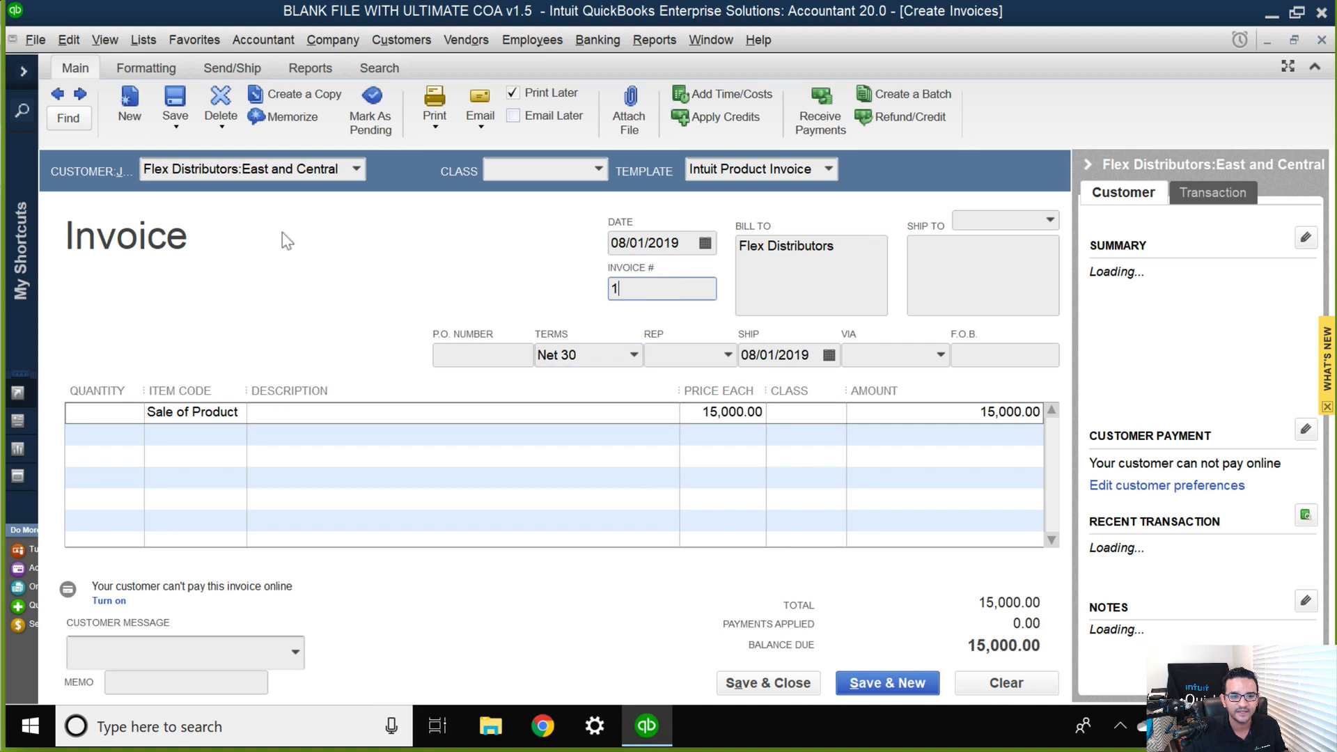
Save the Flex Distributors East and Central invoice, making its terms permanent for the customer and leaving the class unassigned.
{"action": "left_click", "coordinate": [187, 99]}
{"action": "left_click", "coordinate": [585, 303]}
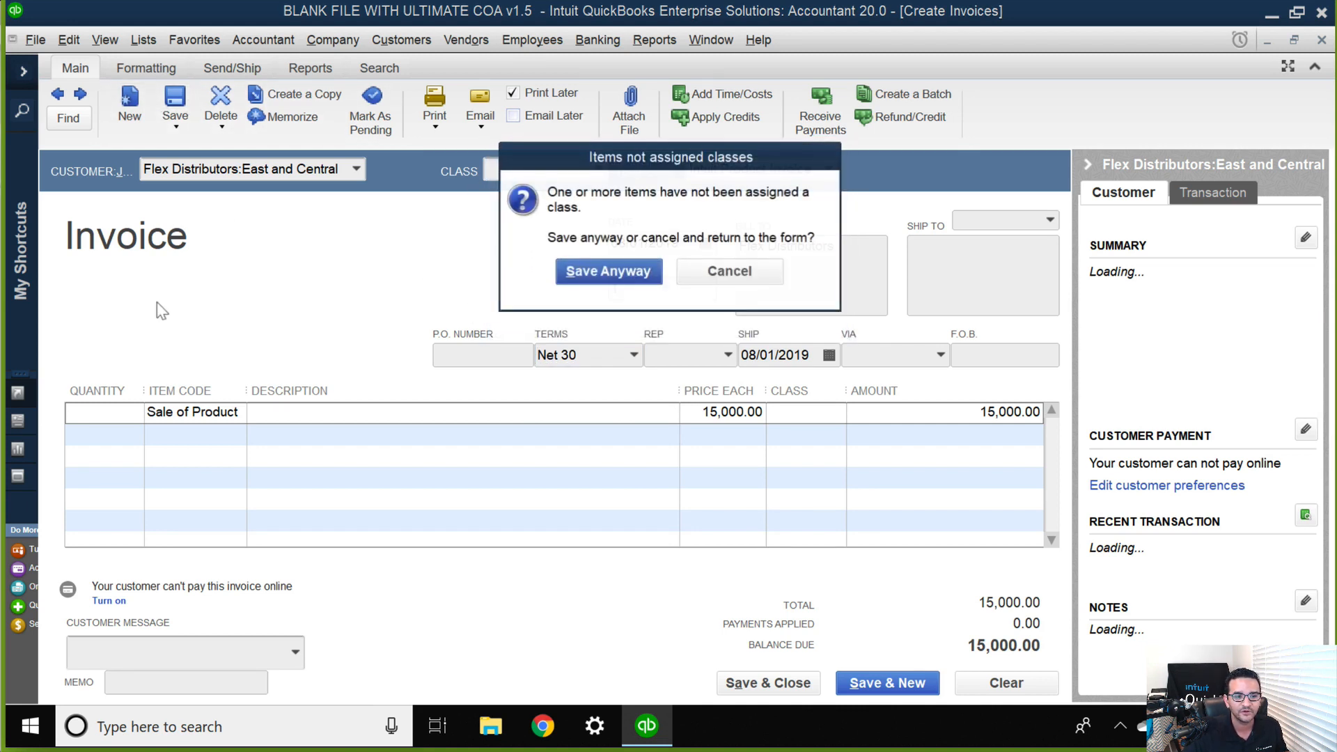
{"action": "left_click", "coordinate": [582, 271]}
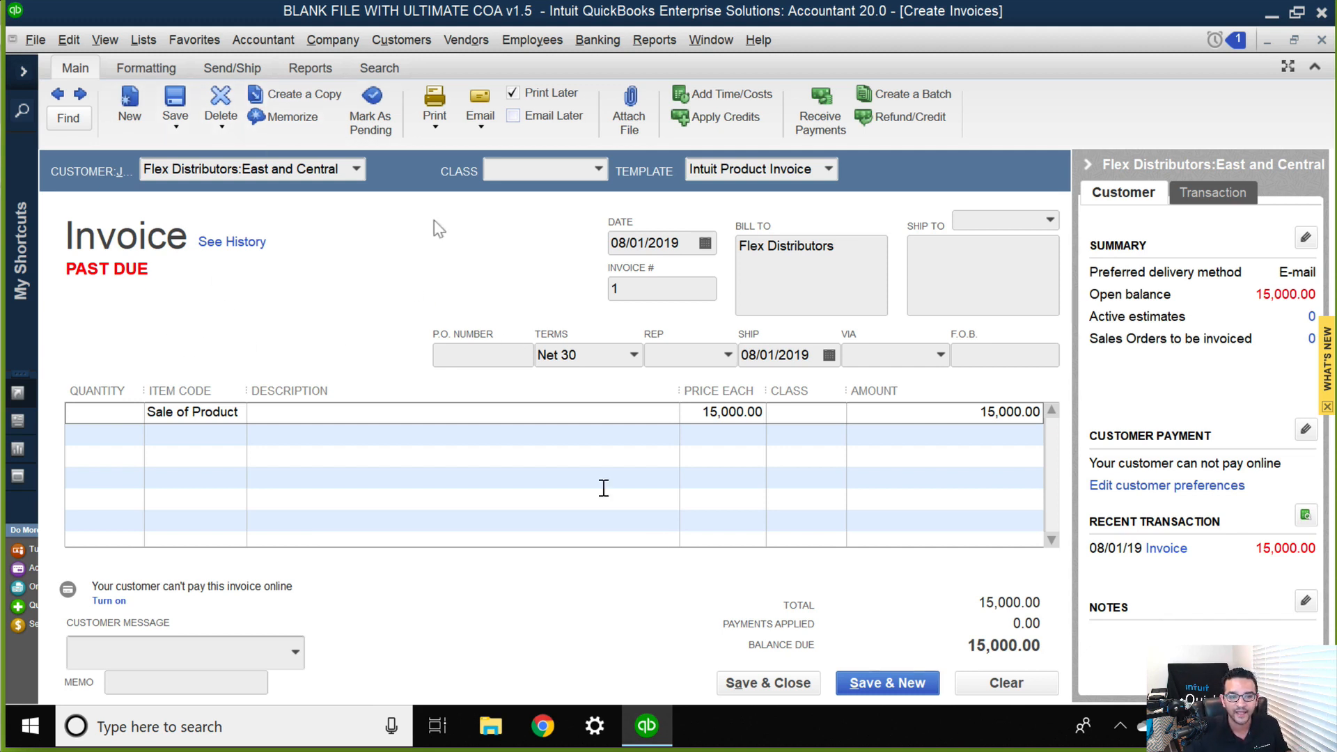
Duplicate the saved invoice and set the copy's customer to the China Location job of Wholesale World LTD.
{"action": "right_click", "coordinate": [332, 310]}
{"action": "left_click", "coordinate": [418, 443]}
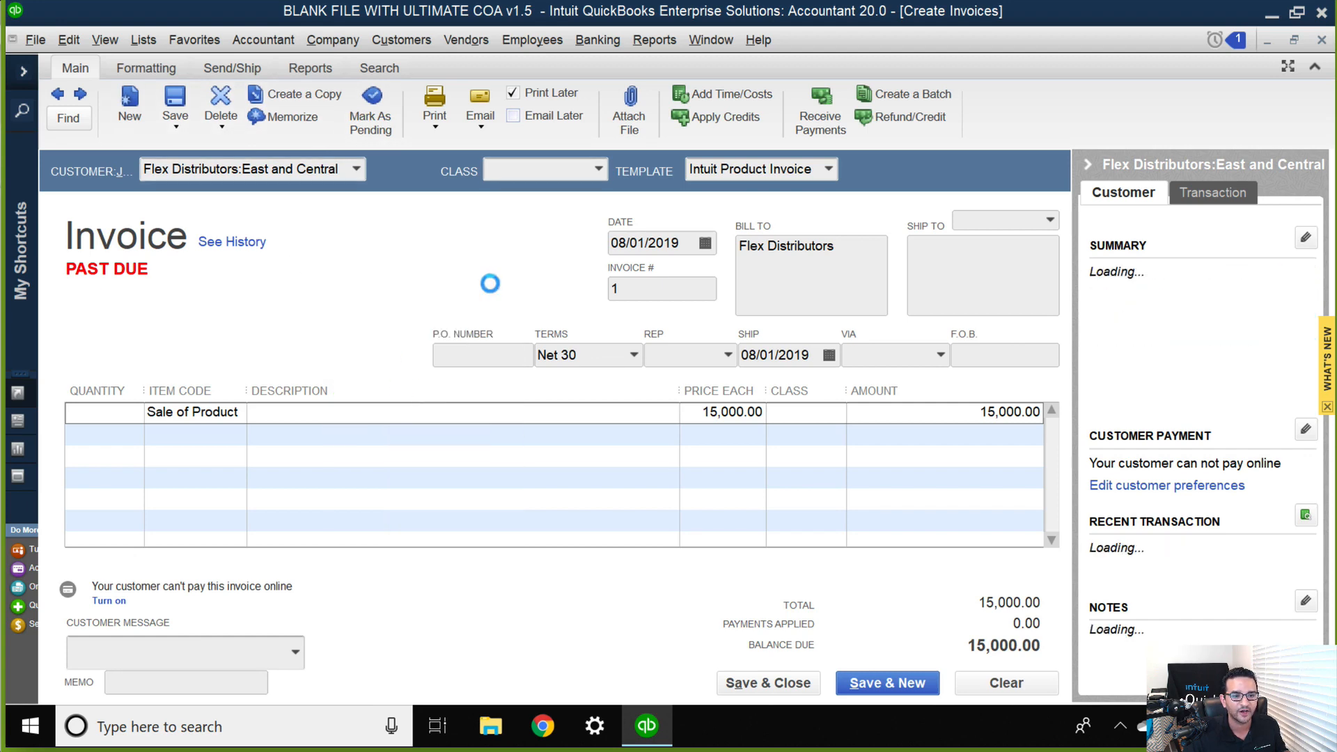
{"action": "left_click", "coordinate": [669, 317]}
{"action": "left_click", "coordinate": [356, 168]}
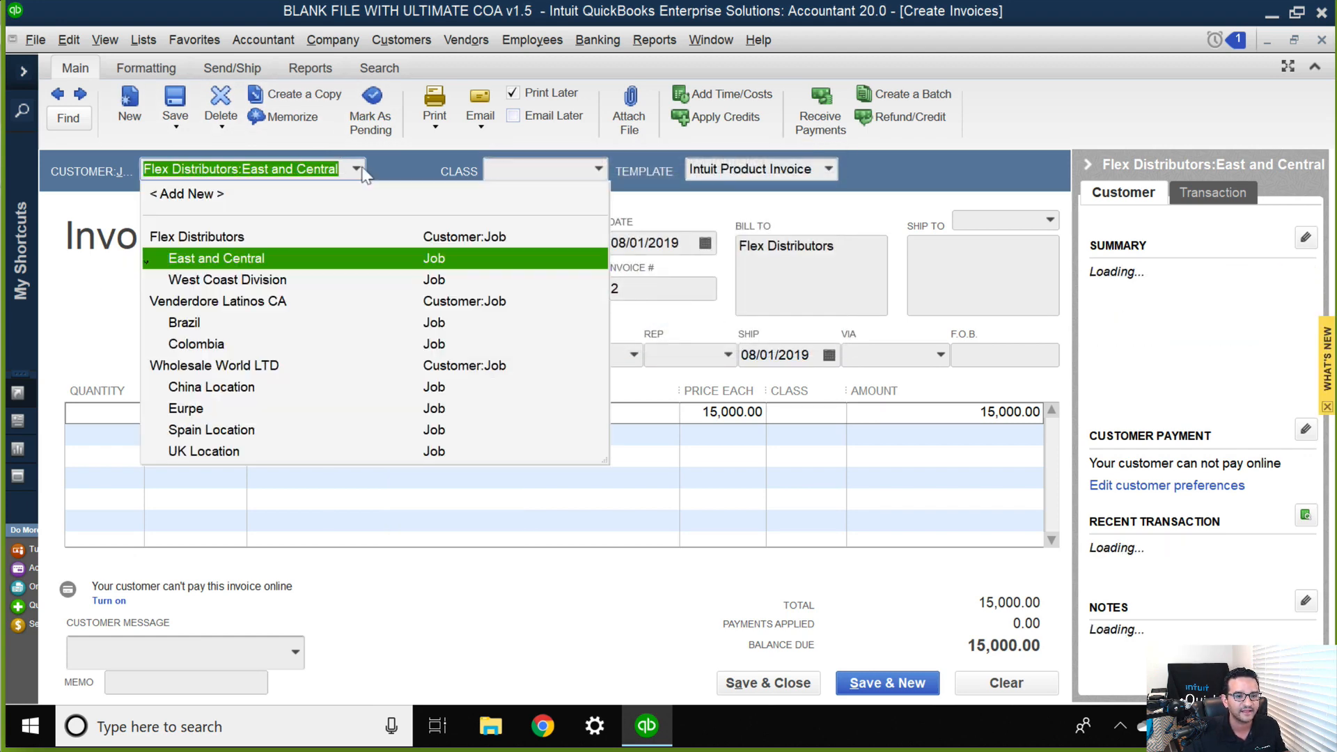
{"action": "left_click", "coordinate": [216, 388]}
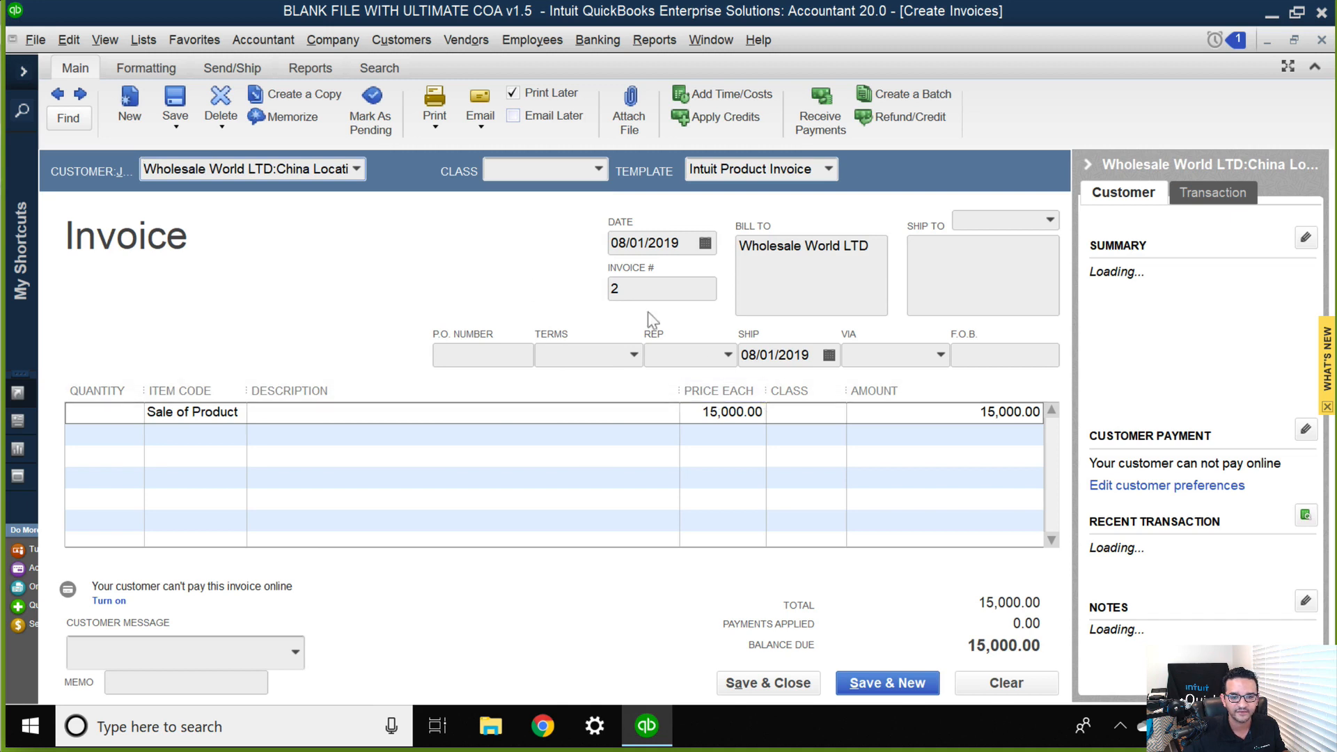
Set the Sale of Product price to 25,000.00 and the invoice terms to Net 30.
{"action": "left_click", "coordinate": [728, 415]}
{"action": "type", "text": "25000"}
{"action": "key", "text": "Tab"}
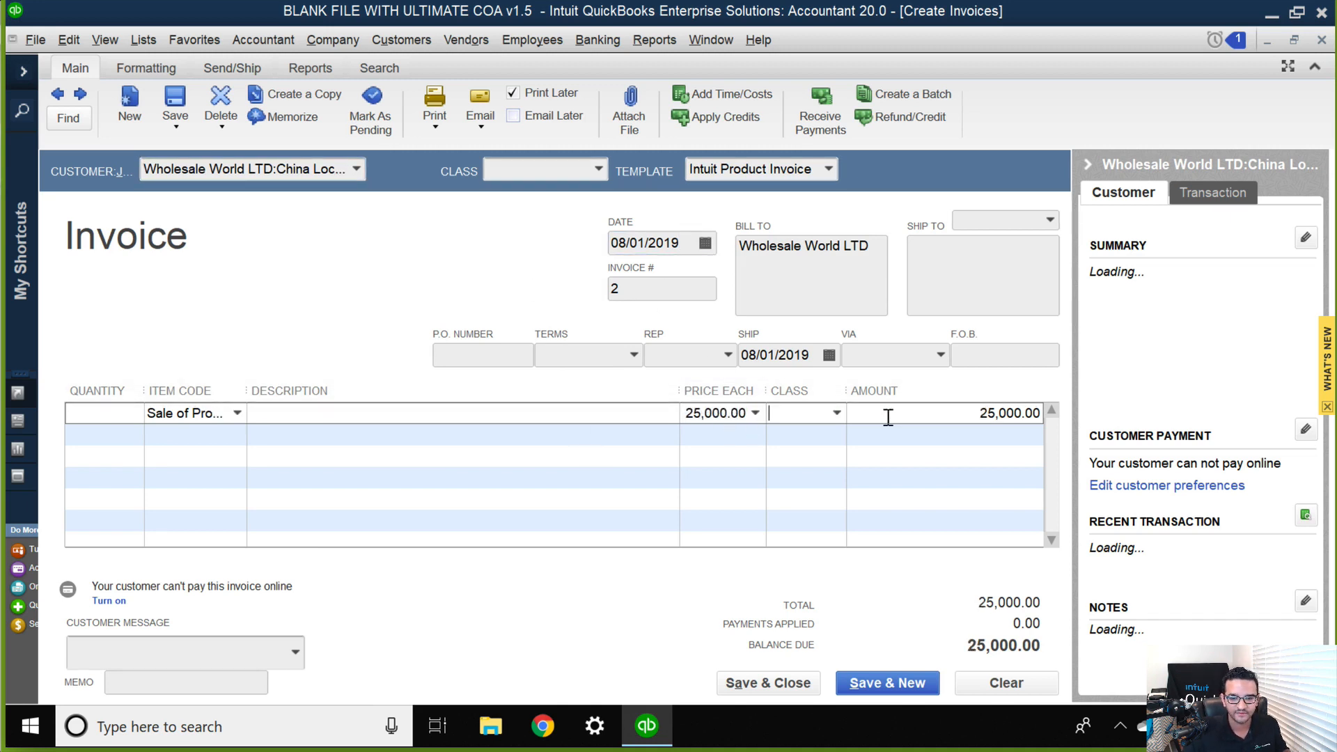
{"action": "left_click", "coordinate": [633, 355]}
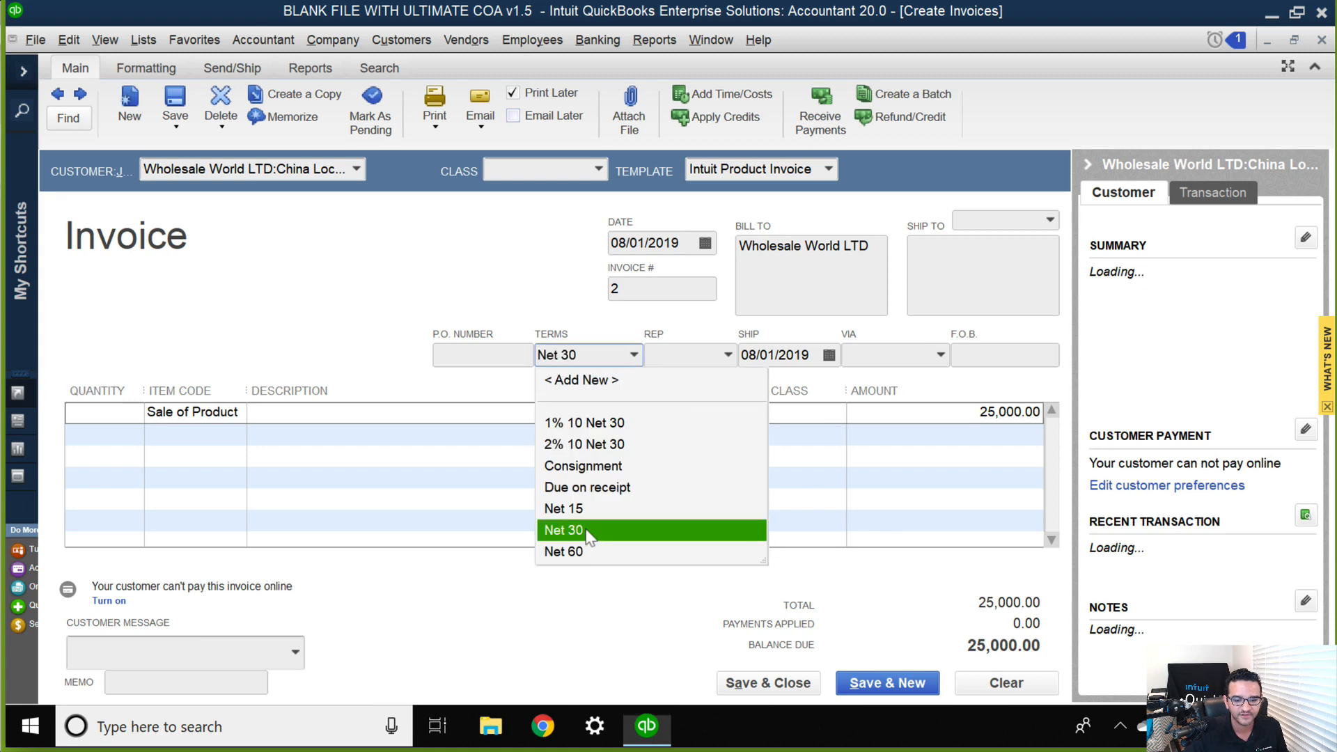
{"action": "left_click", "coordinate": [578, 530]}
Save the China Location invoice with its terms made permanent and no class assigned, and close the invoice form.
{"action": "left_click", "coordinate": [174, 104]}
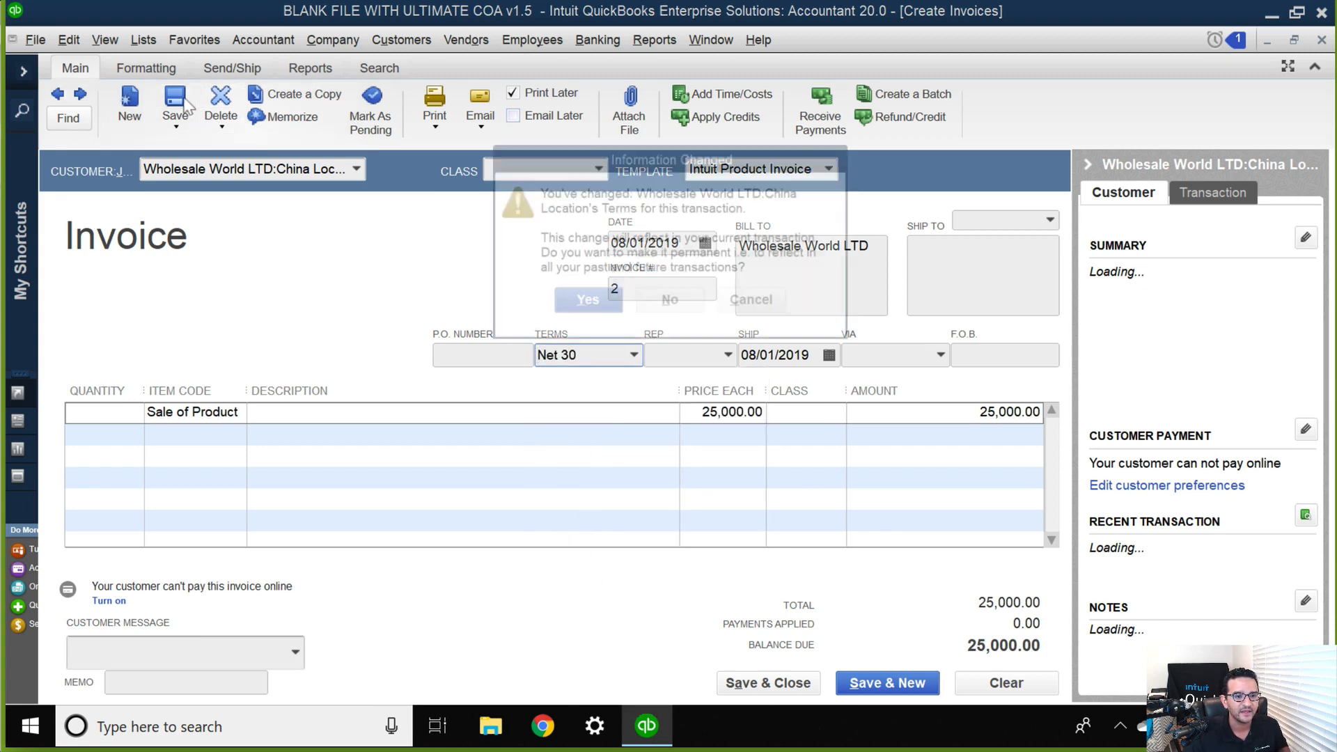
{"action": "left_click", "coordinate": [587, 299]}
{"action": "key", "text": "Return"}
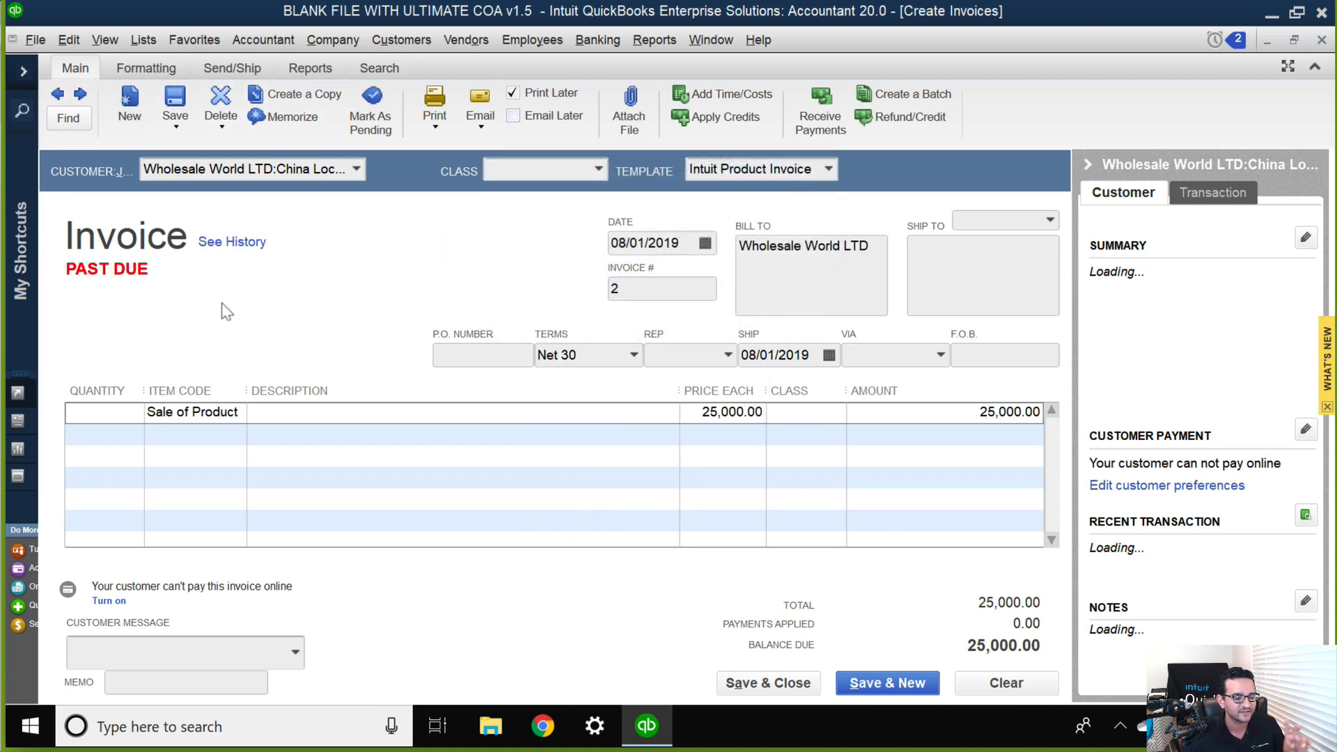
{"action": "key", "text": "Escape"}
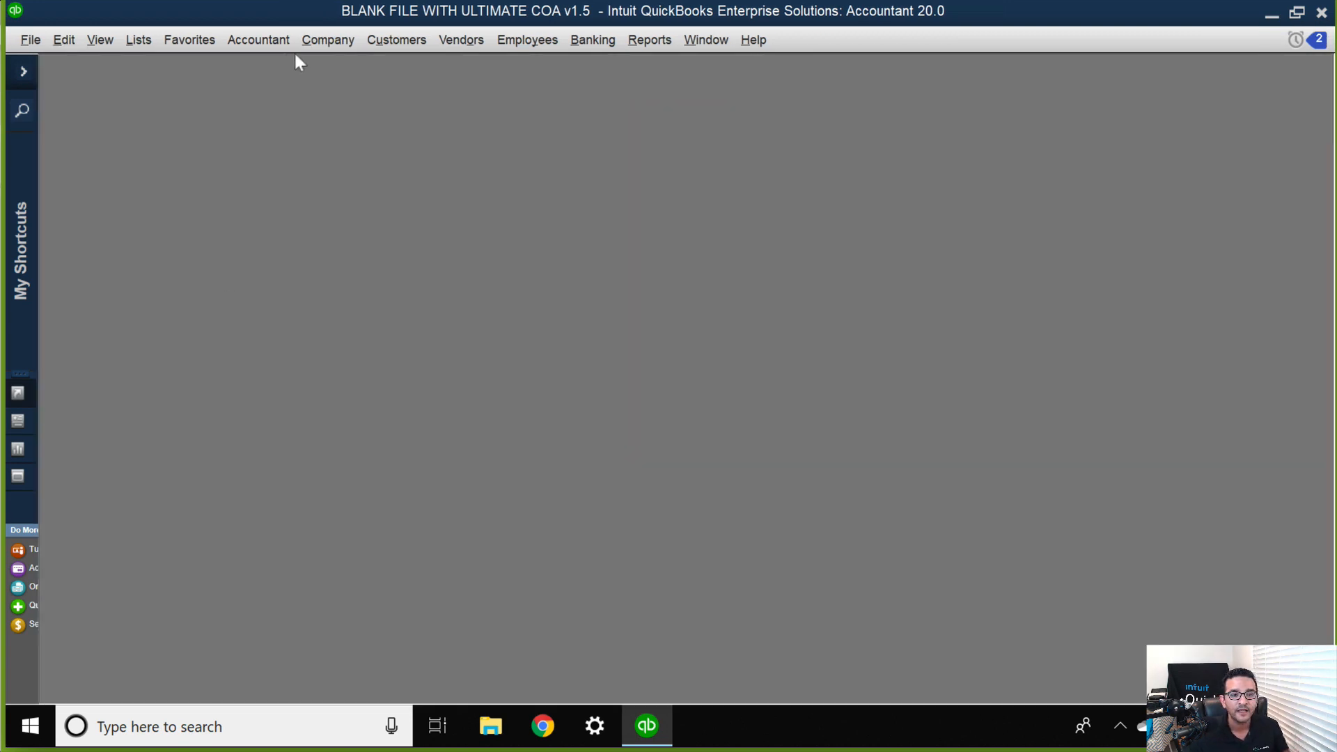
Open the mailing list manager for customer payment reminders and start a new mailing list.
{"action": "left_click", "coordinate": [333, 40]}
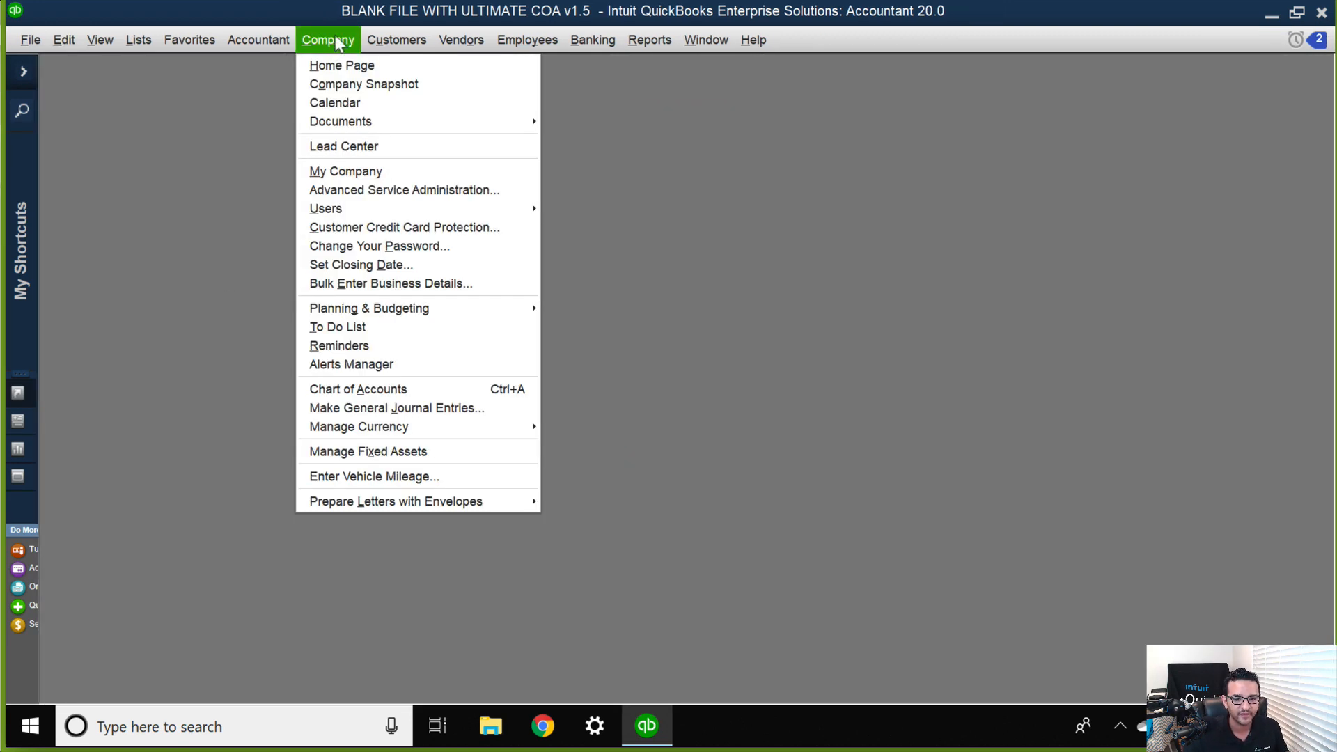
{"action": "left_click", "coordinate": [402, 42]}
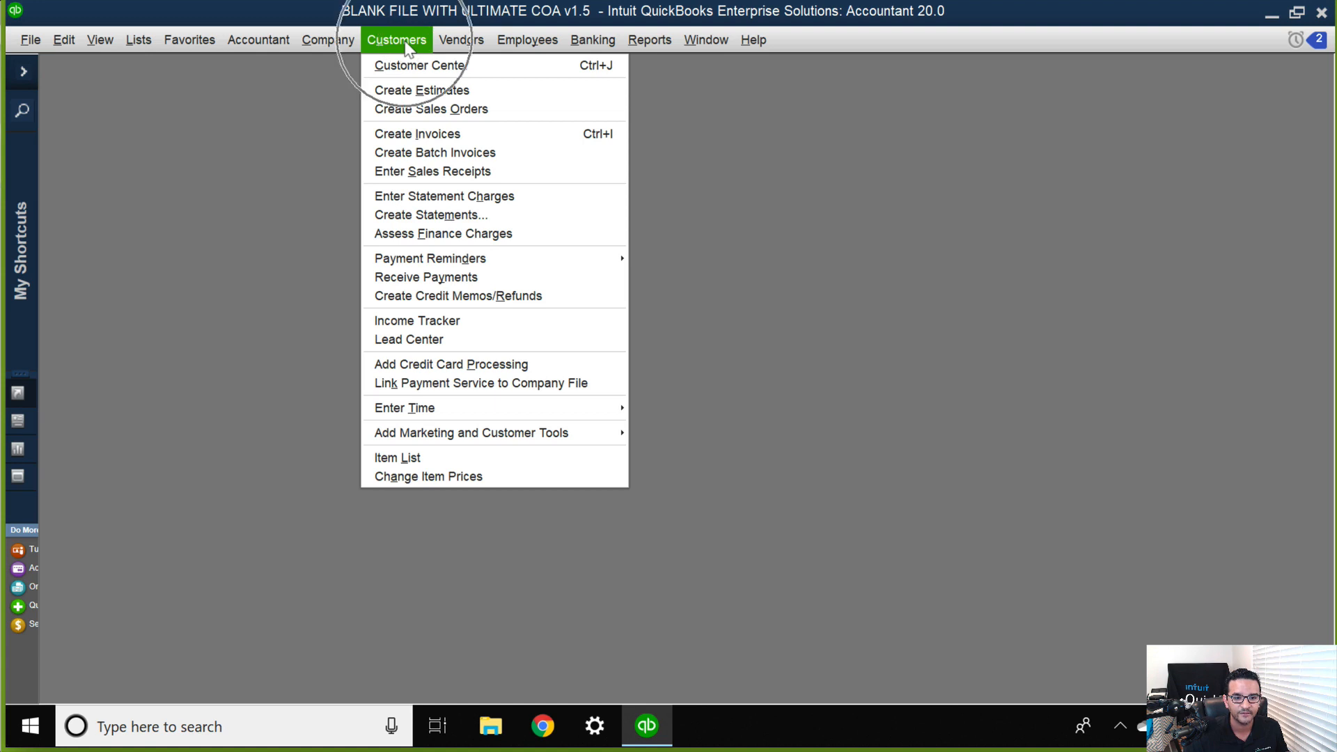
{"action": "left_click", "coordinate": [471, 260]}
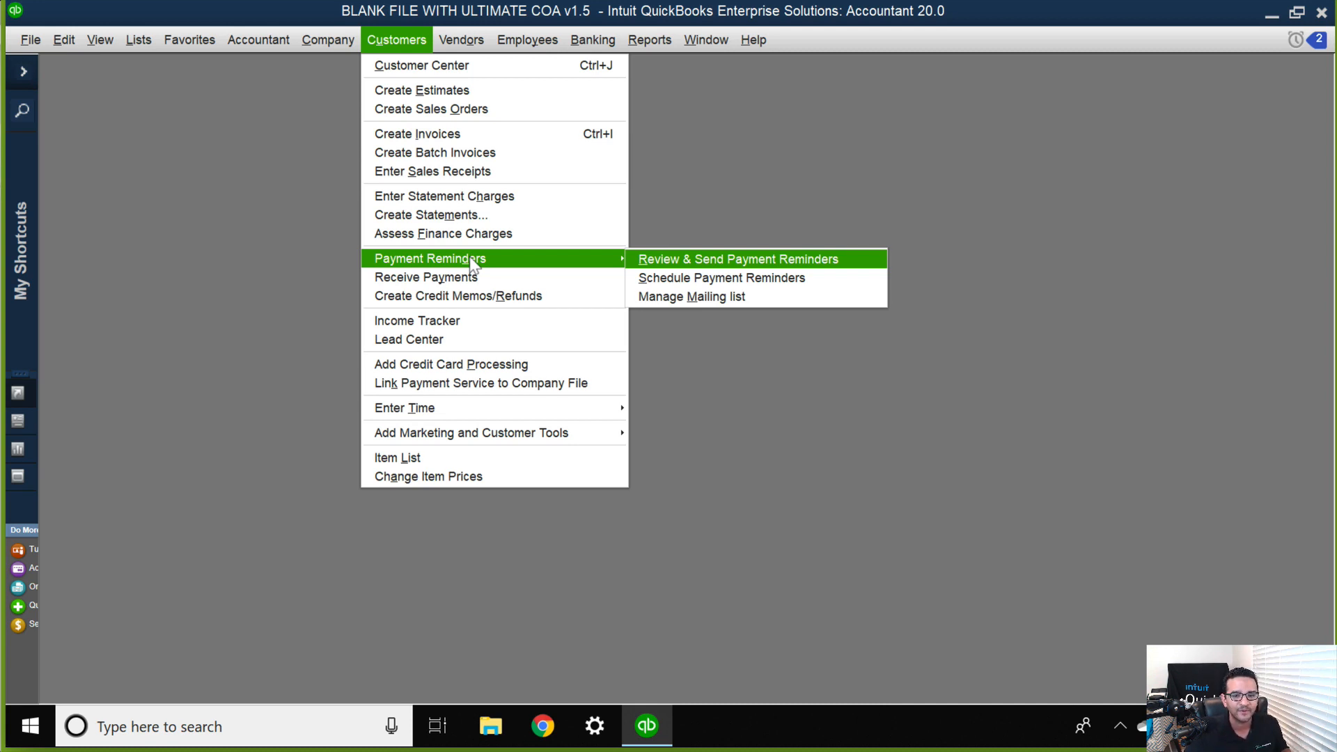
{"action": "left_click", "coordinate": [724, 298]}
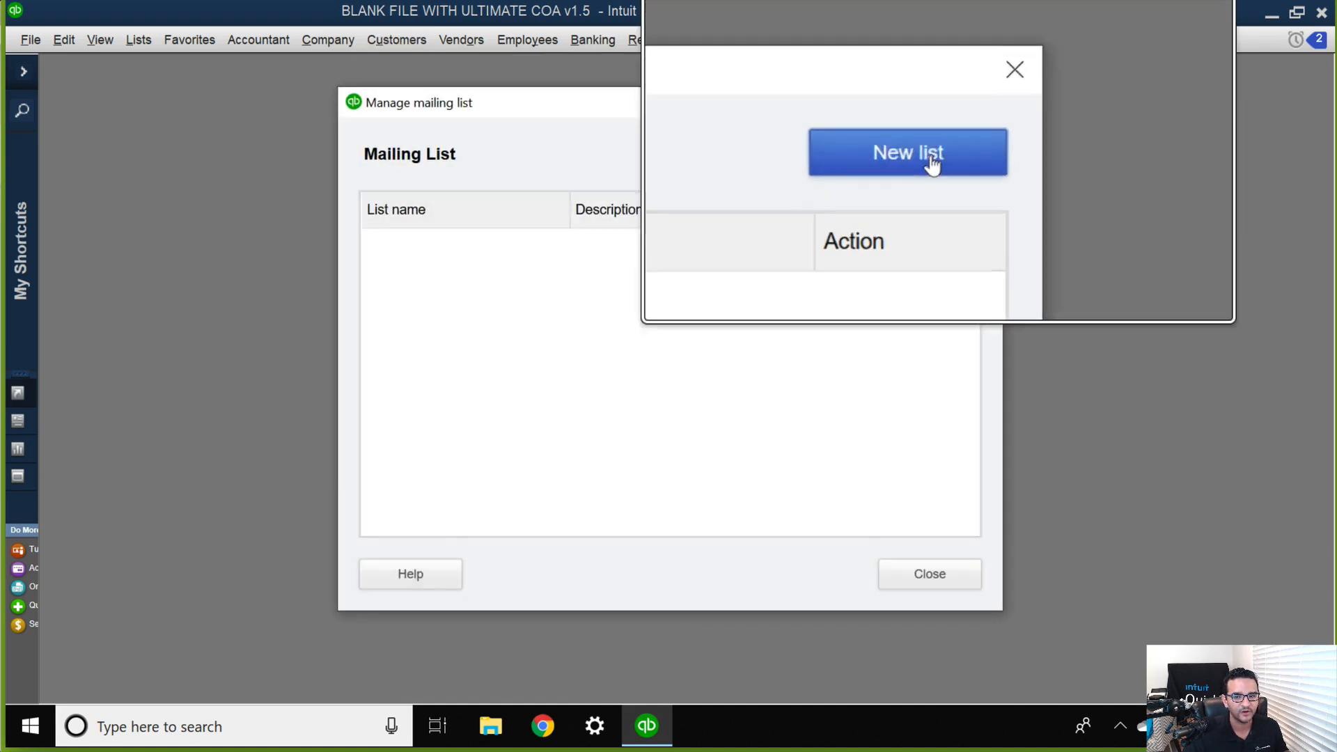
{"action": "left_click", "coordinate": [935, 155]}
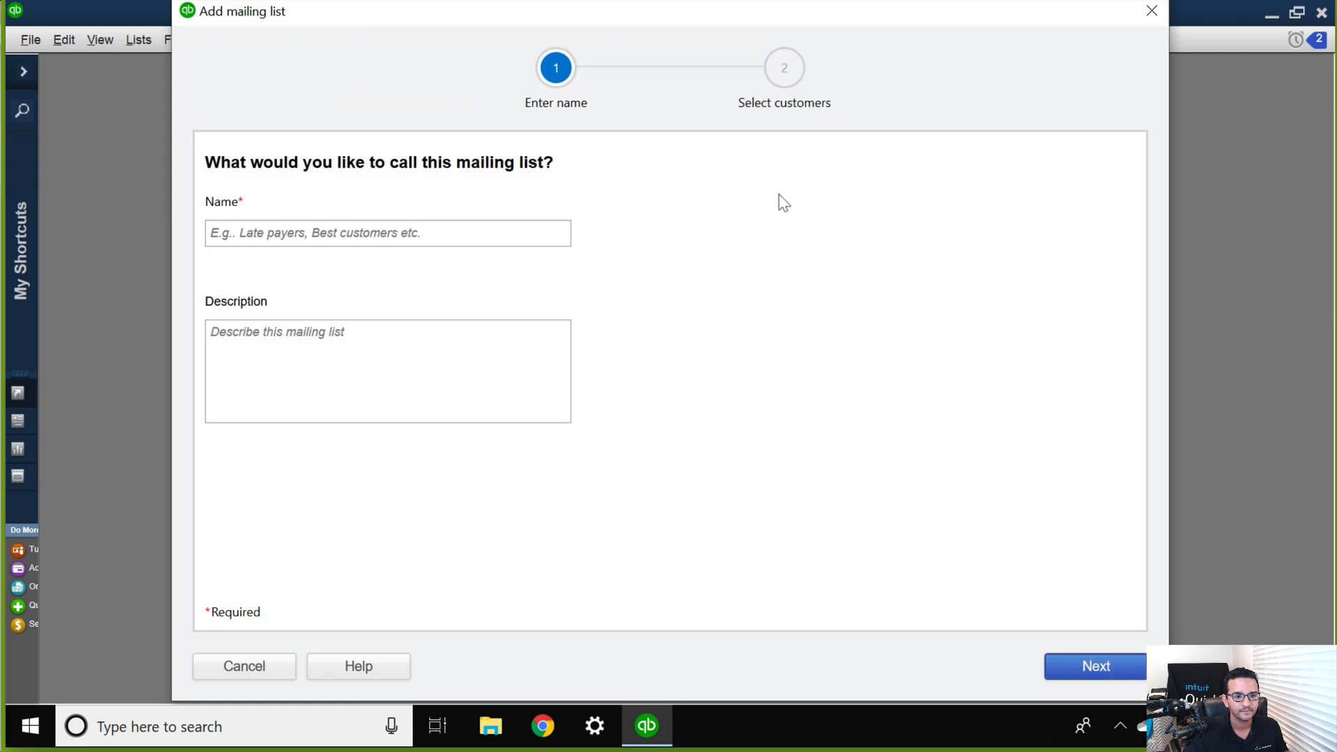
Name the mailing list "Past Due Customer List 1" and continue to the customer selection.
{"action": "left_click", "coordinate": [297, 230]}
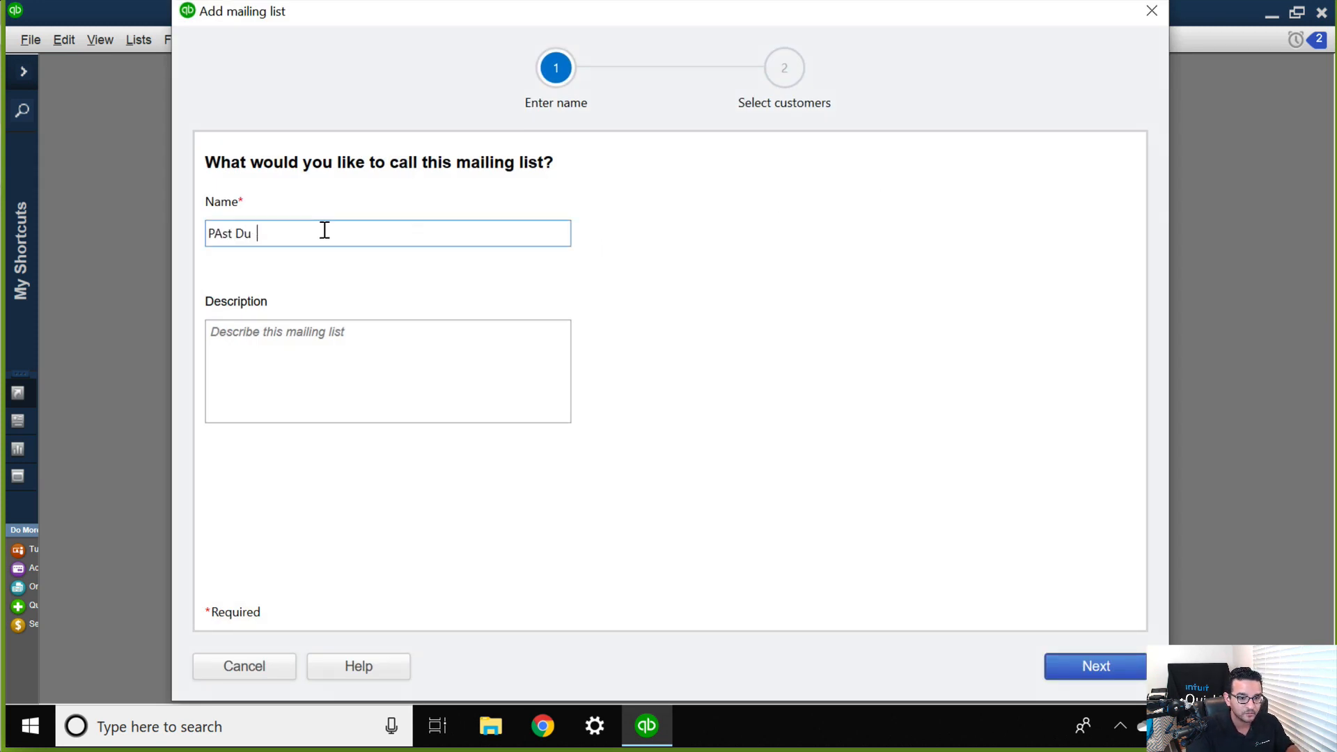
{"action": "key", "text": "BackSpace"}
{"action": "key", "text": "BackSpace"}
{"action": "key", "text": "BackSpace"}
{"action": "key", "text": "BackSpace"}
{"action": "key", "text": "BackSpace"}
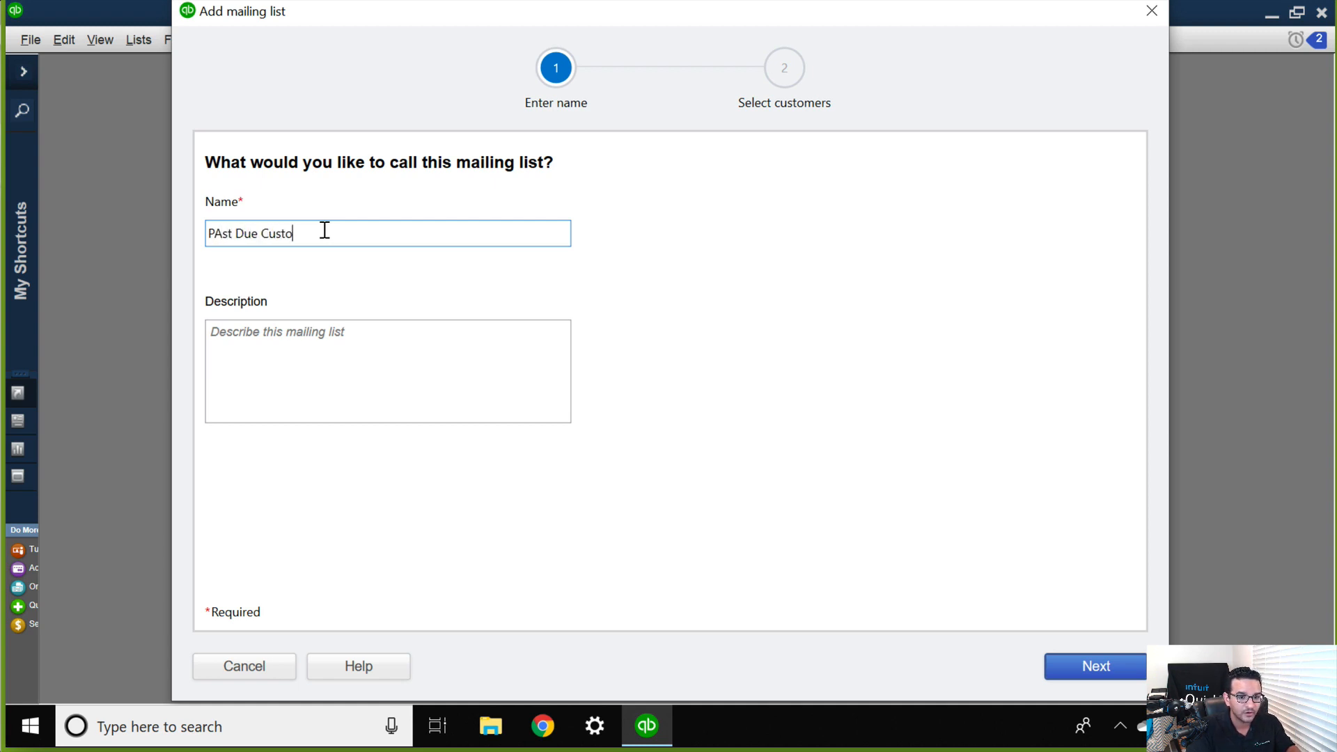
{"action": "type", "text": "mer List 1"}
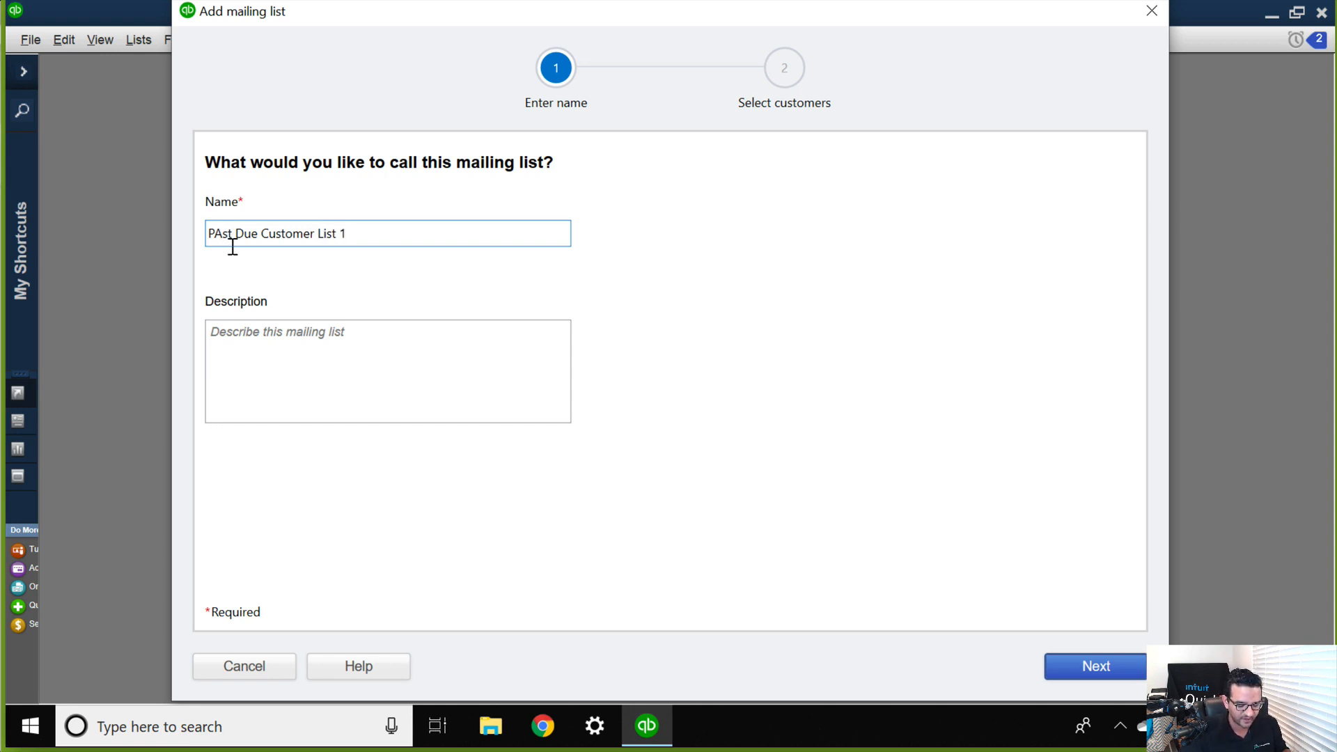
{"action": "key", "text": "BackSpace"}
{"action": "type", "text": "a"}
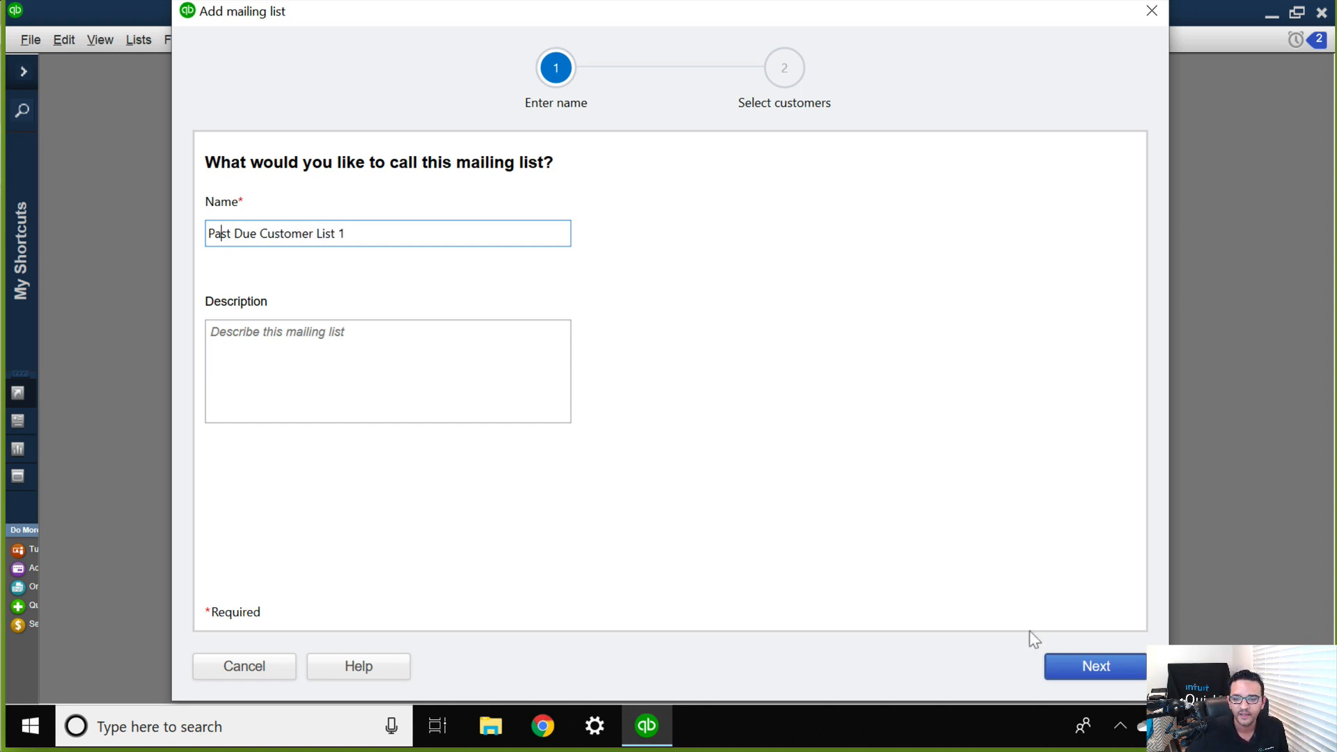
{"action": "left_click", "coordinate": [1088, 670]}
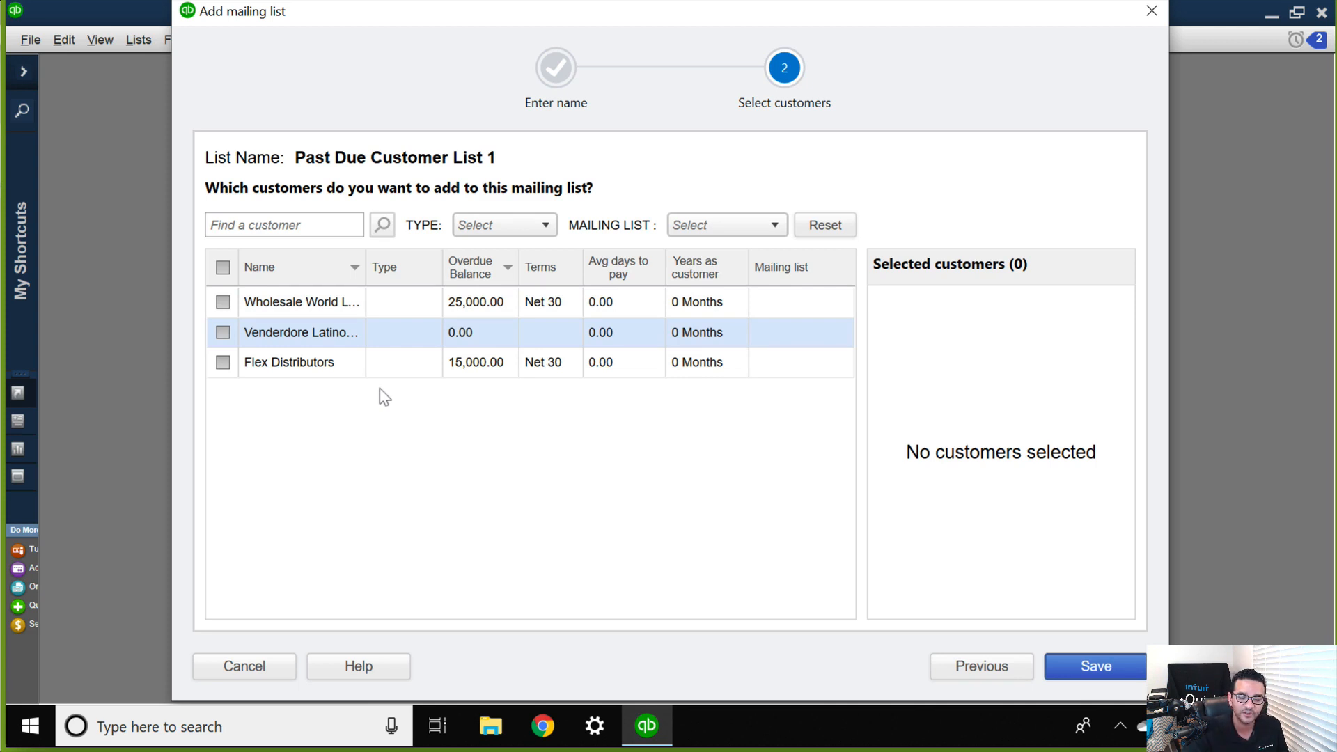
Add Wholesale World LTD and Venderdore Latinos CA to the mailing list and save it.
{"action": "left_click", "coordinate": [223, 301]}
{"action": "left_click", "coordinate": [223, 332]}
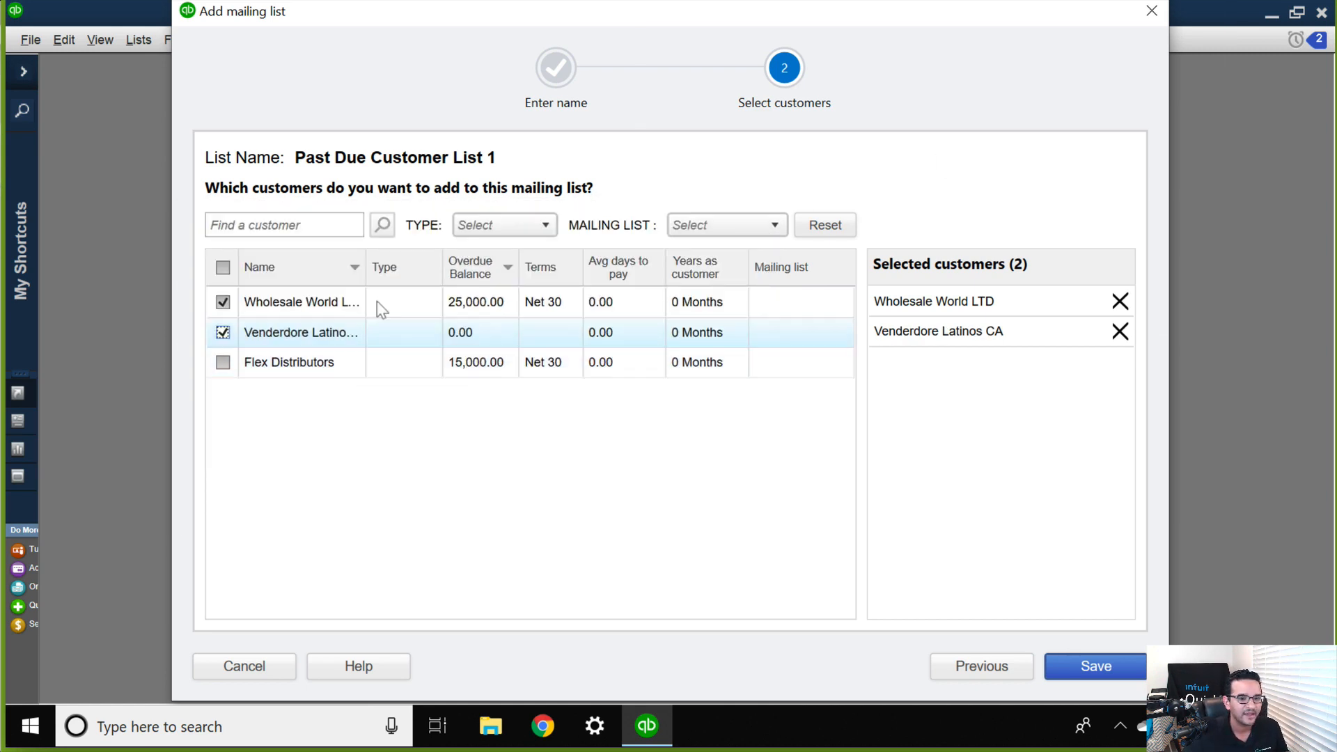
{"action": "left_click", "coordinate": [1093, 668]}
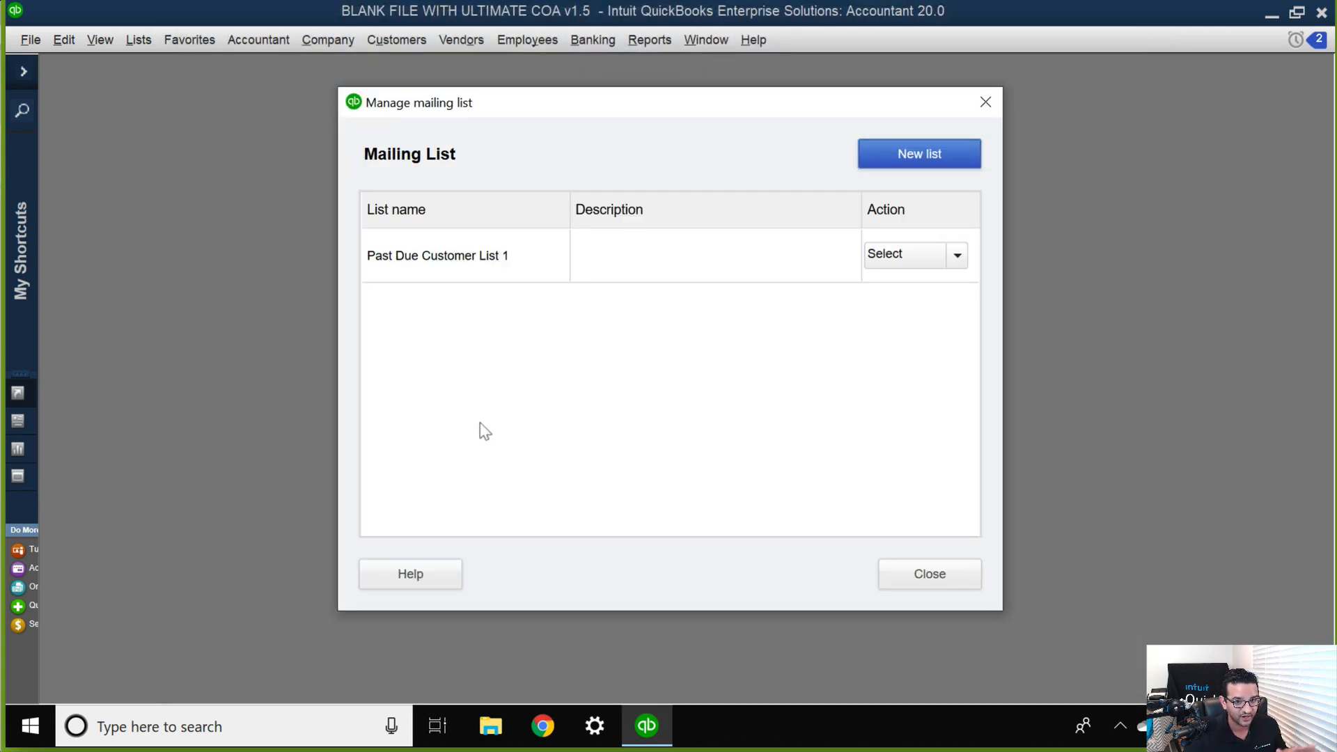
Check the actions available for Past Due Customer List 1 and close the mailing list manager.
{"action": "left_click", "coordinate": [957, 255]}
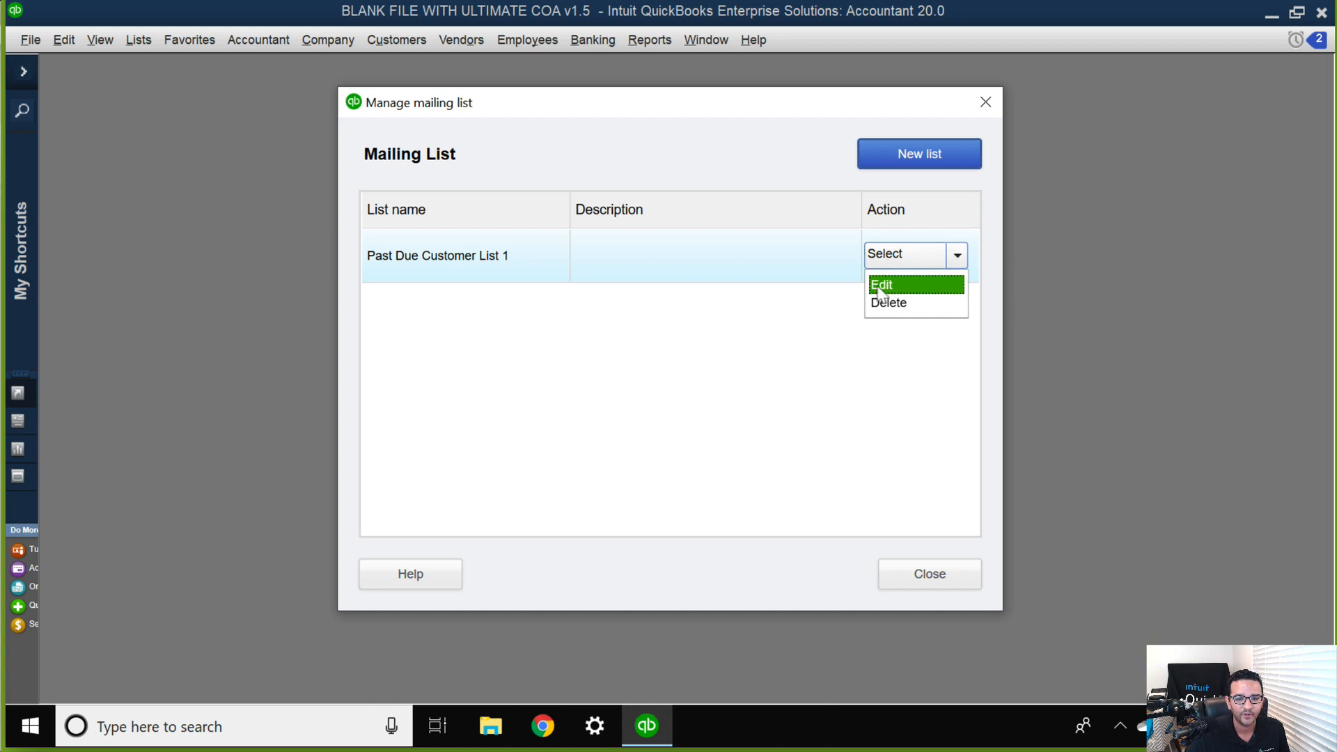
{"action": "left_click", "coordinate": [724, 352]}
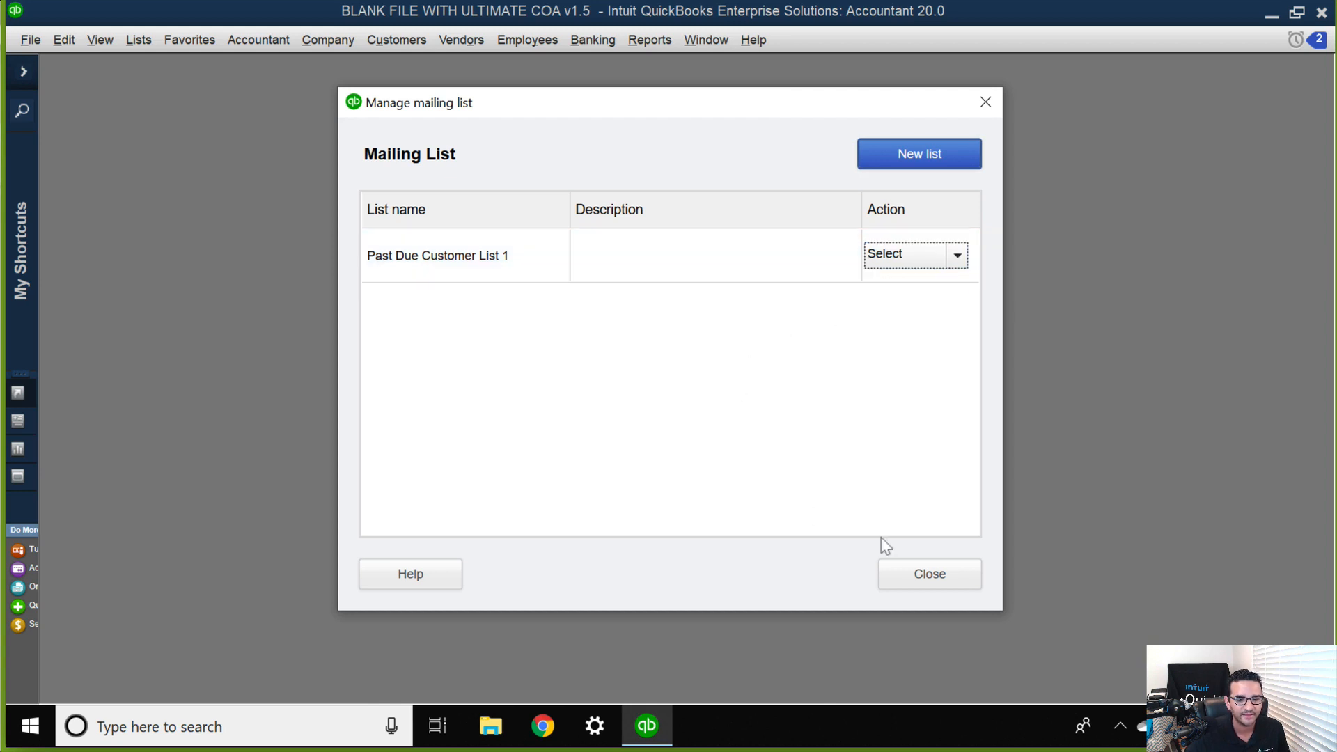
{"action": "left_click", "coordinate": [932, 577]}
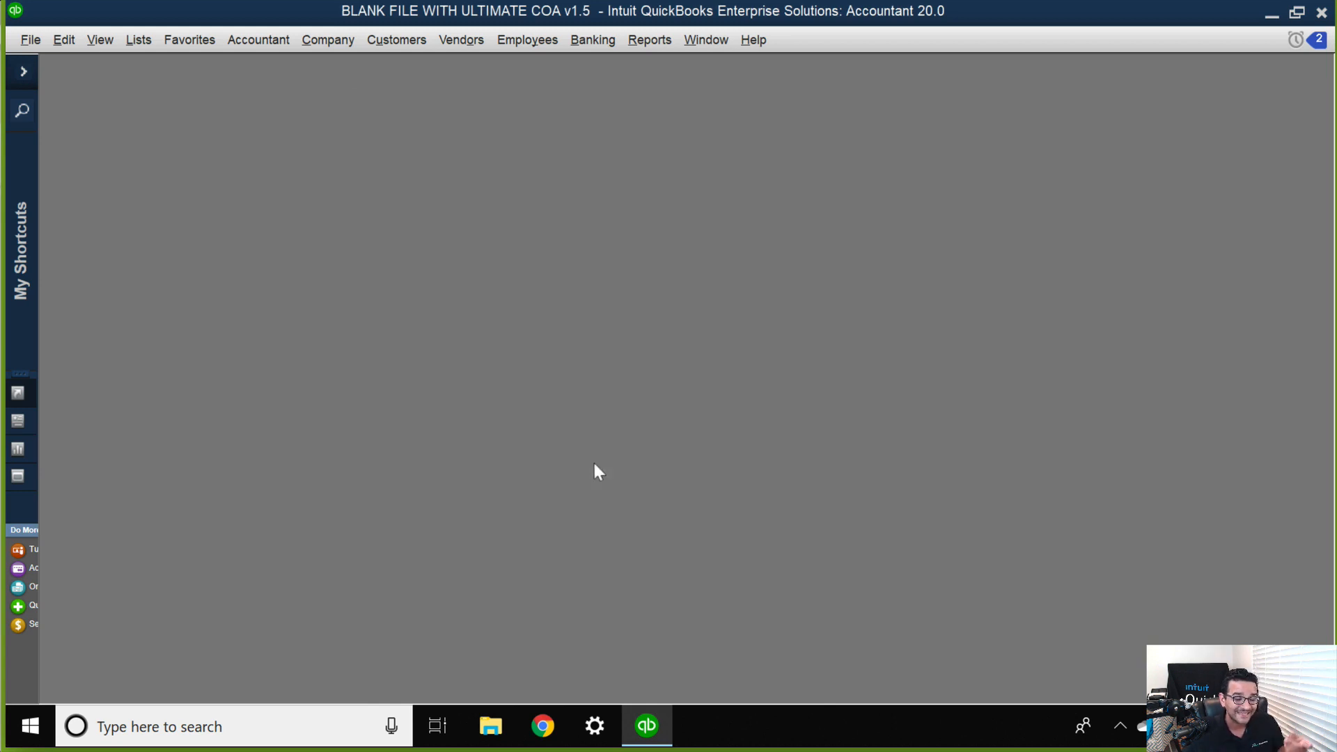
Open payment reminder scheduling for customers and get past the introduction to the schedule setup.
{"action": "left_click", "coordinate": [327, 39]}
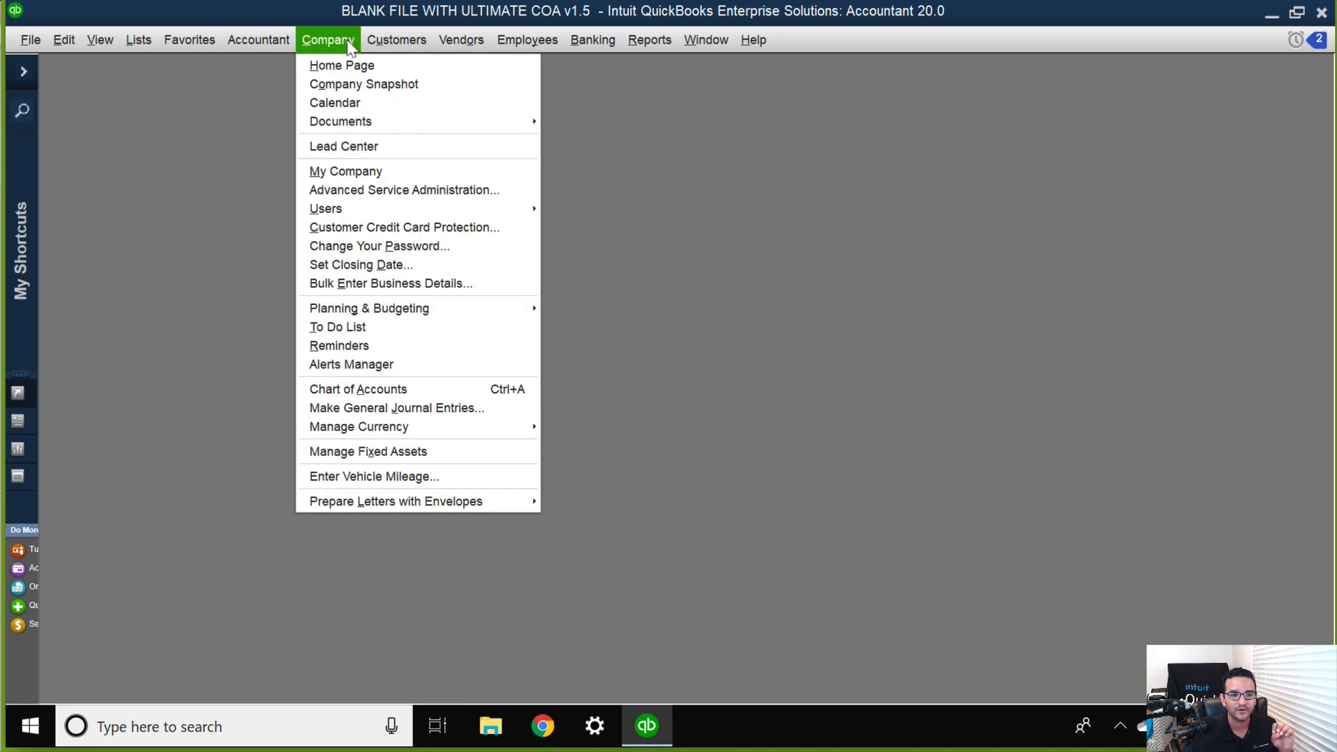
{"action": "mouse_move", "coordinate": [471, 266]}
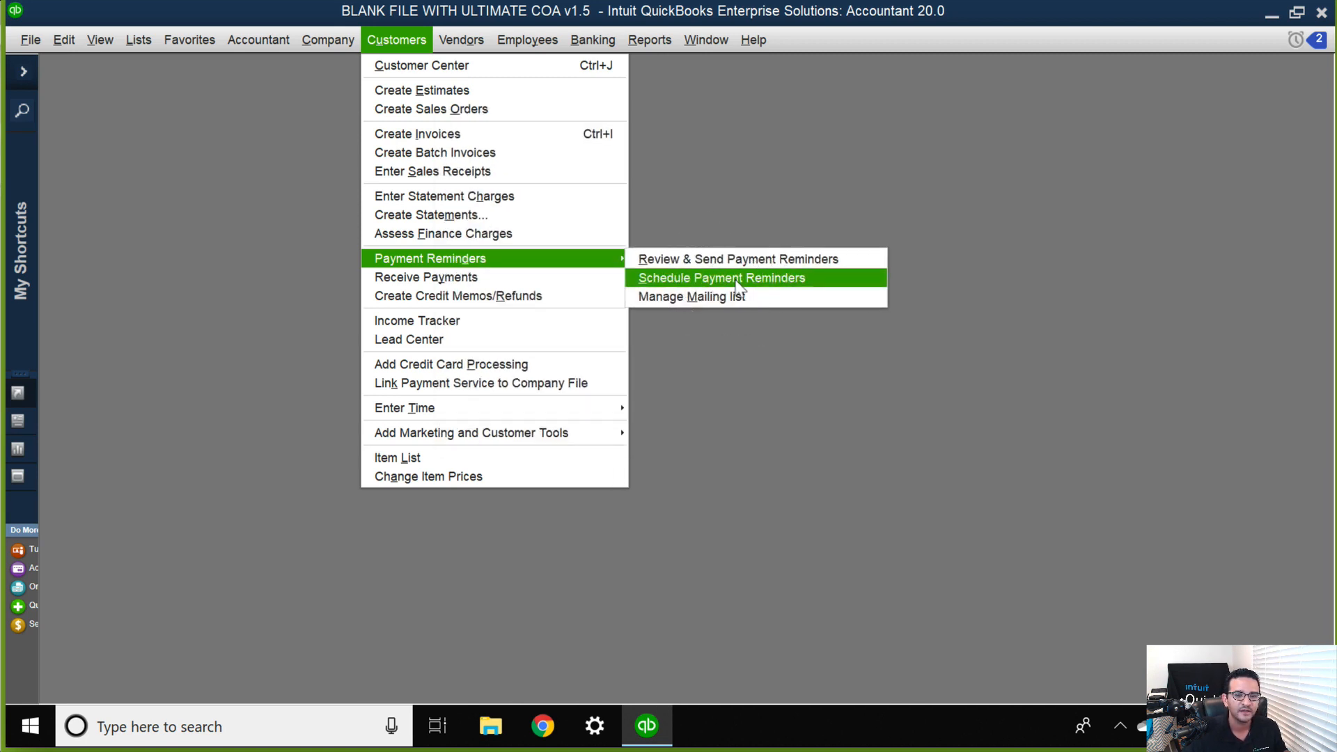
{"action": "left_click", "coordinate": [737, 278]}
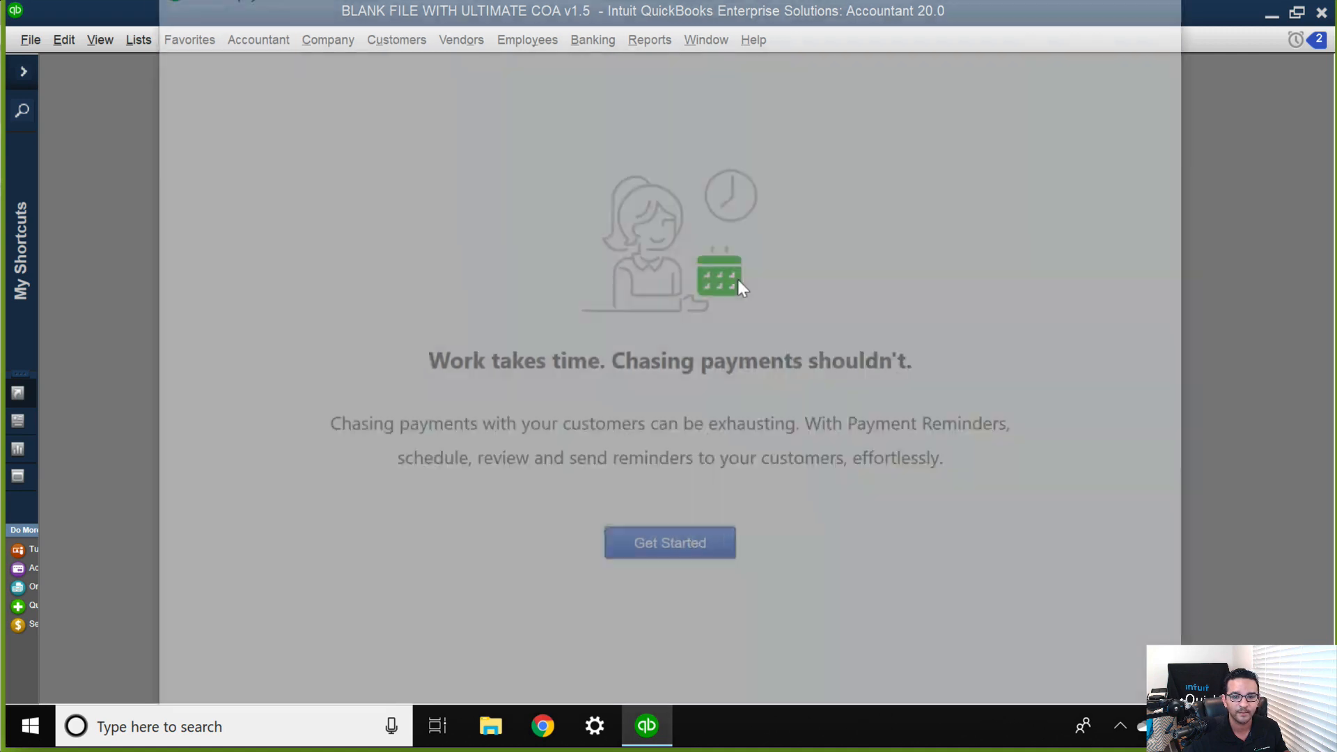
{"action": "left_click", "coordinate": [673, 547]}
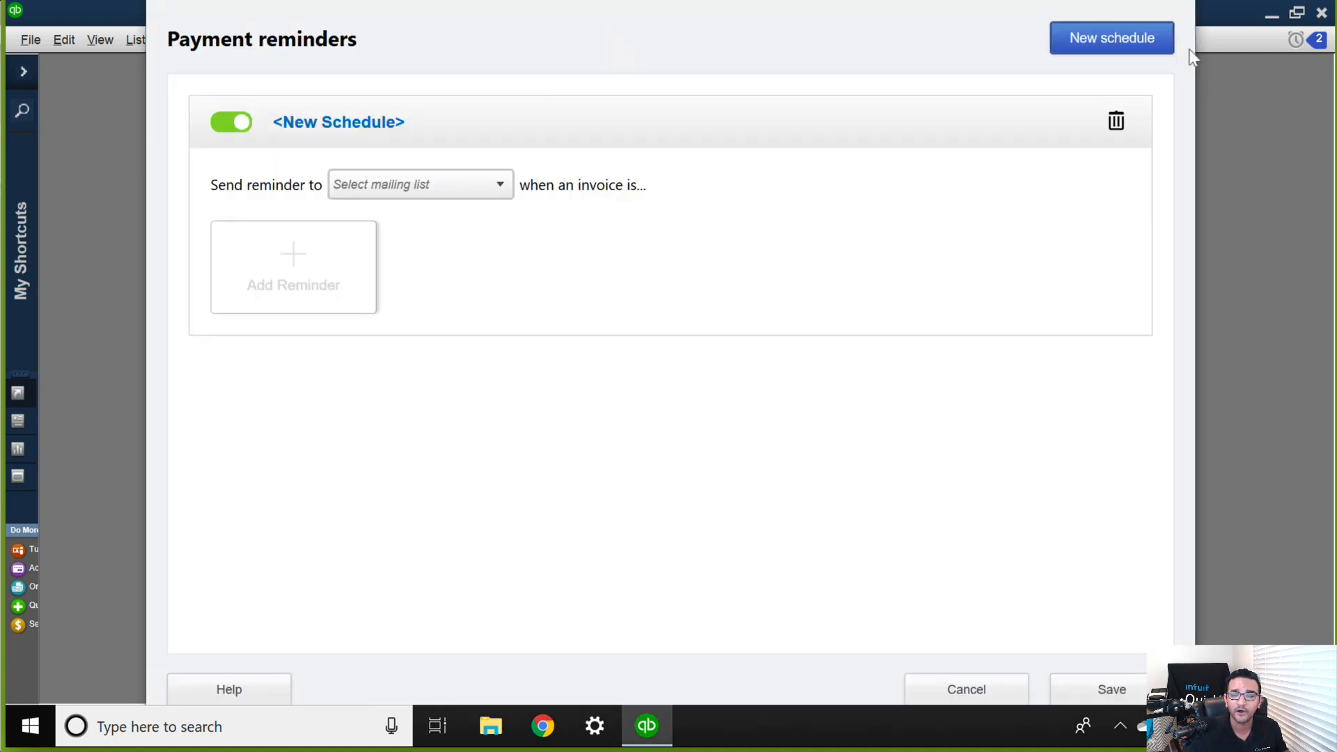
Add a second blank payment reminder schedule and delete it again.
{"action": "left_click", "coordinate": [1108, 46]}
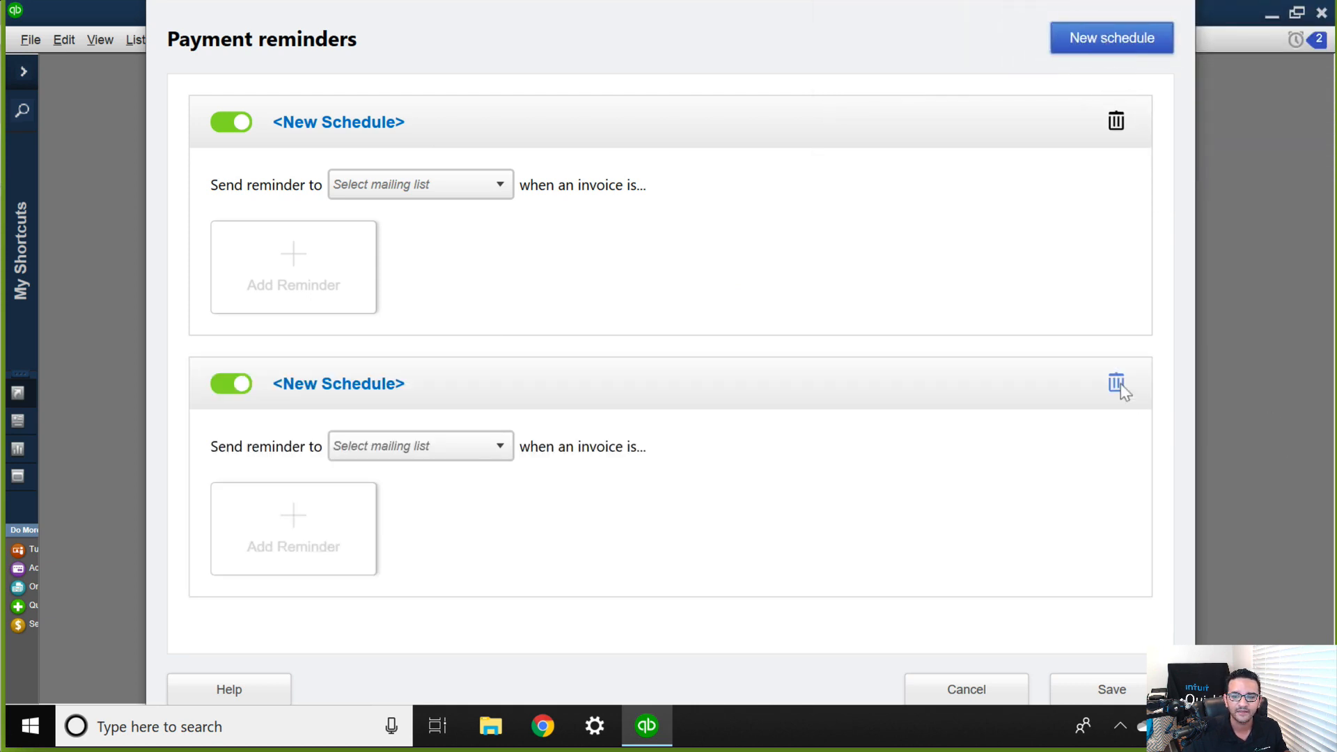
{"action": "left_click", "coordinate": [1116, 384]}
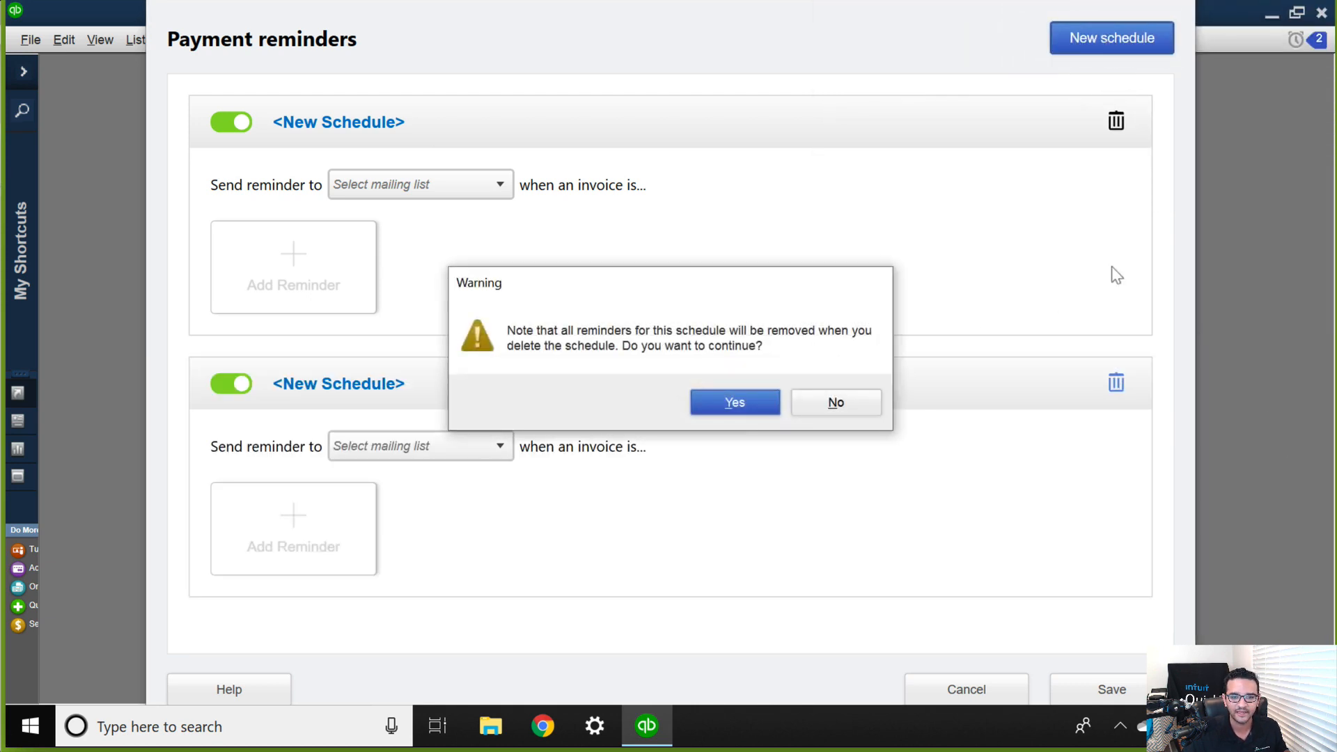
{"action": "left_click", "coordinate": [737, 404]}
Assign Past Due Customer List 1 to the new schedule and start adding its first reminder.
{"action": "left_click", "coordinate": [411, 185]}
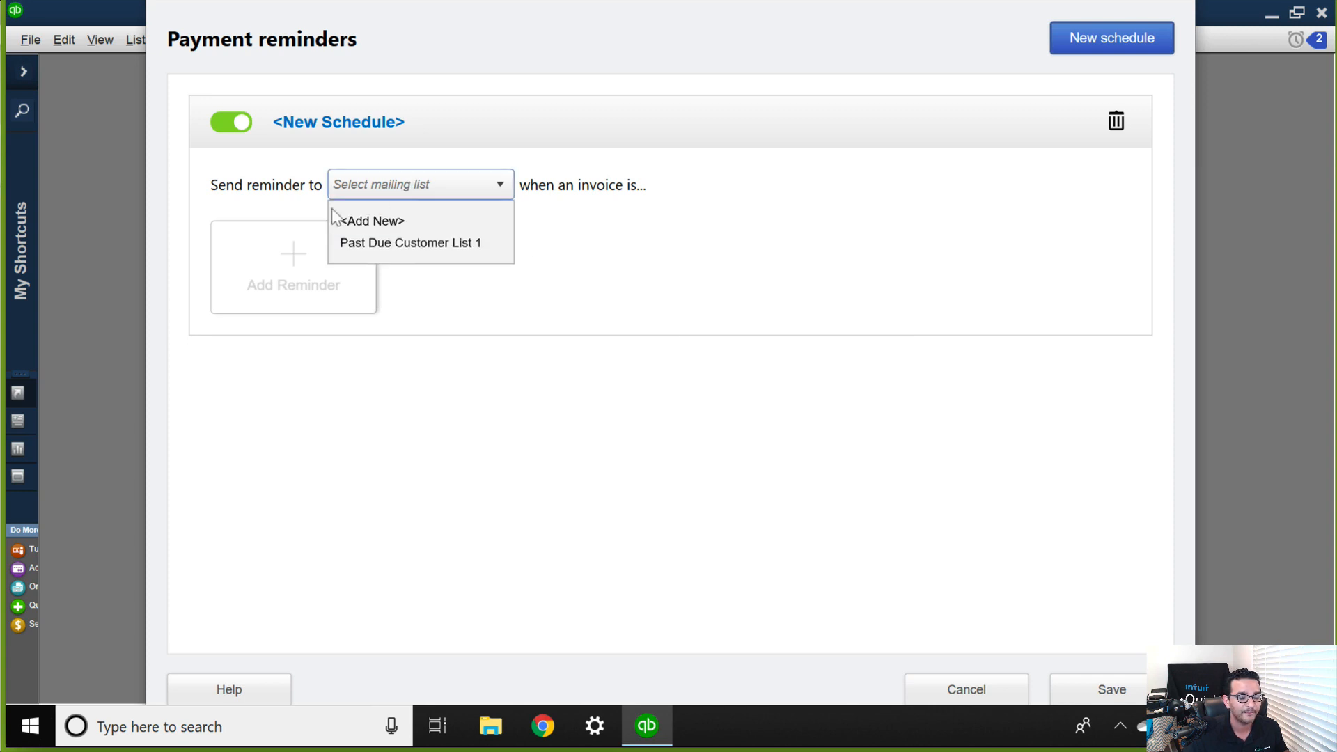
{"action": "left_click", "coordinate": [404, 243]}
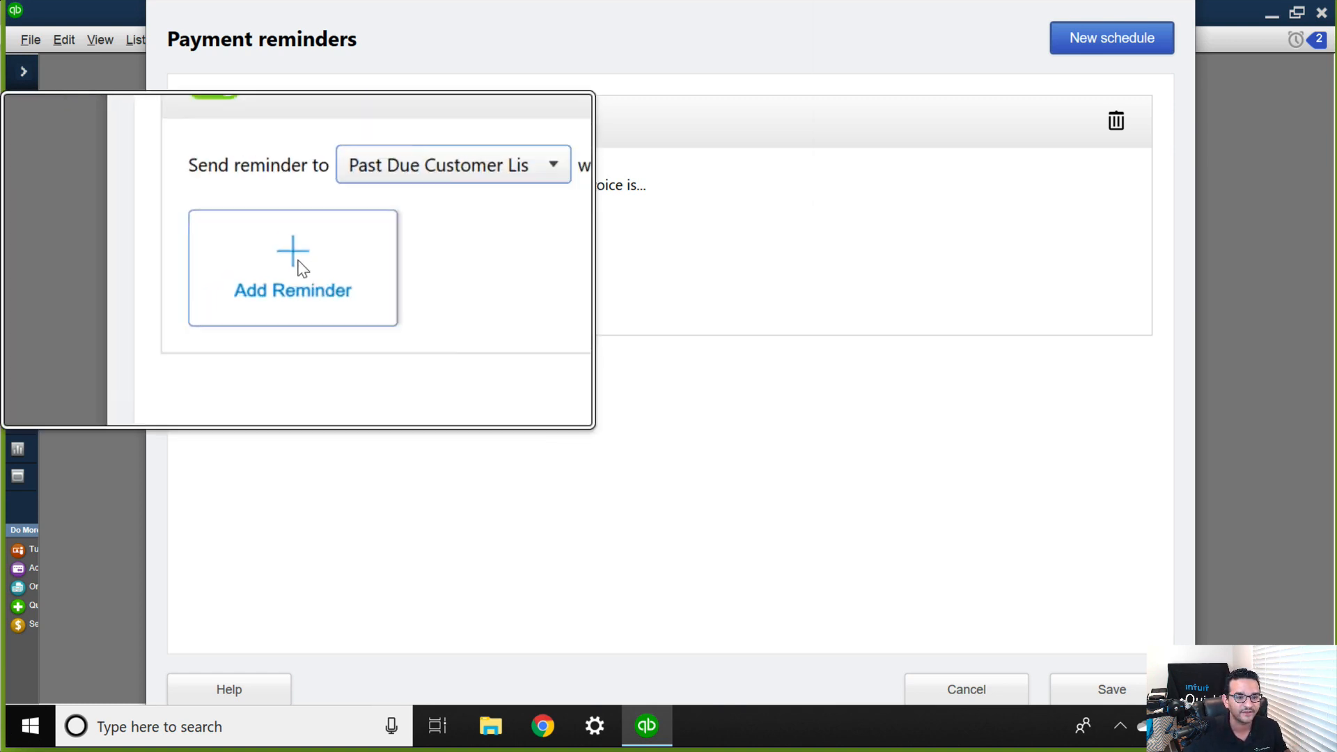
{"action": "left_click", "coordinate": [297, 261]}
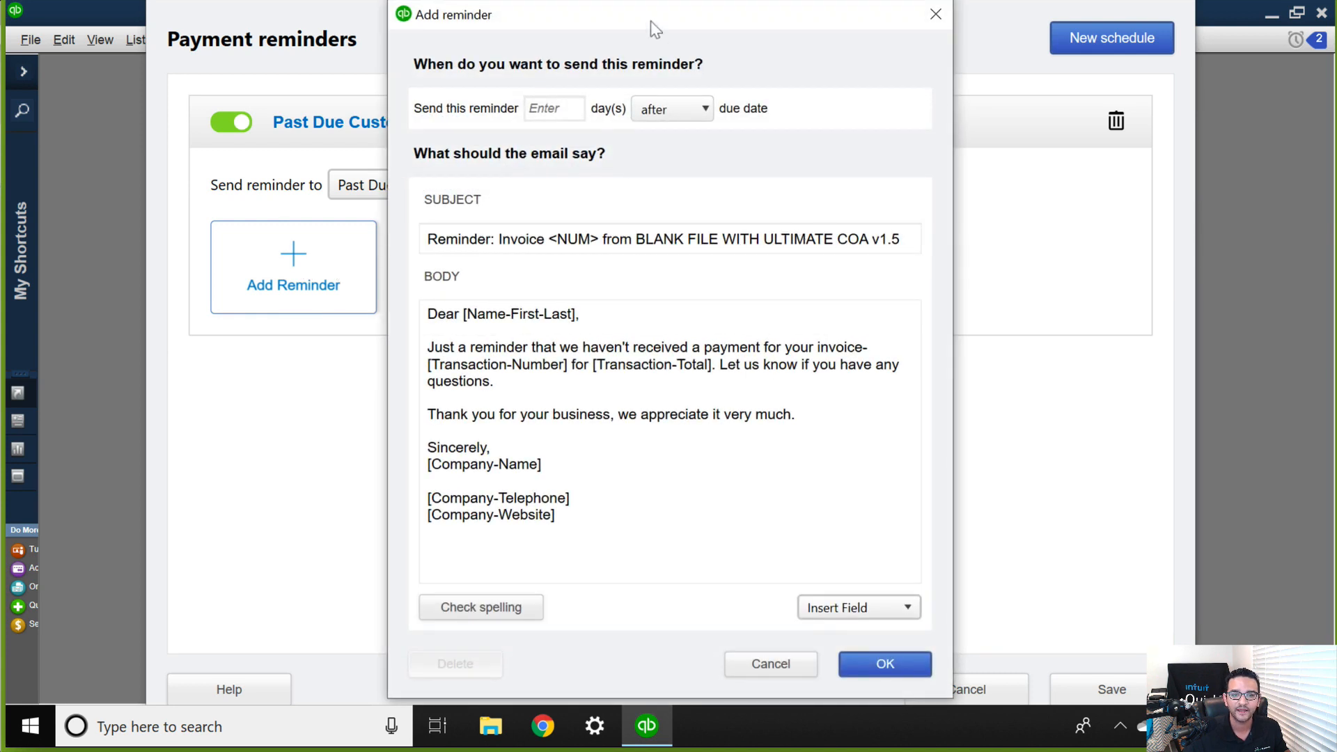
{"action": "left_click_drag", "start_coordinate": [650, 21], "coordinate": [601, 22]}
{"action": "left_click", "coordinate": [589, 494]}
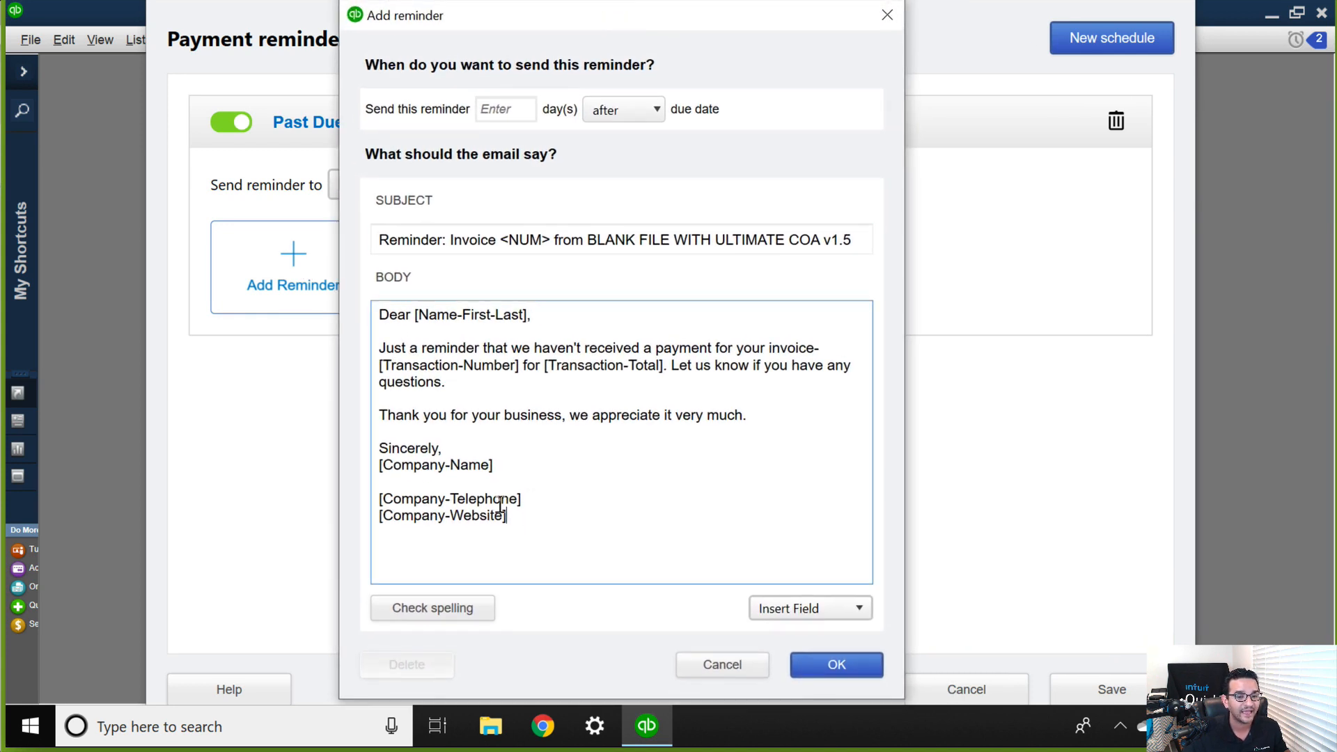
Change the sender name in the reminder's subject so it reads "Reminder: Invoice <NUM> from Hector Corp".
{"action": "left_click_drag", "start_coordinate": [376, 311], "coordinate": [598, 547]}
{"action": "left_click", "coordinate": [606, 516]}
{"action": "left_click", "coordinate": [587, 241]}
{"action": "left_click_drag", "start_coordinate": [588, 240], "coordinate": [974, 257]}
{"action": "type", "text": "Hector Corp"}
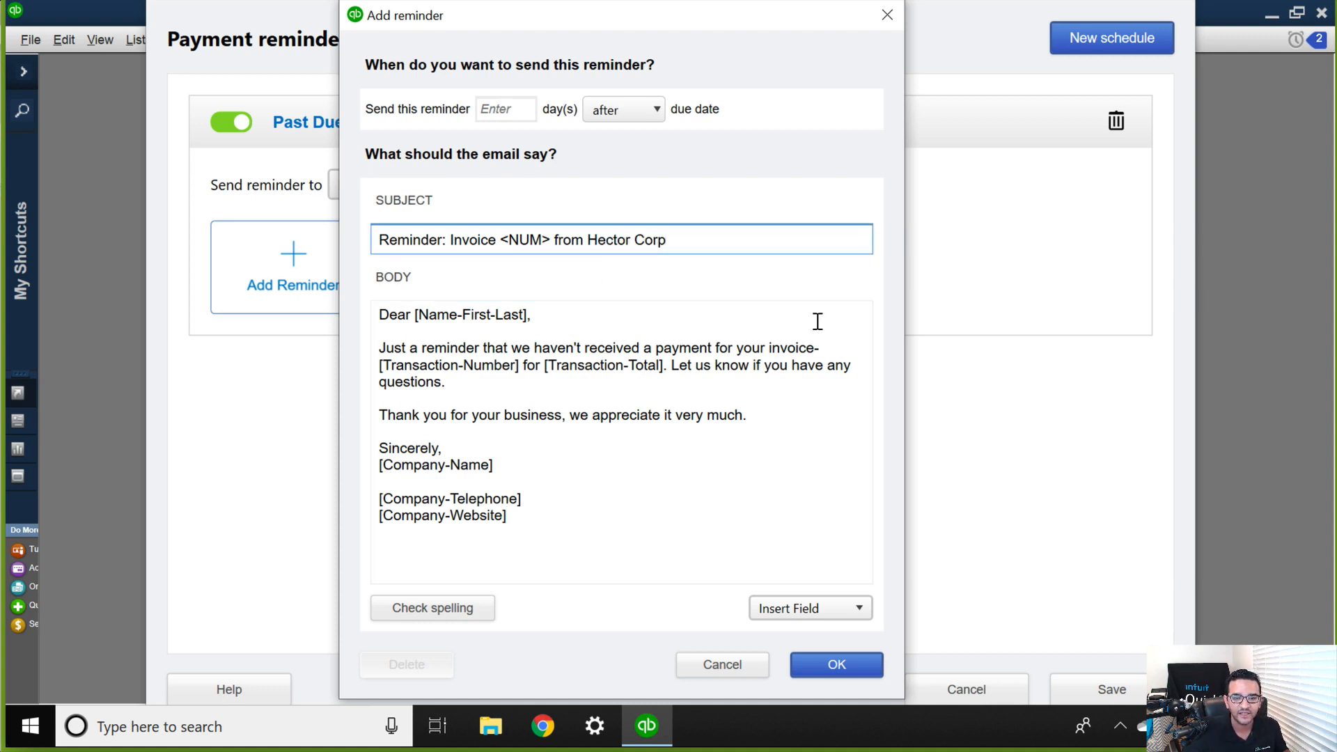
Insert an extra Company-Name field after the existing one in the email signature and check the other insertable fields.
{"action": "left_click_drag", "start_coordinate": [534, 348], "coordinate": [625, 464]}
{"action": "left_click", "coordinate": [625, 464]}
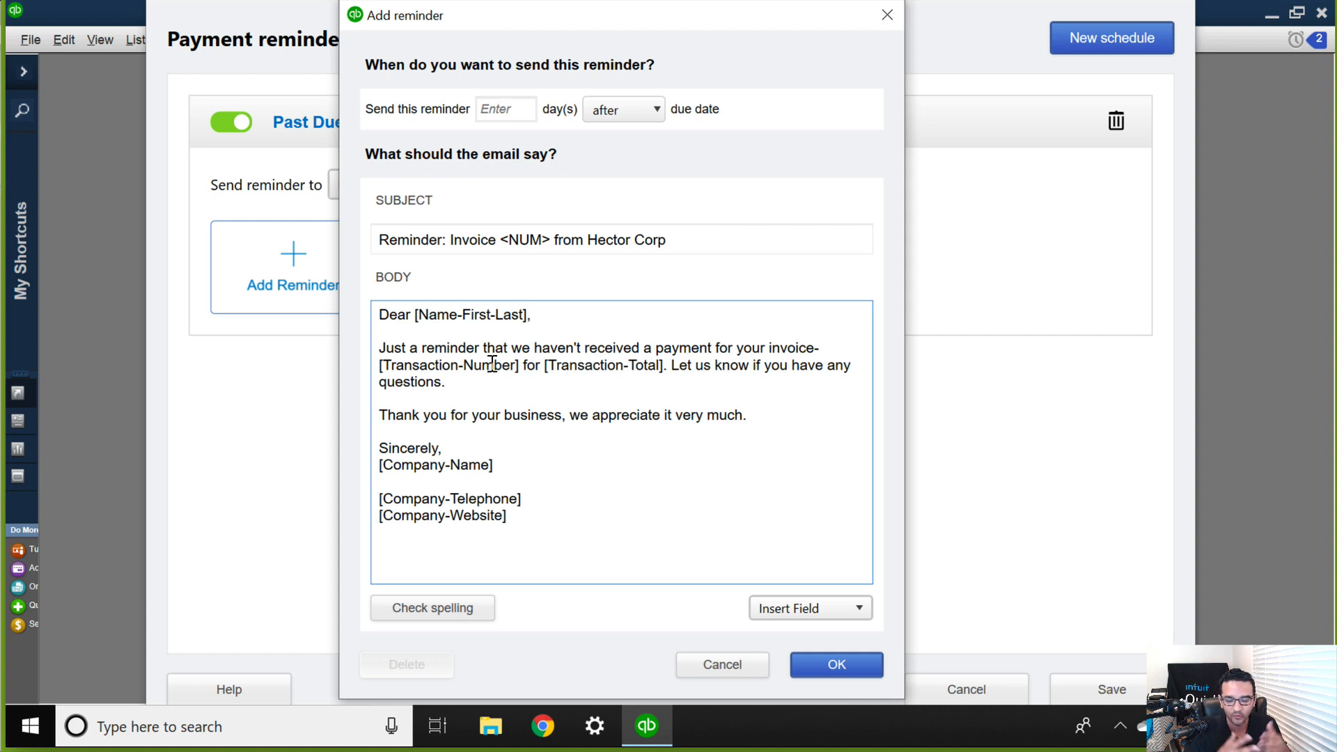
{"action": "left_click", "coordinate": [845, 601]}
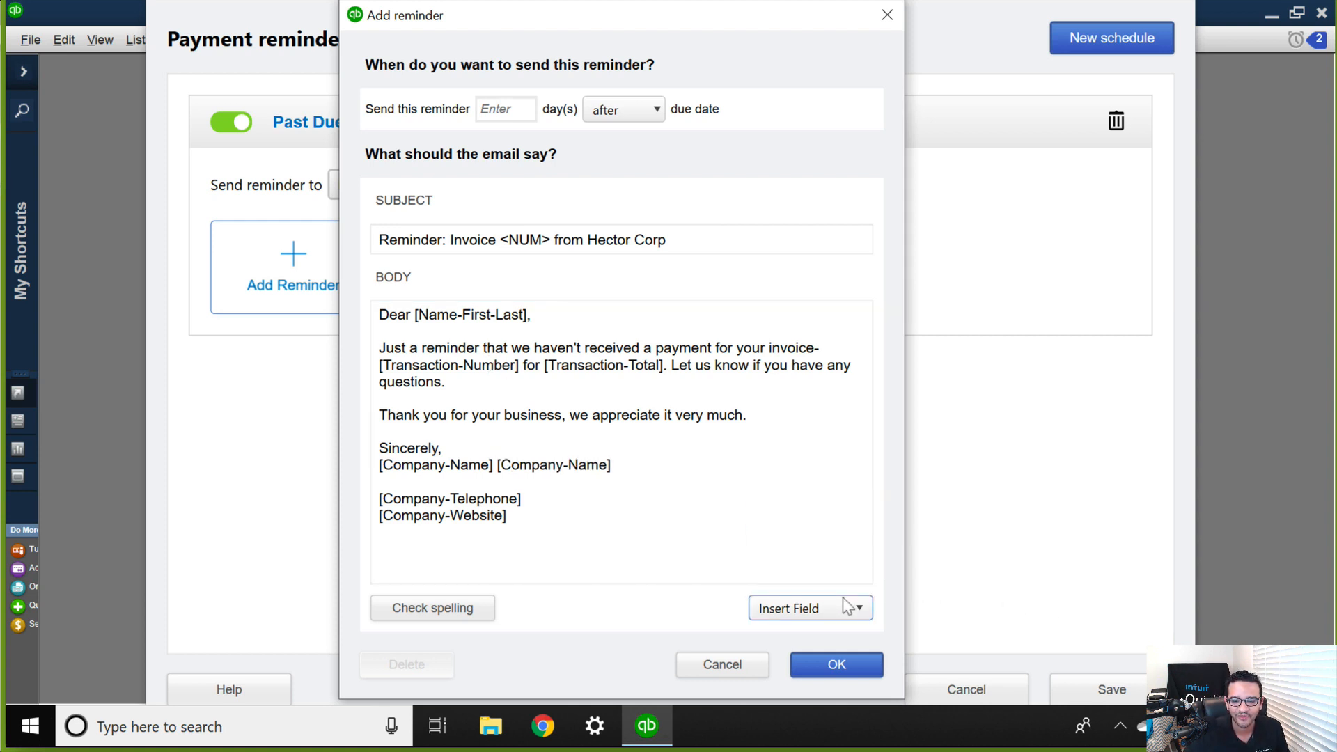
{"action": "left_click", "coordinate": [848, 602]}
{"action": "scroll", "coordinate": [932, 432], "scroll_direction": "up", "scroll_amount": 1}
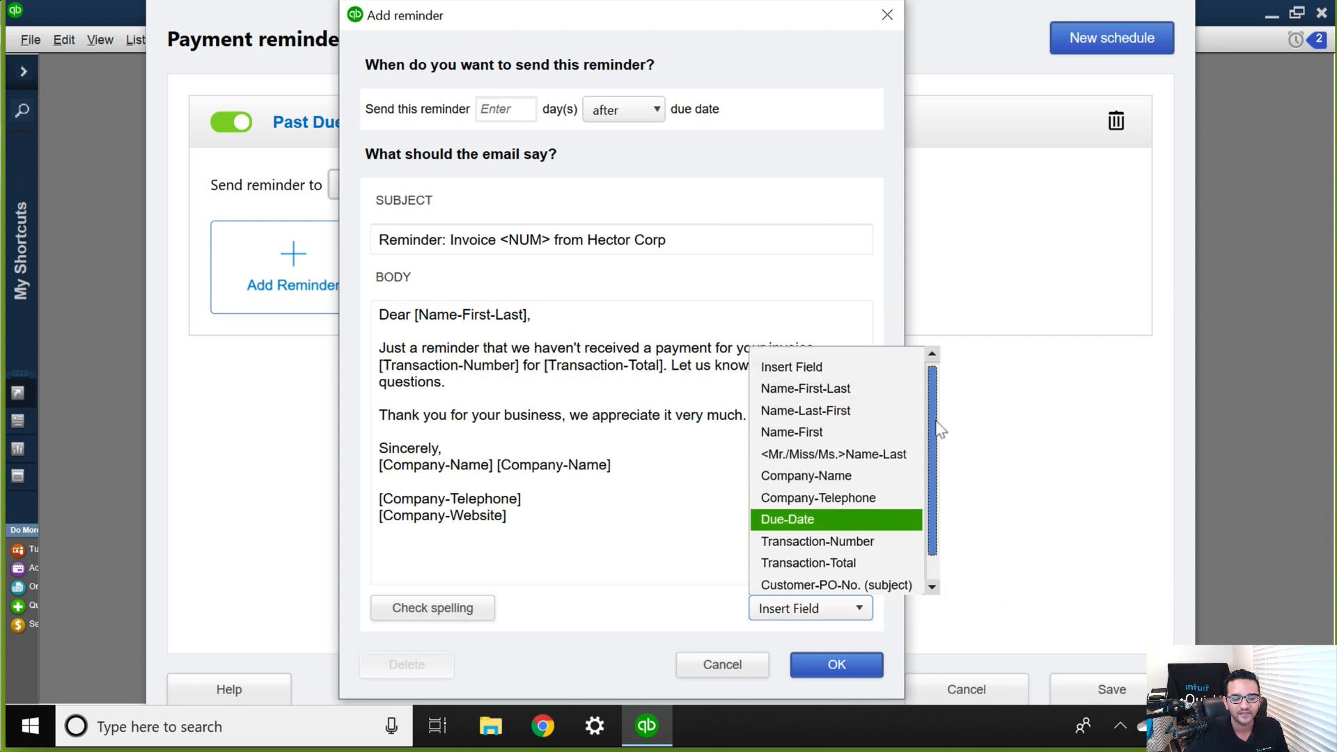
{"action": "left_click", "coordinate": [560, 400]}
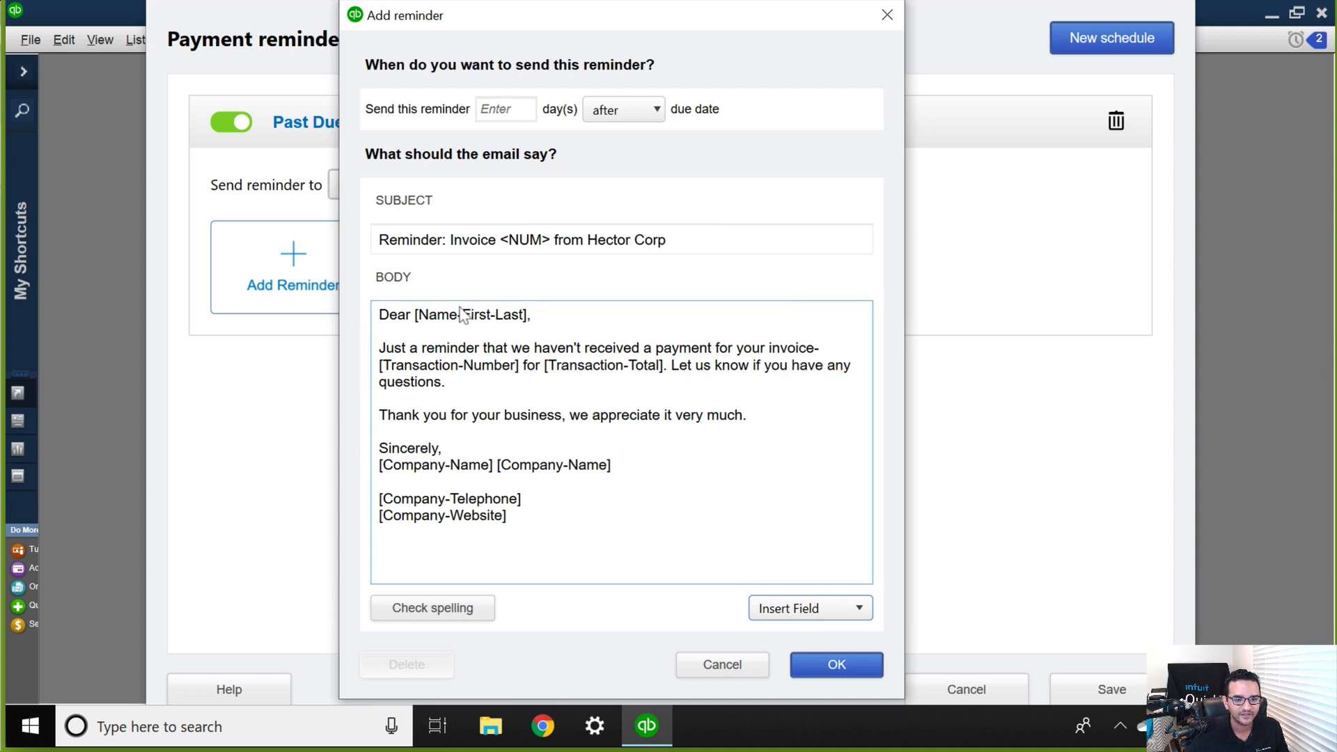
{"action": "left_click", "coordinate": [588, 537]}
Set the first reminder to go out 1 day after the due date and confirm it.
{"action": "left_click", "coordinate": [507, 108]}
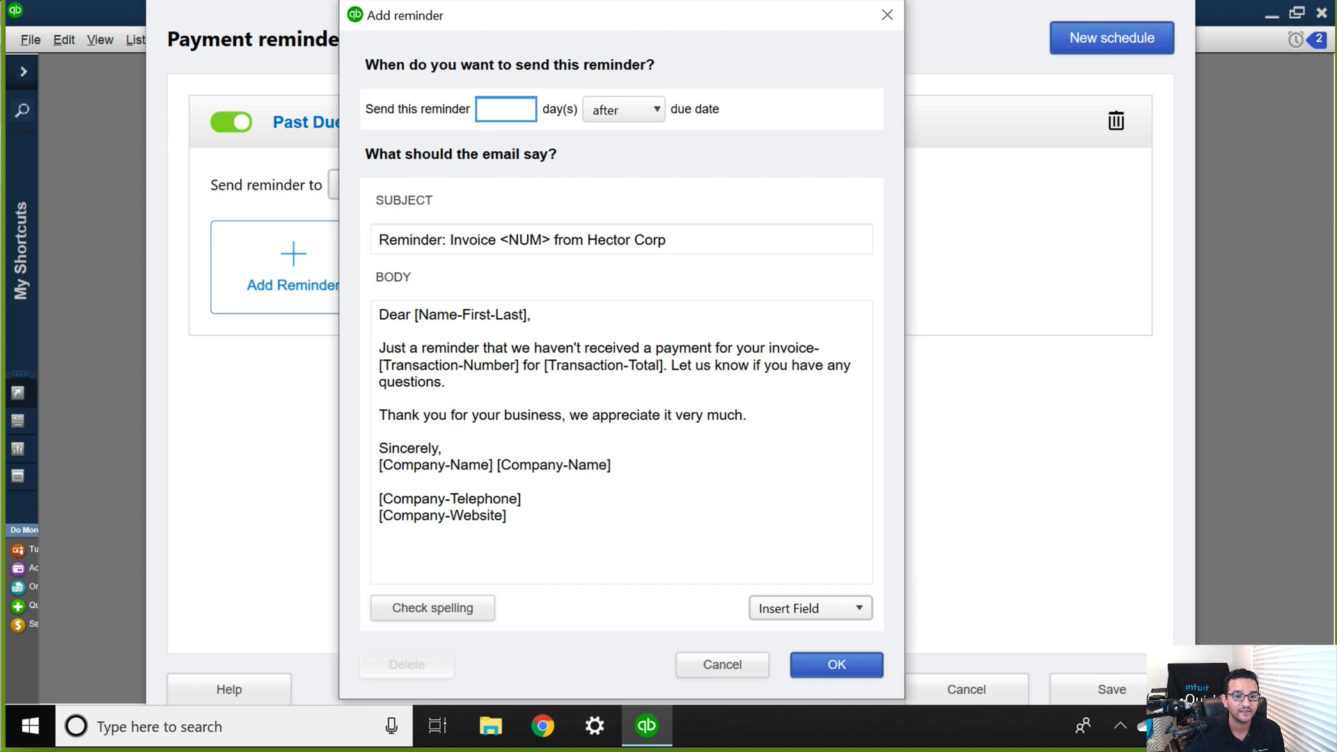
{"action": "left_click", "coordinate": [619, 110]}
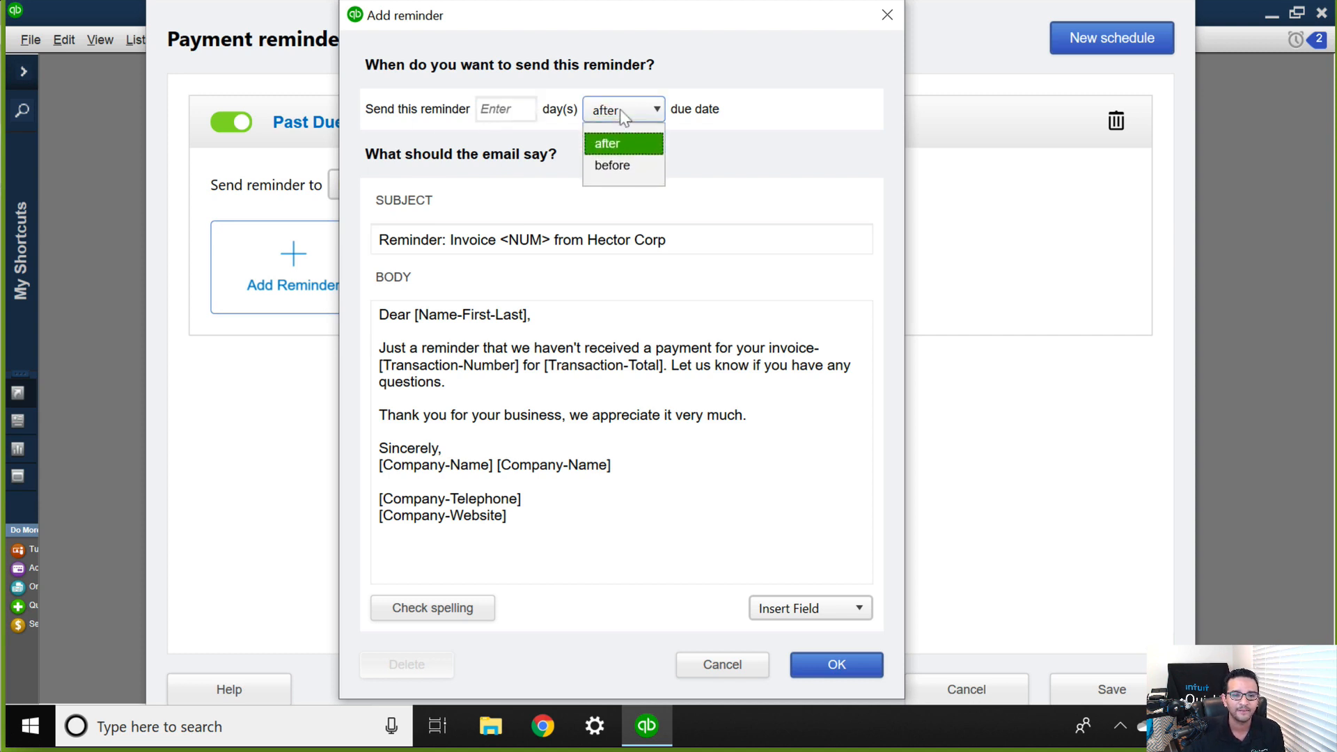
{"action": "left_click", "coordinate": [607, 143]}
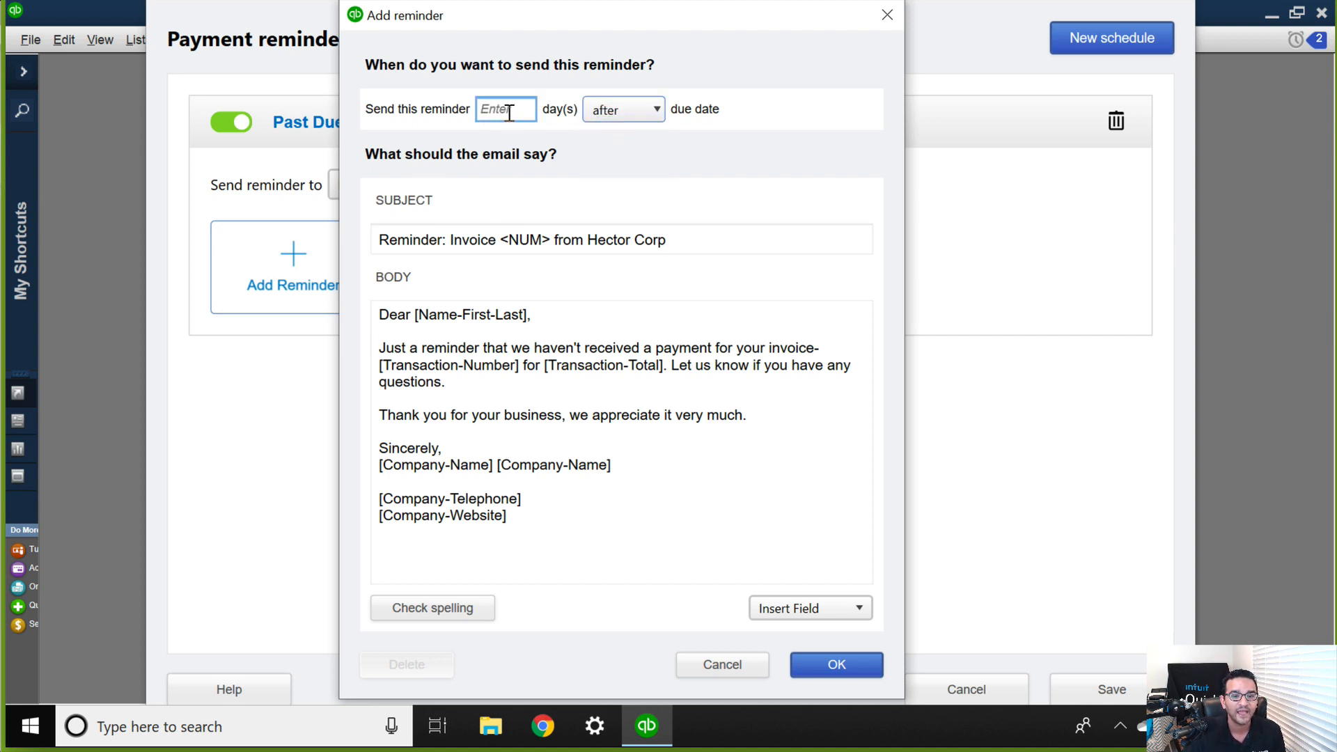
{"action": "left_click", "coordinate": [509, 111]}
{"action": "type", "text": "1"}
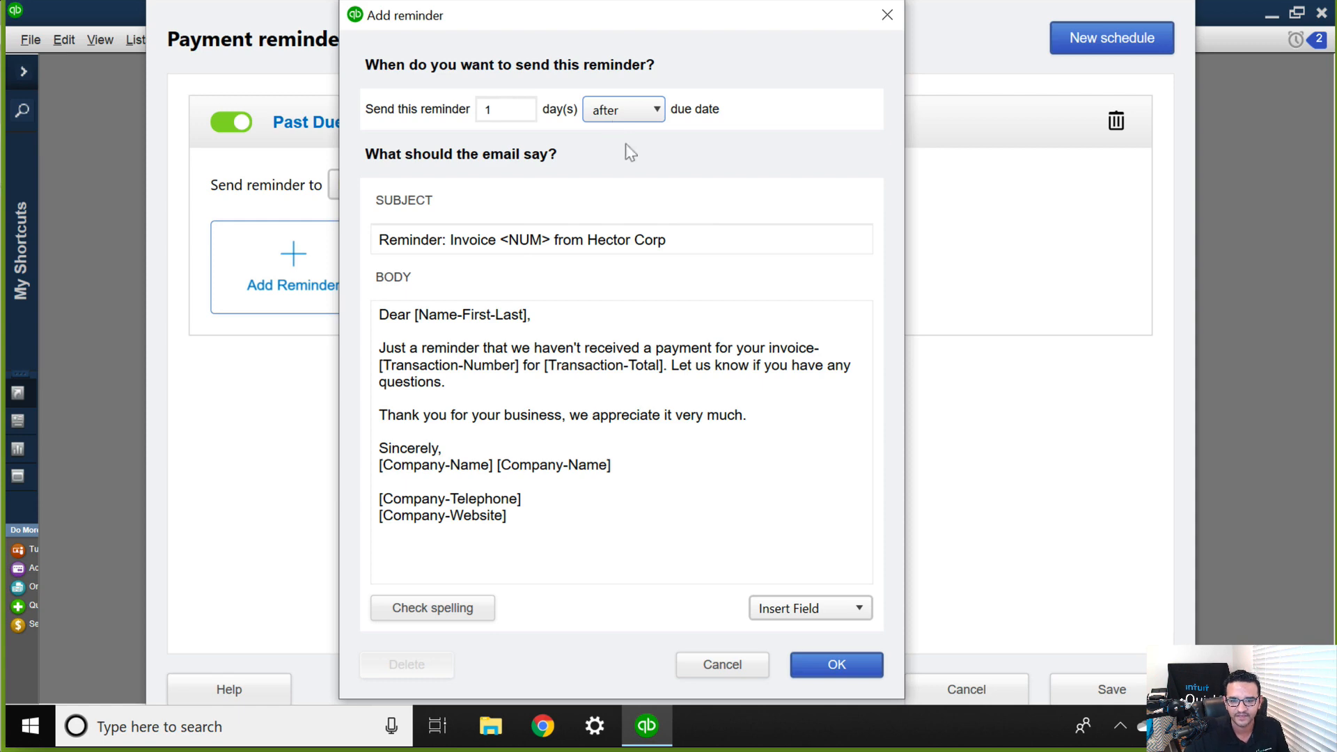
{"action": "left_click", "coordinate": [827, 663]}
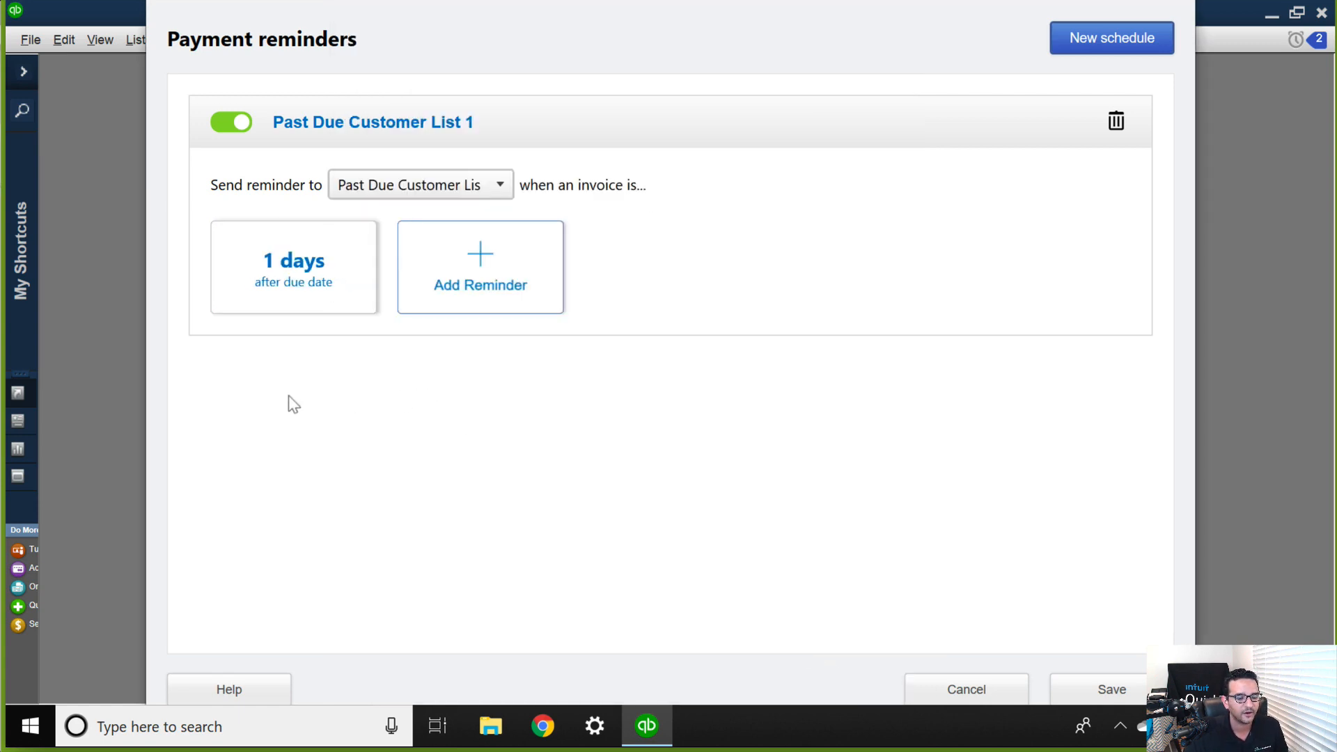
Add a second reminder timed for 30 days after the due date.
{"action": "left_click", "coordinate": [482, 256]}
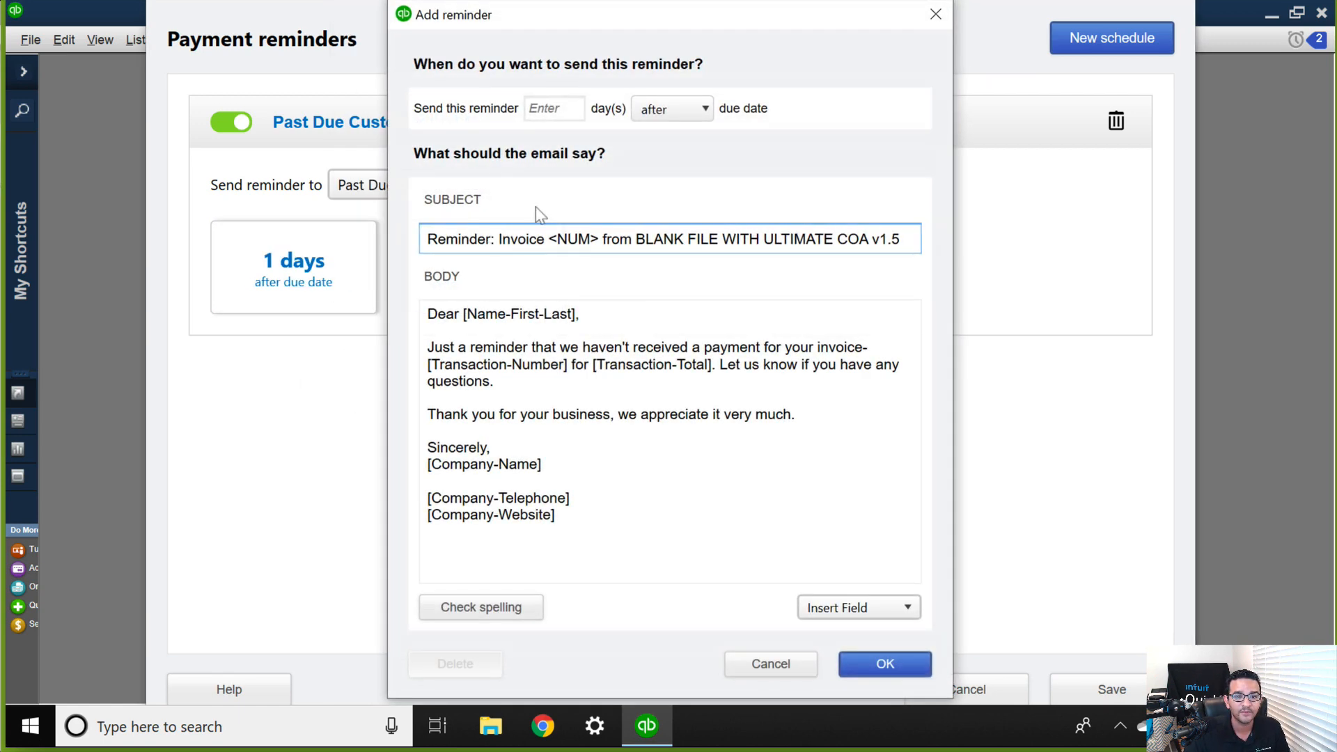
{"action": "left_click", "coordinate": [547, 111]}
{"action": "left_click", "coordinate": [659, 109]}
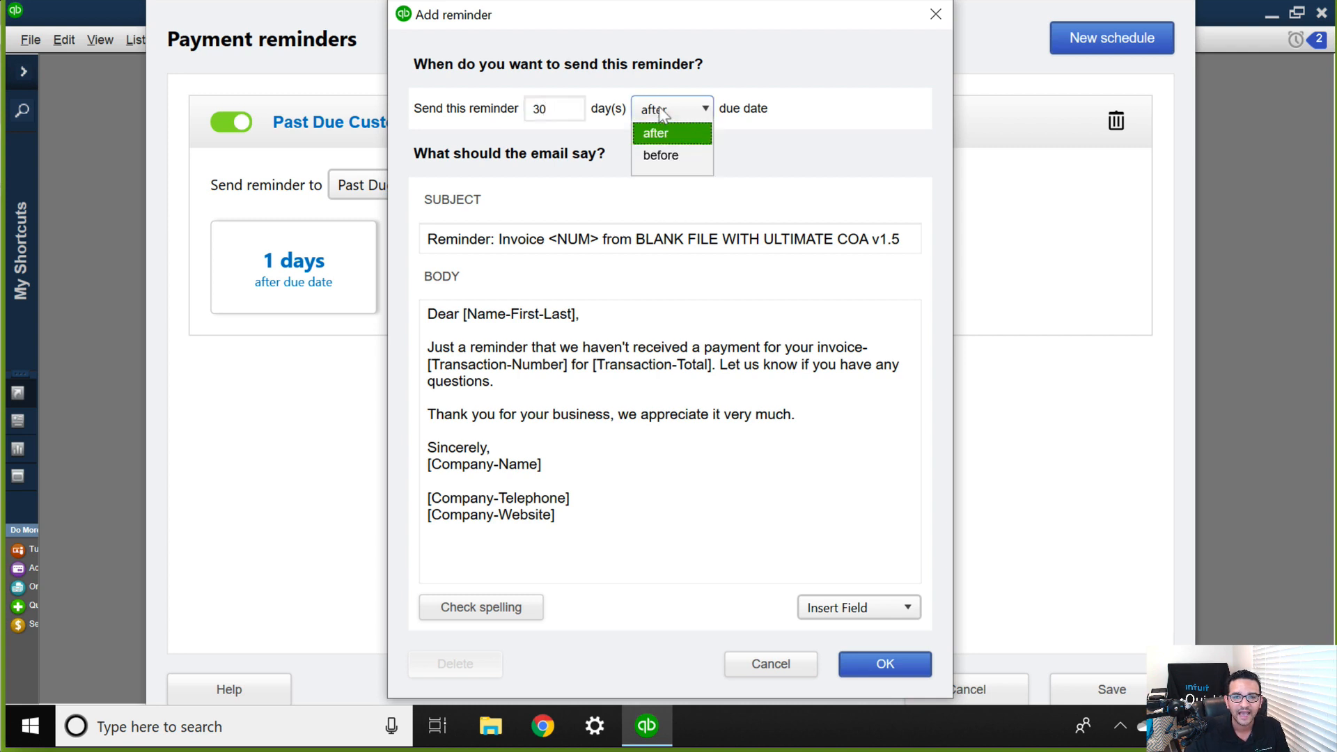
{"action": "left_click", "coordinate": [670, 146]}
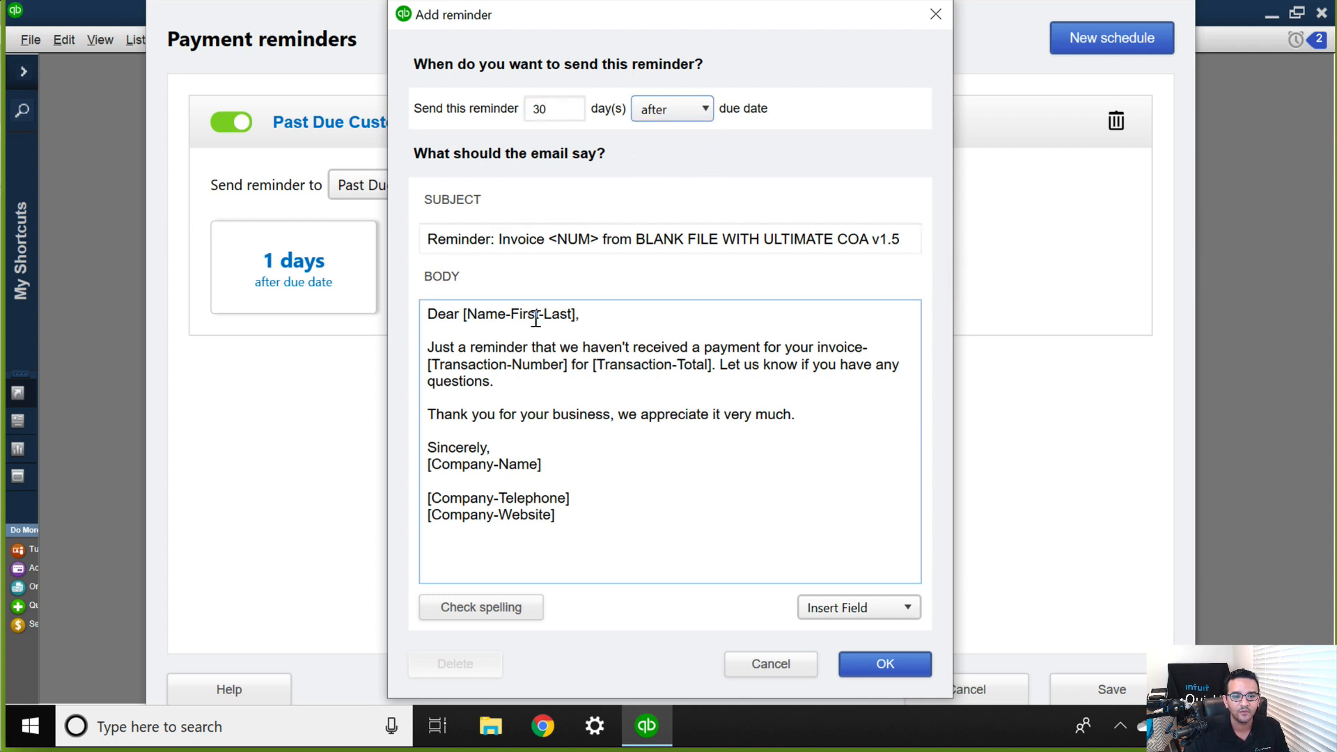
Replace the reminder paragraph in the email body with "Hey we are going to call our lawyer to collect..." and confirm the reminder.
{"action": "left_click", "coordinate": [504, 388]}
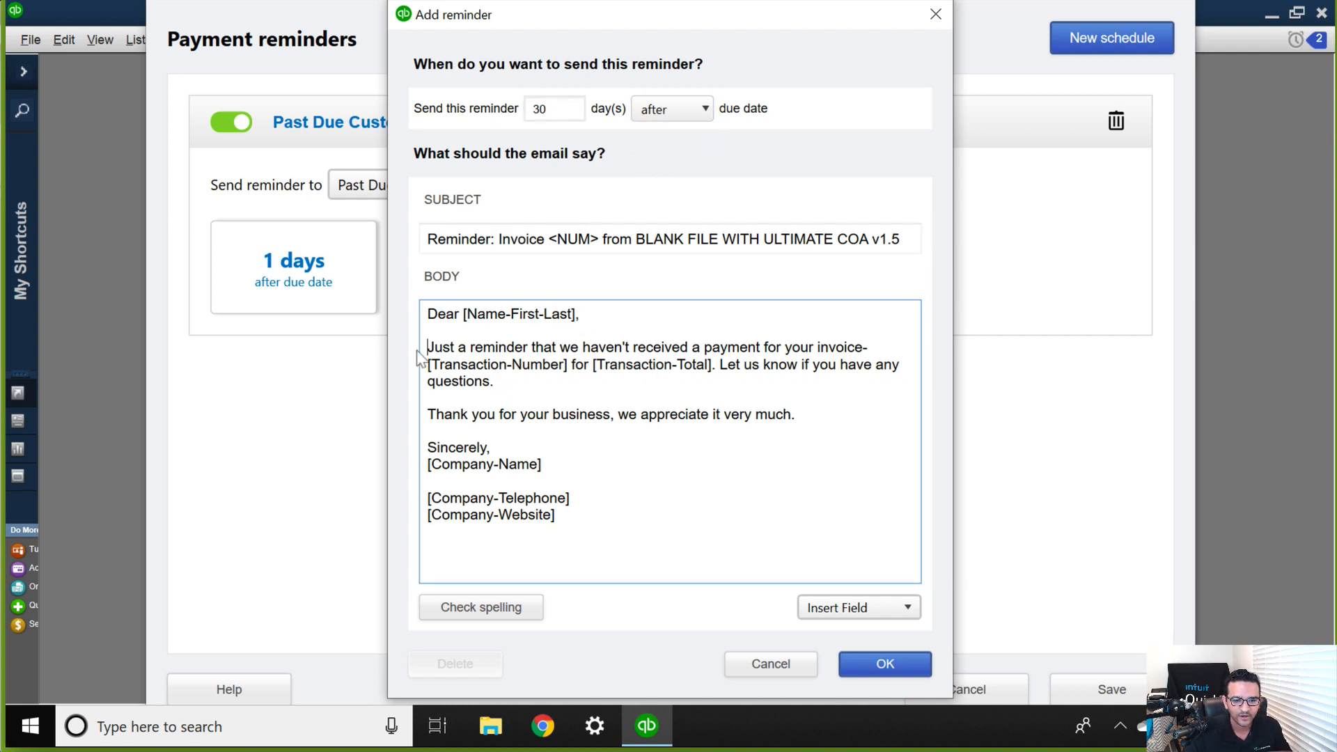
{"action": "triple_click", "coordinate": [476, 356]}
{"action": "type", "text": "H"}
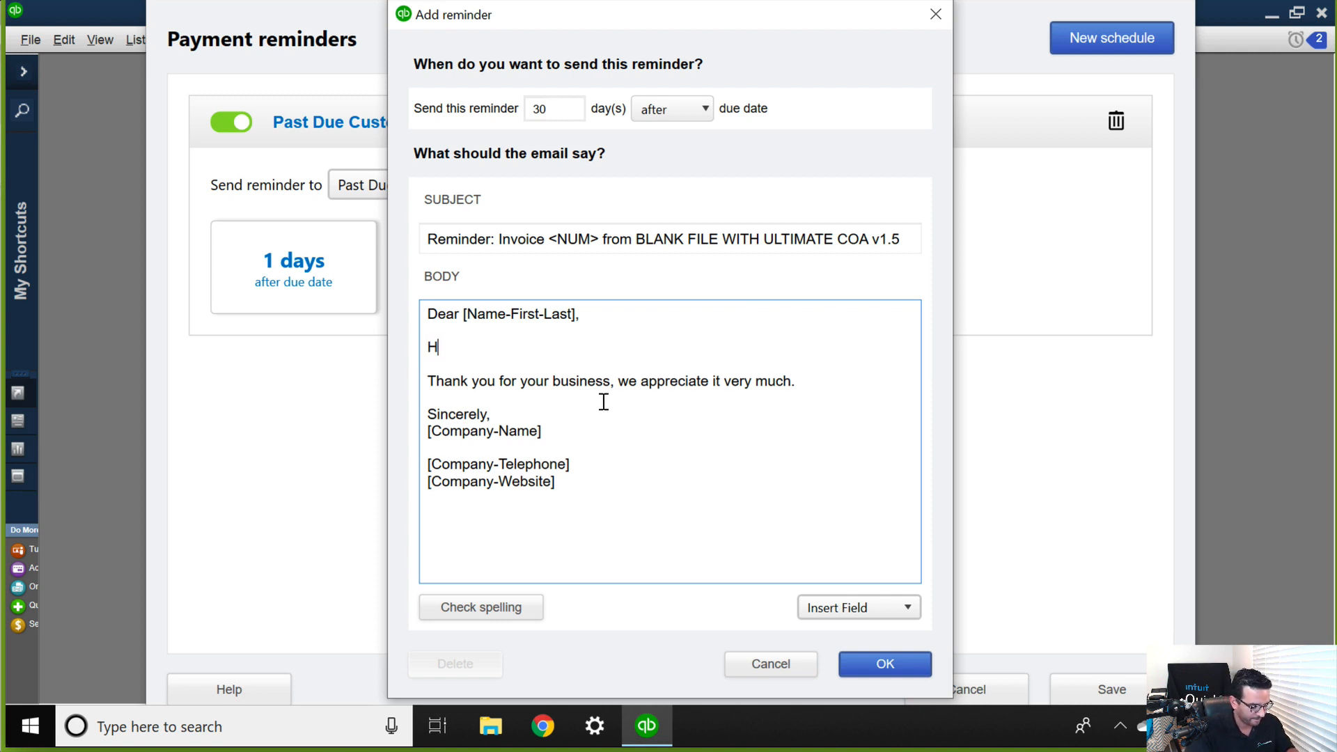
{"action": "type", "text": "ey we are going to c"}
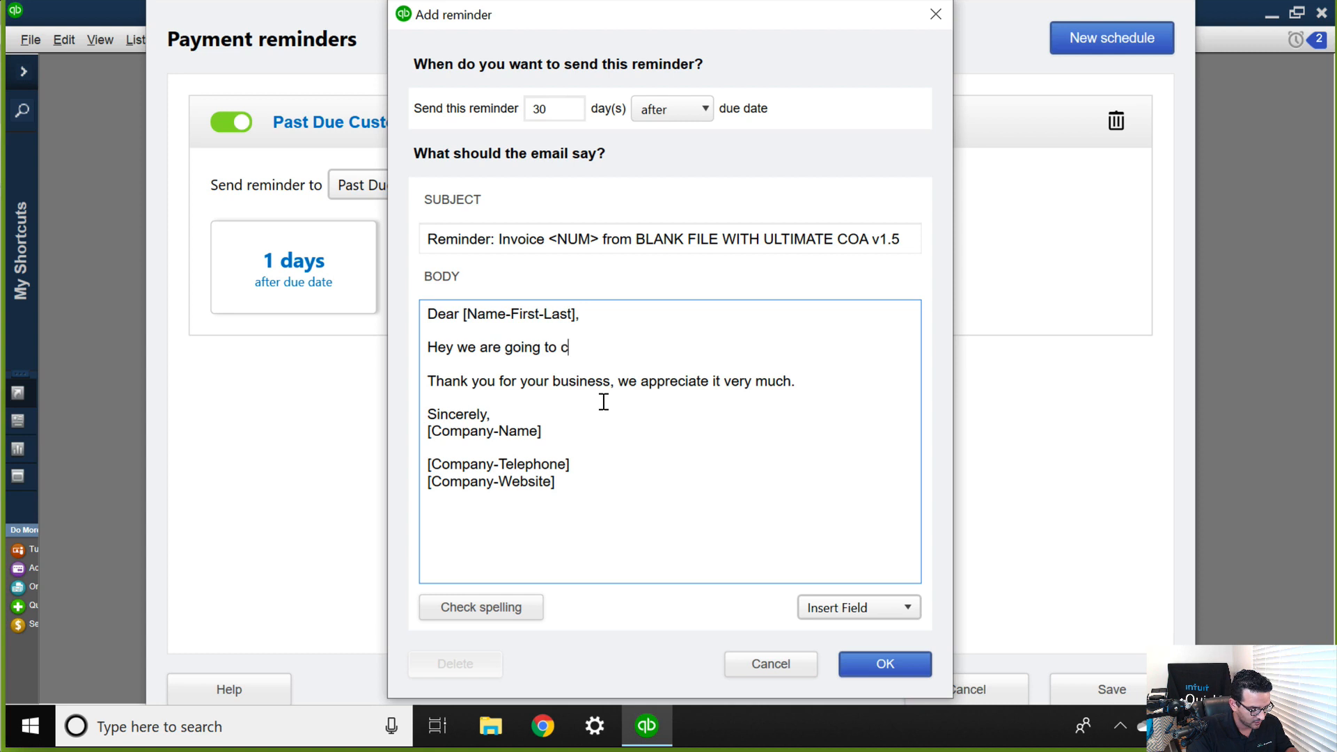
{"action": "type", "text": "all our law"}
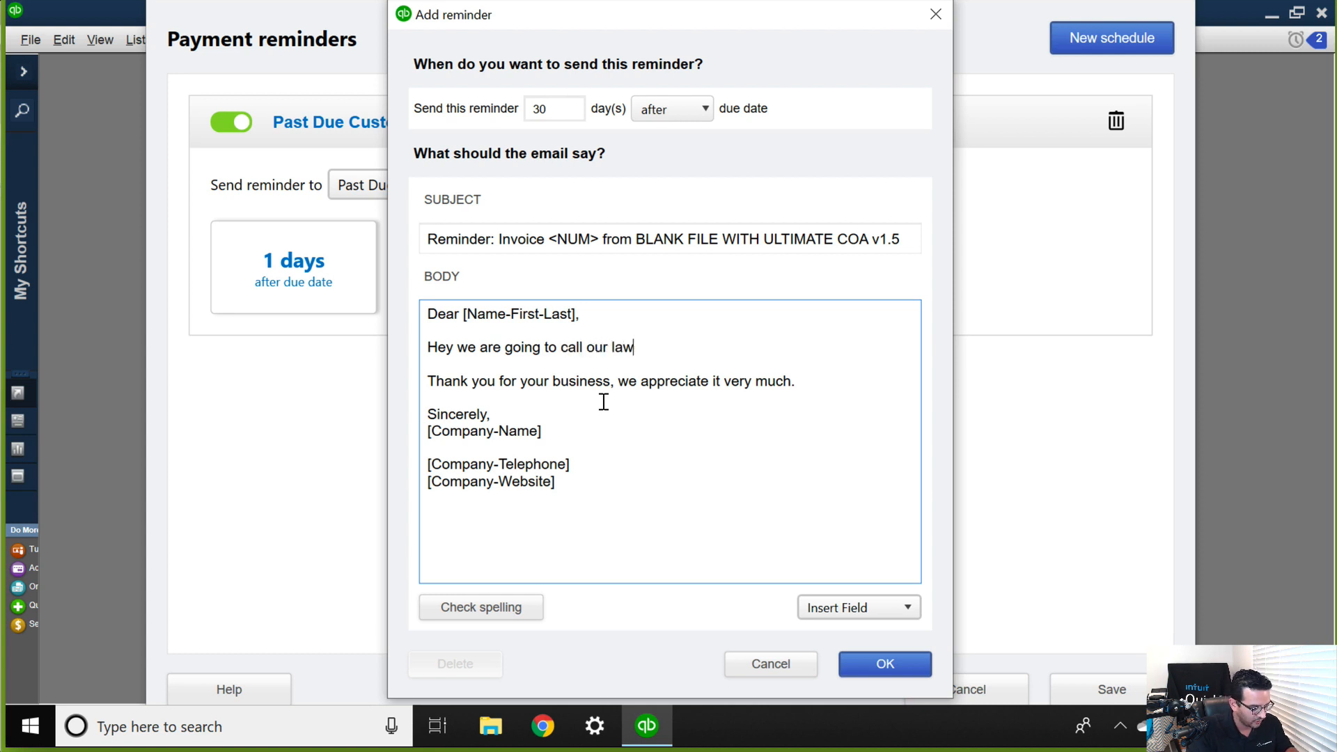
{"action": "type", "text": "yer to collect..."}
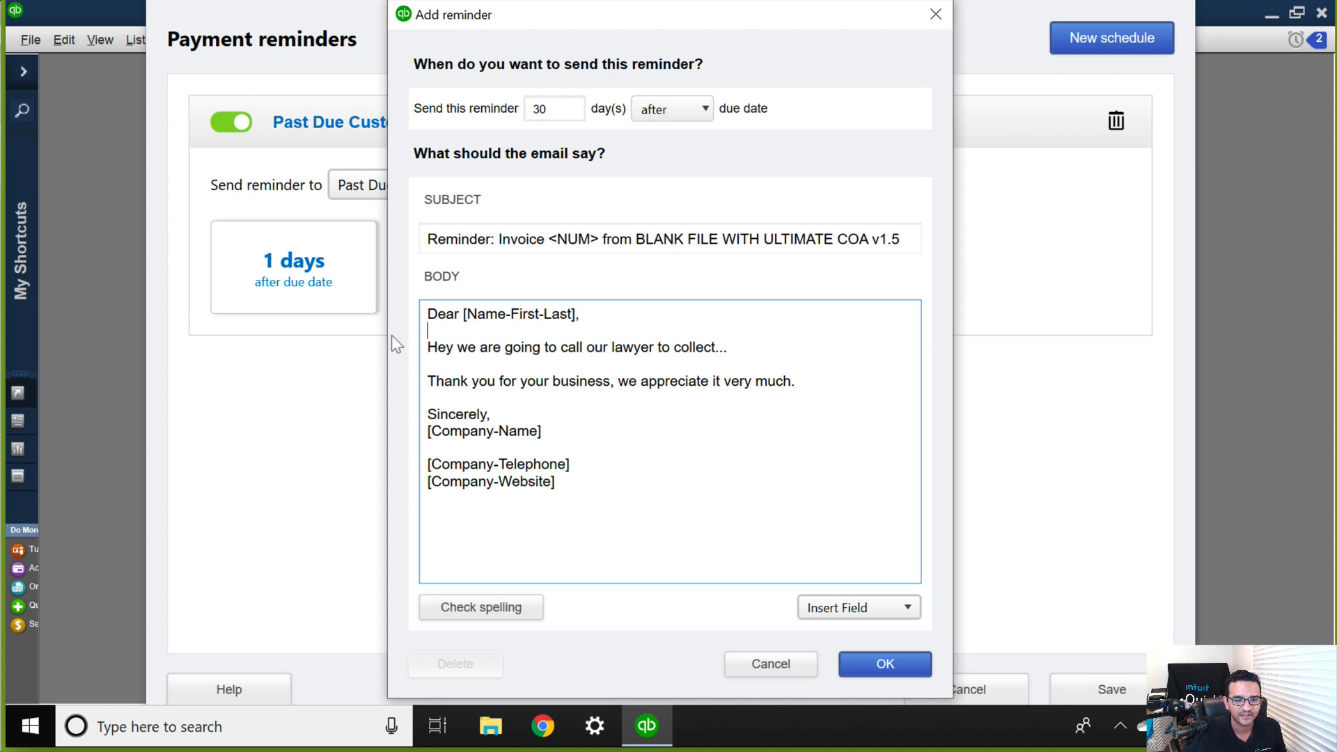
{"action": "left_click_drag", "start_coordinate": [422, 331], "coordinate": [734, 348]}
{"action": "left_click", "coordinate": [766, 344]}
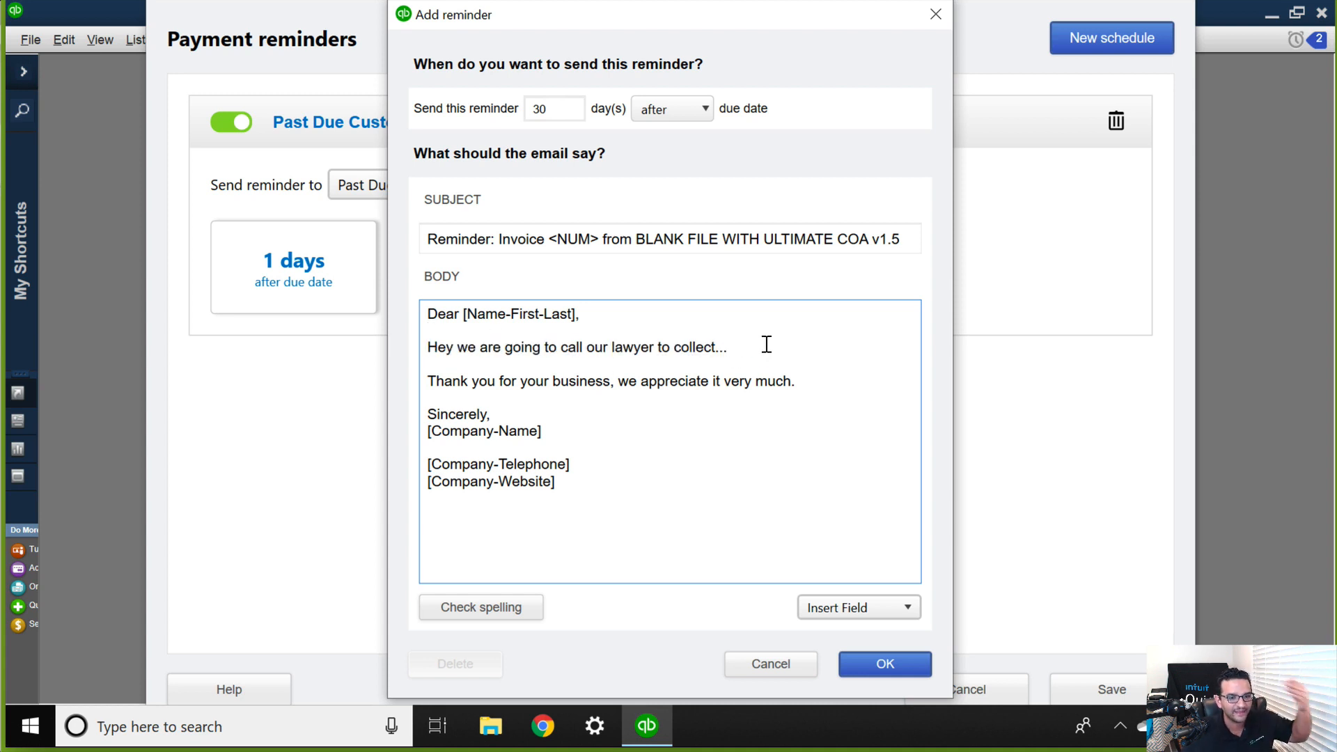
{"action": "left_click", "coordinate": [884, 663]}
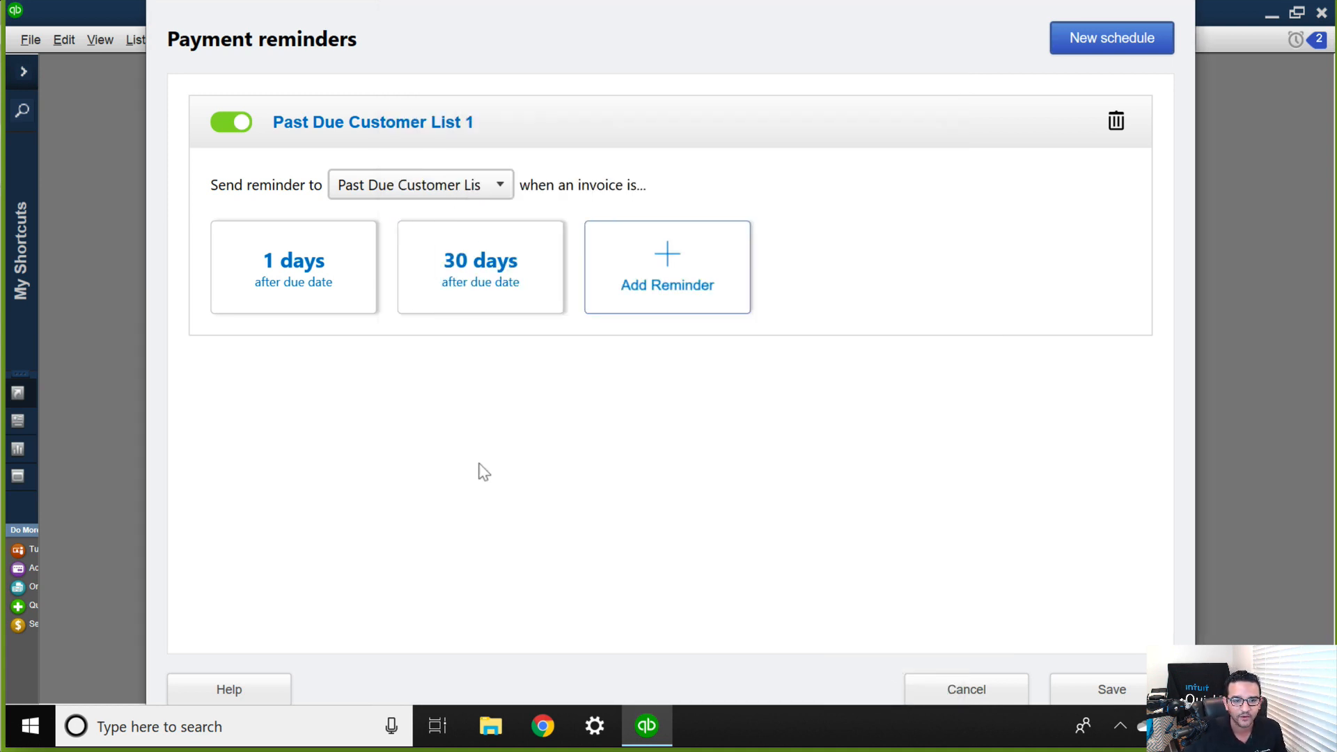
Save the payment reminder schedule and dismiss the completion window.
{"action": "left_click", "coordinate": [309, 280]}
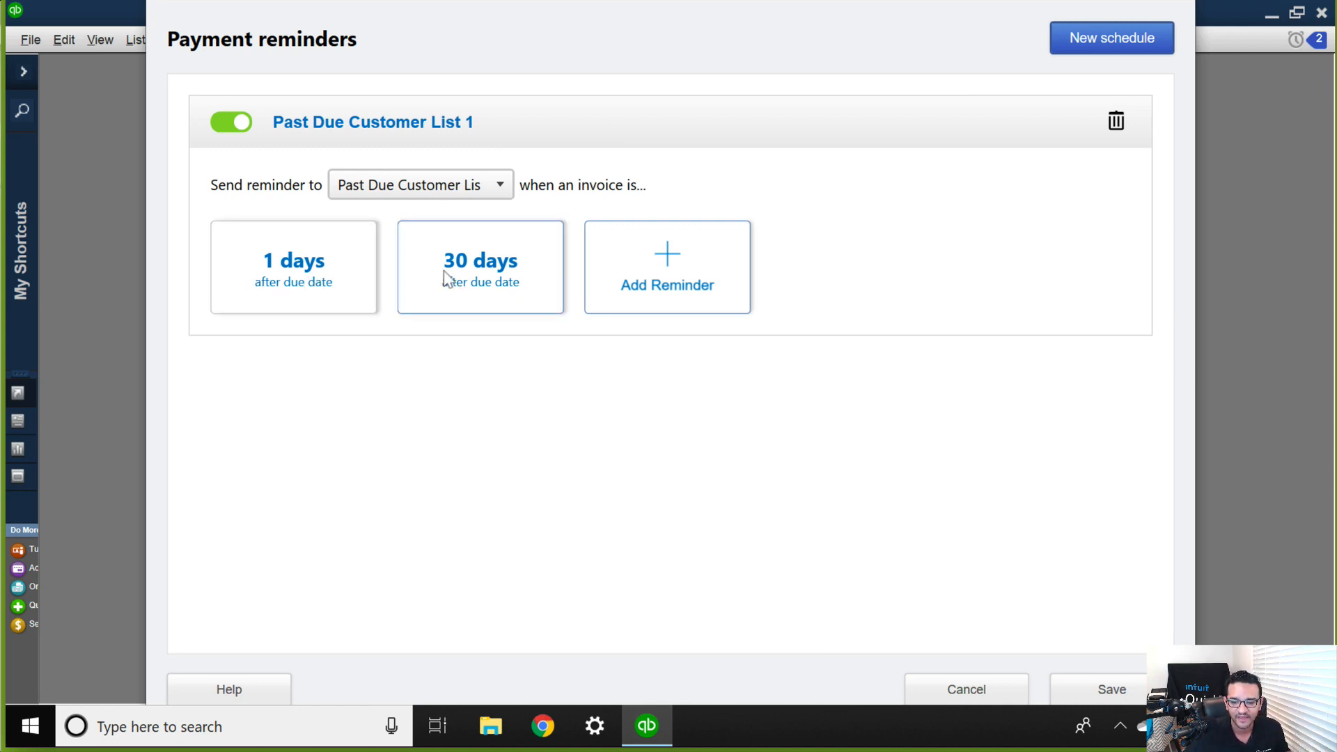
{"action": "left_click", "coordinate": [1111, 690]}
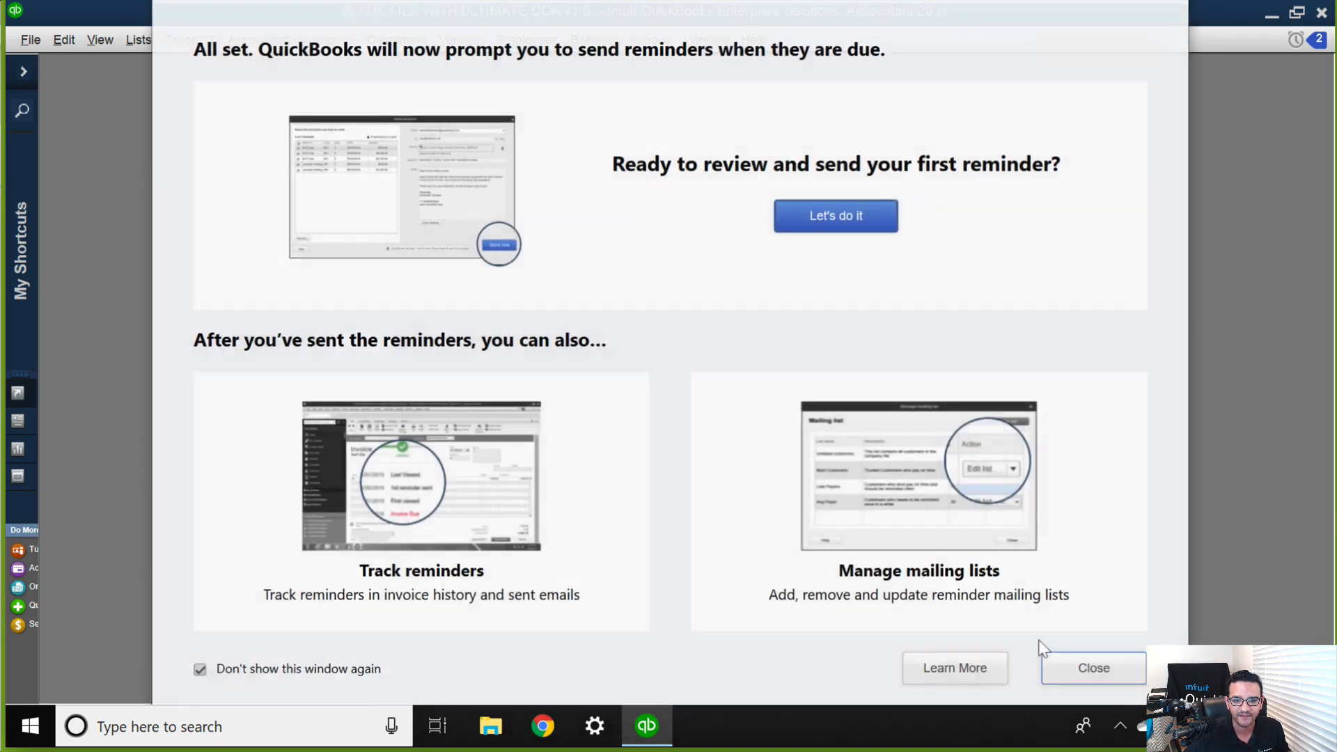
{"action": "left_click", "coordinate": [1090, 677]}
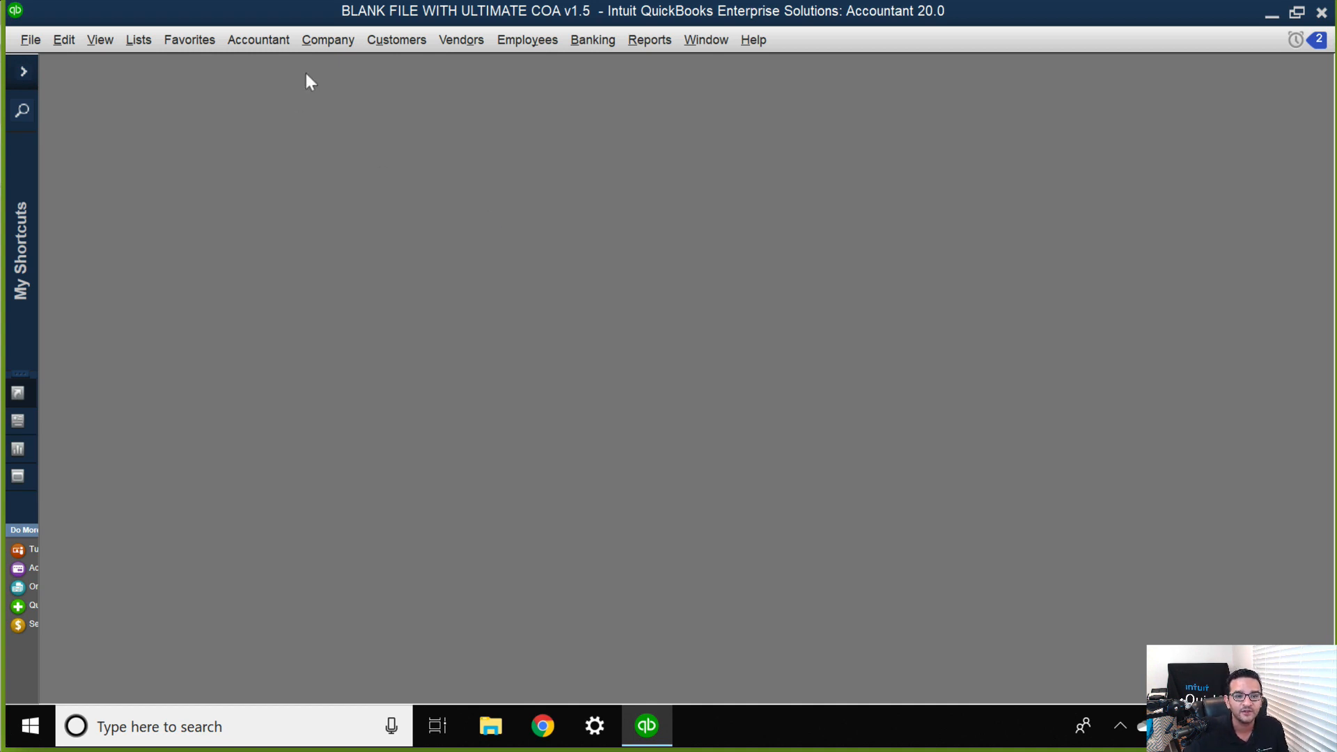
Open the review and sending of customer payment reminders.
{"action": "left_click", "coordinate": [388, 43]}
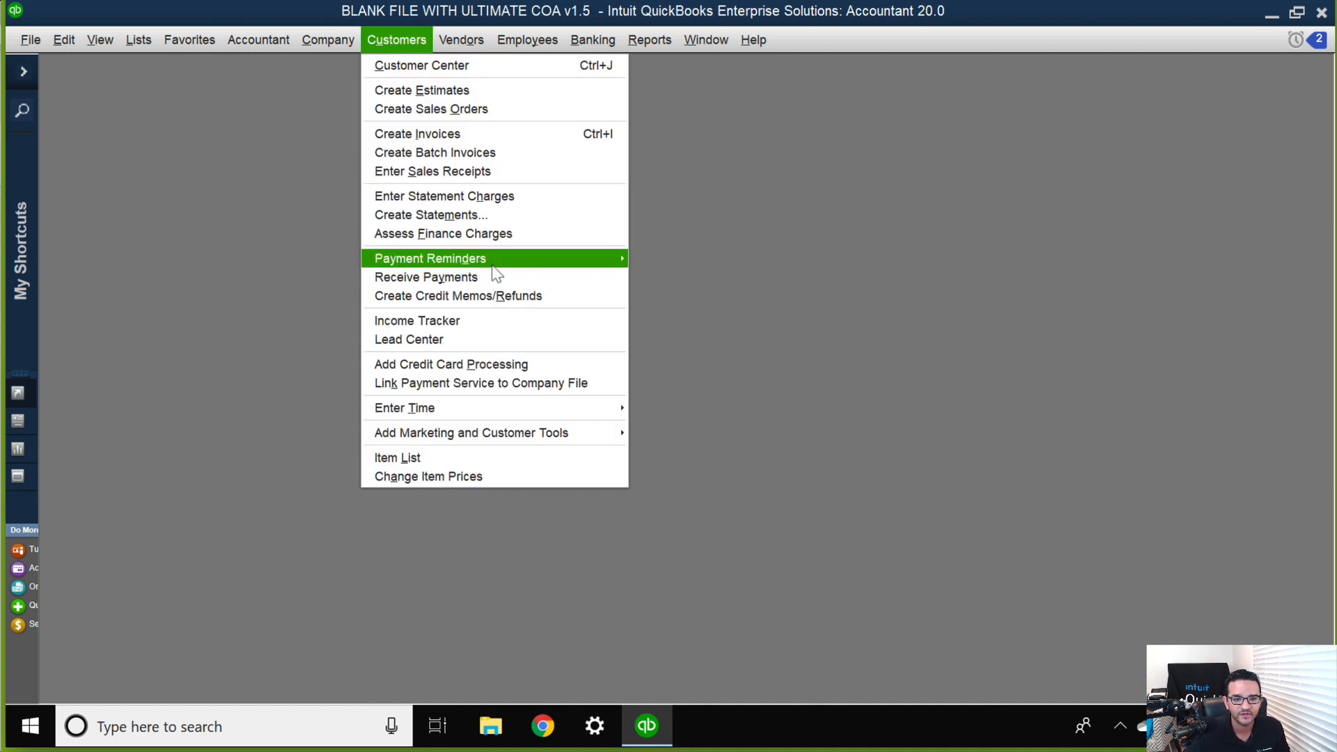
{"action": "mouse_move", "coordinate": [496, 265]}
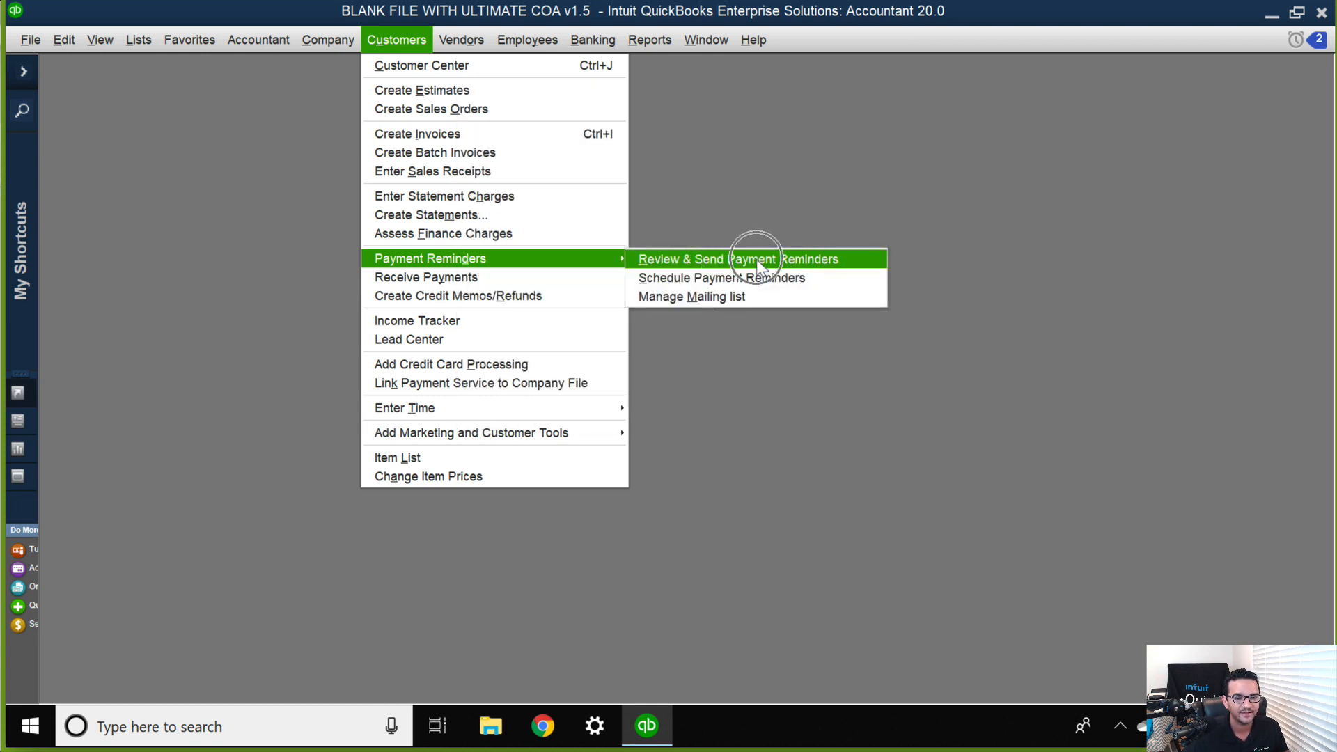
{"action": "left_click", "coordinate": [756, 259]}
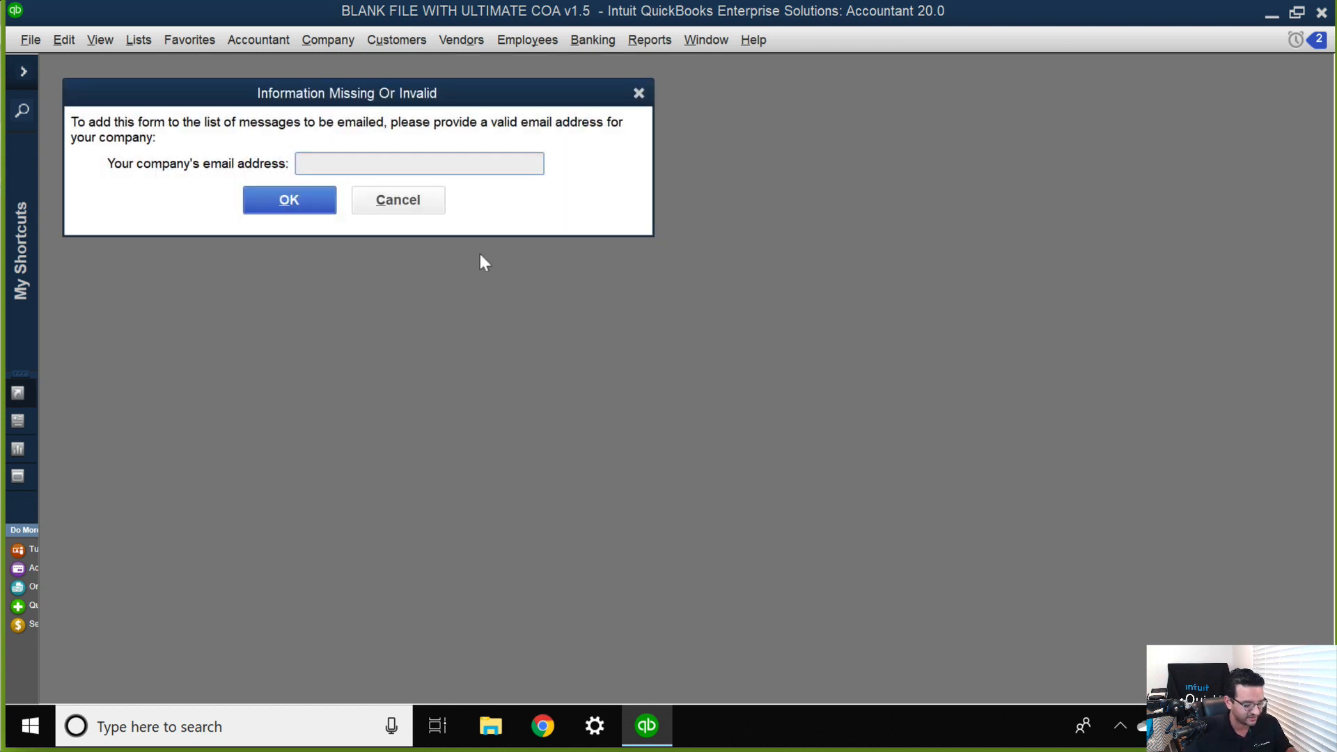
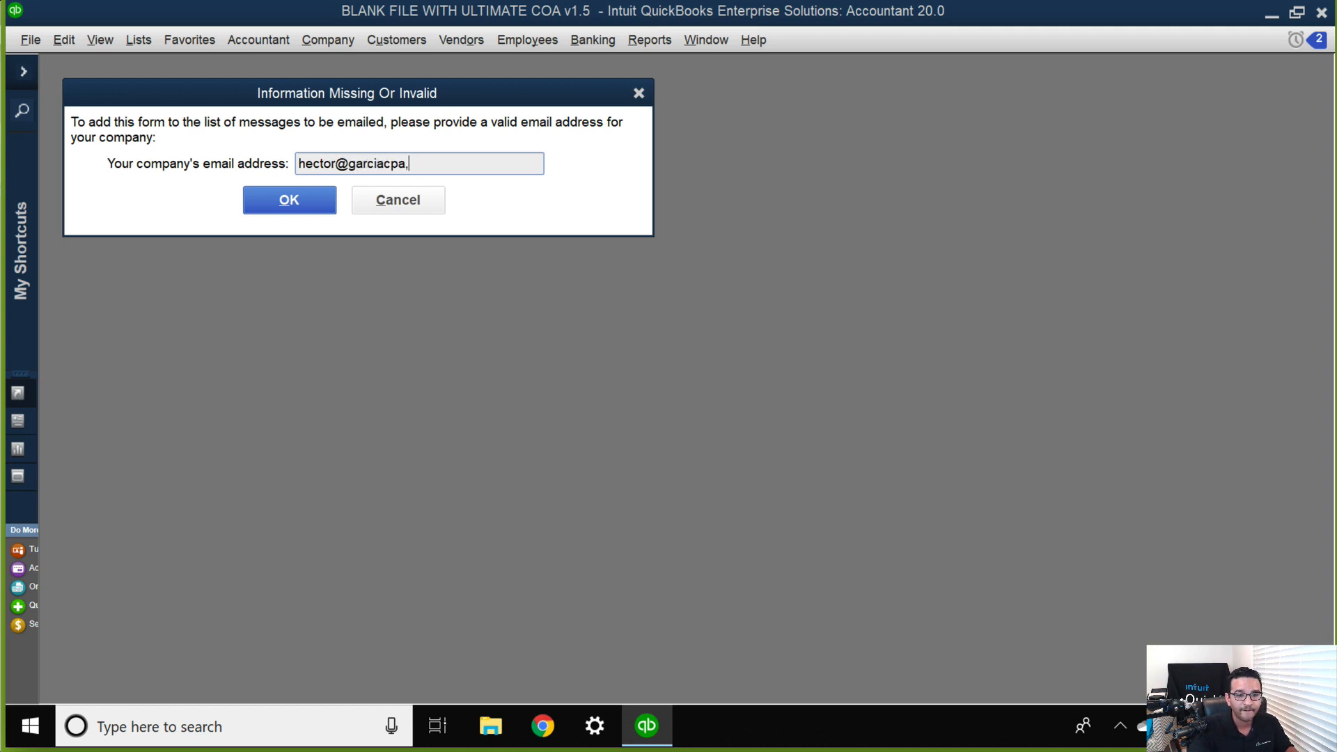
Enter the company's email address to reach the due reminders, and close the Send Reminders window without sending.
{"action": "left_click", "coordinate": [312, 209]}
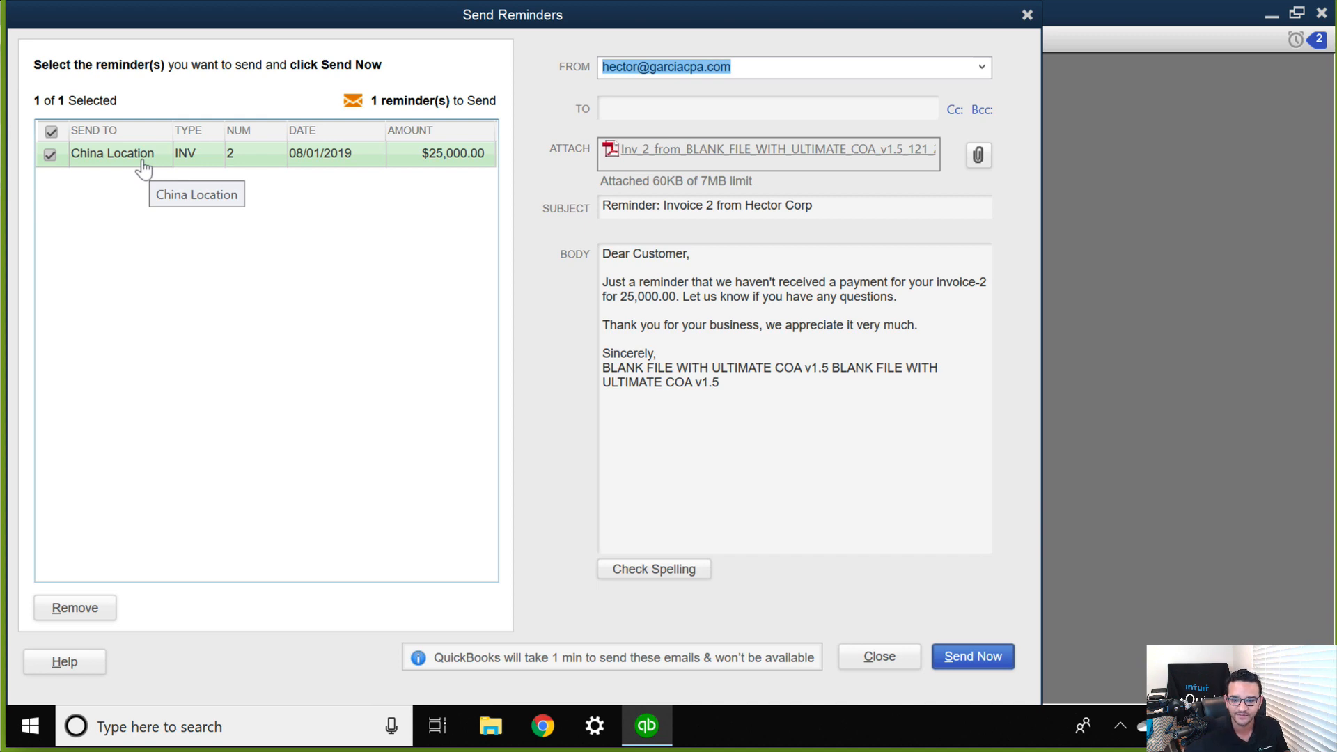
{"action": "left_click", "coordinate": [1027, 16]}
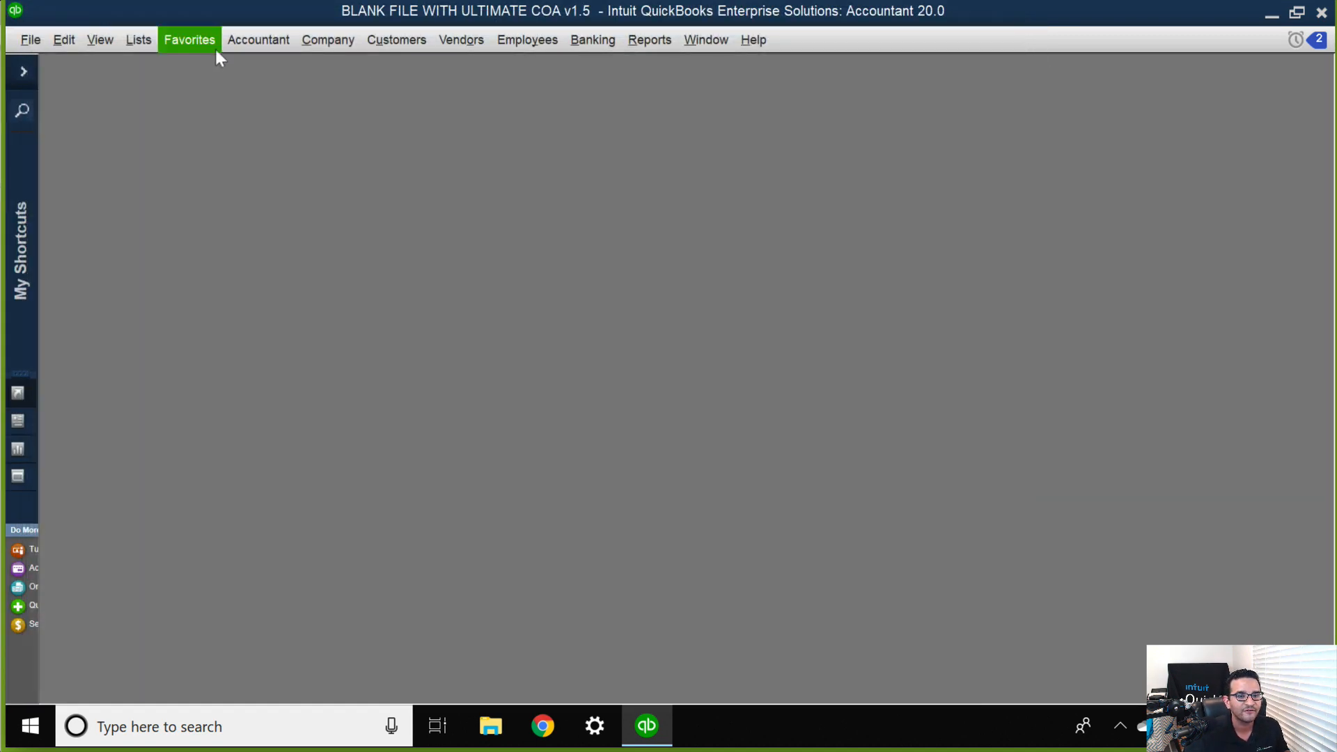
Start a new customer mailing list named "Past due Customer List 2" and proceed to its customer selection.
{"action": "left_click", "coordinate": [338, 42]}
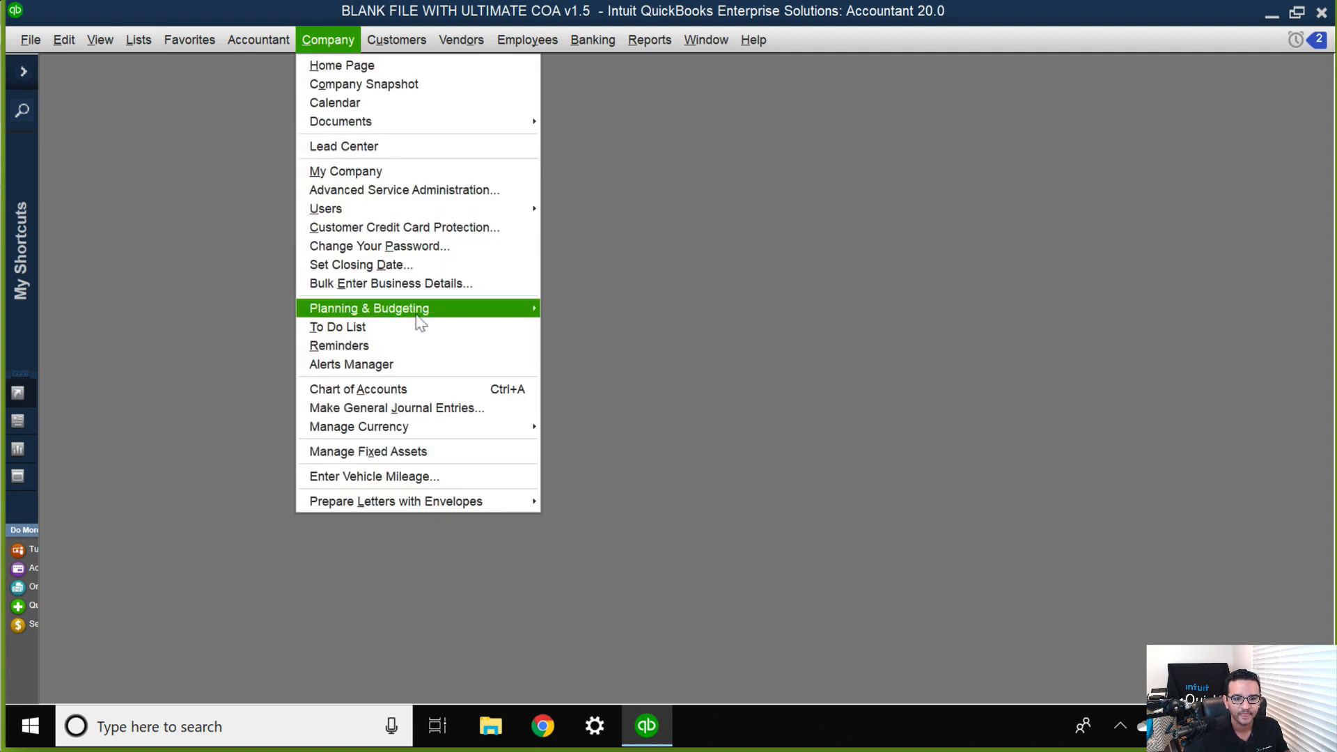
{"action": "mouse_move", "coordinate": [421, 315]}
{"action": "left_click", "coordinate": [396, 40]}
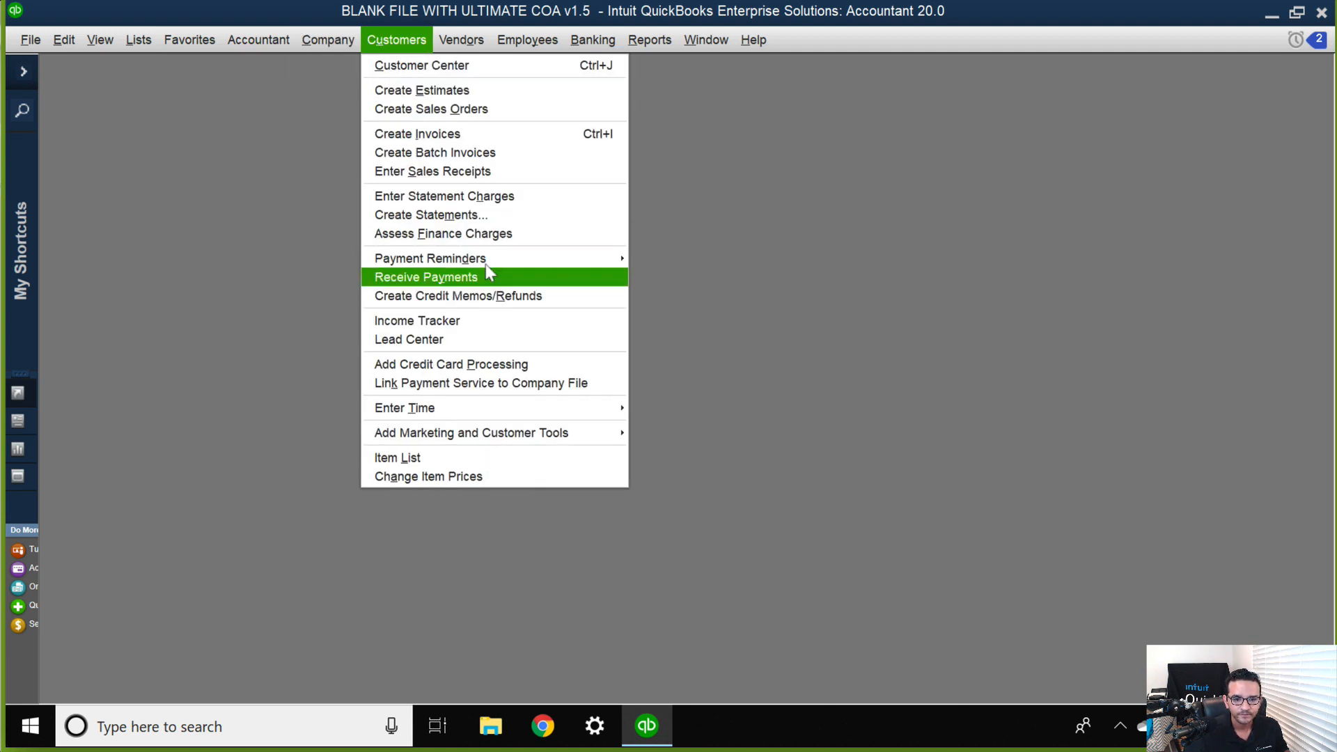
{"action": "mouse_move", "coordinate": [487, 265]}
{"action": "left_click", "coordinate": [713, 298]}
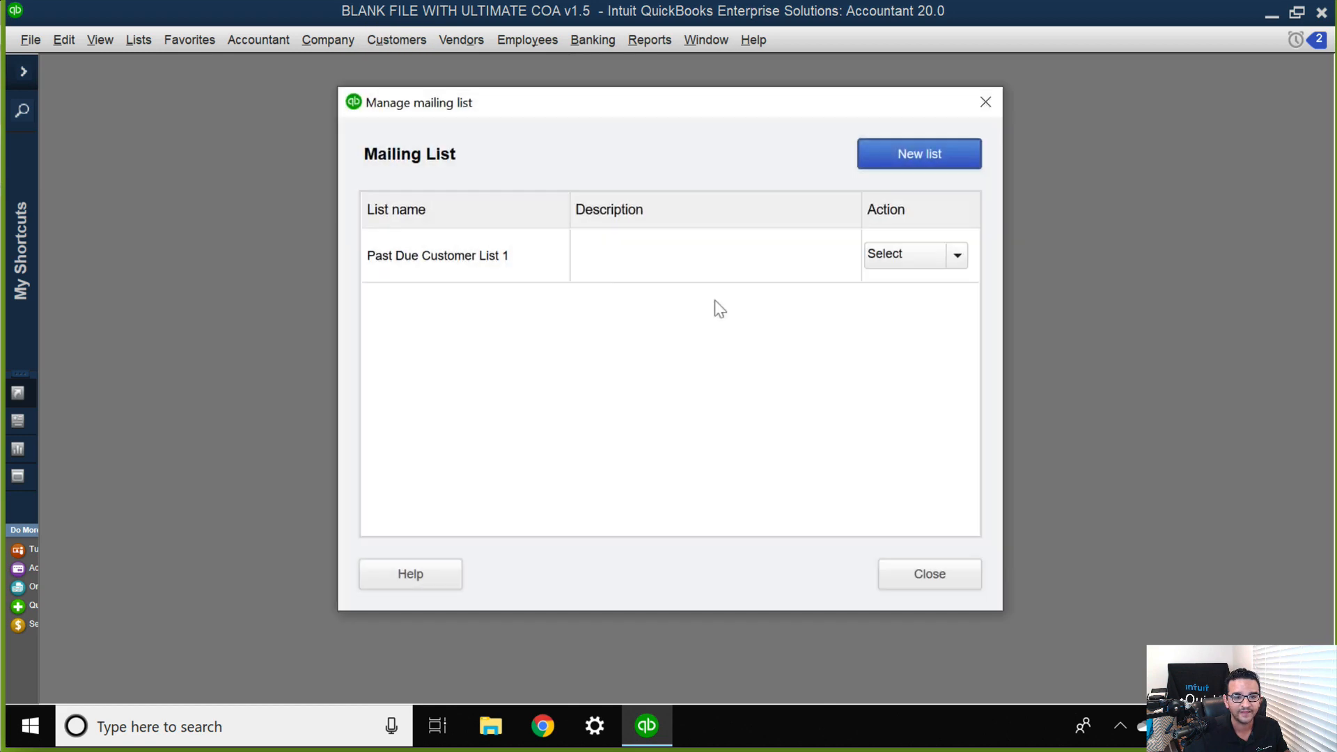
{"action": "left_click", "coordinate": [898, 160]}
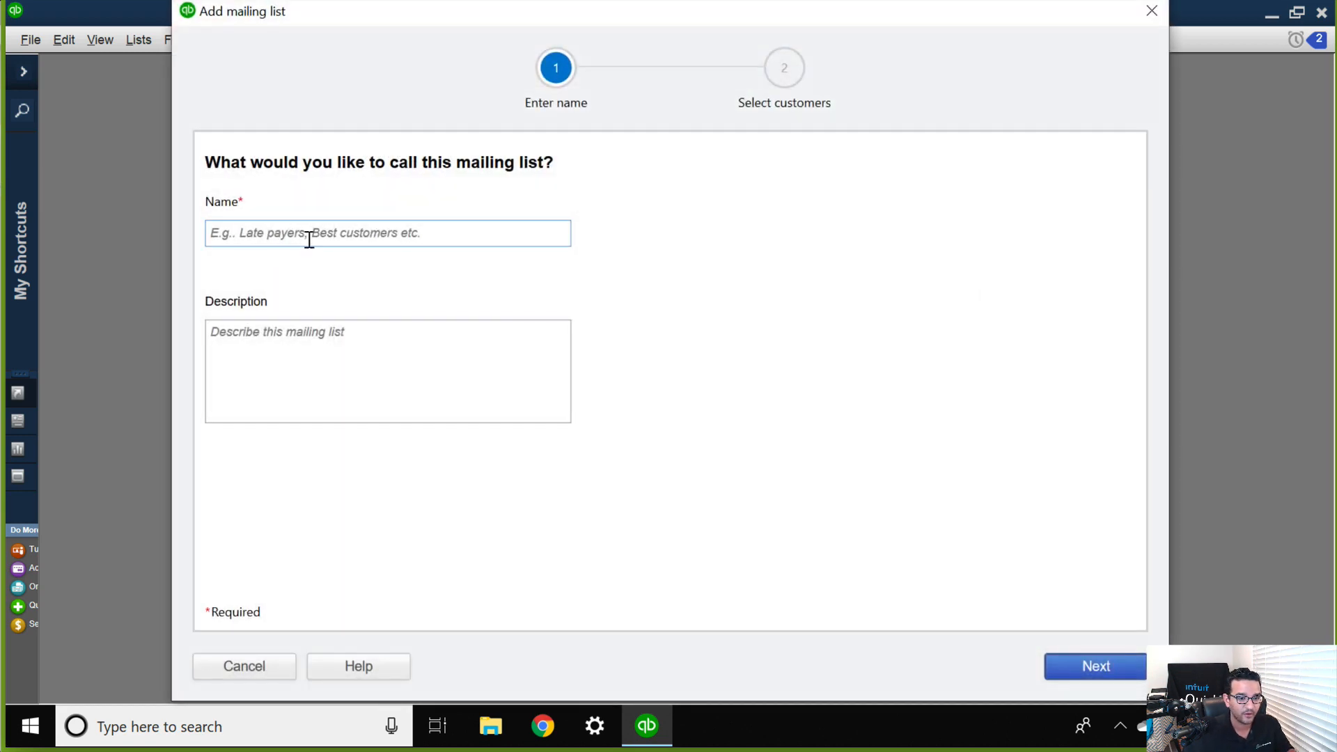
{"action": "left_click", "coordinate": [309, 239]}
{"action": "type", "text": "Past due "}
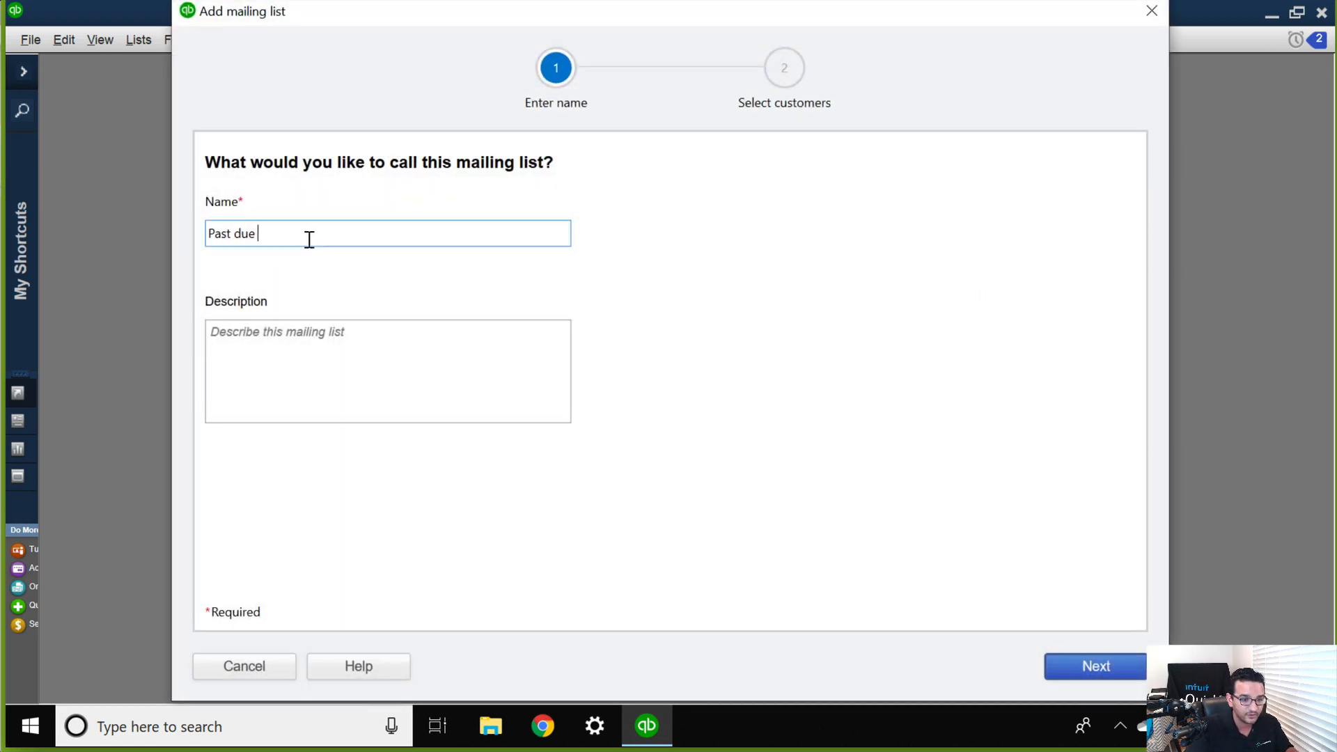
{"action": "type", "text": "Customer"}
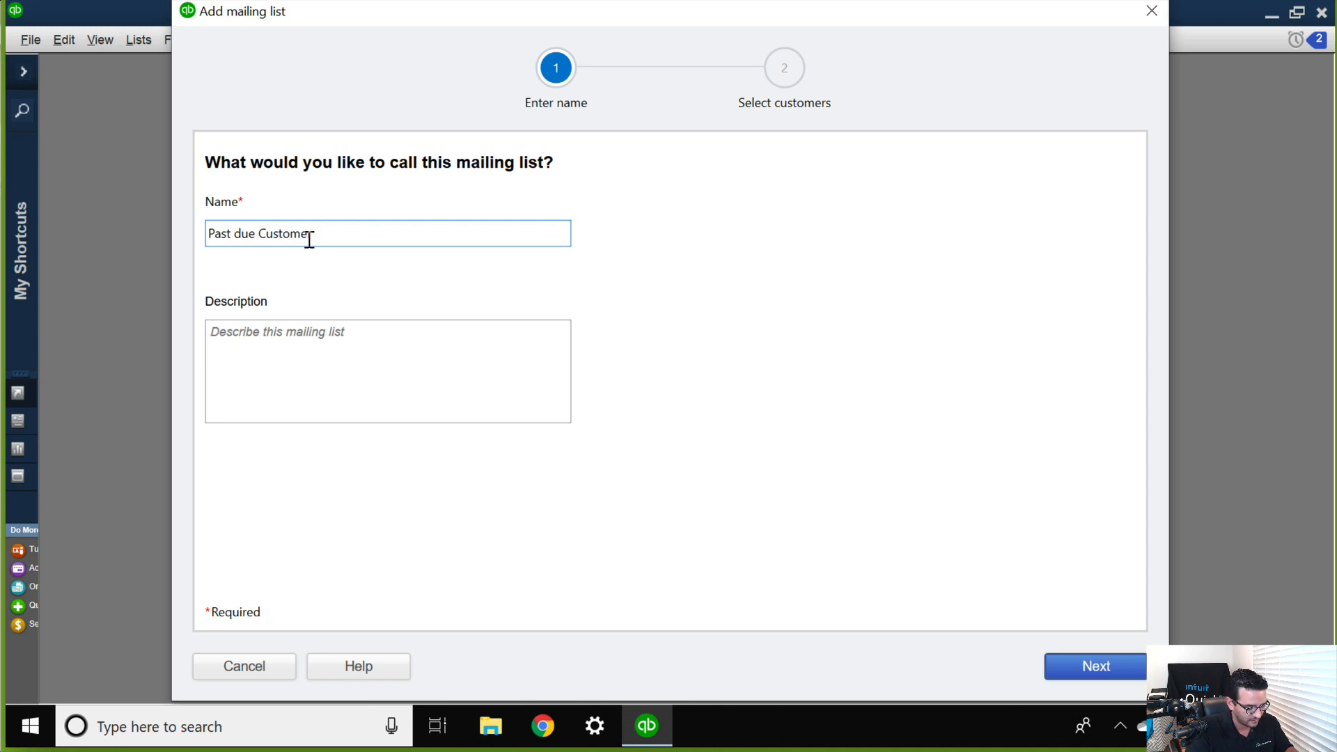
{"action": "type", "text": " List 2"}
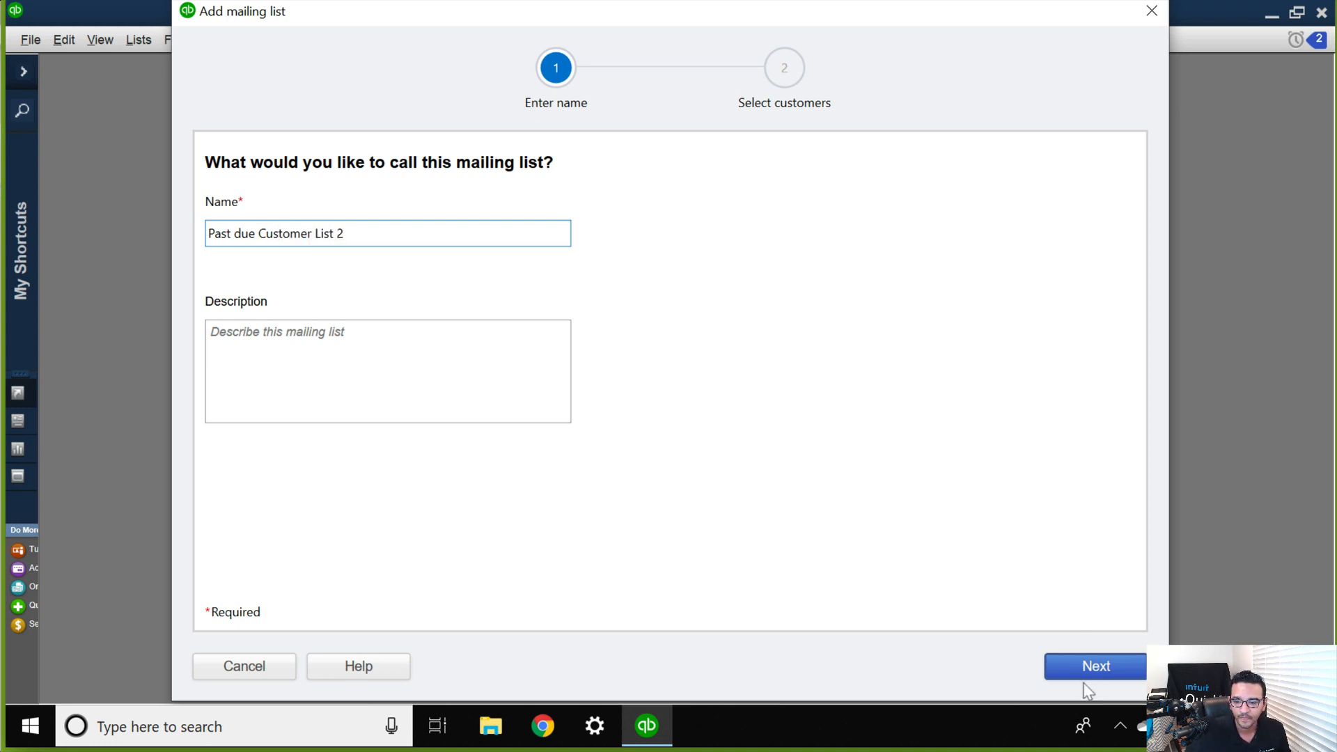
{"action": "left_click", "coordinate": [1084, 676]}
Add Flex Distributors to the new mailing list, save it, and close the mailing list manager.
{"action": "left_click", "coordinate": [223, 362]}
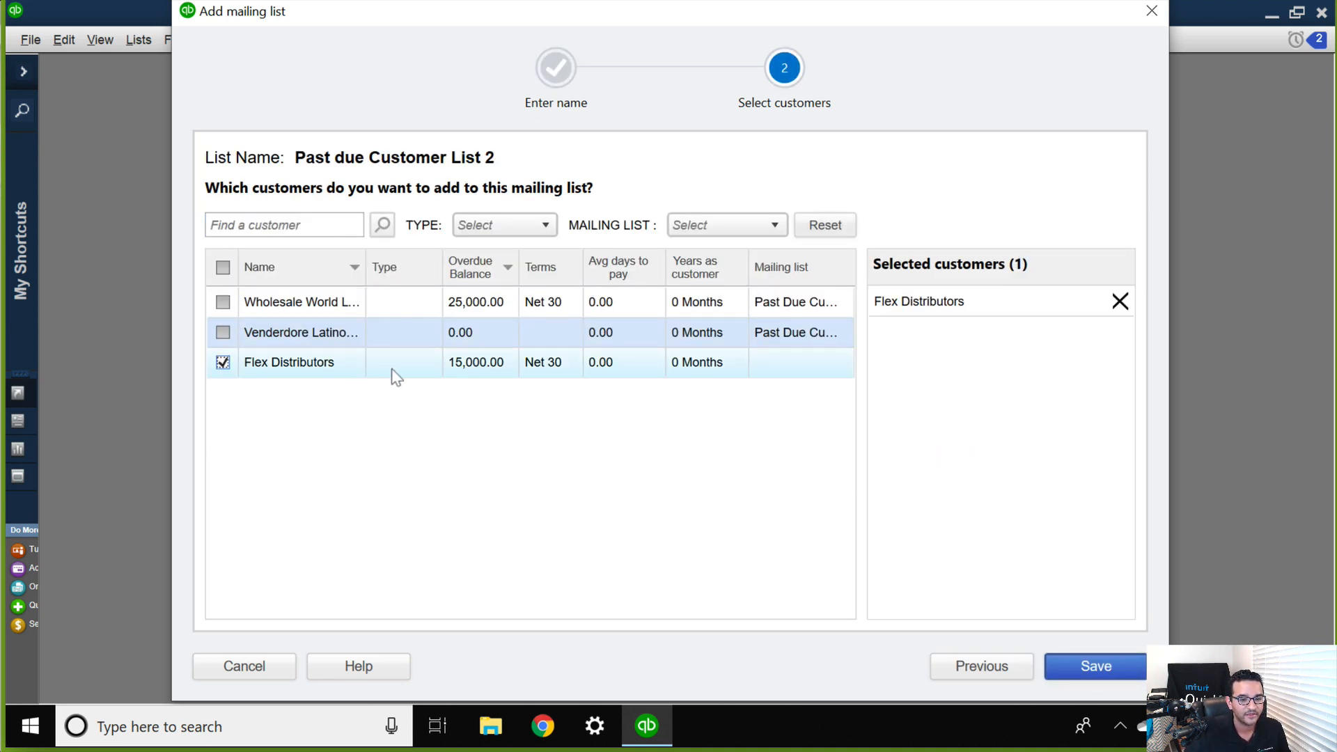
{"action": "left_click", "coordinate": [1095, 667]}
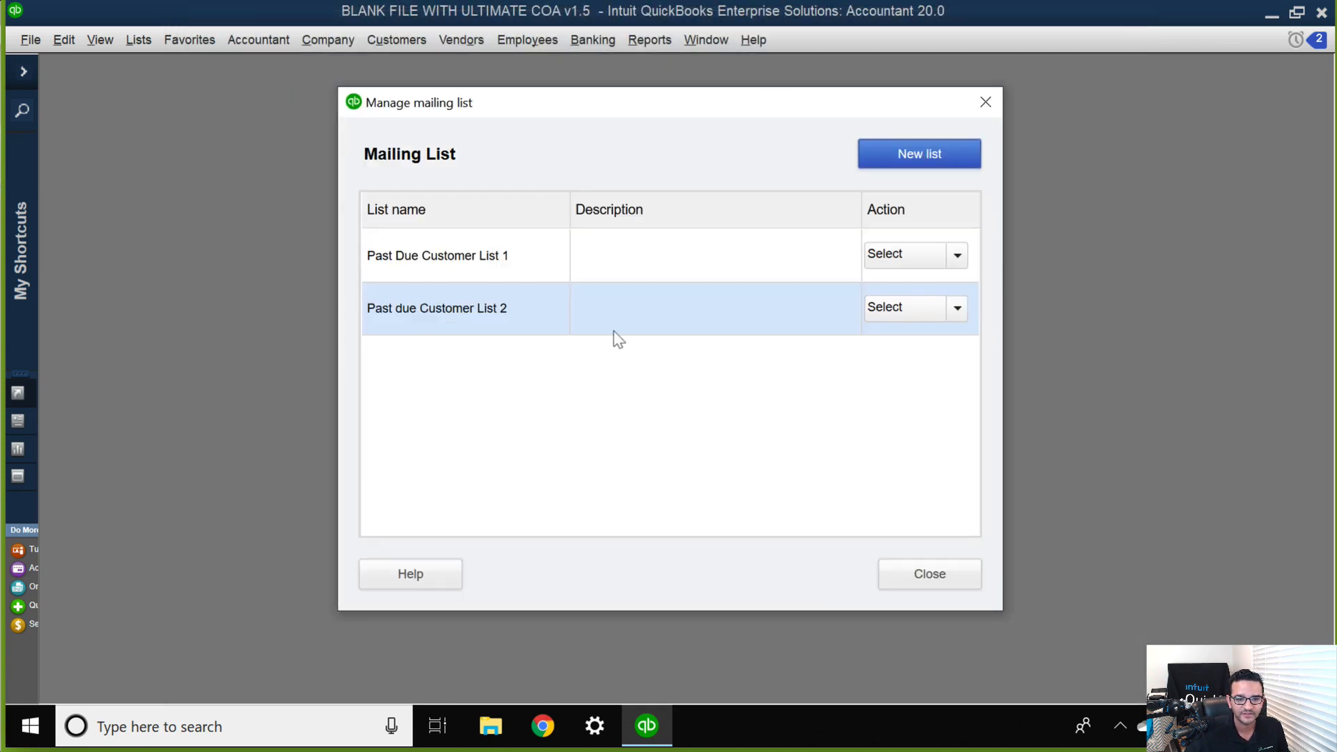
{"action": "left_click", "coordinate": [926, 579]}
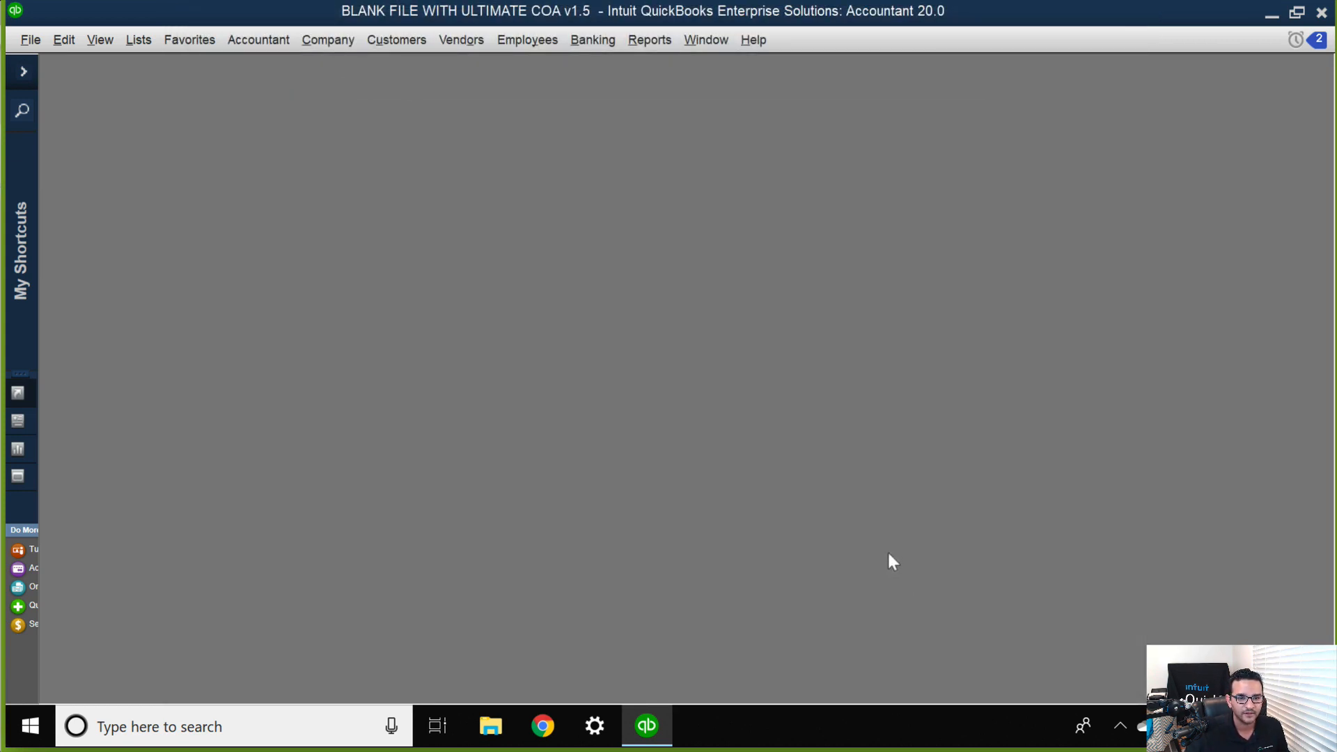
Create a new payment reminder schedule for the mailing list "Past due Customer List 2".
{"action": "left_click", "coordinate": [390, 41]}
{"action": "mouse_move", "coordinate": [550, 263]}
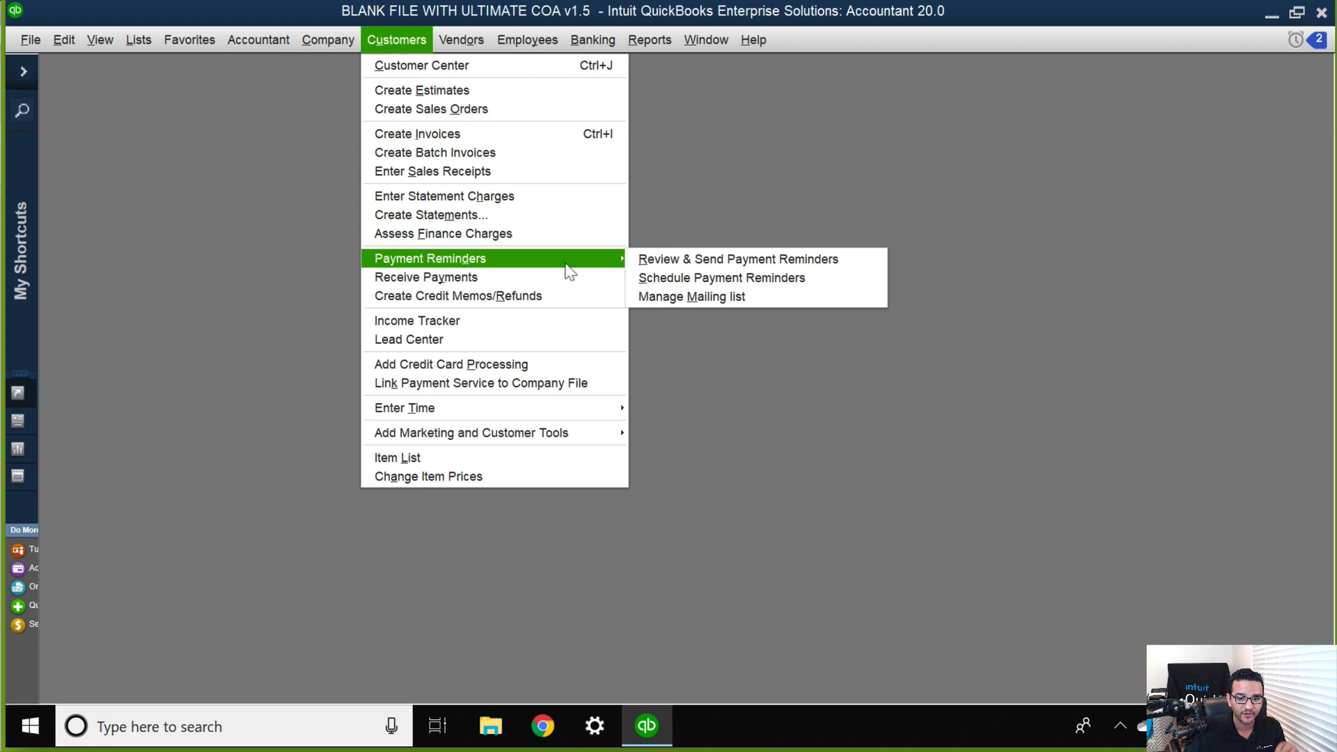
{"action": "left_click", "coordinate": [765, 282]}
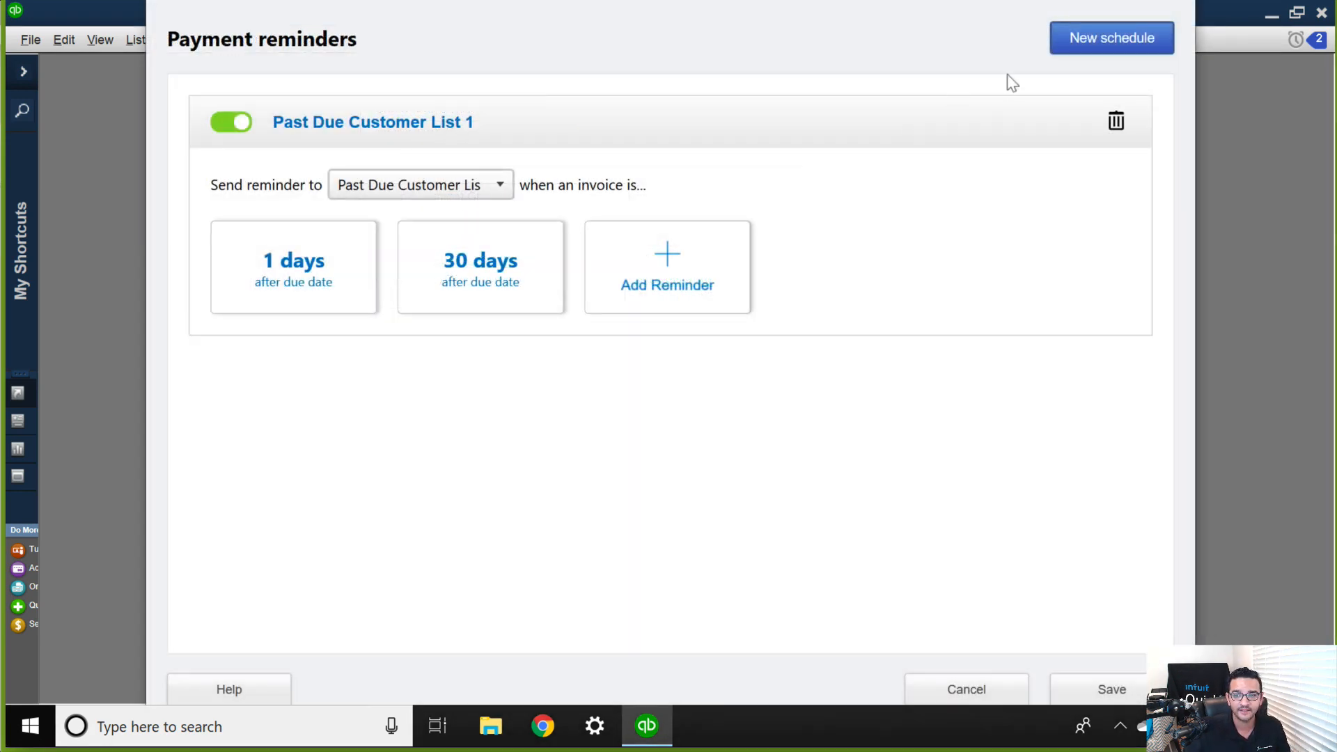
{"action": "left_click", "coordinate": [1093, 43]}
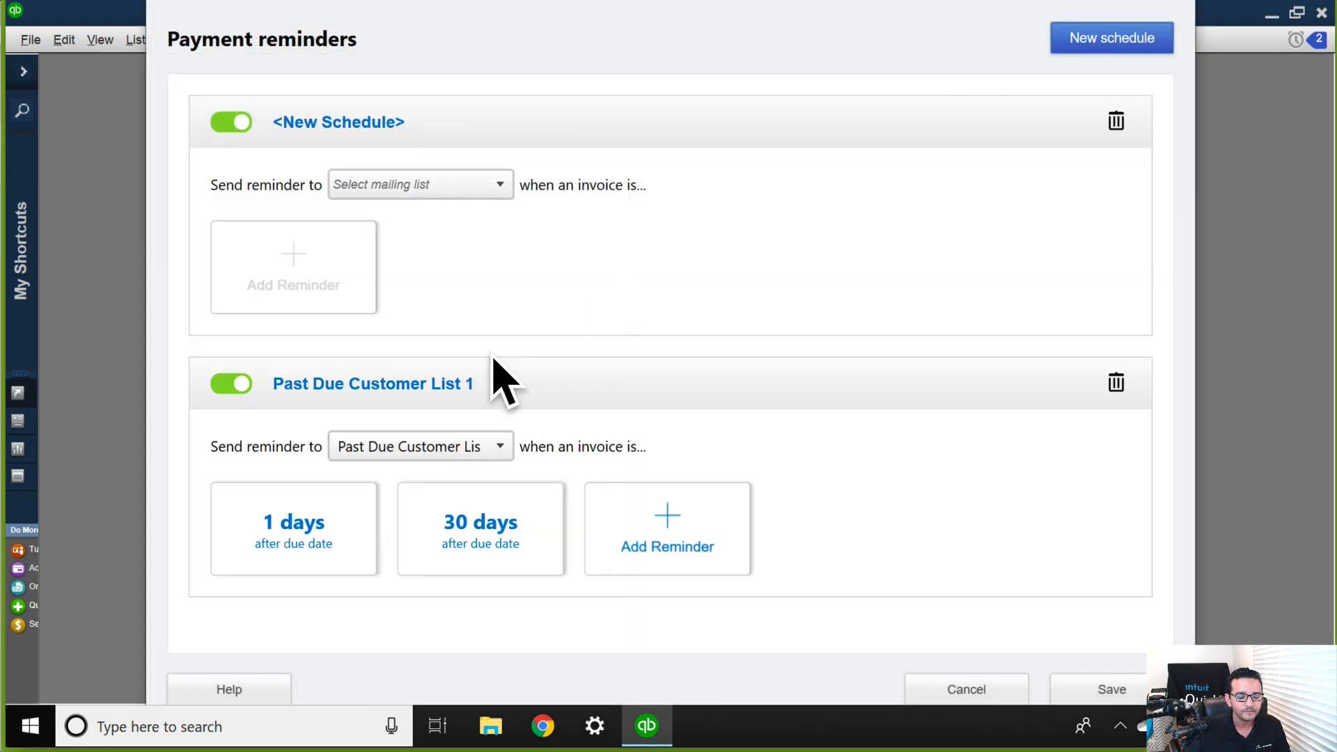
{"action": "left_click", "coordinate": [410, 185]}
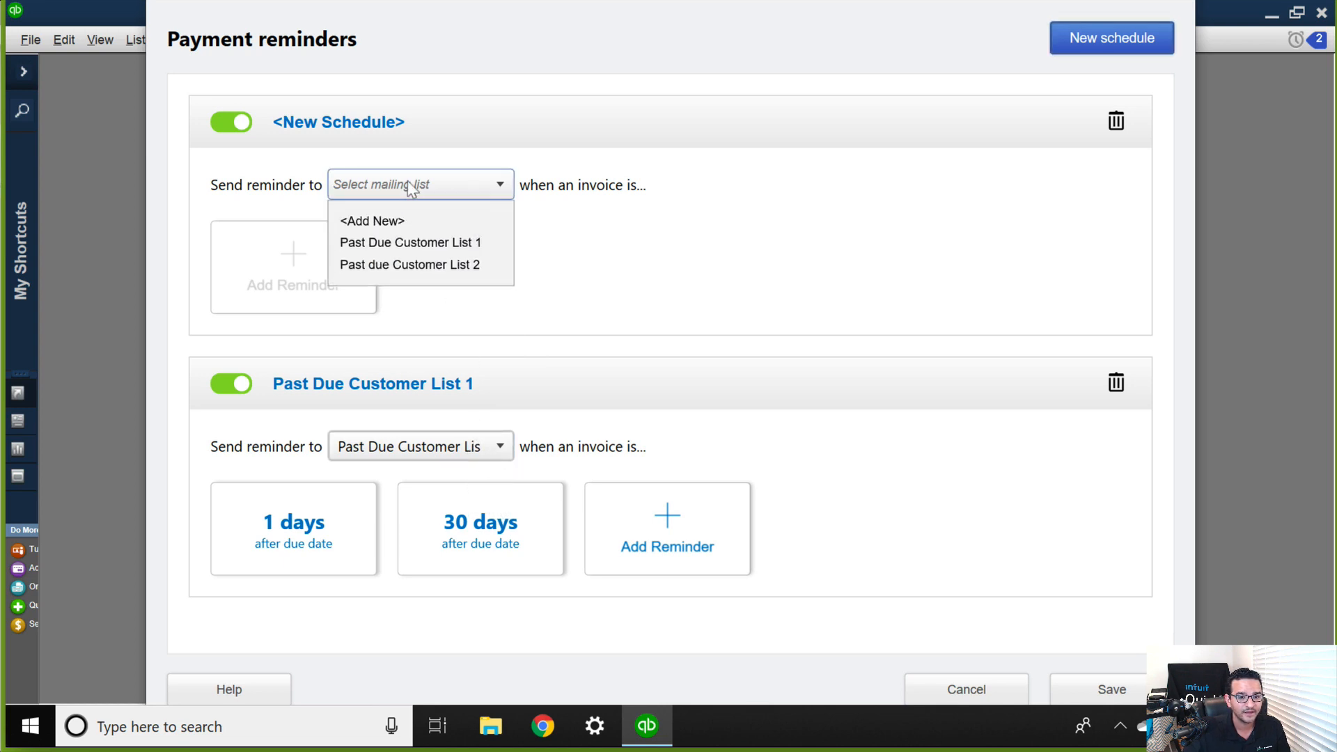
{"action": "left_click", "coordinate": [424, 264]}
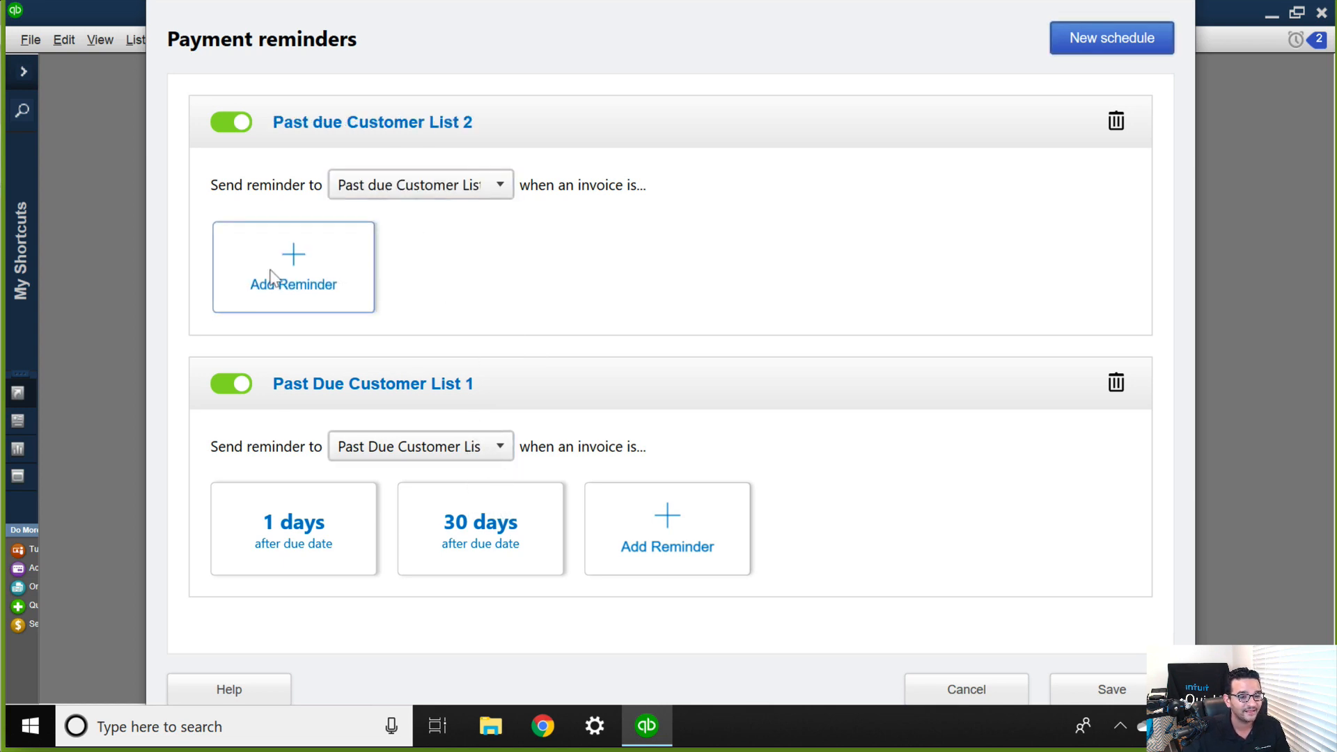
Add a reminder 15 days after the due date with the default email text, and save the reminder schedules.
{"action": "left_click", "coordinate": [271, 277]}
{"action": "left_click", "coordinate": [564, 108]}
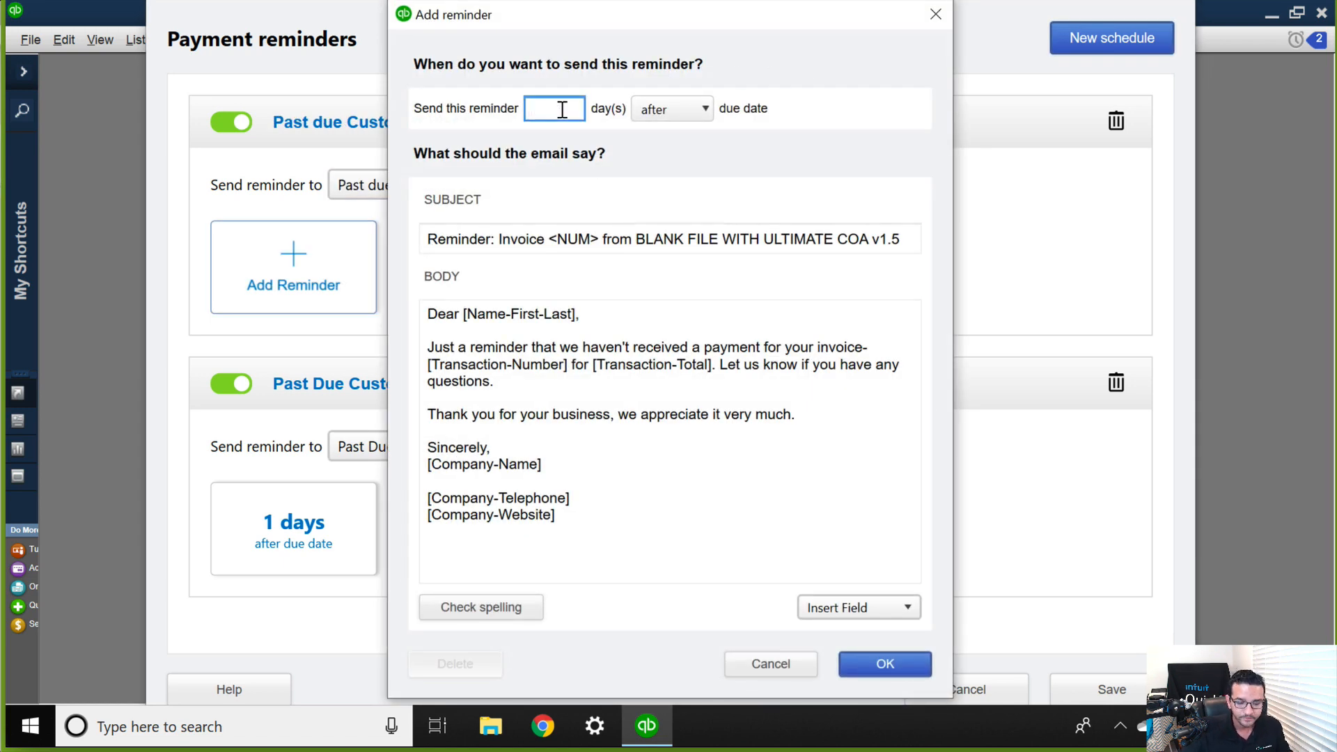
{"action": "type", "text": "15"}
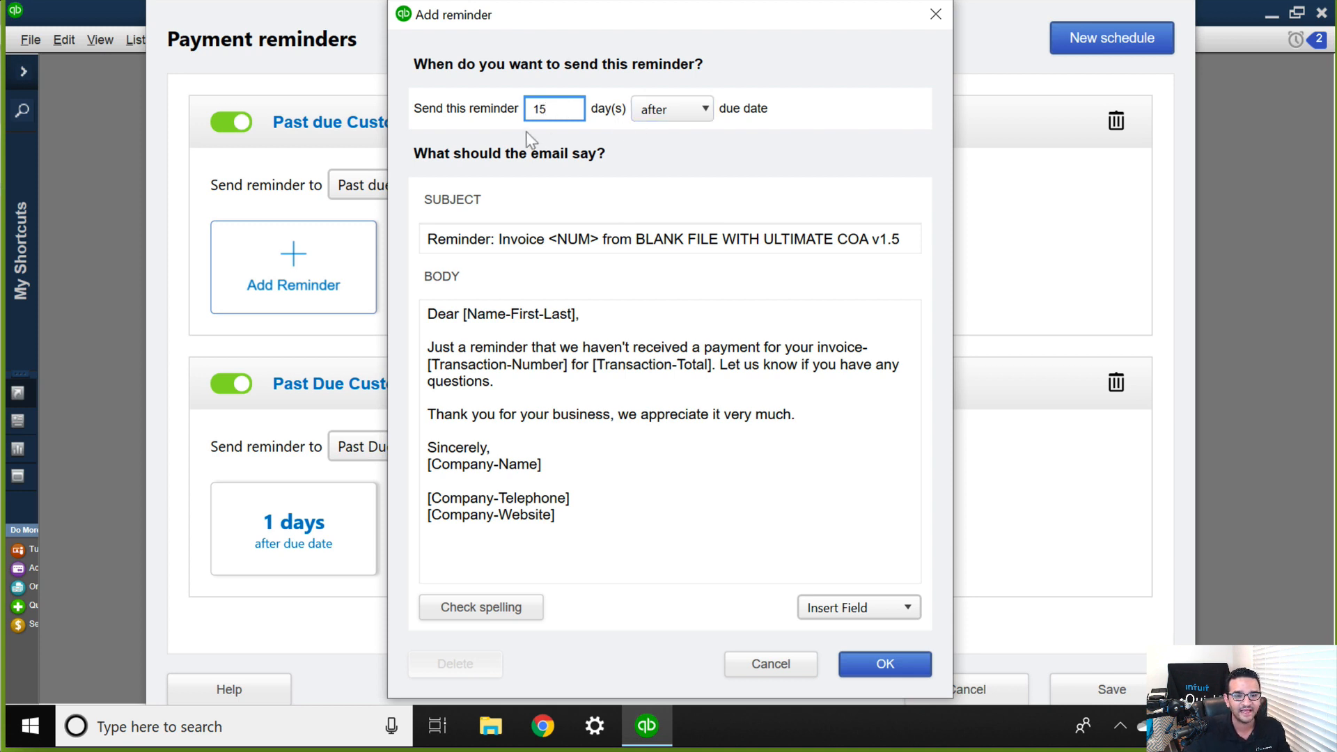
{"action": "left_click", "coordinate": [887, 666]}
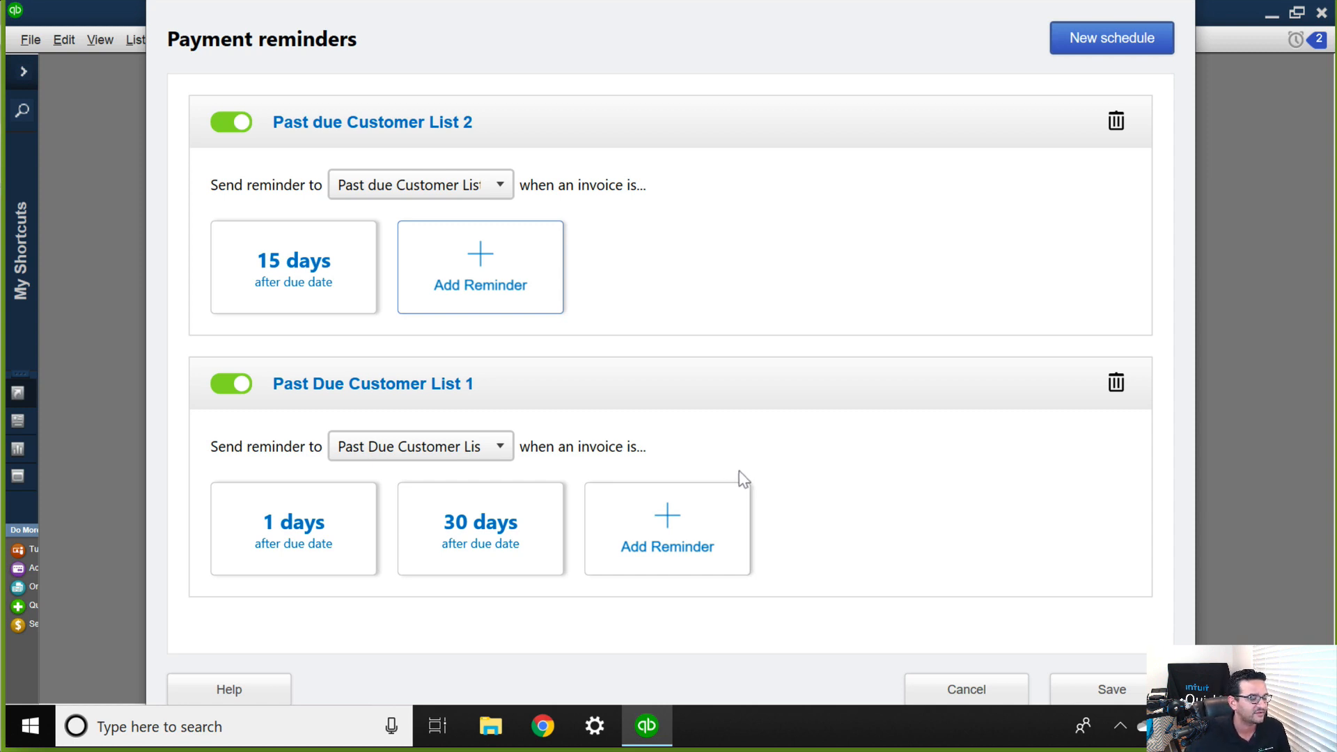
{"action": "left_click", "coordinate": [1114, 693]}
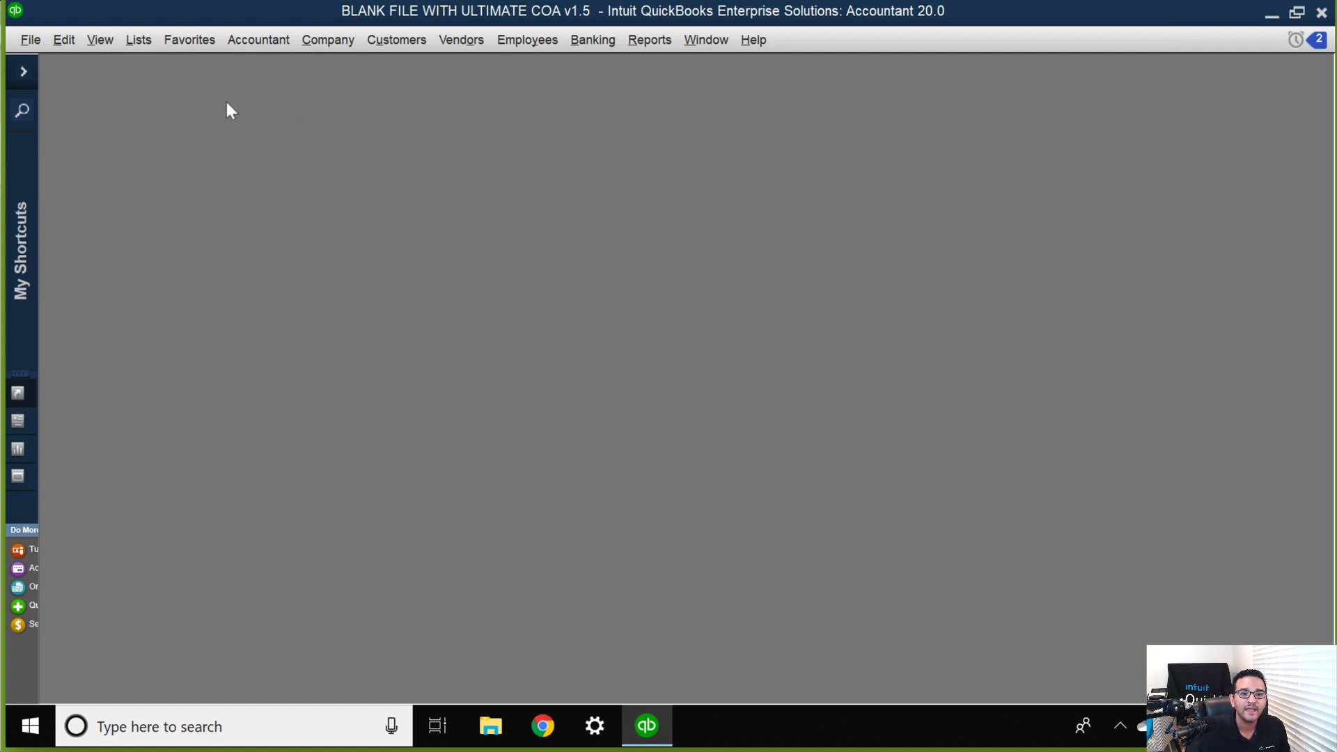
Review the payment reminders that are due, and close the Send Reminders window without sending.
{"action": "left_click", "coordinate": [397, 40]}
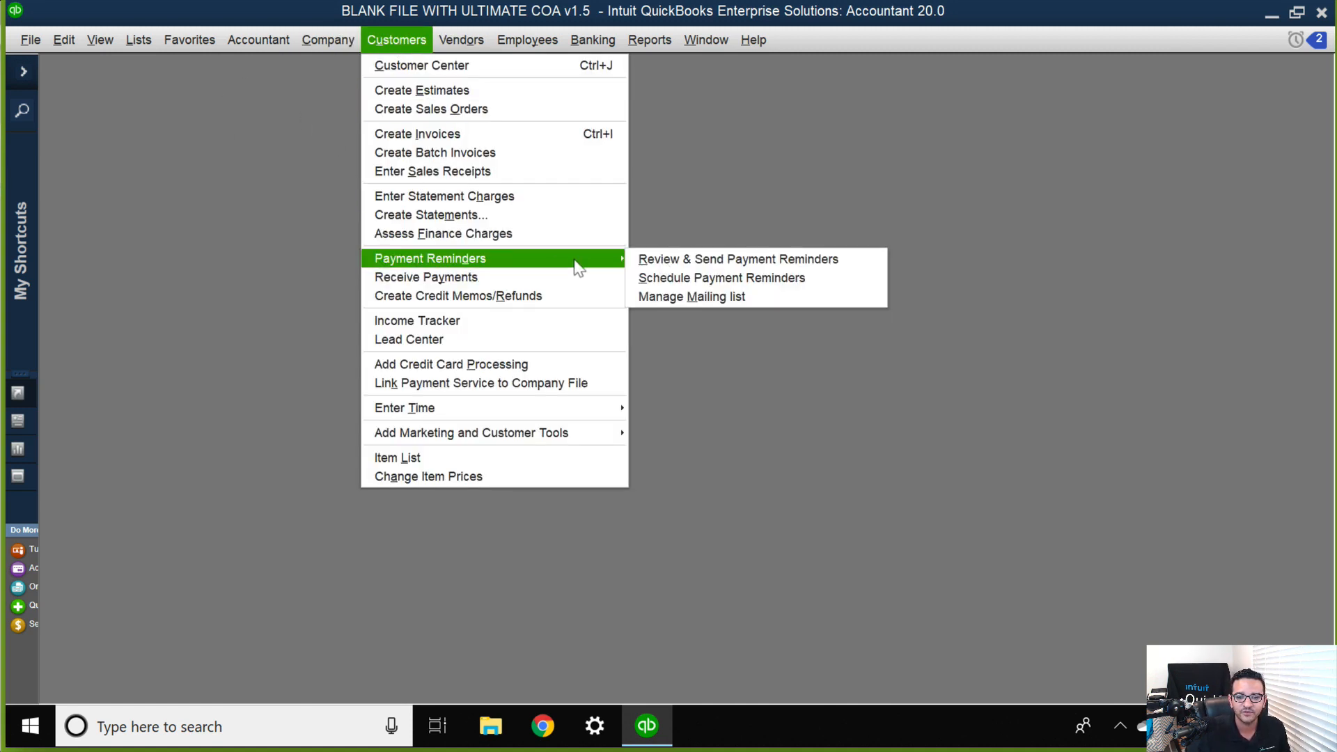
{"action": "left_click", "coordinate": [691, 264]}
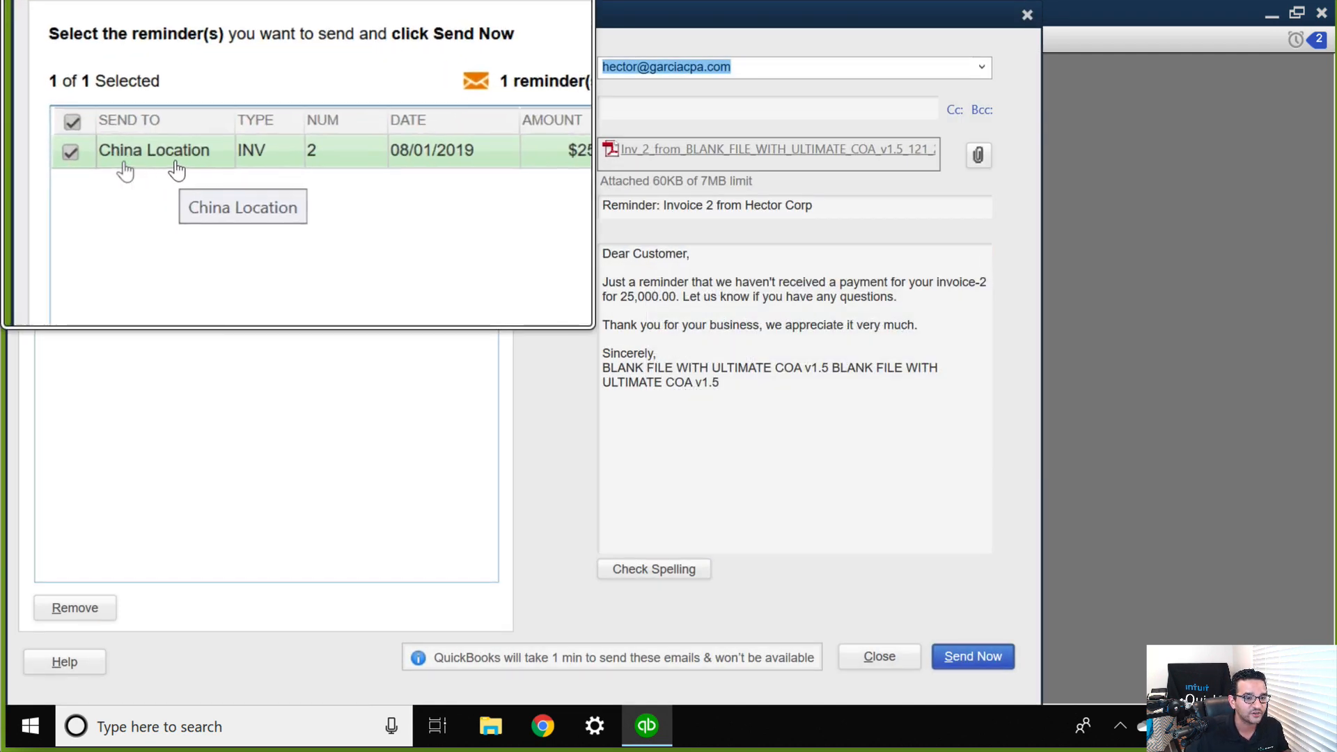
{"action": "left_click", "coordinate": [1026, 14]}
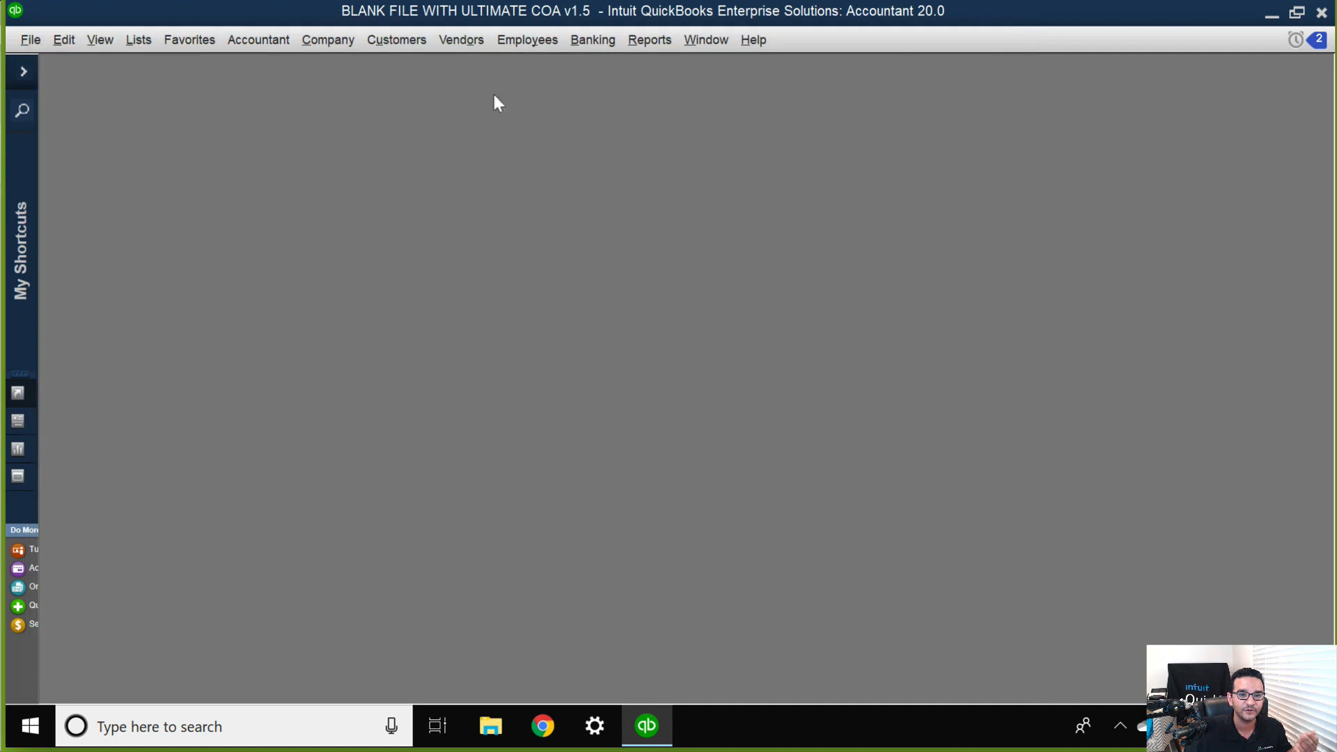
Change the date of invoice 2 for Wholesale World LTD to 07/01/2019 and save it without assigning a class.
{"action": "left_click", "coordinate": [398, 42]}
{"action": "left_click", "coordinate": [429, 131]}
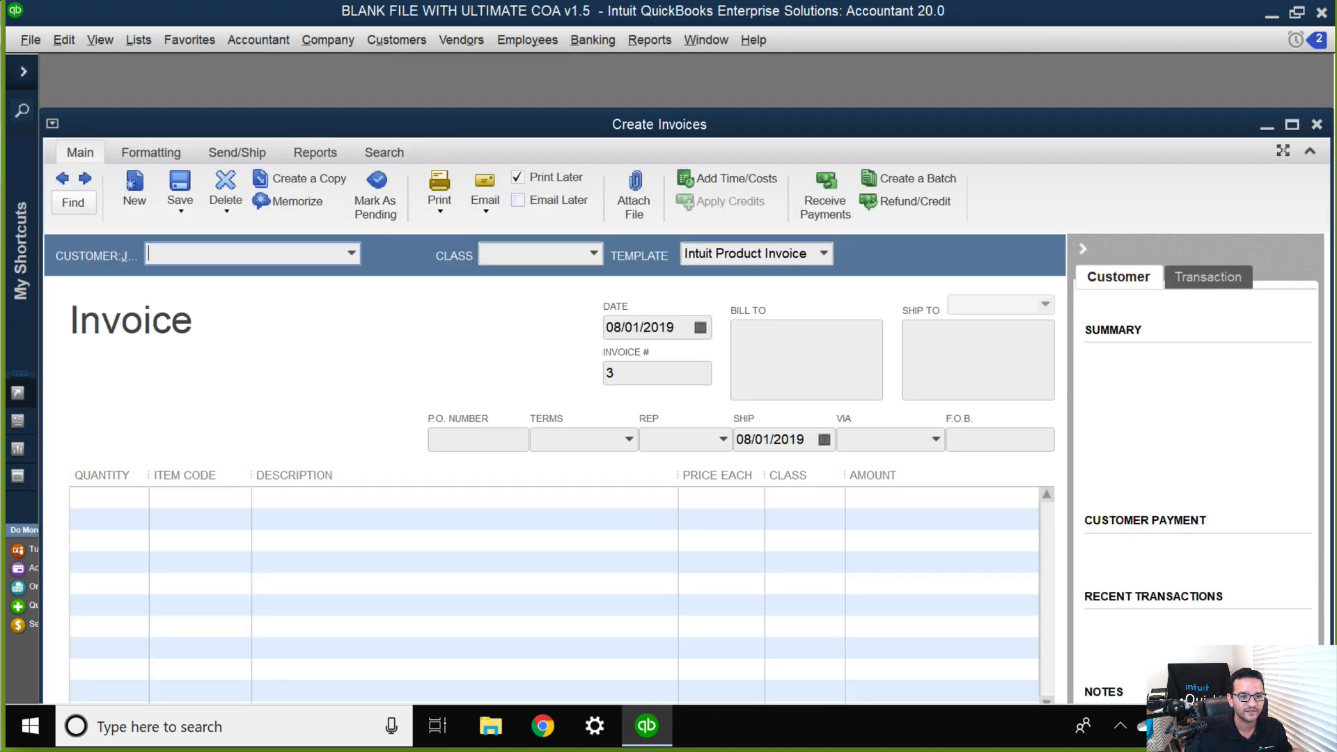
{"action": "left_click", "coordinate": [62, 179]}
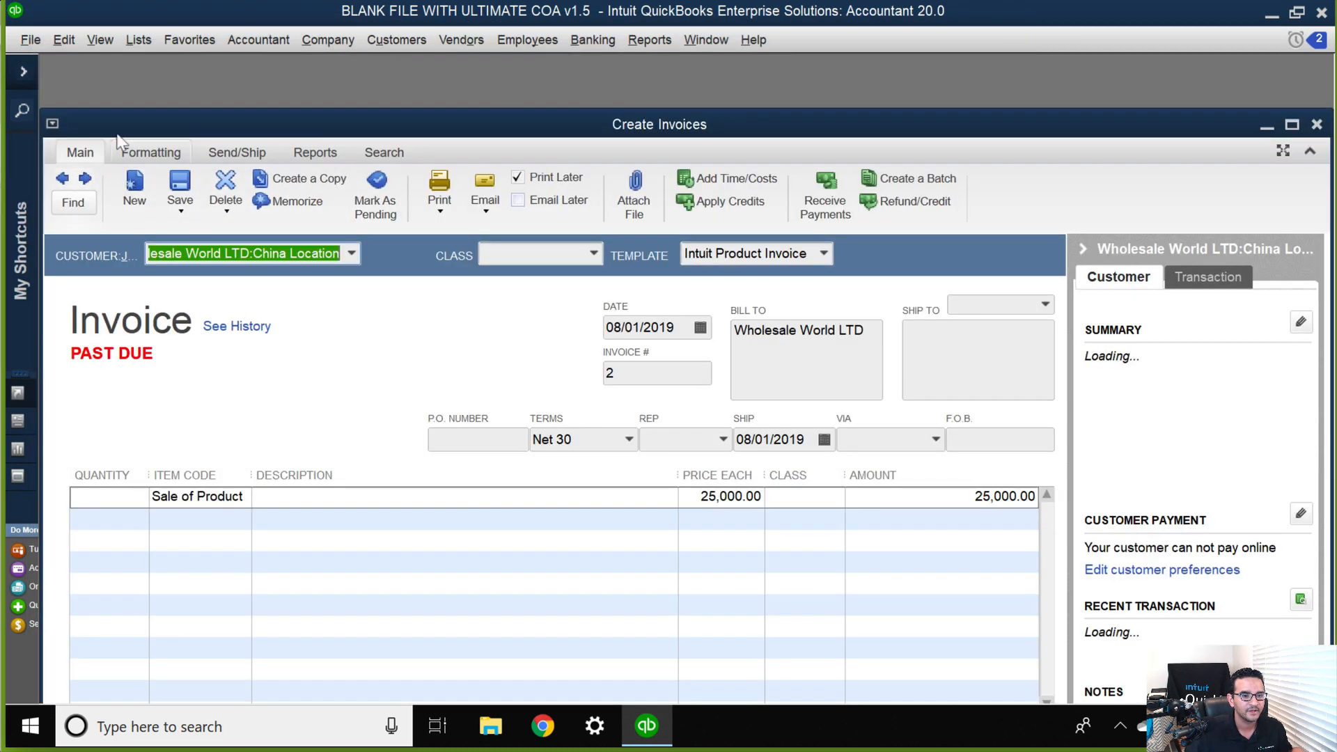
{"action": "double_click", "coordinate": [115, 125]}
{"action": "left_click", "coordinate": [647, 242]}
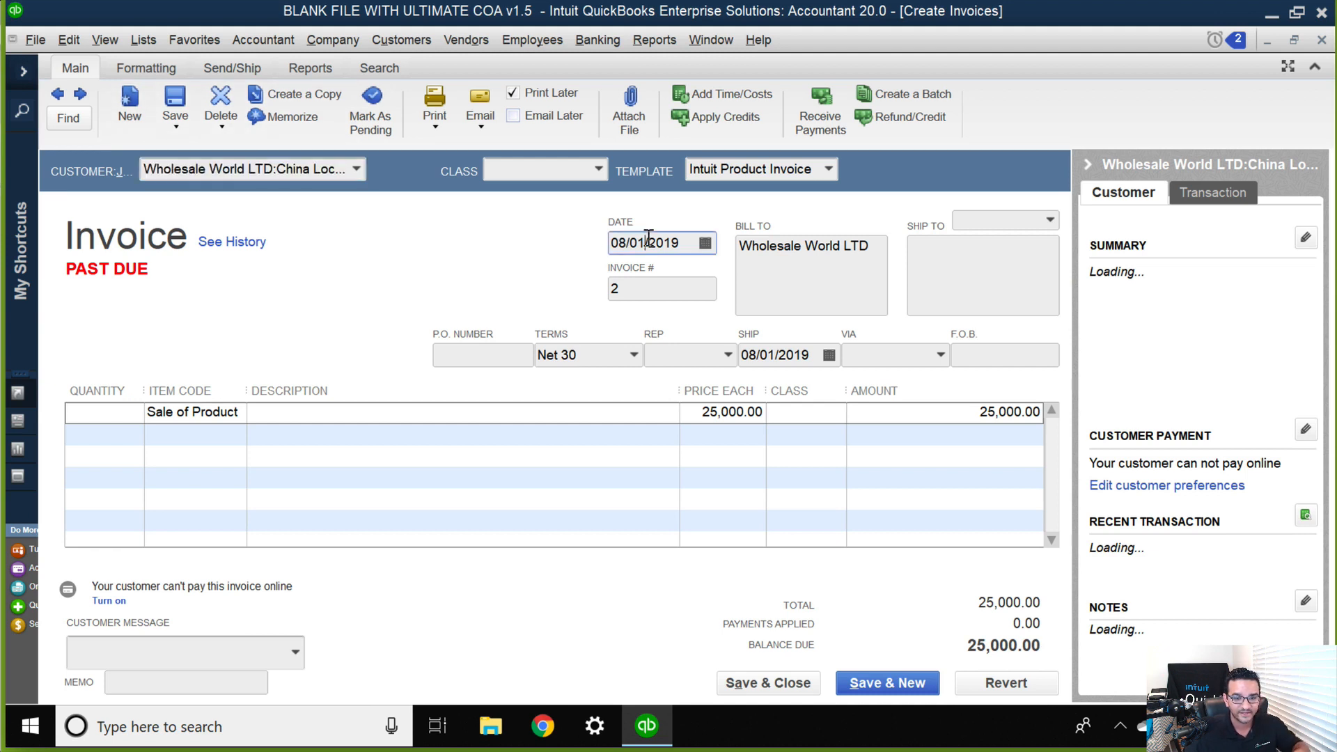
{"action": "key", "text": "m"}
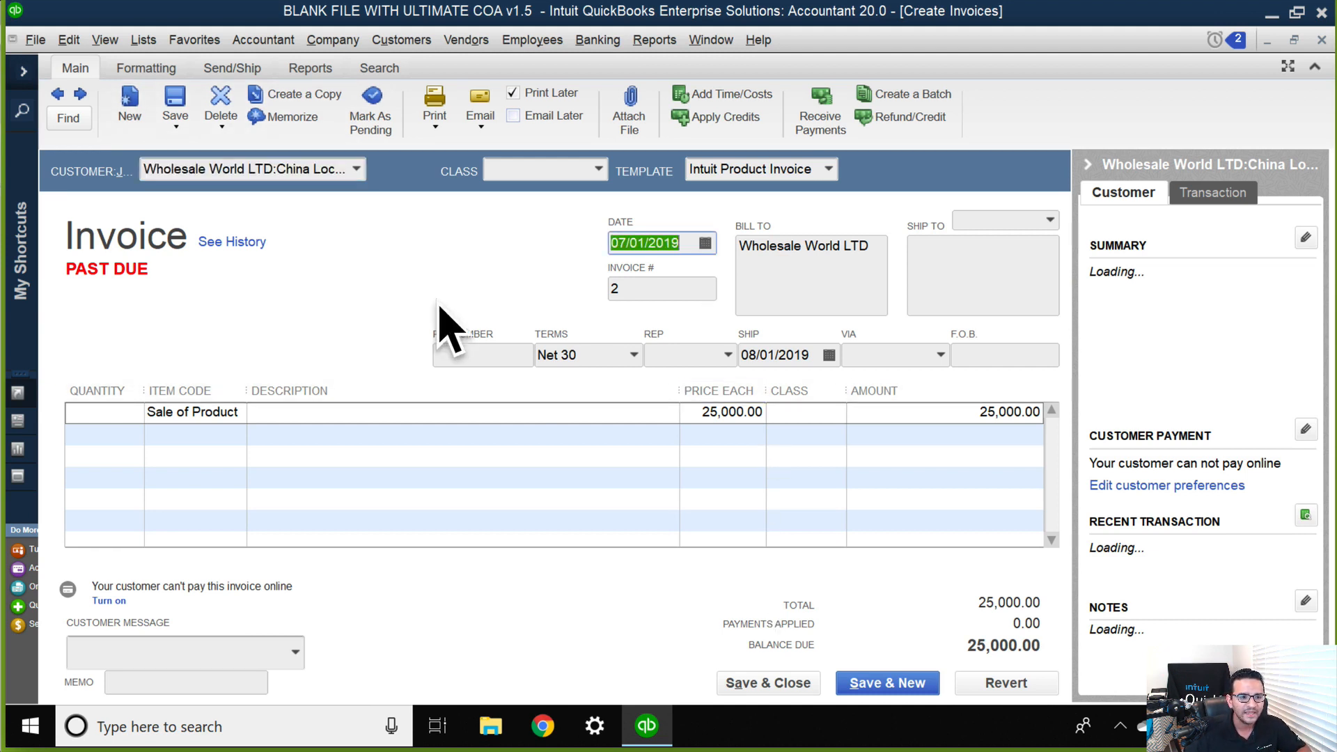
{"action": "left_click", "coordinate": [172, 104]}
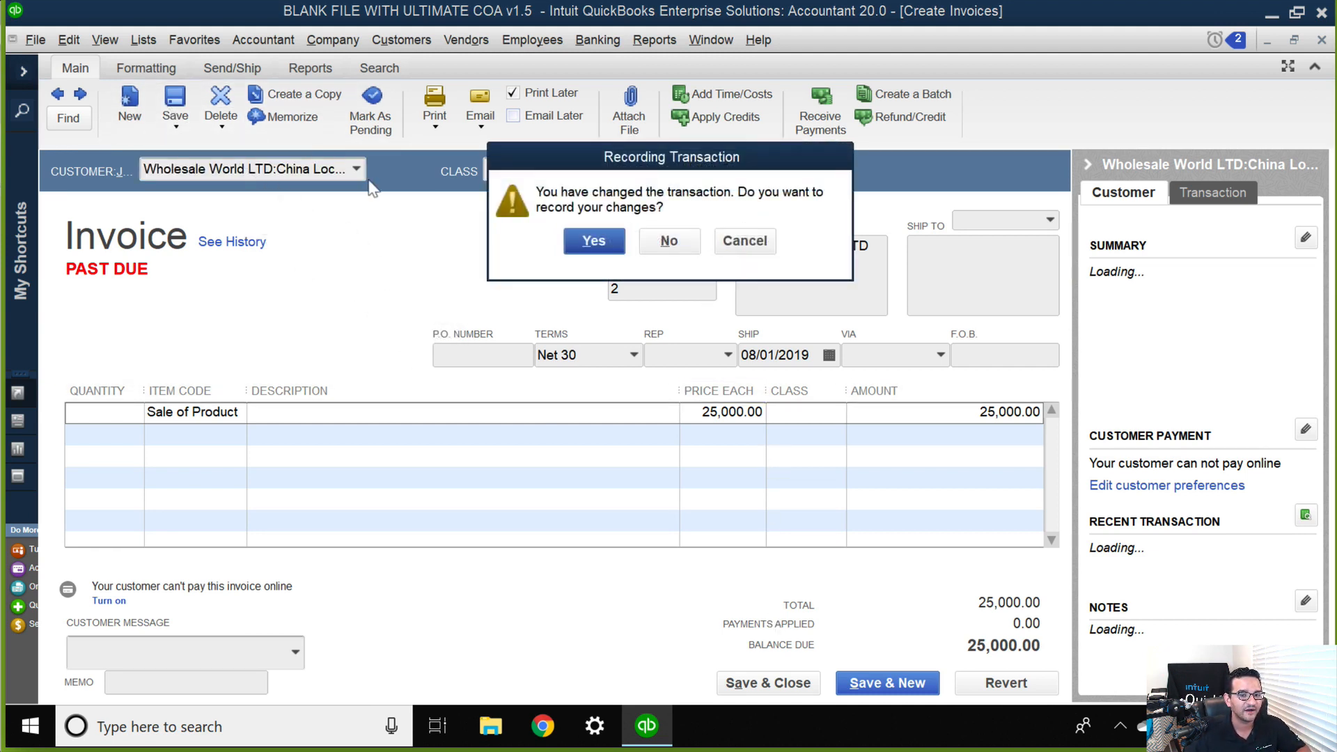
{"action": "left_click", "coordinate": [589, 240]}
{"action": "left_click", "coordinate": [606, 273]}
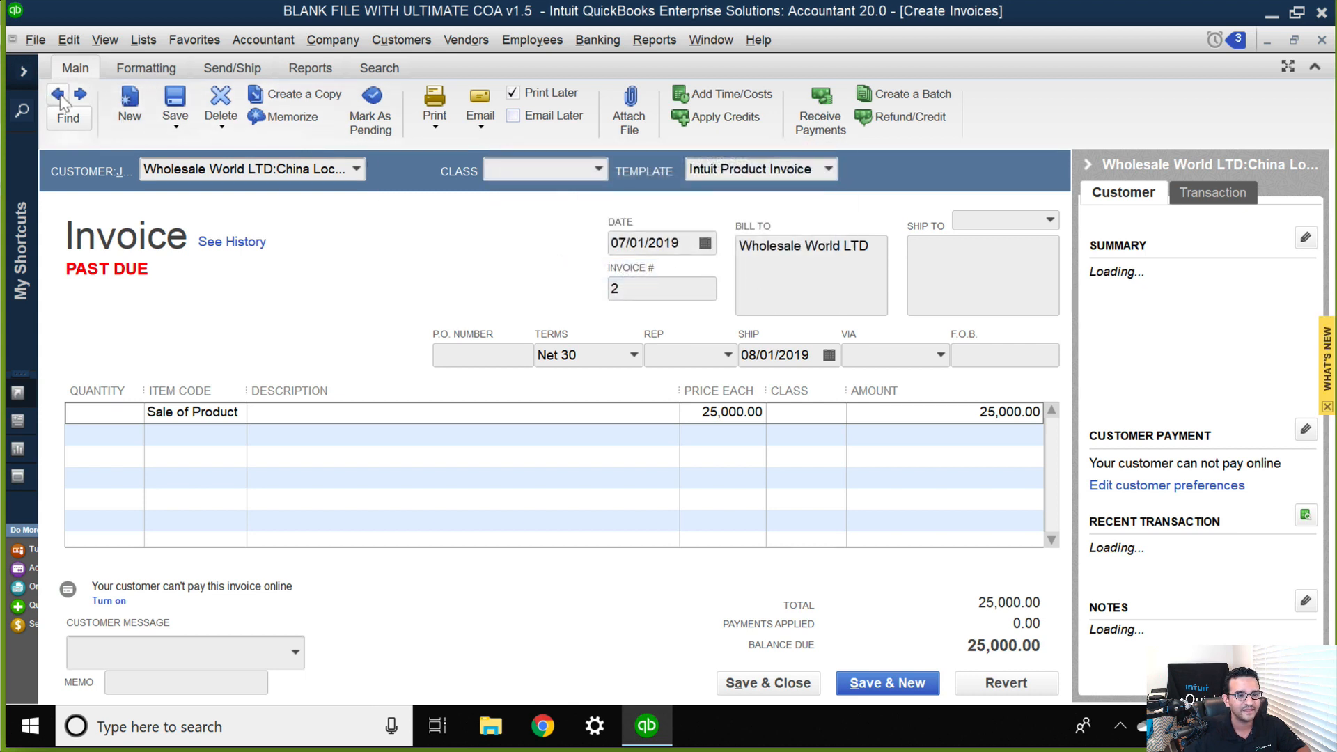
Change the date of invoice 1 for Flex Distributors to 07/01/2019, then save and close it without a class.
{"action": "left_click", "coordinate": [58, 93]}
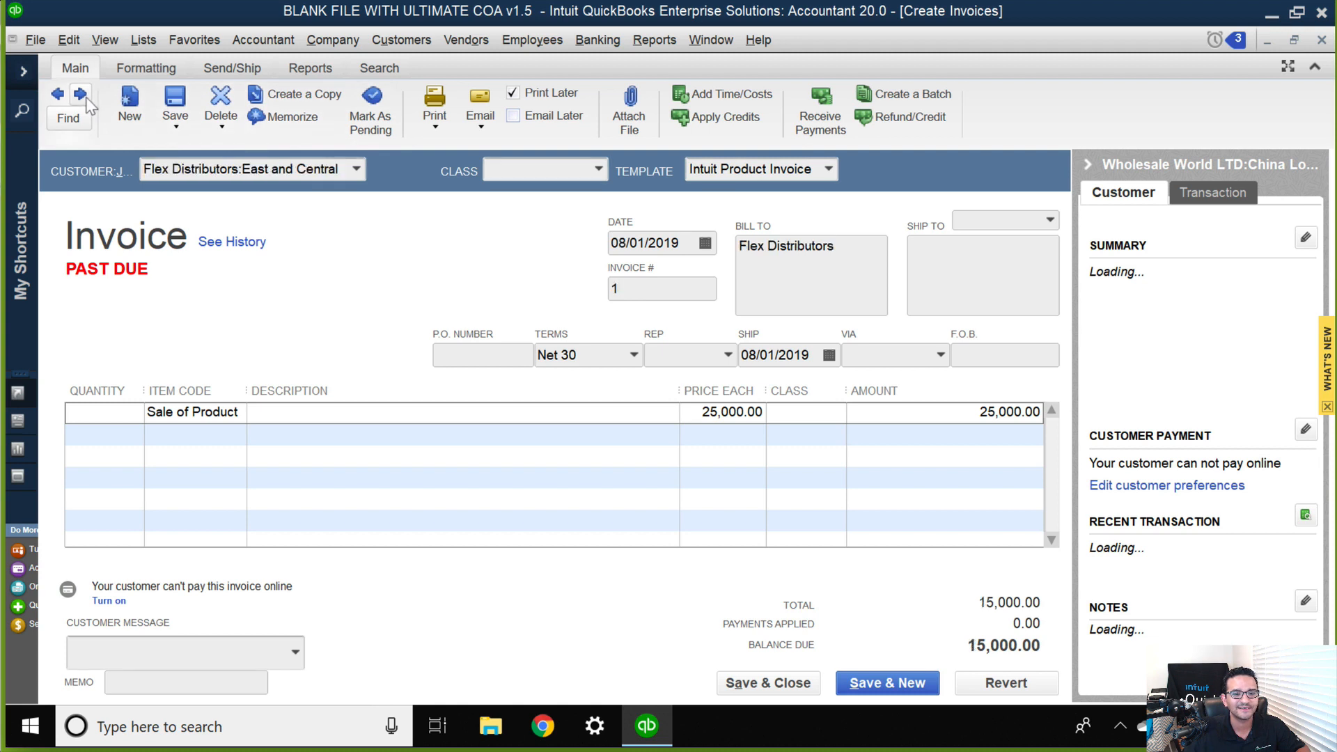
{"action": "left_click", "coordinate": [661, 247]}
{"action": "key", "text": "m"}
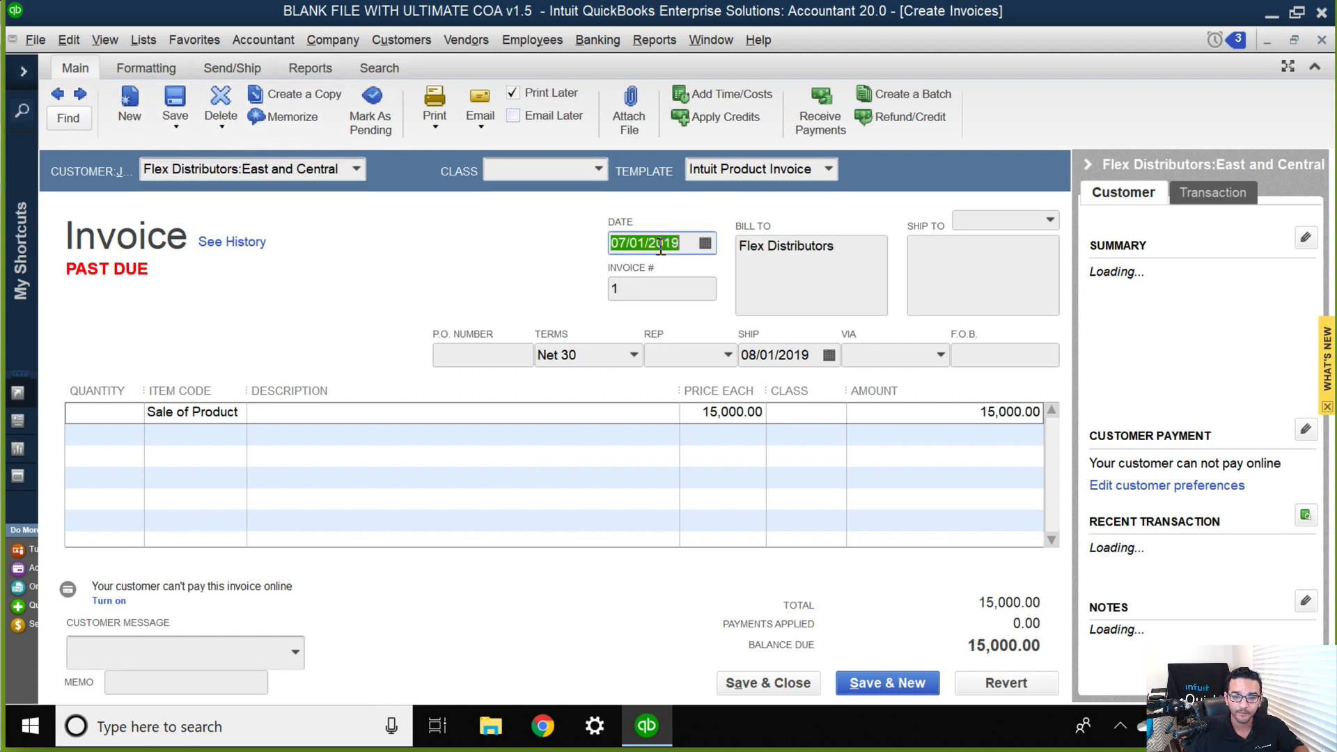
{"action": "left_click", "coordinate": [784, 685]}
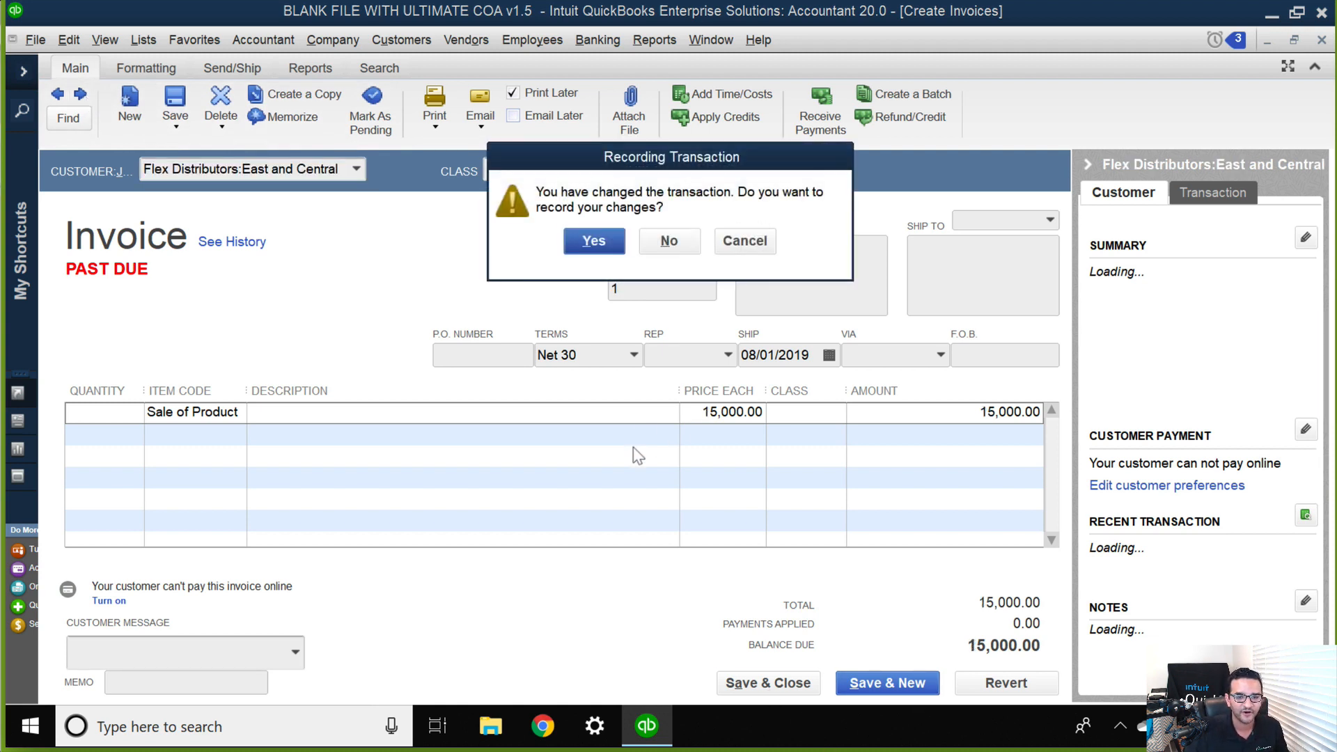
{"action": "left_click", "coordinate": [604, 243]}
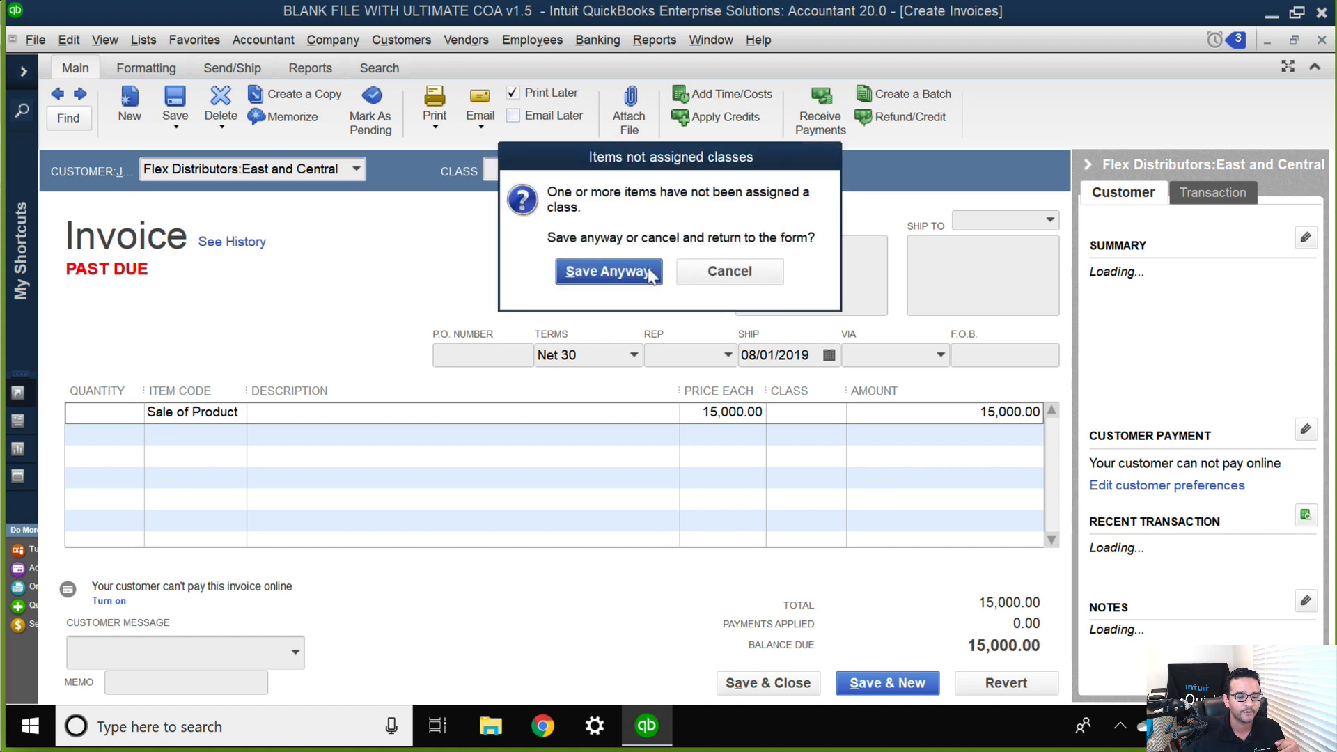
{"action": "left_click", "coordinate": [609, 272]}
Open the review of payment reminders again to check which ones are due for the redated invoices.
{"action": "left_click", "coordinate": [396, 40]}
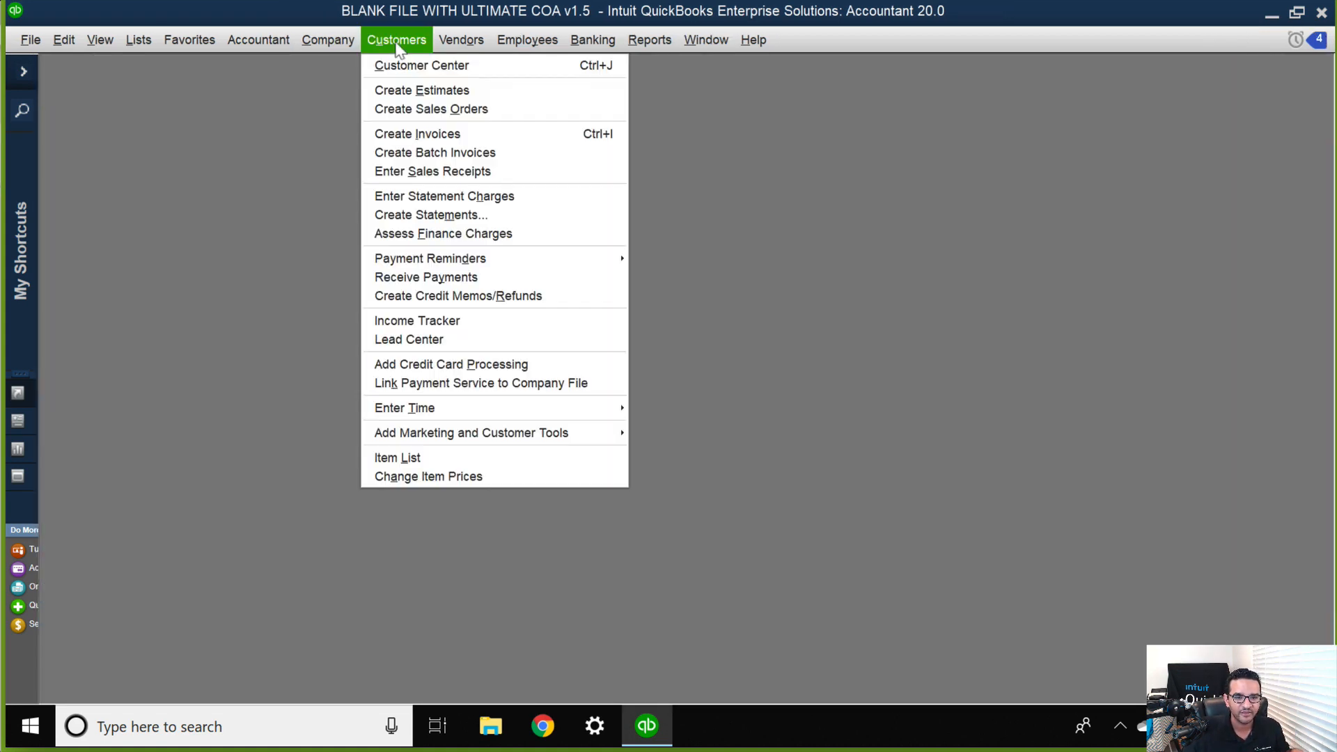
{"action": "mouse_move", "coordinate": [492, 258]}
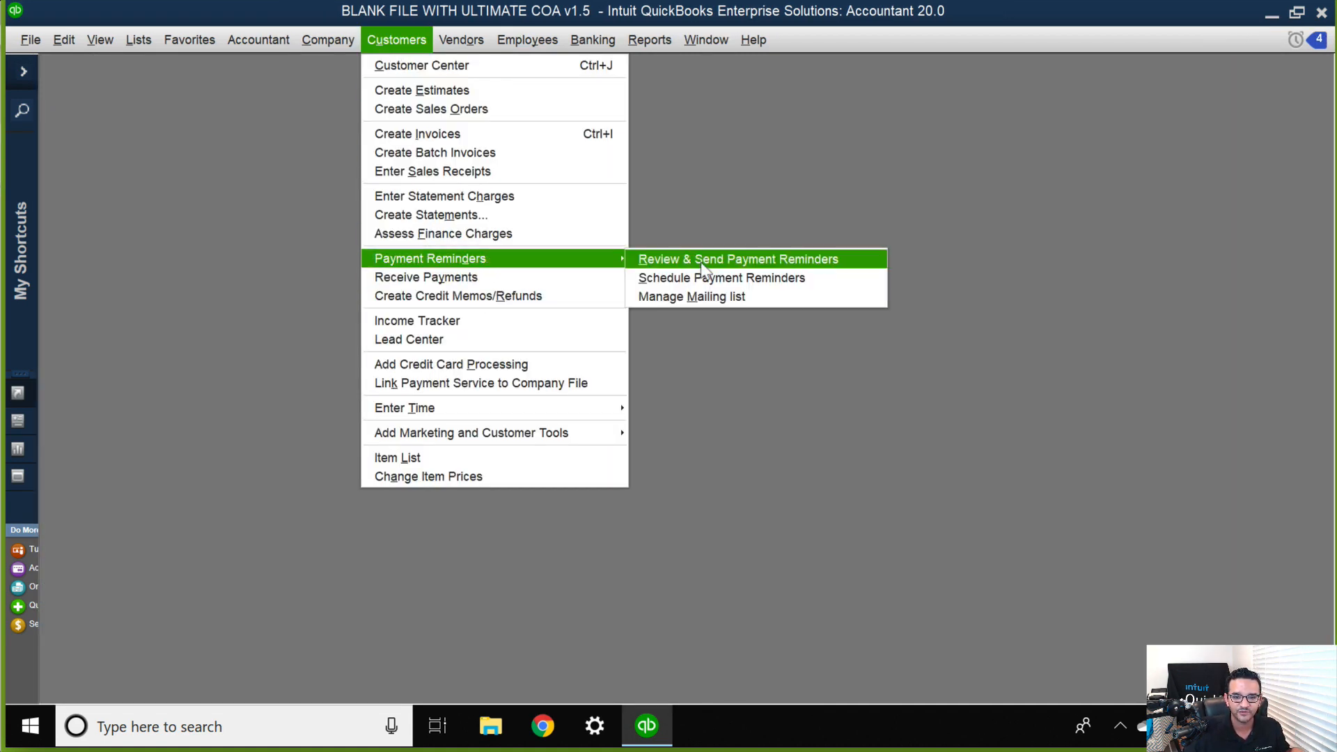
{"action": "left_click", "coordinate": [702, 259]}
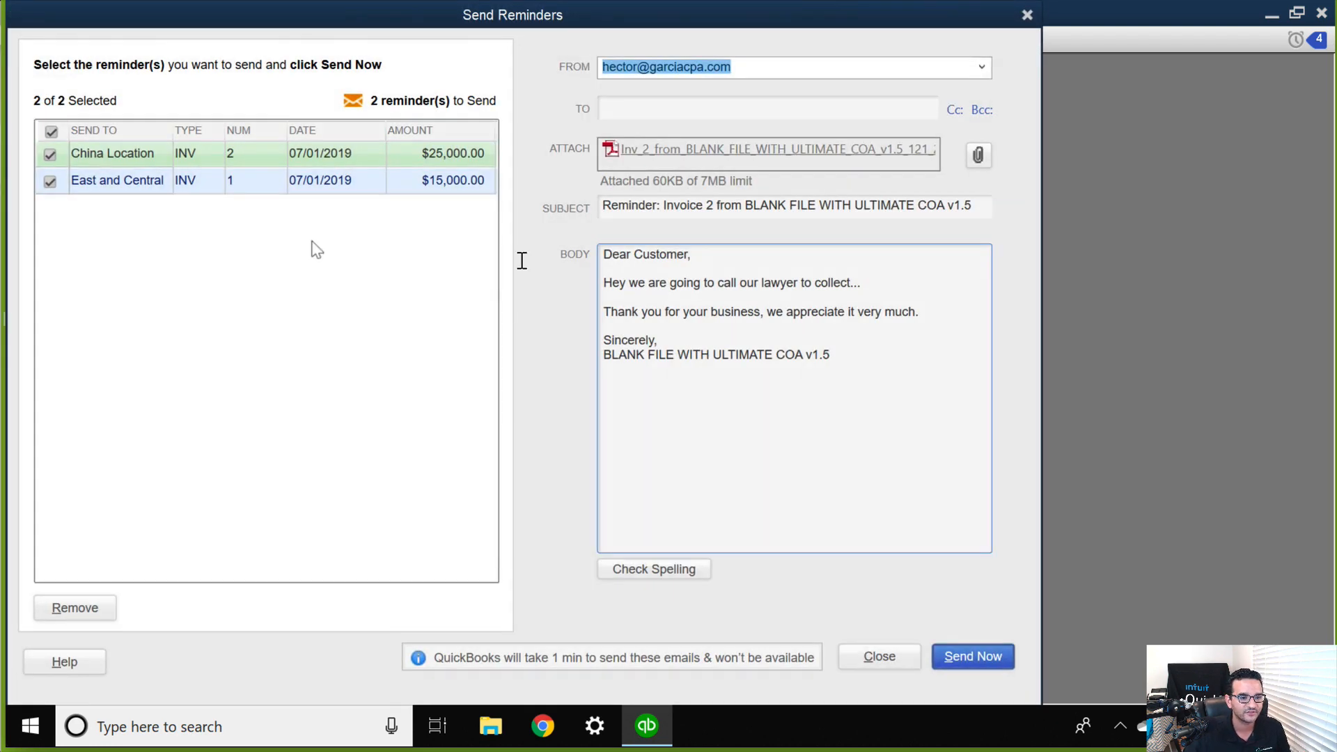
Try to view the reminder for East and Central, and close the Send Reminders window without sending.
{"action": "left_click", "coordinate": [146, 181]}
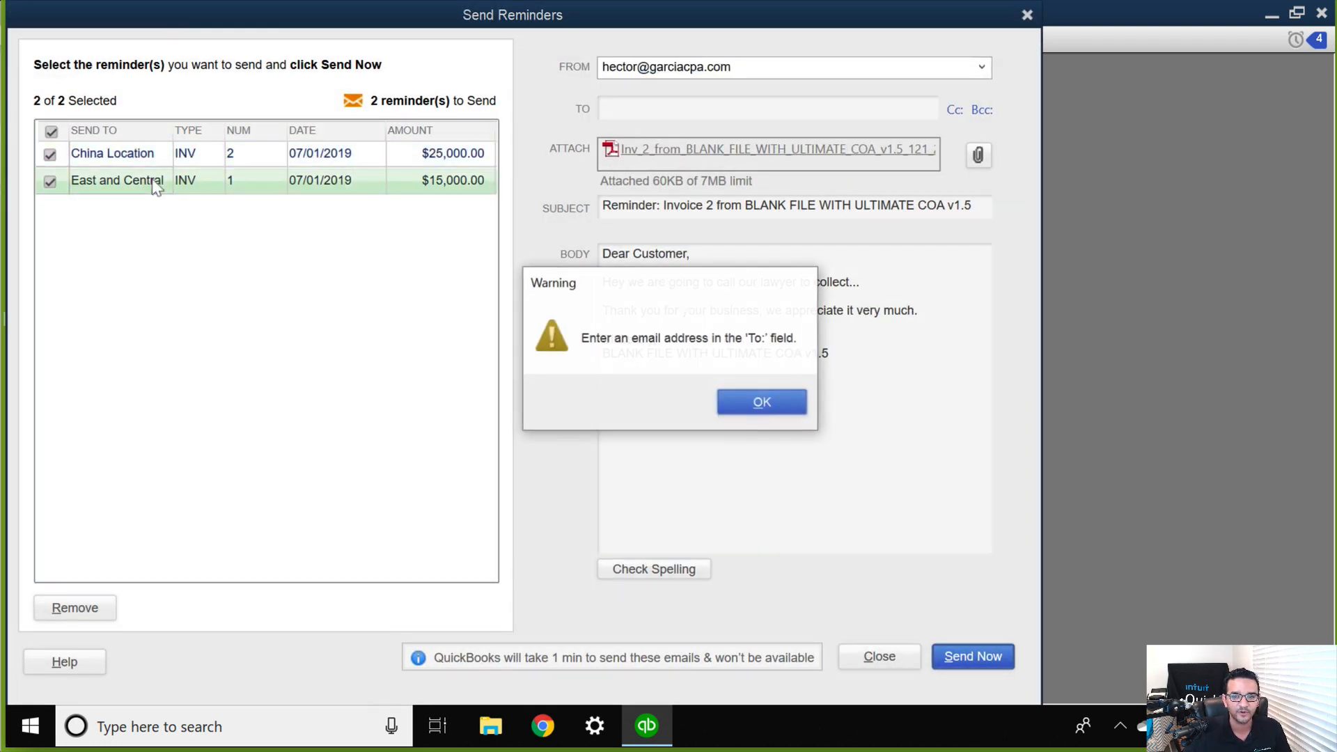
{"action": "left_click", "coordinate": [776, 404]}
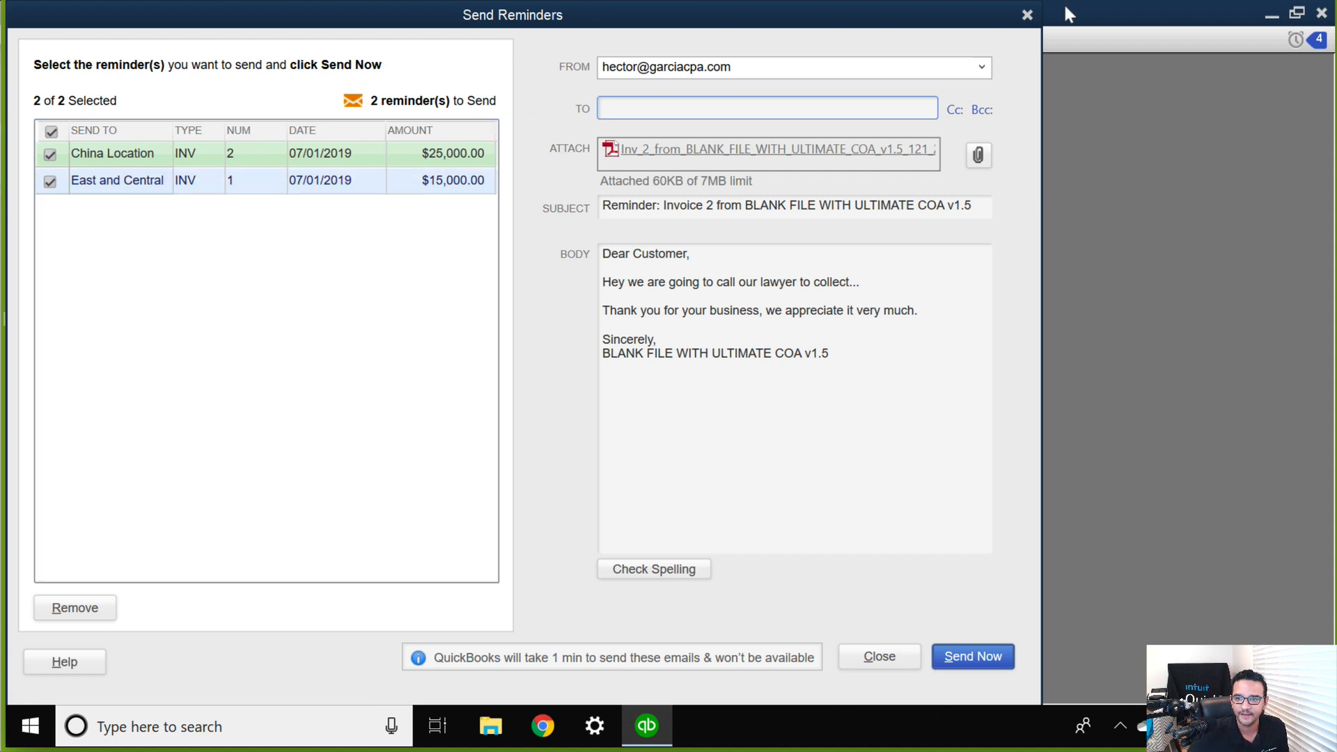
{"action": "left_click", "coordinate": [1027, 14]}
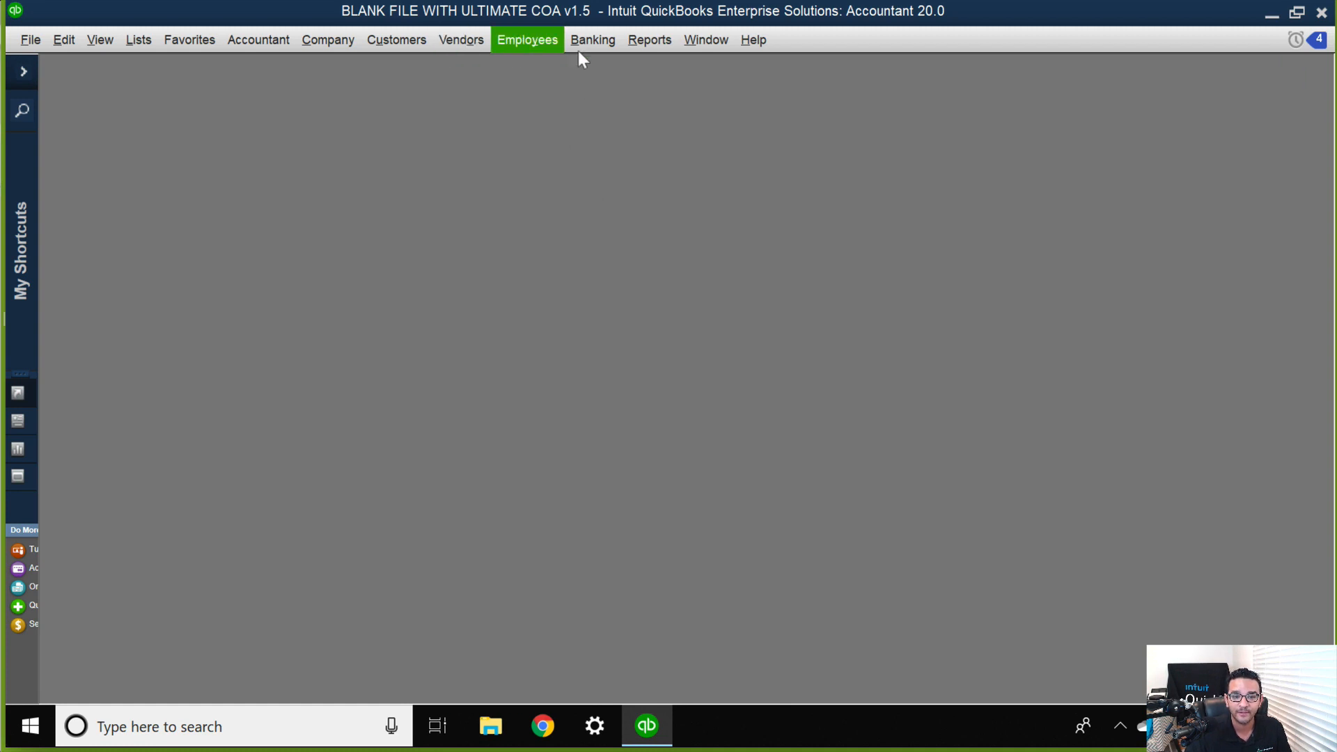
Open the Profit & Loss Standard report and maximize its window.
{"action": "left_click", "coordinate": [651, 40]}
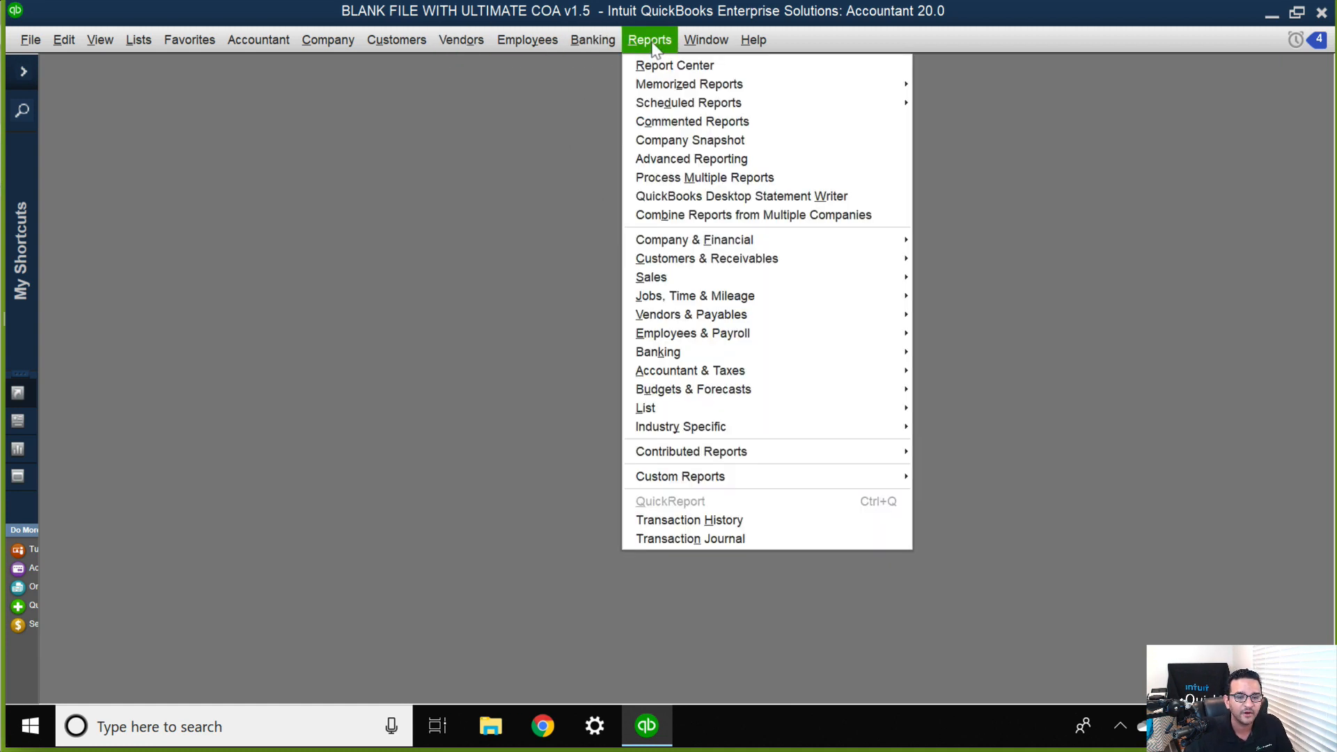
{"action": "mouse_move", "coordinate": [742, 245]}
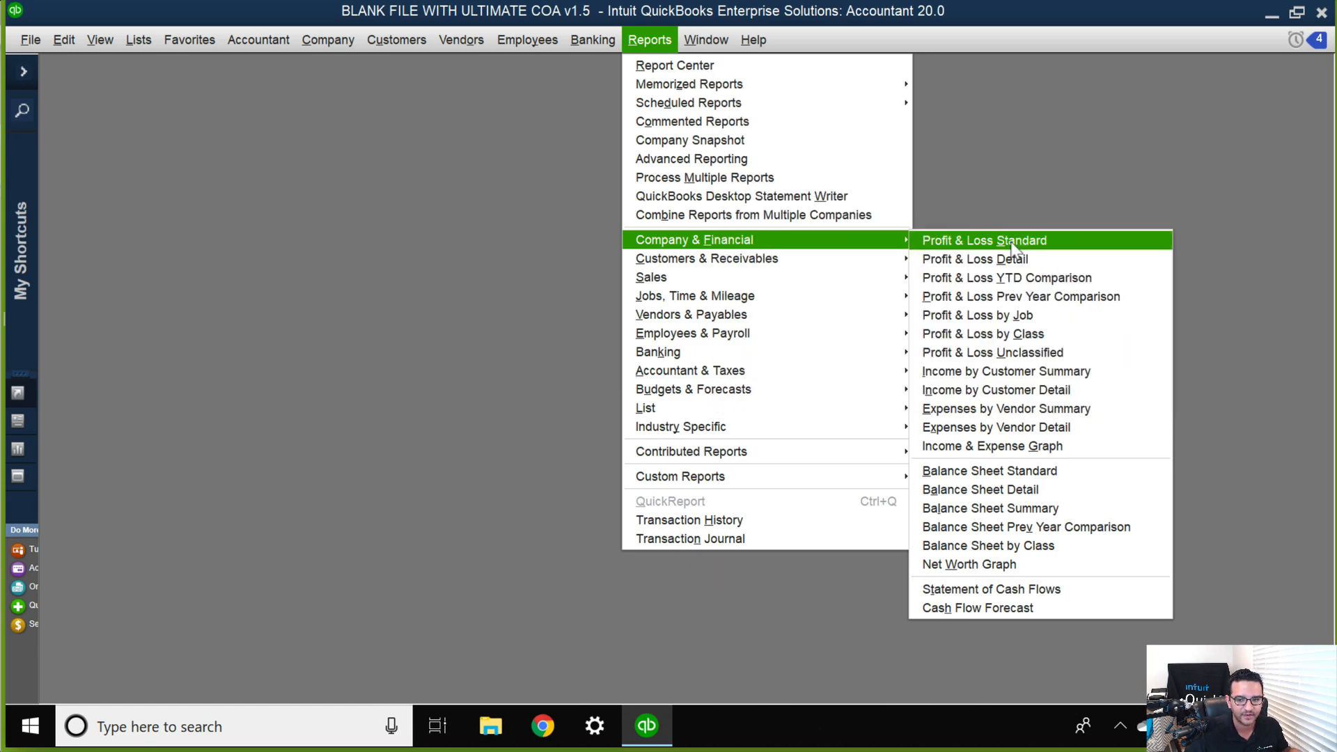
{"action": "left_click", "coordinate": [1014, 243]}
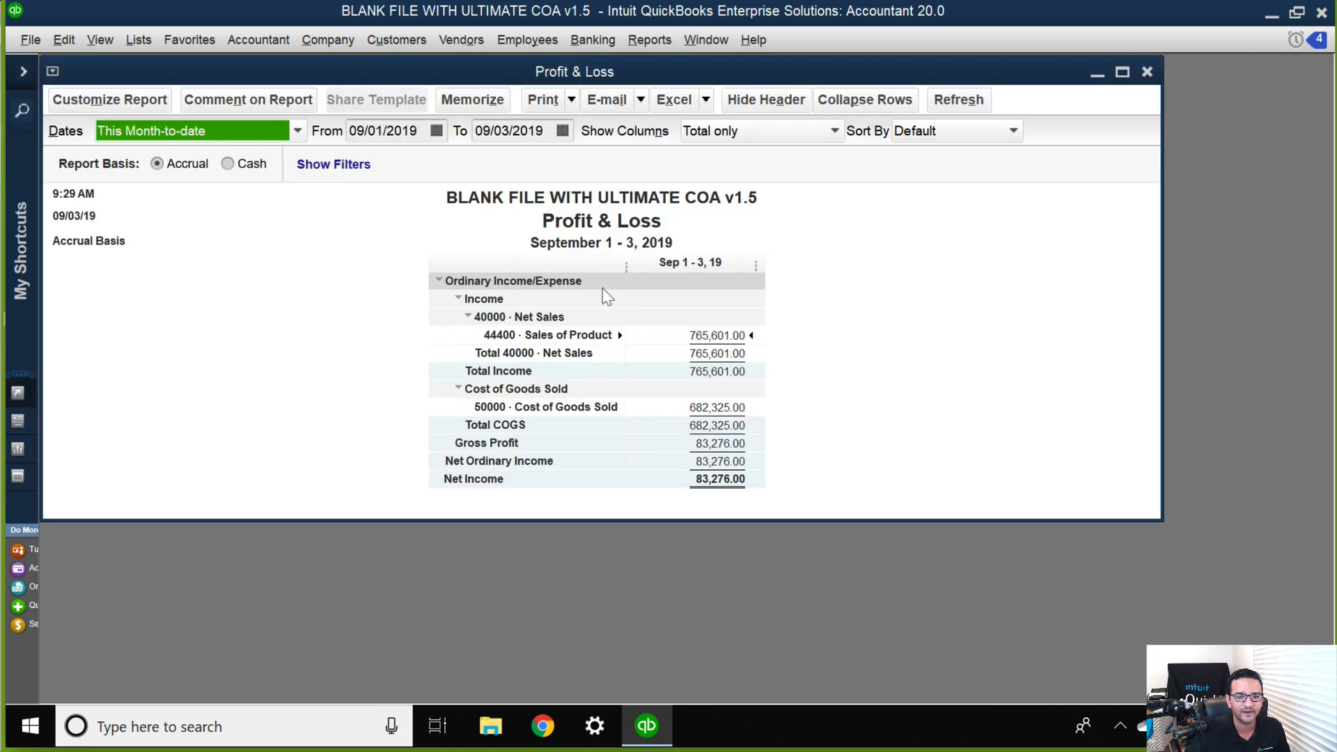
{"action": "double_click", "coordinate": [710, 73]}
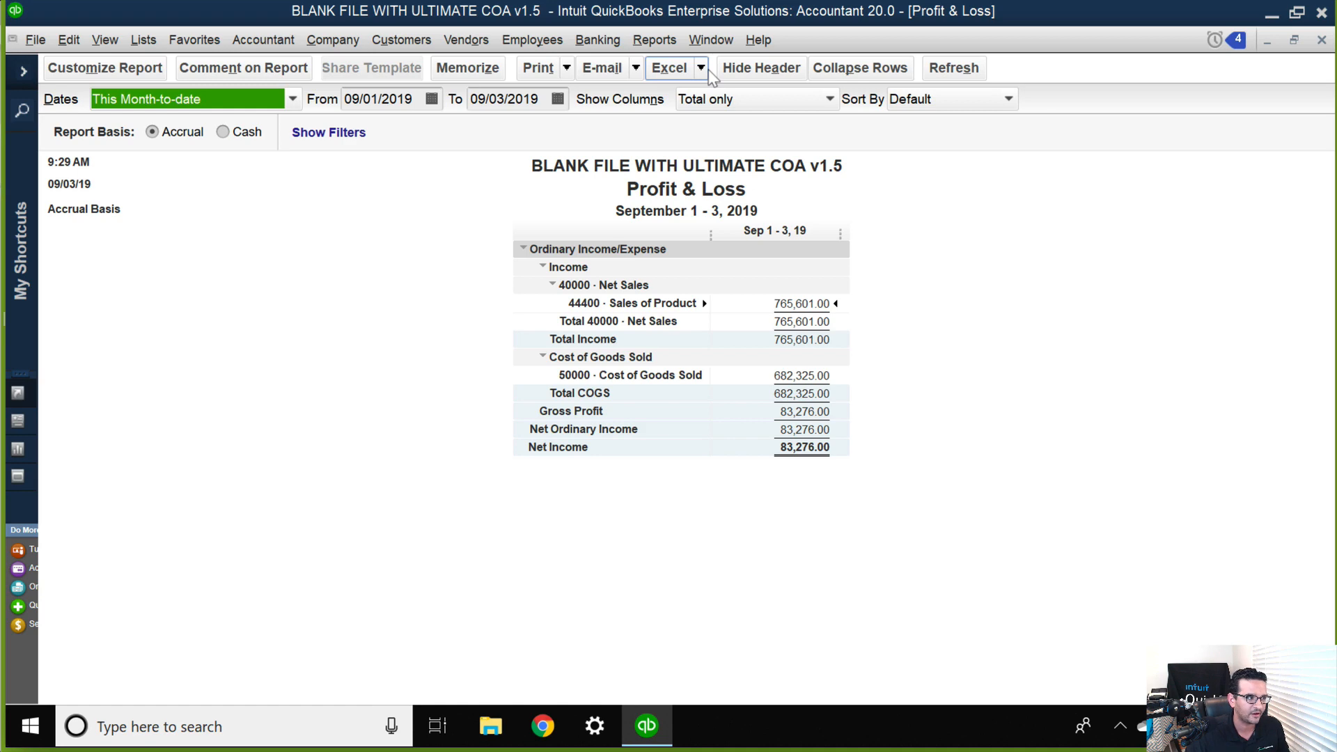
Break the Profit & Loss report's columns down by Customer:Job and look across them.
{"action": "left_click", "coordinate": [737, 100]}
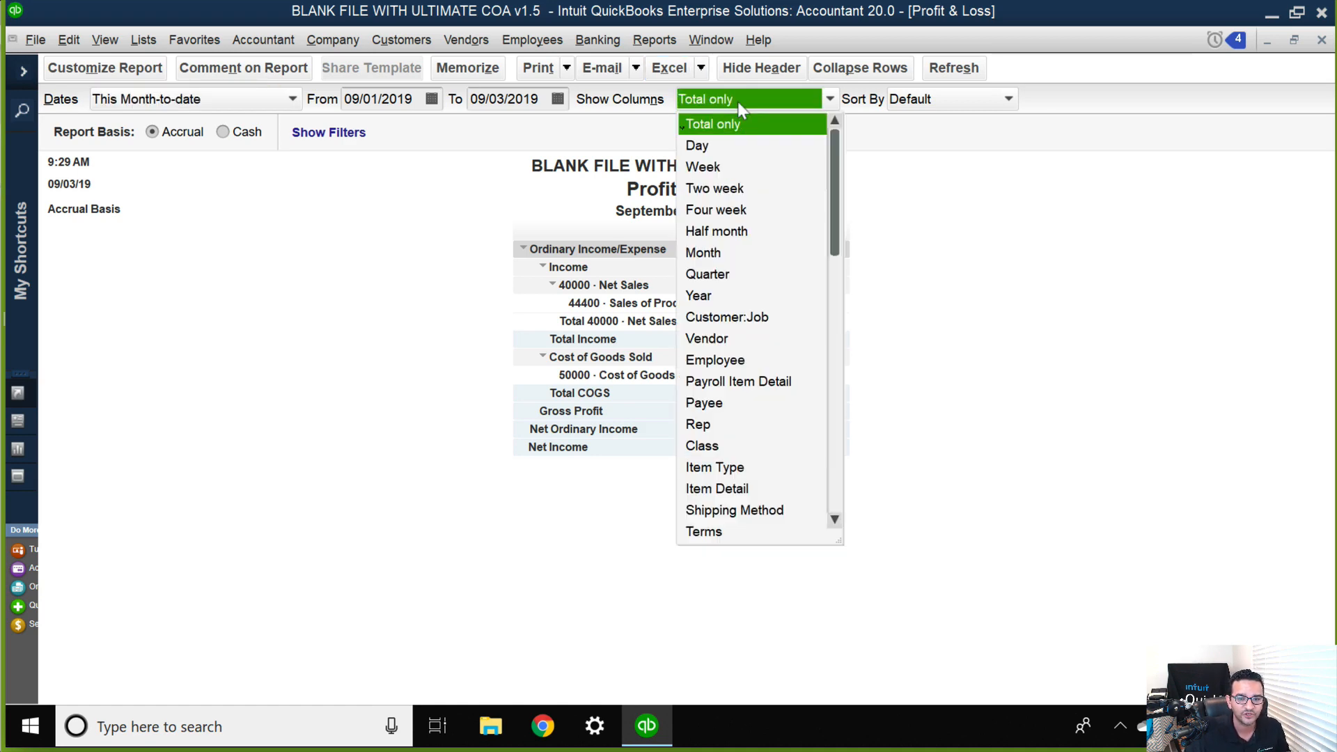
{"action": "left_click", "coordinate": [739, 318]}
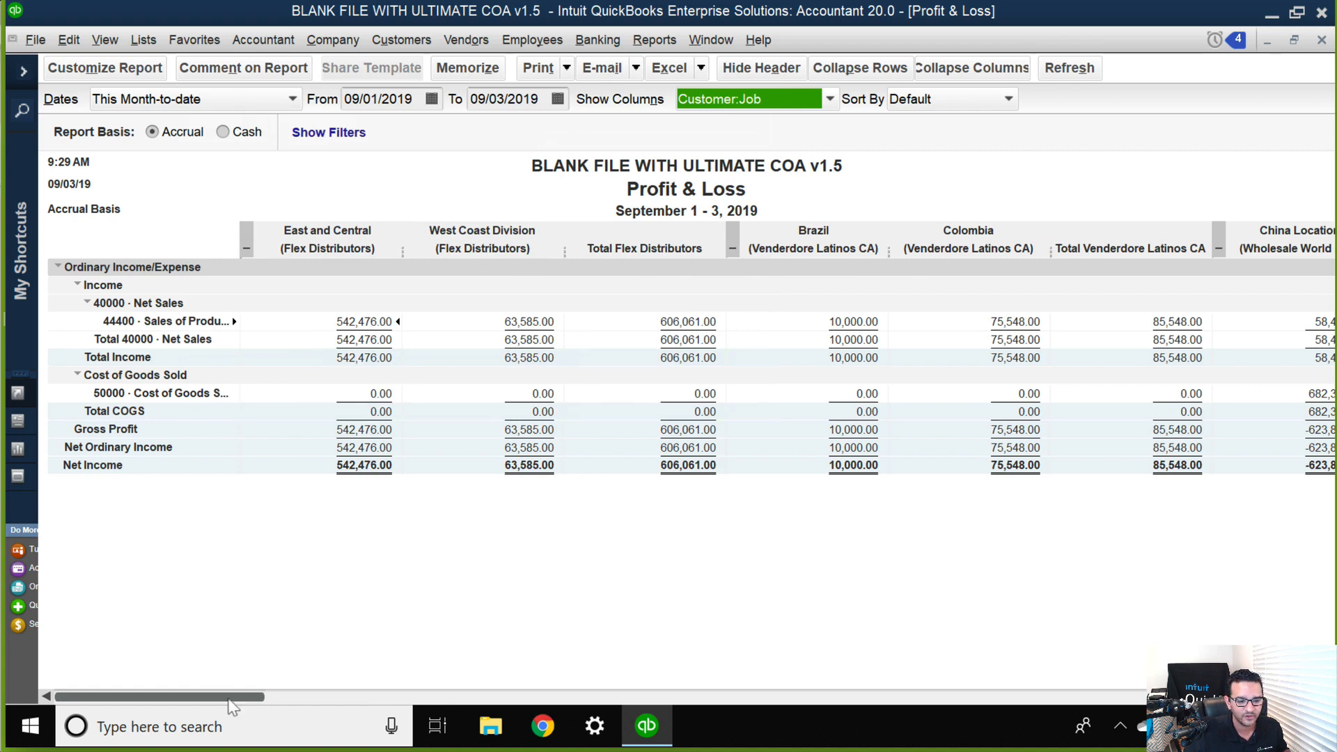
{"action": "left_click_drag", "start_coordinate": [233, 696], "coordinate": [87, 696]}
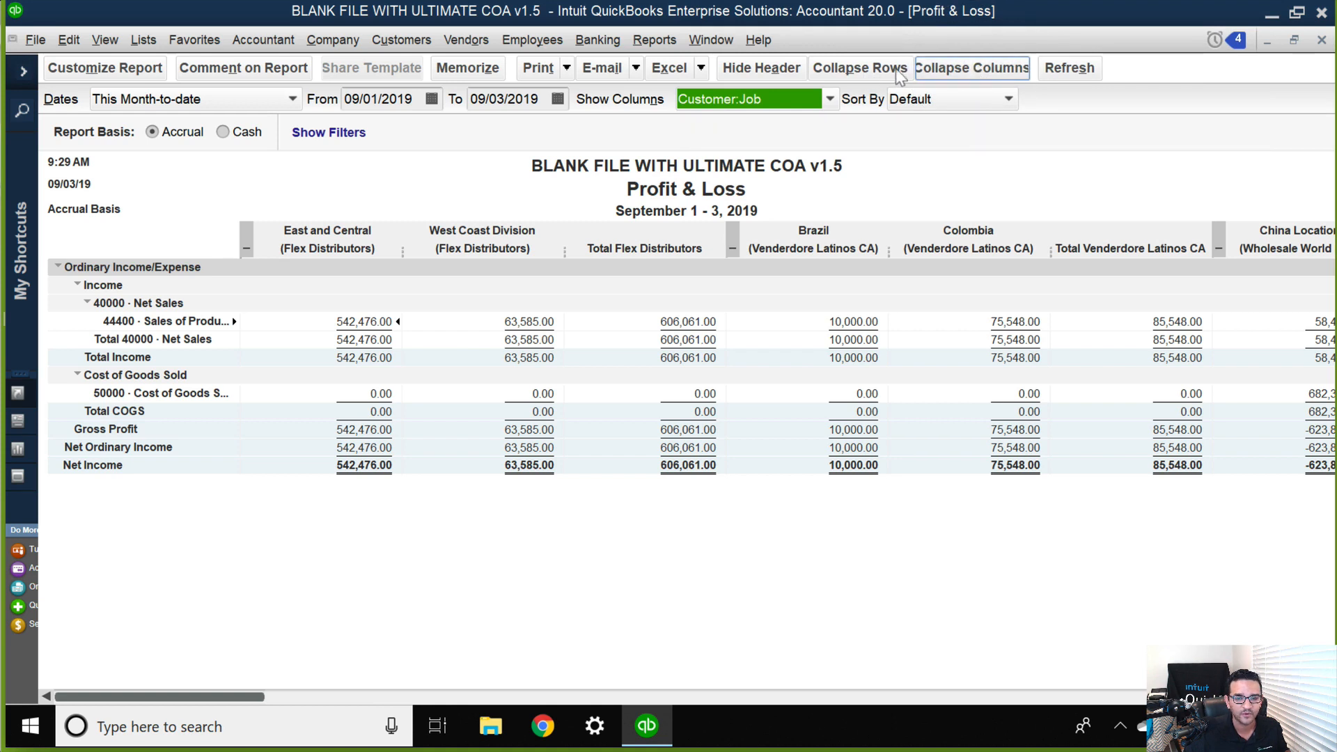
Collapse all job columns into their parent customers, and widen every column equally to fit the full customer names.
{"action": "left_click", "coordinate": [1009, 75]}
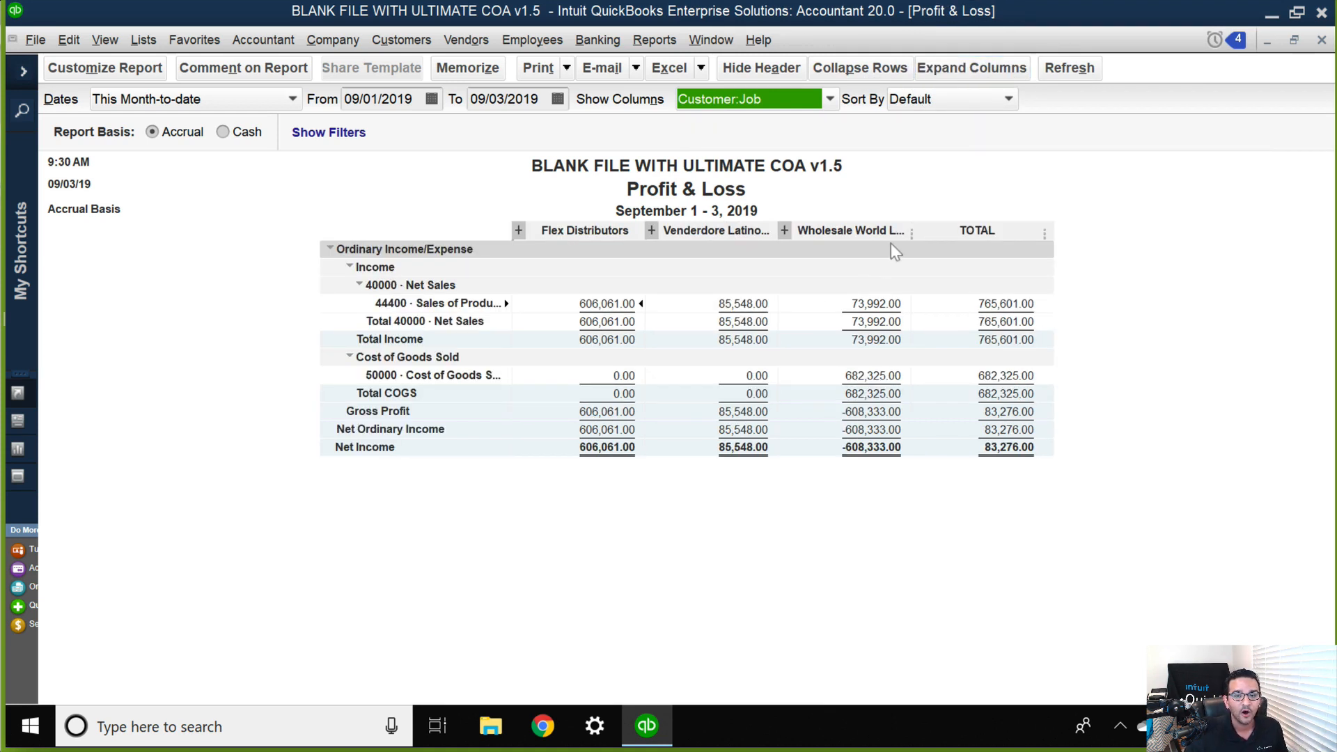
{"action": "left_click_drag", "start_coordinate": [912, 232], "coordinate": [942, 232]}
{"action": "left_click", "coordinate": [635, 227]}
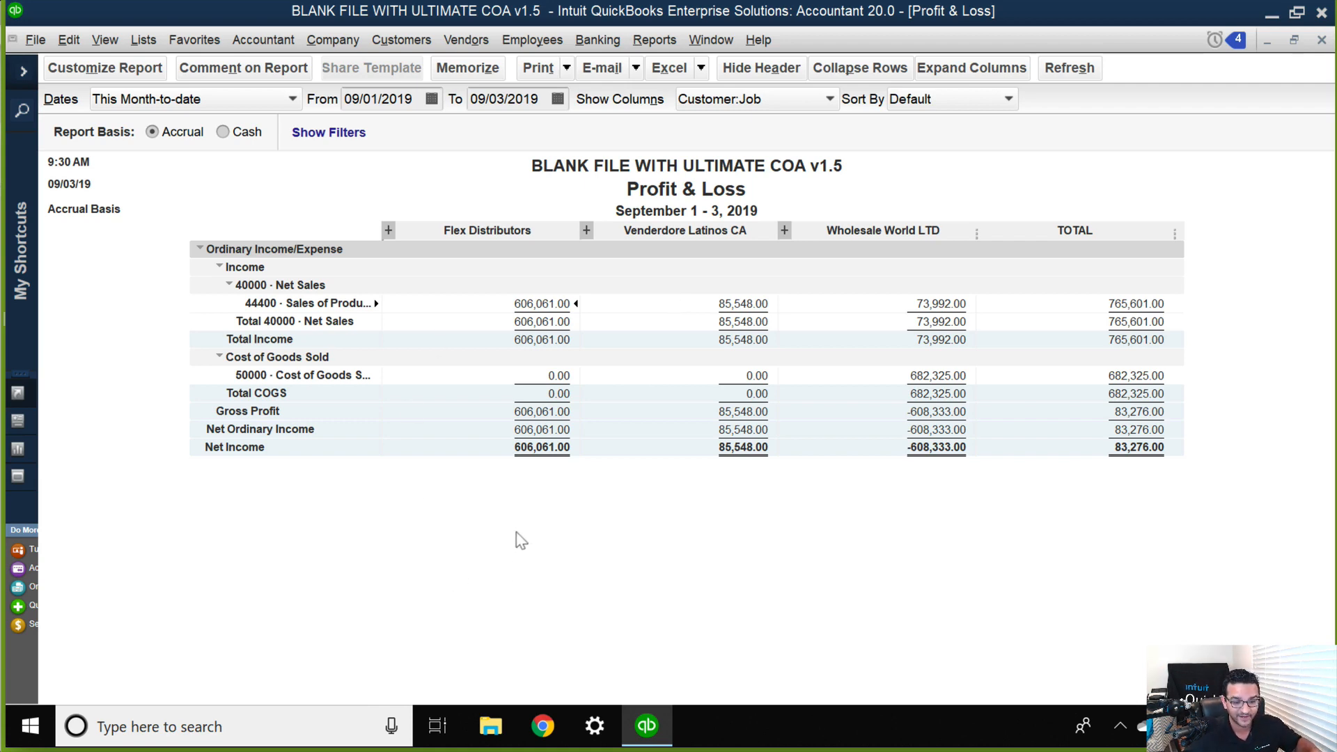
Open the Product Information window, magnify the versions used on the file, and close the window again.
{"action": "key", "text": "F2"}
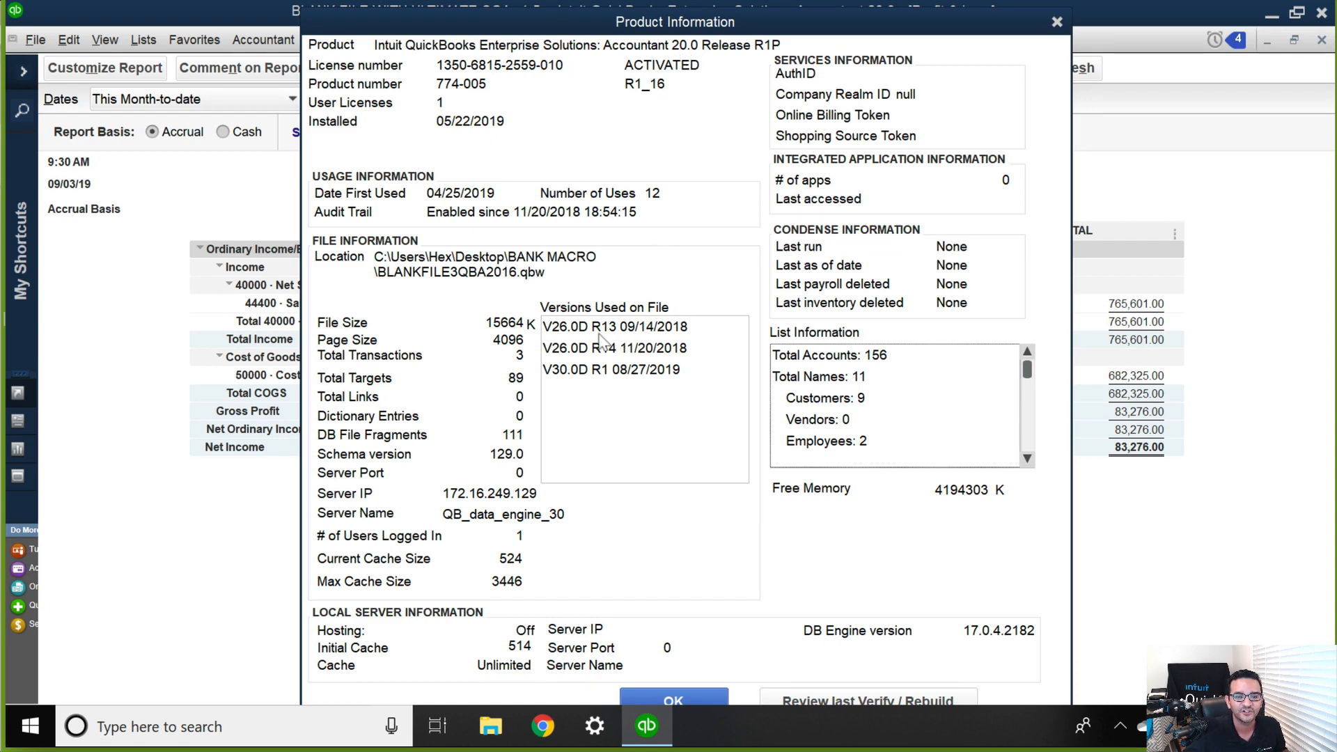
{"action": "key", "text": "super+plus"}
{"action": "key", "text": "super+plus"}
{"action": "key", "text": "super+plus"}
{"action": "key", "text": "super+plus"}
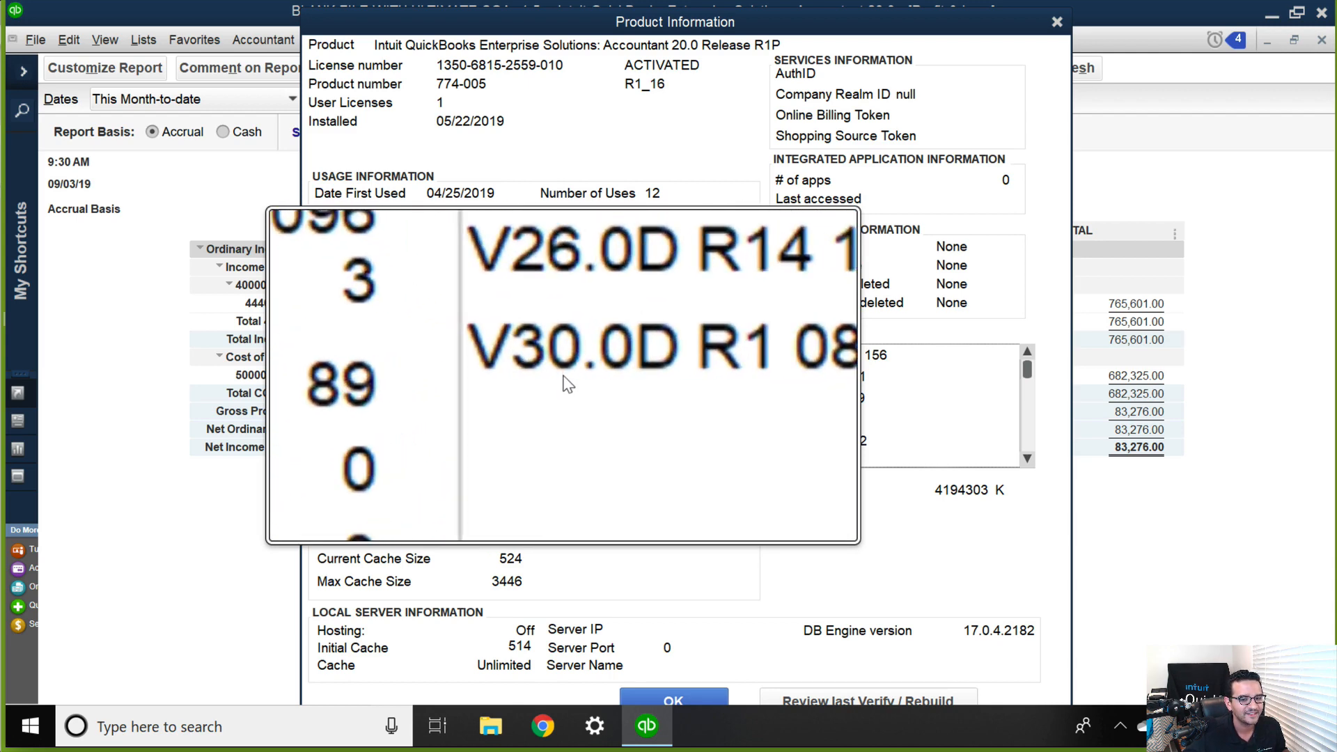
{"action": "key", "text": "super+plus"}
{"action": "key", "text": "super+Escape"}
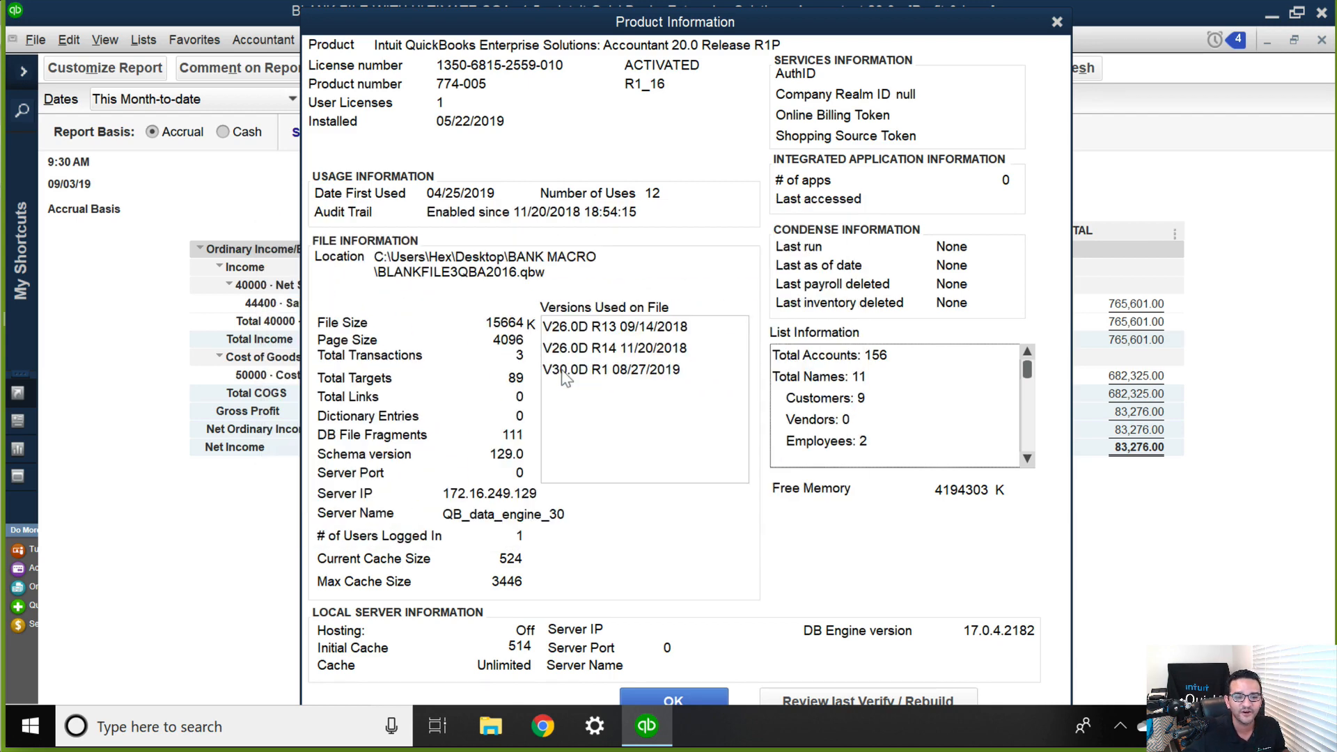
{"action": "left_click", "coordinate": [1064, 23]}
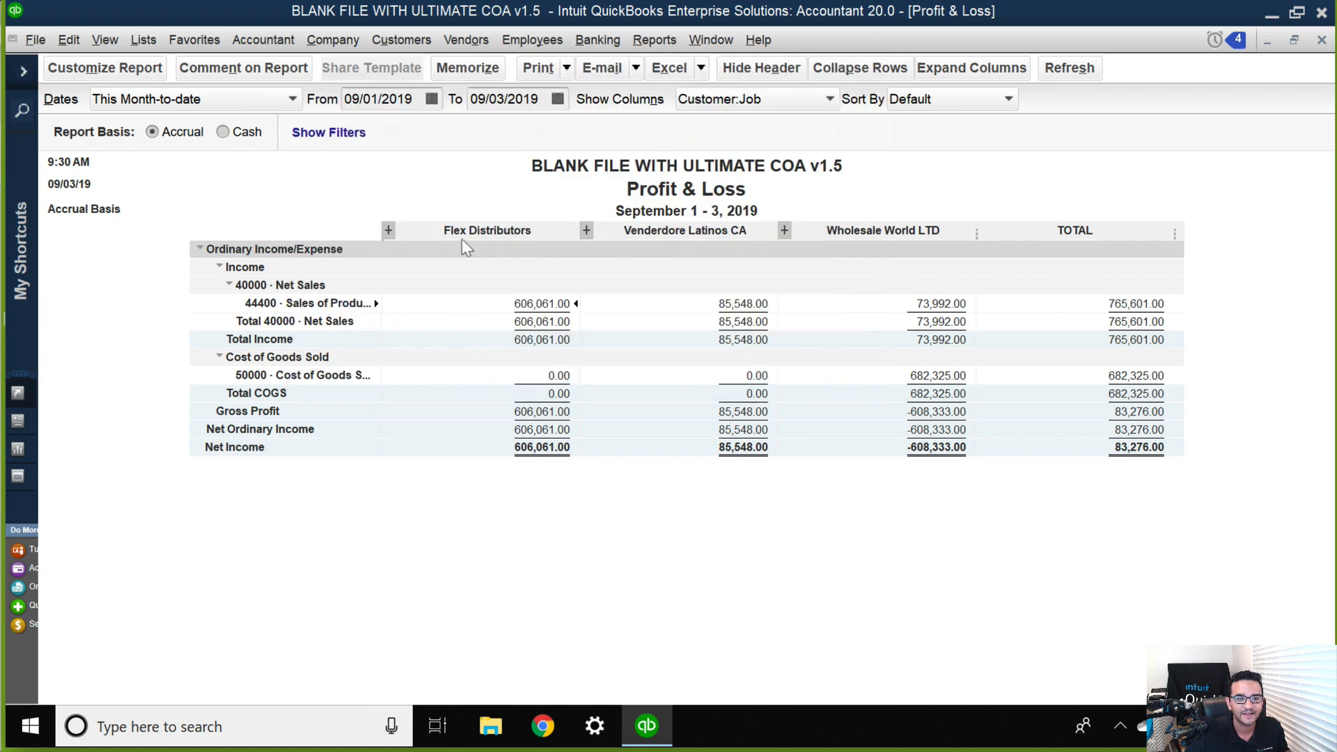
Expand the job columns of Flex Distributors, Wholesale World LTD and Venderdore Latinos CA one customer at a time.
{"action": "left_click", "coordinate": [389, 230]}
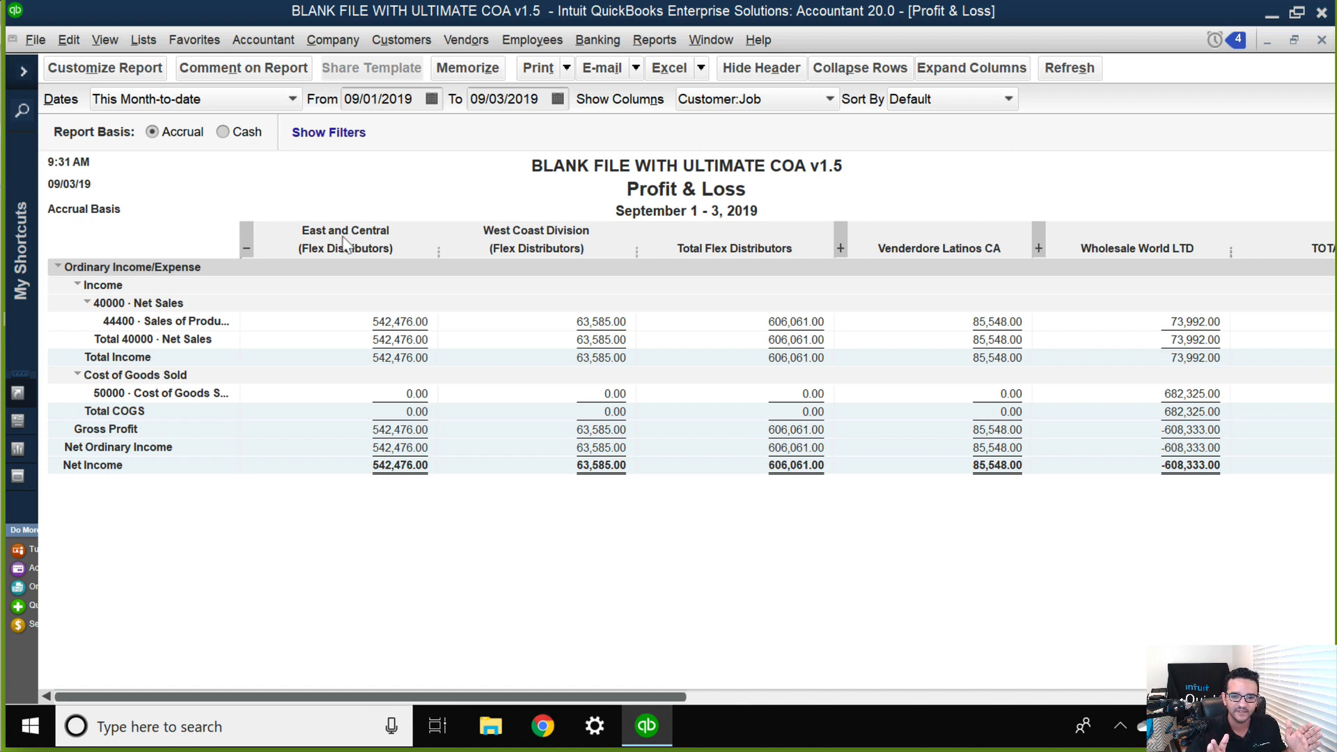
{"action": "left_click", "coordinate": [247, 243]}
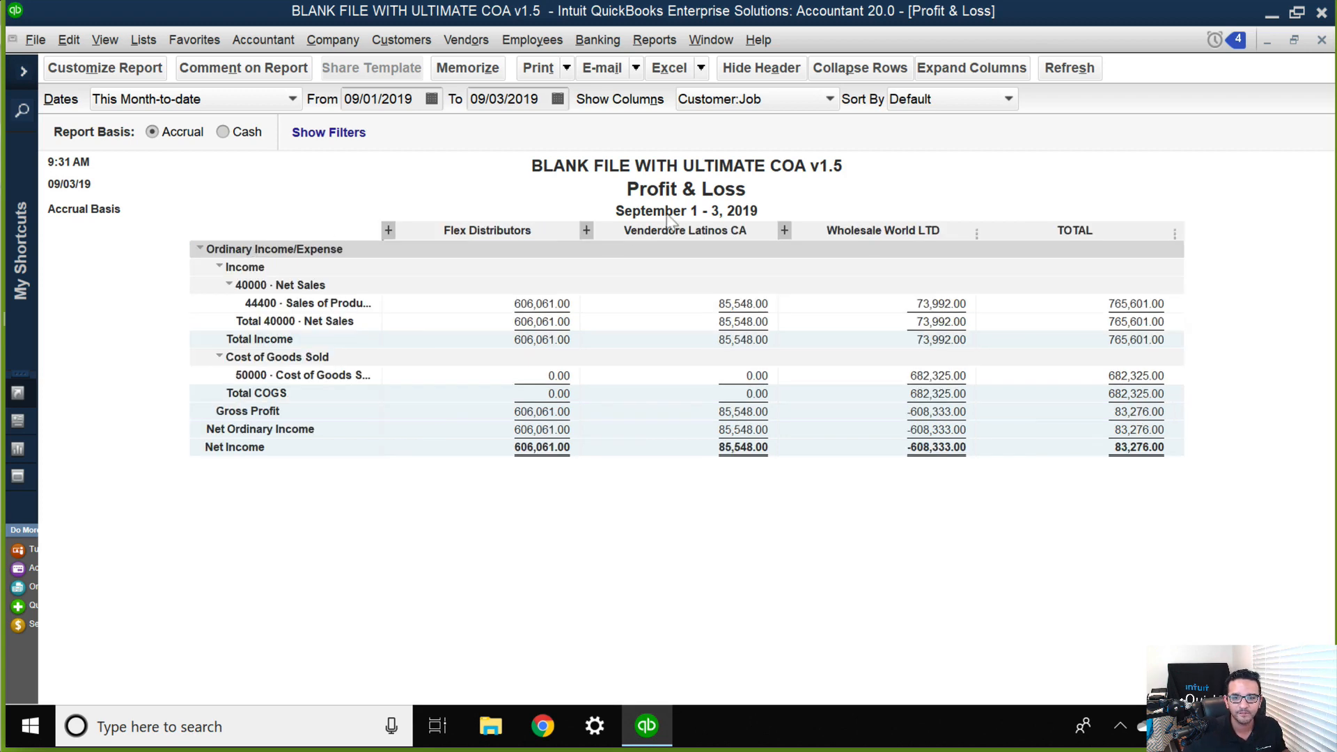
{"action": "left_click", "coordinate": [782, 230]}
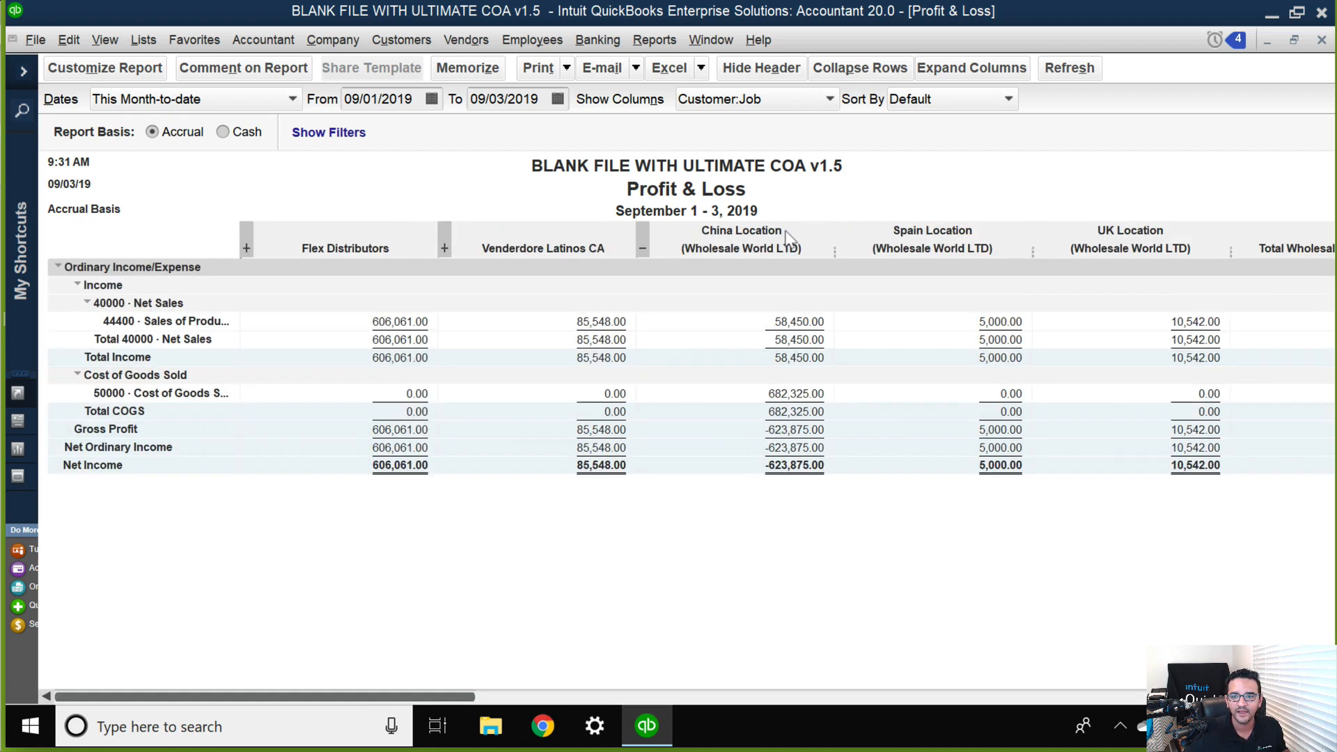
{"action": "left_click", "coordinate": [641, 240]}
{"action": "left_click", "coordinate": [586, 231]}
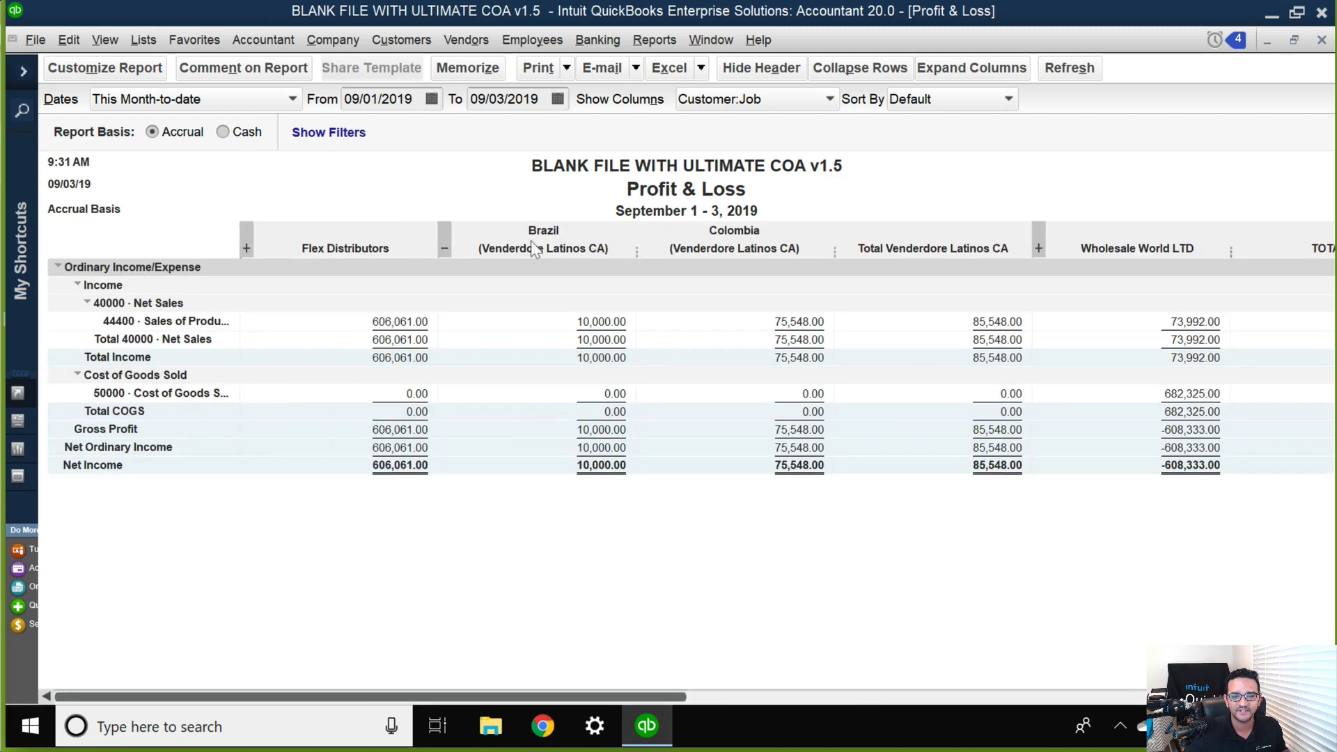
Expand all customer columns of the report at once and collapse them all again.
{"action": "left_click_drag", "start_coordinate": [449, 239], "coordinate": [949, 76]}
{"action": "left_click", "coordinate": [708, 232]}
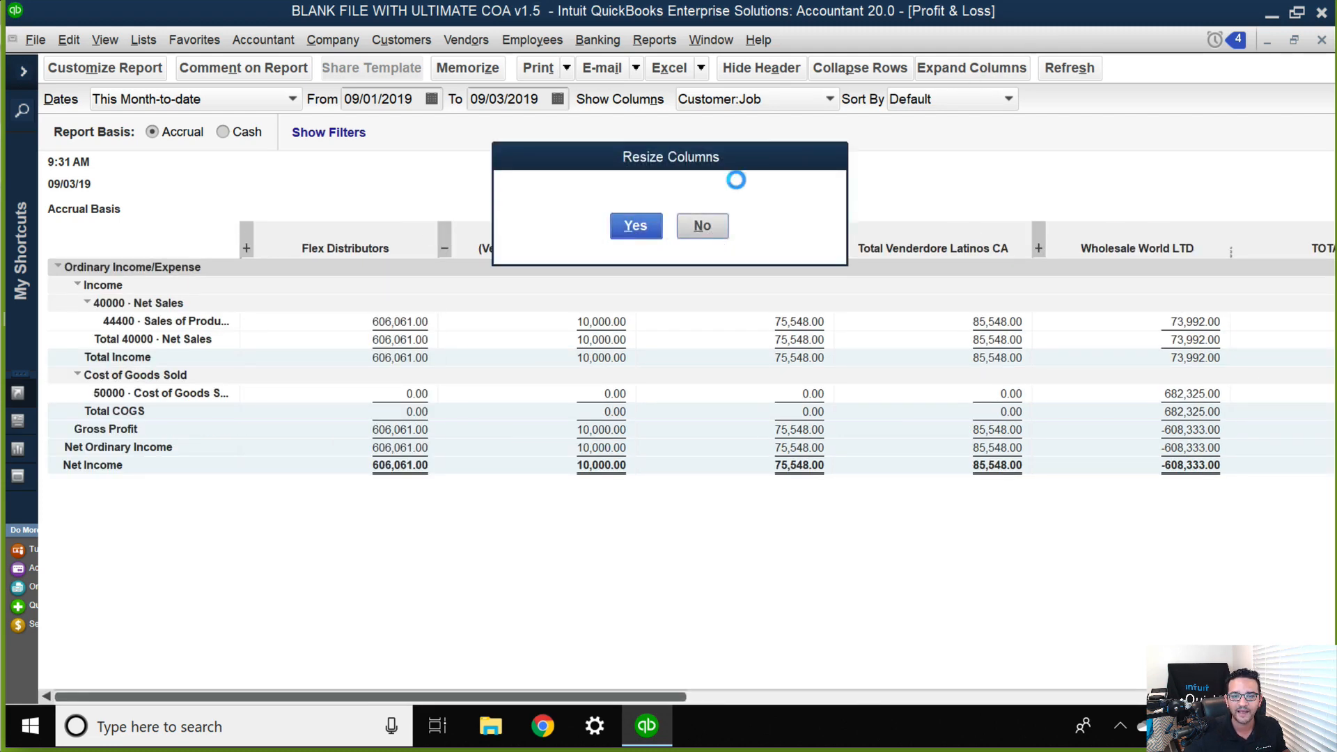
{"action": "left_click", "coordinate": [992, 69]}
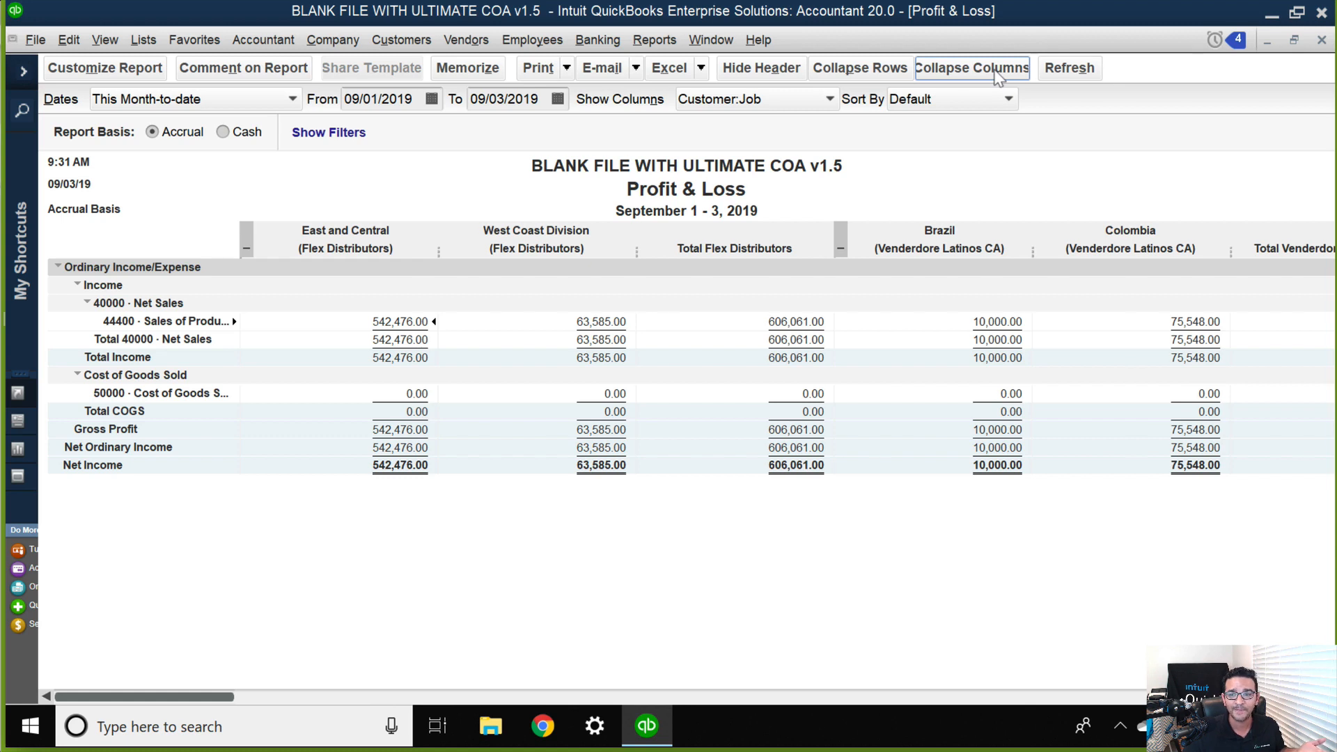
{"action": "left_click", "coordinate": [998, 77]}
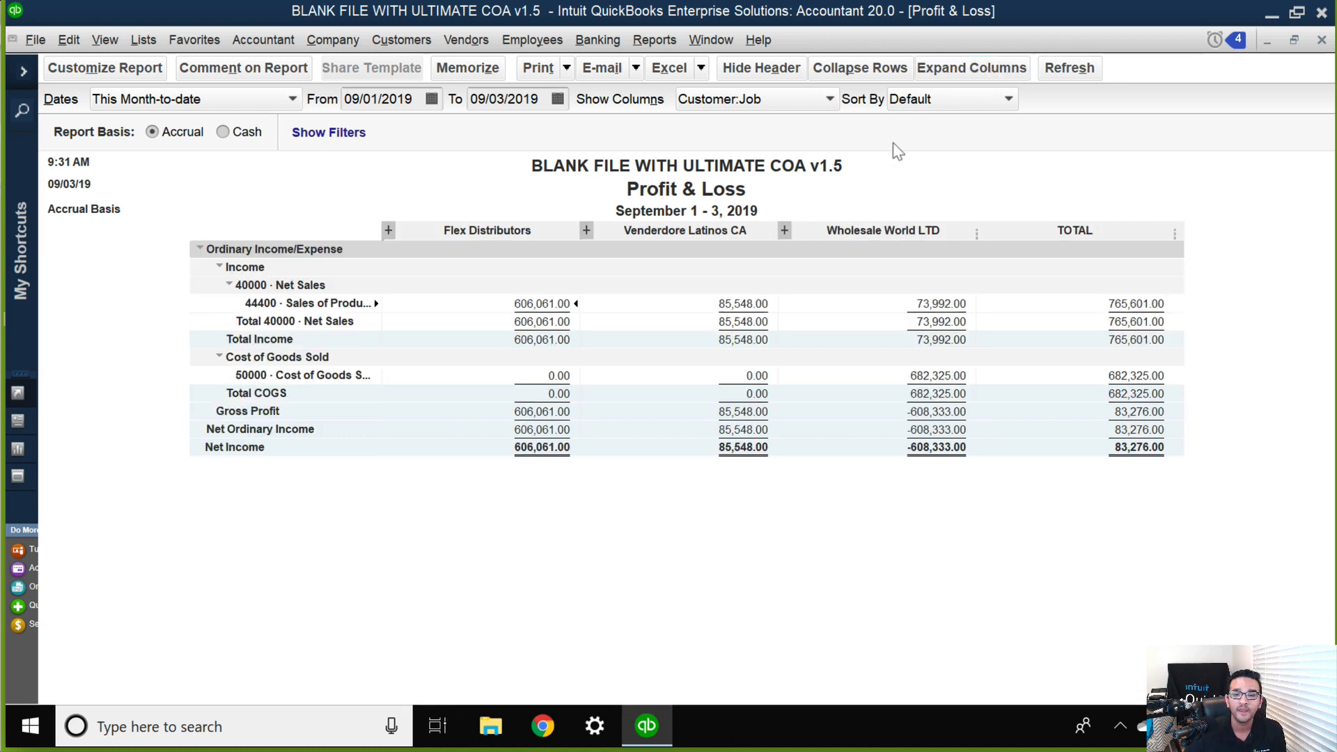
Switch the Profit & Loss report's columns from Customer:Job to Class.
{"action": "left_click", "coordinate": [720, 100]}
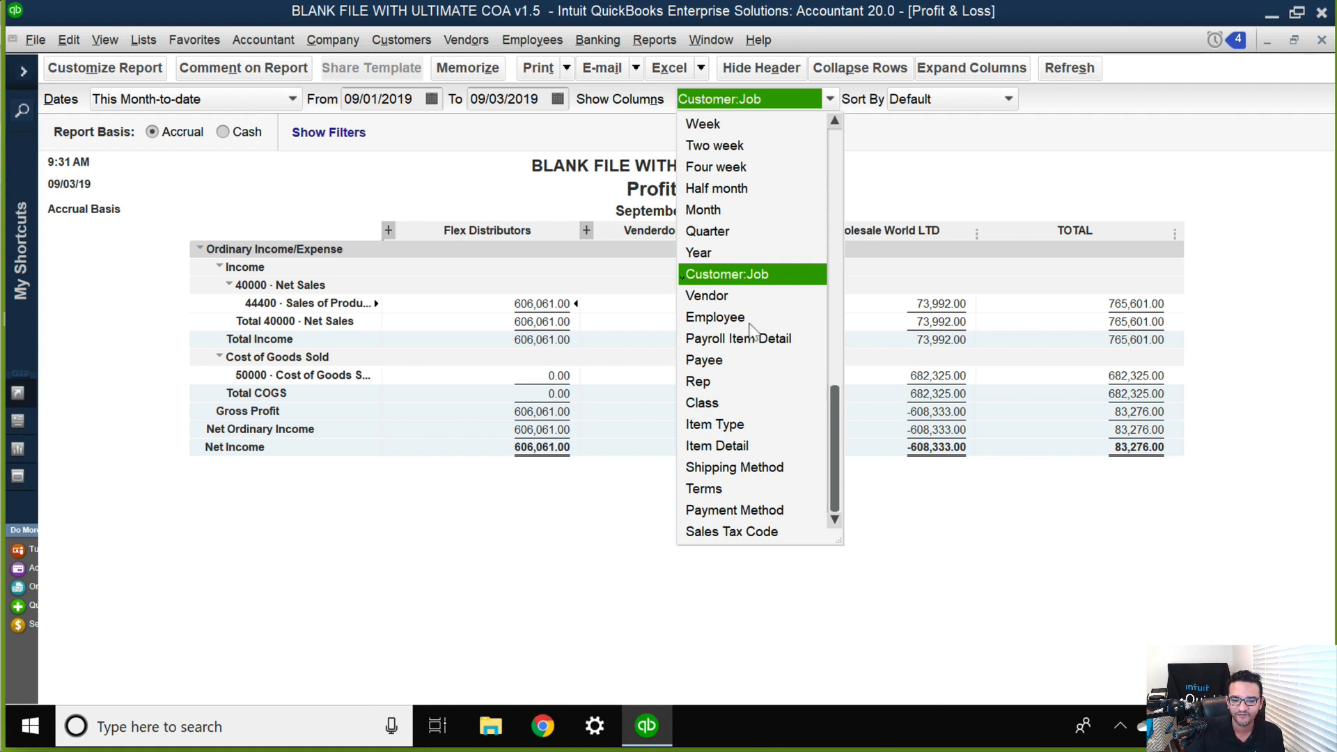
{"action": "left_click", "coordinate": [716, 406]}
{"action": "left_click", "coordinate": [716, 405]}
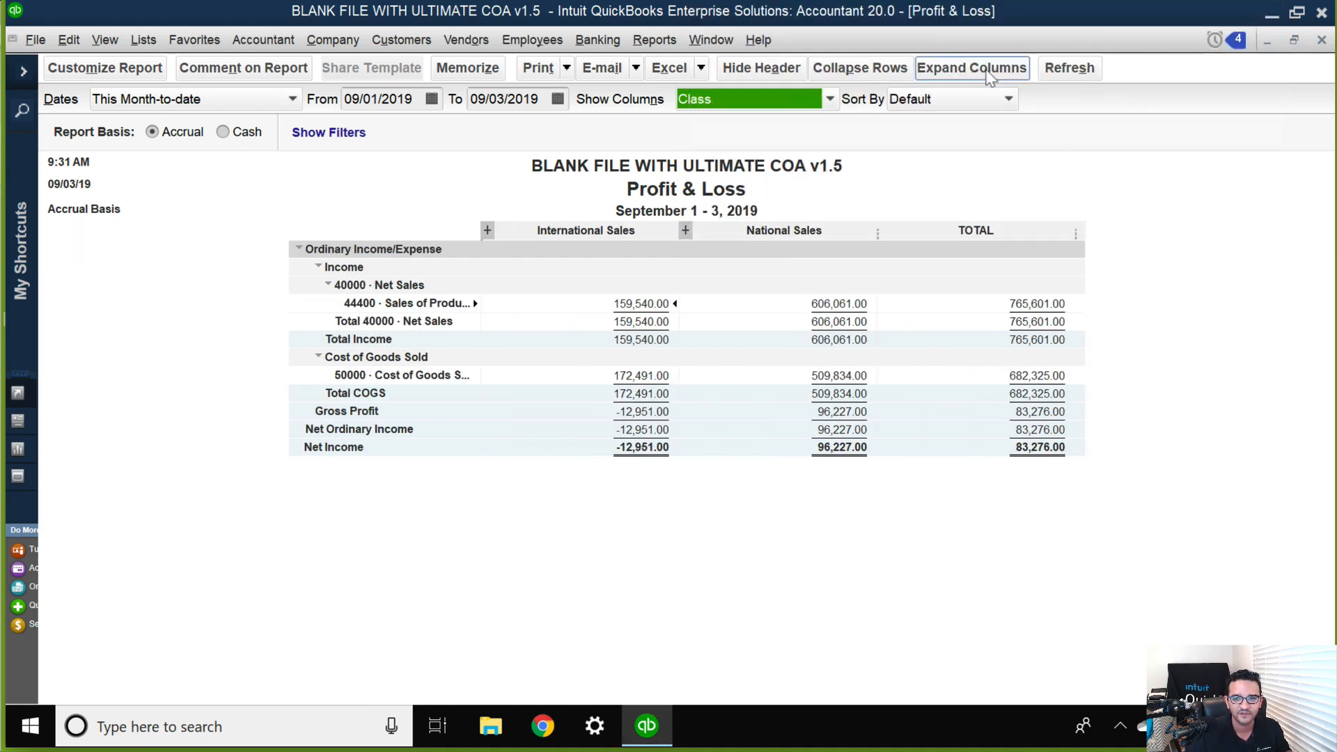
Expand all class columns, narrow the Asia column and apply the same width to every column.
{"action": "left_click", "coordinate": [986, 70]}
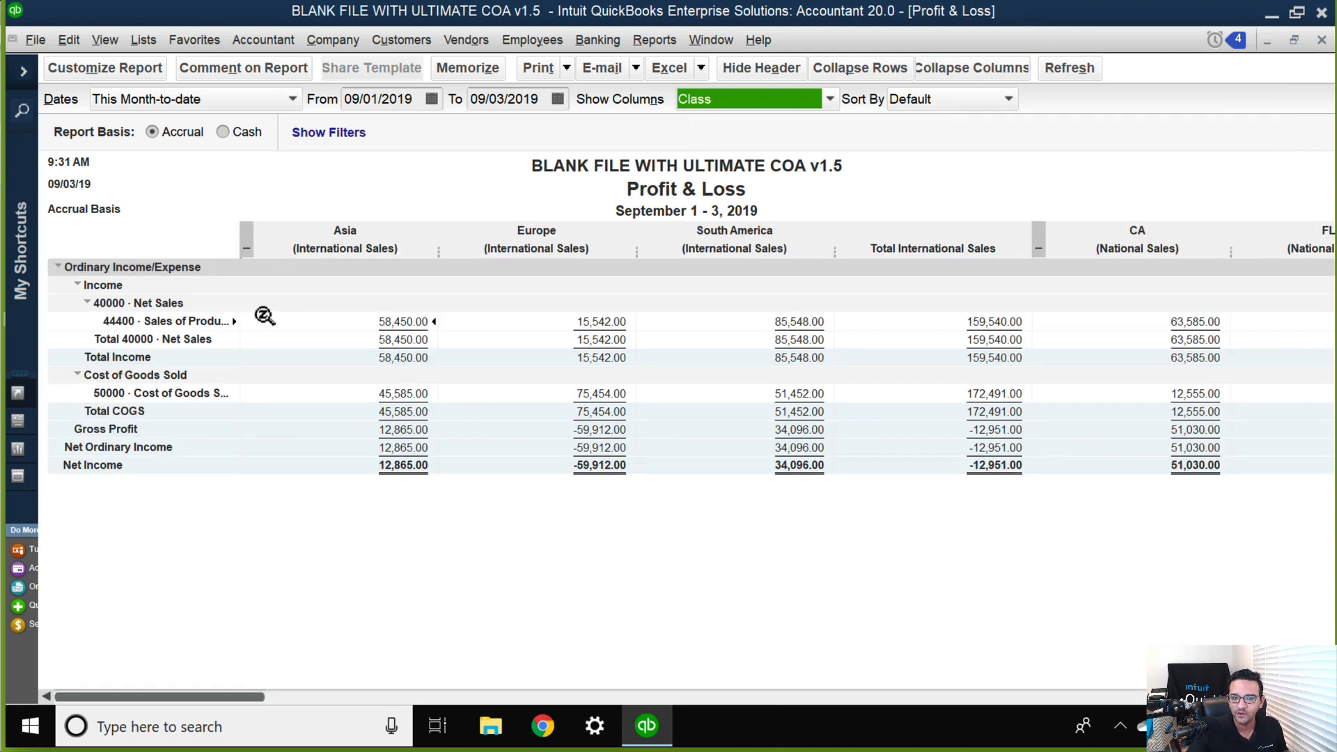
{"action": "left_click_drag", "start_coordinate": [441, 252], "coordinate": [380, 239]}
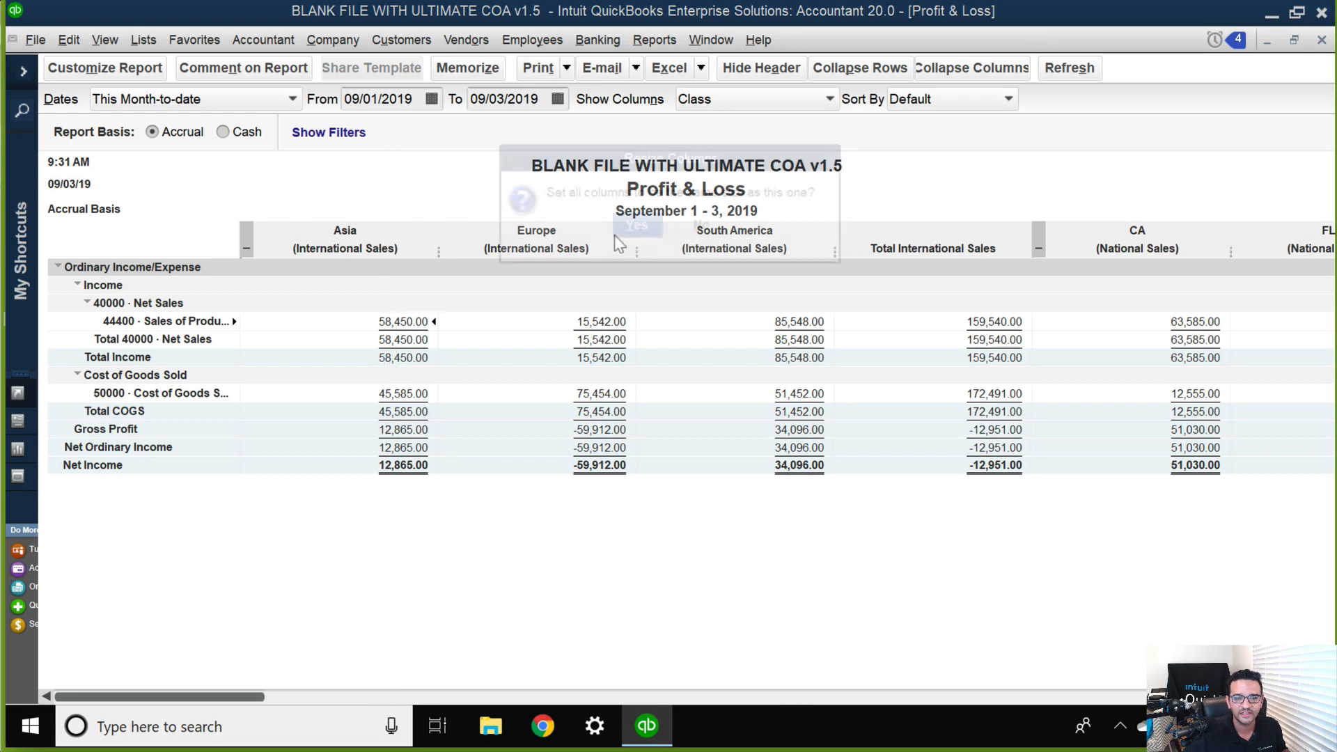
{"action": "left_click", "coordinate": [632, 225]}
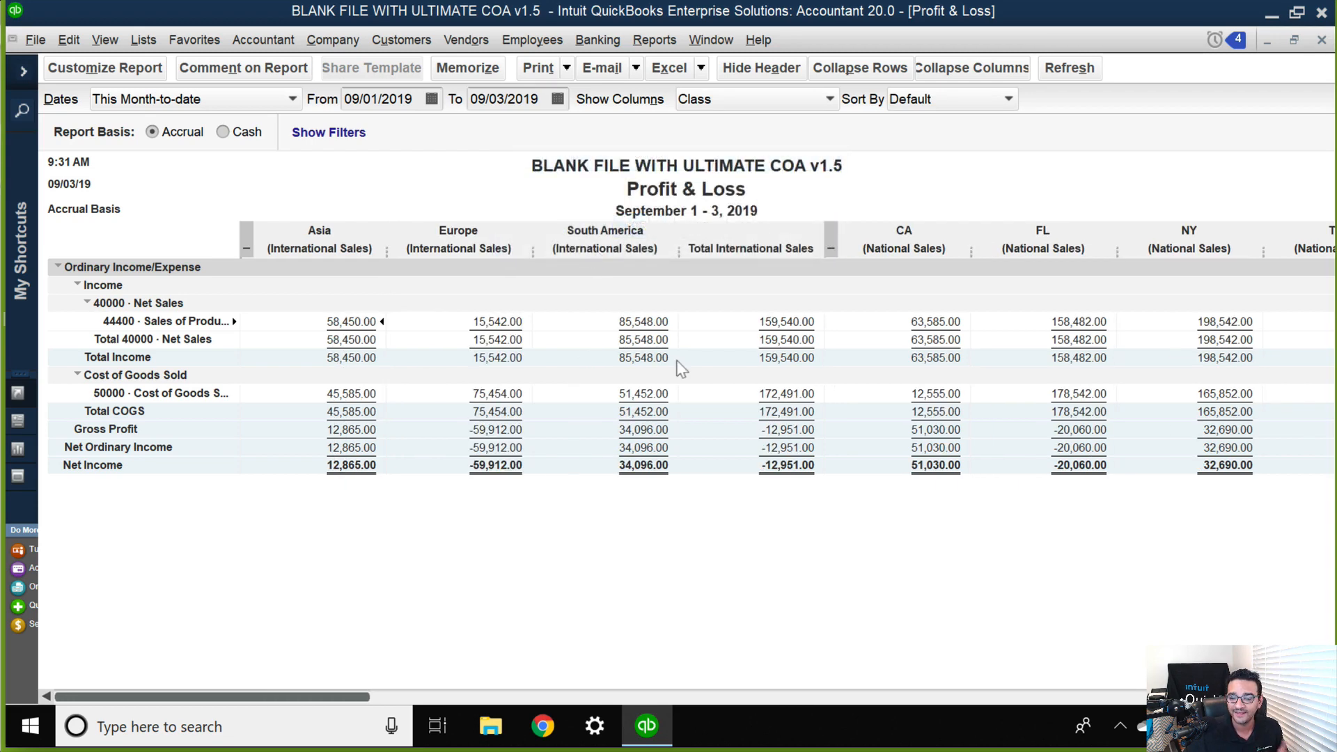
Collapse both class groups, and expand and collapse National Sales and International Sales separately to compare their subclasses.
{"action": "left_click", "coordinate": [832, 244]}
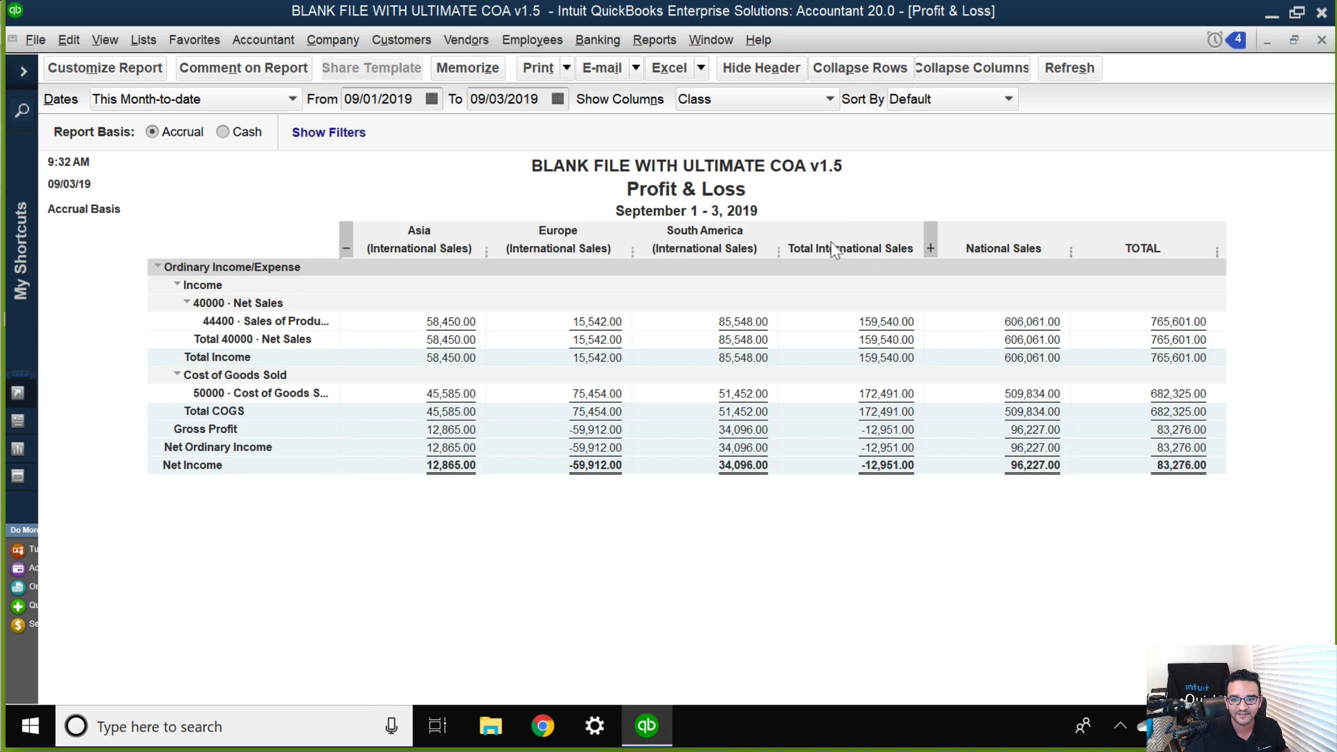
{"action": "left_click", "coordinate": [345, 242]}
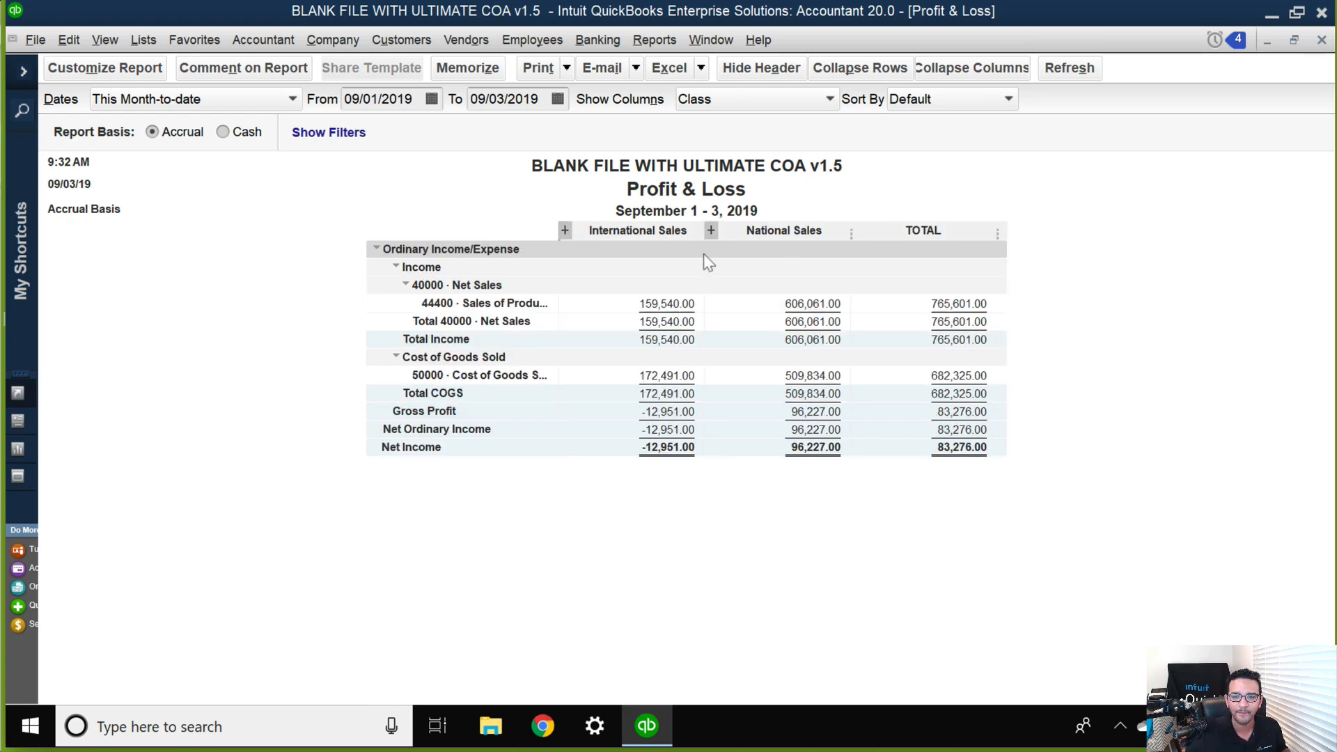
{"action": "left_click", "coordinate": [711, 230]}
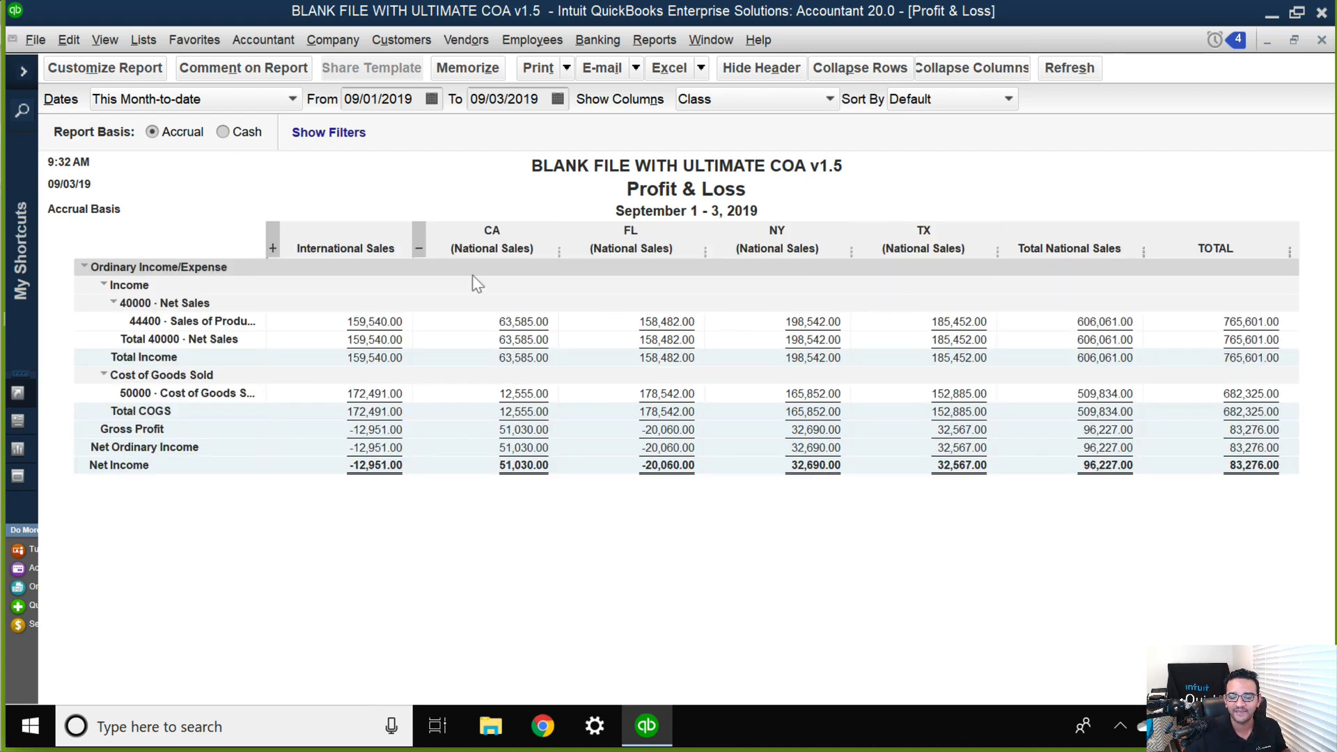
{"action": "left_click", "coordinate": [420, 243]}
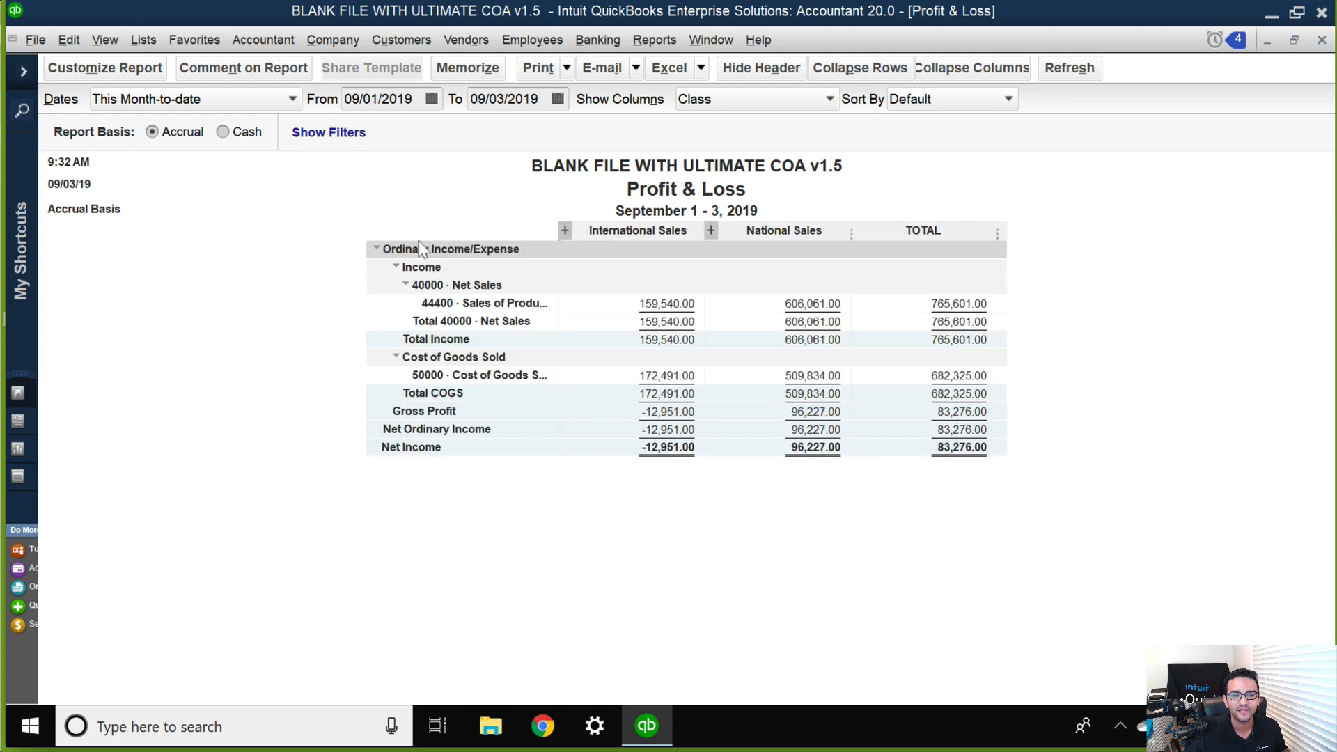
{"action": "left_click", "coordinate": [563, 229]}
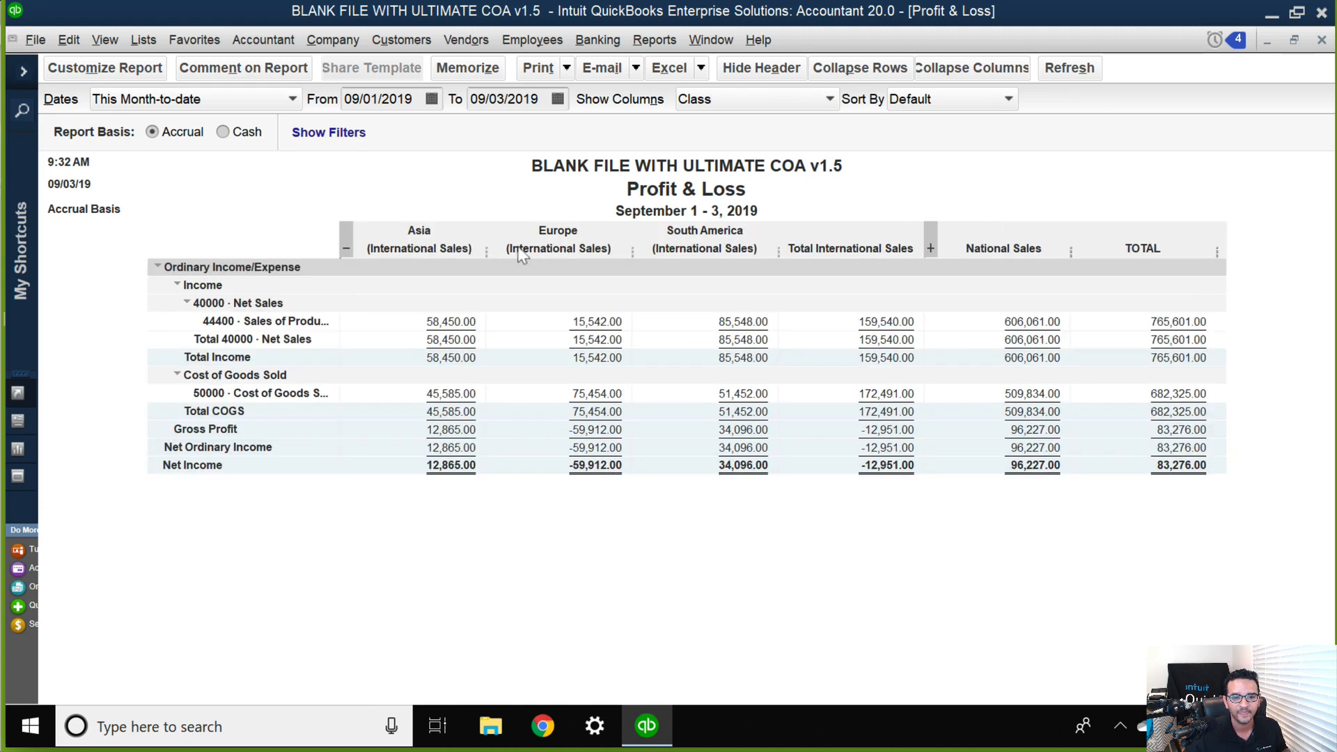
{"action": "left_click", "coordinate": [335, 232]}
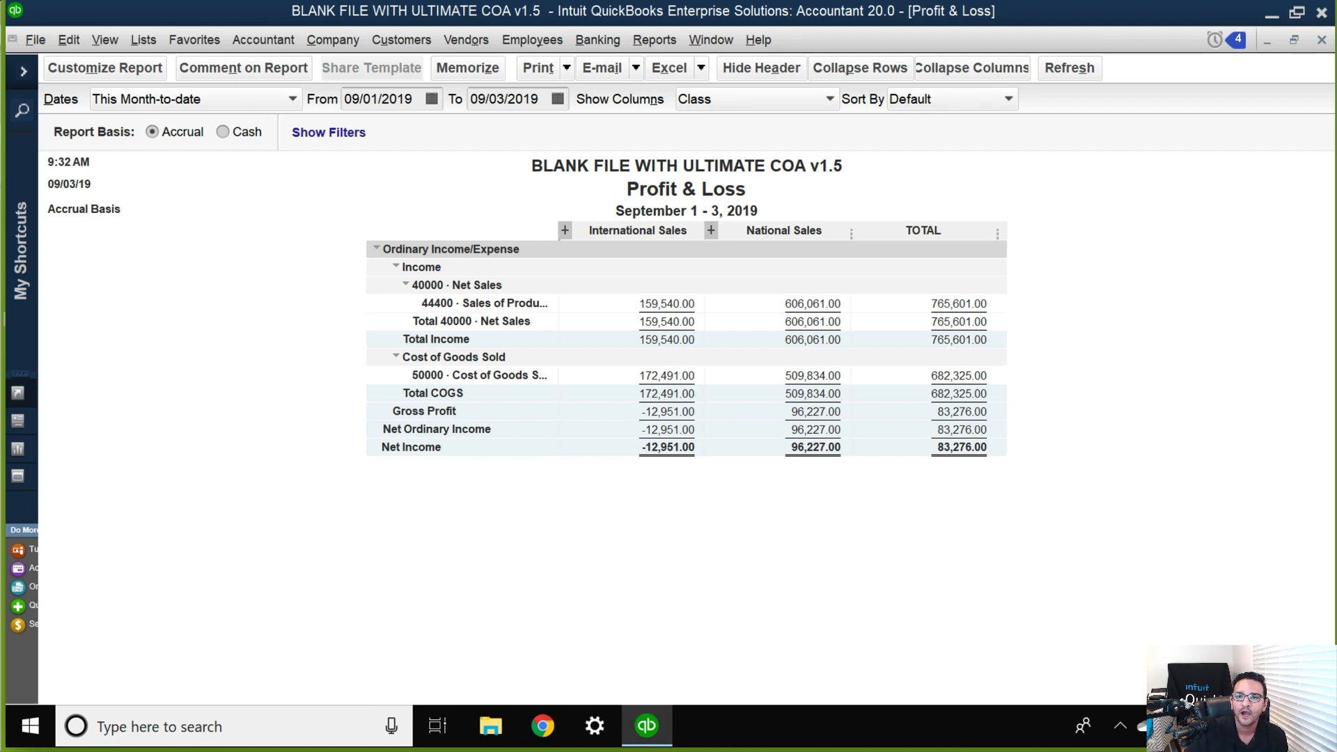
Switch the Zoom screen share to the Microsoft PowerPoint presentation window.
{"action": "key", "text": "super+shift+s"}
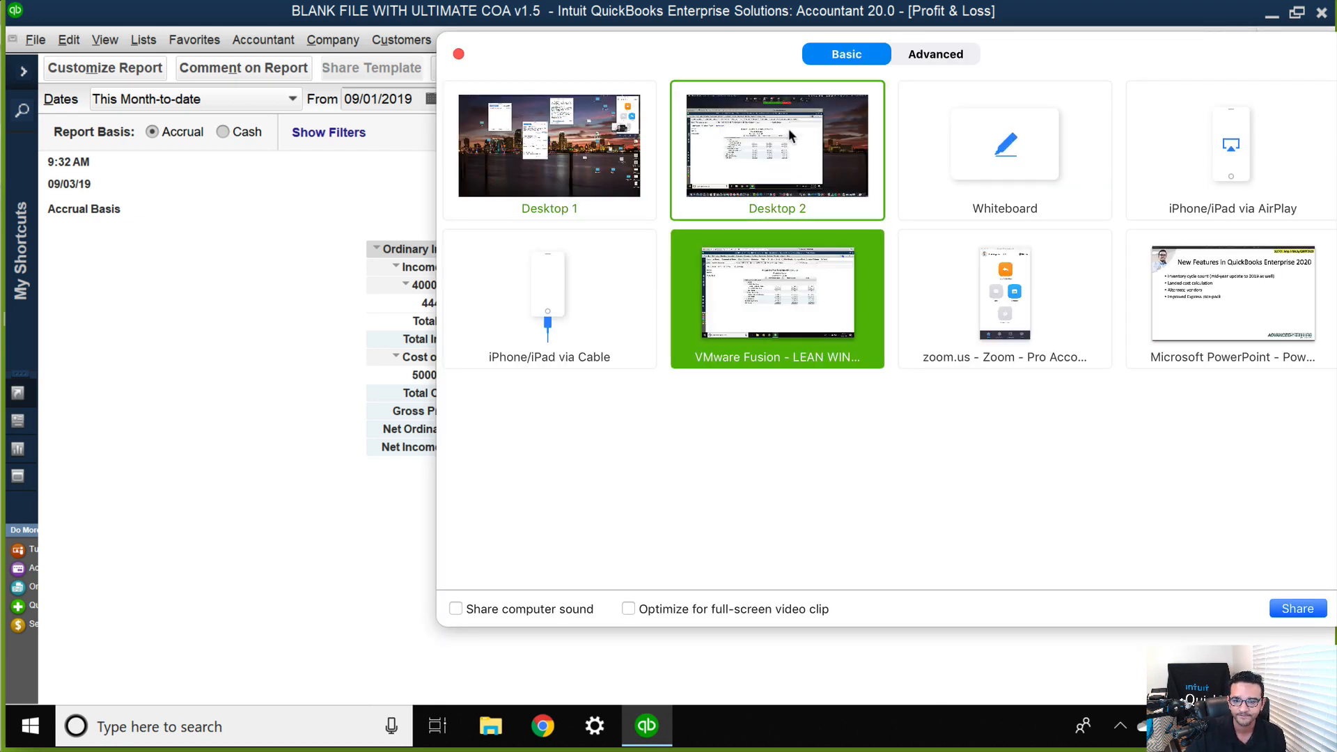
{"action": "left_click", "coordinate": [1253, 313]}
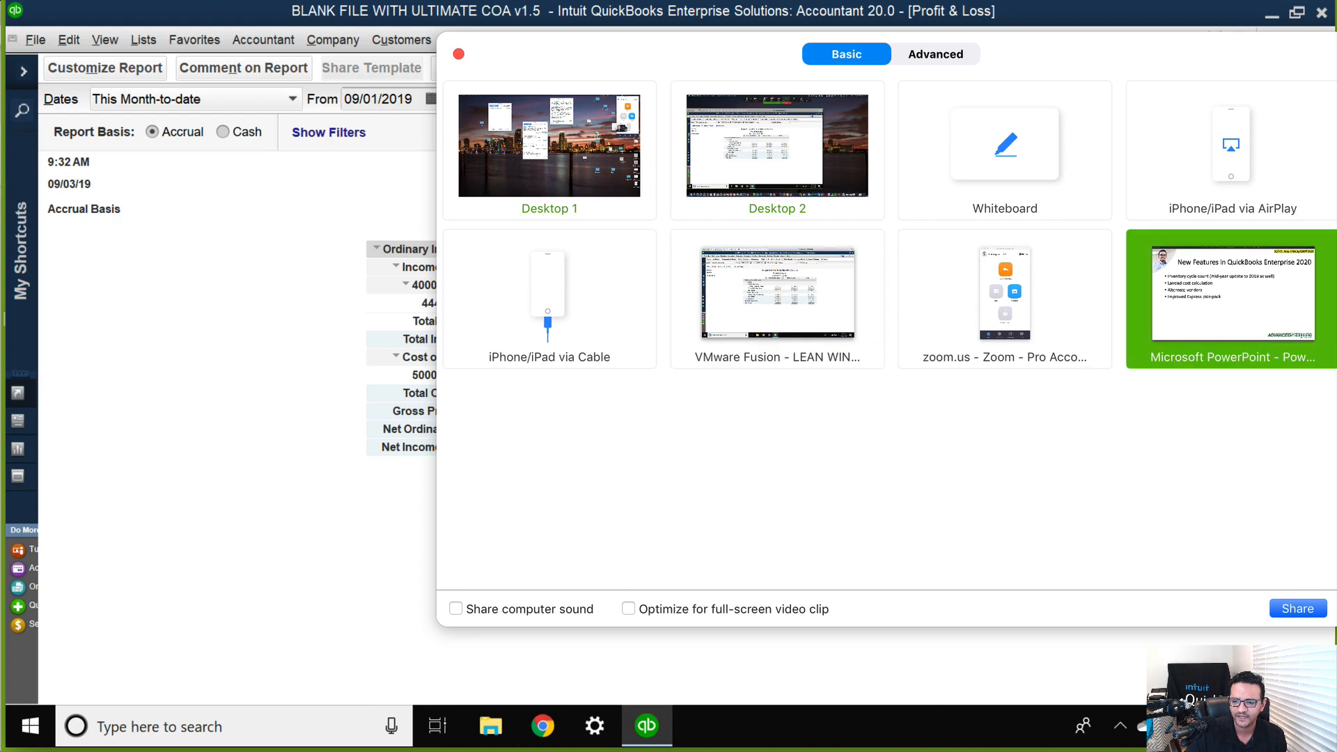
{"action": "left_click", "coordinate": [1289, 610]}
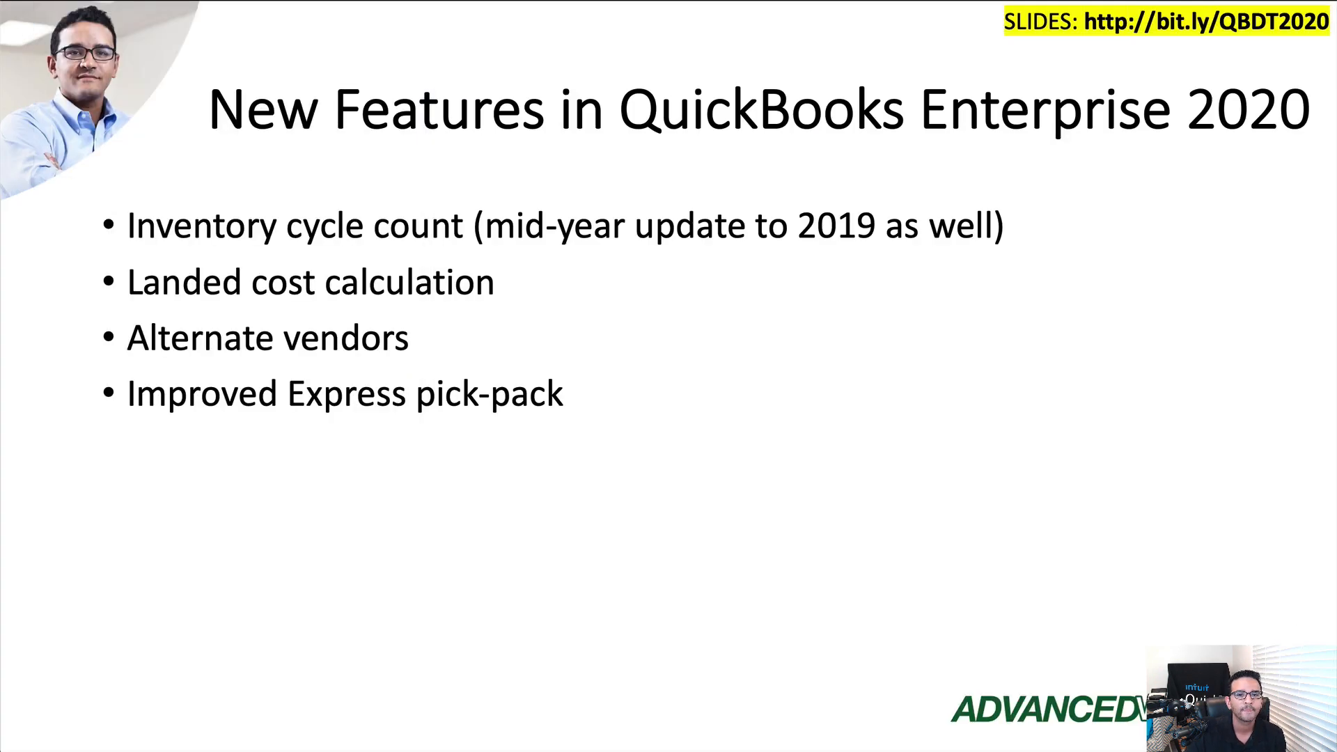
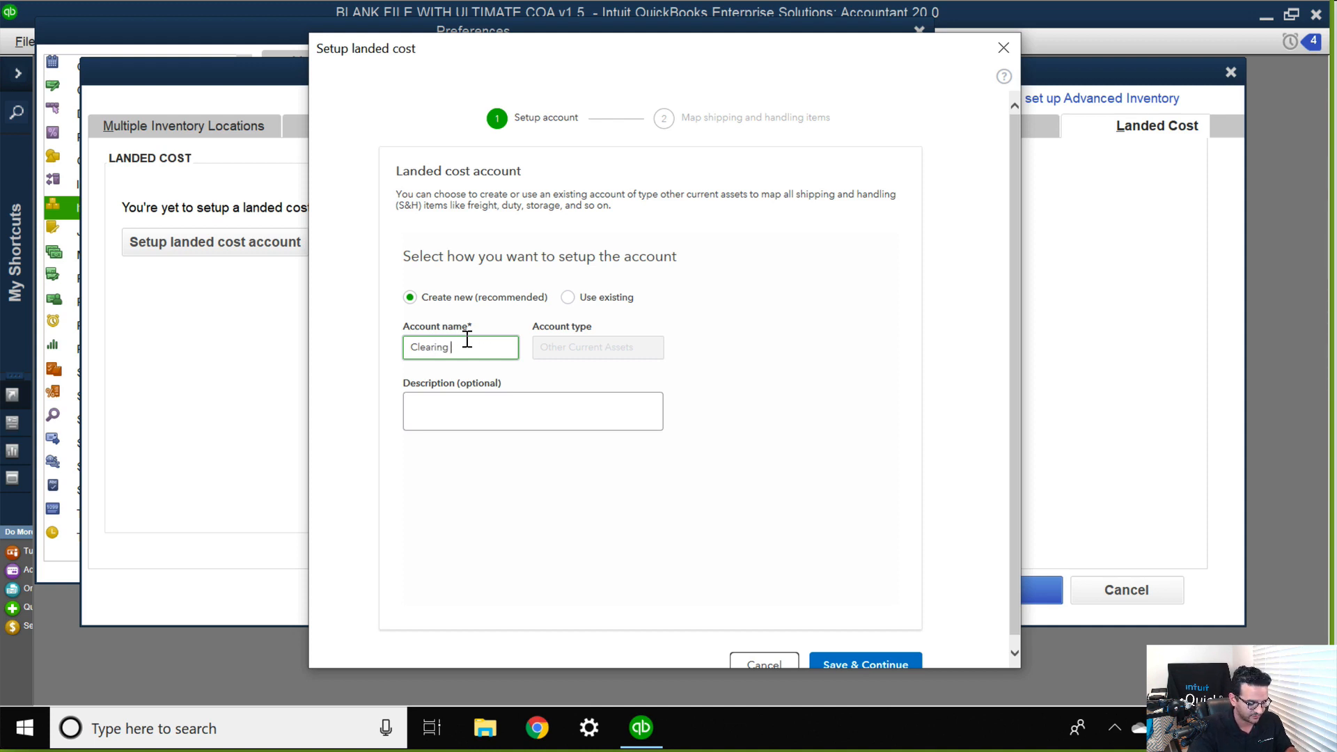
Name the new landed cost account Clearing Landed Cost Accounts, leave its description blank, and save it.
{"action": "type", "text": "Accounts"}
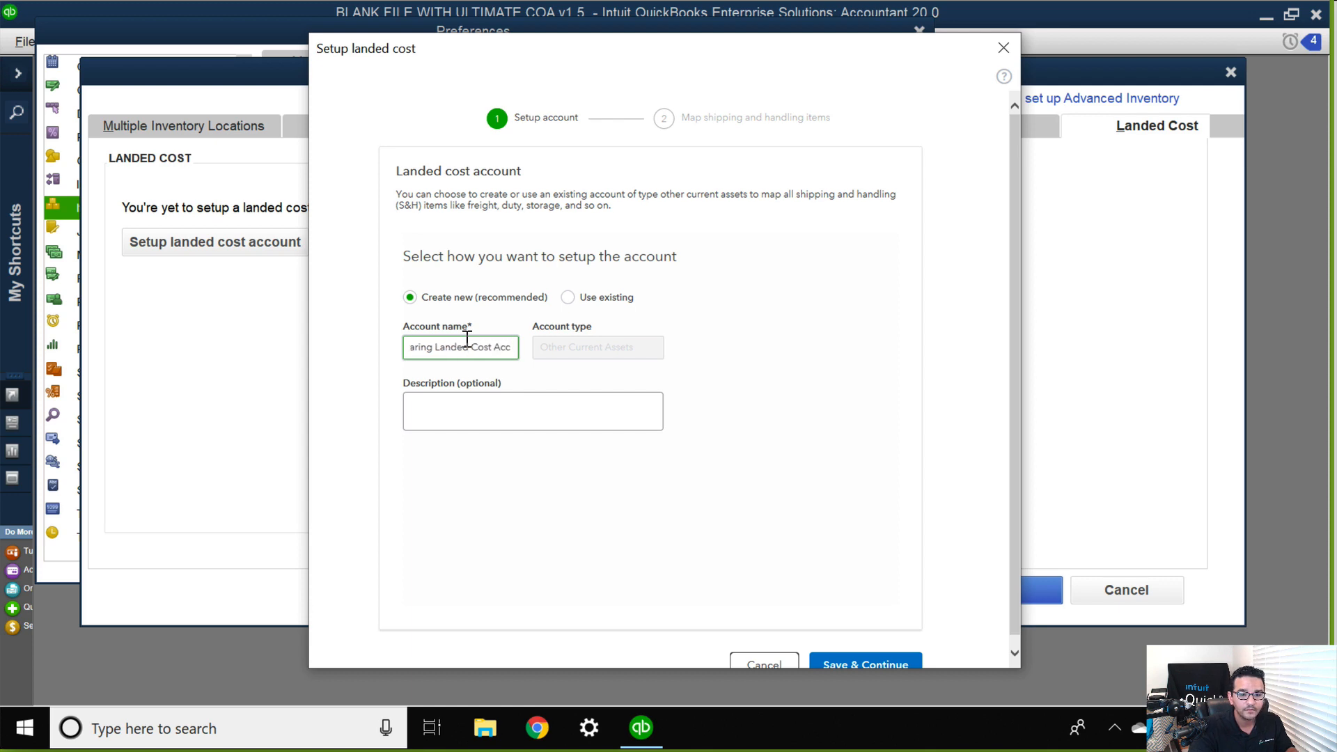
{"action": "key", "text": "Tab"}
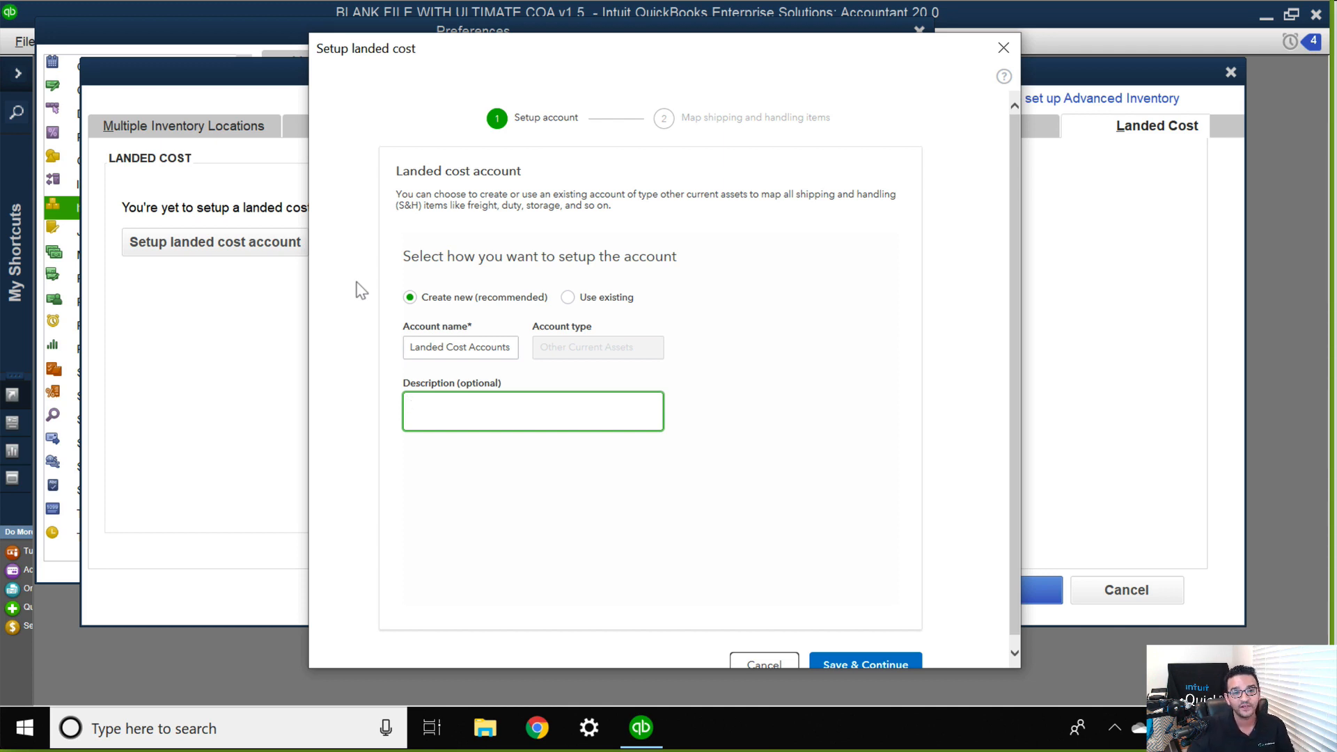
{"action": "scroll", "coordinate": [724, 446], "scroll_direction": "down", "scroll_amount": 1}
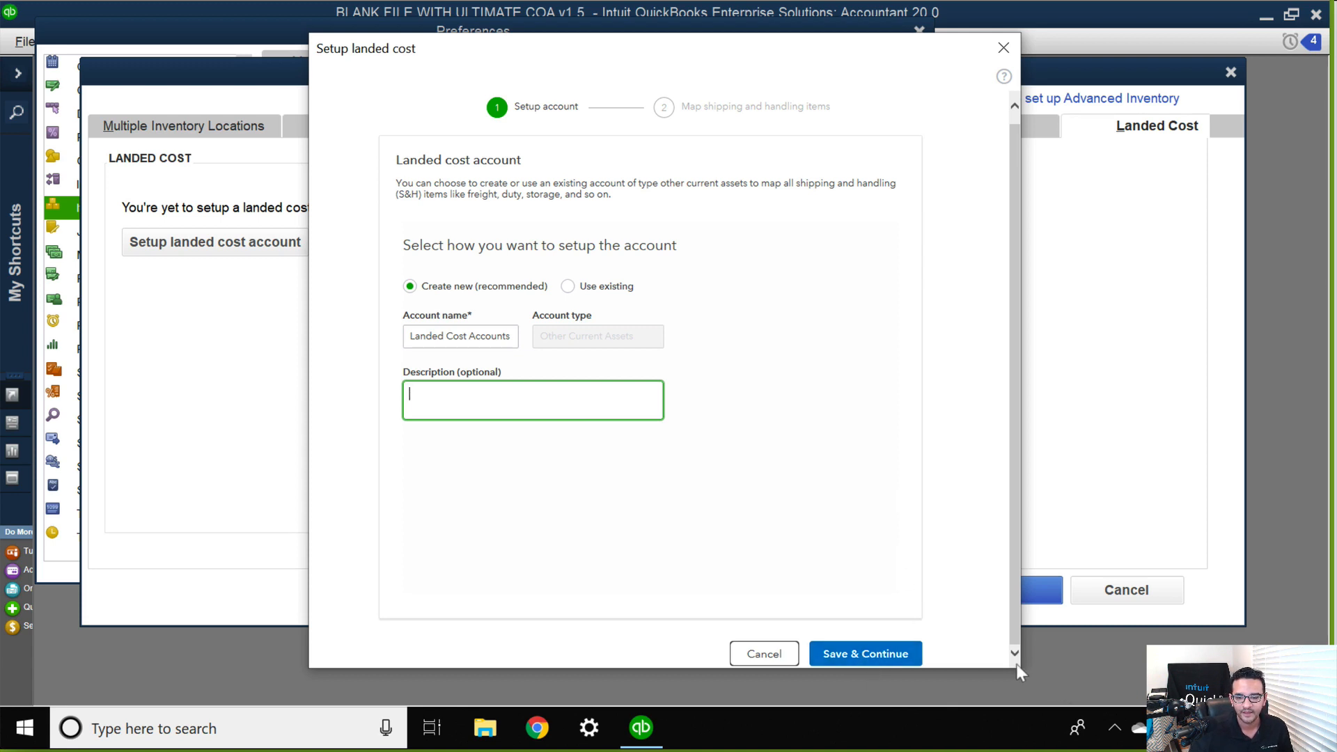
{"action": "left_click", "coordinate": [871, 653]}
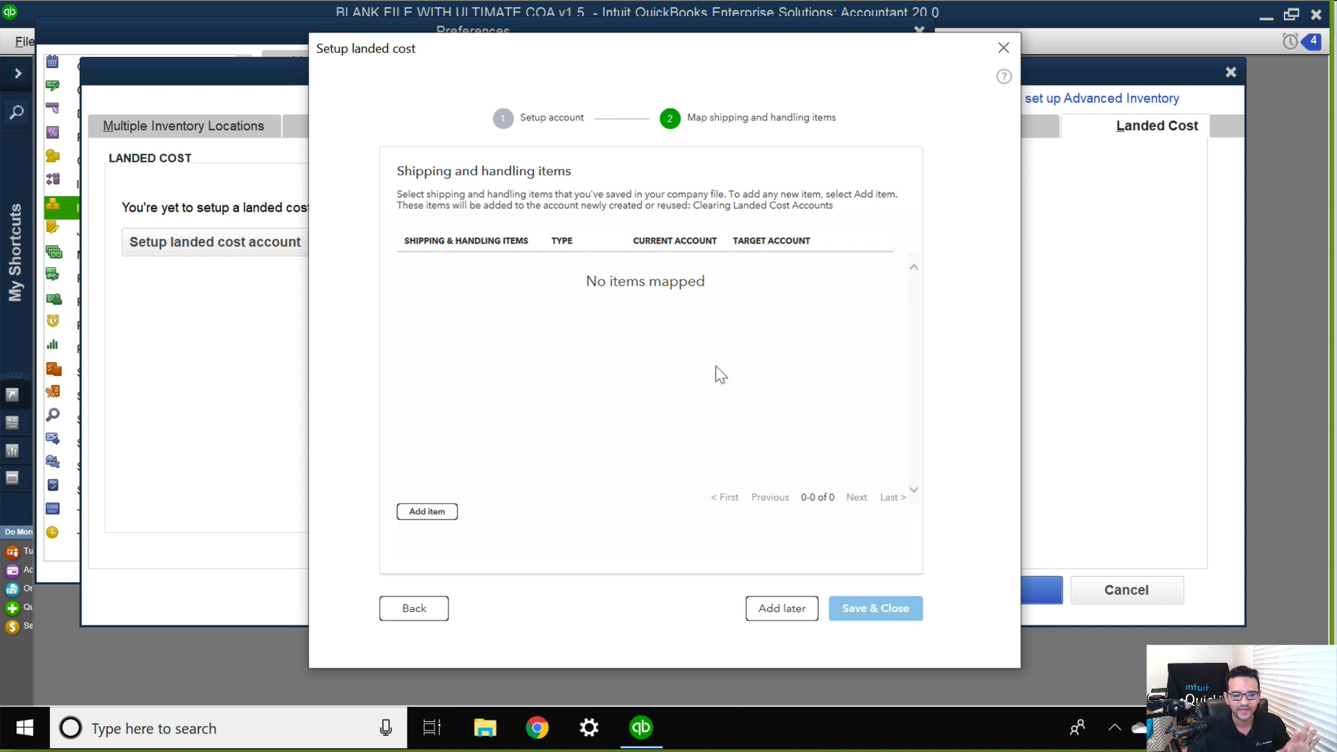
Postpone mapping shipping and handling items, finish the landed cost setup, and save the Advanced Inventory Settings and Preferences.
{"action": "left_click", "coordinate": [779, 608]}
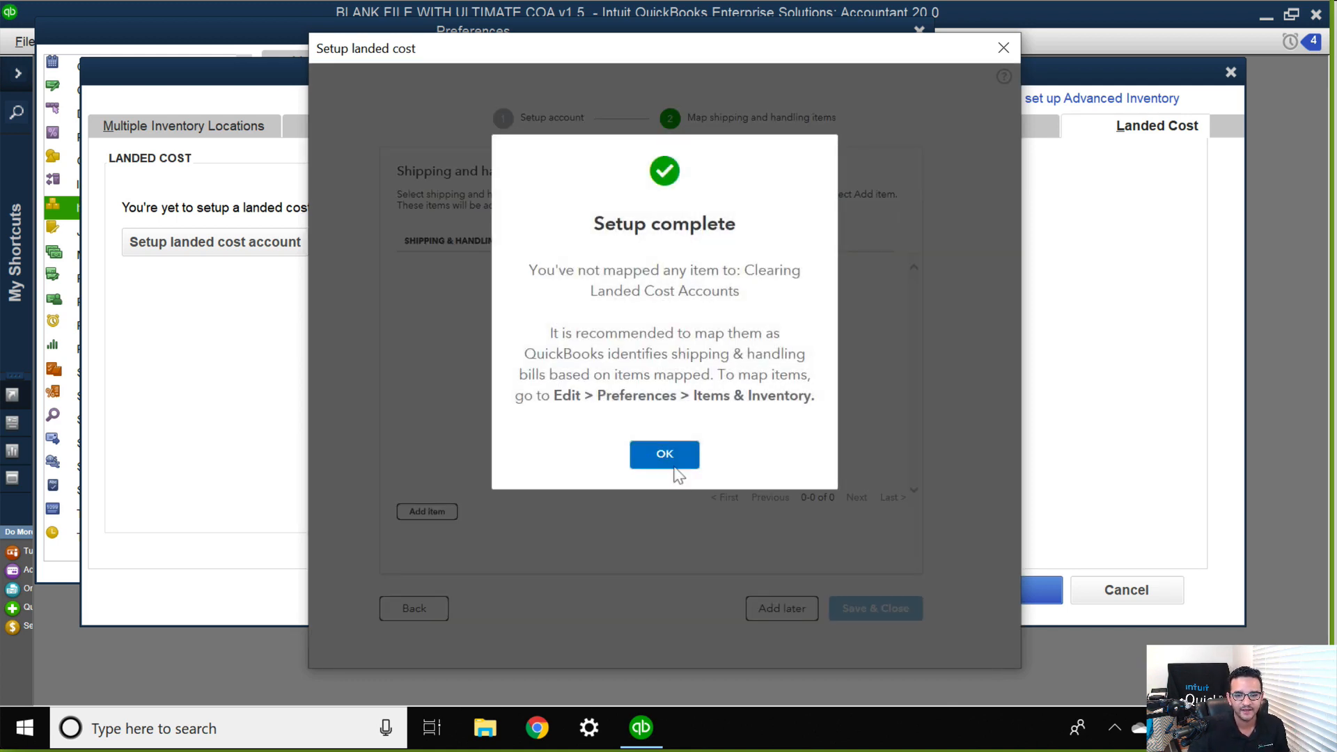
{"action": "left_click", "coordinate": [668, 463]}
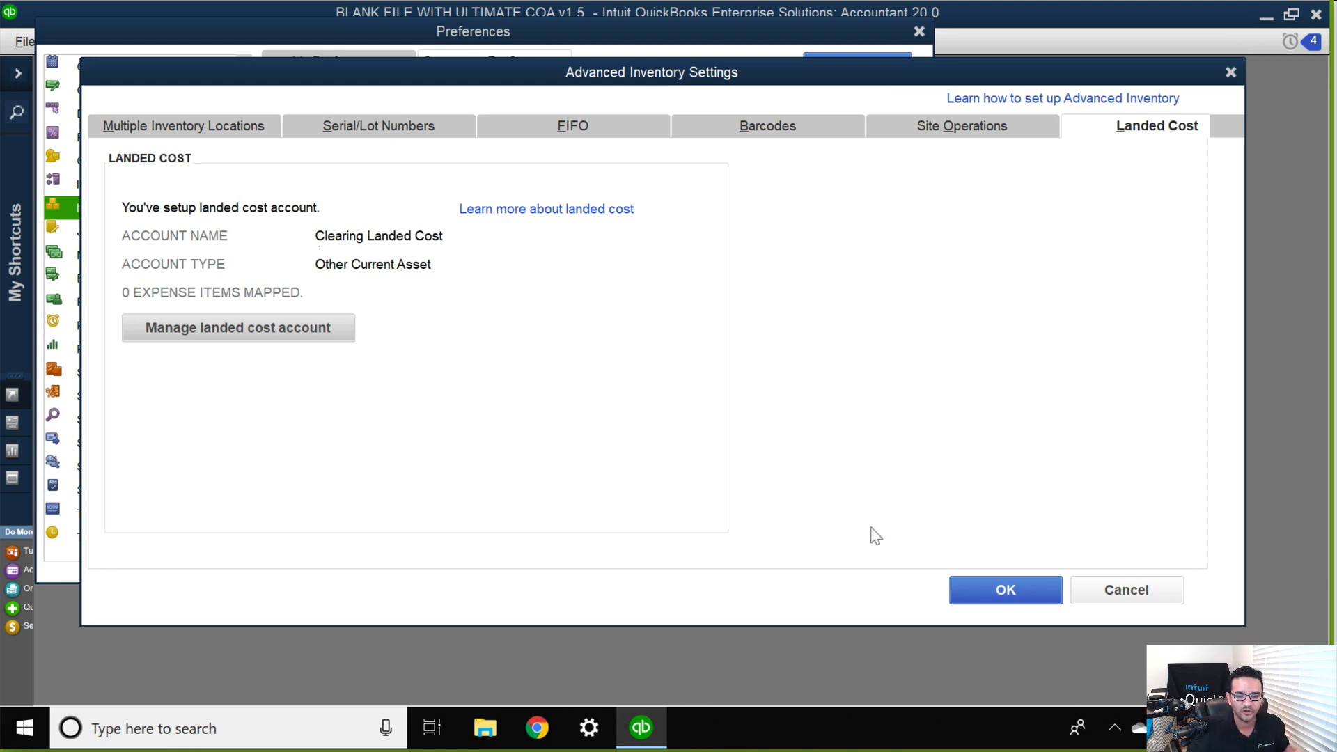
{"action": "left_click", "coordinate": [1003, 589]}
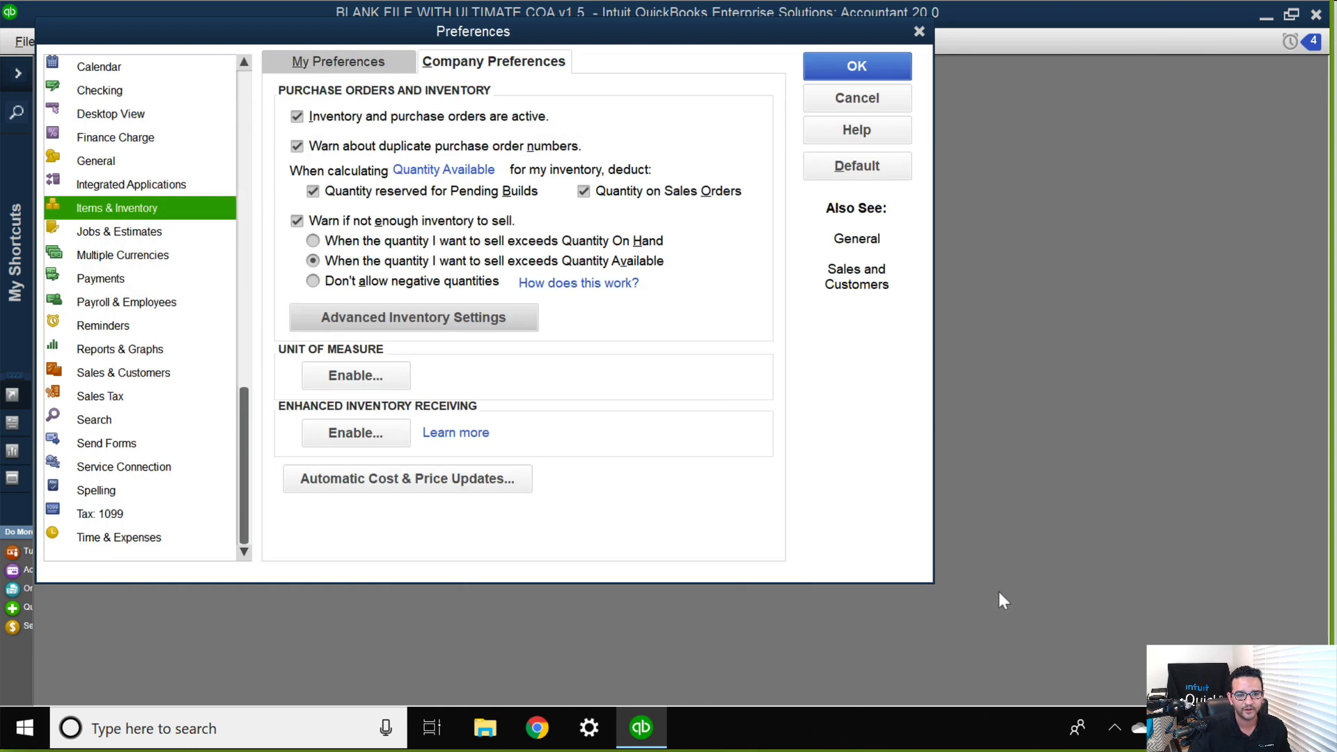
{"action": "left_click", "coordinate": [843, 77]}
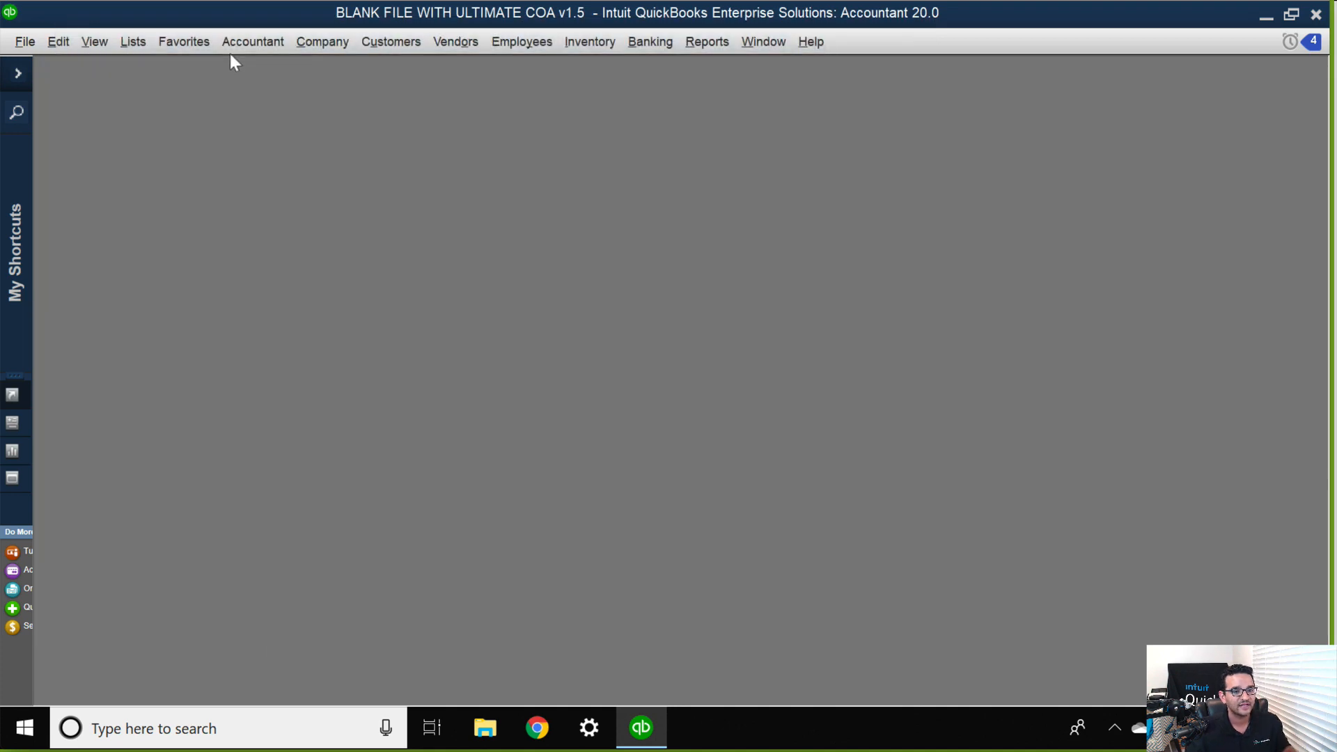
Open the Item List maximized and start a new Other Charge item named Shipping.
{"action": "left_click", "coordinate": [132, 41]}
{"action": "left_click", "coordinate": [152, 89]}
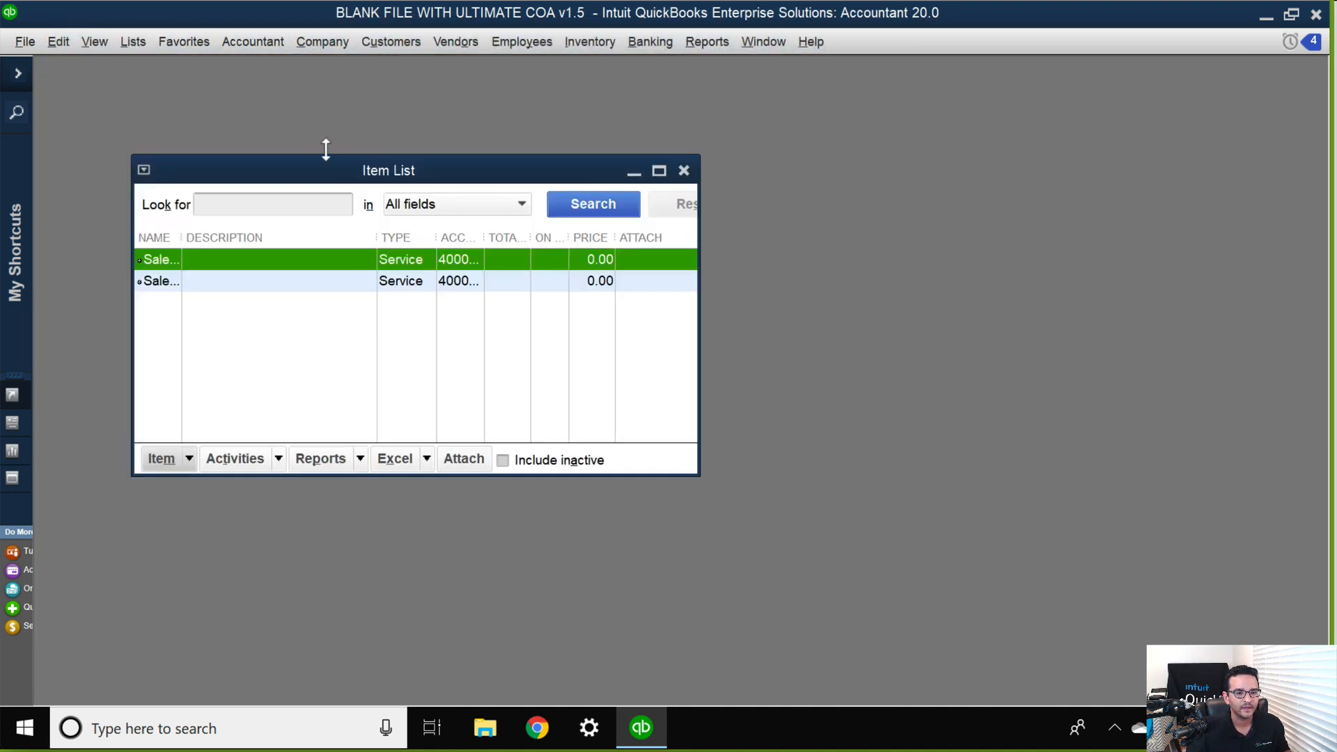
{"action": "double_click", "coordinate": [252, 174]}
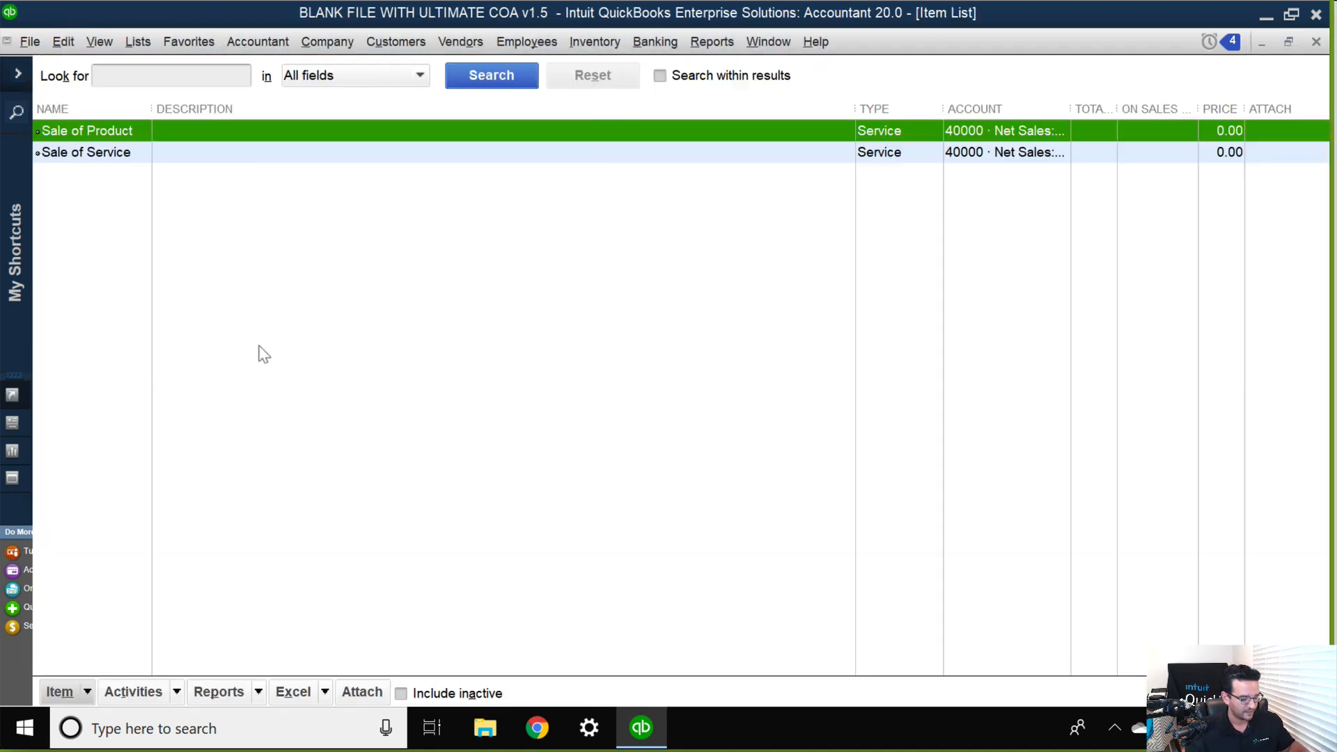
{"action": "key", "text": "ctrl+n"}
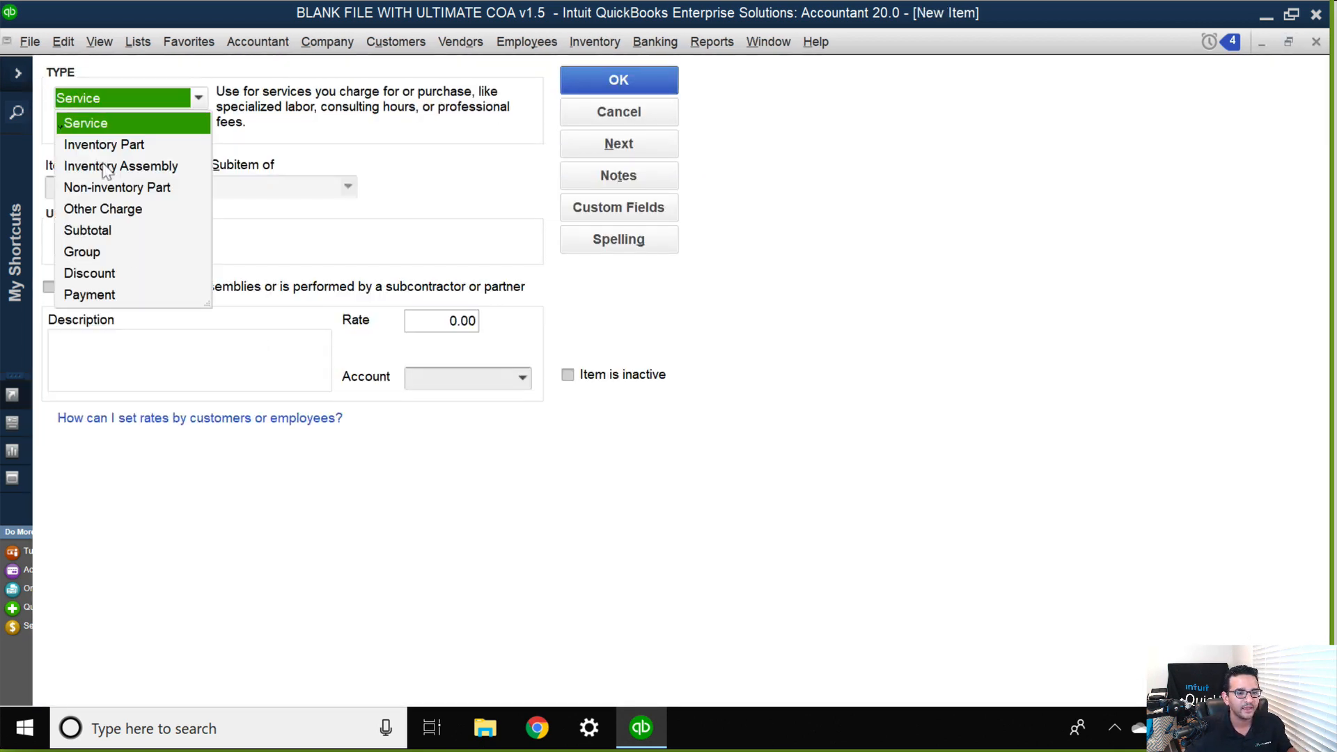
{"action": "left_click", "coordinate": [116, 210]}
{"action": "left_click", "coordinate": [94, 186]}
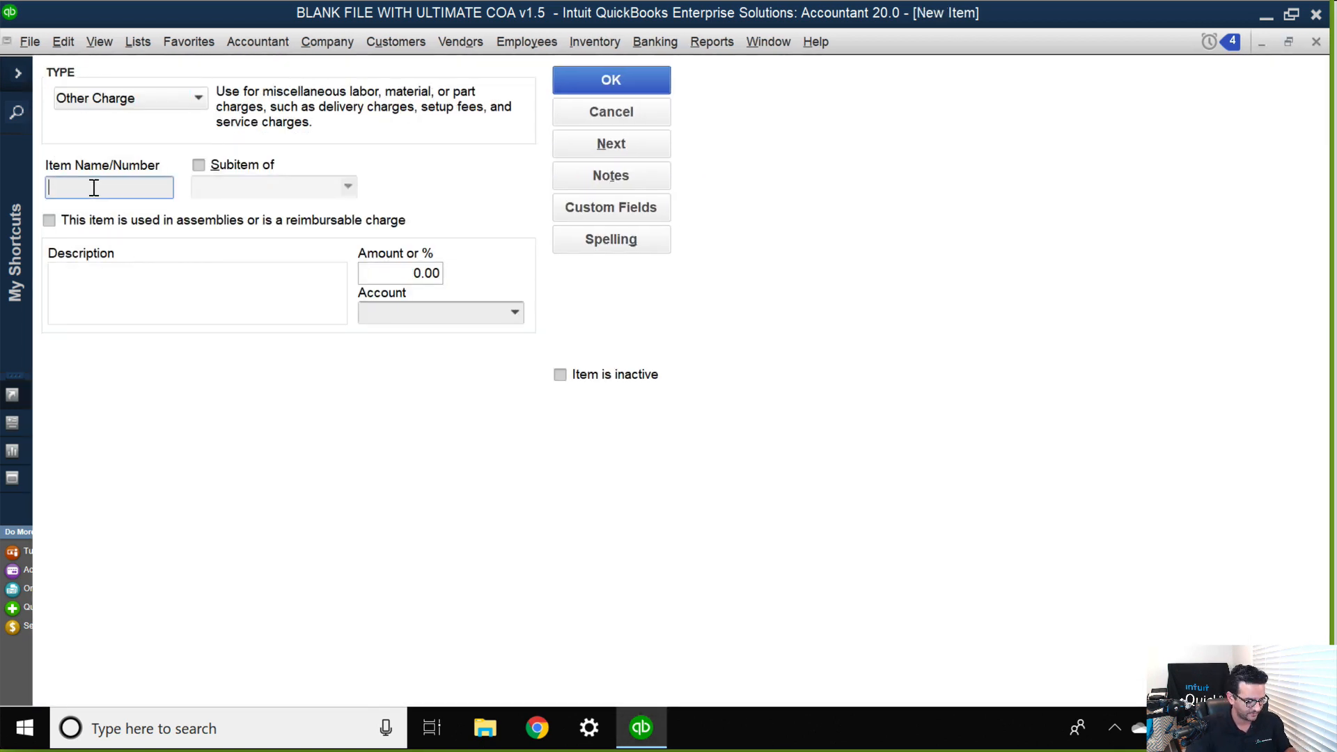
{"action": "type", "text": "Shipping"}
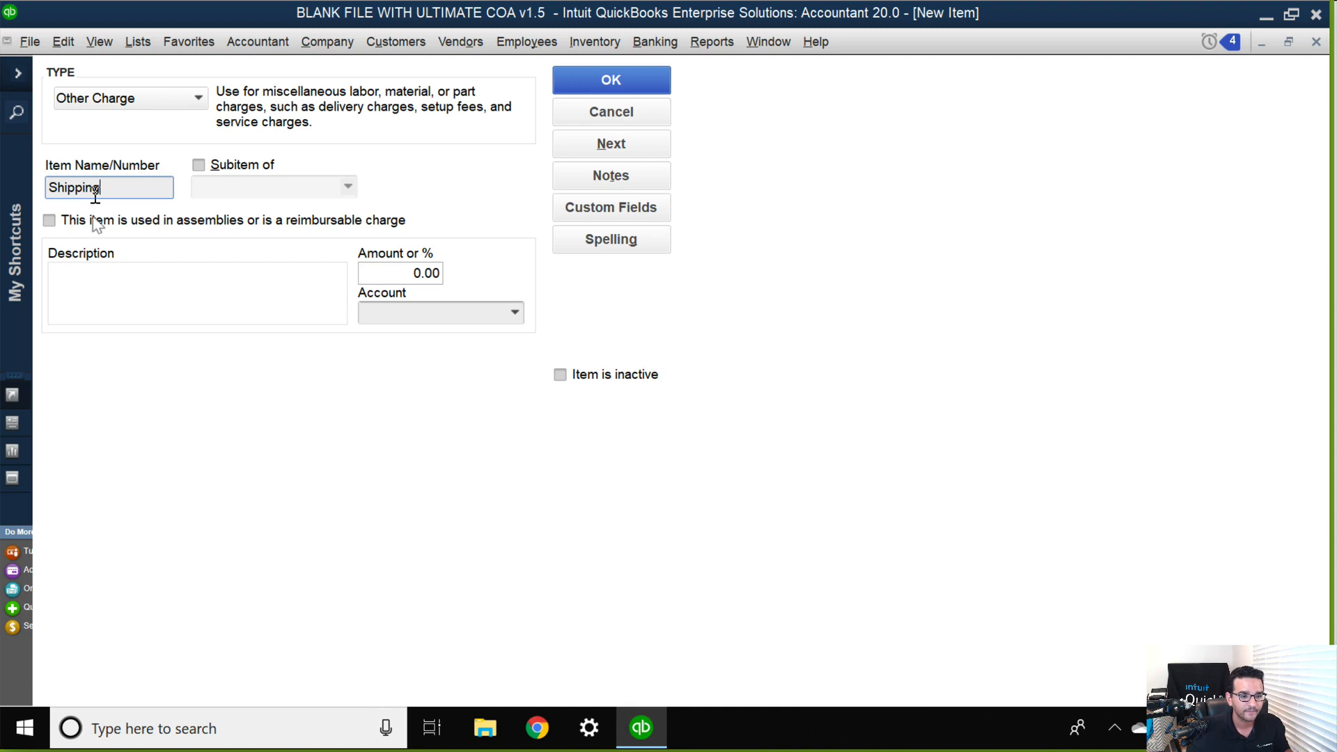
Mark Shipping as a reimbursable charge with expense account Clearing Landed Cost Accounts and income account 48900 Shipping and Delivery Income, and save it.
{"action": "left_click", "coordinate": [58, 220]}
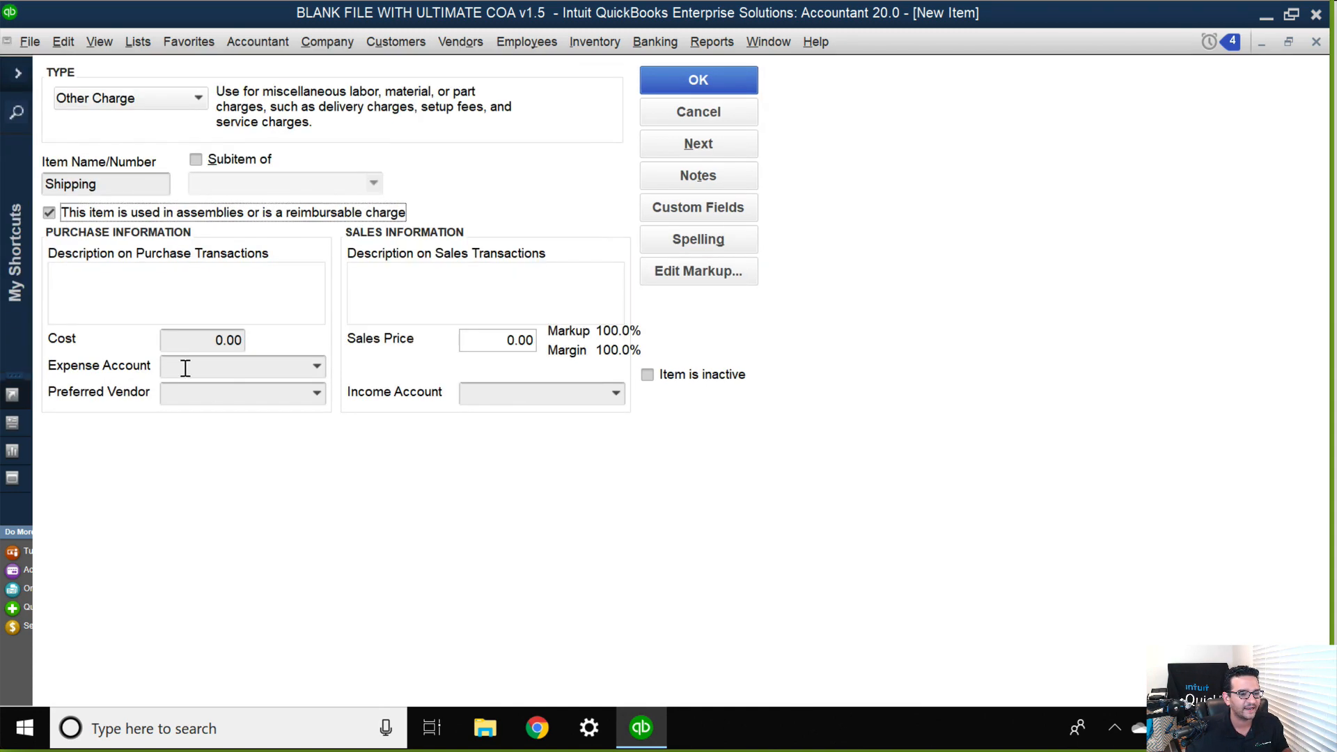
{"action": "left_click", "coordinate": [225, 369]}
{"action": "type", "text": "cl"}
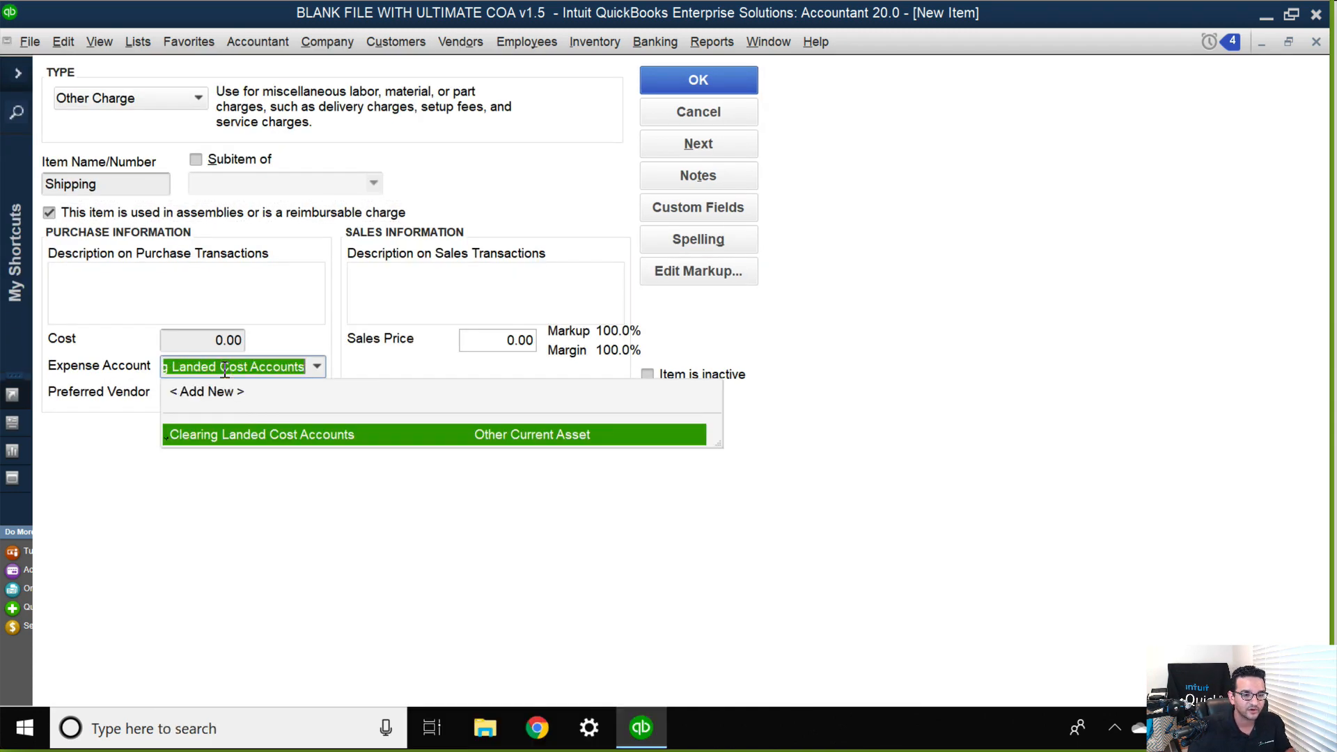
{"action": "left_click", "coordinate": [240, 431]}
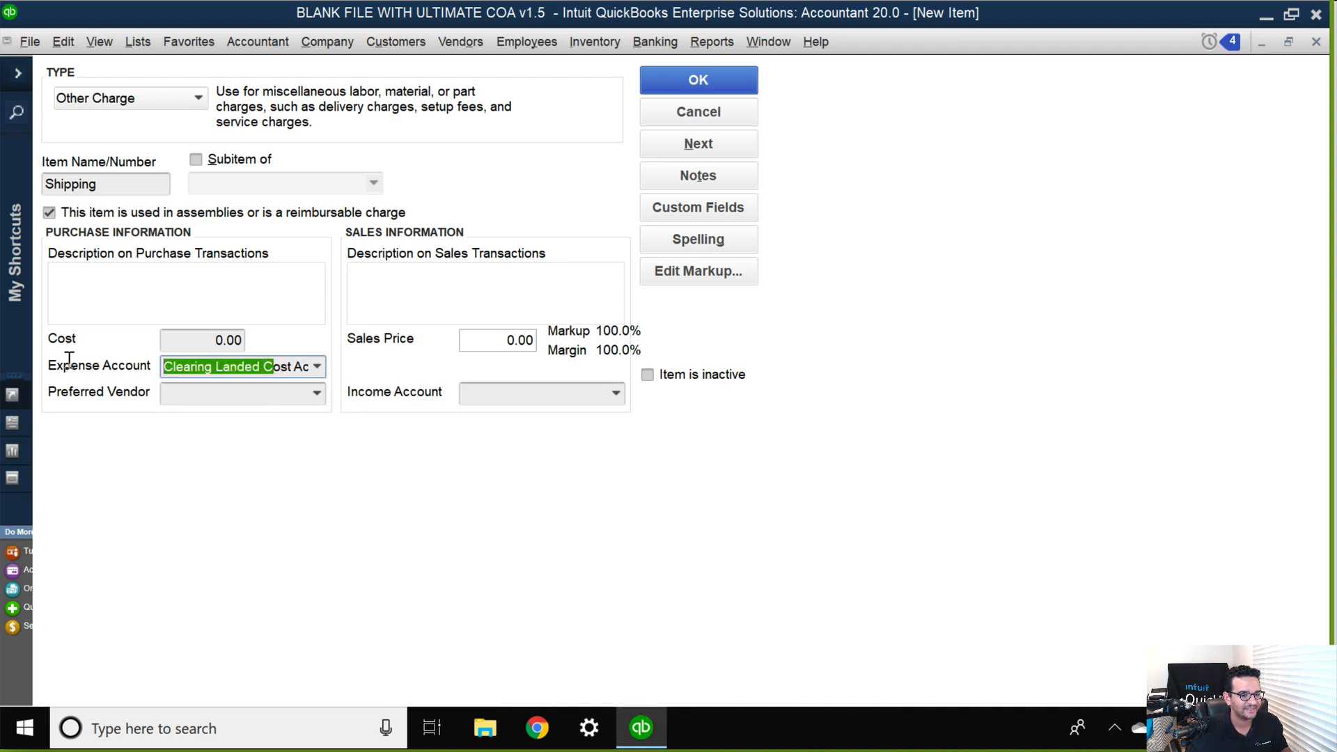
{"action": "left_click", "coordinate": [513, 400]}
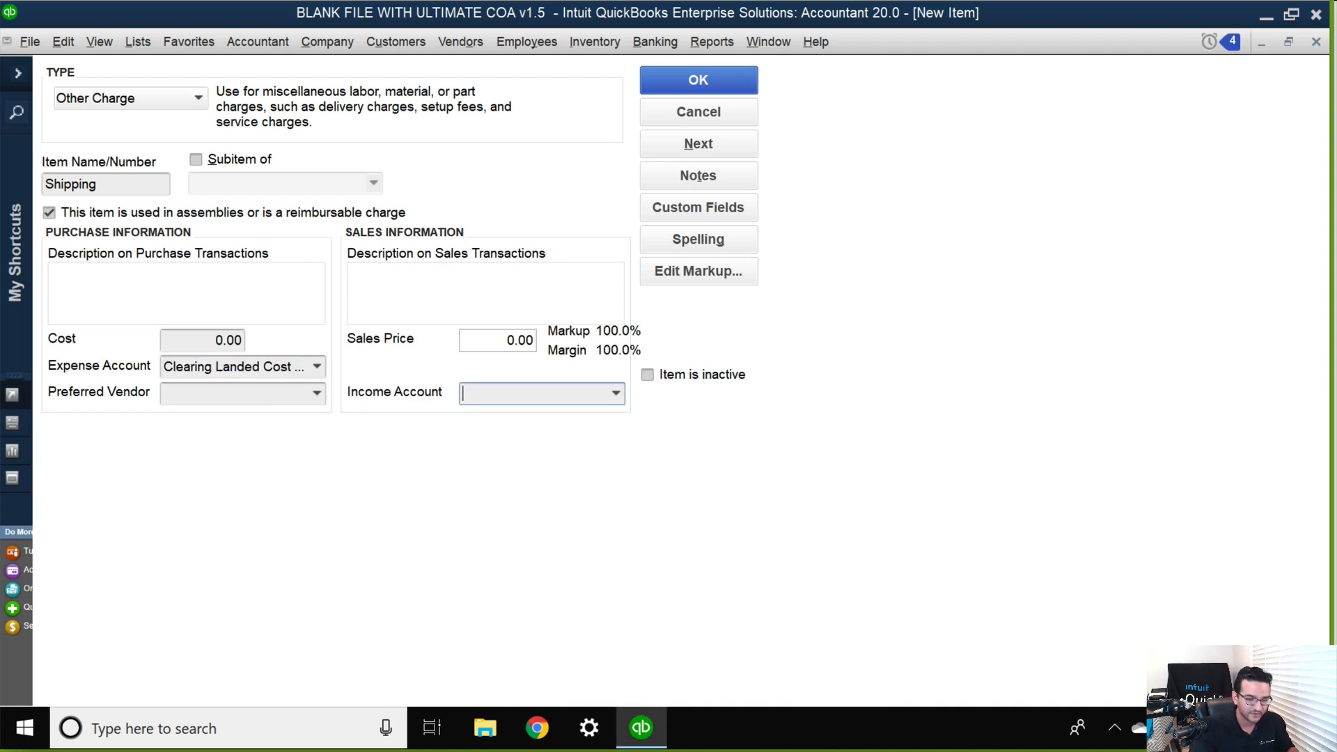
{"action": "type", "text": "s Tax Payable"}
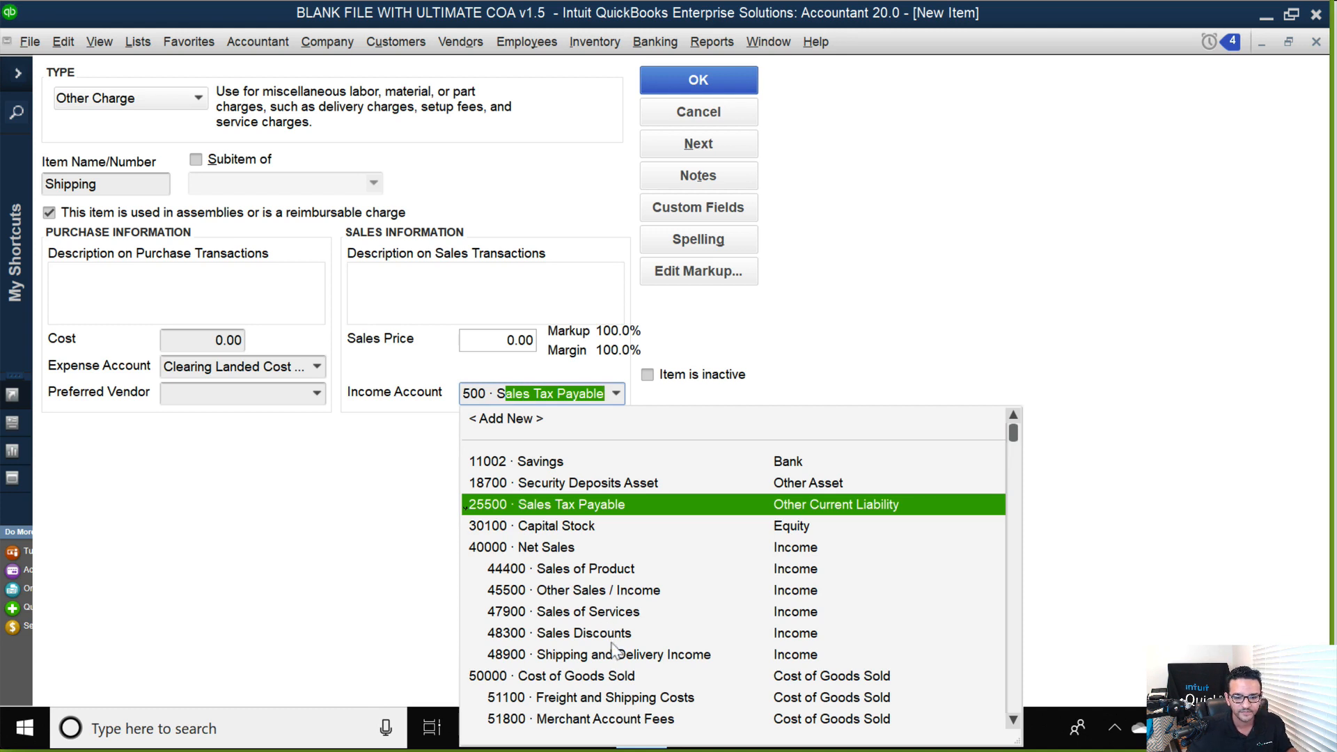
{"action": "left_click", "coordinate": [613, 653]}
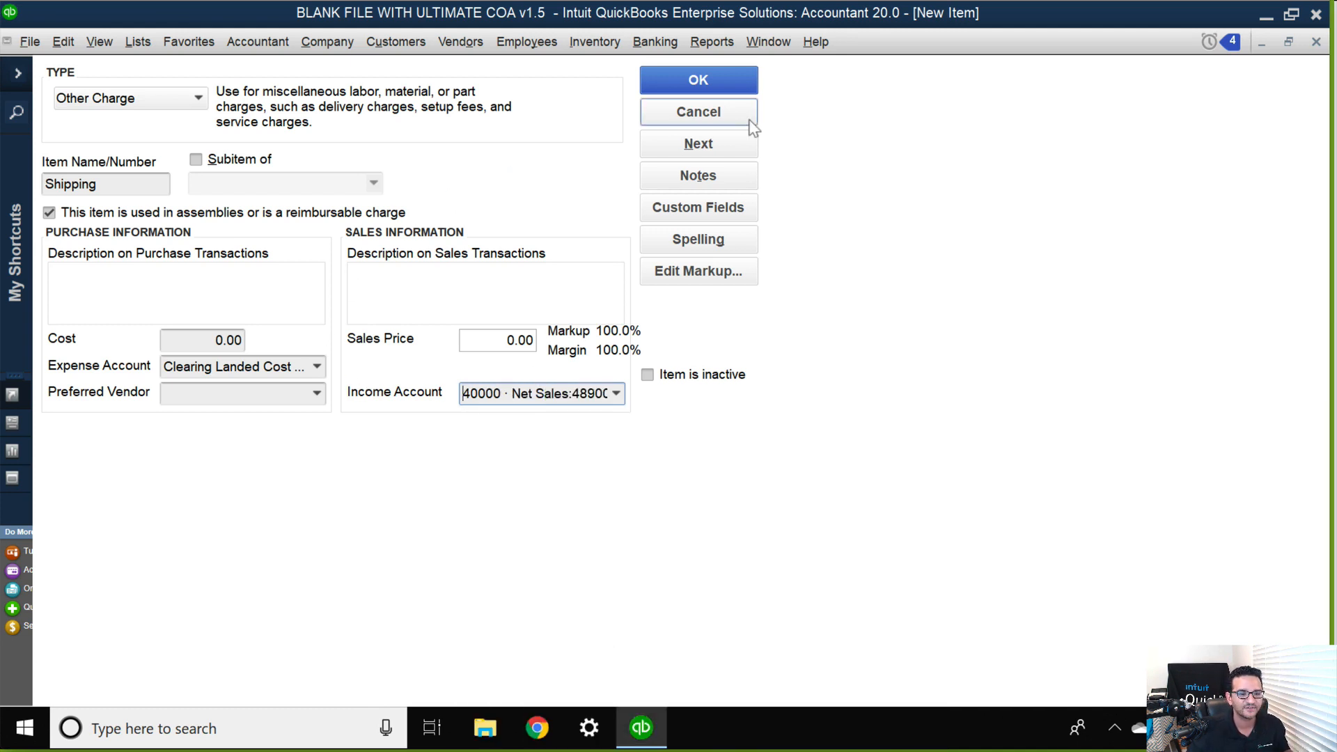
{"action": "left_click", "coordinate": [715, 85]}
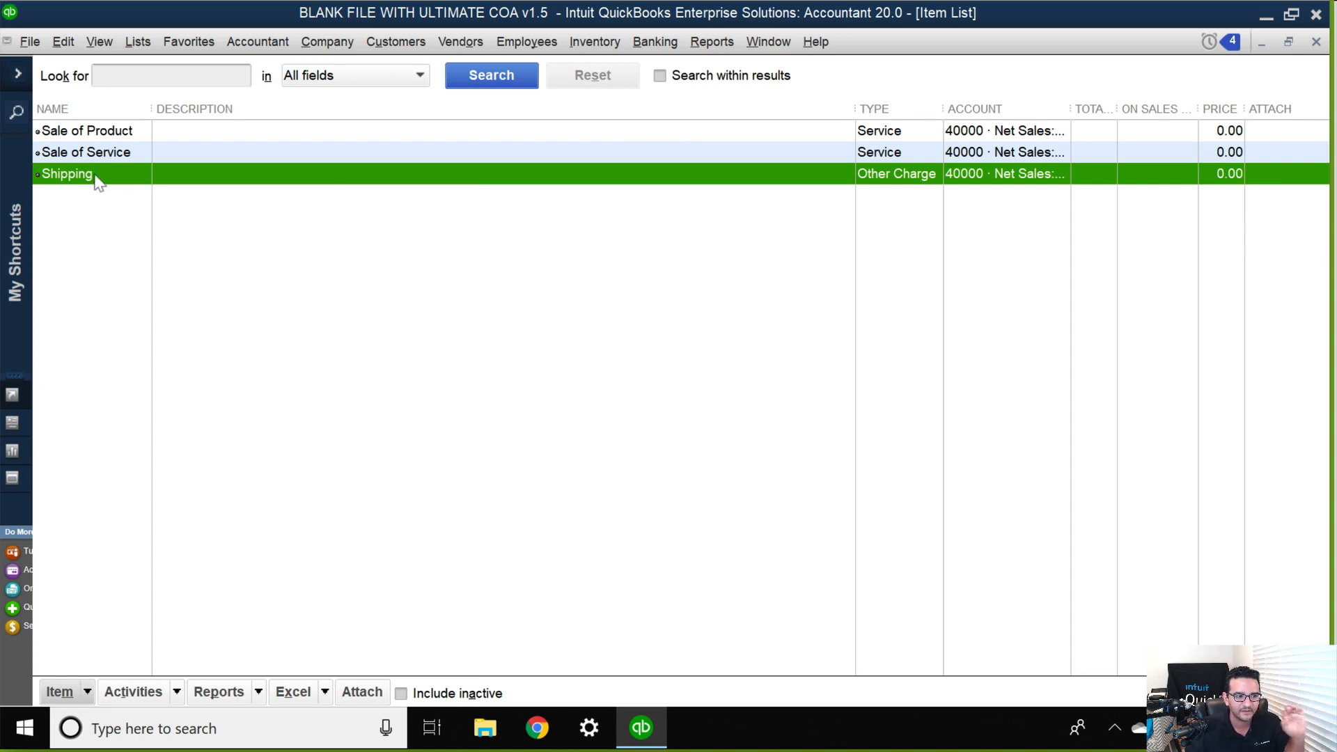
Duplicate the Shipping item under the name Customs/Duties and copy its expense account name.
{"action": "right_click", "coordinate": [93, 176]}
{"action": "left_click", "coordinate": [170, 265]}
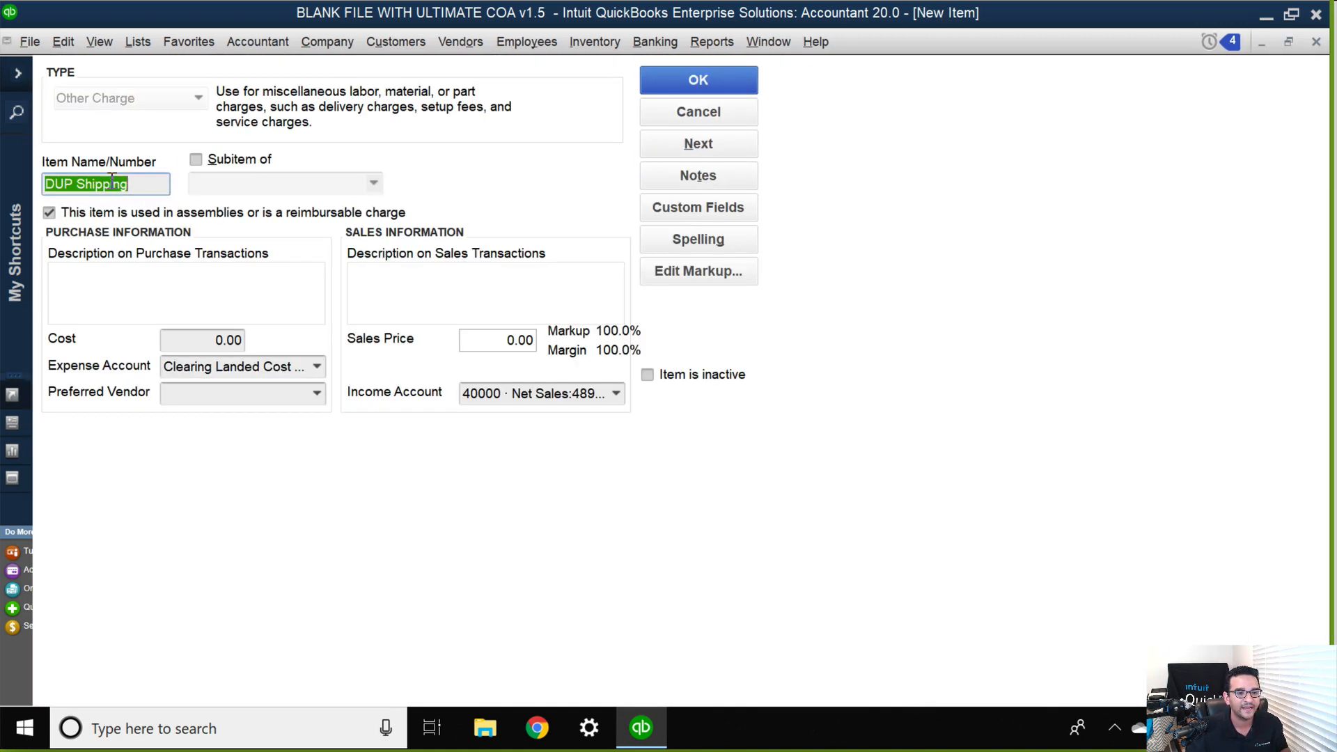
{"action": "type", "text": "Customs/Duties"}
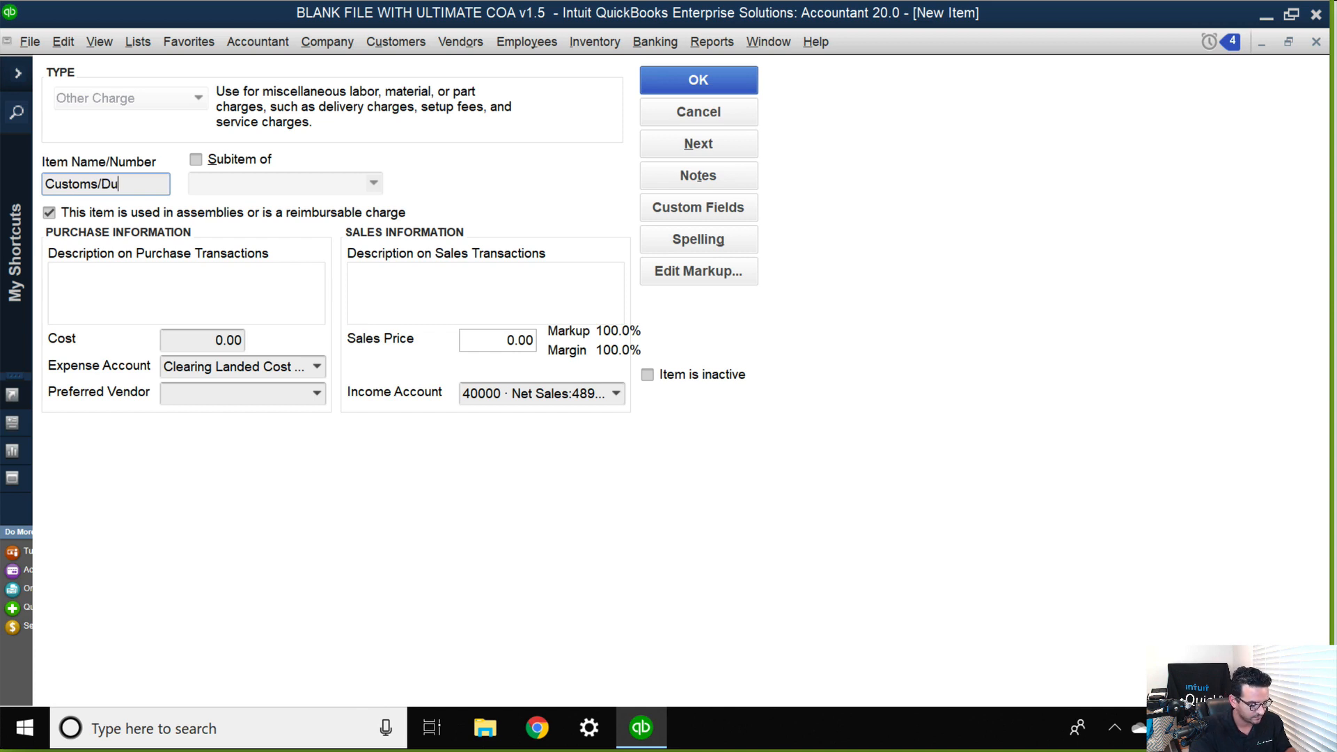
{"action": "left_click", "coordinate": [224, 369]}
{"action": "left_click_drag", "start_coordinate": [301, 372], "coordinate": [98, 378]}
{"action": "key", "text": "ctrl+c"}
{"action": "left_click_drag", "start_coordinate": [184, 363], "coordinate": [420, 379]}
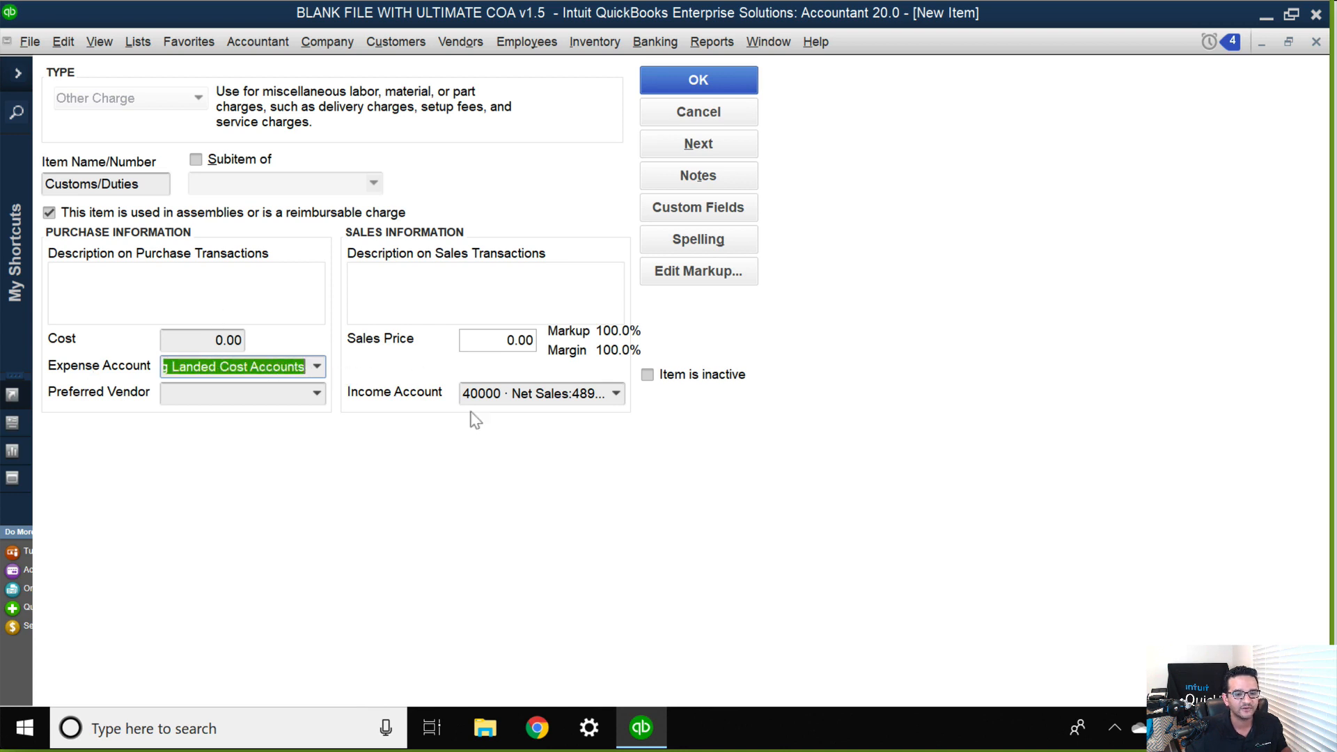
Turn off the reimbursable charge option for Customs/Duties, set its account to Clearing Landed Cost Accounts, and save the item.
{"action": "left_click", "coordinate": [93, 213]}
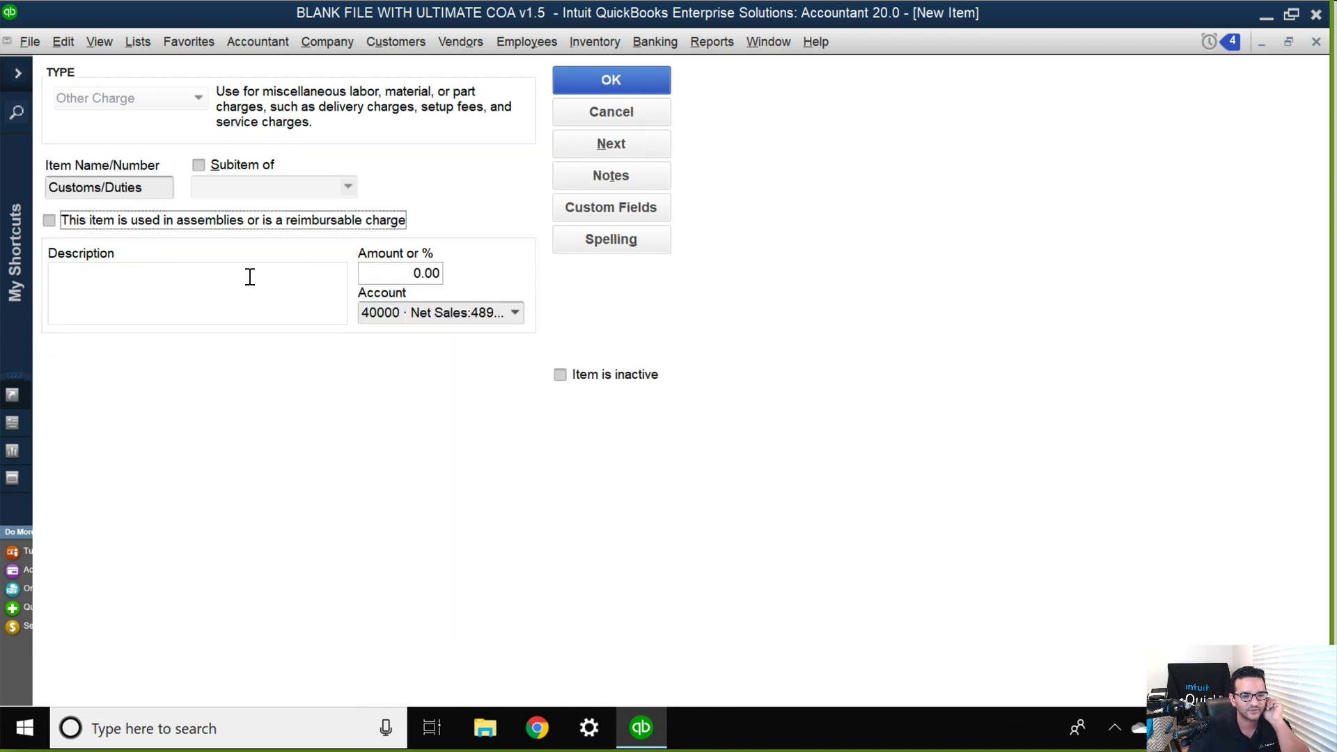
{"action": "left_click", "coordinate": [516, 313]}
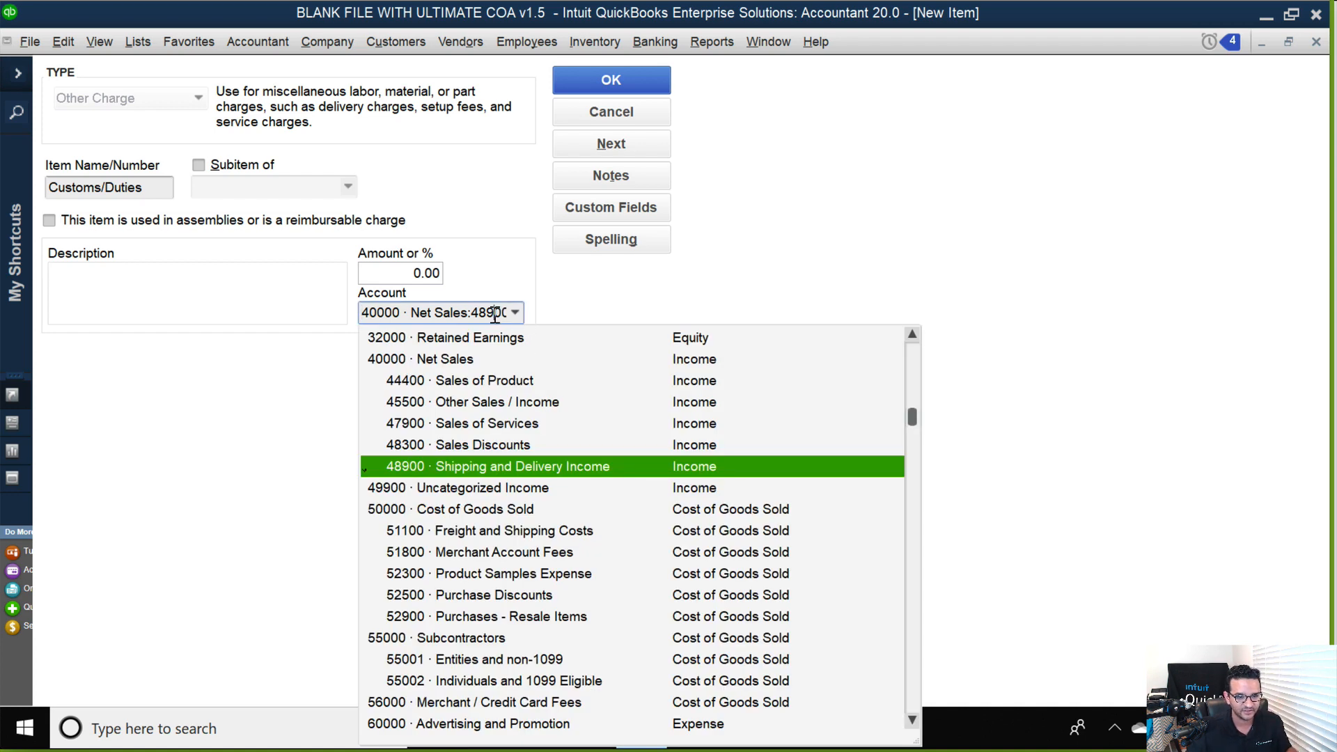
{"action": "left_click_drag", "start_coordinate": [364, 315], "coordinate": [805, 319]}
{"action": "key", "text": "ctrl+v"}
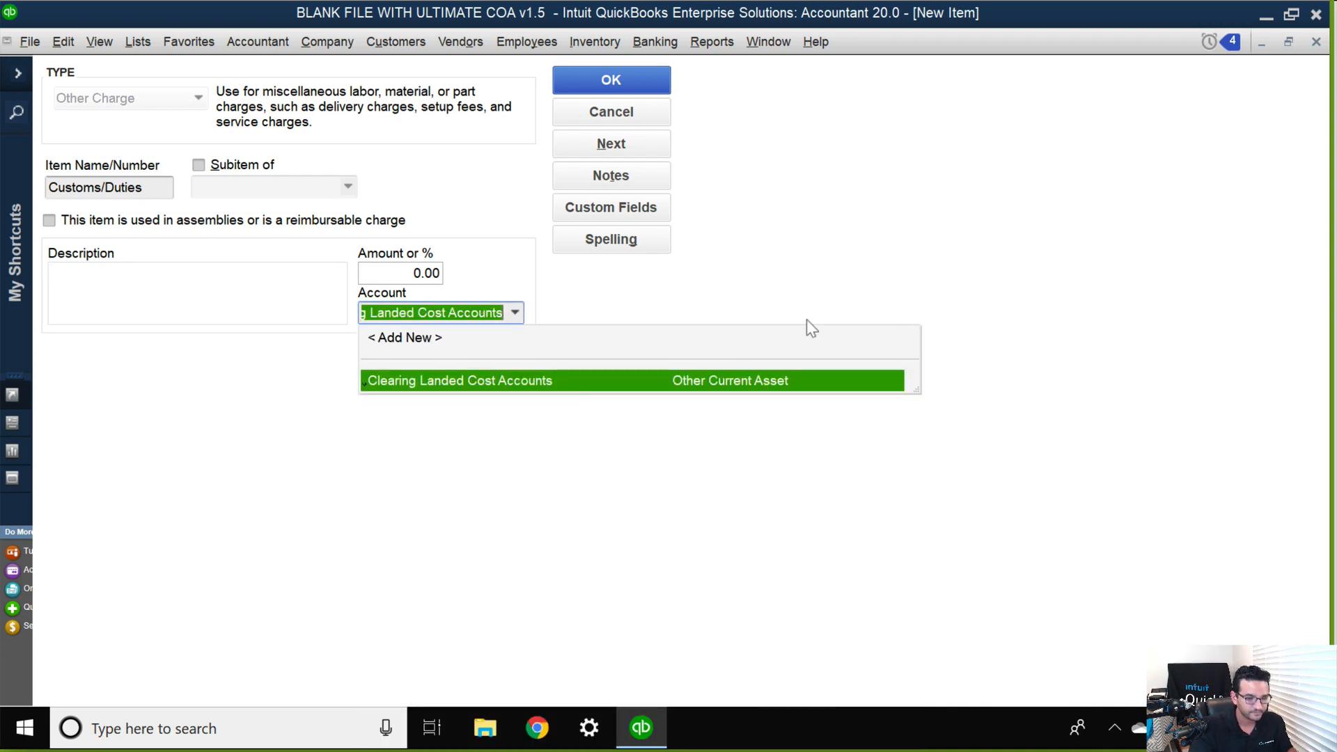
{"action": "key", "text": "Tab"}
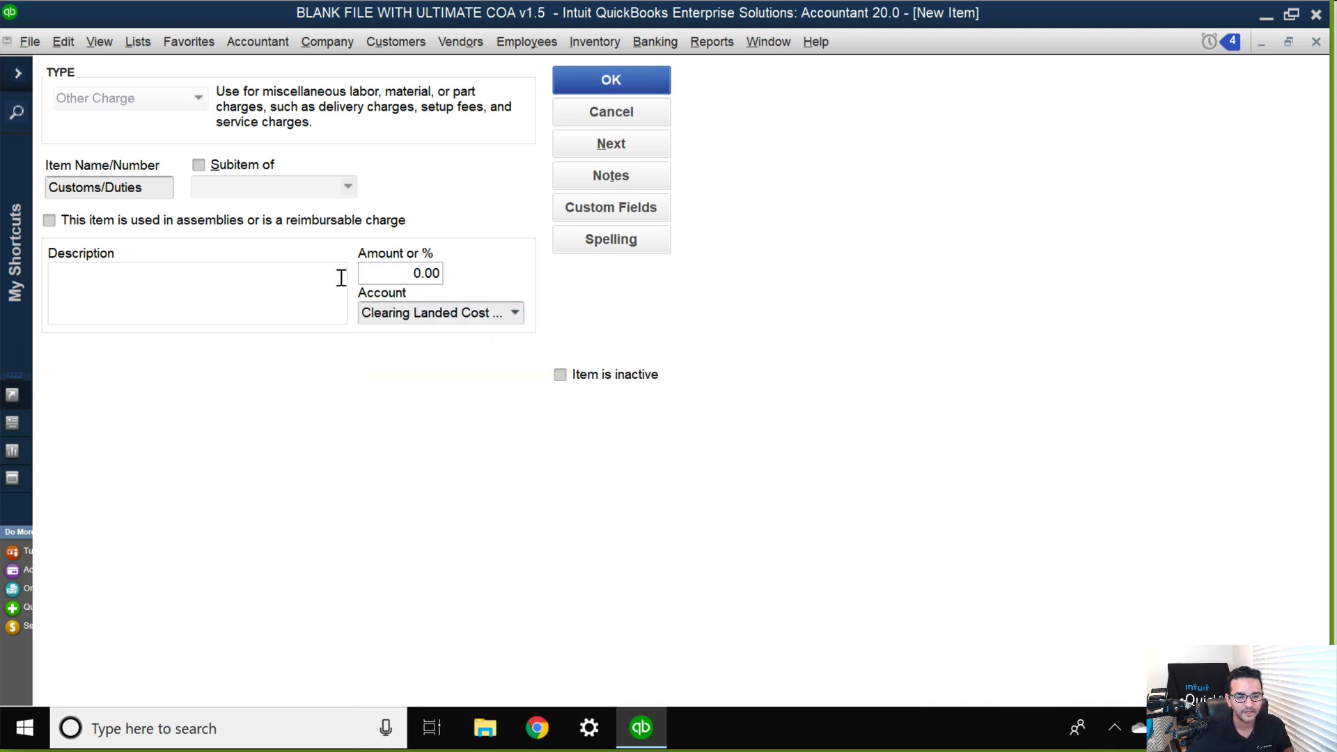
{"action": "left_click", "coordinate": [610, 78]}
Create an Other Charge item named Insurance with account Clearing Landed Cost Accounts, and slightly widen the Item List's Name column.
{"action": "left_click", "coordinate": [78, 691]}
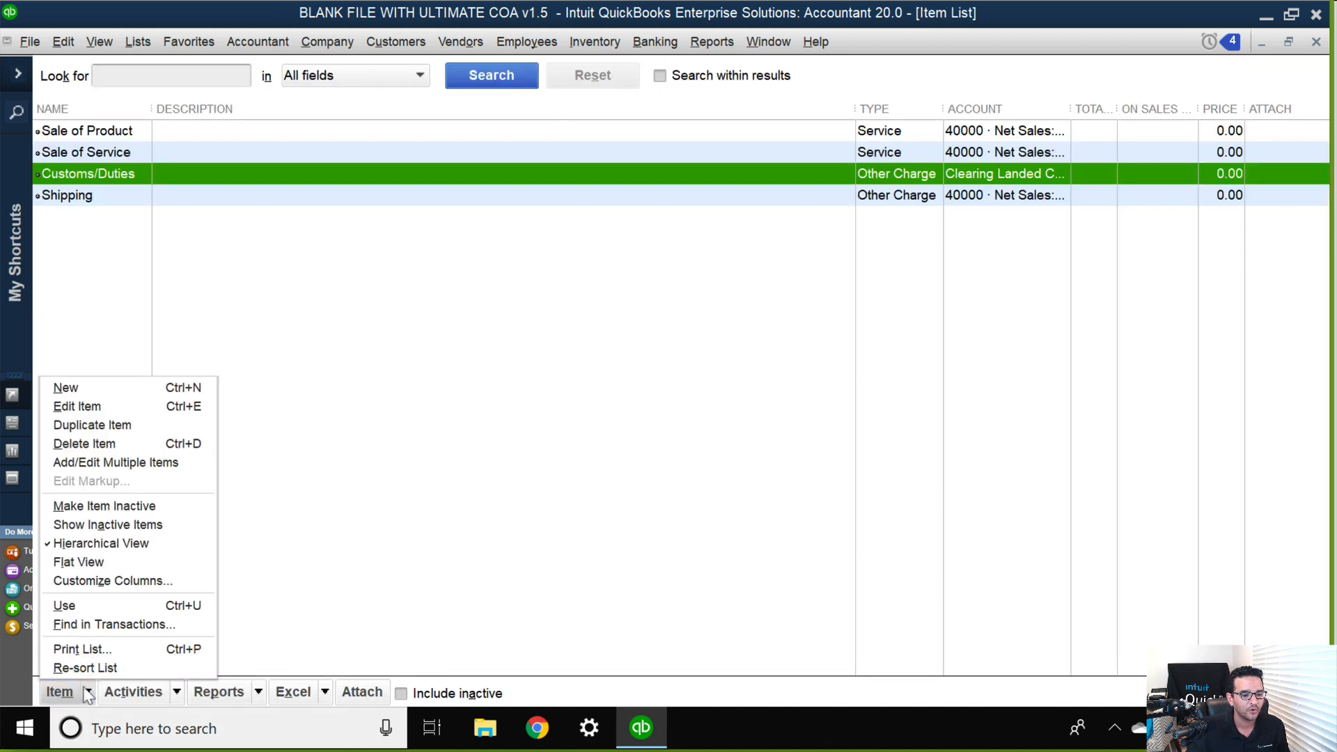
{"action": "left_click", "coordinate": [69, 387]}
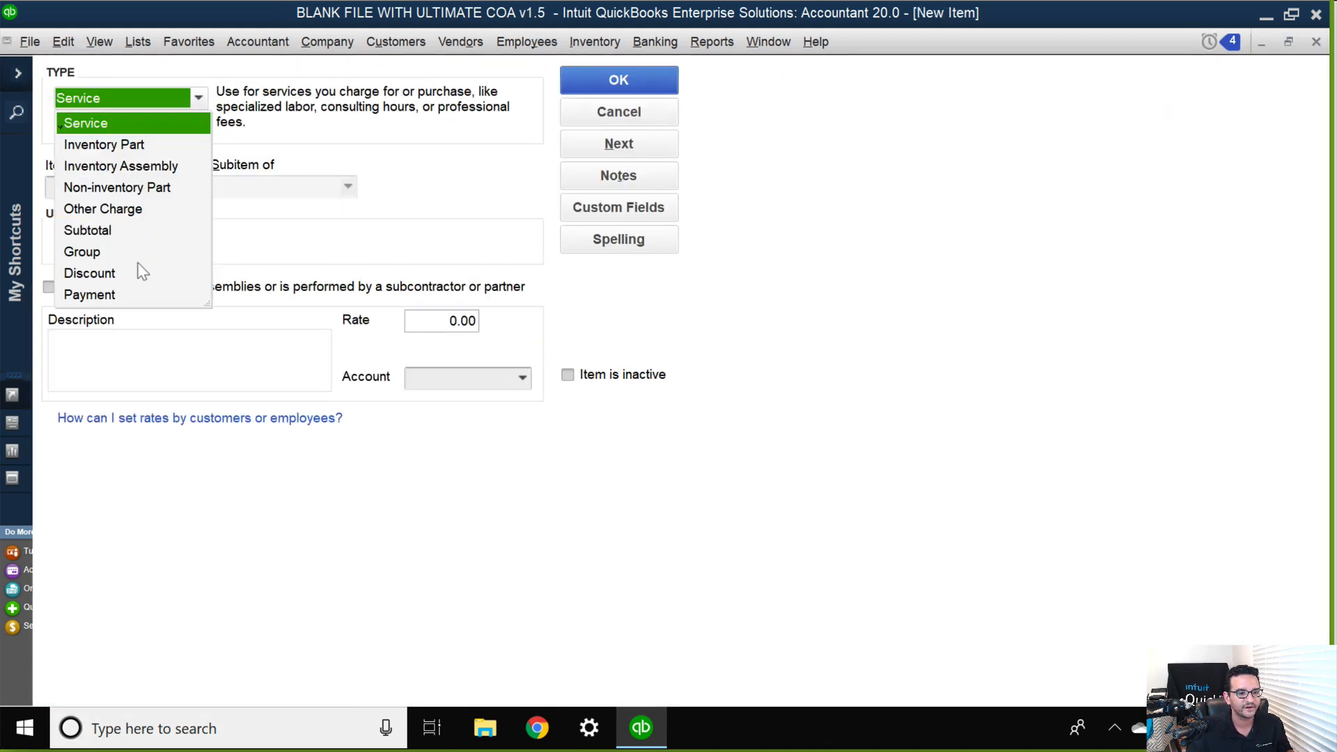
{"action": "left_click", "coordinate": [133, 210]}
{"action": "type", "text": "Insurance"}
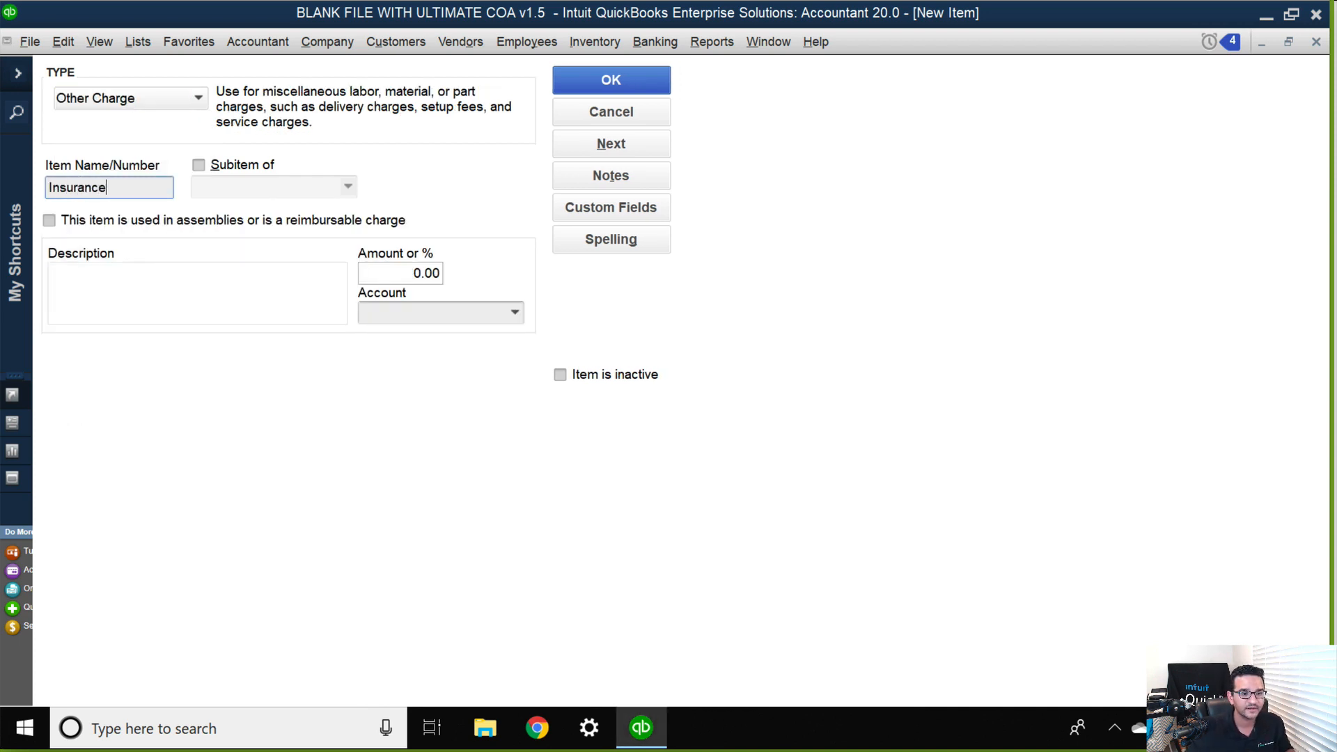
{"action": "left_click", "coordinate": [414, 312]}
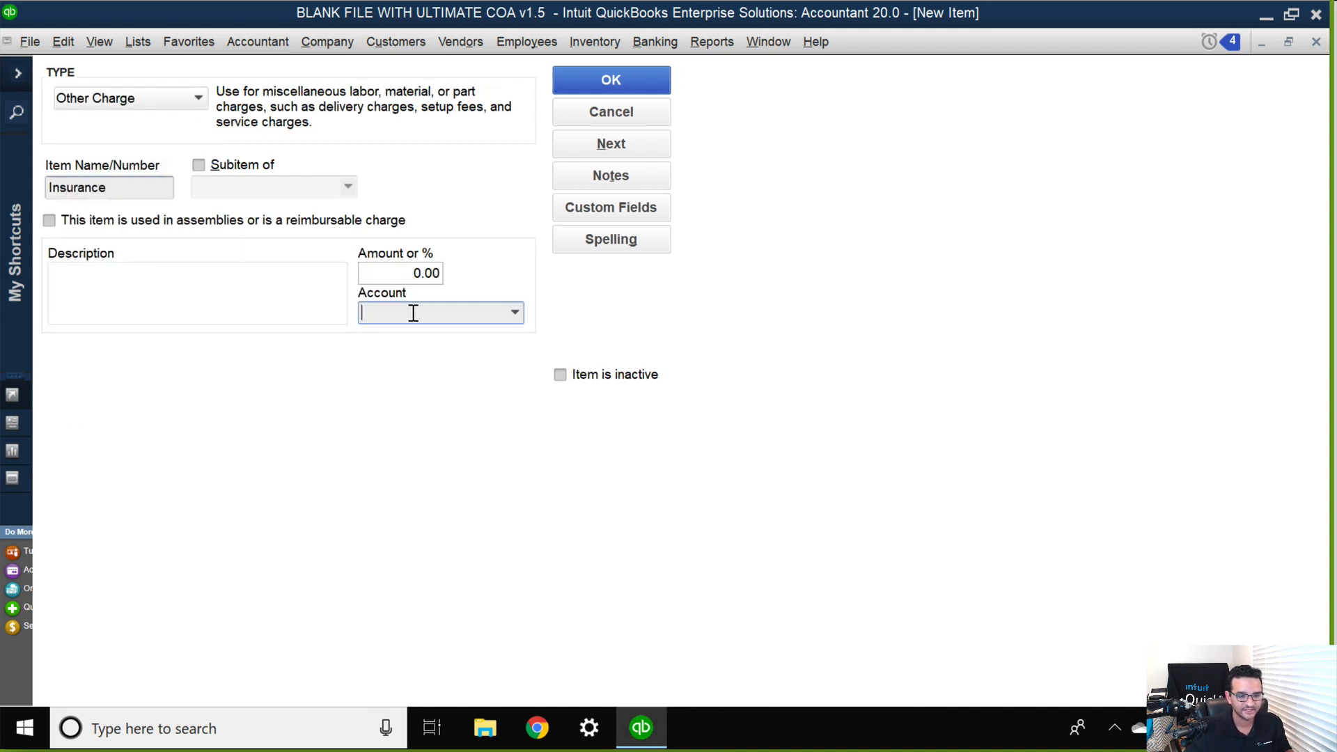
{"action": "type", "text": "Land"}
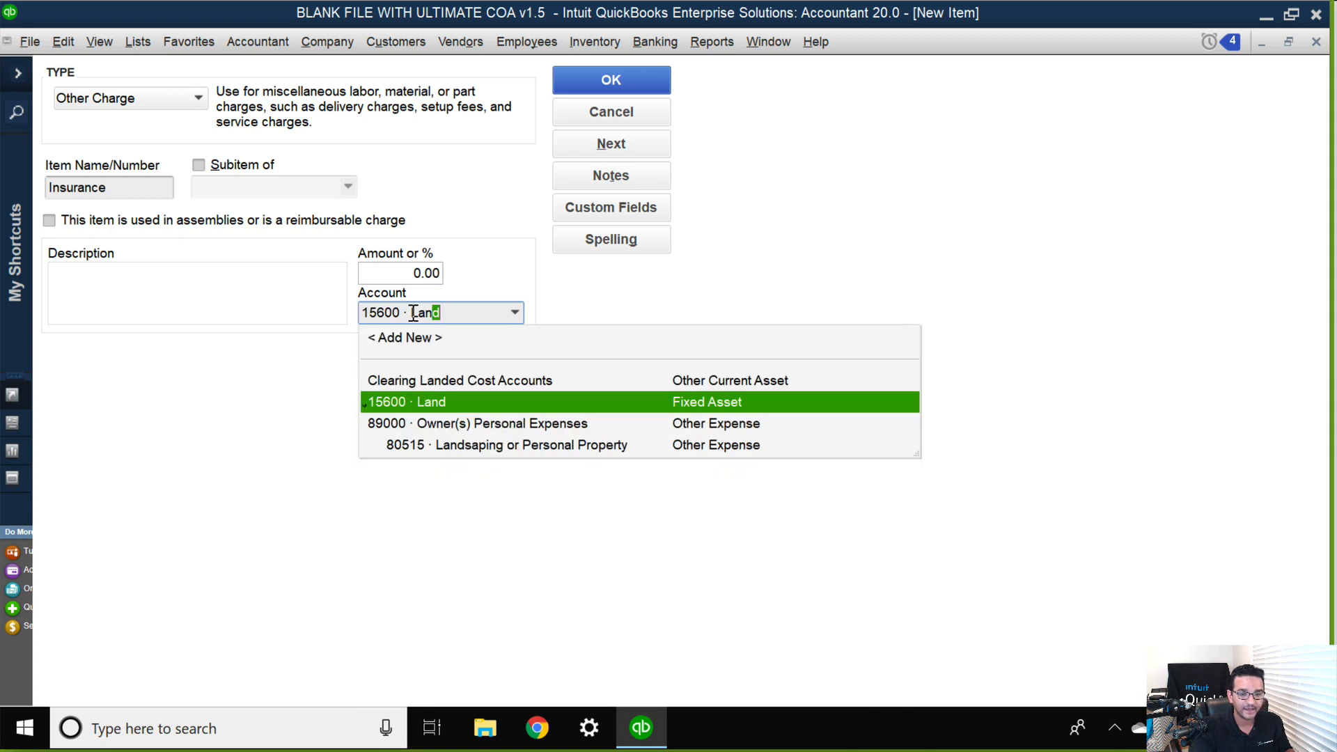
{"action": "left_click", "coordinate": [490, 381]}
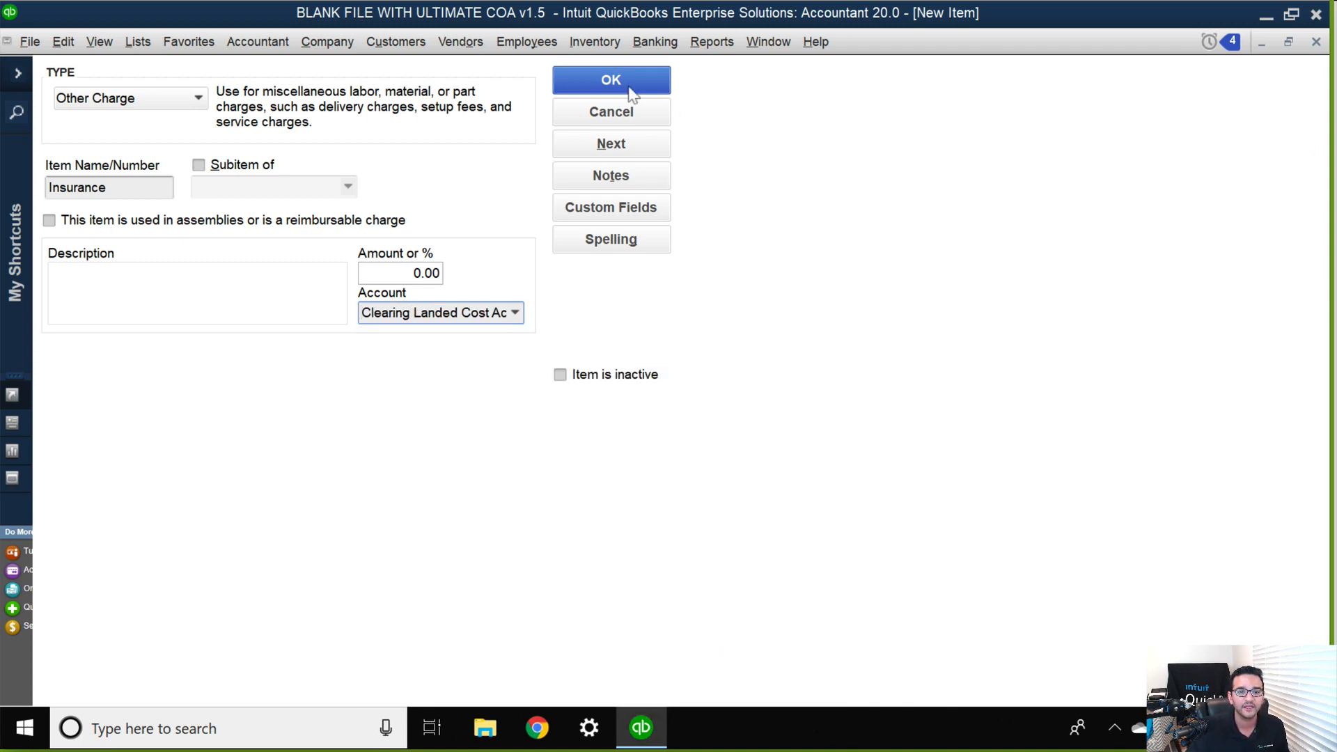
{"action": "left_click", "coordinate": [629, 88]}
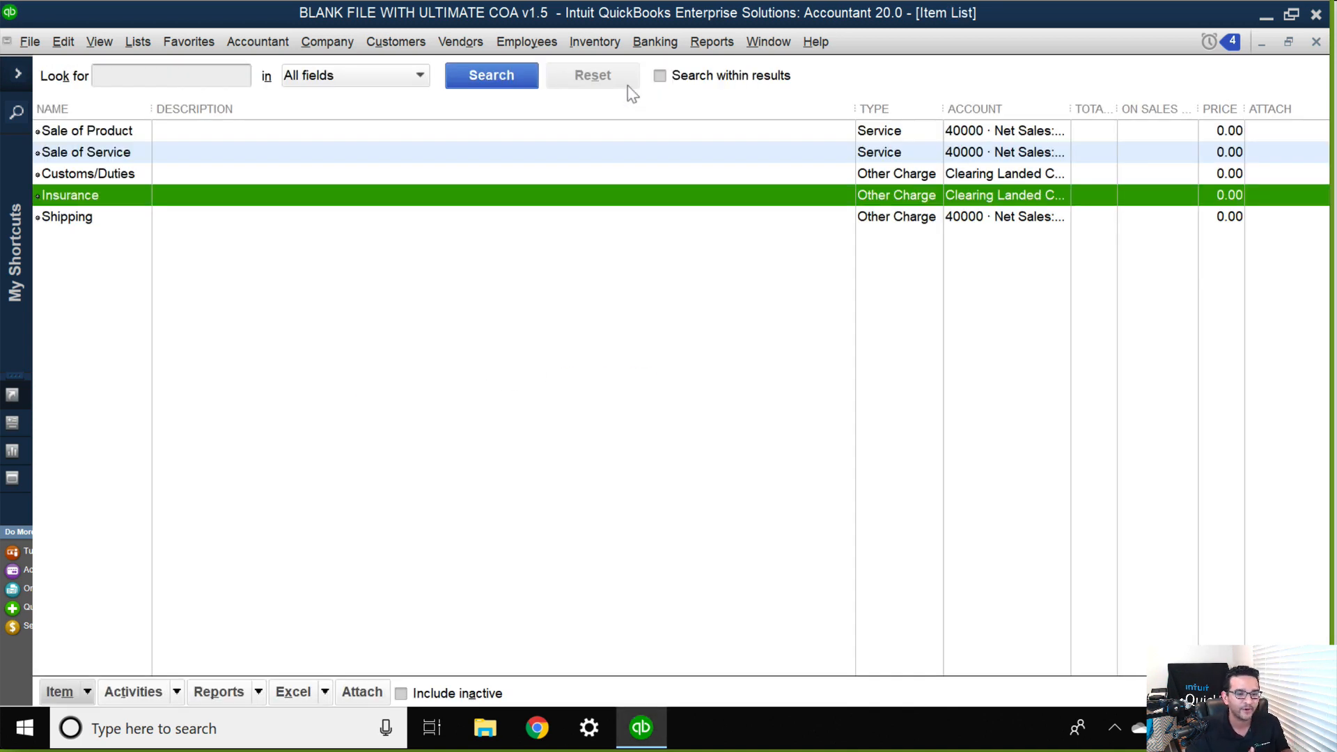
{"action": "left_click_drag", "start_coordinate": [151, 109], "coordinate": [169, 109]}
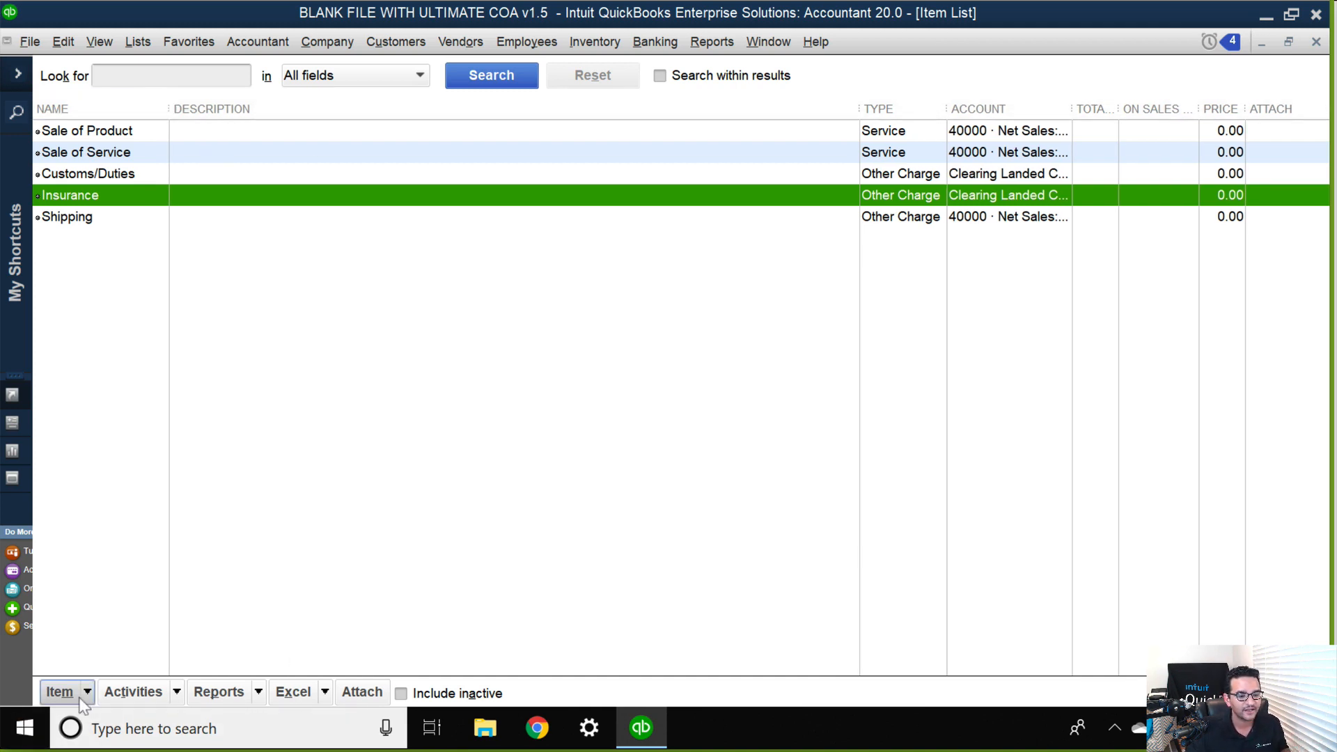
Start a new Inventory Part item named Widget 1 in the Item List.
{"action": "left_click", "coordinate": [60, 691]}
{"action": "left_click", "coordinate": [80, 388]}
{"action": "left_click", "coordinate": [126, 98]}
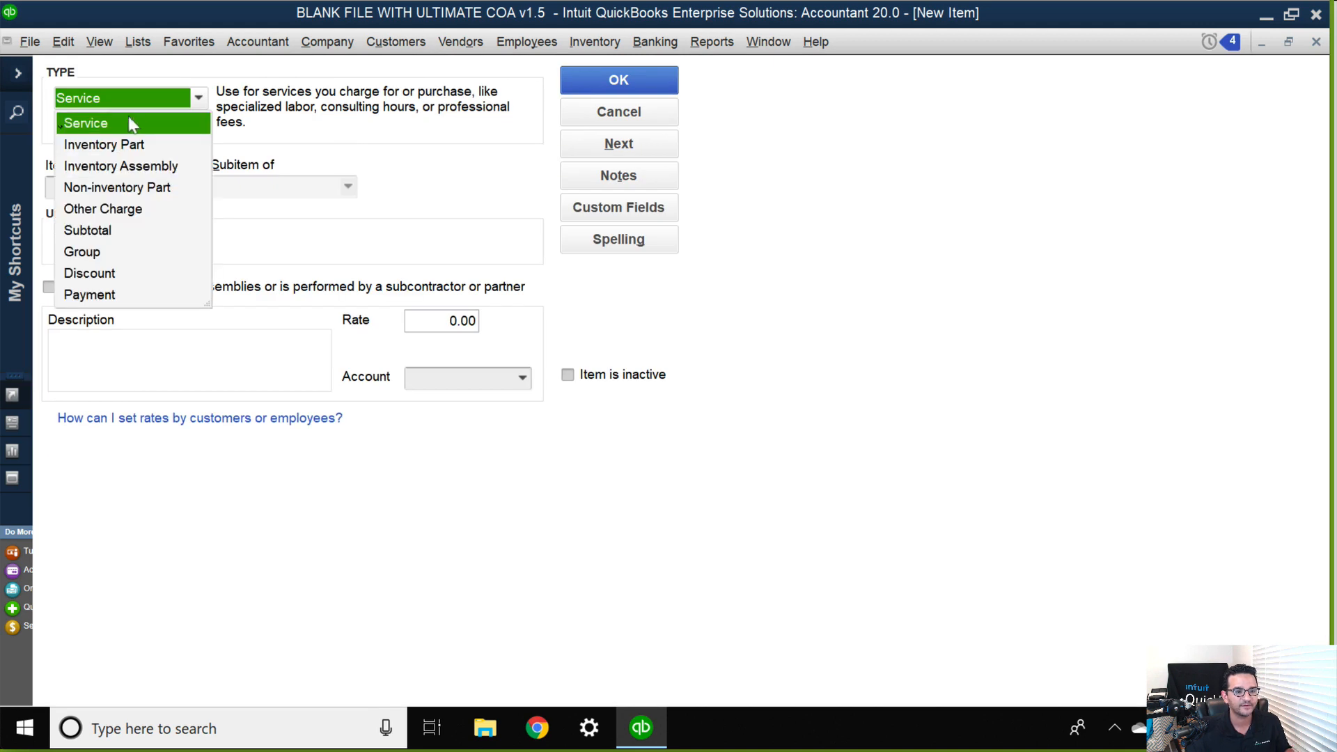
{"action": "left_click", "coordinate": [111, 140]}
{"action": "left_click", "coordinate": [91, 179]}
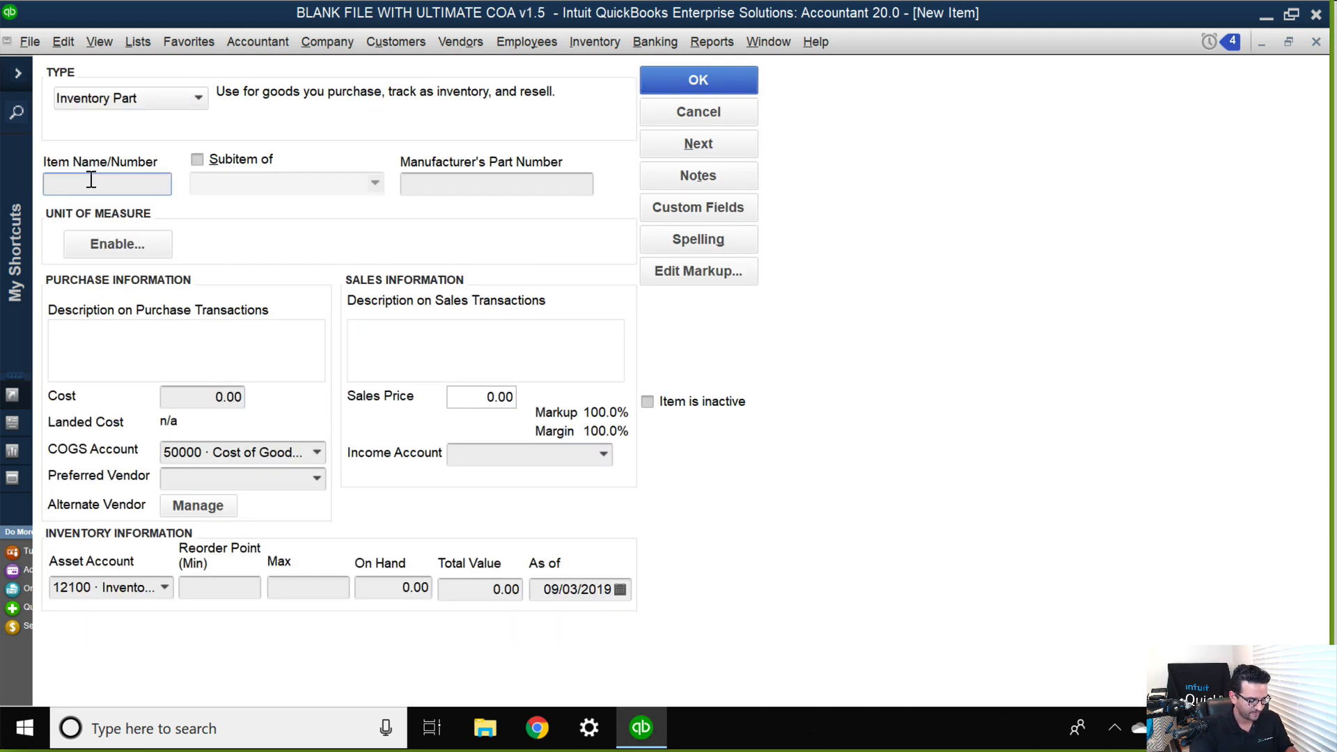
{"action": "type", "text": "Widget "}
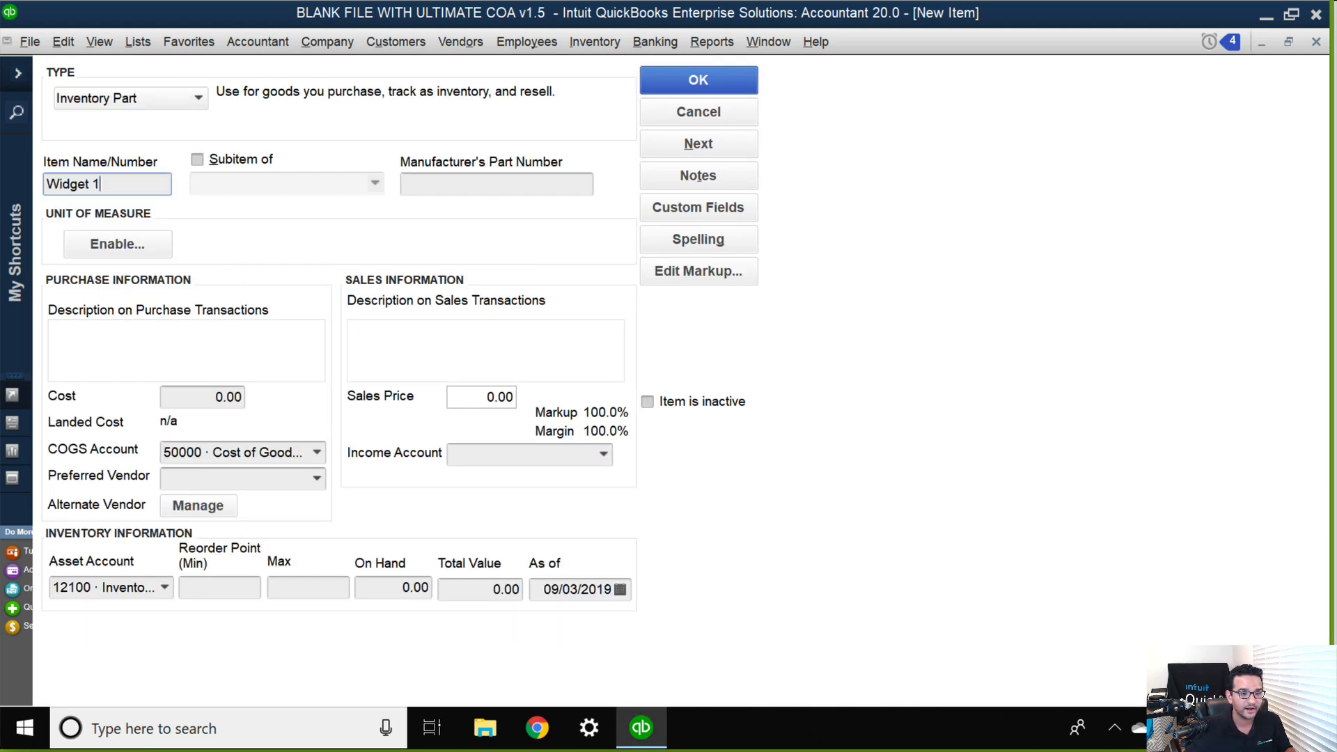
{"action": "type", "text": "1"}
Assign Widget 1 the income account 44400 Sales of Product, a cost of 50 and a sales price of 100, and save it.
{"action": "left_click", "coordinate": [318, 452]}
{"action": "left_click", "coordinate": [535, 453]}
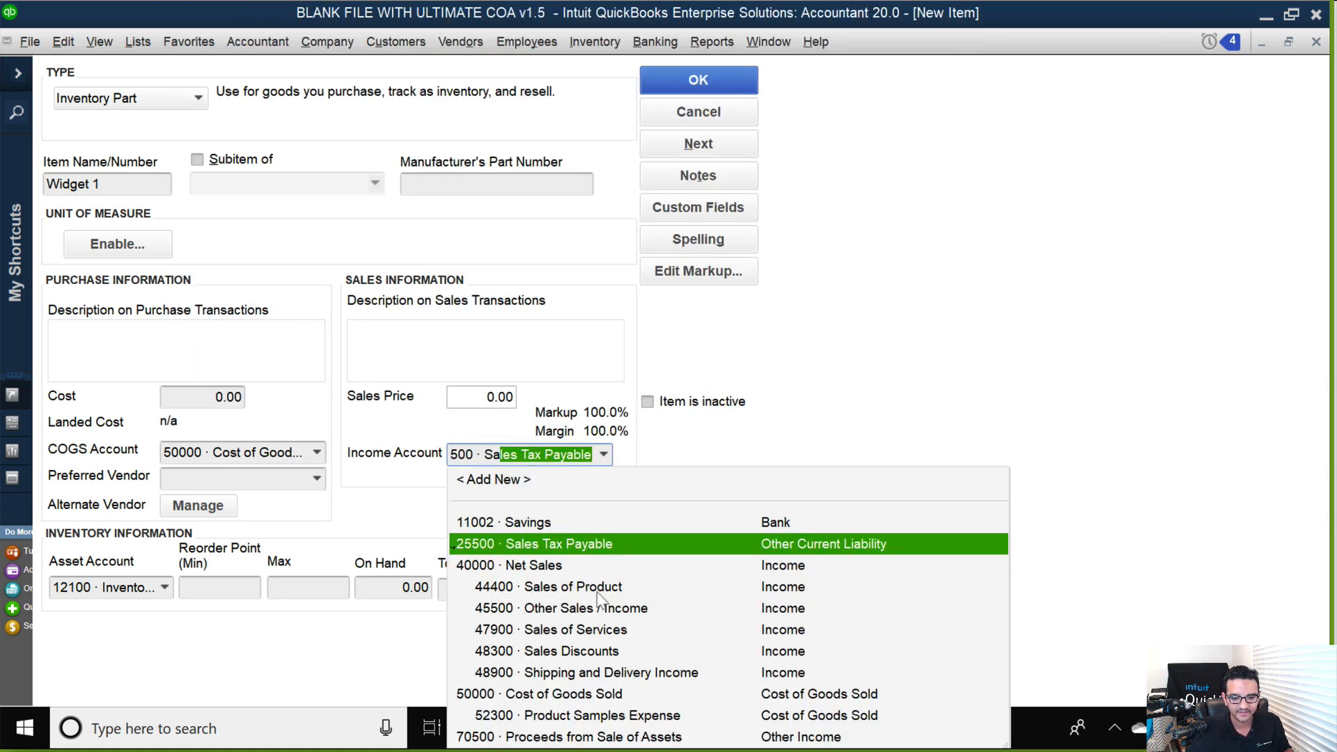
{"action": "left_click", "coordinate": [598, 593]}
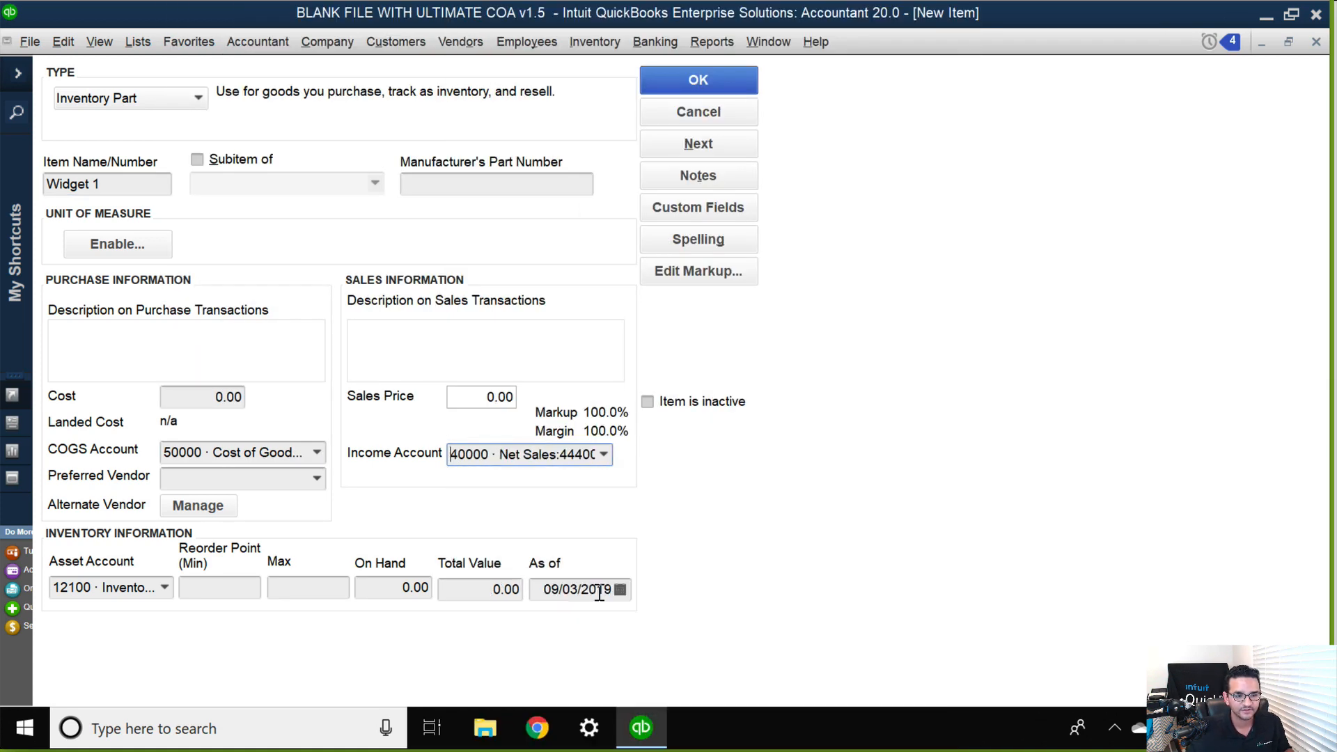
{"action": "left_click", "coordinate": [197, 394]}
{"action": "type", "text": "50"}
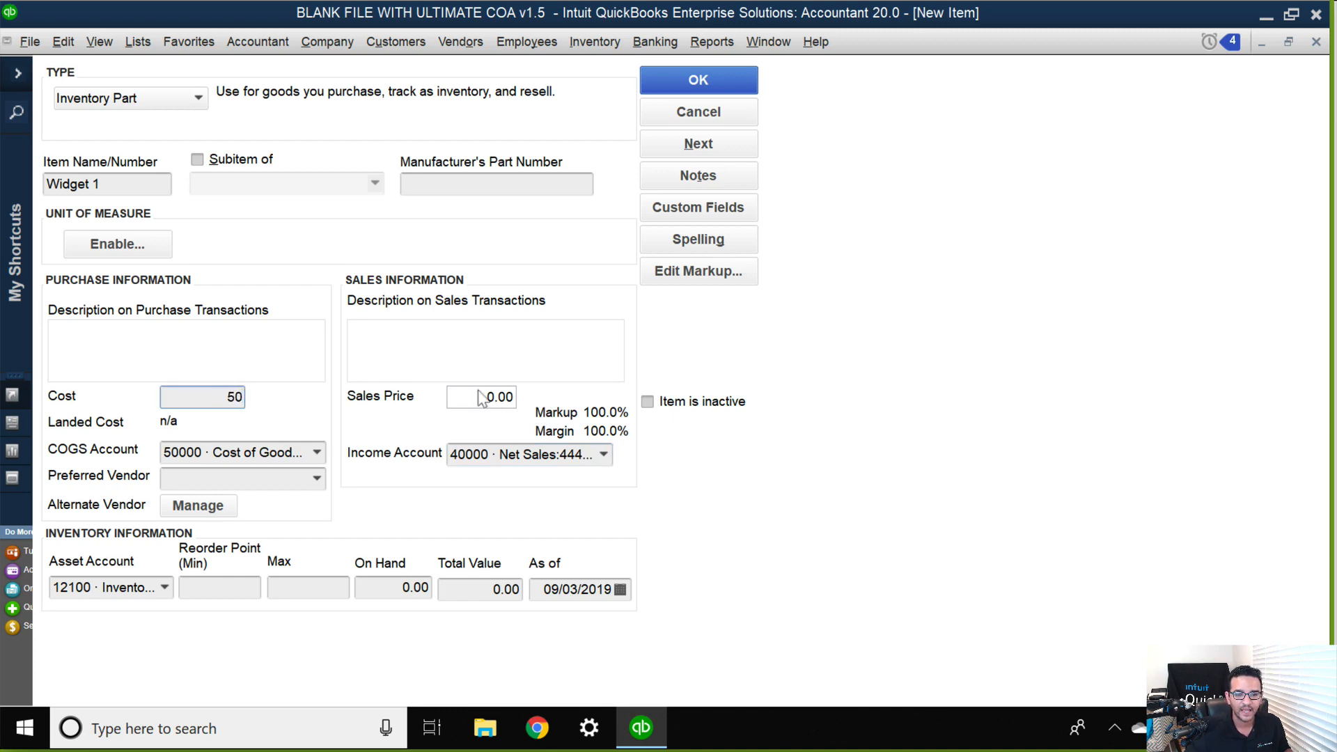
{"action": "left_click", "coordinate": [466, 403]}
{"action": "type", "text": "100"}
{"action": "key", "text": "Tab"}
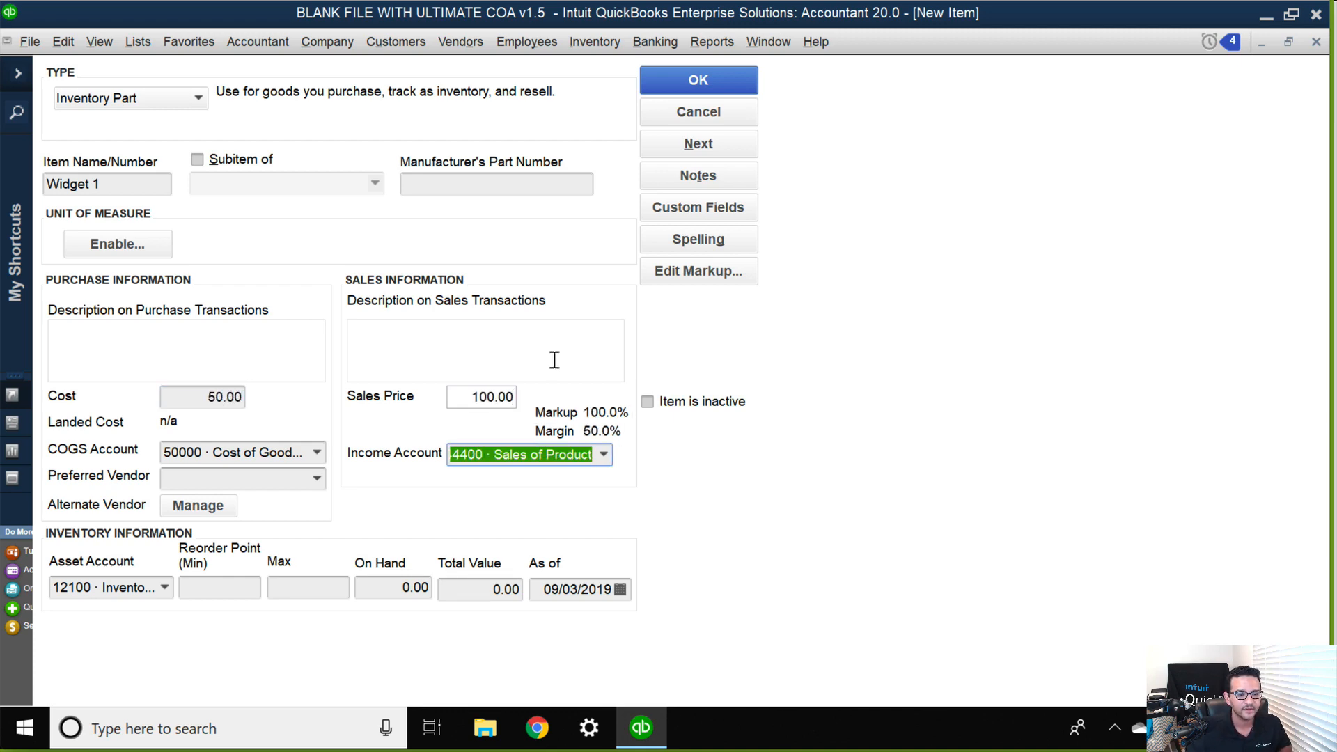
{"action": "left_click", "coordinate": [704, 82]}
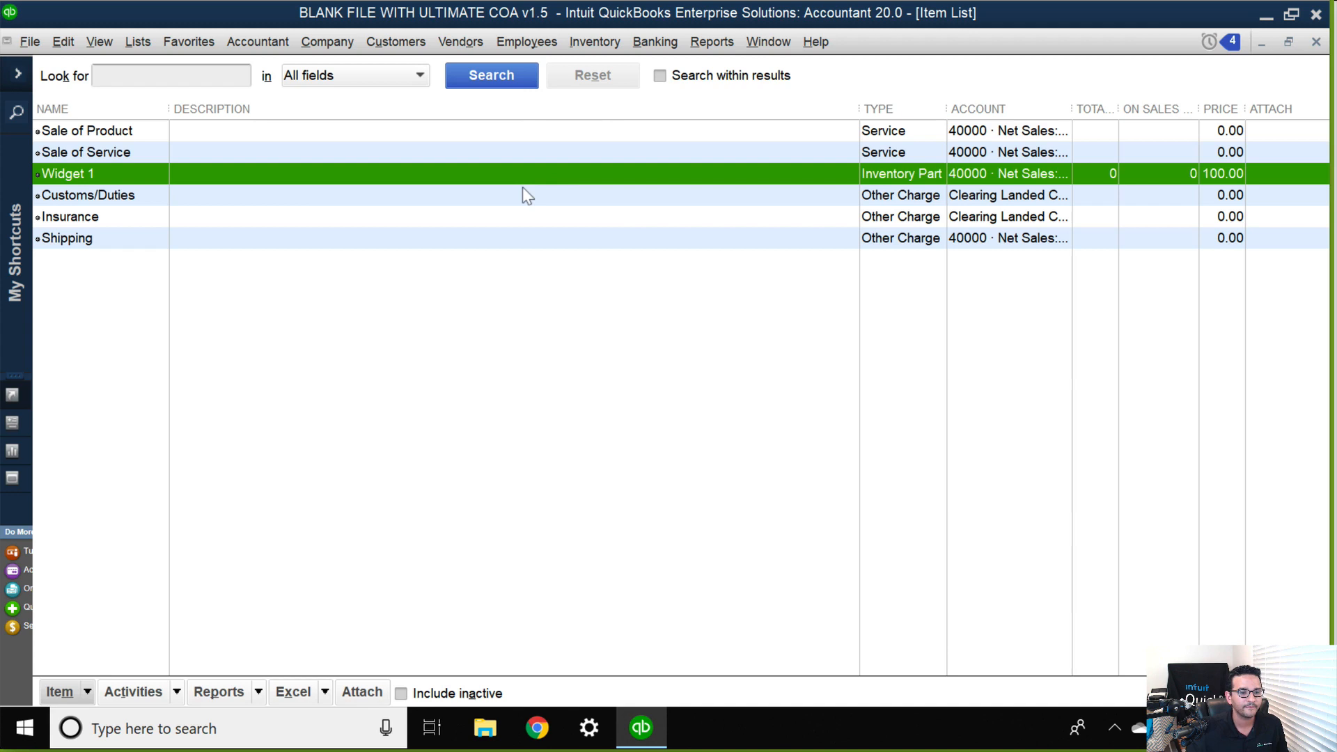
Duplicate the Widget 1 item and name the copy Widget 2.
{"action": "right_click", "coordinate": [106, 176]}
{"action": "left_click", "coordinate": [175, 271]}
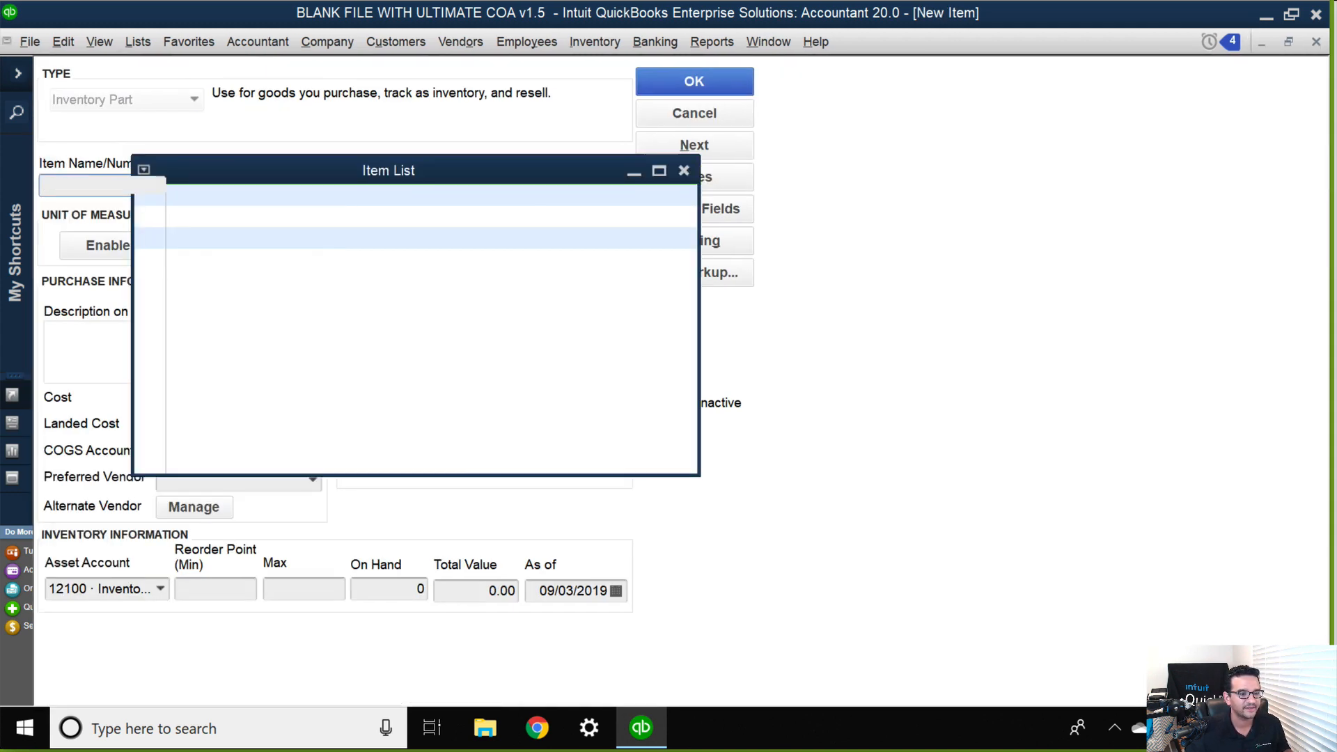
{"action": "left_click_drag", "start_coordinate": [75, 184], "coordinate": [27, 188]}
{"action": "key", "text": "Delete"}
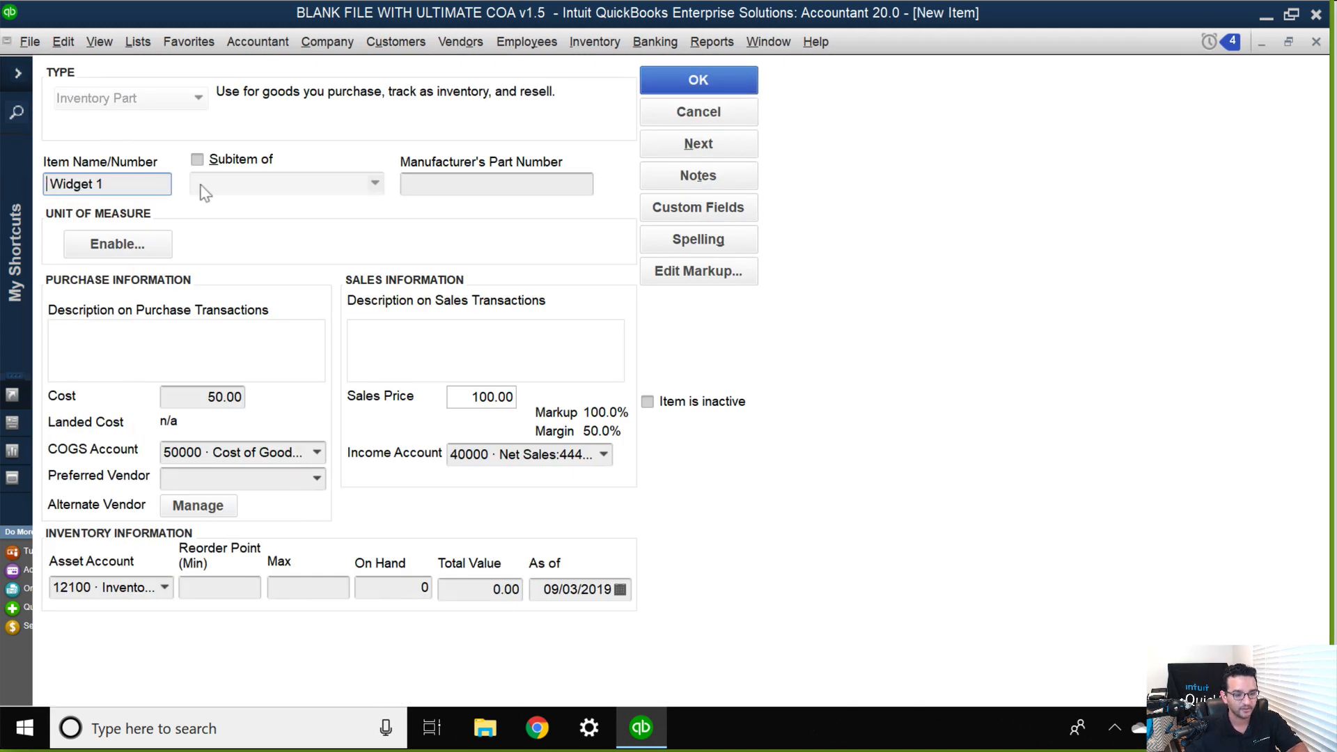
{"action": "key", "text": "Delete"}
{"action": "left_click", "coordinate": [143, 183]}
{"action": "key", "text": "BackSpace"}
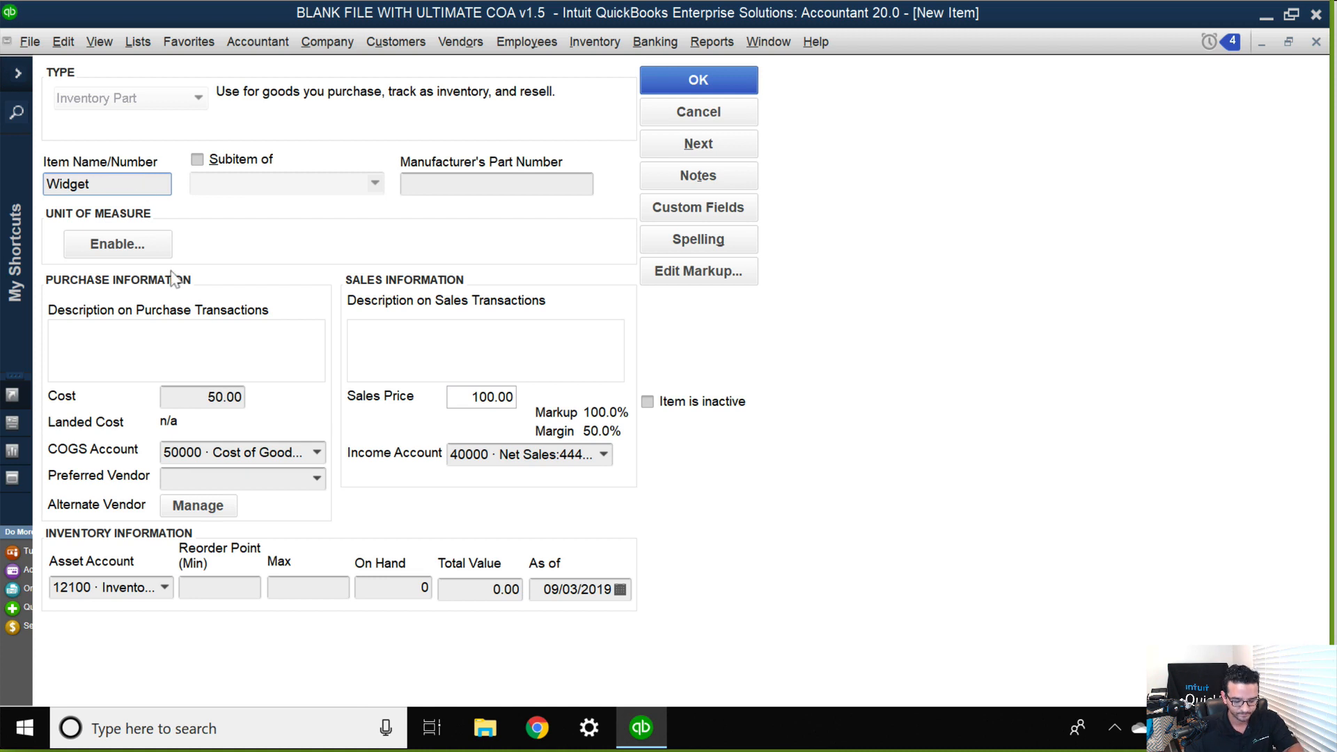
{"action": "type", "text": "2"}
Set Widget 2's cost to 100 and its sales price to 180, and save the item.
{"action": "left_click", "coordinate": [170, 395]}
{"action": "type", "text": "100"}
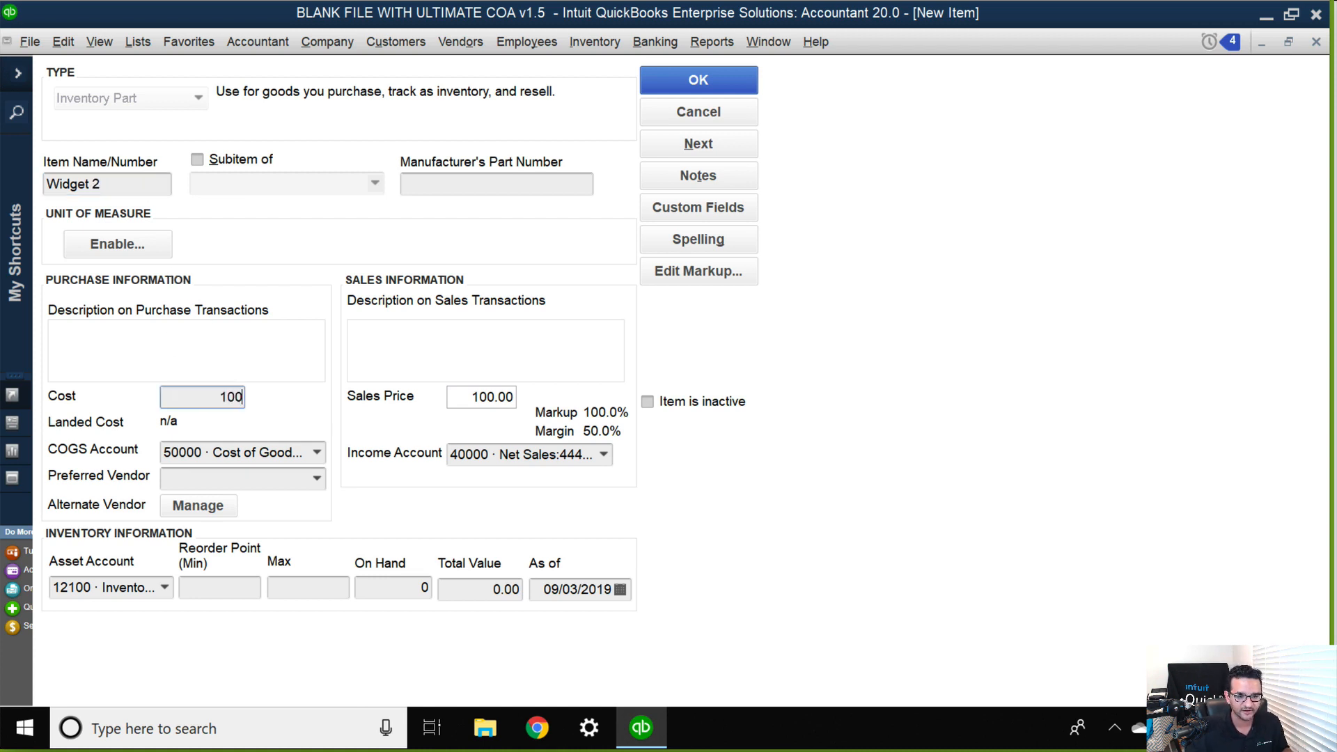
{"action": "key", "text": "Tab"}
{"action": "left_click", "coordinate": [454, 396]}
{"action": "type", "text": "1"}
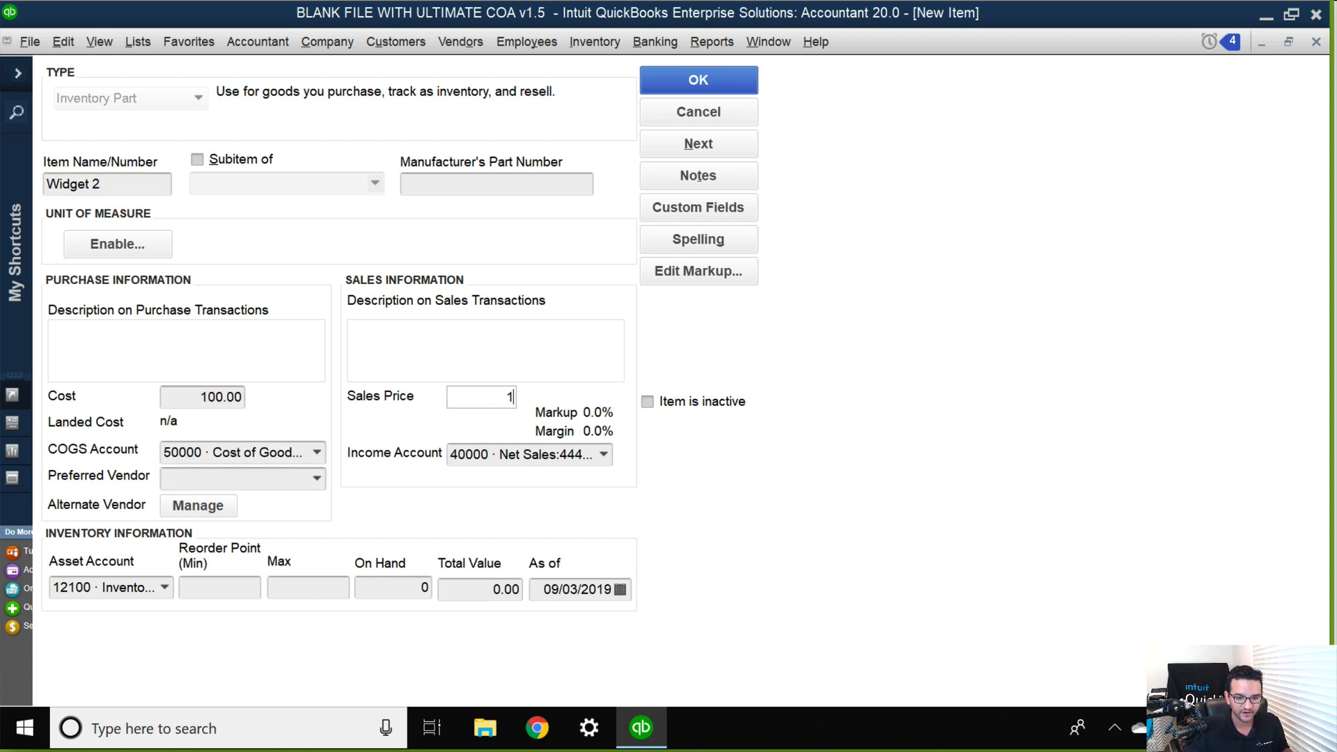
{"action": "type", "text": "80"}
{"action": "key", "text": "Tab"}
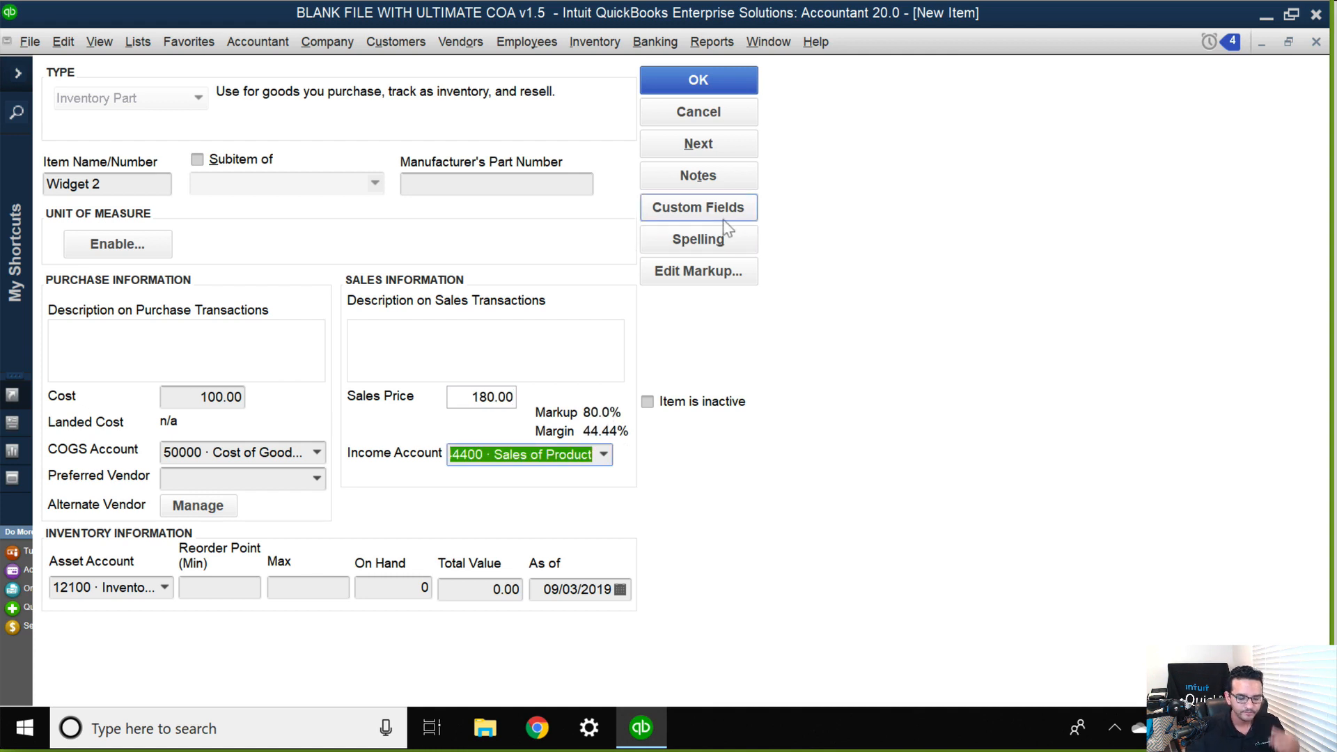
{"action": "left_click", "coordinate": [706, 83]}
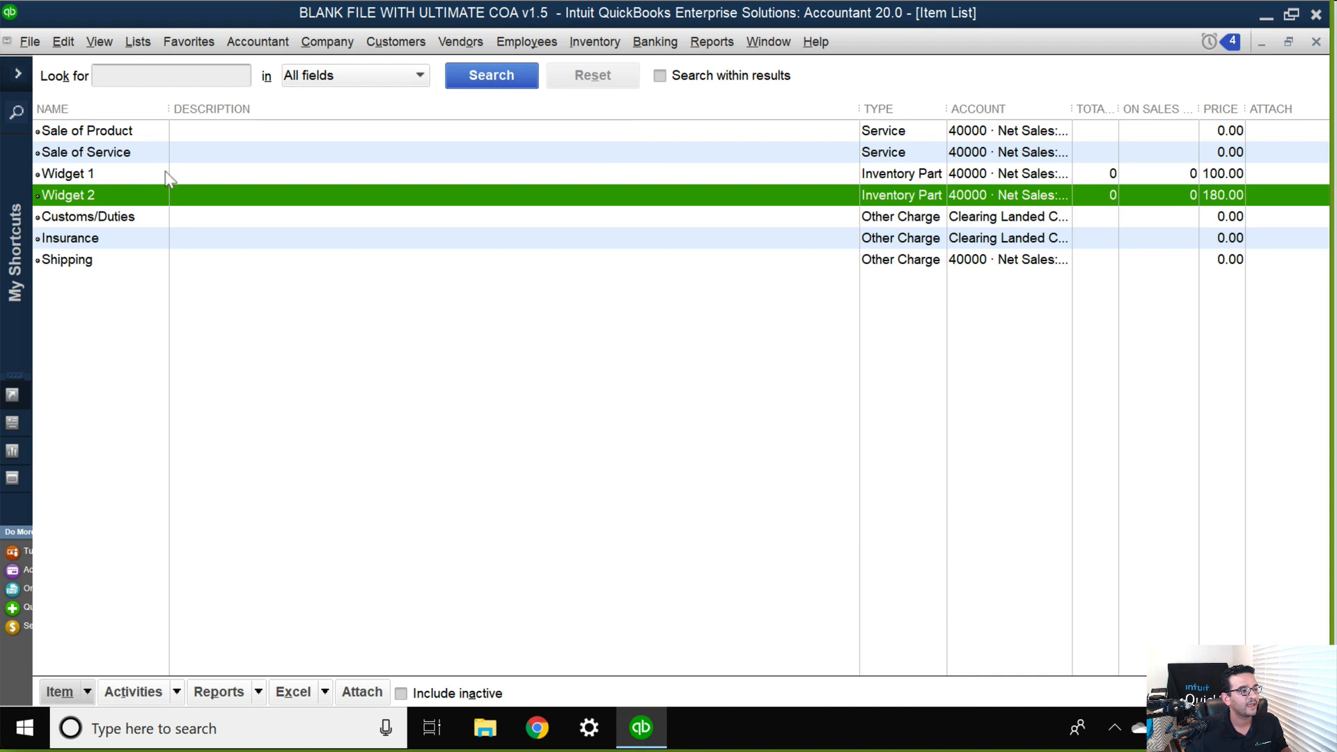
Duplicate the Widget 2 item and name the copy Widget 3.
{"action": "right_click", "coordinate": [96, 200]}
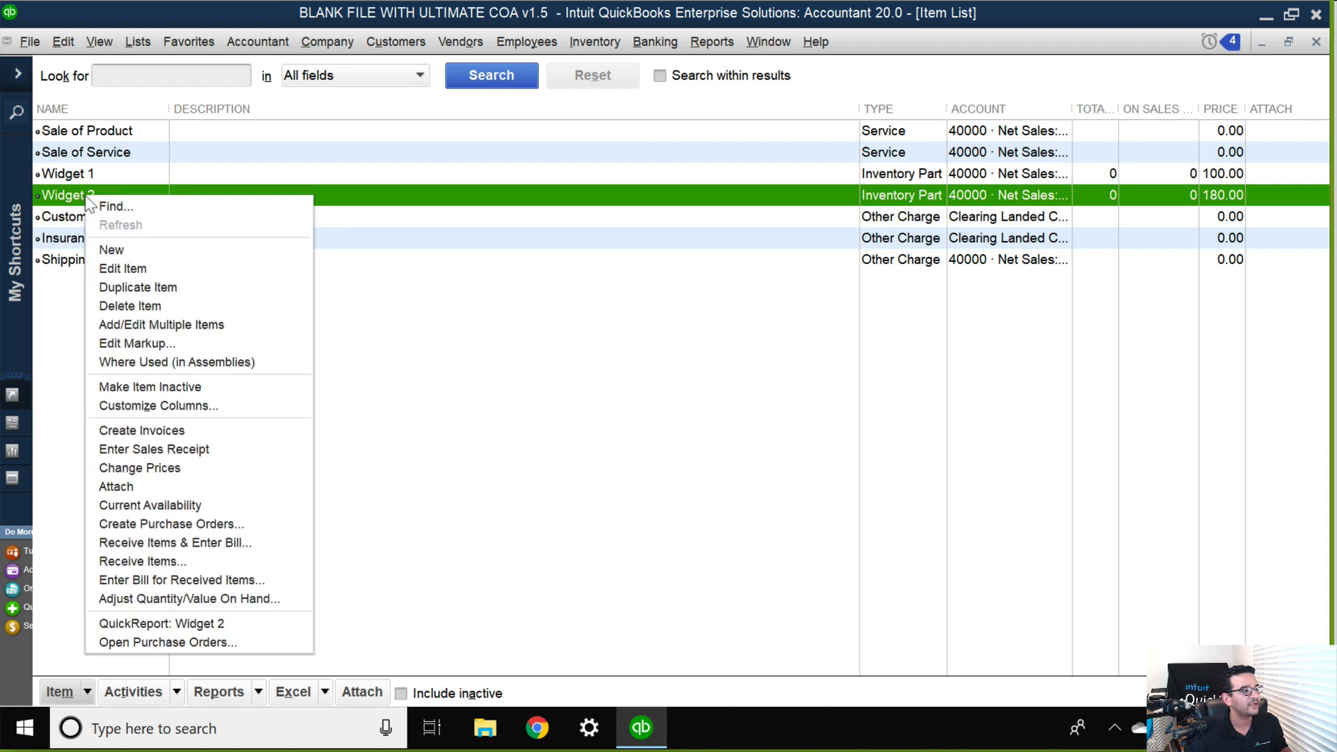
{"action": "left_click", "coordinate": [161, 293]}
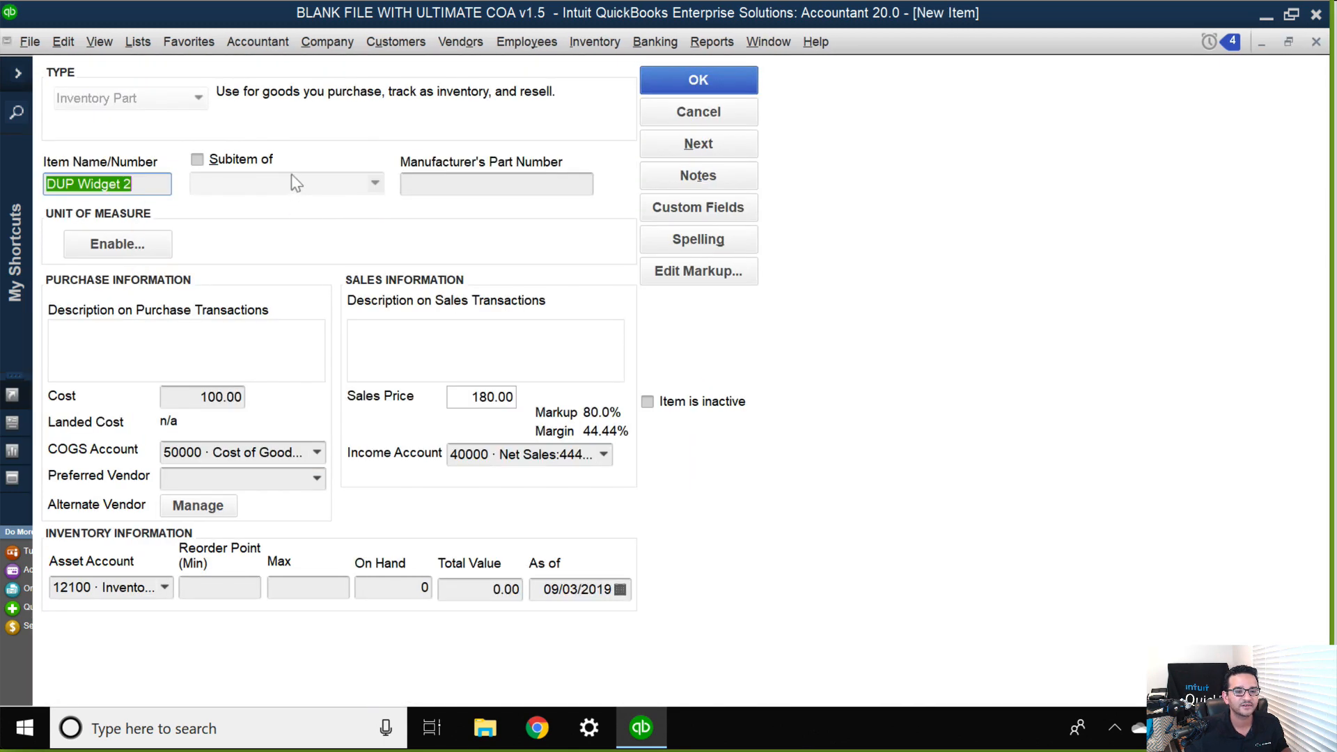
{"action": "left_click_drag", "start_coordinate": [72, 187], "coordinate": [3, 174]}
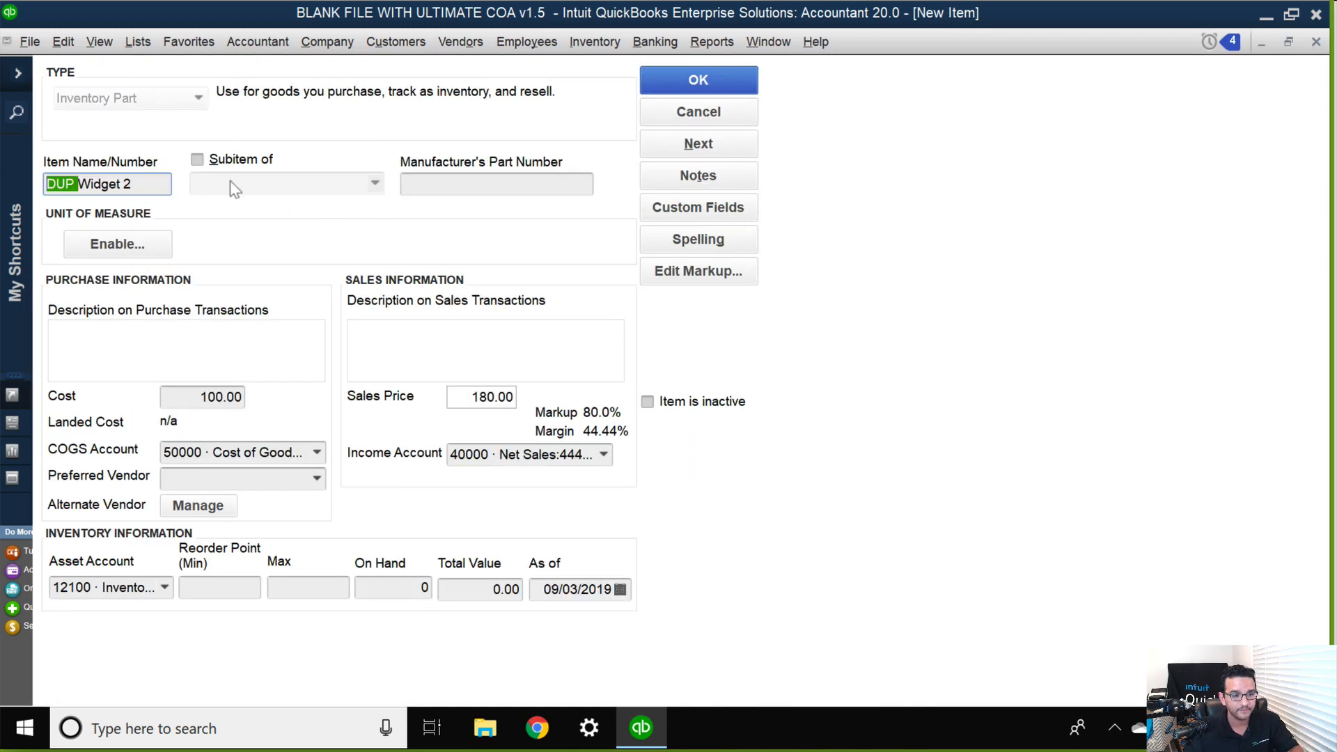
{"action": "key", "text": "BackSpace"}
{"action": "key", "text": "BackSpace"}
{"action": "type", "text": "3"}
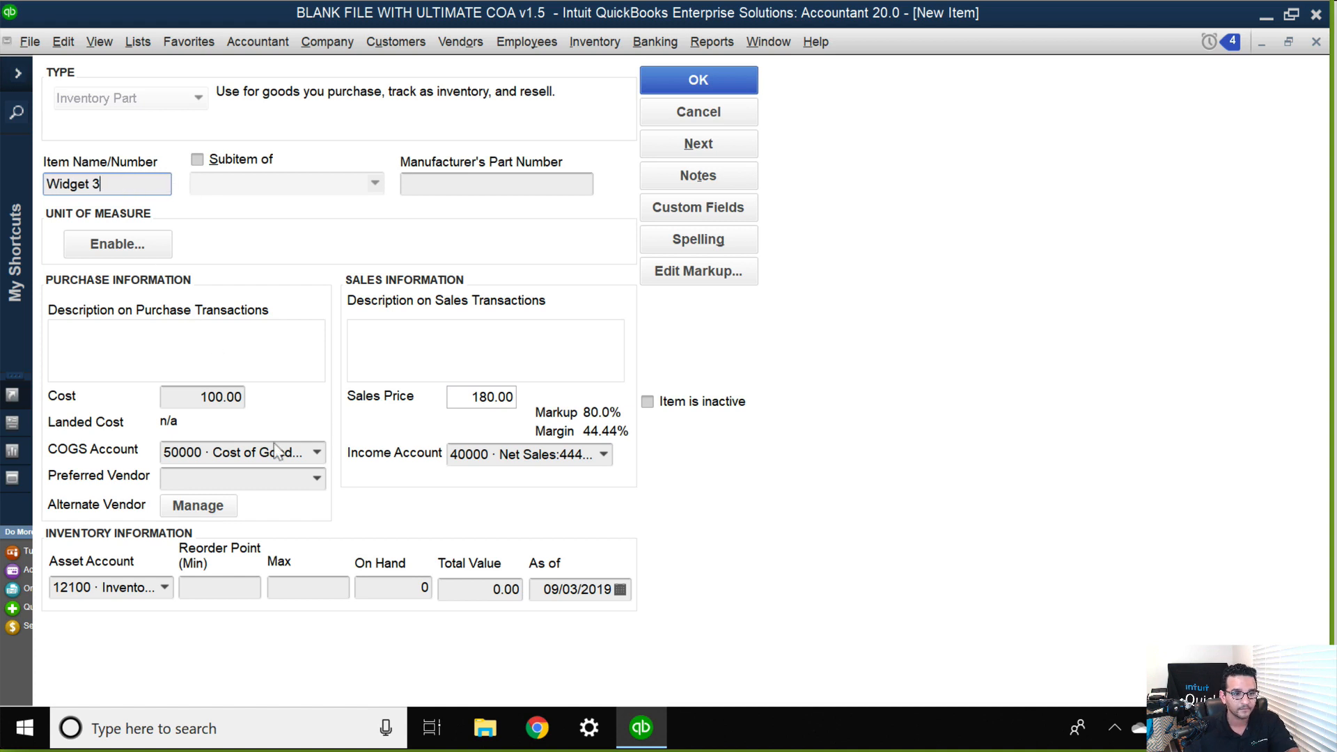
Set Widget 3's cost to 15 and its sales price to 25, and save the item.
{"action": "left_click", "coordinate": [188, 397]}
{"action": "type", "text": "15"}
{"action": "key", "text": "Tab"}
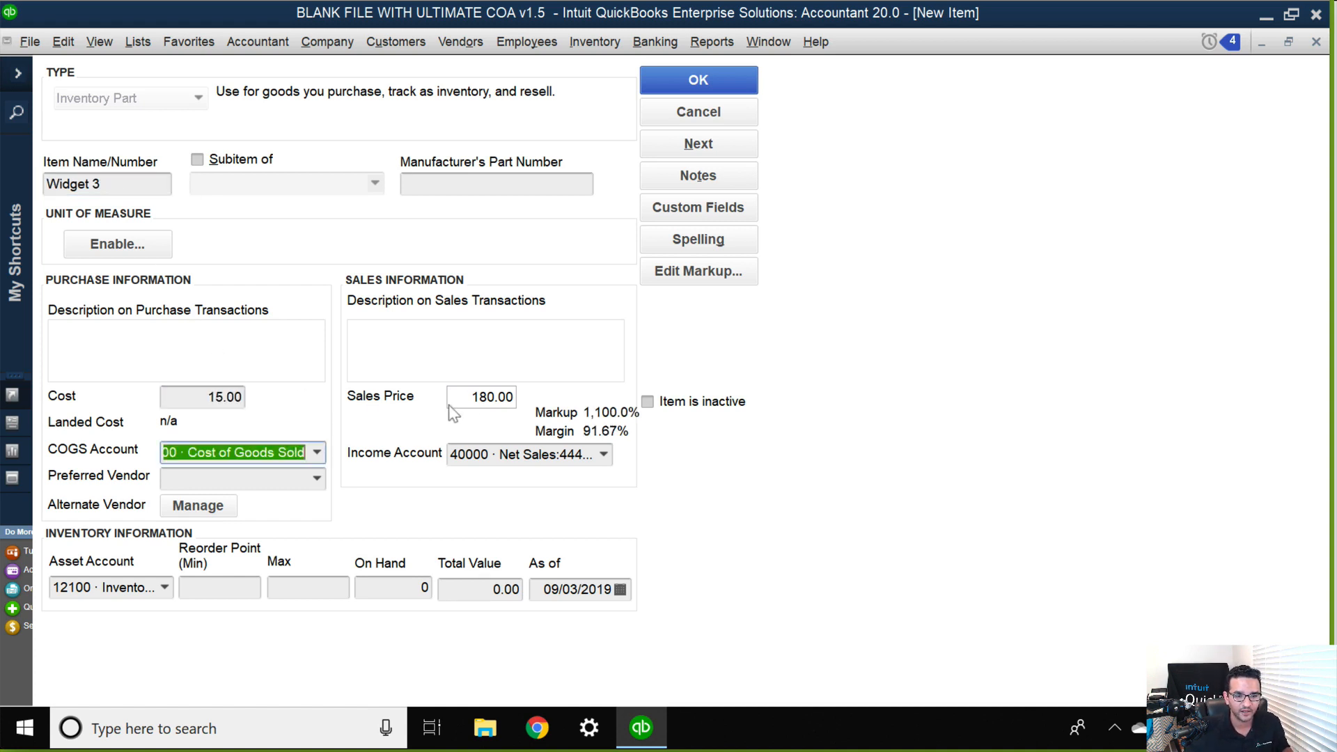
{"action": "left_click", "coordinate": [451, 405]}
{"action": "type", "text": "25.00"}
{"action": "key", "text": "Tab"}
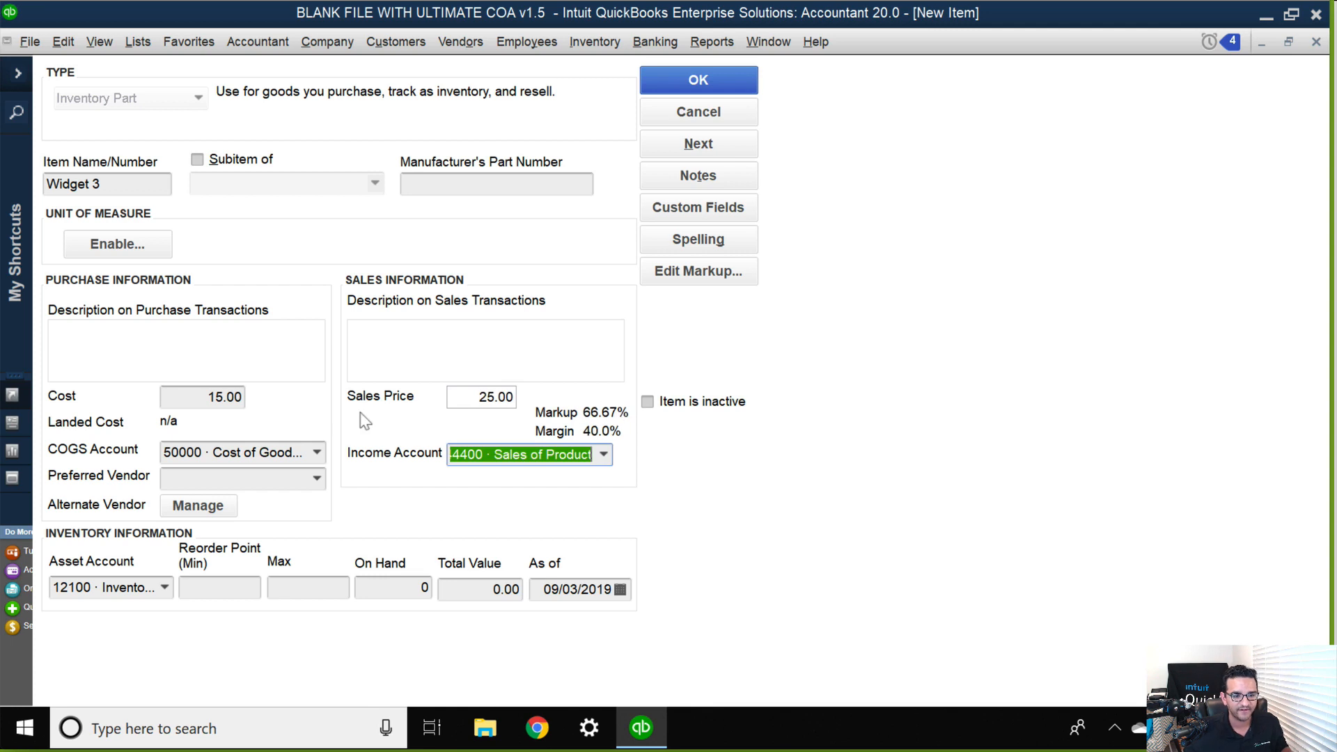
{"action": "left_click", "coordinate": [696, 82]}
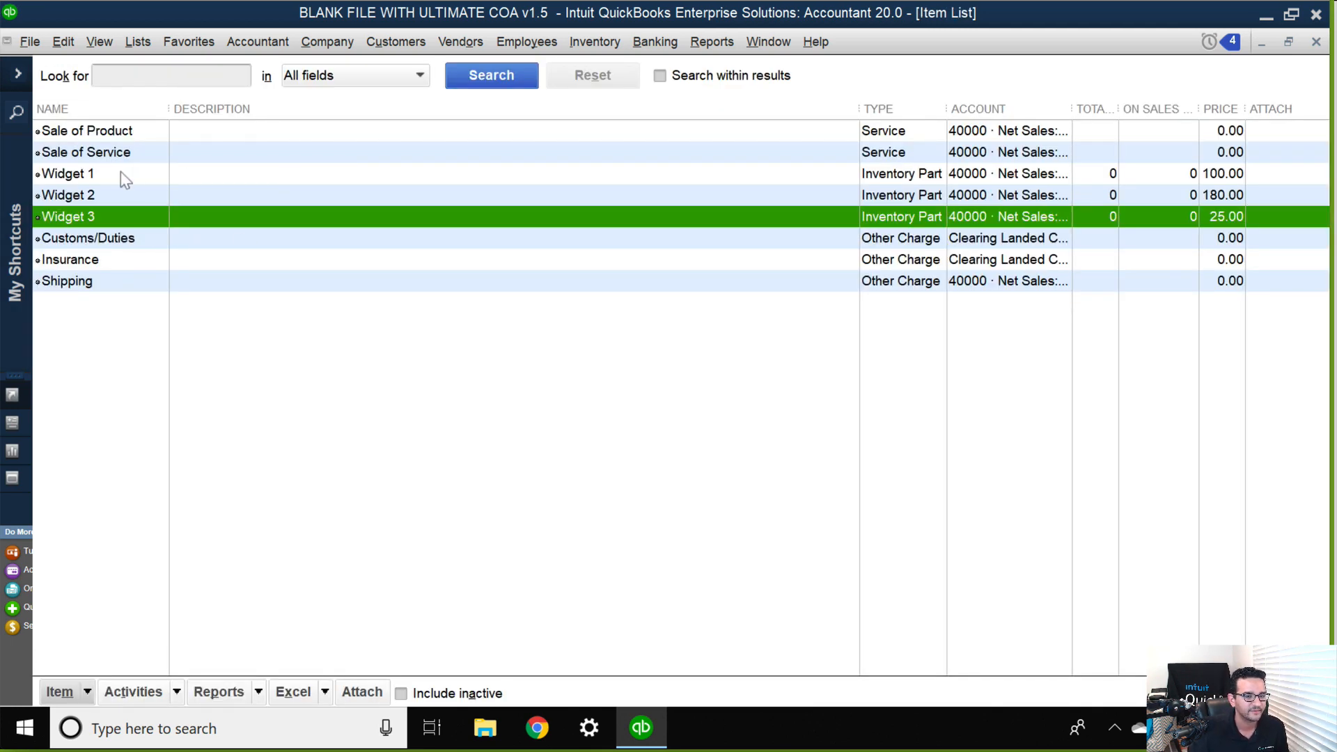
Start a new bill and add Wholesale World as a new vendor for it.
{"action": "left_click", "coordinate": [461, 42]}
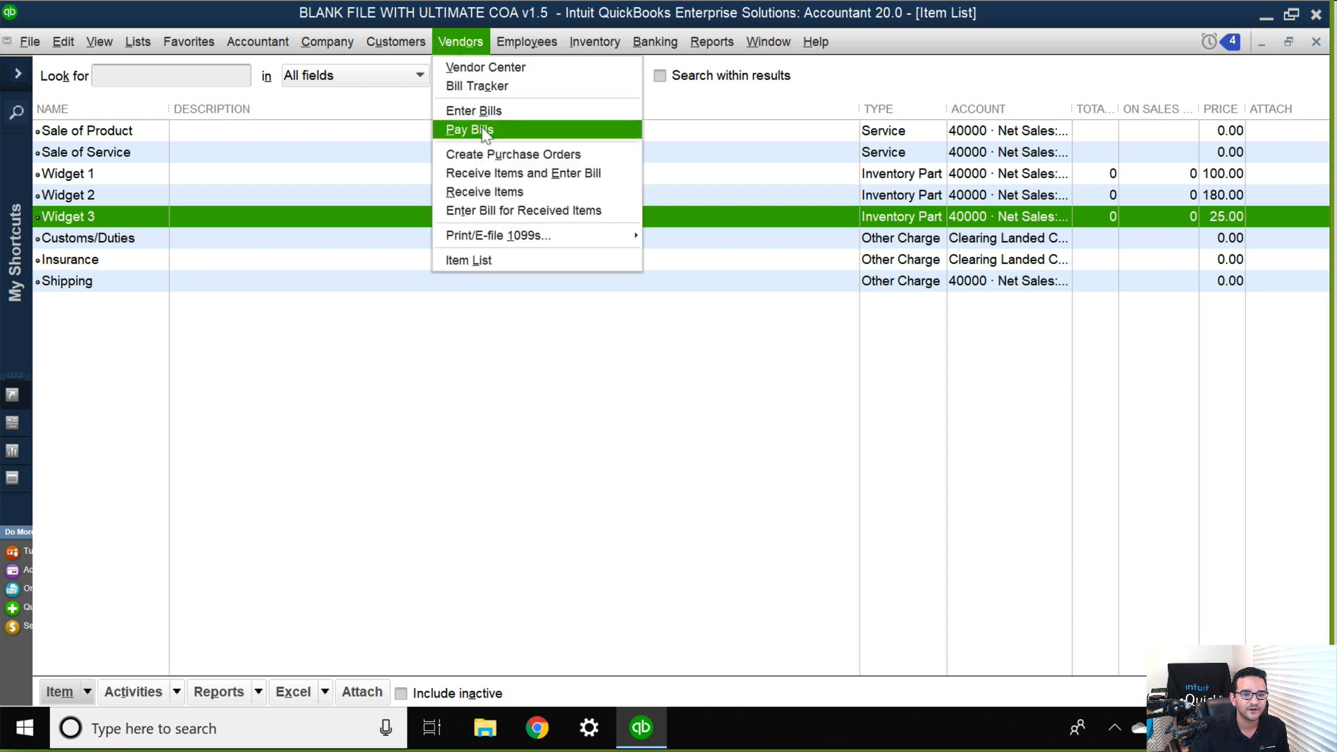
{"action": "left_click", "coordinate": [470, 110]}
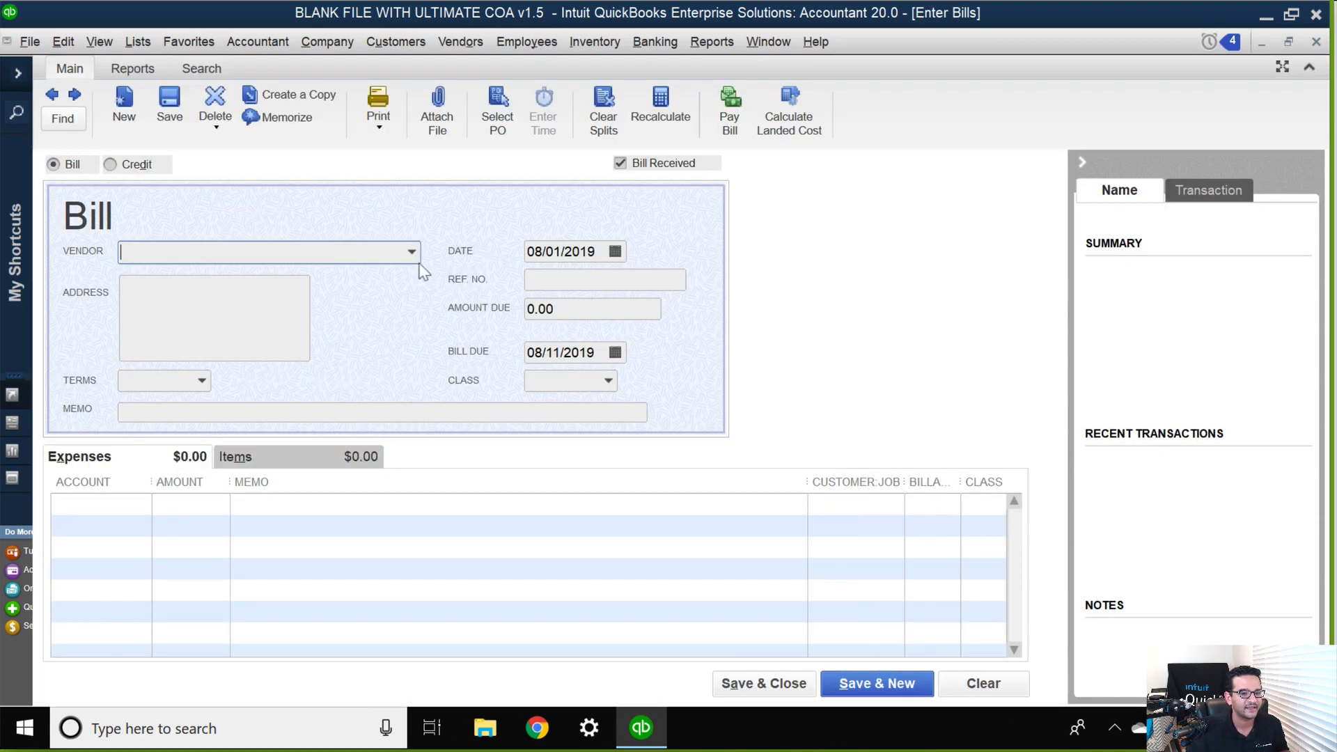
{"action": "left_click", "coordinate": [412, 252]}
{"action": "left_click", "coordinate": [174, 282]}
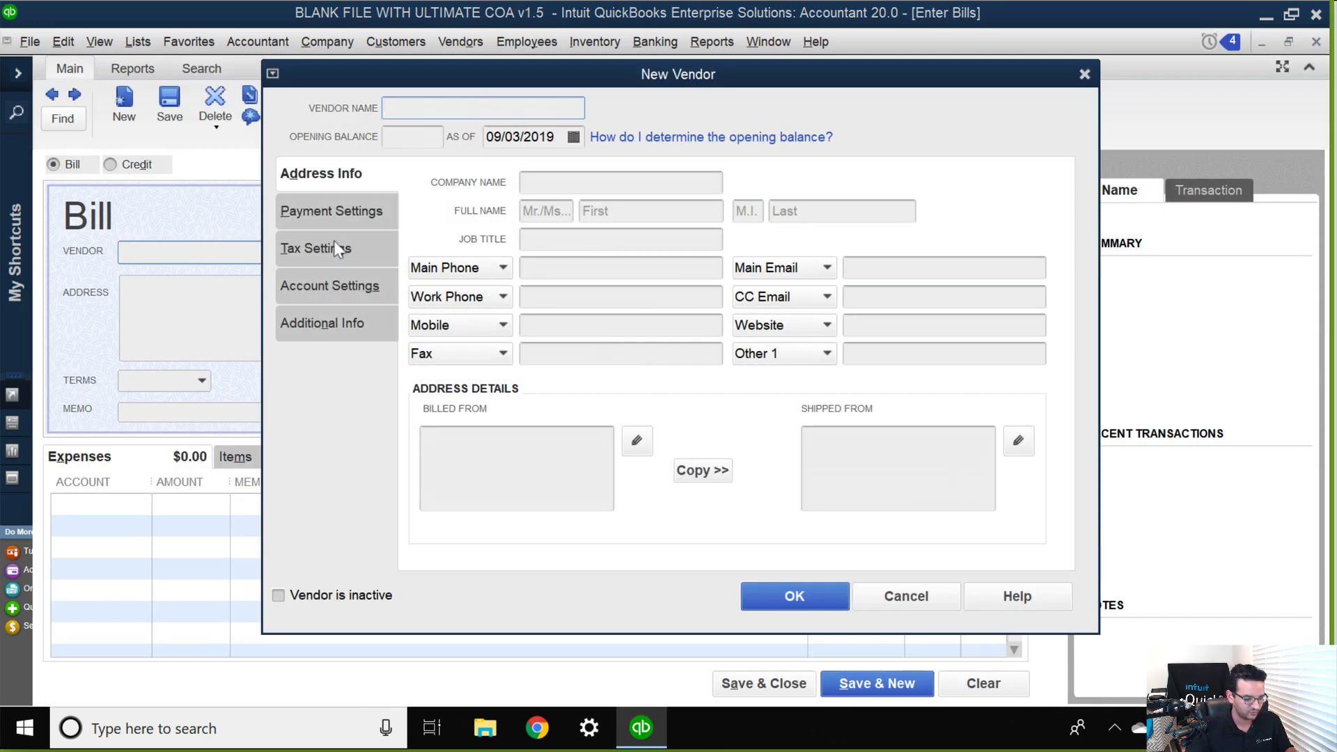
{"action": "type", "text": "Wholesale World"}
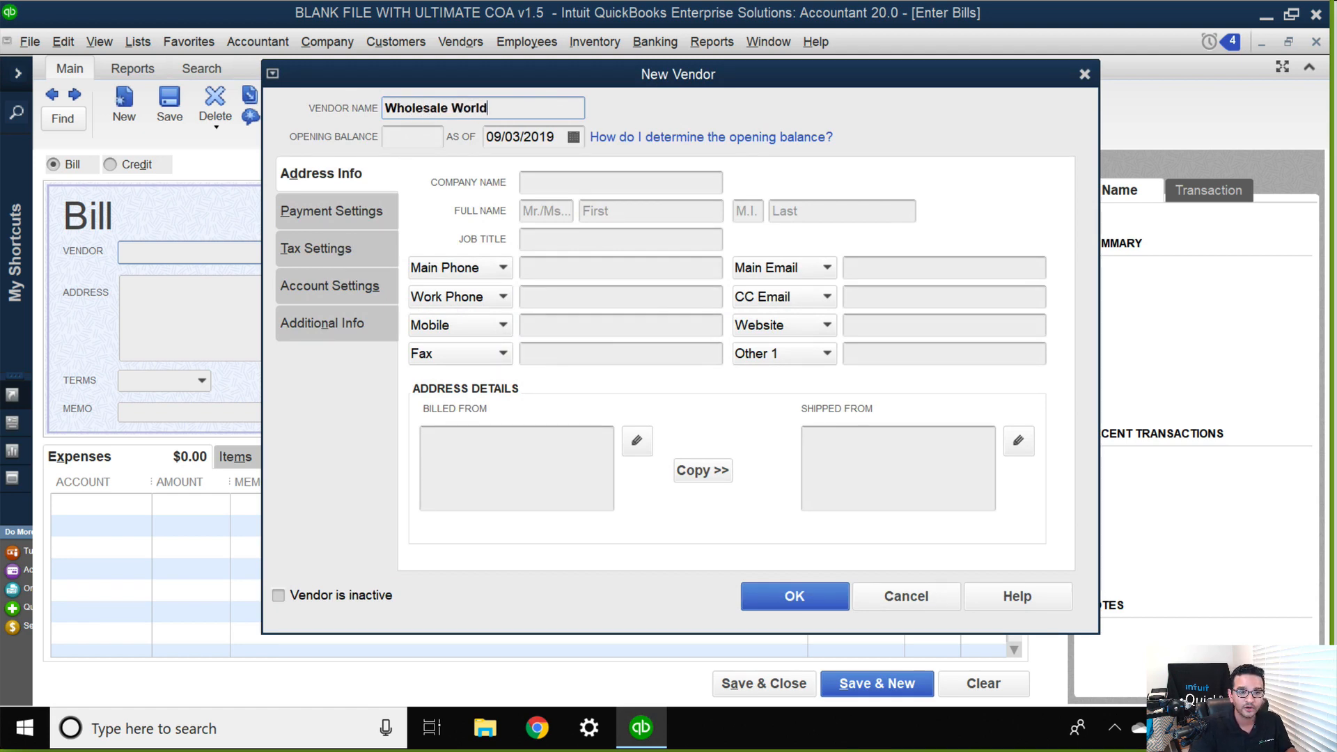
{"action": "key", "text": "Return"}
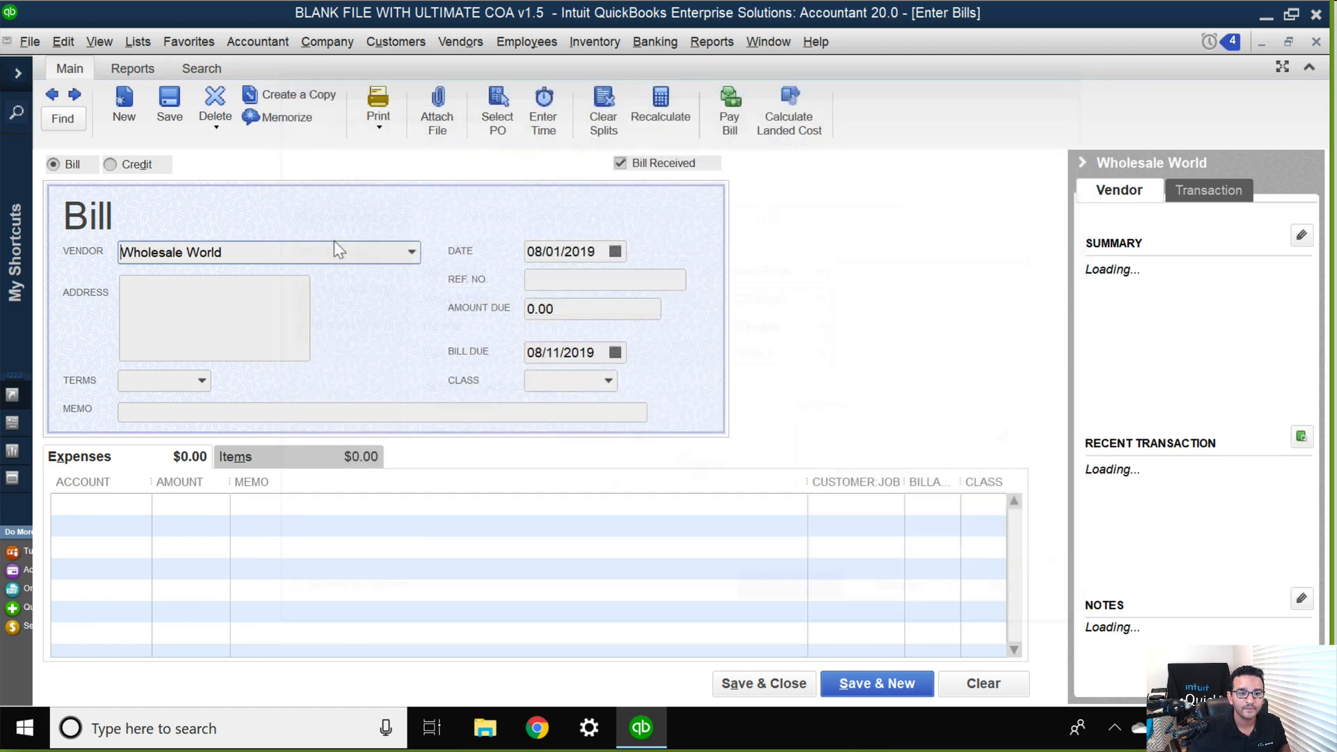
Add Widget 1, Widget 2 and Widget 3 as item lines on the Wholesale World bill.
{"action": "left_click", "coordinate": [279, 456]}
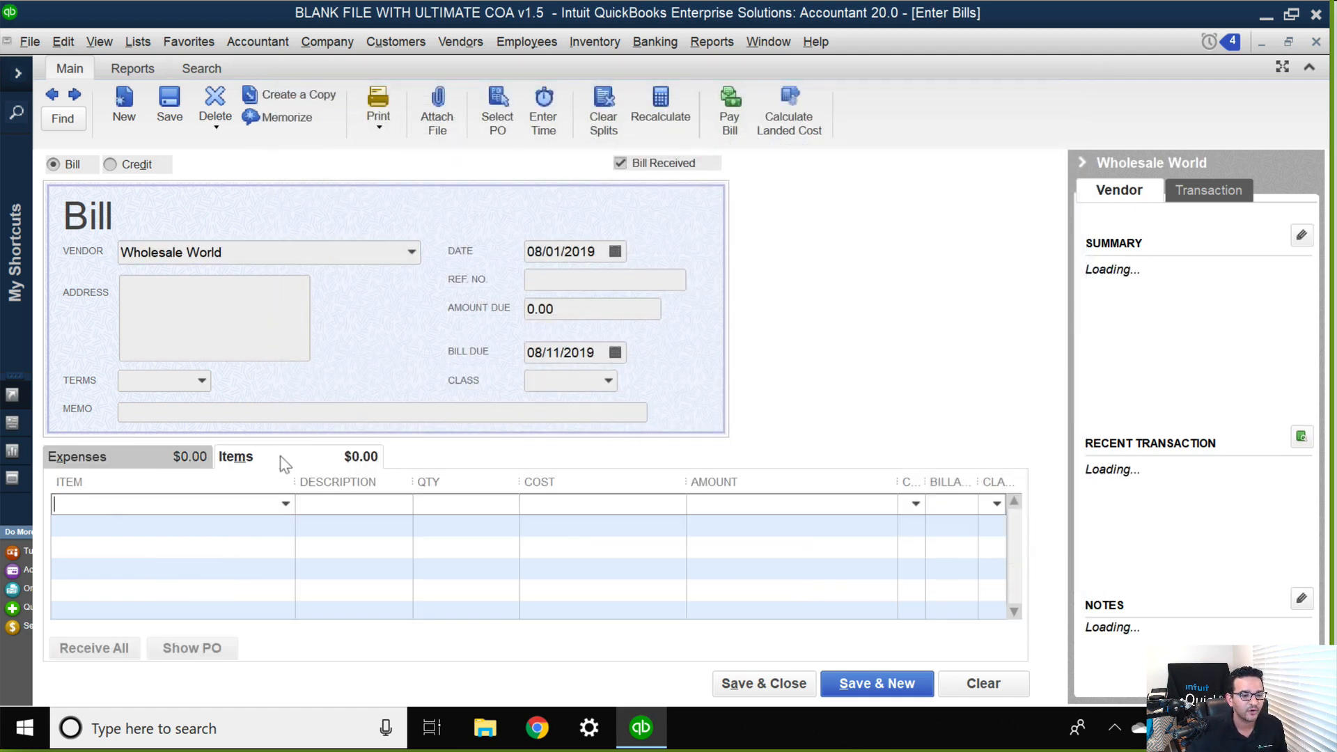
{"action": "left_click", "coordinate": [286, 503]}
{"action": "left_click", "coordinate": [128, 616]}
{"action": "left_click", "coordinate": [284, 525]}
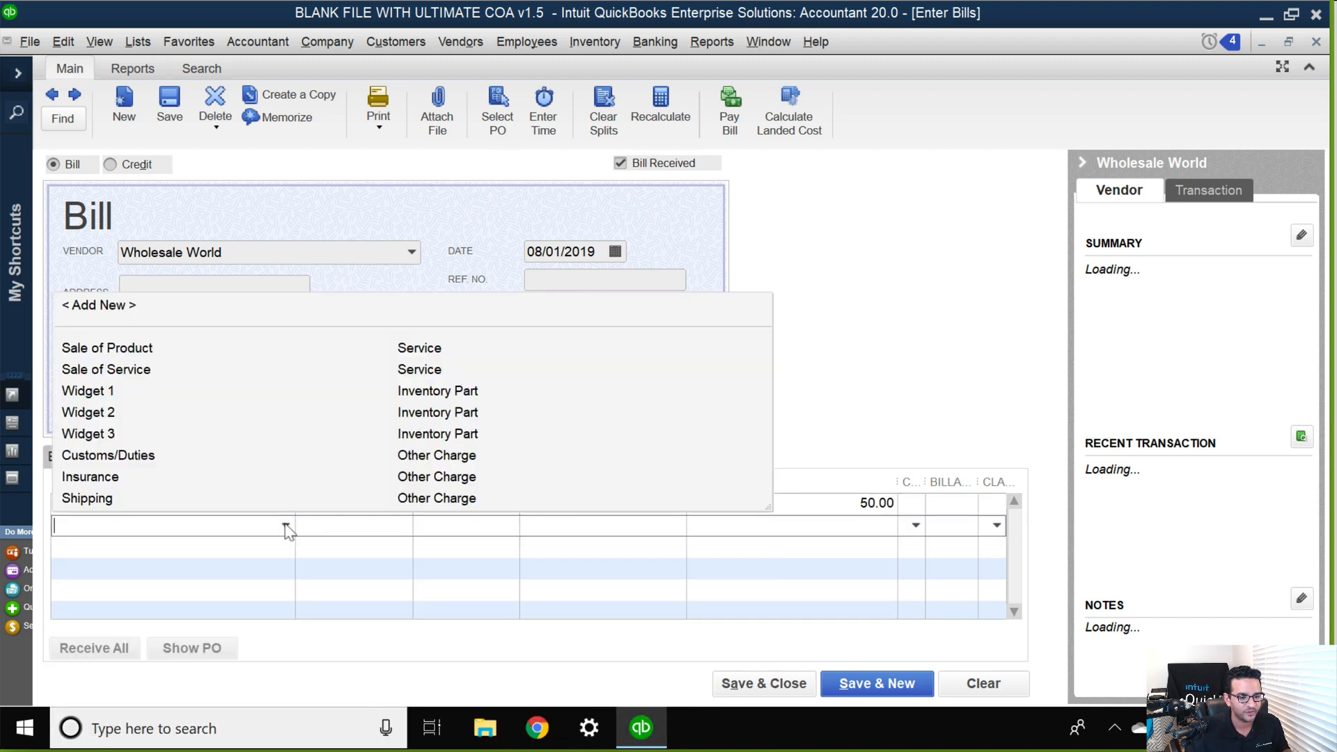
{"action": "left_click", "coordinate": [119, 413]}
{"action": "left_click", "coordinate": [286, 548]}
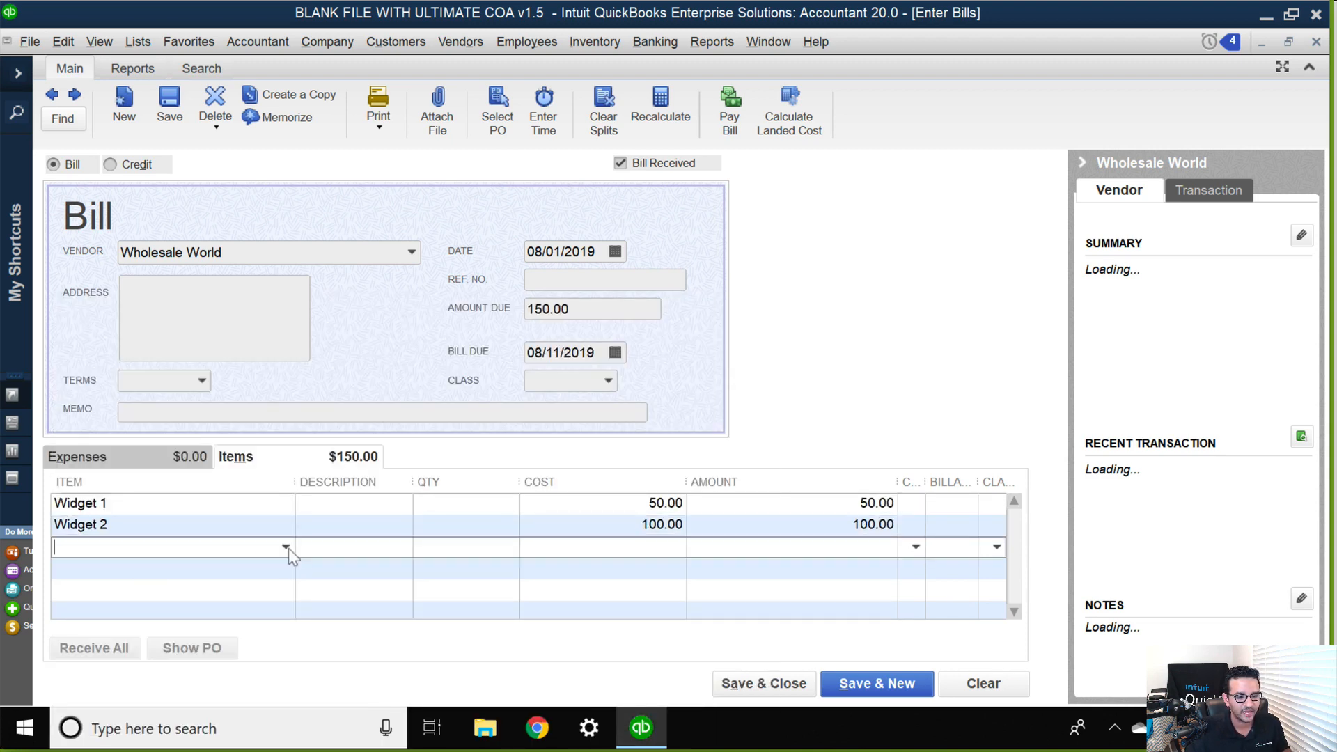
{"action": "left_click", "coordinate": [143, 453]}
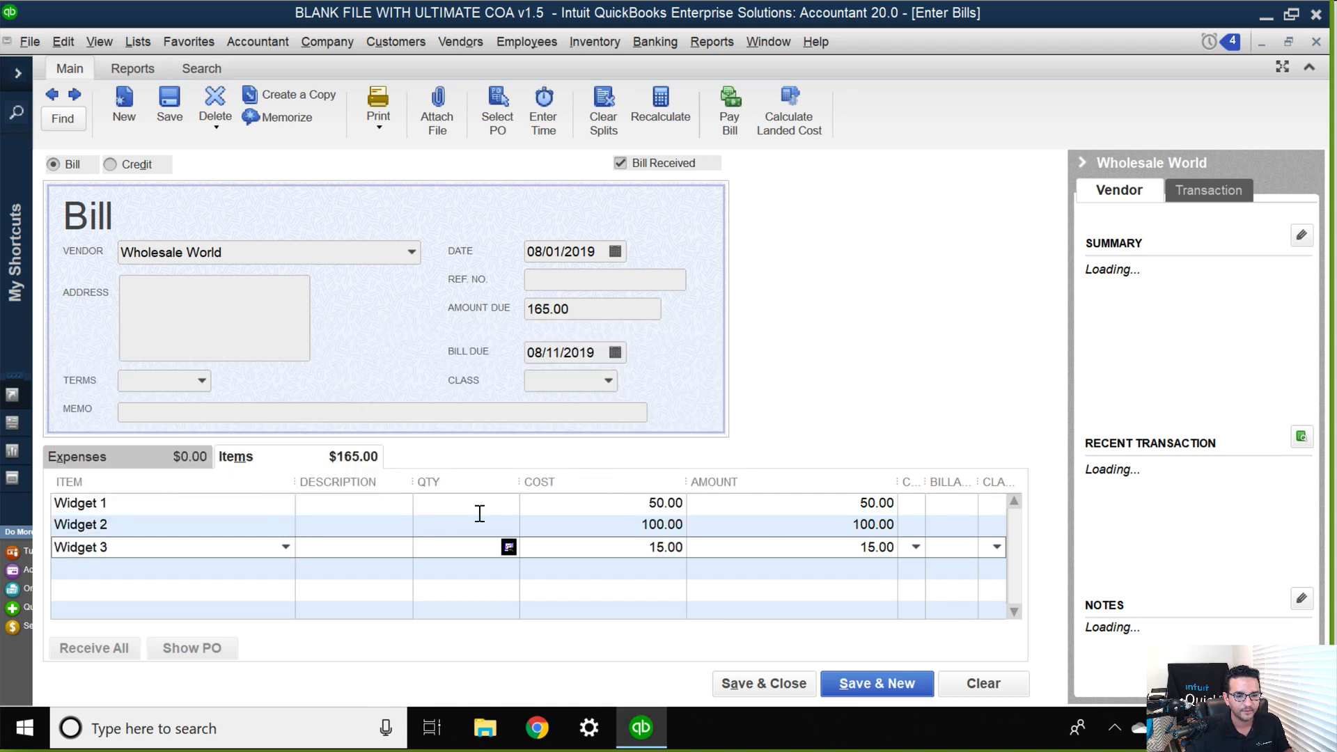
Set the quantity of all three widget lines to 100 and save the bill without assigning classes.
{"action": "left_click", "coordinate": [478, 506]}
{"action": "key", "text": "Down"}
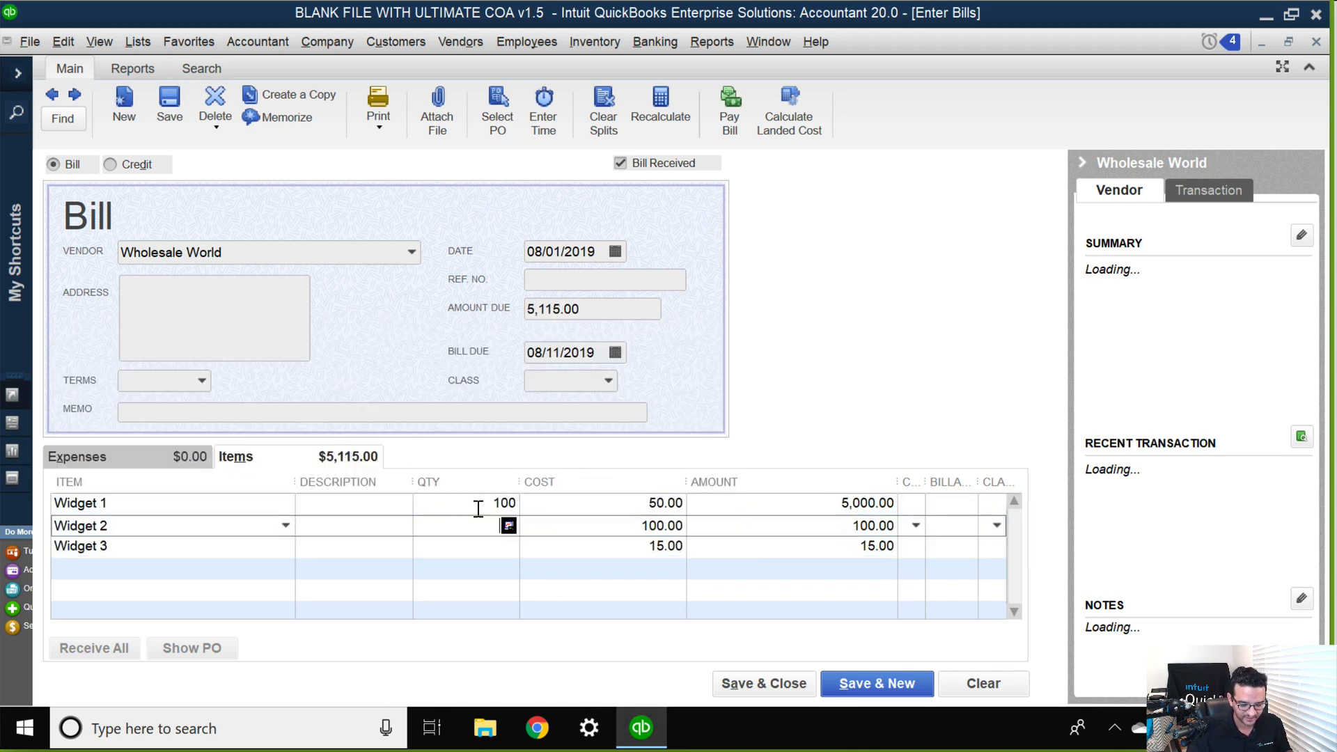
{"action": "type", "text": "100"}
{"action": "key", "text": "Down"}
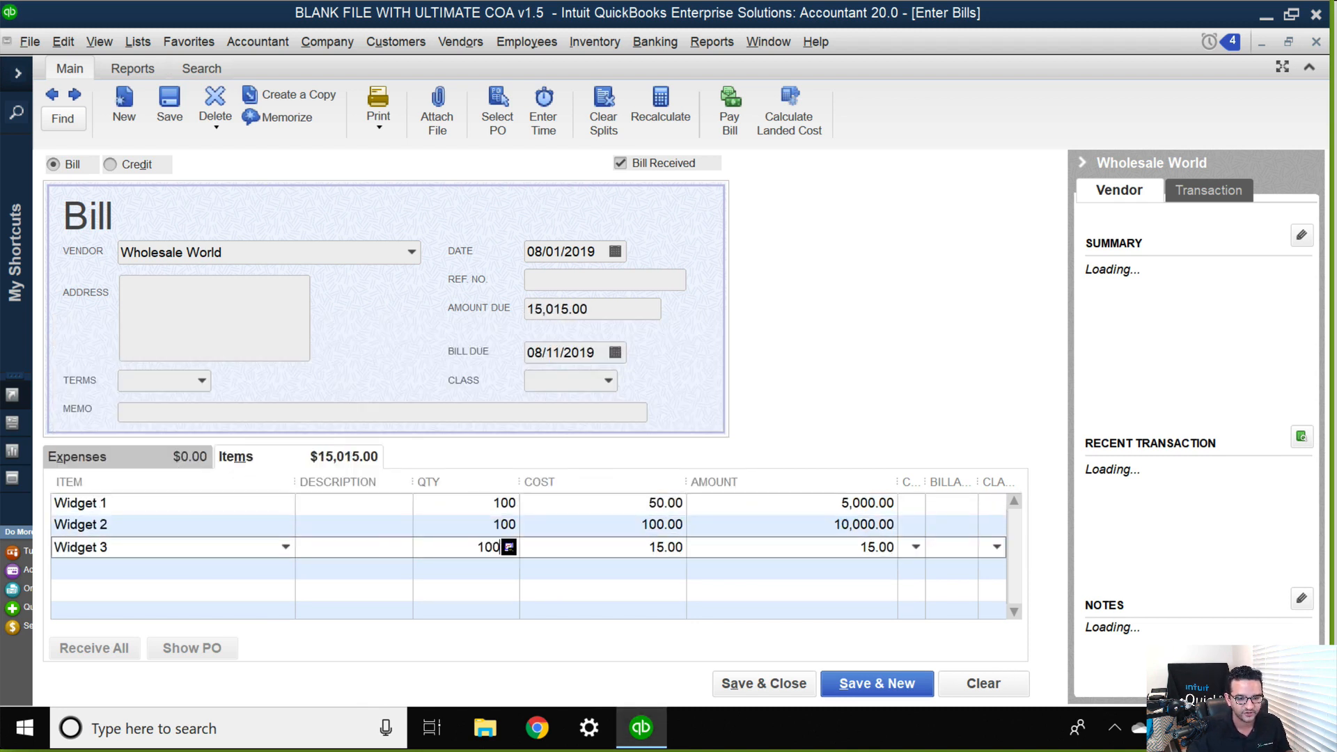
{"action": "key", "text": "Tab"}
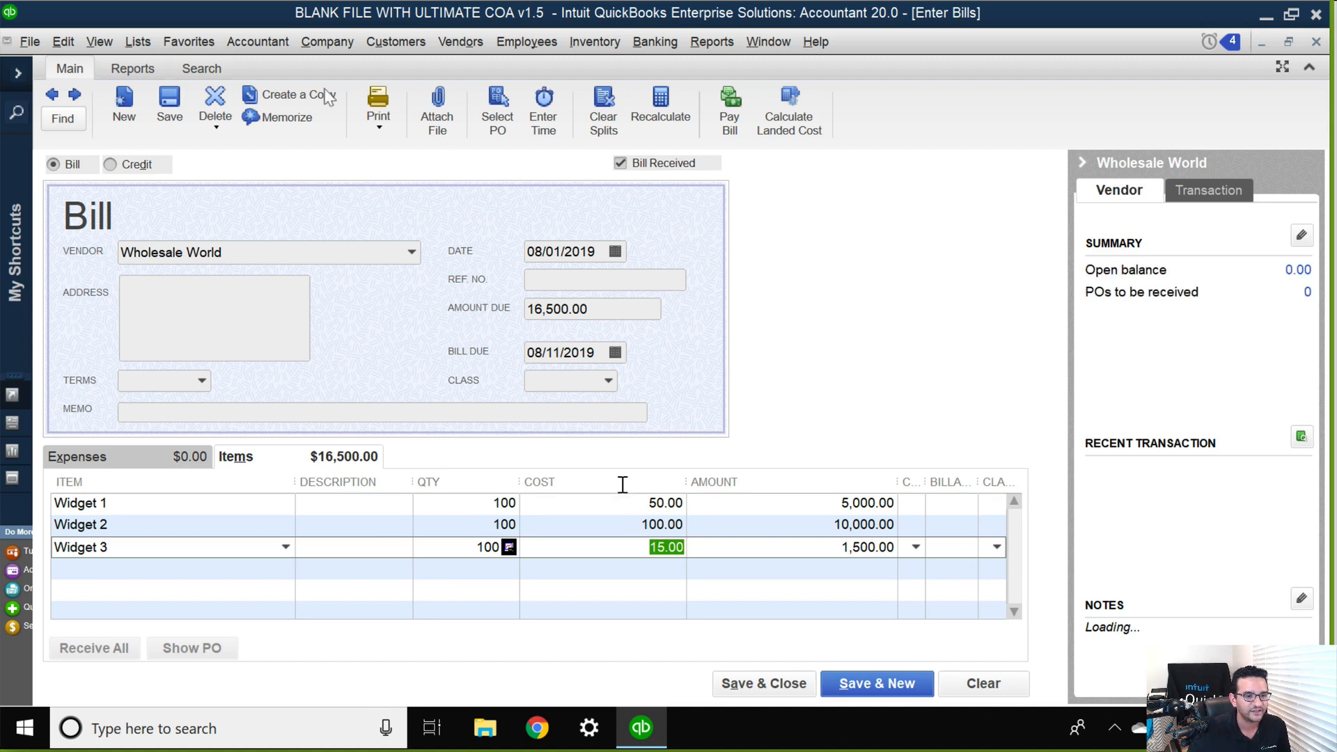
{"action": "left_click", "coordinate": [169, 108]}
{"action": "left_click", "coordinate": [606, 270]}
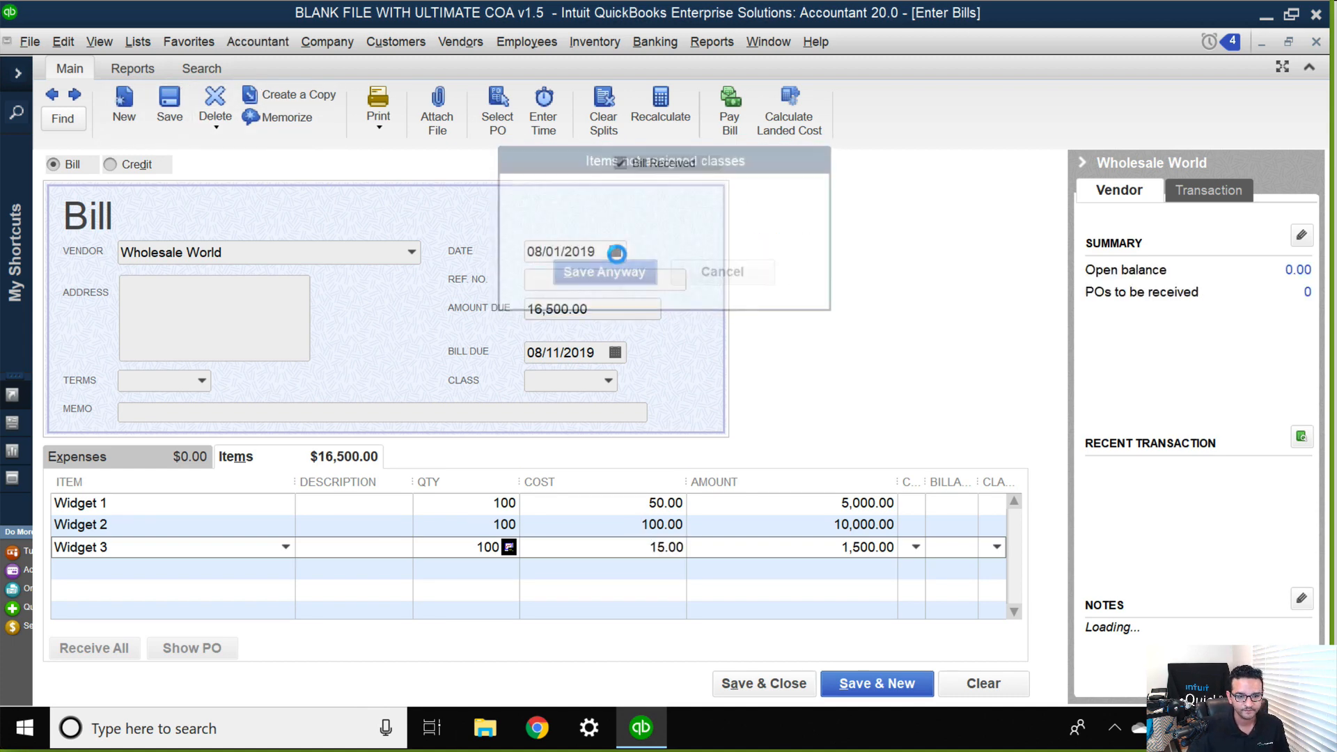
Close the bill and open the Inventory Valuation Summary report to examine the widgets' quantities, average costs and asset values.
{"action": "key", "text": "Escape"}
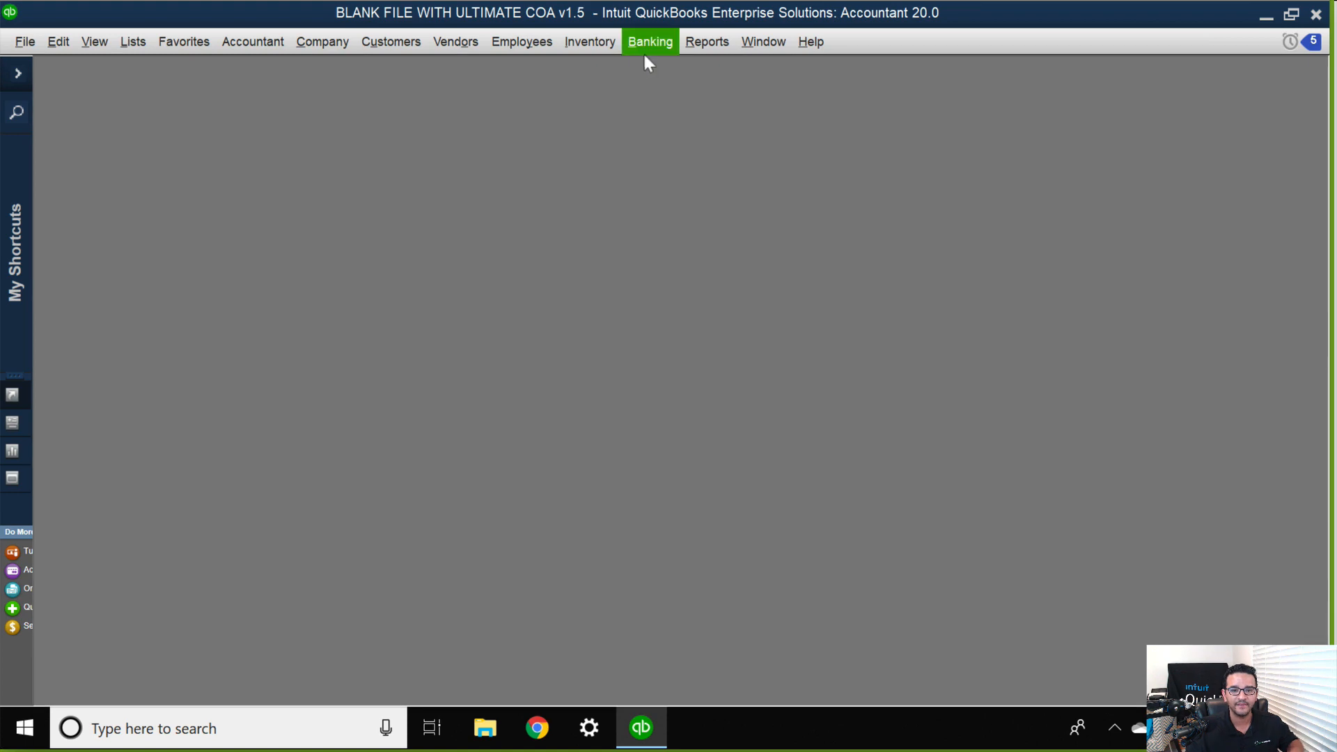
{"action": "left_click", "coordinate": [717, 47]}
{"action": "mouse_move", "coordinate": [748, 356]}
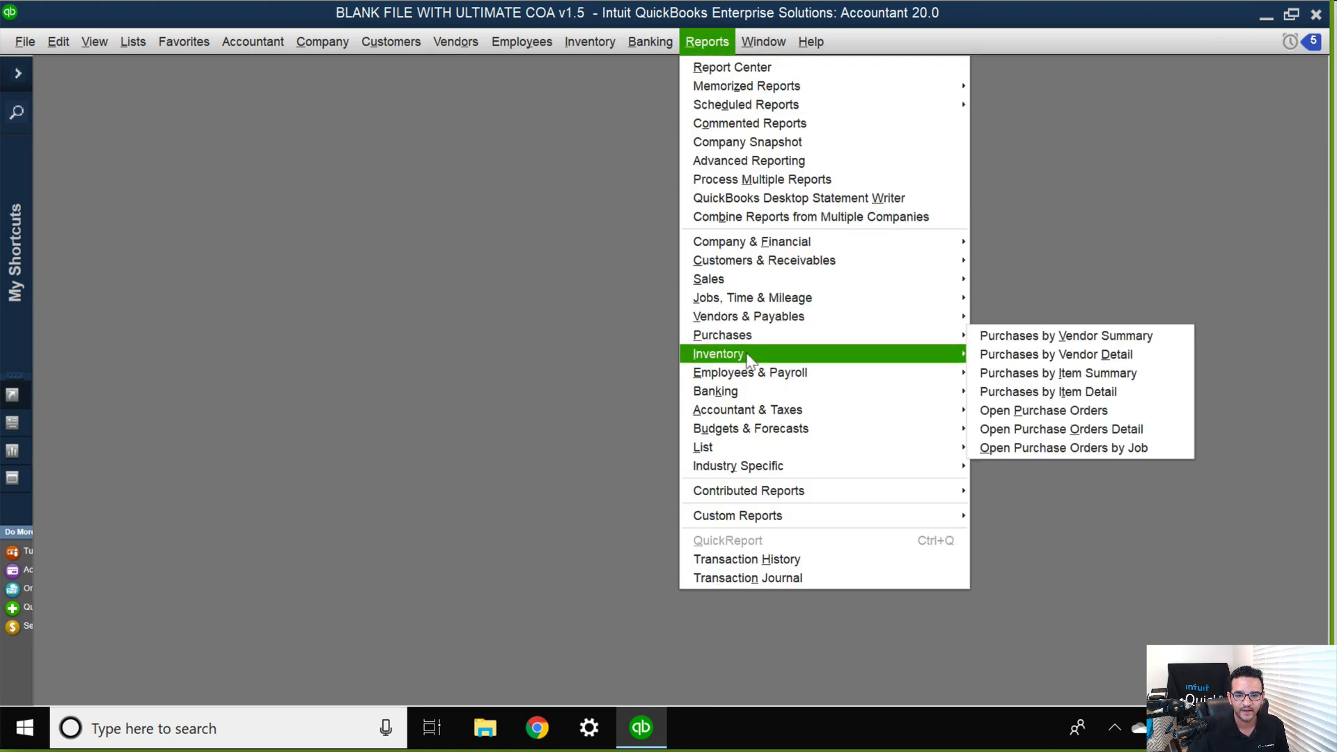
{"action": "left_click", "coordinate": [1079, 362]}
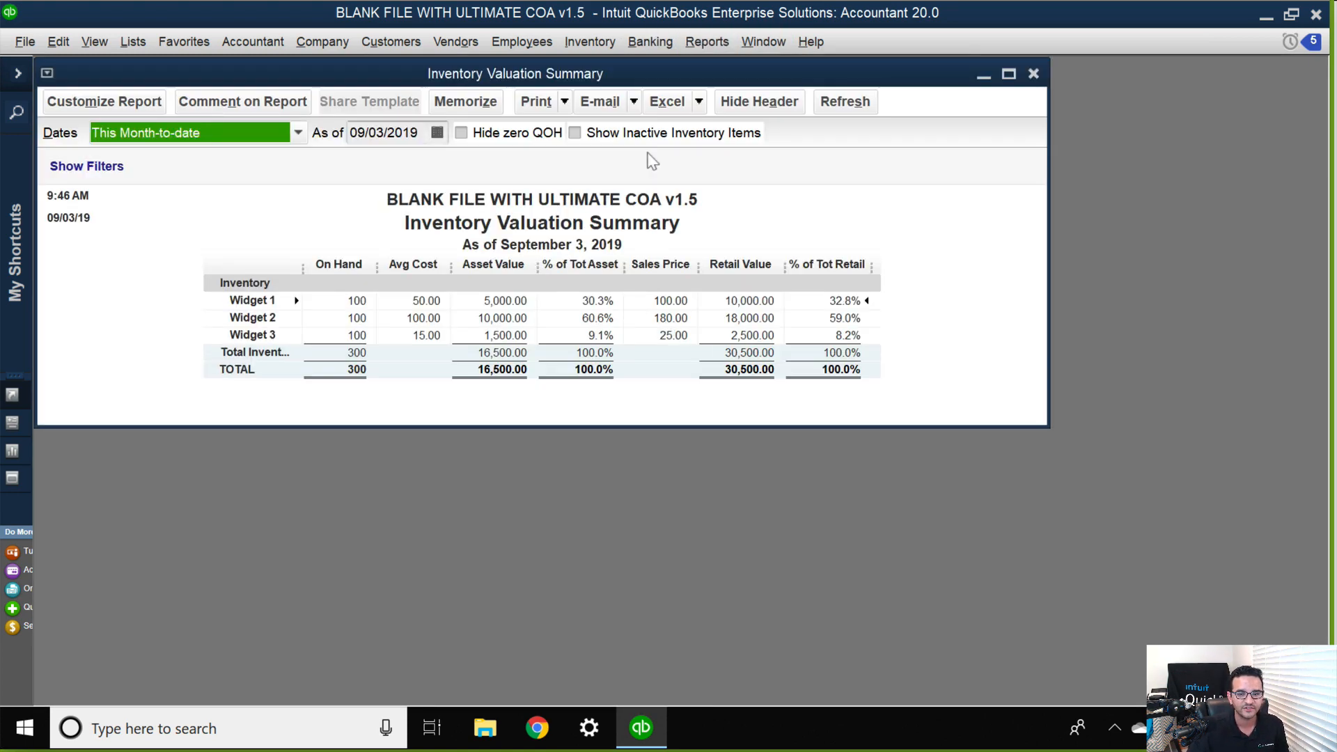
{"action": "left_click_drag", "start_coordinate": [634, 79], "coordinate": [854, 95]}
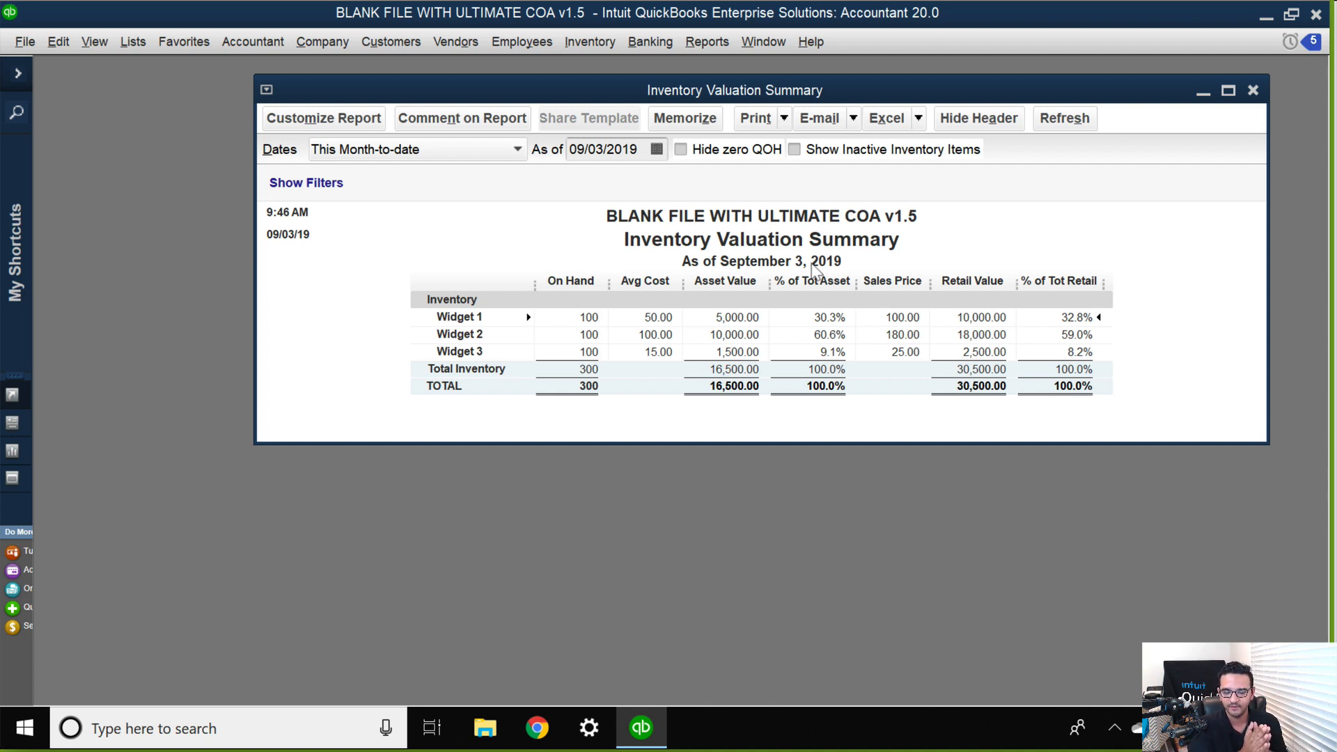
{"action": "left_click_drag", "start_coordinate": [801, 90], "coordinate": [842, 74]}
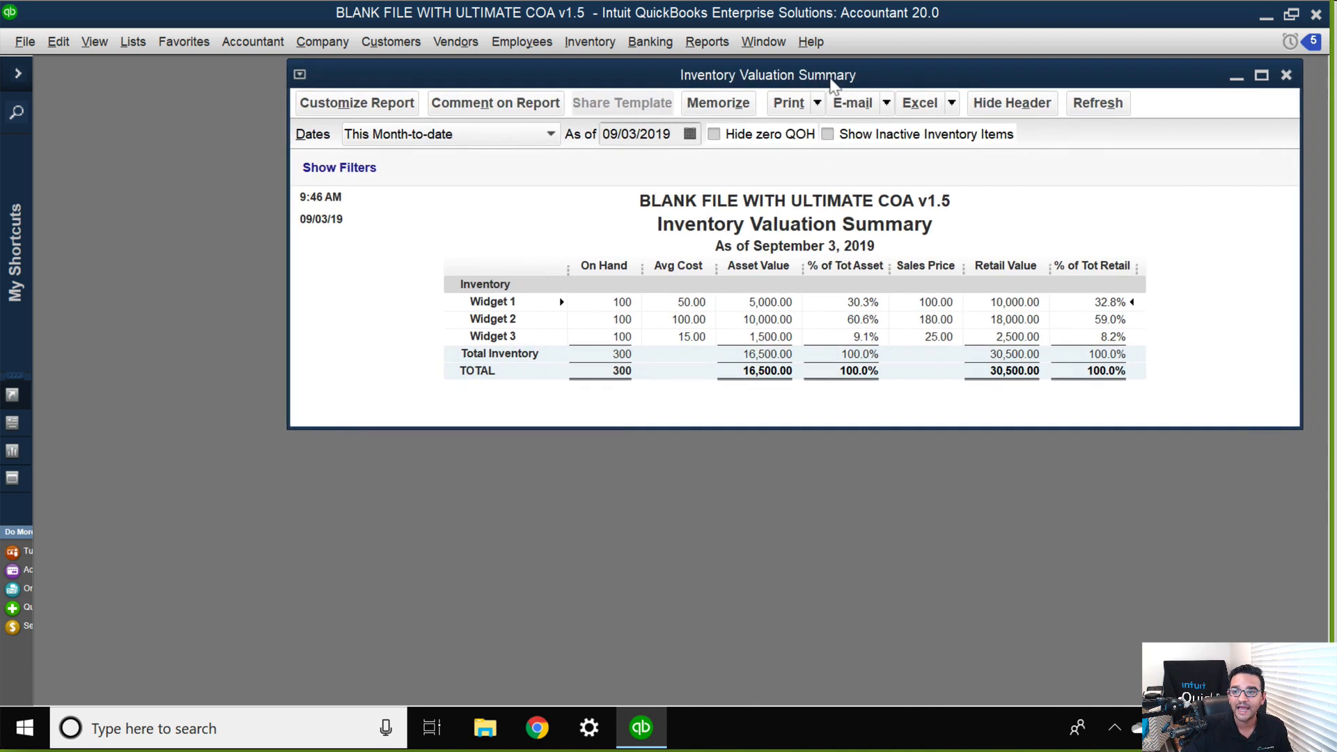
Start a new bill and add DHL as a new vendor for it.
{"action": "left_click", "coordinate": [450, 36]}
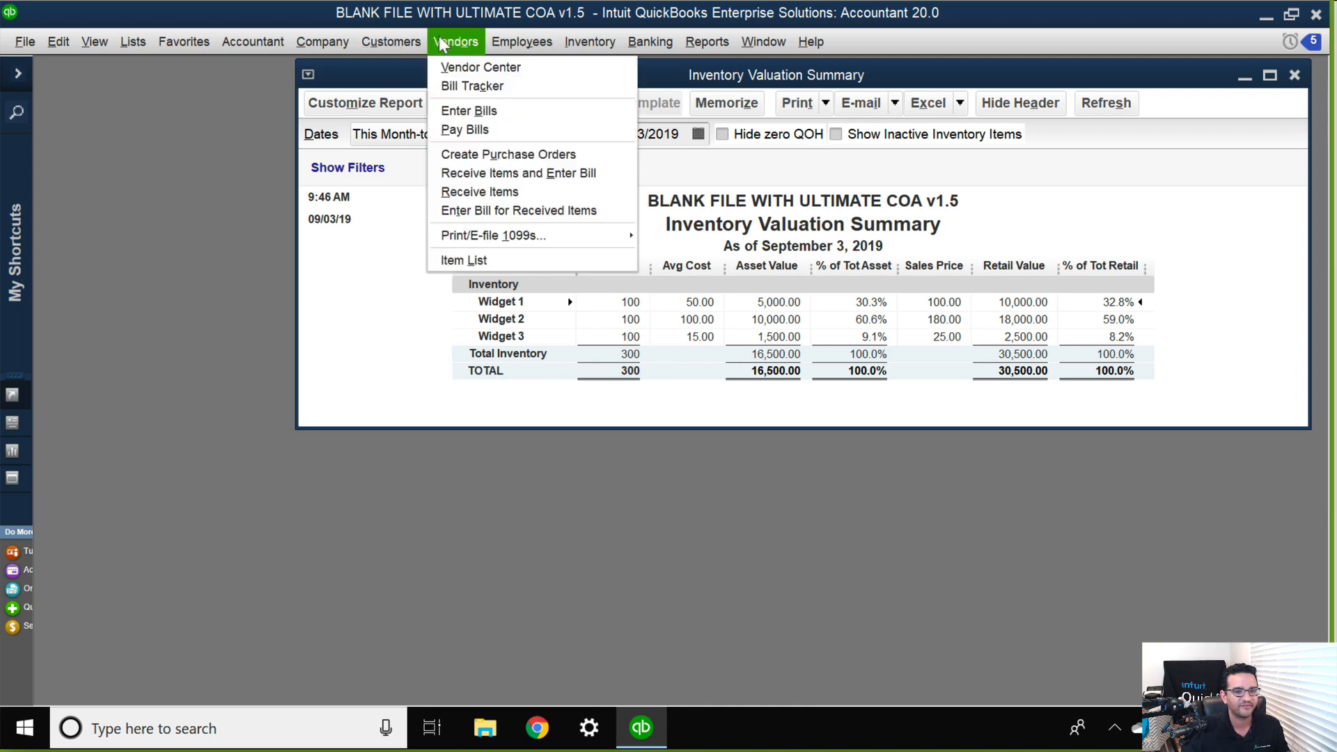
{"action": "left_click", "coordinate": [473, 109]}
{"action": "left_click_drag", "start_coordinate": [289, 215], "coordinate": [261, 55]}
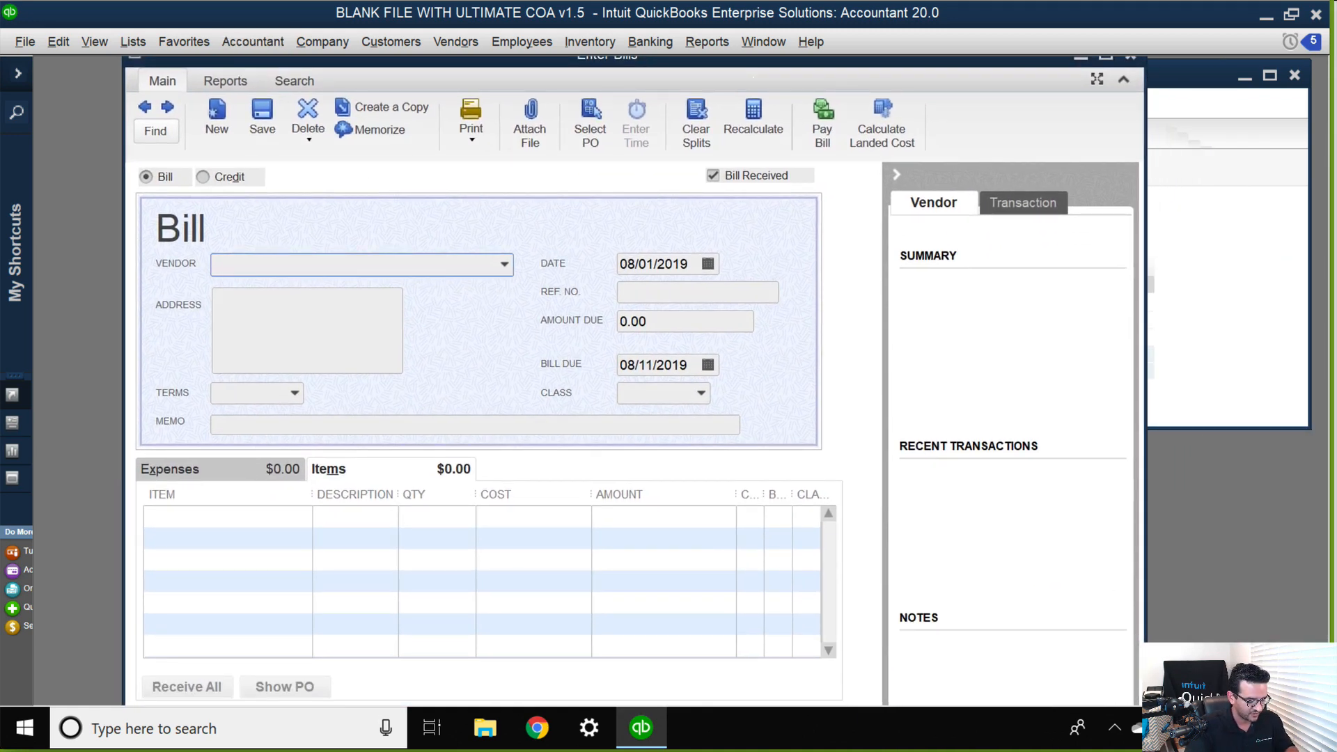
{"action": "type", "text": "DHL"}
{"action": "key", "text": "Tab"}
{"action": "key", "text": "Escape"}
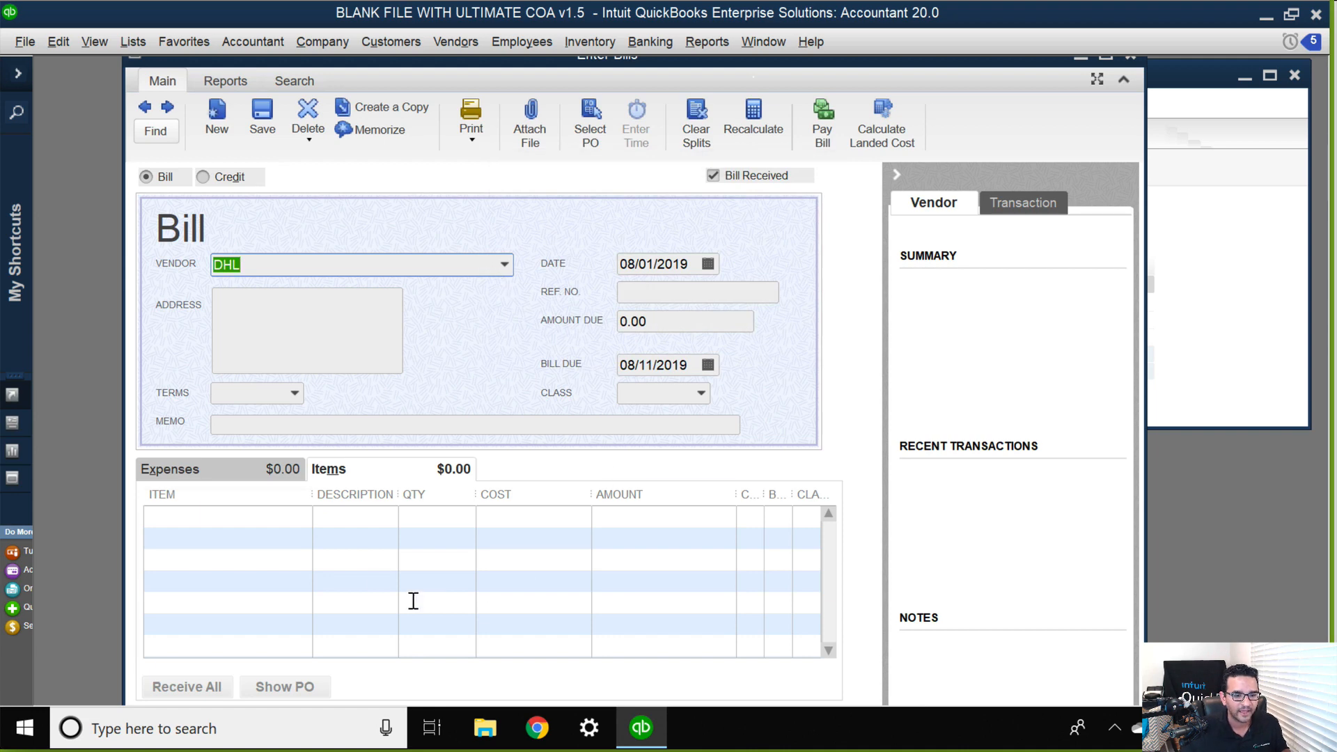
Add a Shipping item line with a cost of 500 to the DHL bill, declining to update the item record.
{"action": "left_click", "coordinate": [209, 517]}
{"action": "type", "text": "Shipping"}
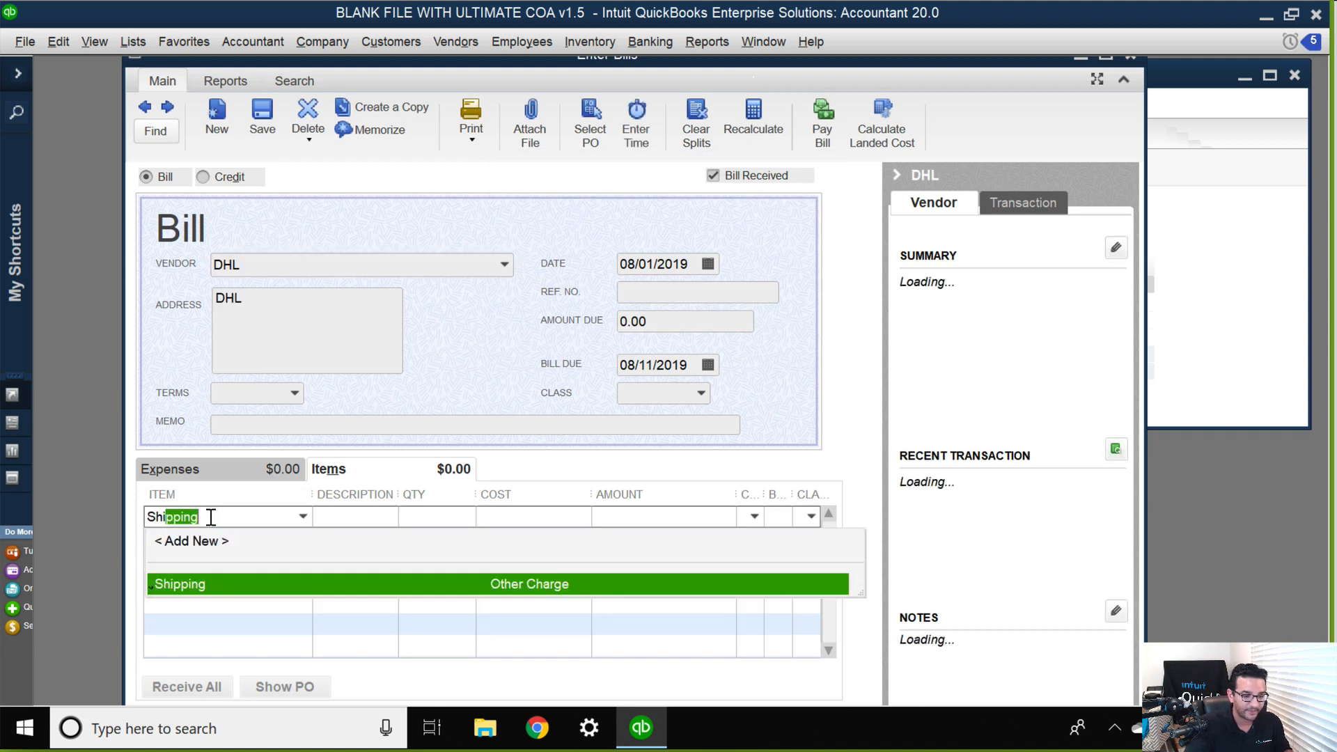
{"action": "key", "text": "Tab"}
{"action": "key", "text": "Tab"}
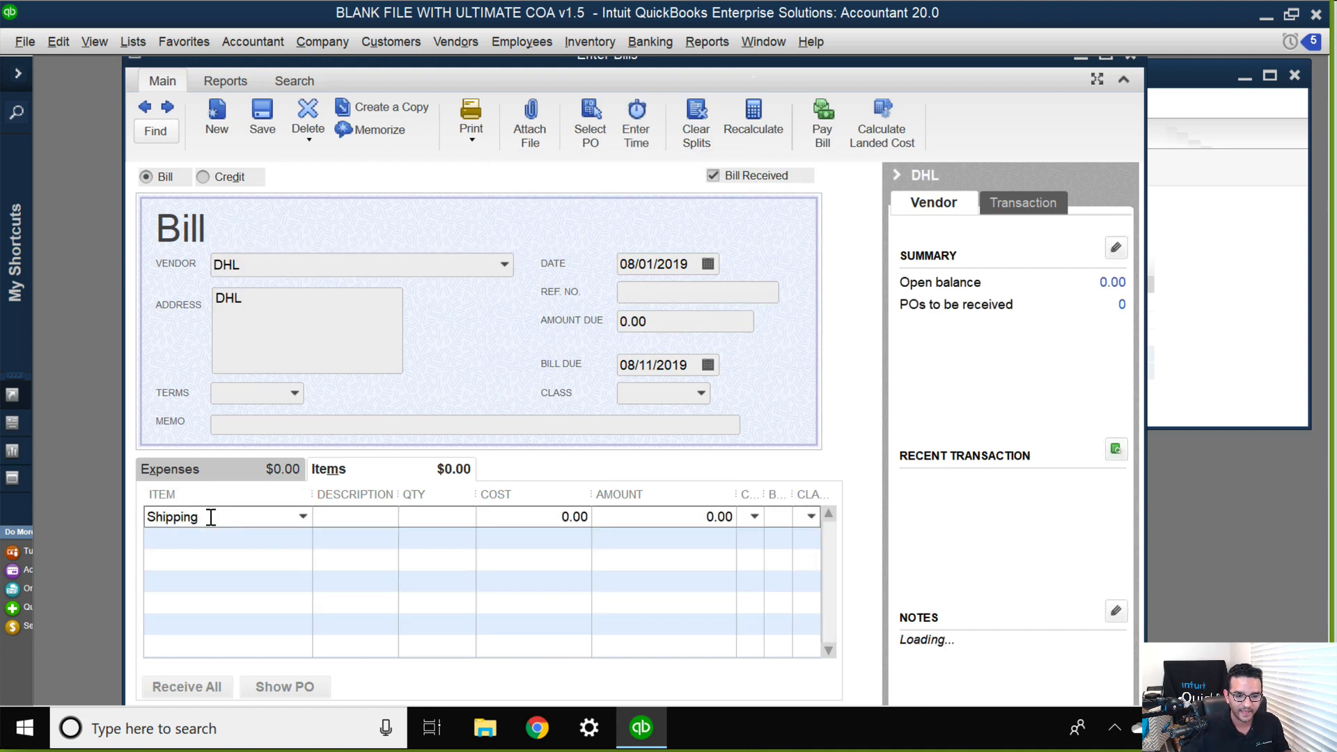
{"action": "type", "text": "500"}
{"action": "key", "text": "Tab"}
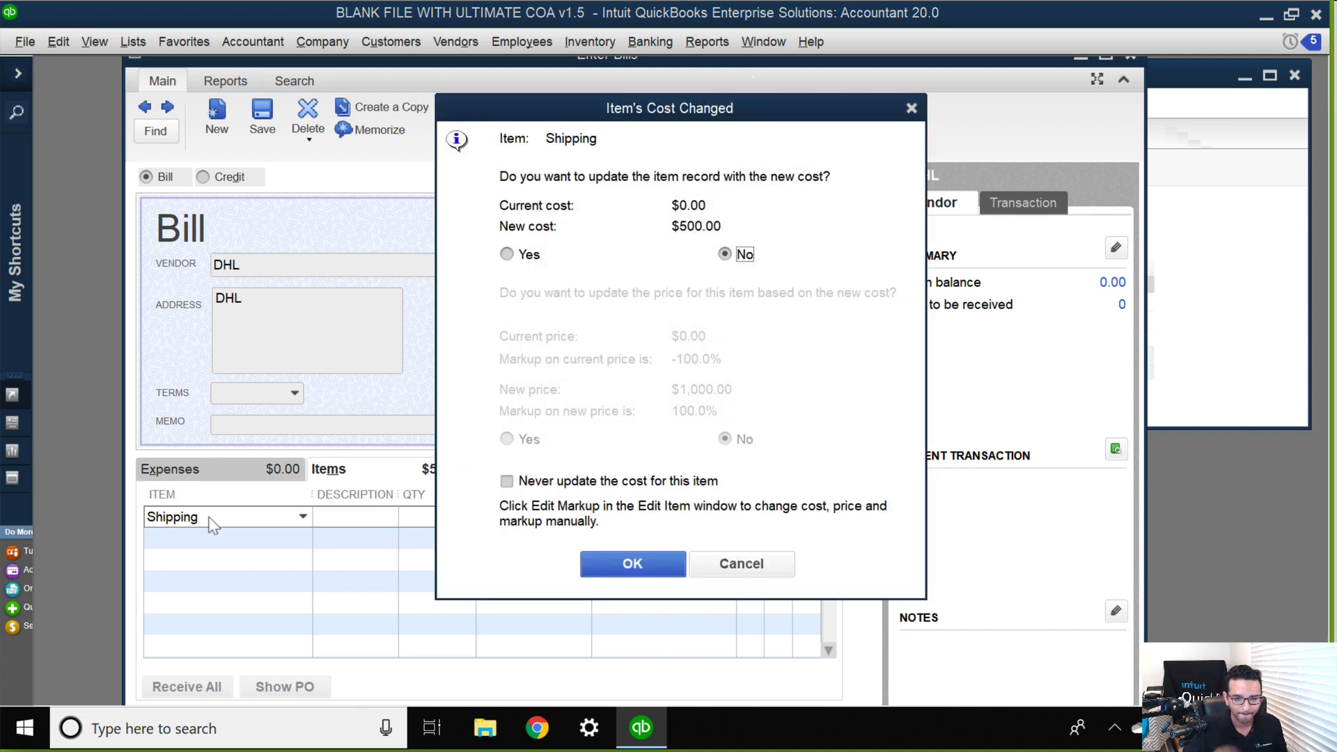
{"action": "left_click", "coordinate": [629, 563]}
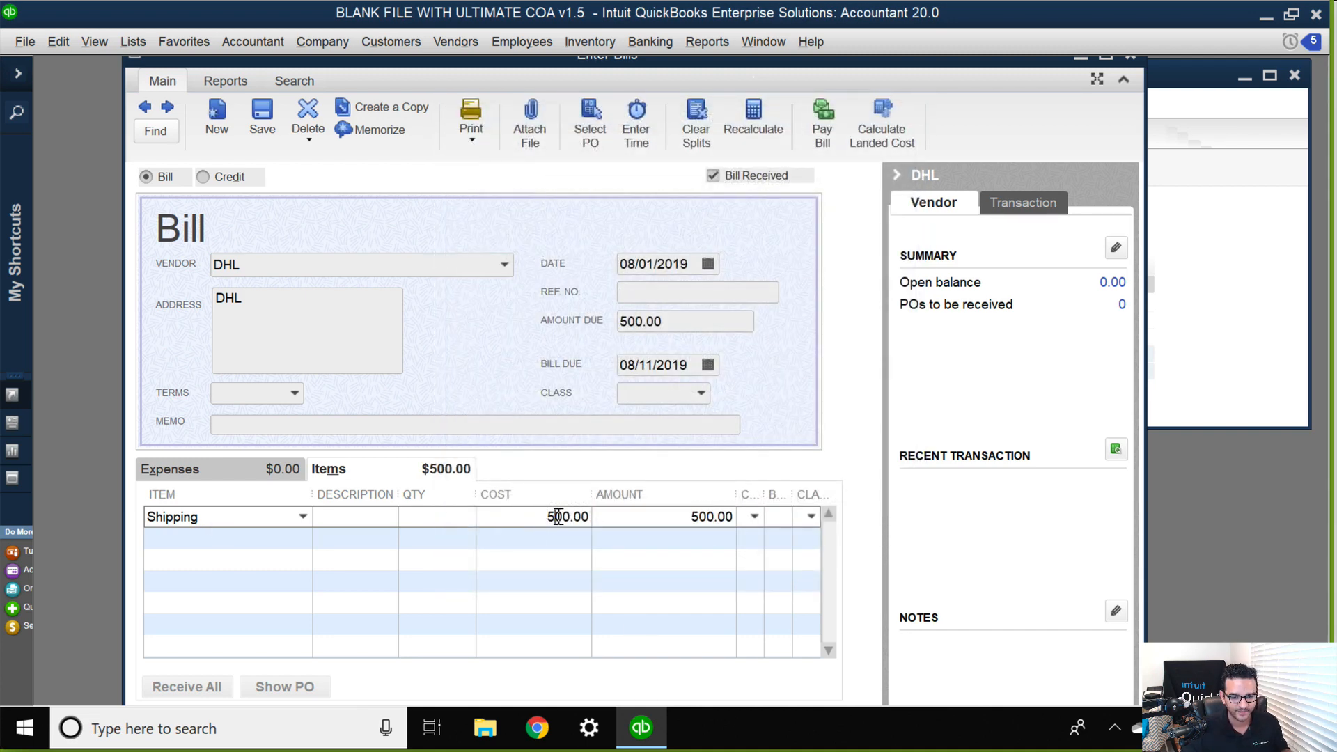
Set the Shipping line's cost to 5,000 and save the DHL bill without assigning classes.
{"action": "left_click", "coordinate": [558, 516]}
{"action": "type", "text": "0"}
{"action": "key", "text": "Tab"}
{"action": "left_click", "coordinate": [611, 547]}
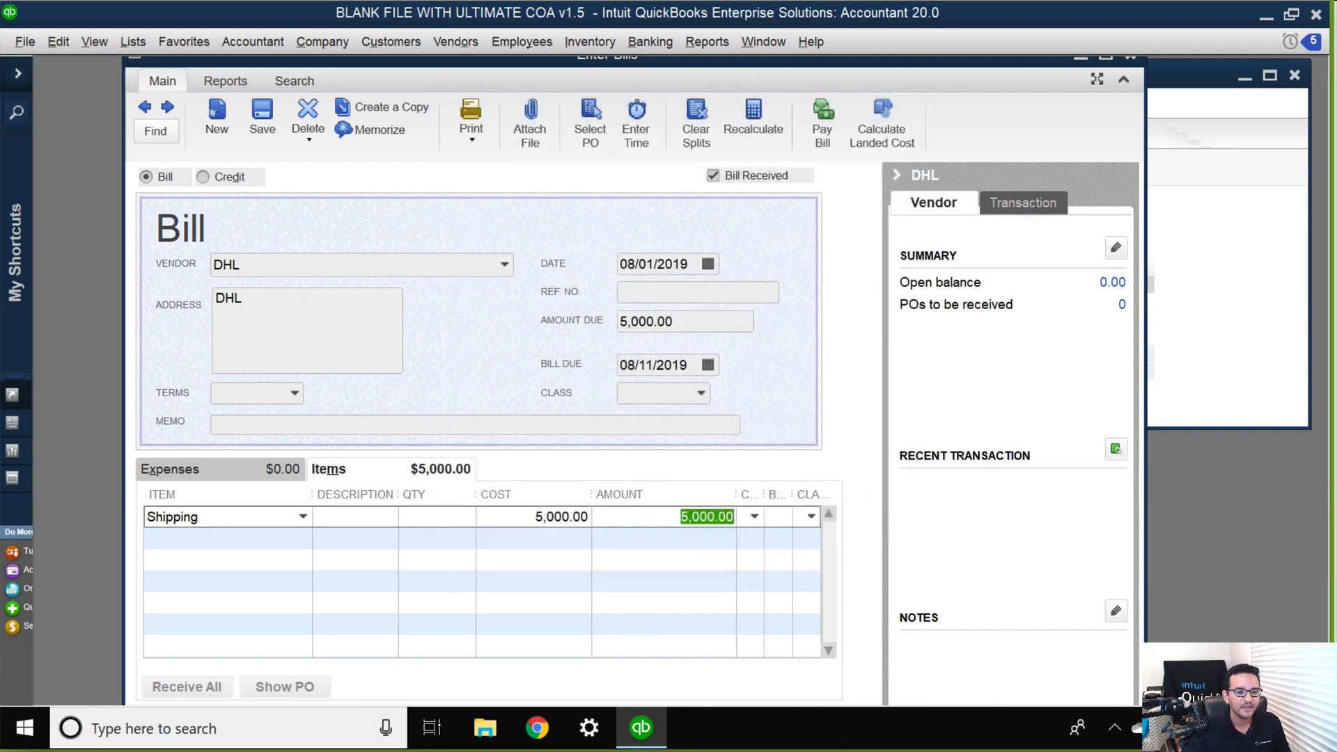
{"action": "left_click", "coordinate": [207, 533]}
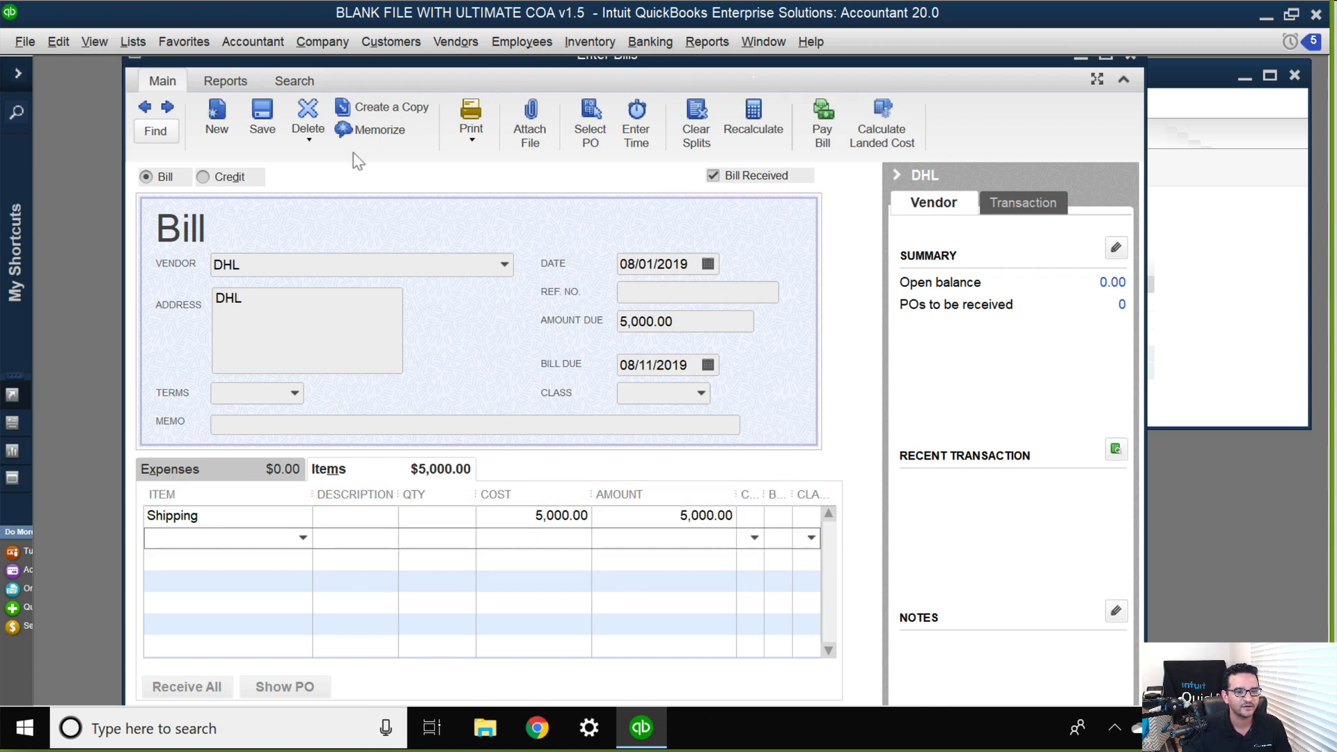
{"action": "left_click", "coordinate": [268, 120]}
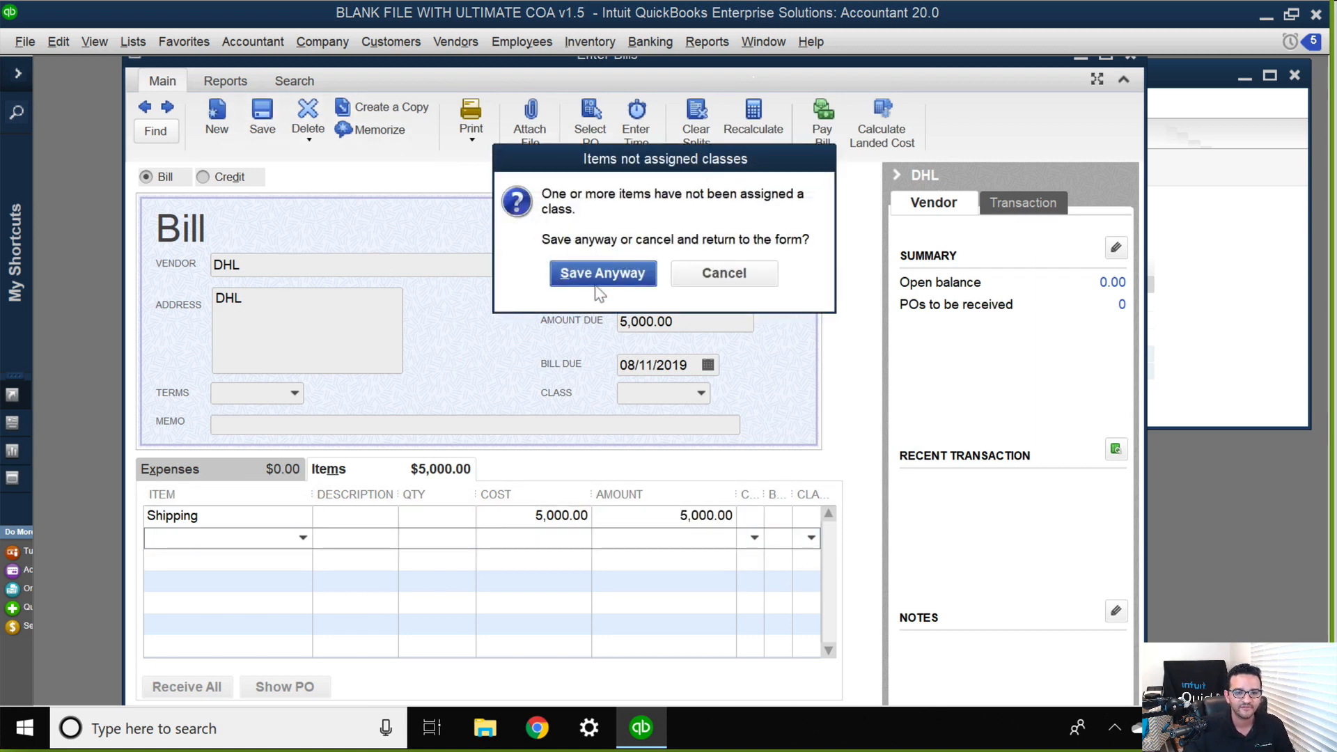
{"action": "key", "text": "Return"}
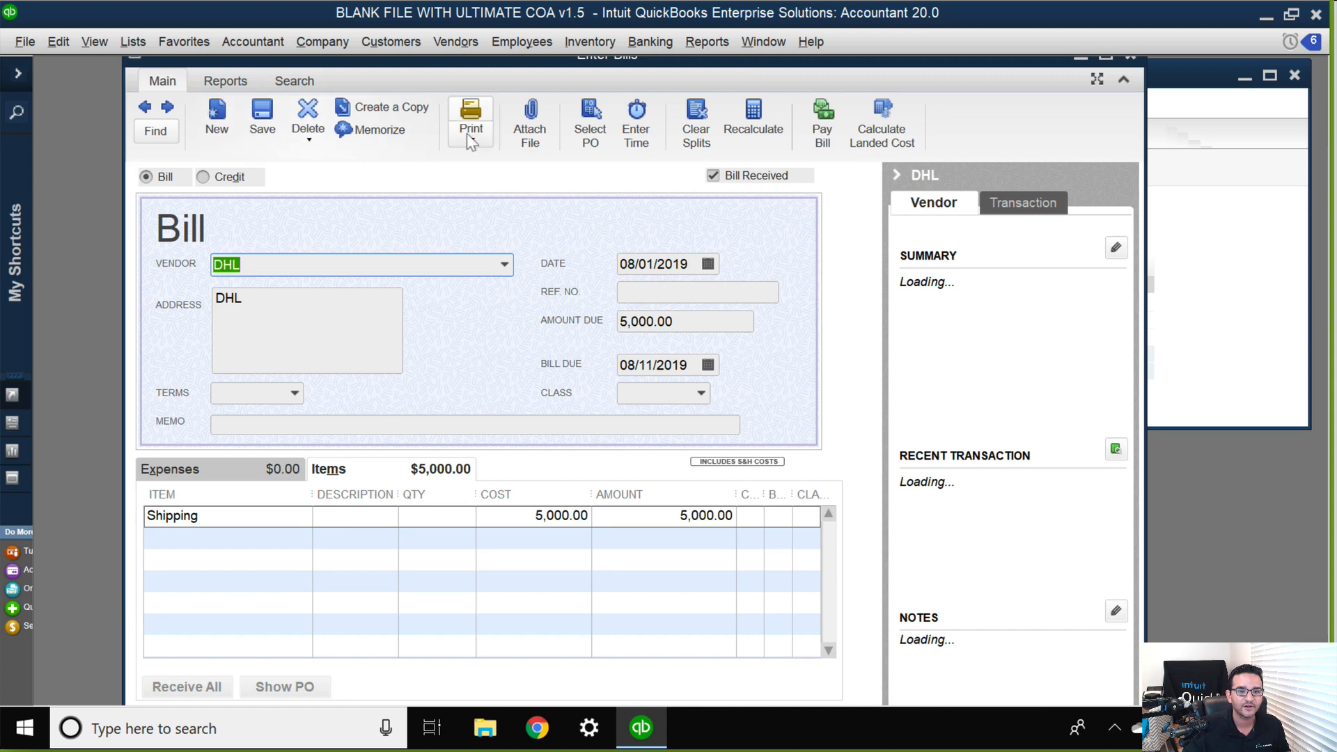
Start another bill and quickly add Freight Ins Co as a new vendor for it.
{"action": "left_click", "coordinate": [216, 120]}
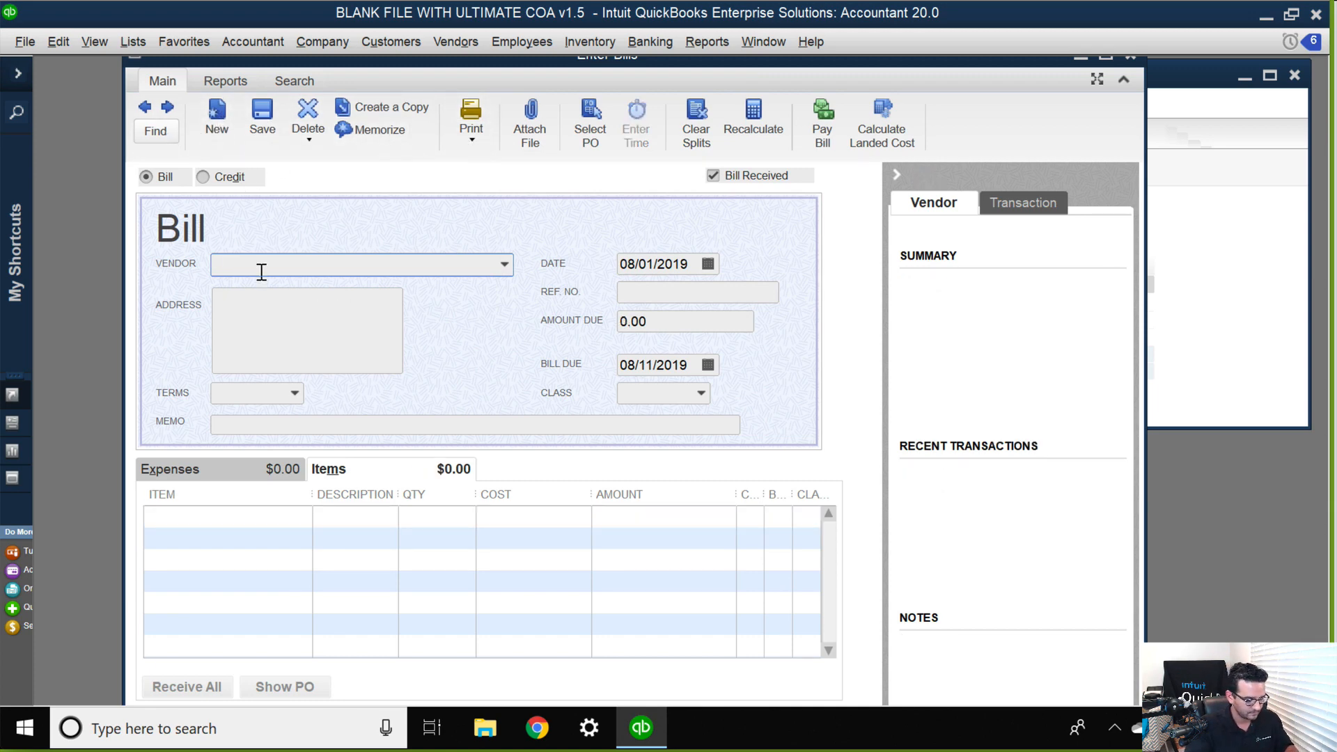
{"action": "type", "text": "Freight Ins Co"}
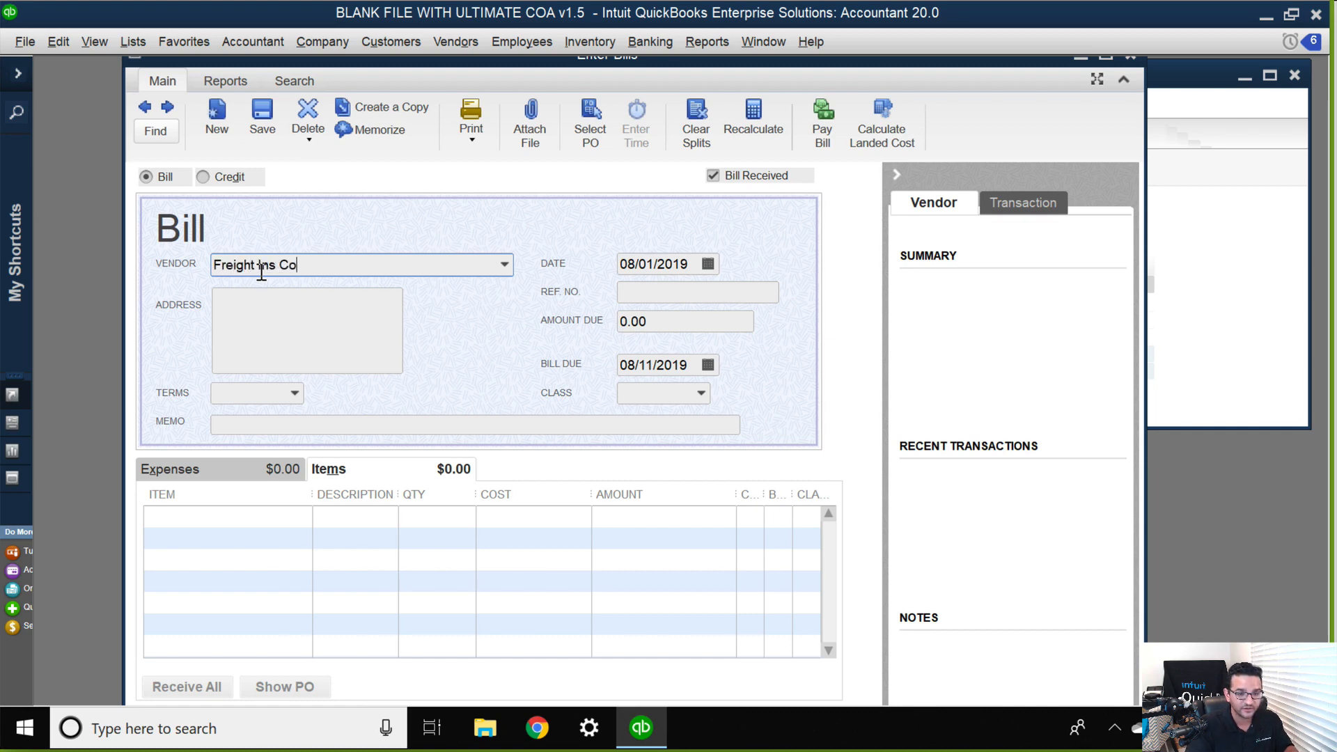
{"action": "key", "text": "Tab"}
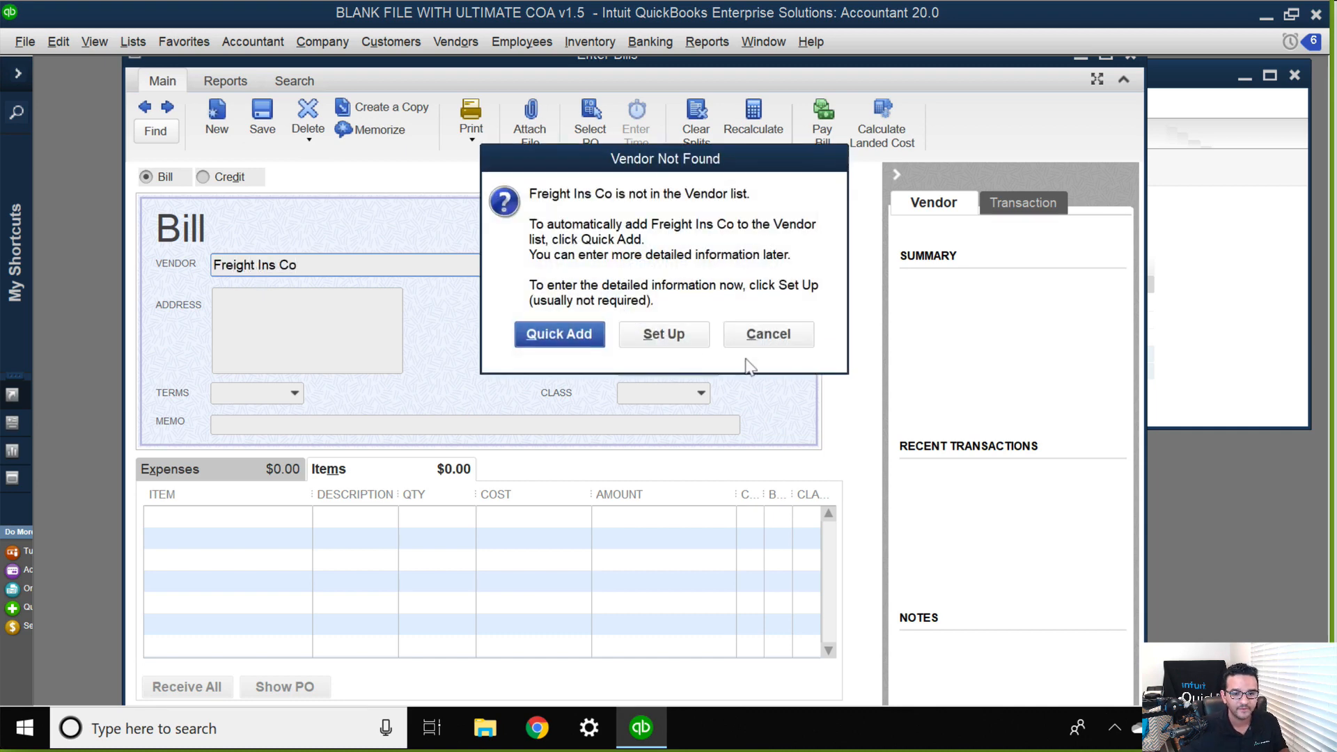
{"action": "left_click", "coordinate": [589, 336]}
Add an Insurance item line with a cost of 2,500 to the Freight Ins Co bill.
{"action": "left_click", "coordinate": [233, 519]}
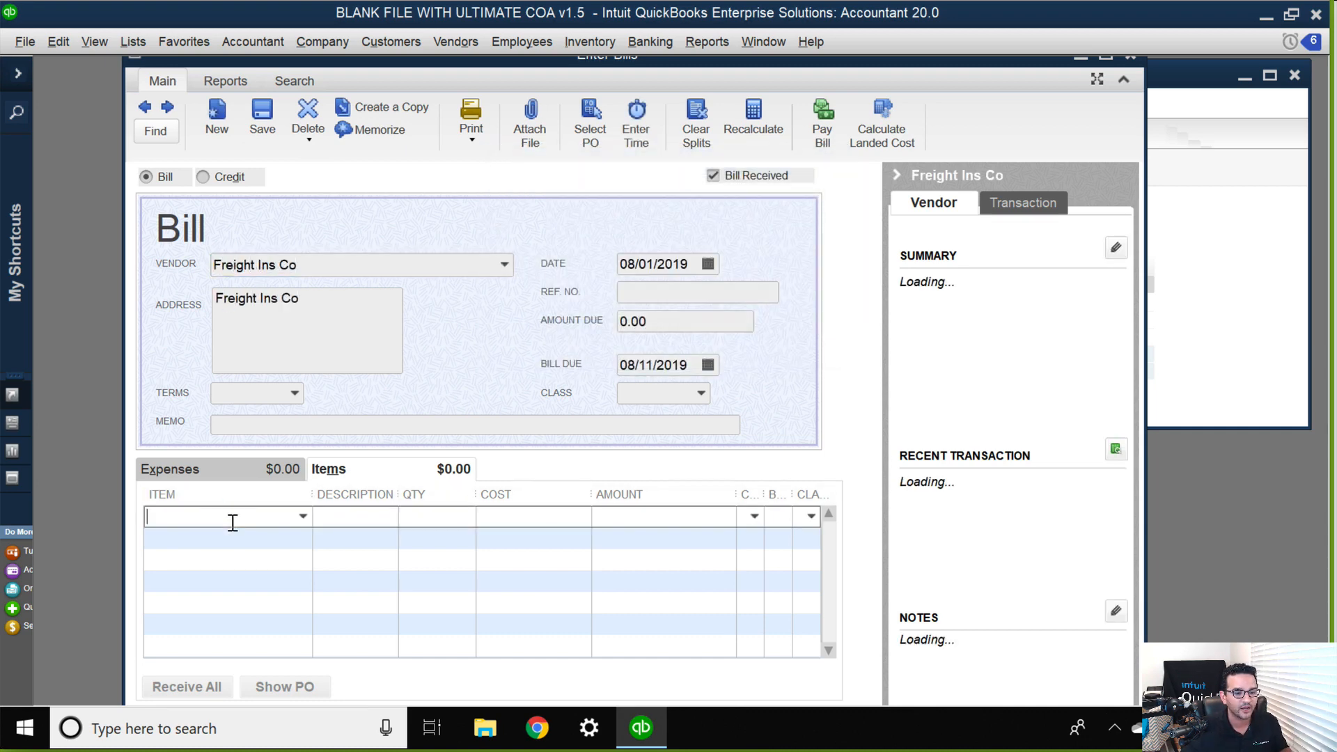
{"action": "type", "text": "s"}
{"action": "key", "text": "BackSpace"}
{"action": "key", "text": "BackSpace"}
{"action": "type", "text": "Insurance"}
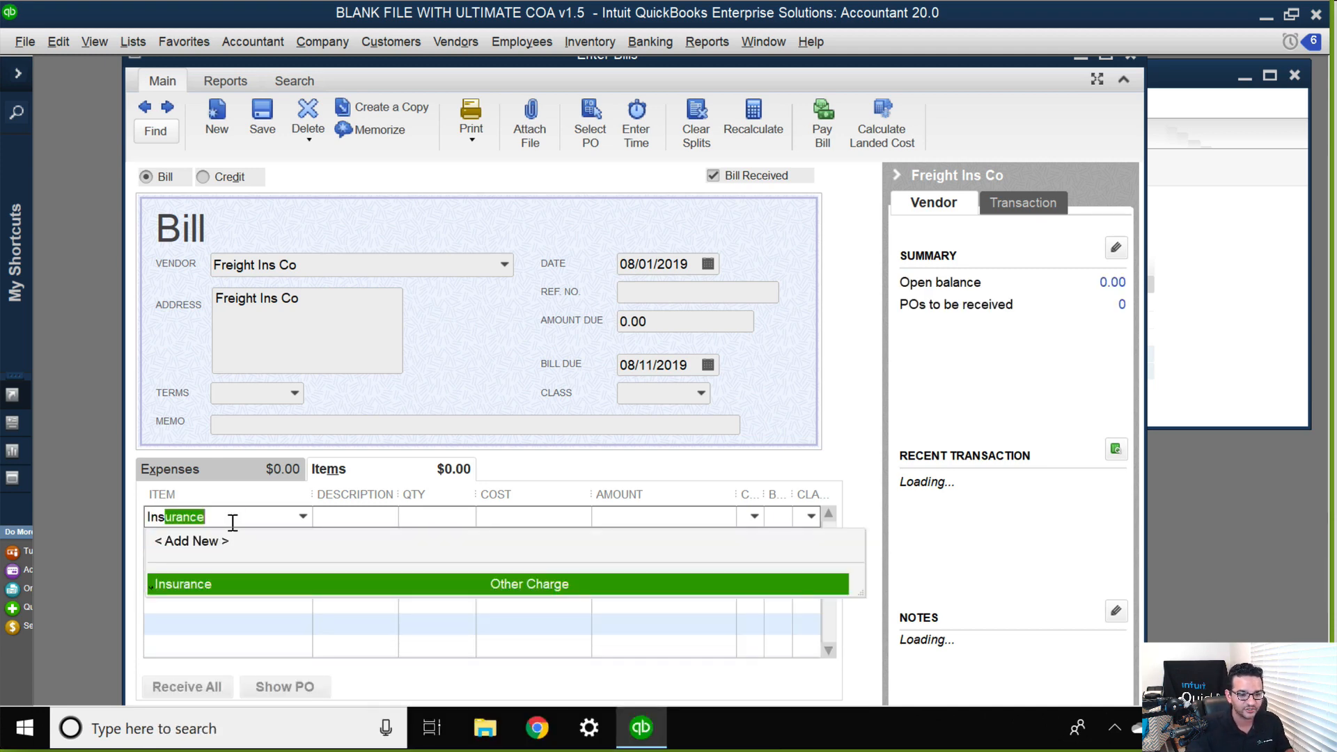
{"action": "key", "text": "Tab"}
{"action": "key", "text": "Tab"}
{"action": "key", "text": "Tab"}
{"action": "type", "text": "2500"}
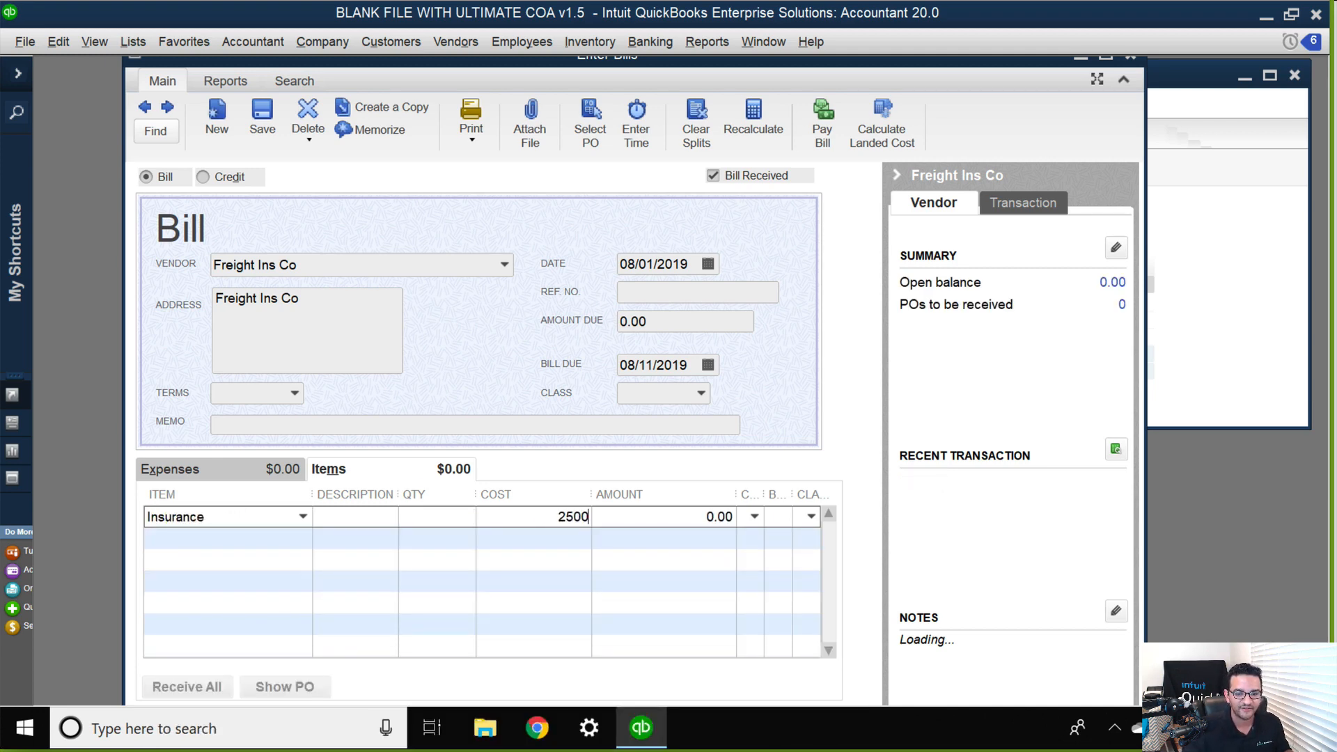
{"action": "key", "text": "Tab"}
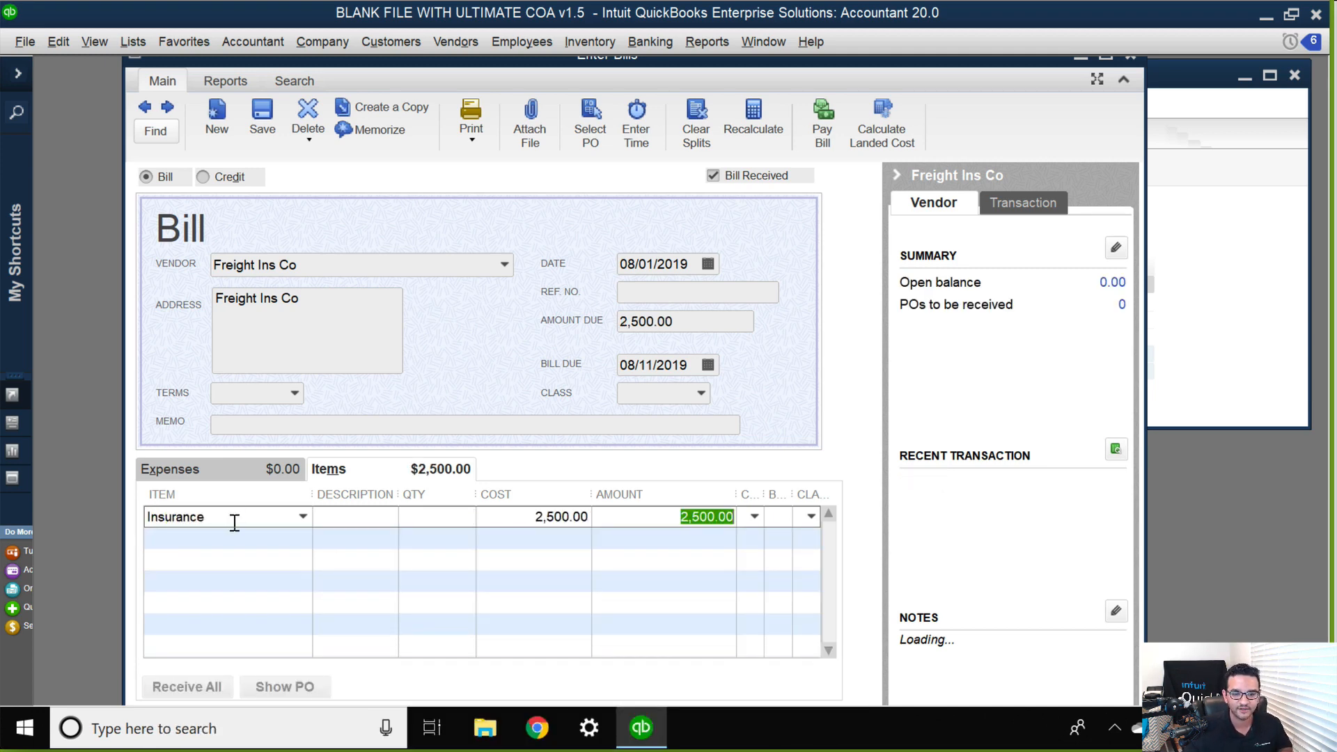
Set the Freight Ins Co bill's date to 08/04/2019 and save it without assigning classes.
{"action": "left_click", "coordinate": [653, 265]}
{"action": "key", "text": "plus"}
{"action": "key", "text": "plus"}
{"action": "key", "text": "plus"}
{"action": "left_click", "coordinate": [268, 129]}
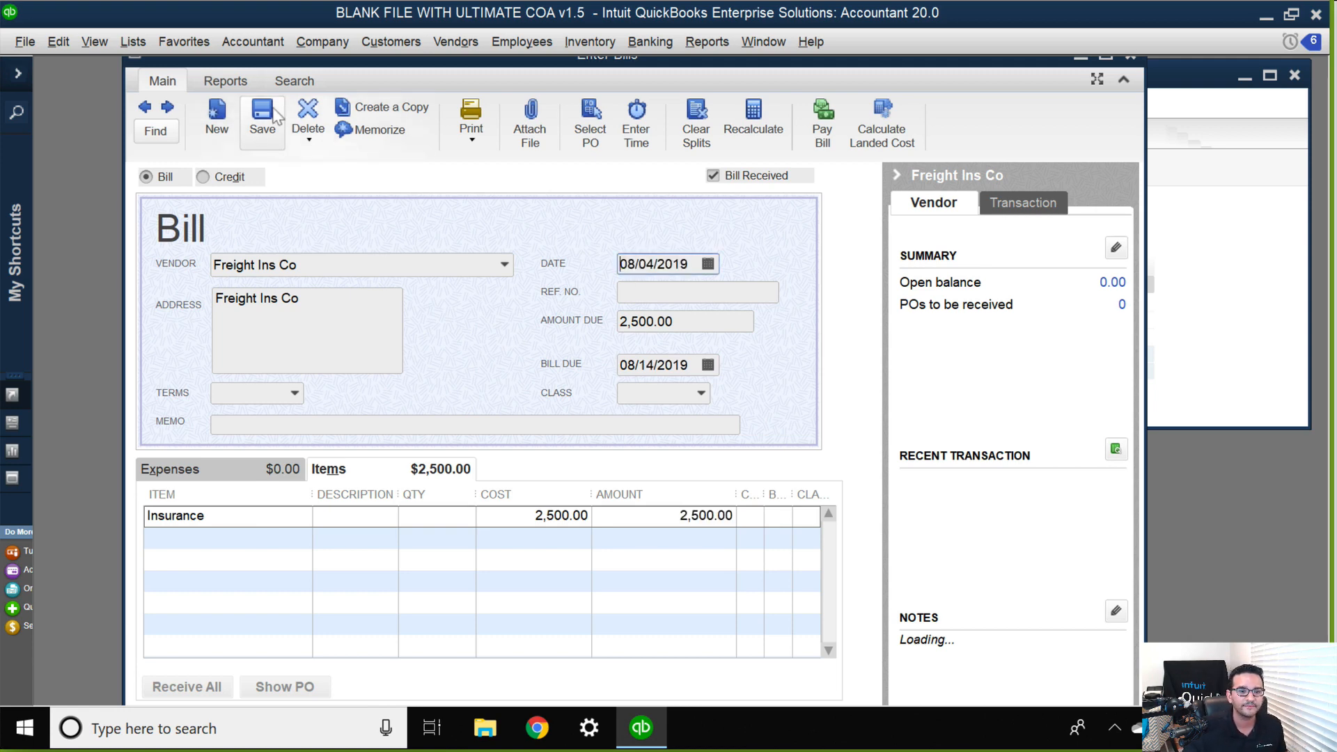
{"action": "left_click", "coordinate": [646, 272]}
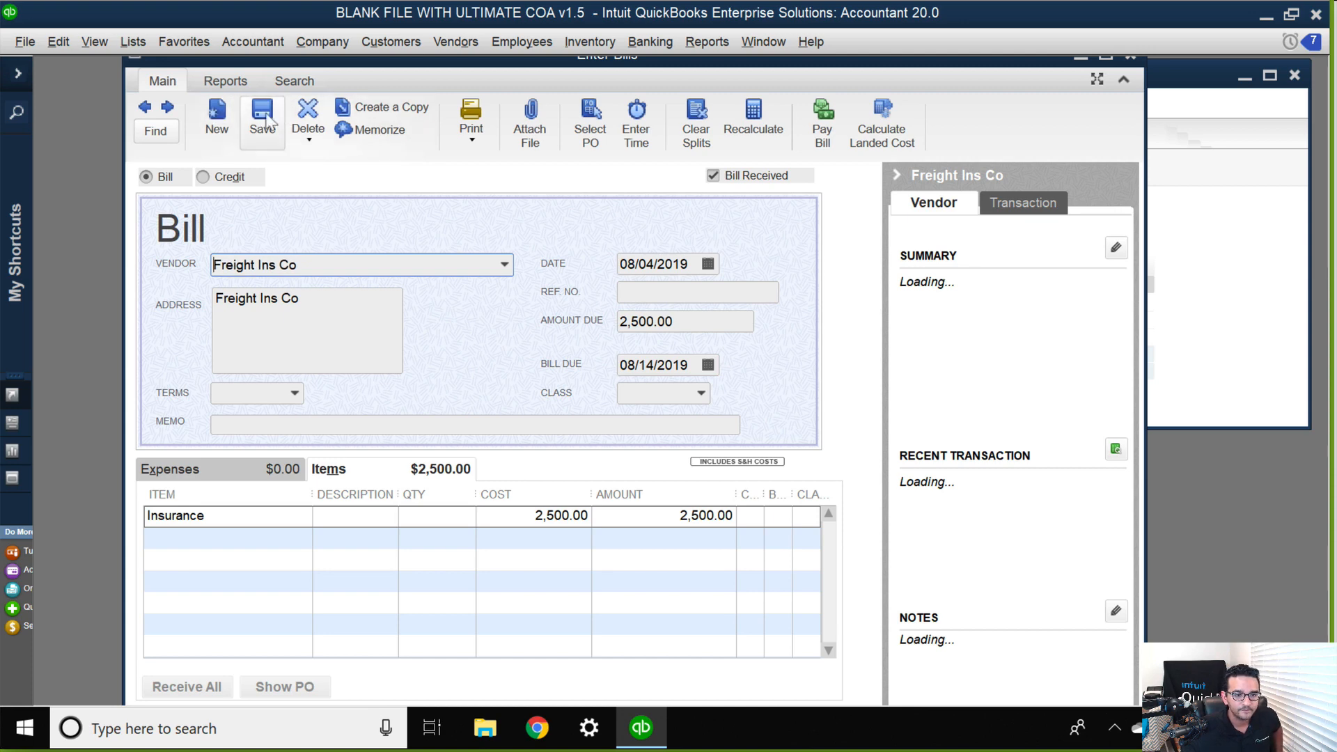
Start another bill and add US DEPT OF CUSTOMS as a new vendor for it.
{"action": "left_click", "coordinate": [217, 120]}
{"action": "type", "text": "US "}
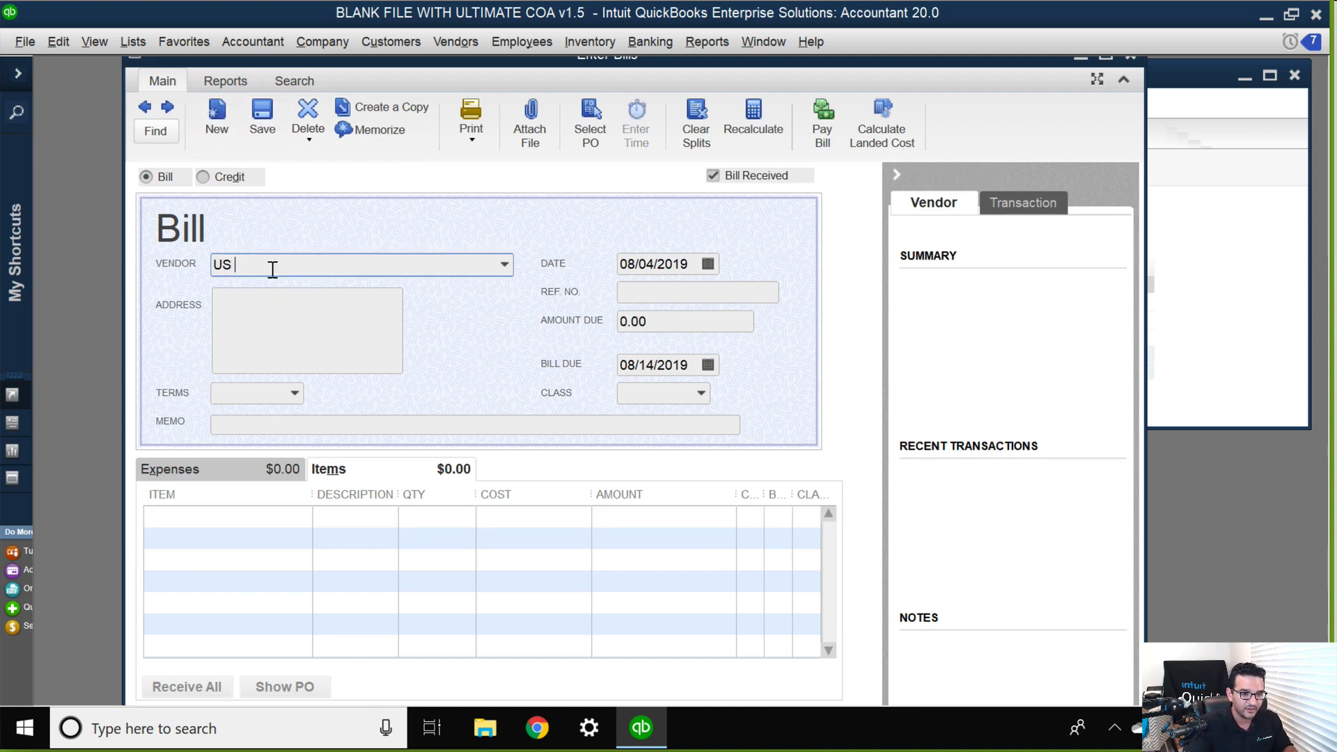
{"action": "type", "text": "DEPT OF"}
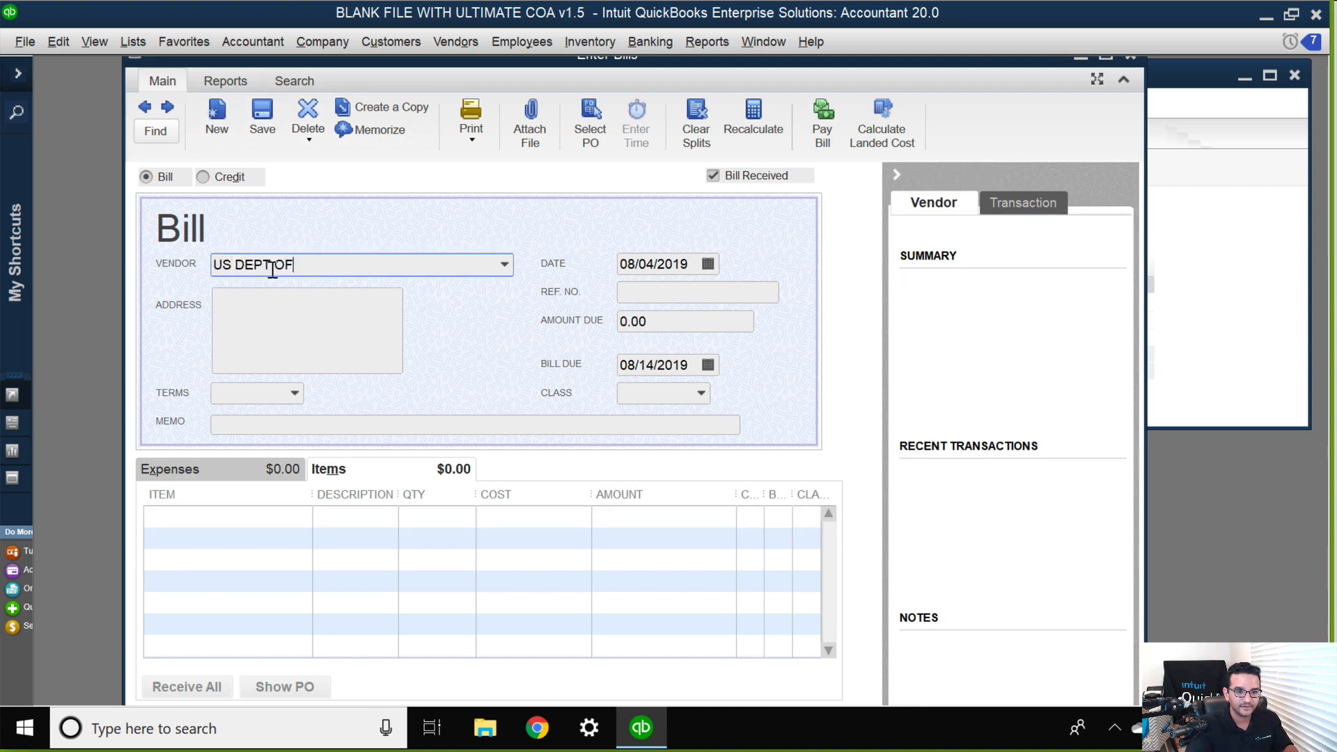
{"action": "type", "text": " CUSTOMS"}
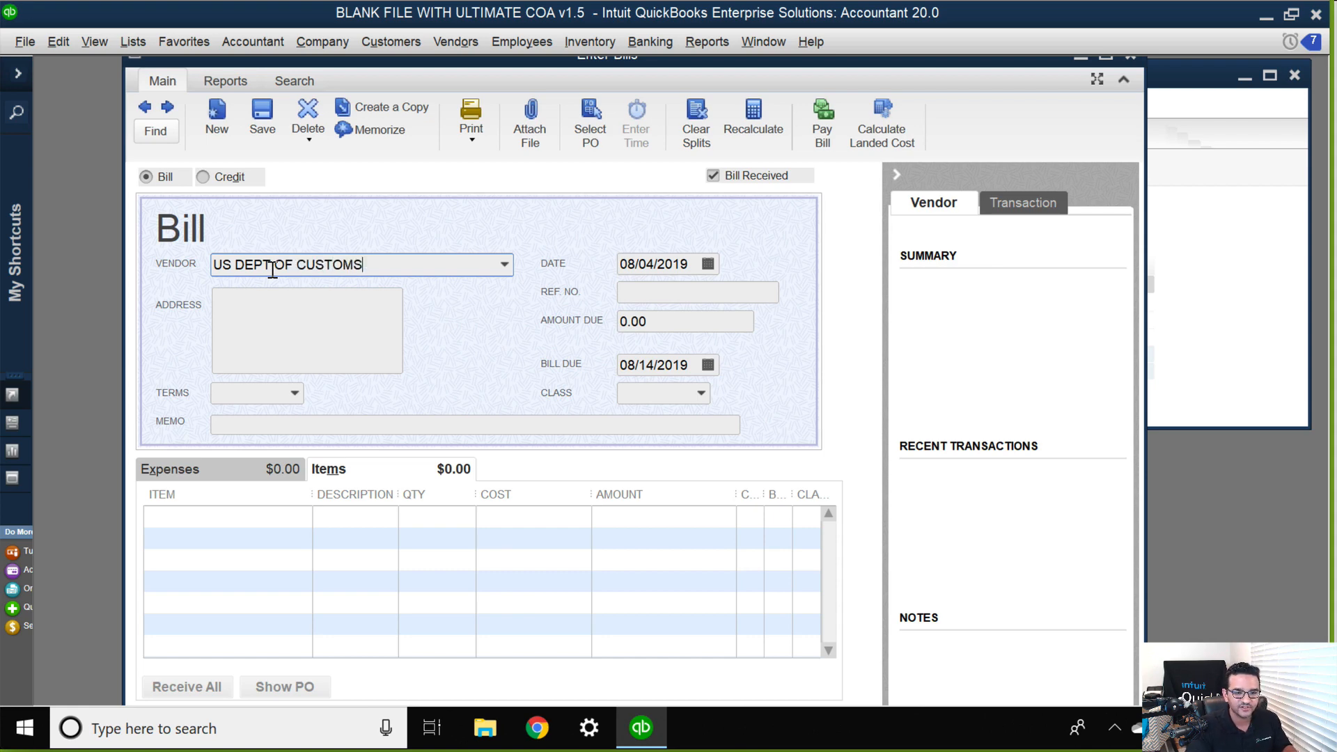
{"action": "key", "text": "Tab"}
{"action": "key", "text": "Escape"}
Add a Customs/Duties item line with a cost of 1,800 to the US DEPT OF CUSTOMS bill.
{"action": "left_click", "coordinate": [236, 516]}
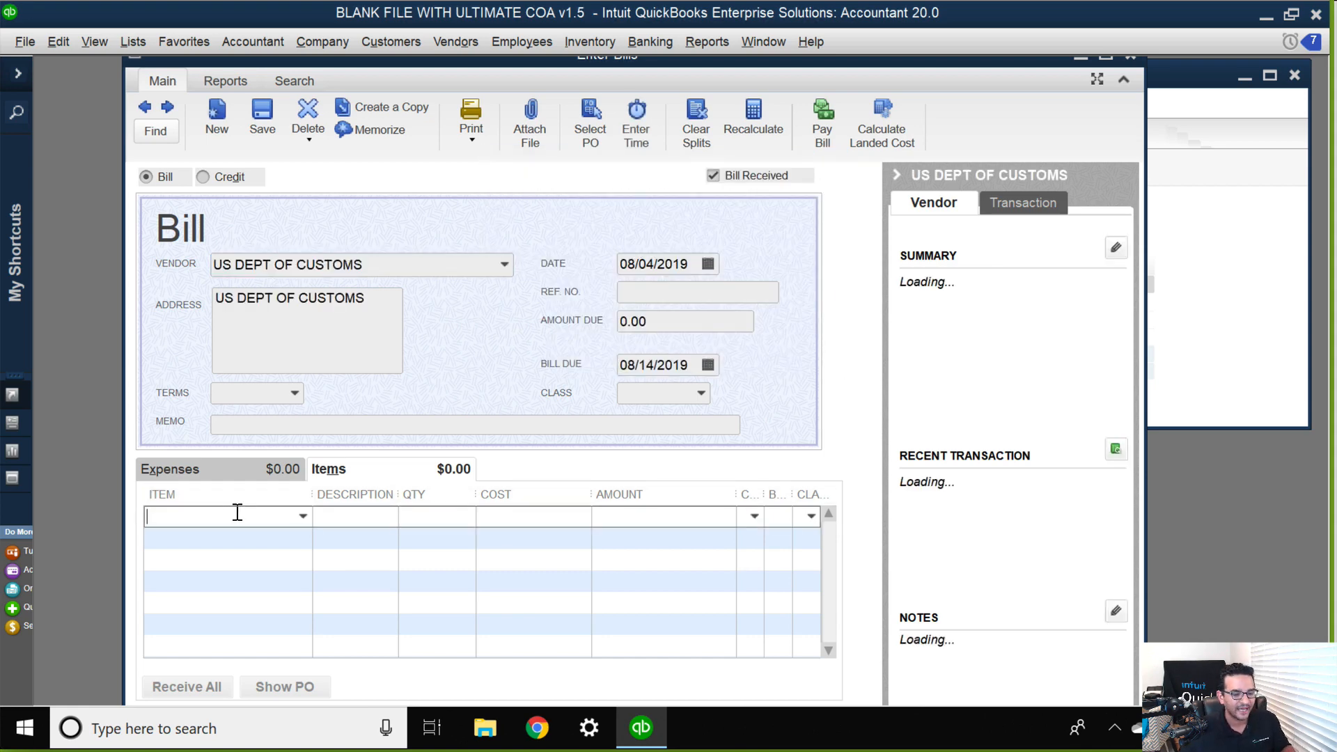
{"action": "type", "text": "Customs/Duties"}
{"action": "key", "text": "Tab"}
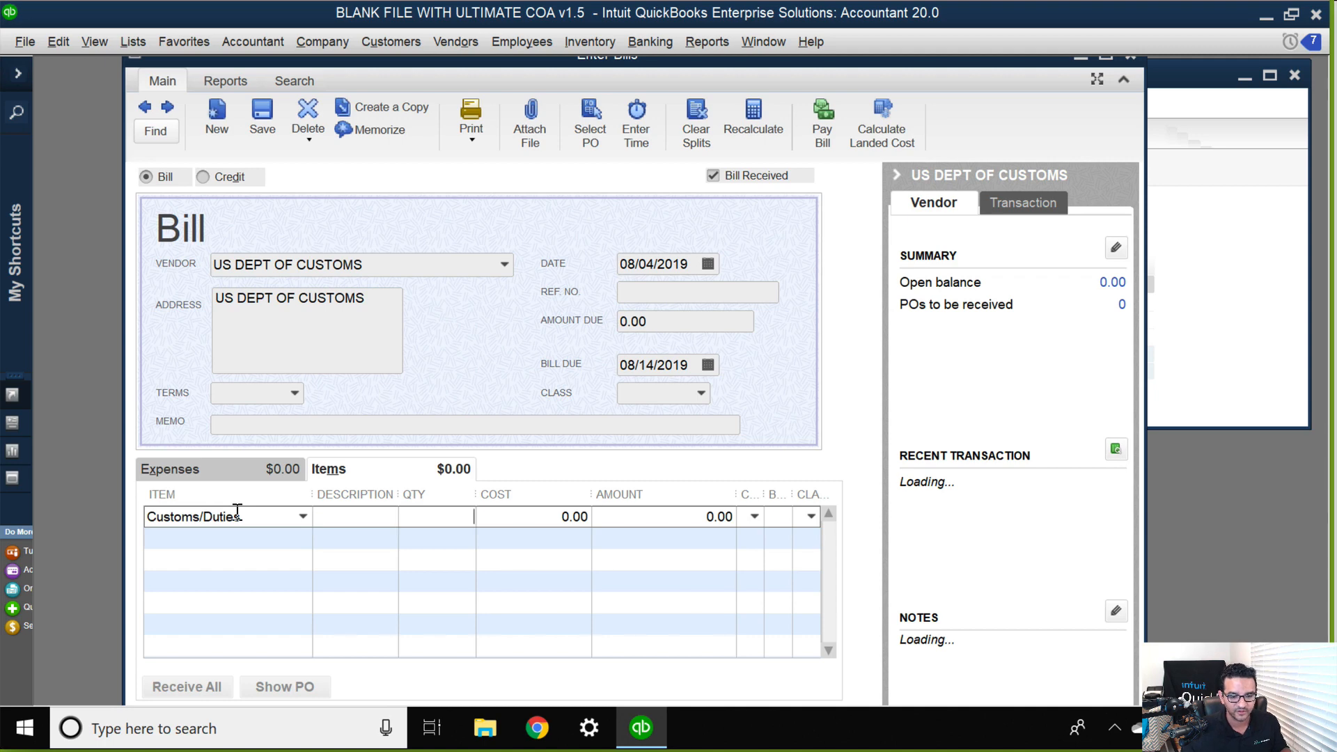
{"action": "key", "text": "Tab"}
{"action": "key", "text": "Tab"}
{"action": "type", "text": "1"}
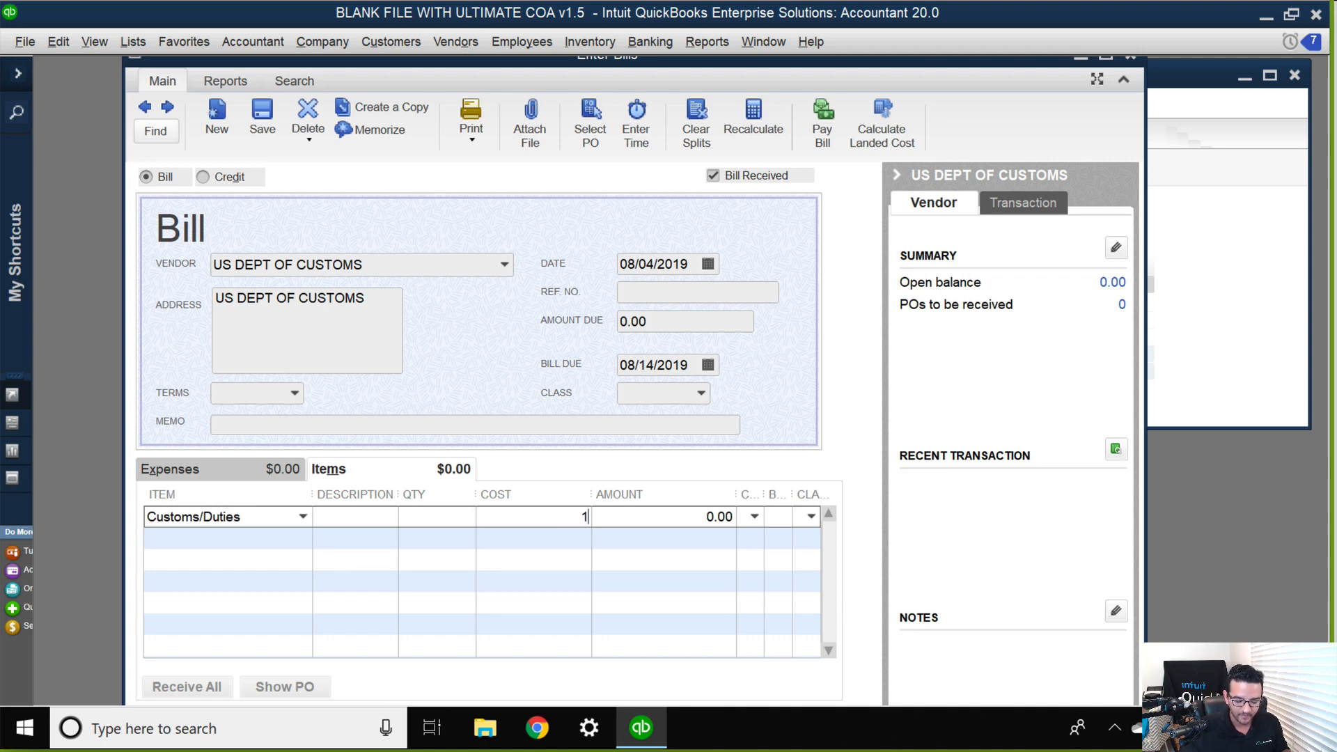
{"action": "type", "text": ",800"}
{"action": "key", "text": "Tab"}
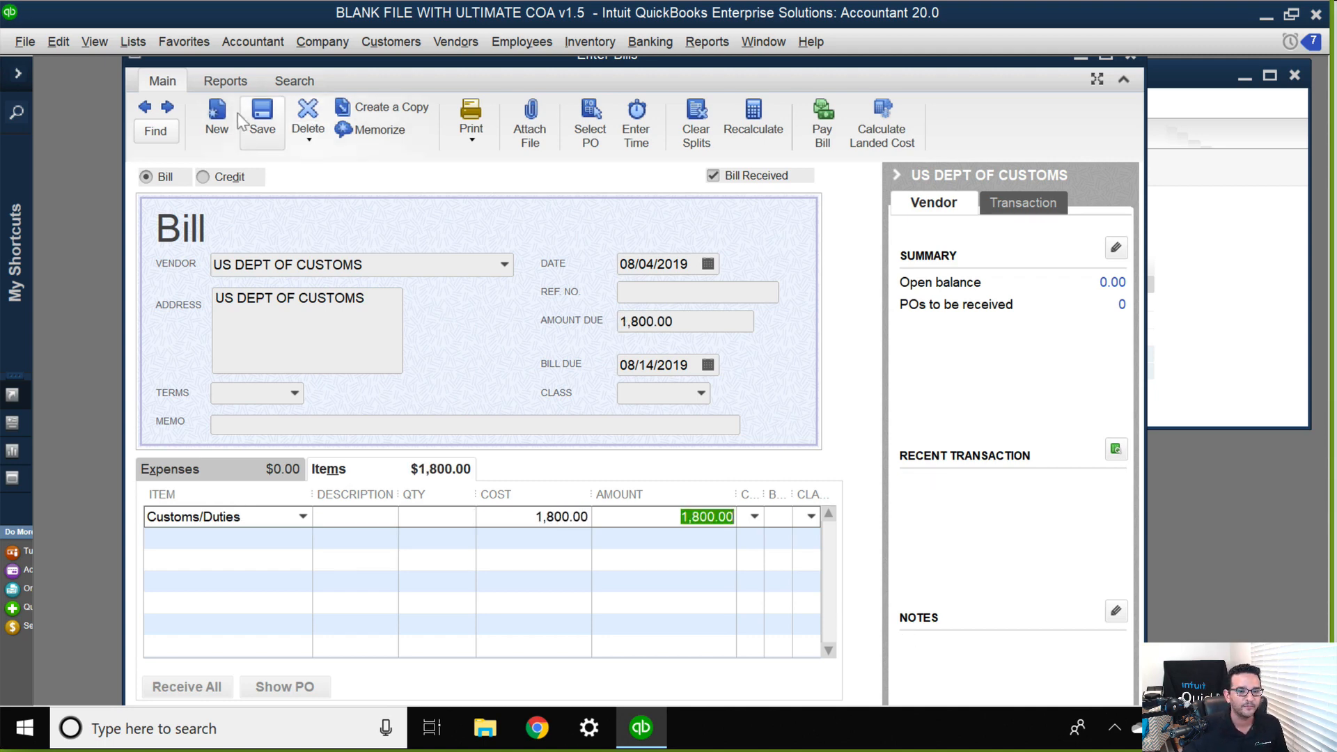
Save the US DEPT OF CUSTOMS bill without assigning classes and close the bill window.
{"action": "left_click", "coordinate": [263, 118]}
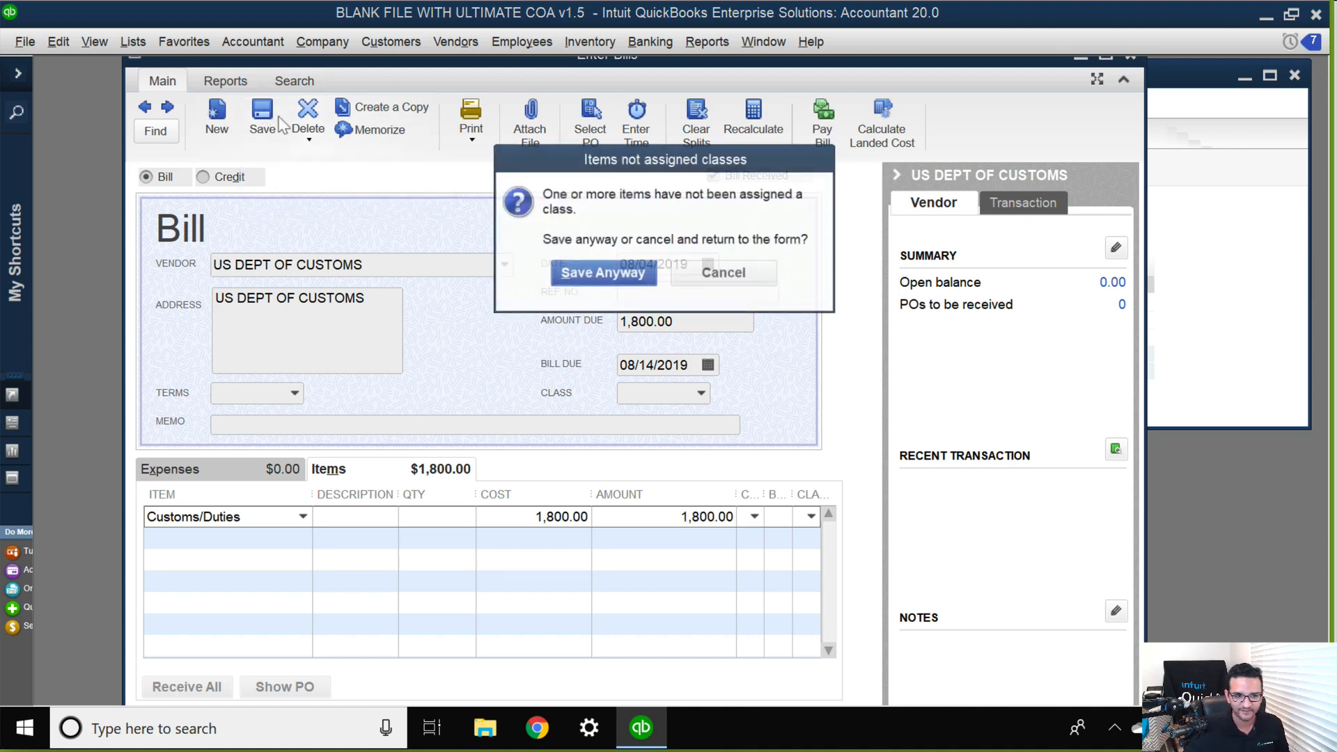
{"action": "left_click", "coordinate": [584, 274]}
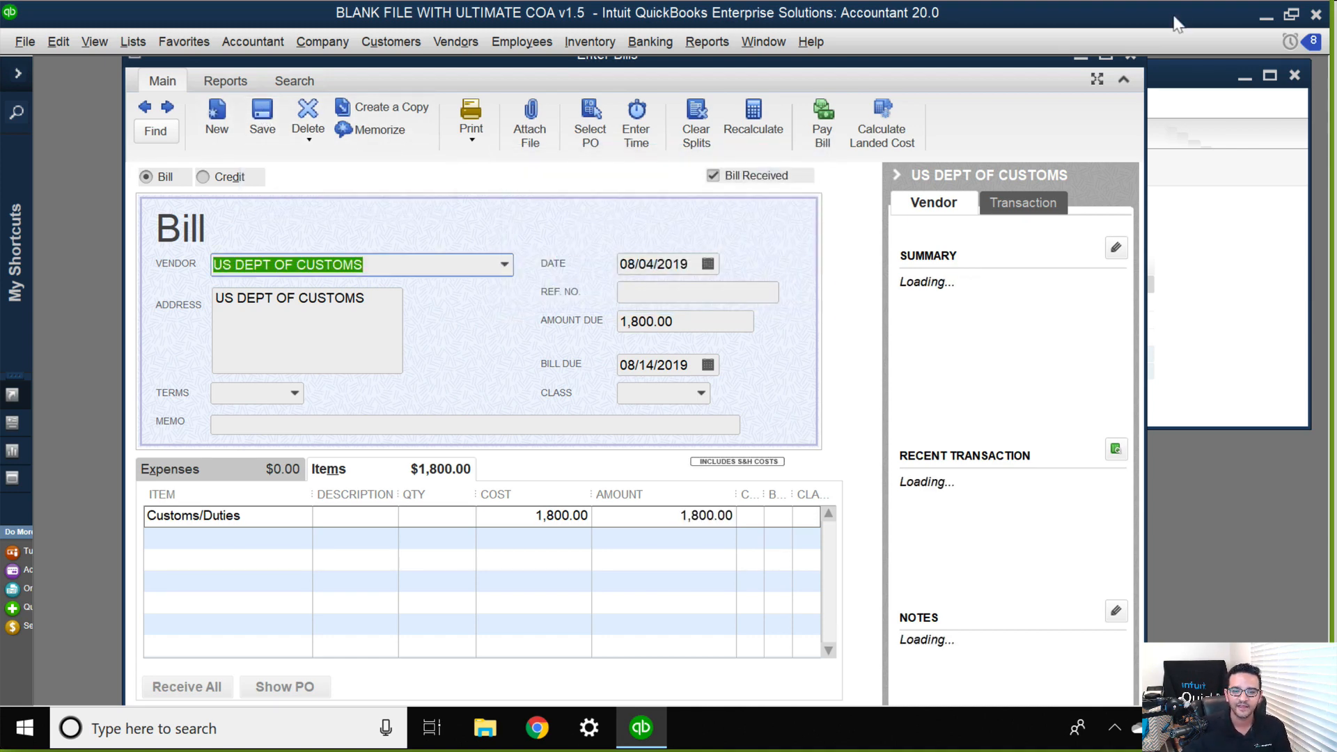
{"action": "left_click", "coordinate": [1130, 57]}
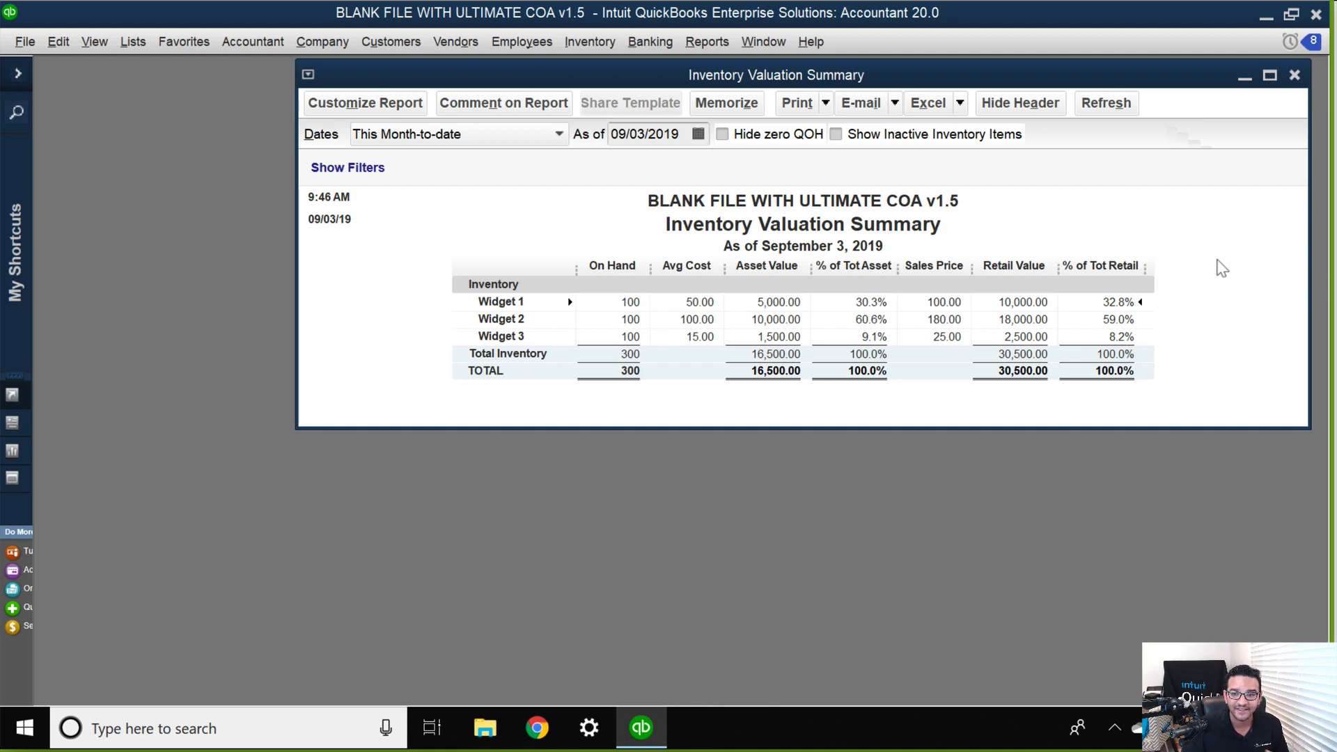
Refresh the Inventory Valuation Summary and open the standard Balance Sheet to examine the clearing landed cost and inventory asset balances.
{"action": "left_click", "coordinate": [1110, 103]}
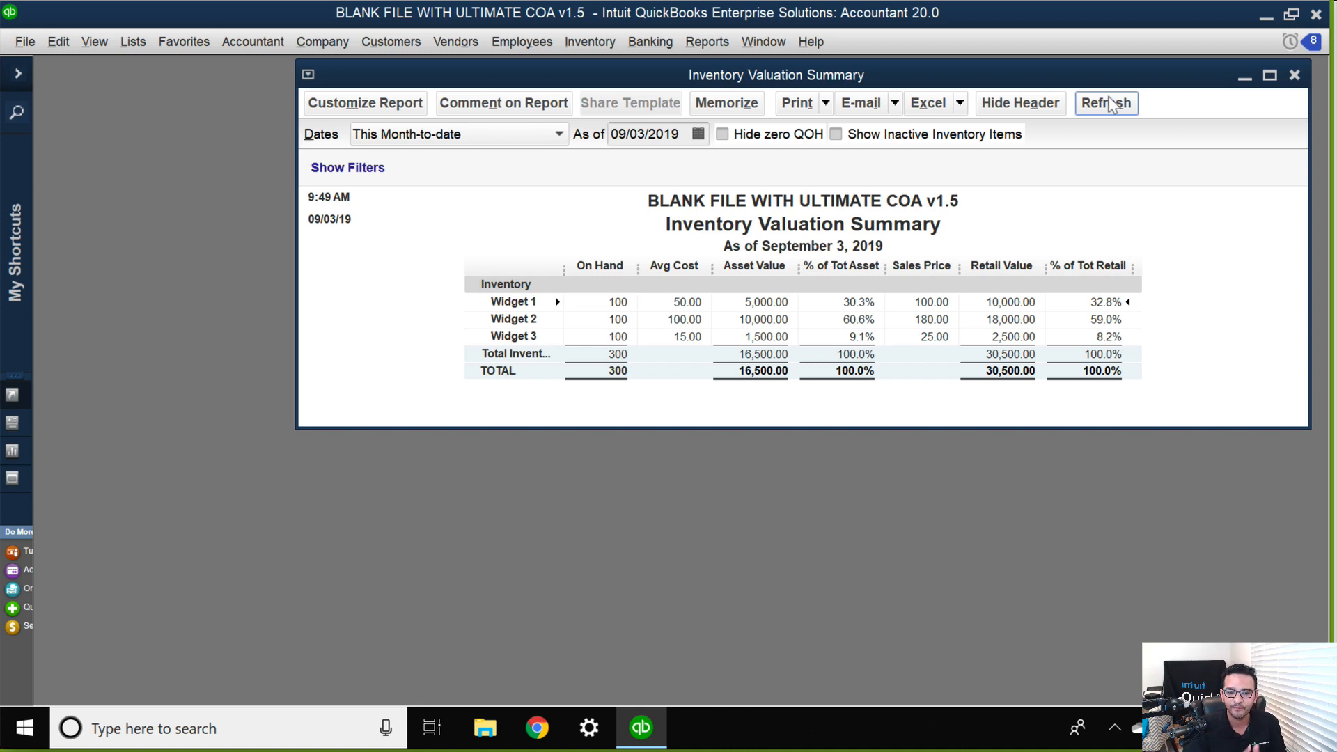
{"action": "left_click", "coordinate": [706, 42]}
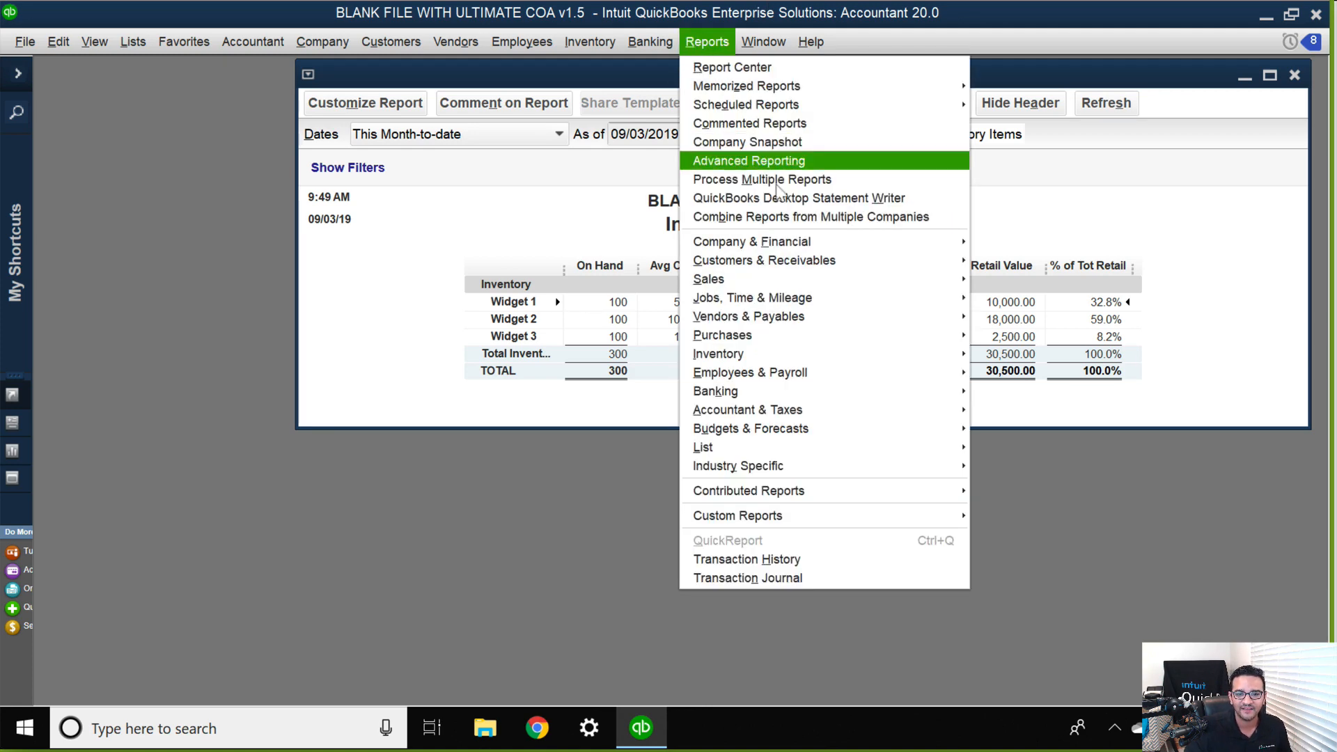
{"action": "mouse_move", "coordinate": [785, 245]}
{"action": "left_click", "coordinate": [1129, 471]}
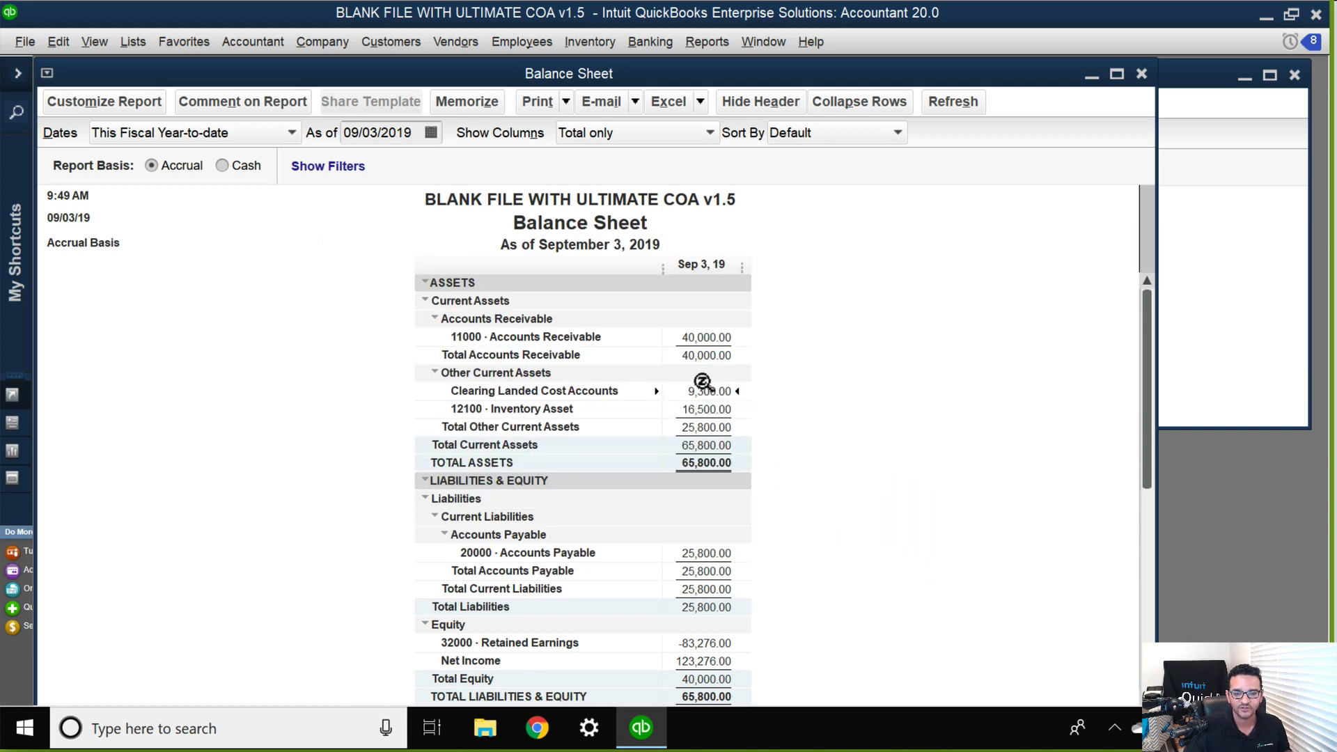
{"action": "double_click", "coordinate": [699, 388]}
{"action": "key", "text": "Escape"}
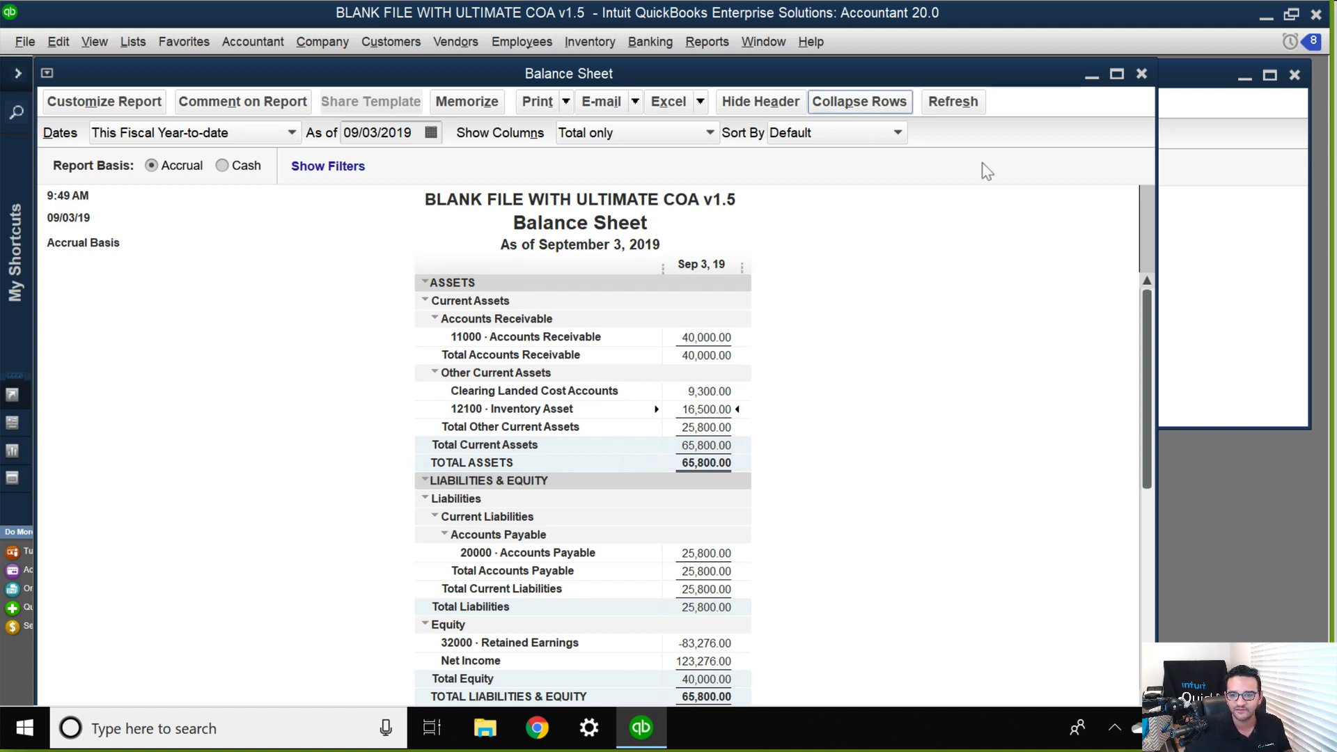
Resize the Balance Sheet and Inventory Valuation Summary windows so both reports sit side by side.
{"action": "left_click", "coordinate": [1174, 292]}
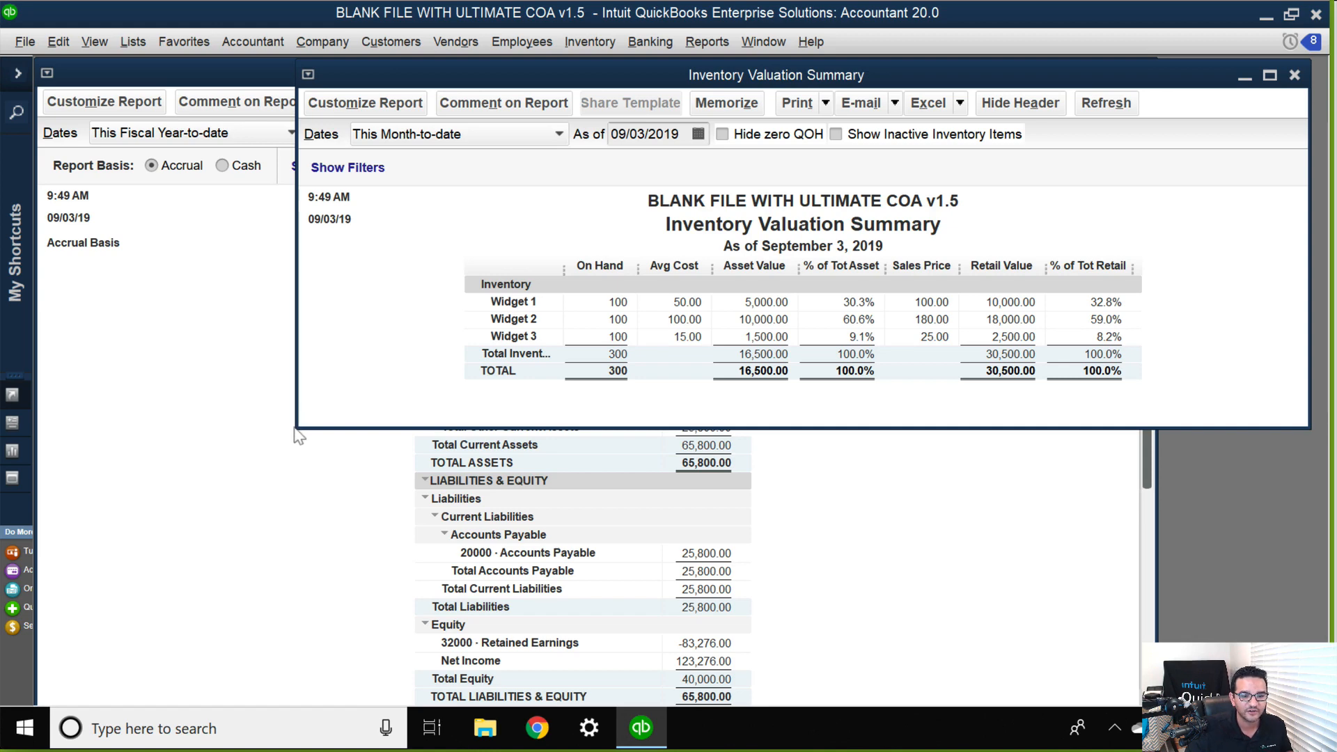
{"action": "left_click_drag", "start_coordinate": [300, 430], "coordinate": [593, 409]}
{"action": "left_click", "coordinate": [495, 397]}
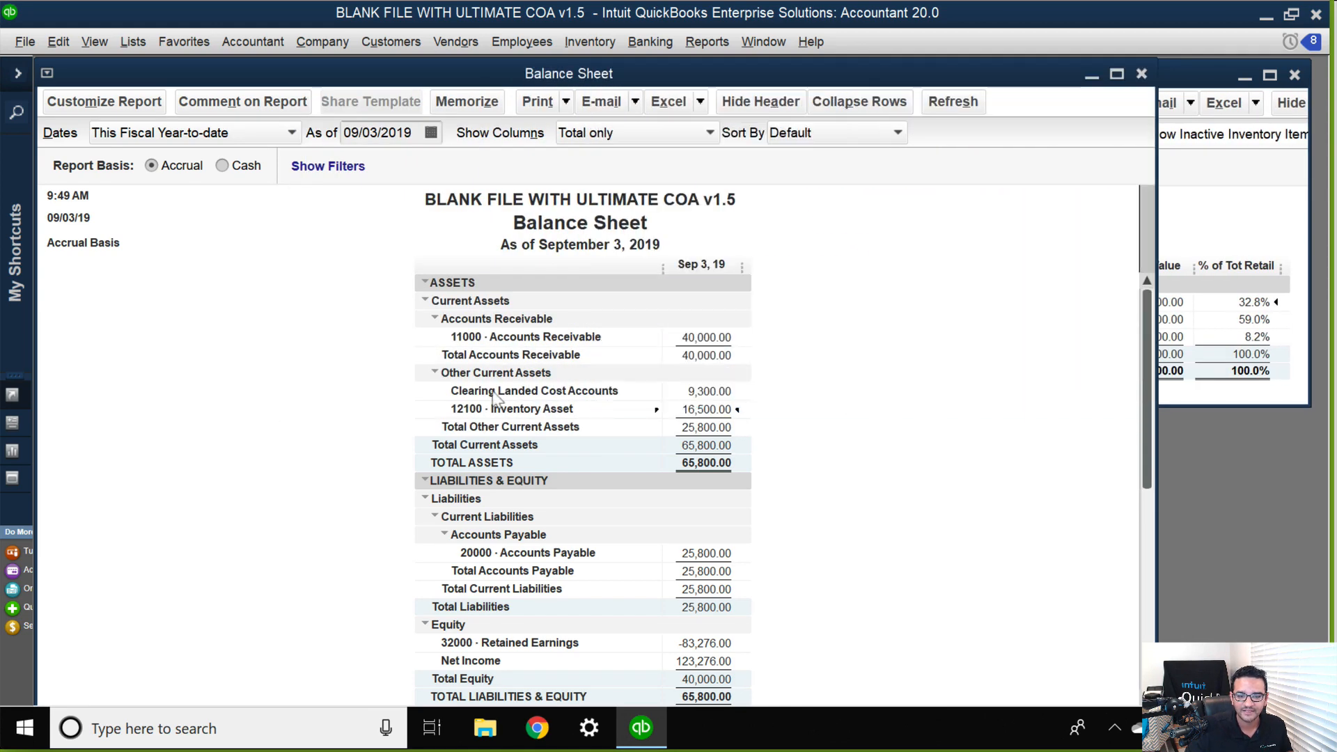
{"action": "left_click_drag", "start_coordinate": [1140, 362], "coordinate": [580, 359]}
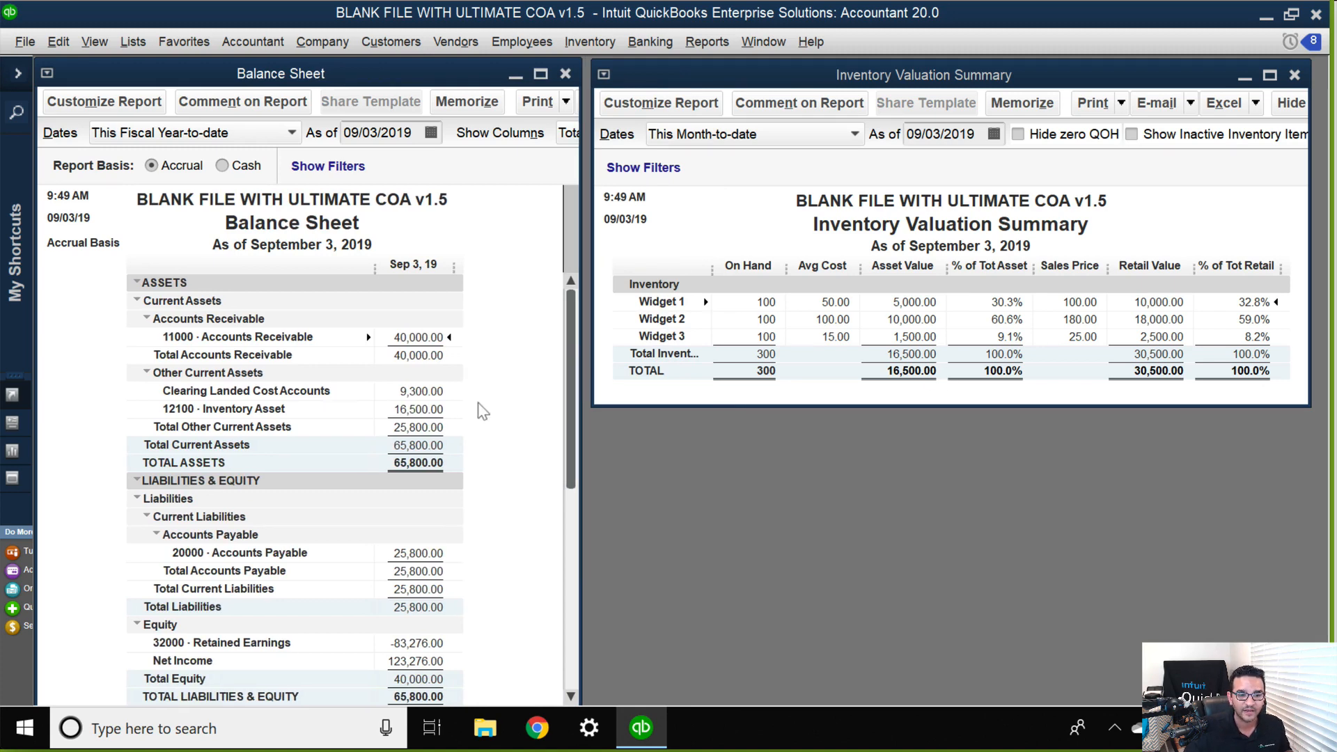
{"action": "key", "text": "super+plus"}
{"action": "key", "text": "super+Escape"}
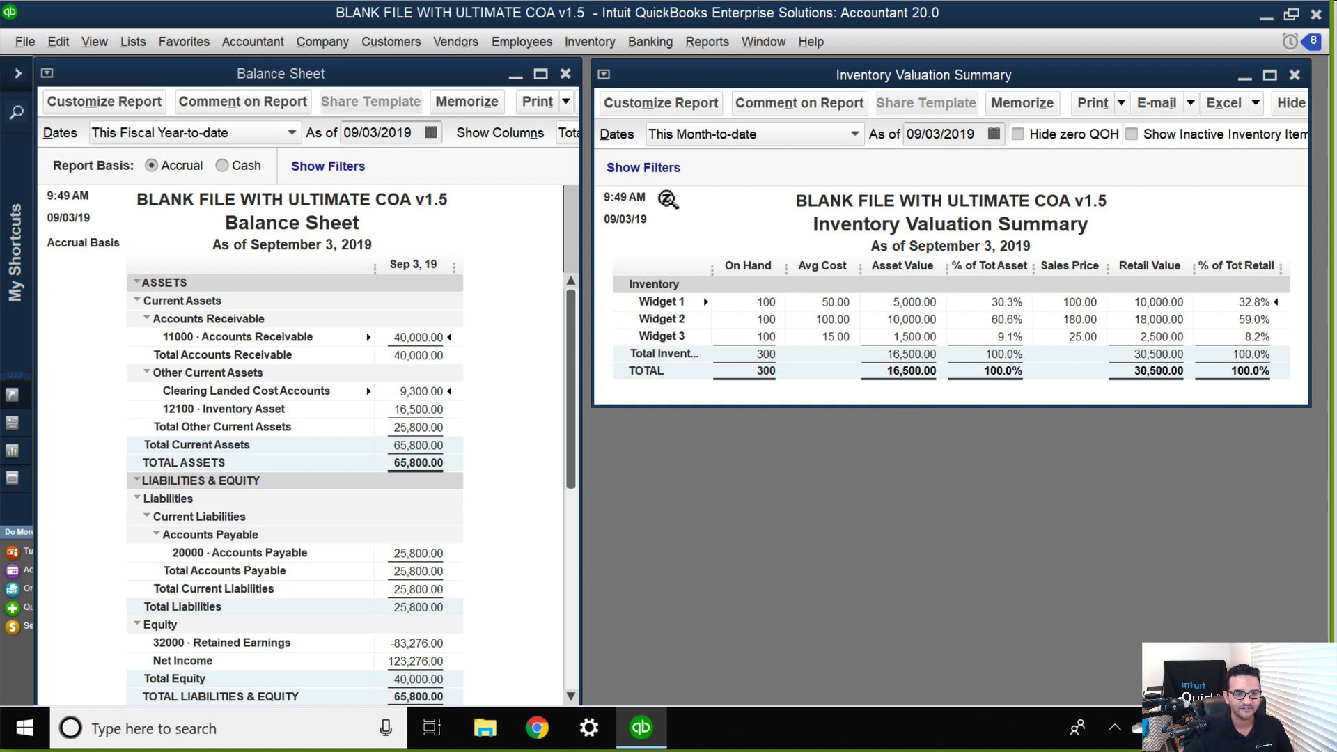
Open bill entry, go back through the saved bills to the Wholesale World bill, and maximize its window.
{"action": "left_click", "coordinate": [339, 47]}
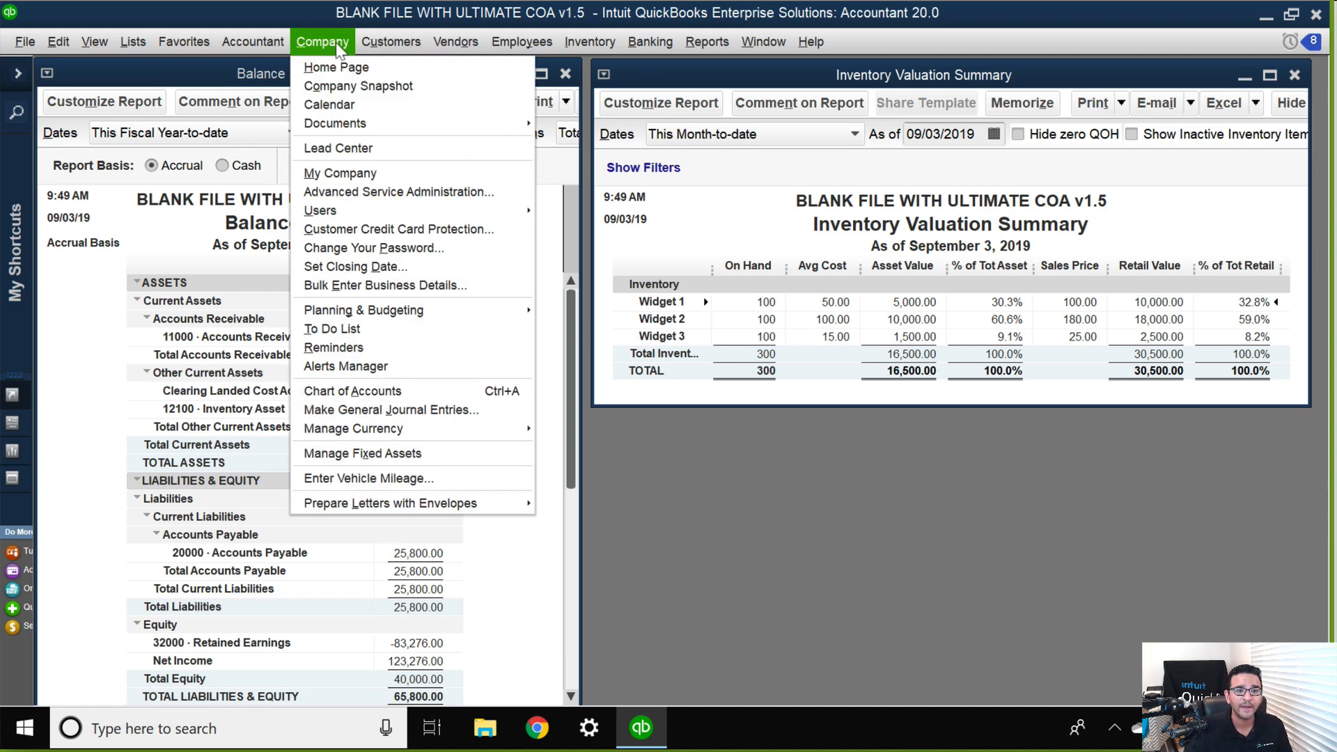
{"action": "mouse_move", "coordinate": [456, 41]}
{"action": "left_click", "coordinate": [474, 112]}
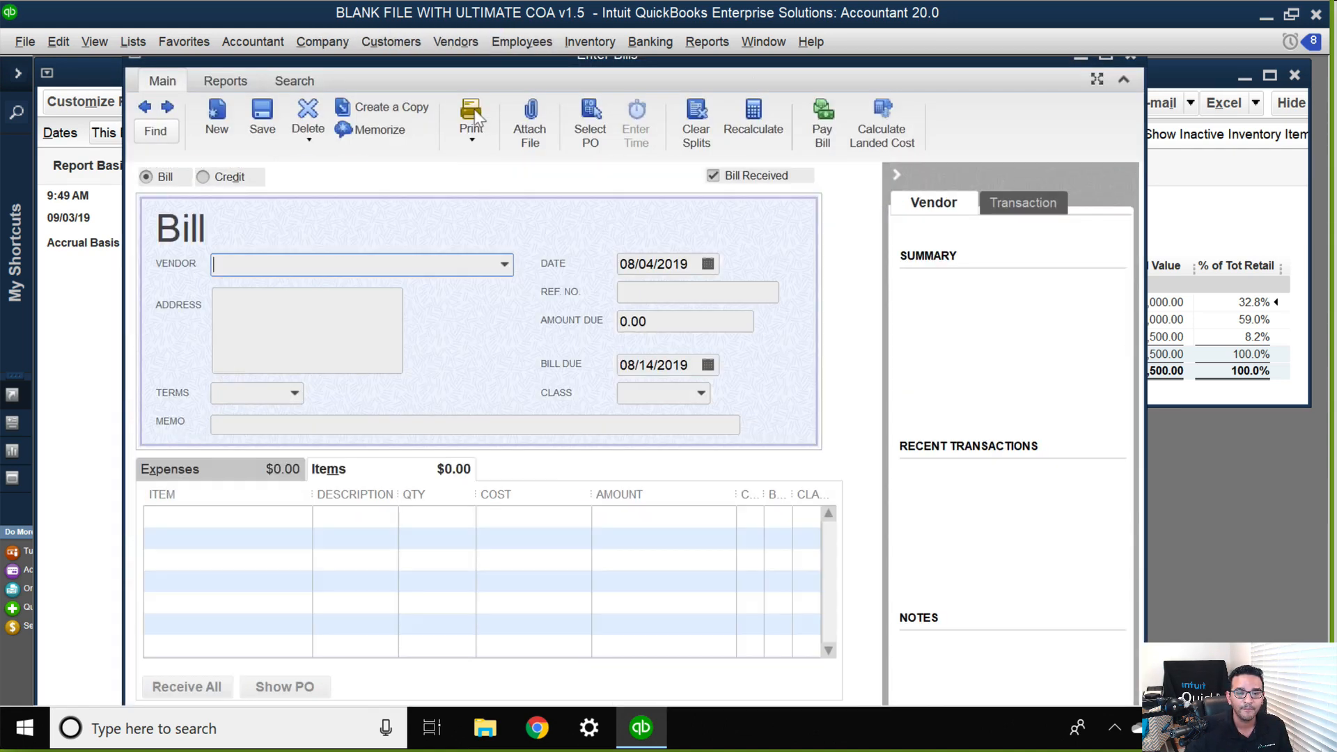
{"action": "left_click", "coordinate": [145, 108]}
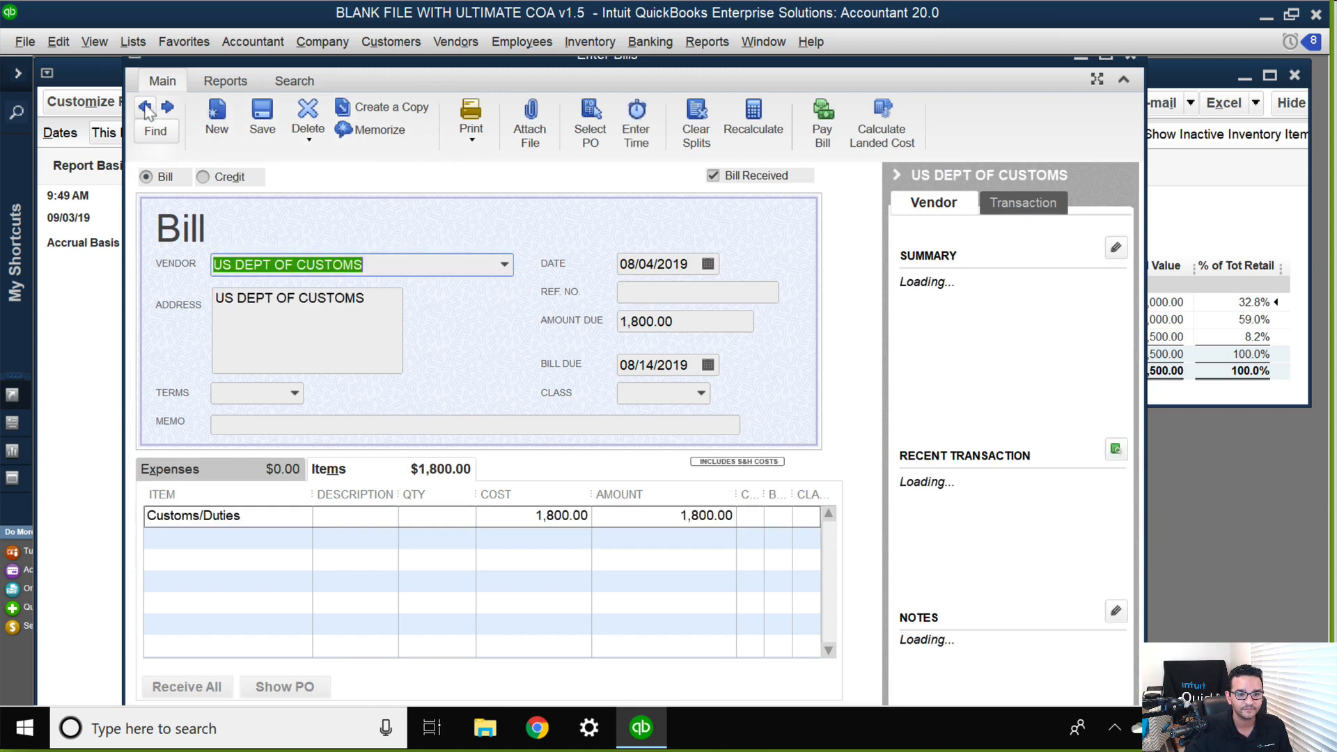
{"action": "left_click", "coordinate": [145, 108]}
{"action": "left_click", "coordinate": [145, 107]}
{"action": "left_click", "coordinate": [145, 107]}
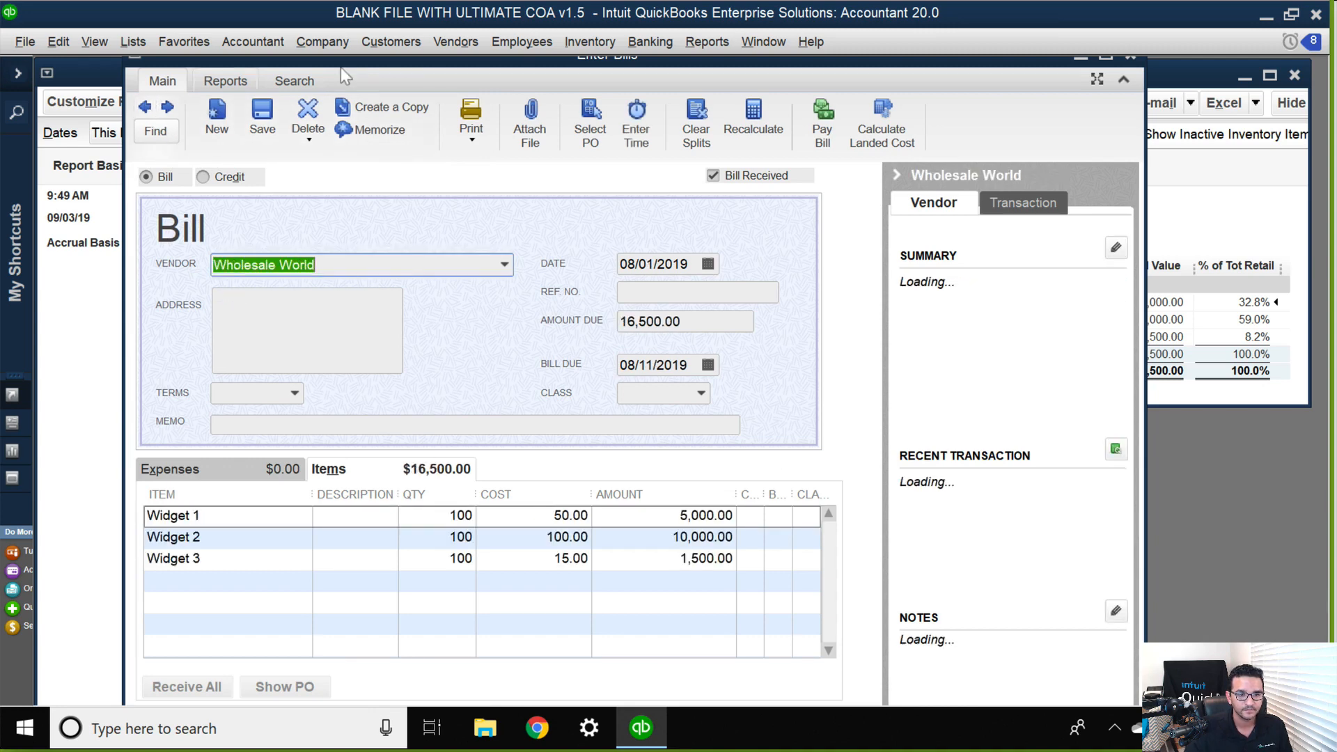
{"action": "double_click", "coordinate": [333, 62]}
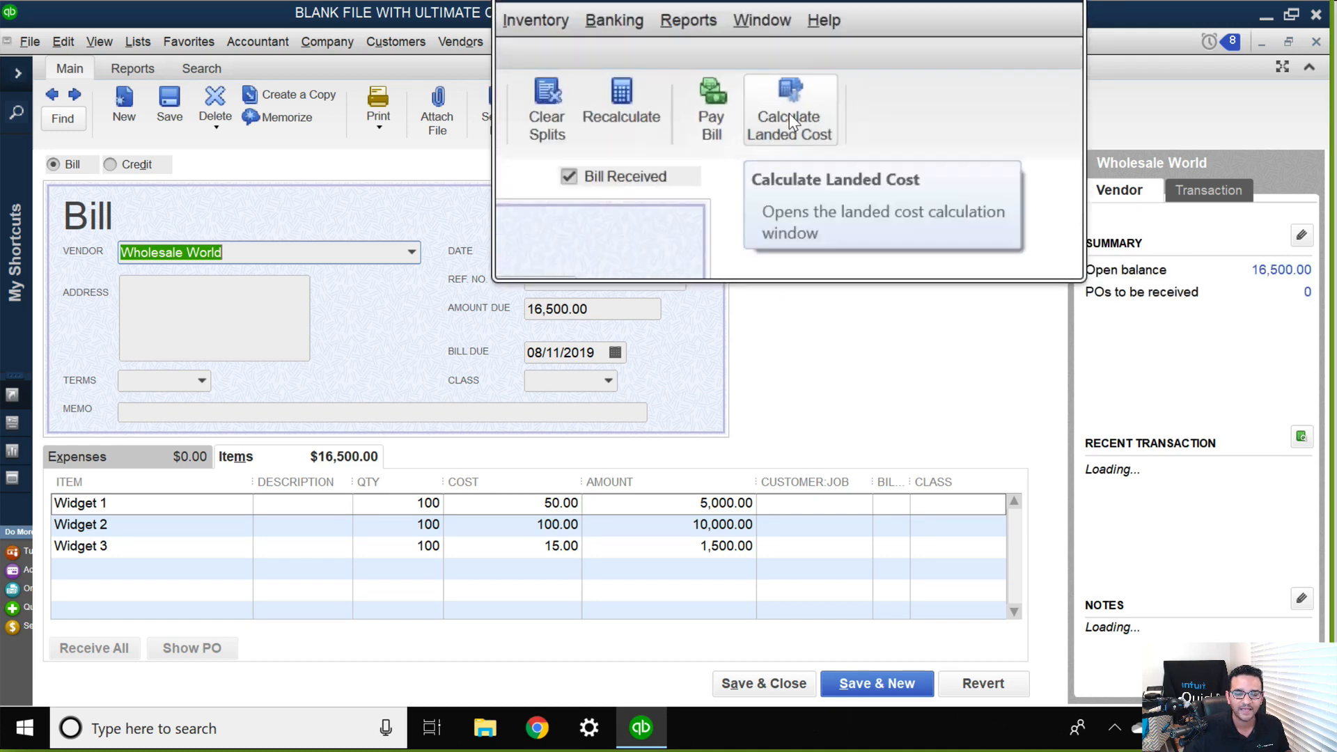
Open the landed cost calculation for the Wholesale World bill and look over its sections.
{"action": "left_click", "coordinate": [792, 114]}
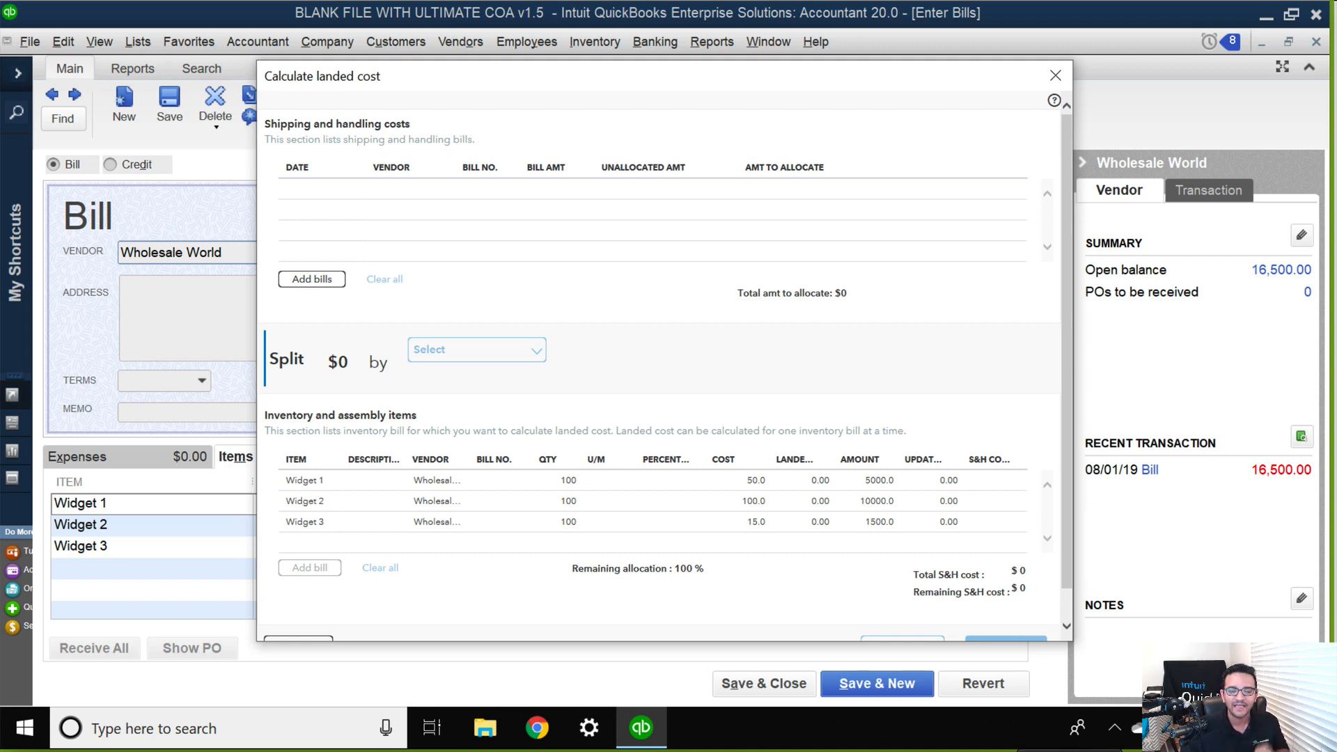
{"action": "left_click_drag", "start_coordinate": [1067, 575], "coordinate": [1068, 682]}
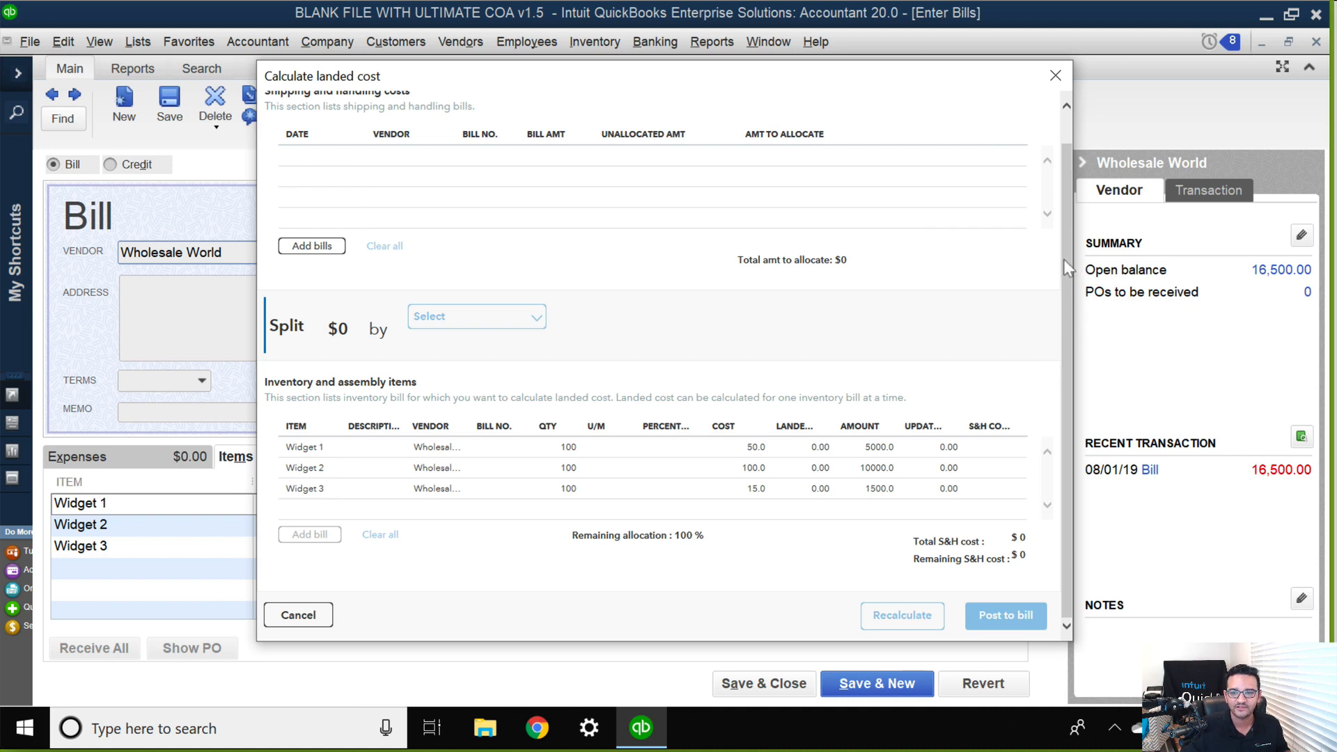
{"action": "left_click_drag", "start_coordinate": [1063, 259], "coordinate": [1070, 206]}
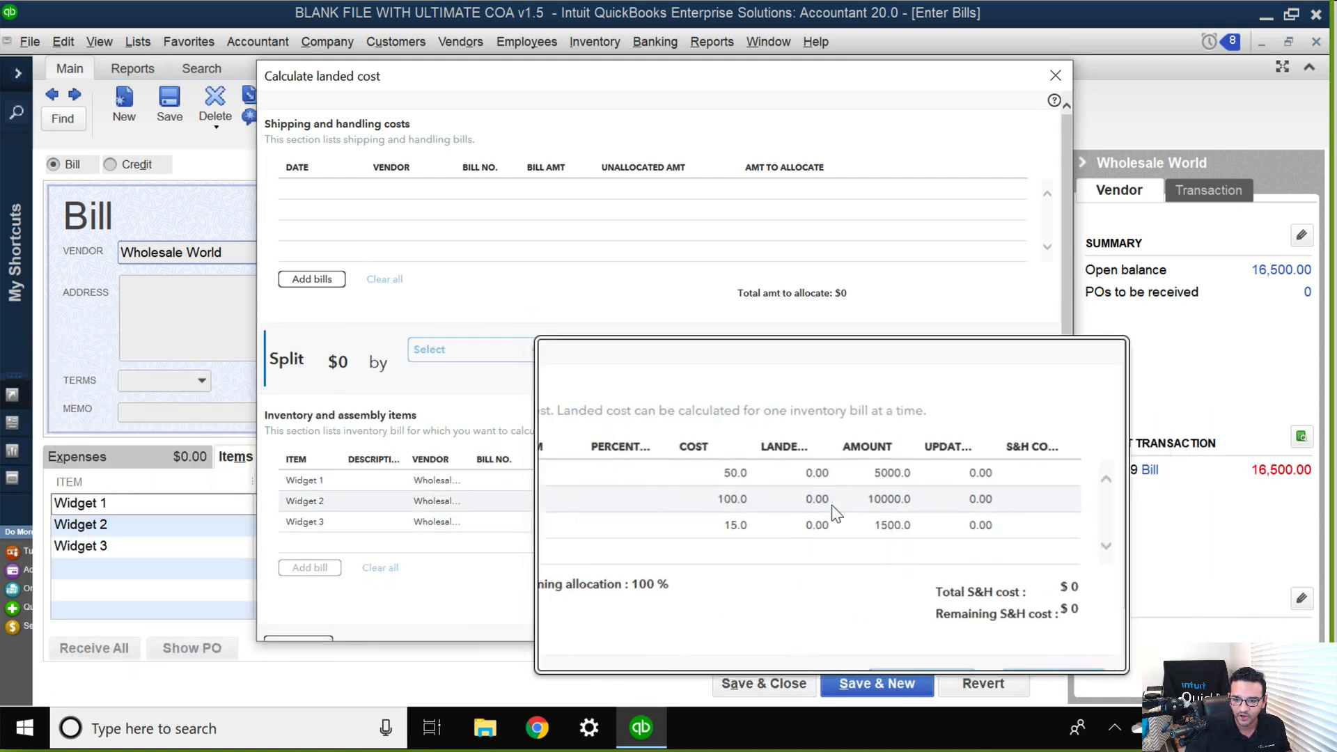
Add this year's DHL, Freight Ins Co and US DEPT OF CUSTOMS bills to the shipping and handling costs.
{"action": "left_click", "coordinate": [311, 284]}
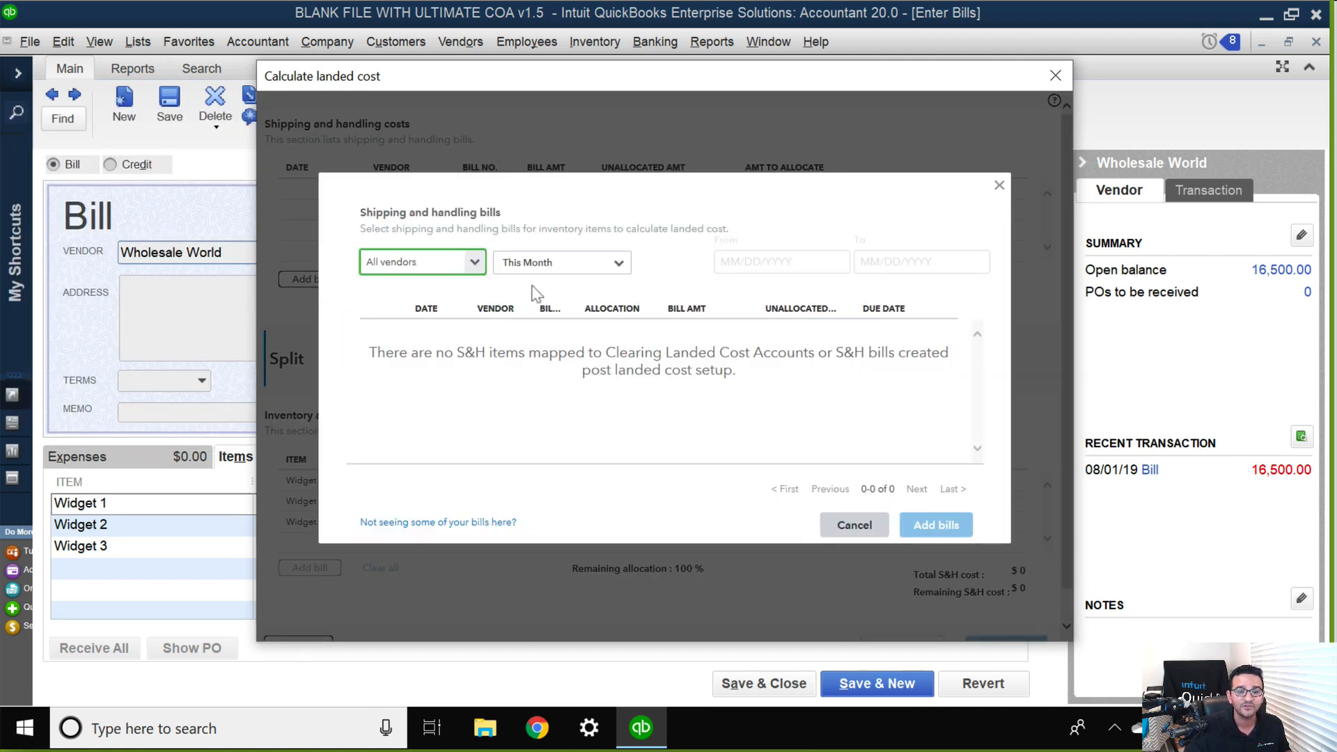
{"action": "left_click", "coordinate": [612, 270]}
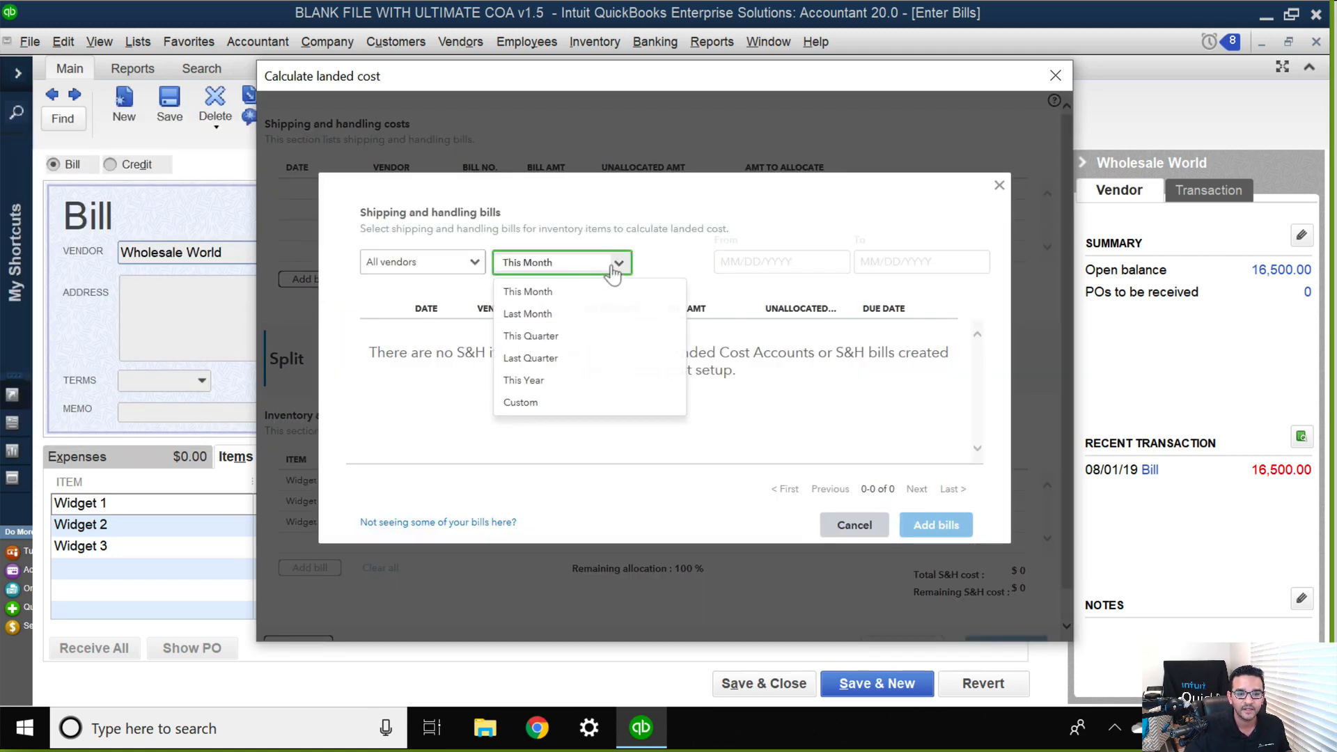
{"action": "left_click", "coordinate": [533, 381]}
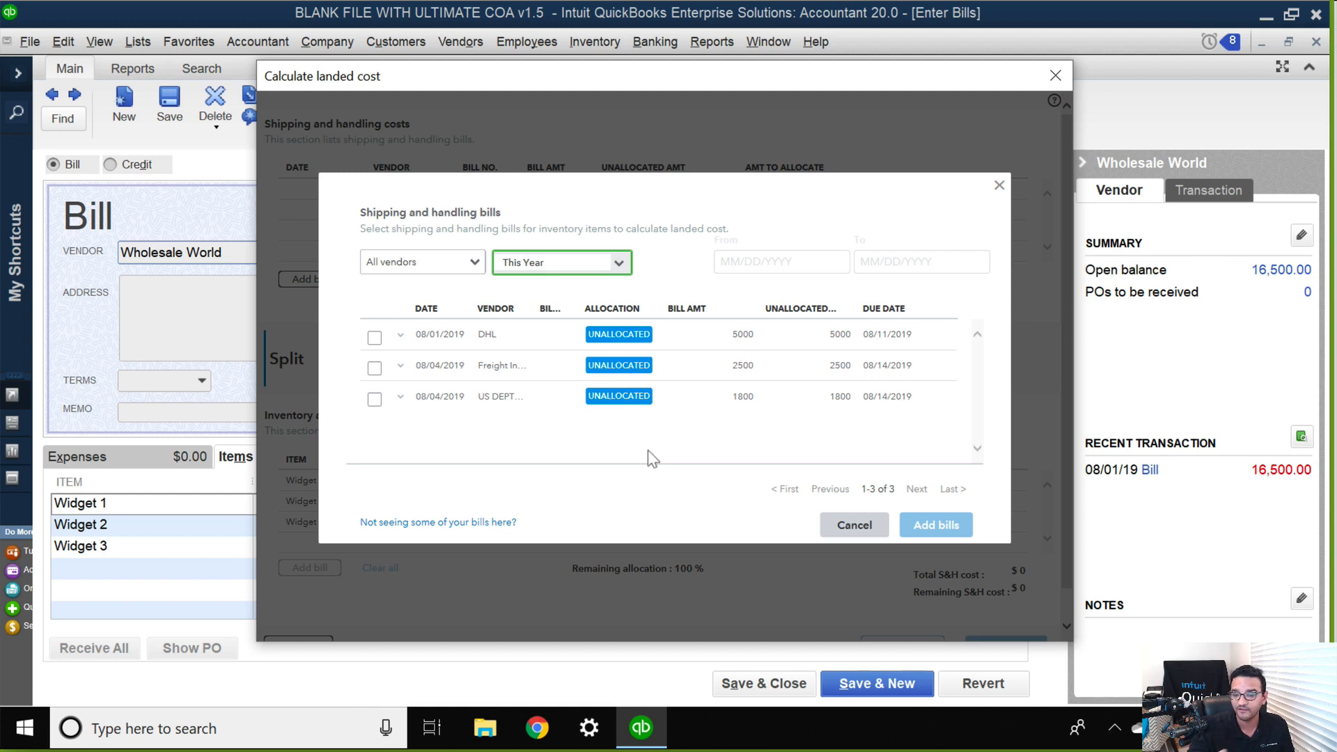
{"action": "left_click", "coordinate": [374, 337]}
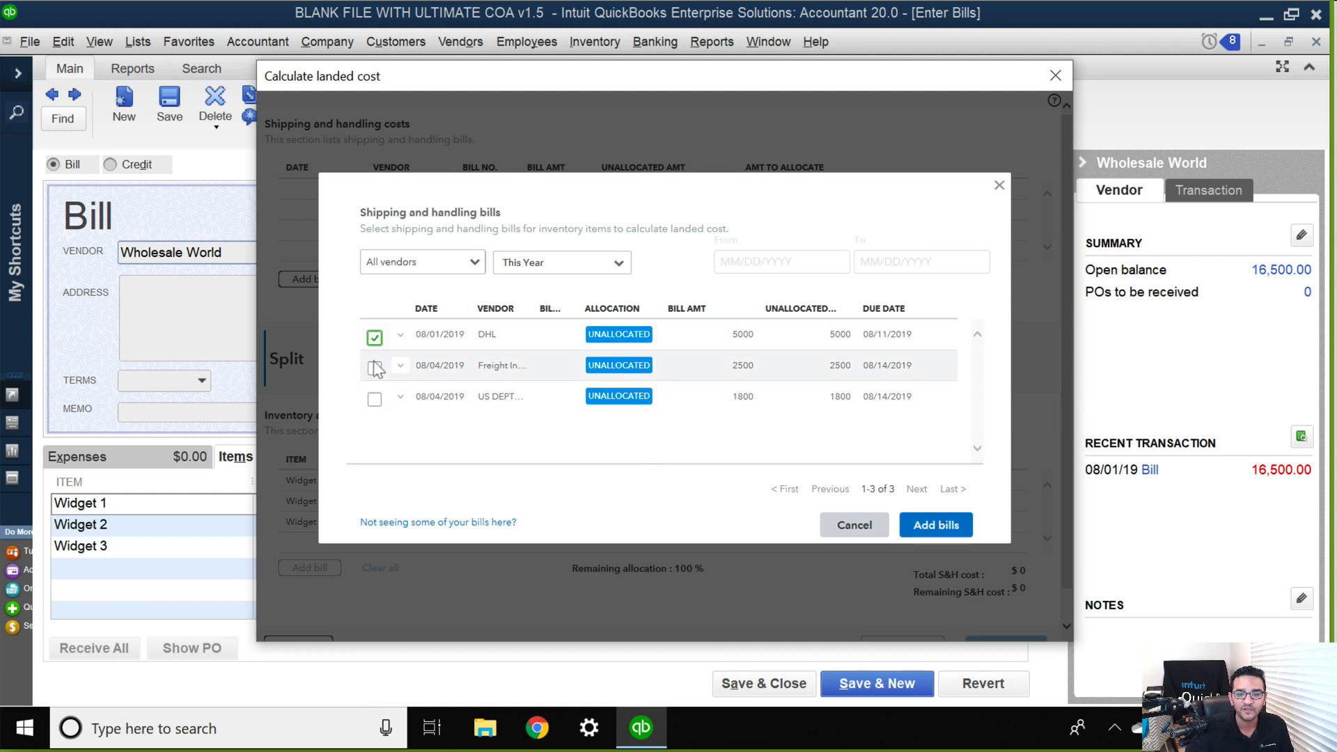
{"action": "left_click", "coordinate": [372, 368]}
{"action": "left_click", "coordinate": [374, 399]}
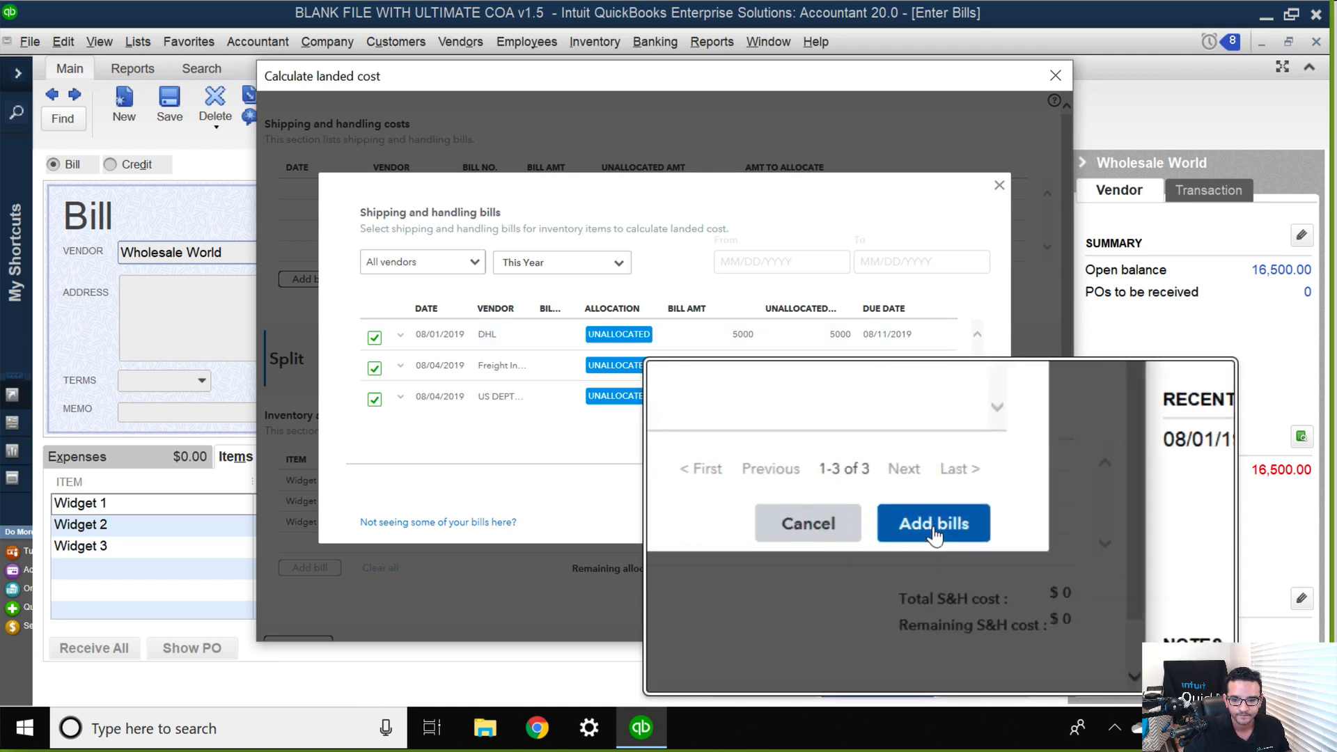
{"action": "left_click", "coordinate": [935, 527]}
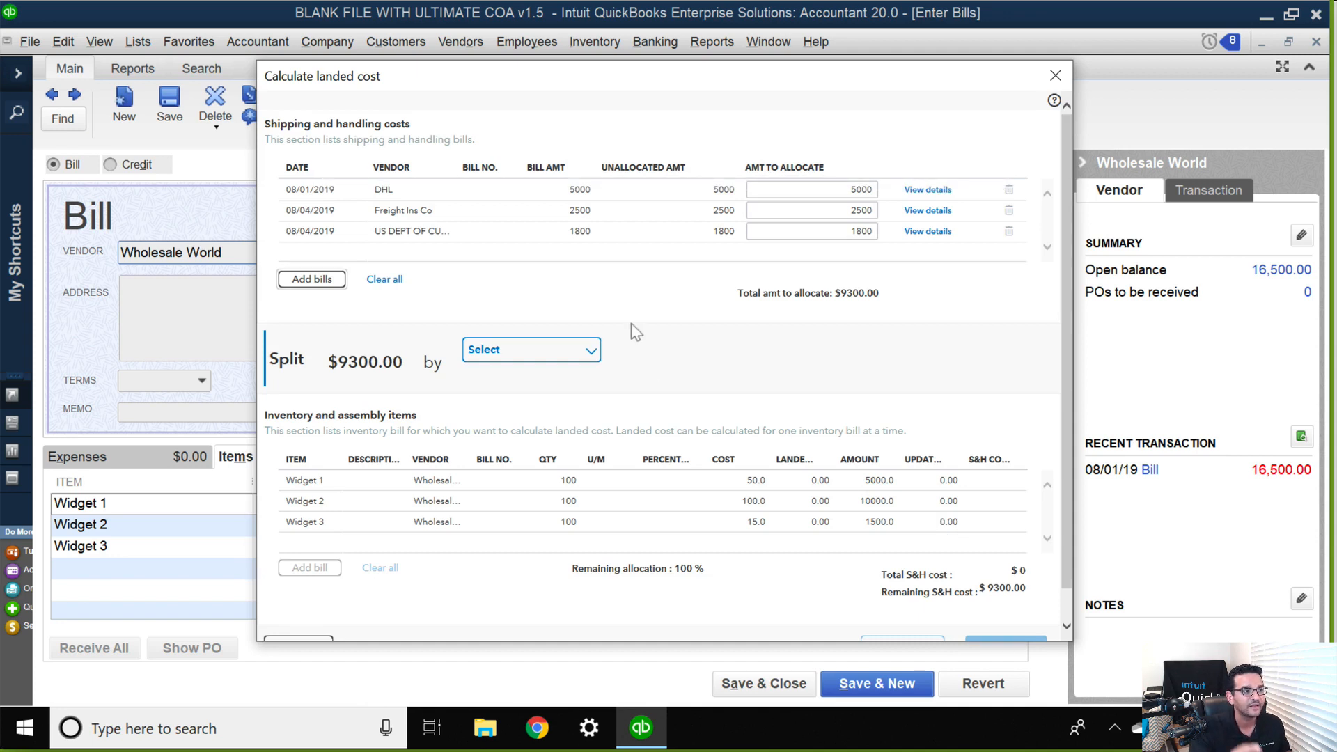
Try to enter 5000/2 as the DHL bill's amount to allocate.
{"action": "left_click", "coordinate": [851, 189]}
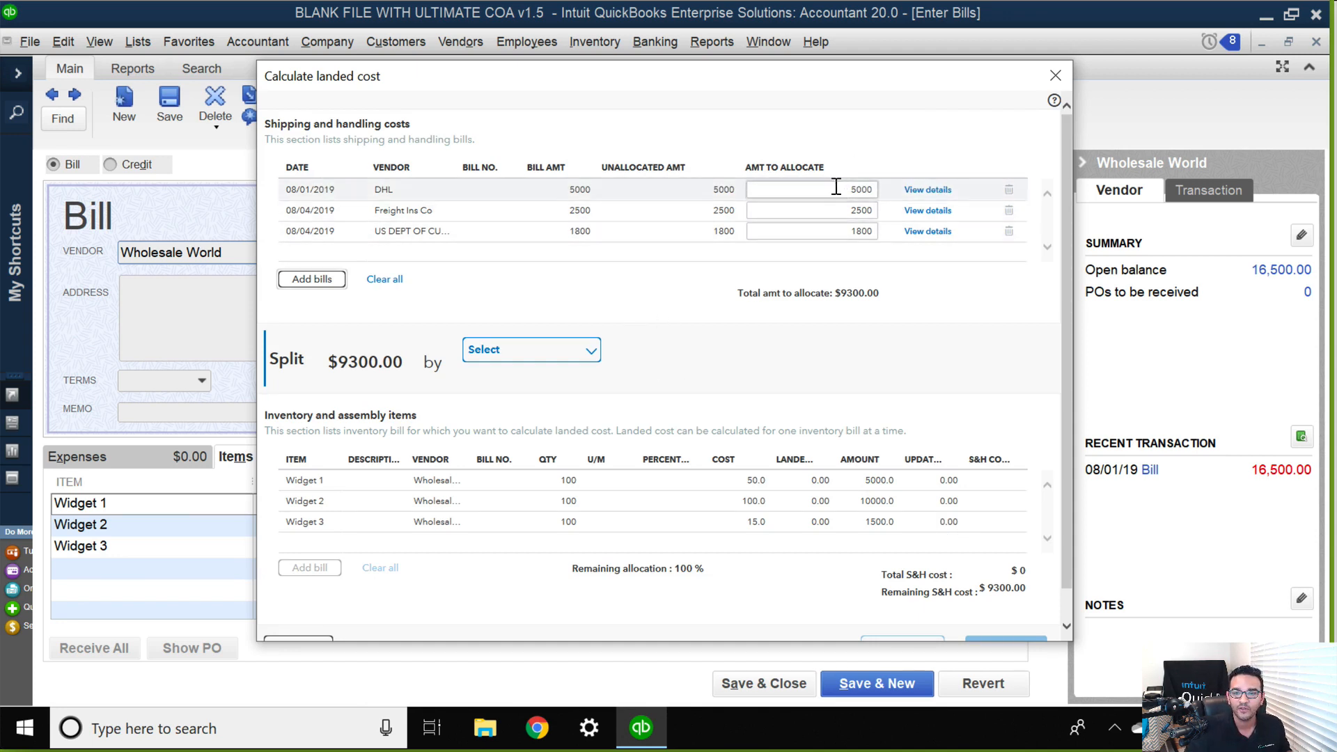
{"action": "left_click", "coordinate": [855, 208]}
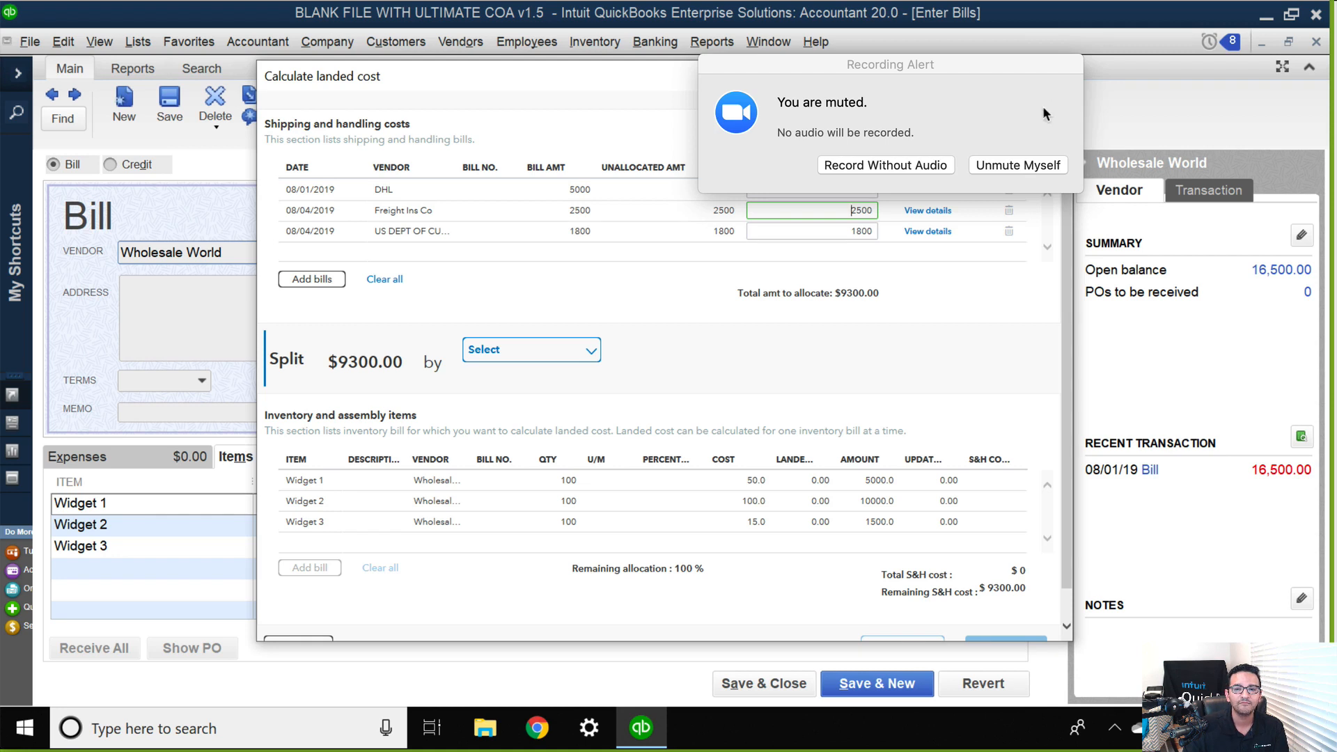
{"action": "left_click", "coordinate": [896, 168]}
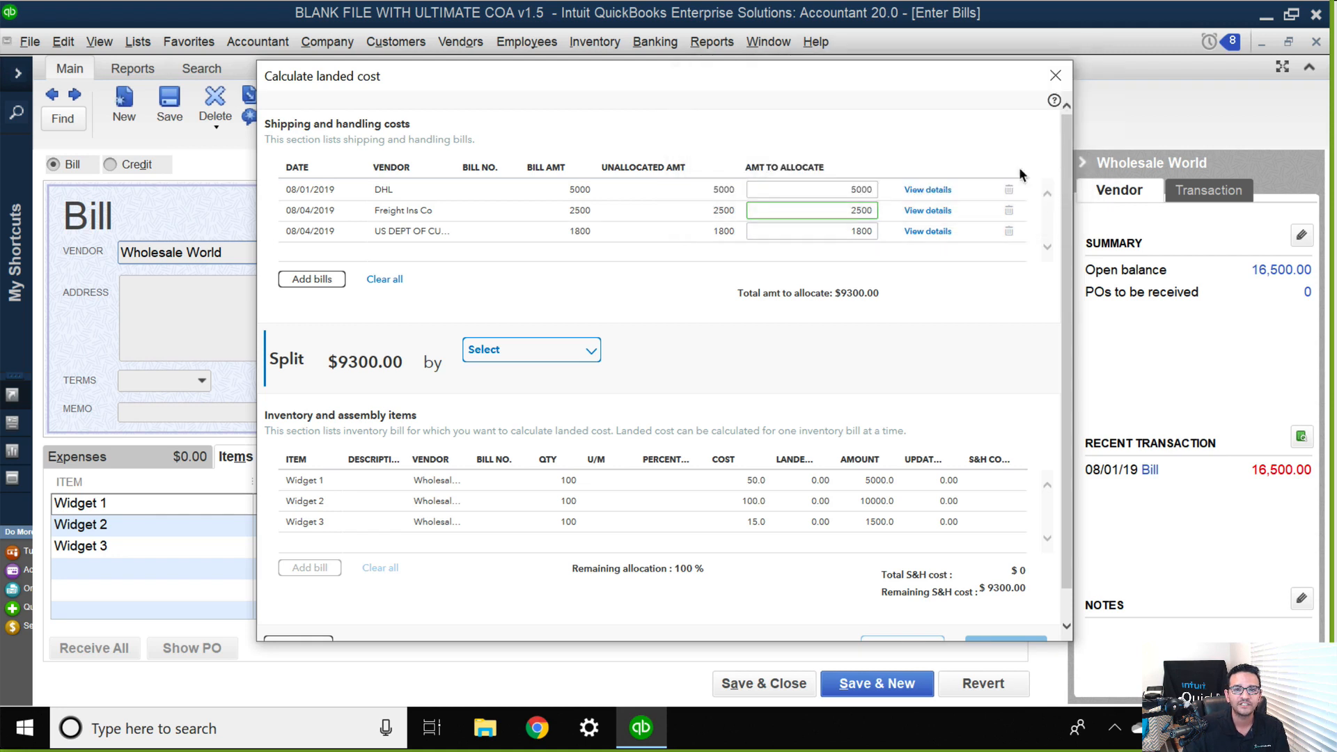
{"action": "left_click", "coordinate": [825, 189]}
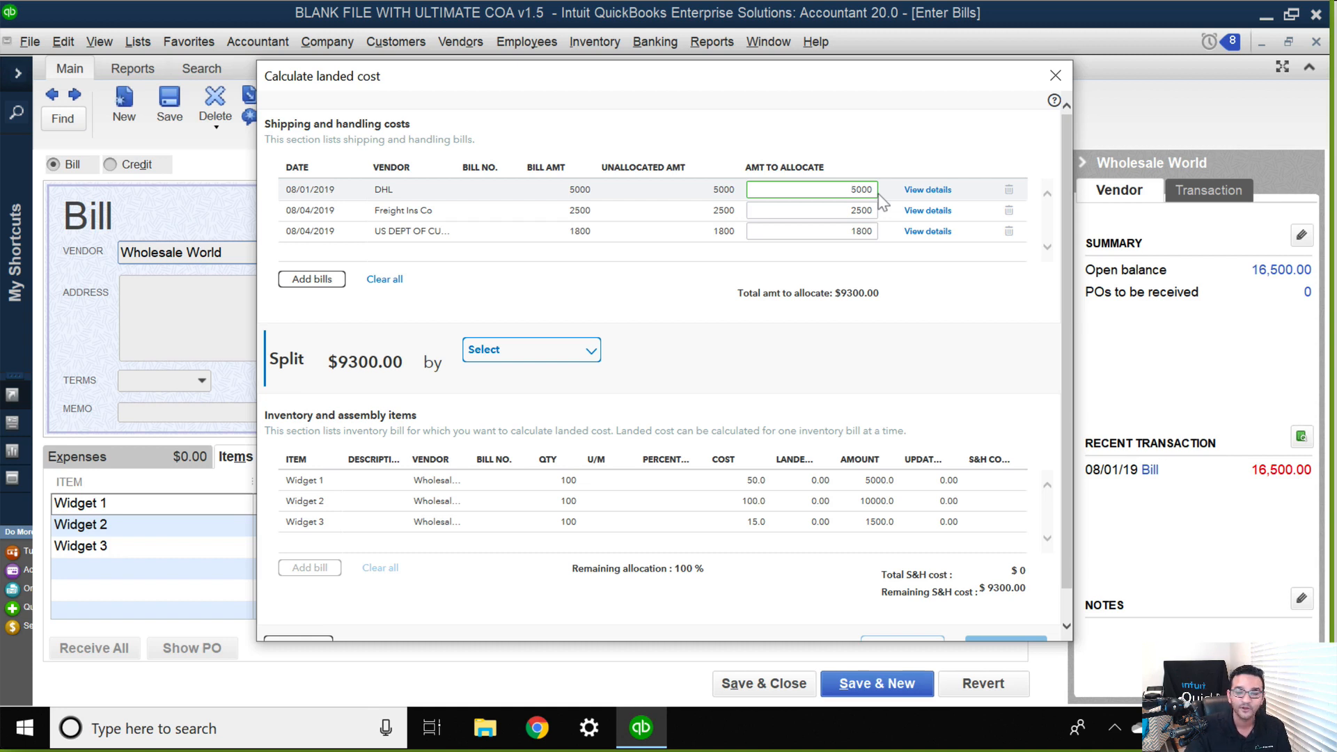
{"action": "key", "text": "Delete"}
{"action": "key", "text": "Delete"}
{"action": "key", "text": "Delete"}
{"action": "key", "text": "Delete"}
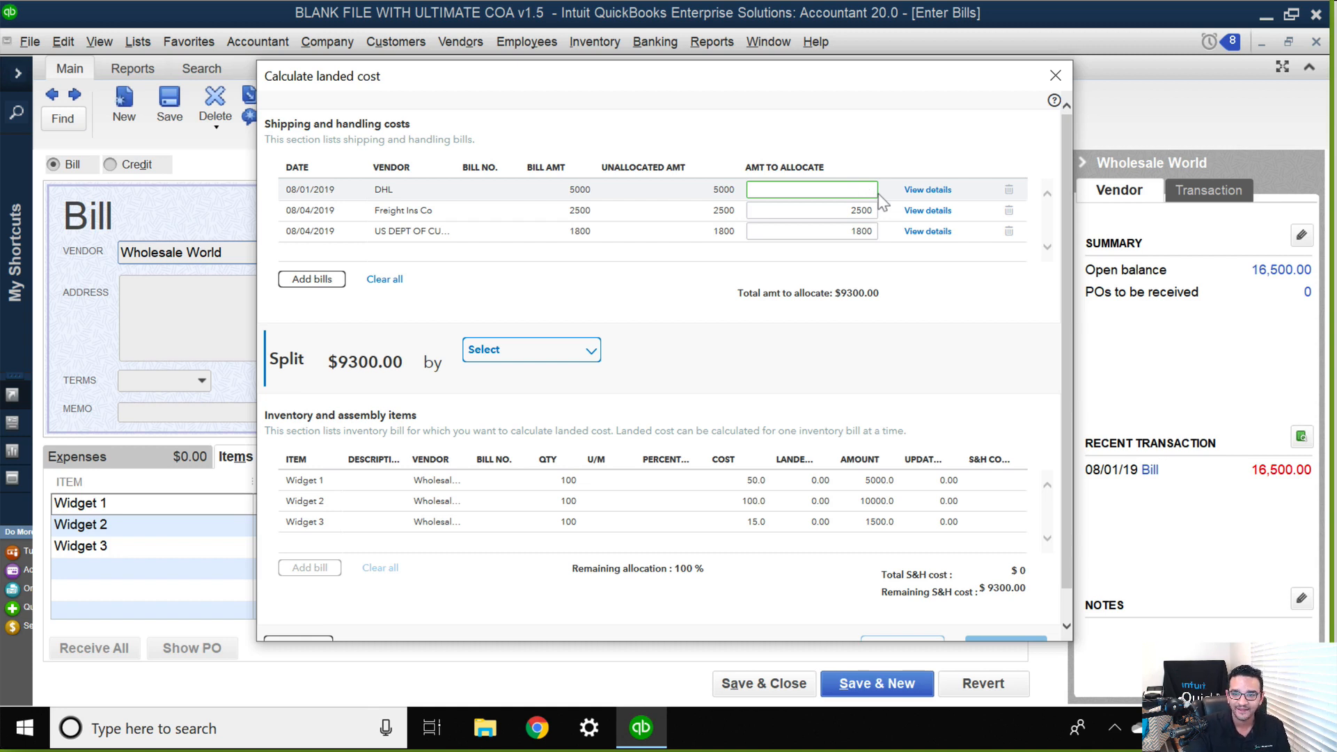
{"action": "type", "text": "5000/2"}
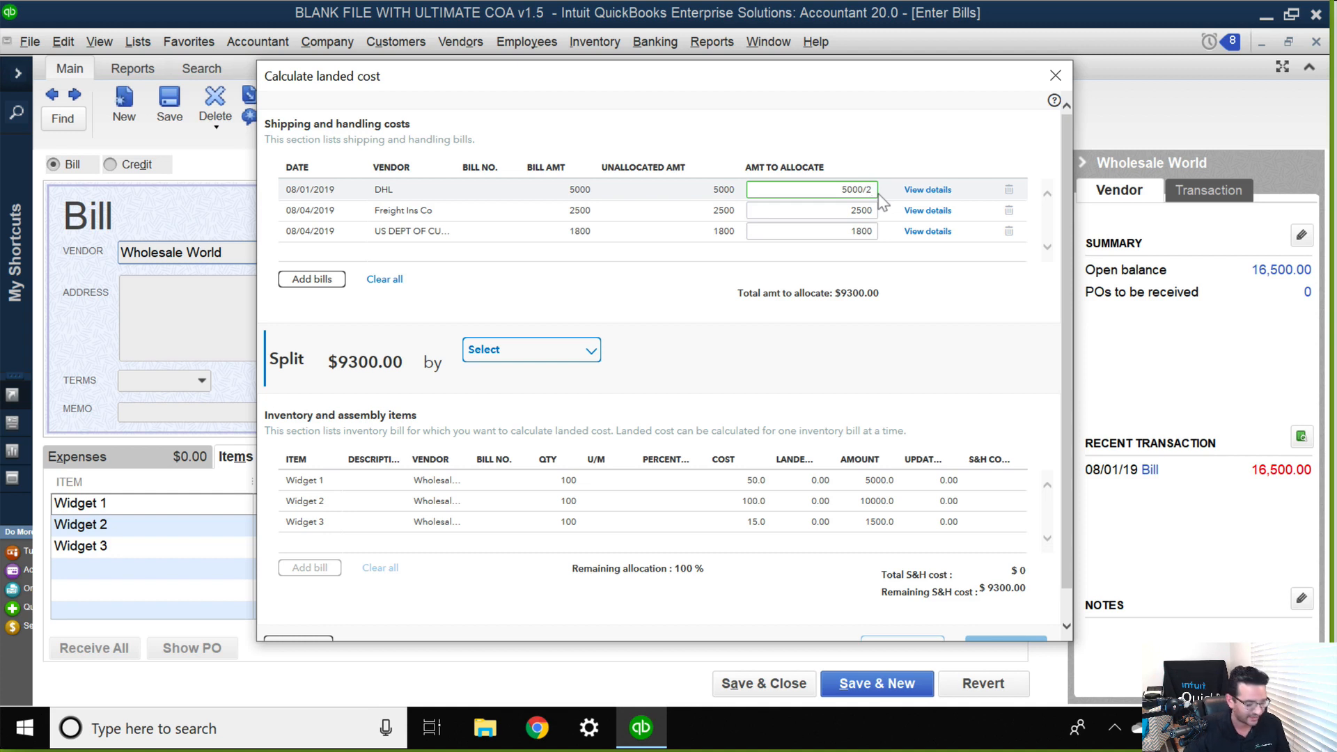
{"action": "key", "text": "Tab"}
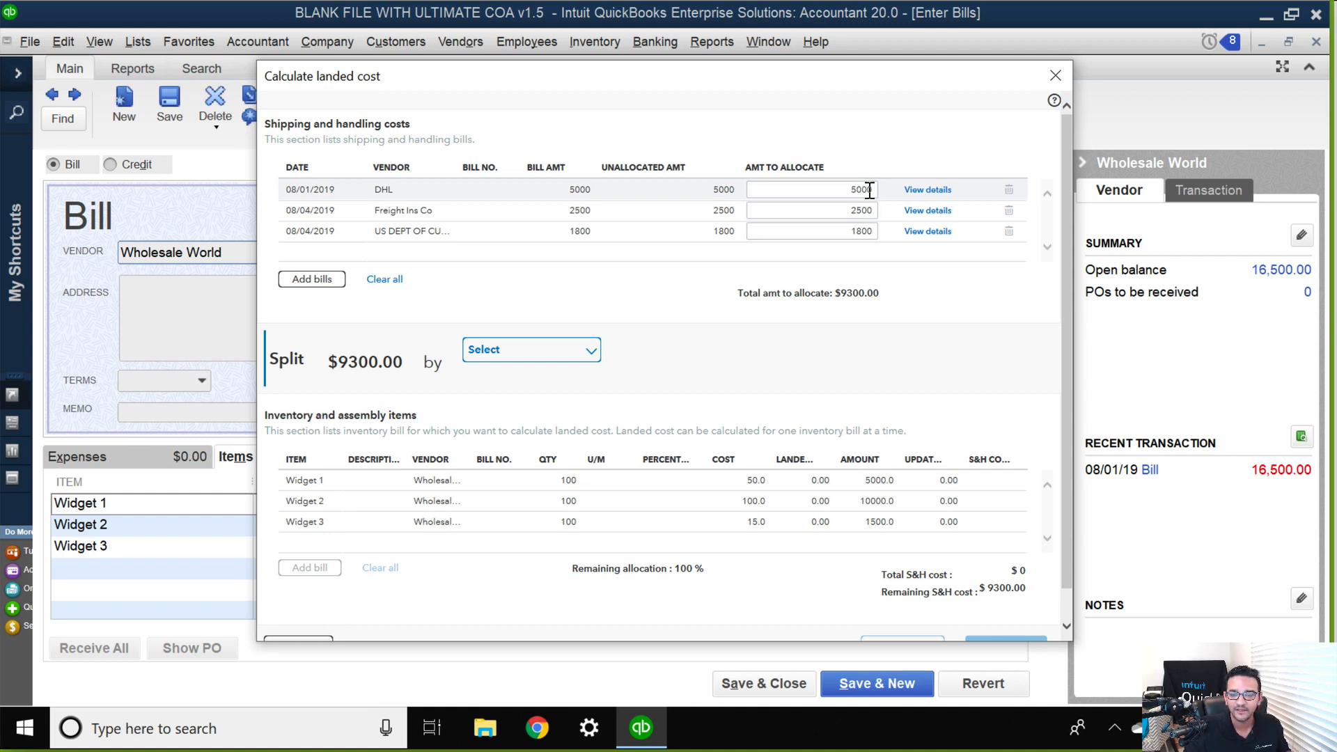
Set the DHL bill's amount to allocate to 2500.
{"action": "left_click", "coordinate": [870, 189]}
{"action": "key", "text": "BackSpace"}
{"action": "key", "text": "BackSpace"}
{"action": "key", "text": "BackSpace"}
{"action": "key", "text": "BackSpace"}
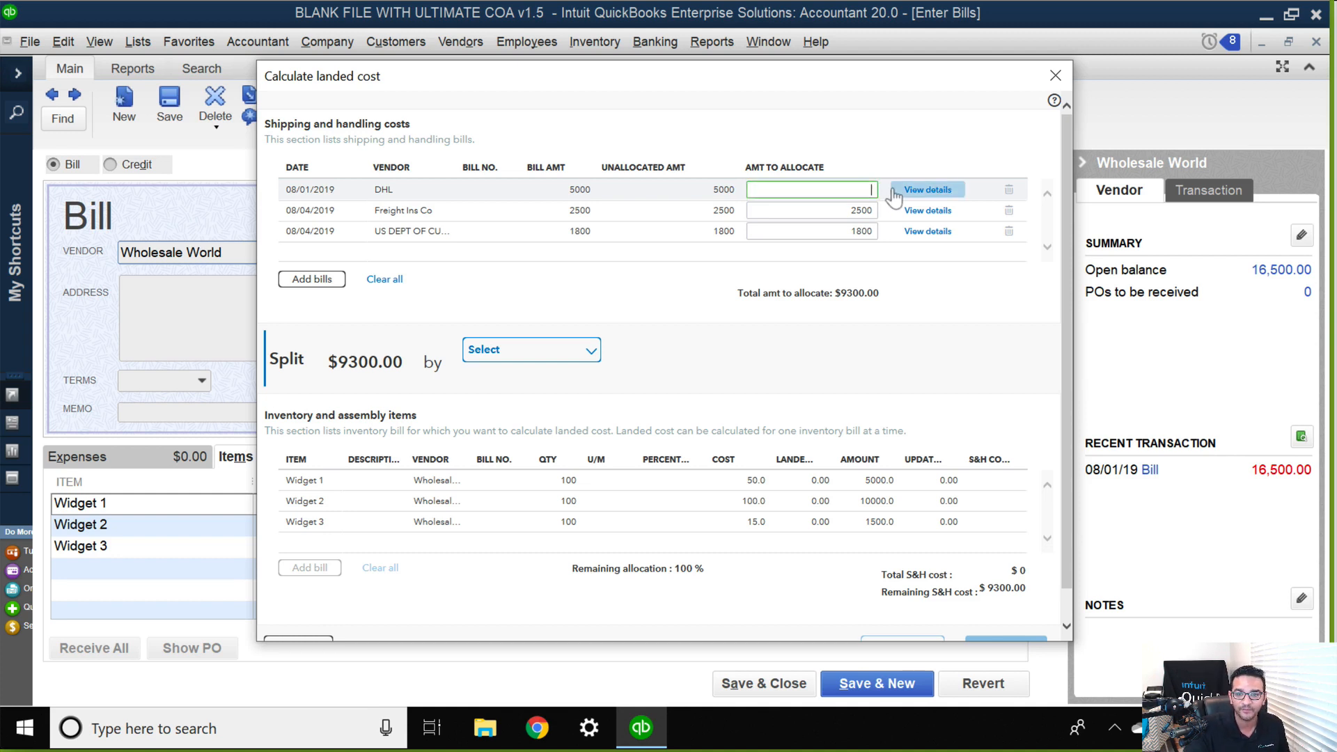
{"action": "type", "text": "2500"}
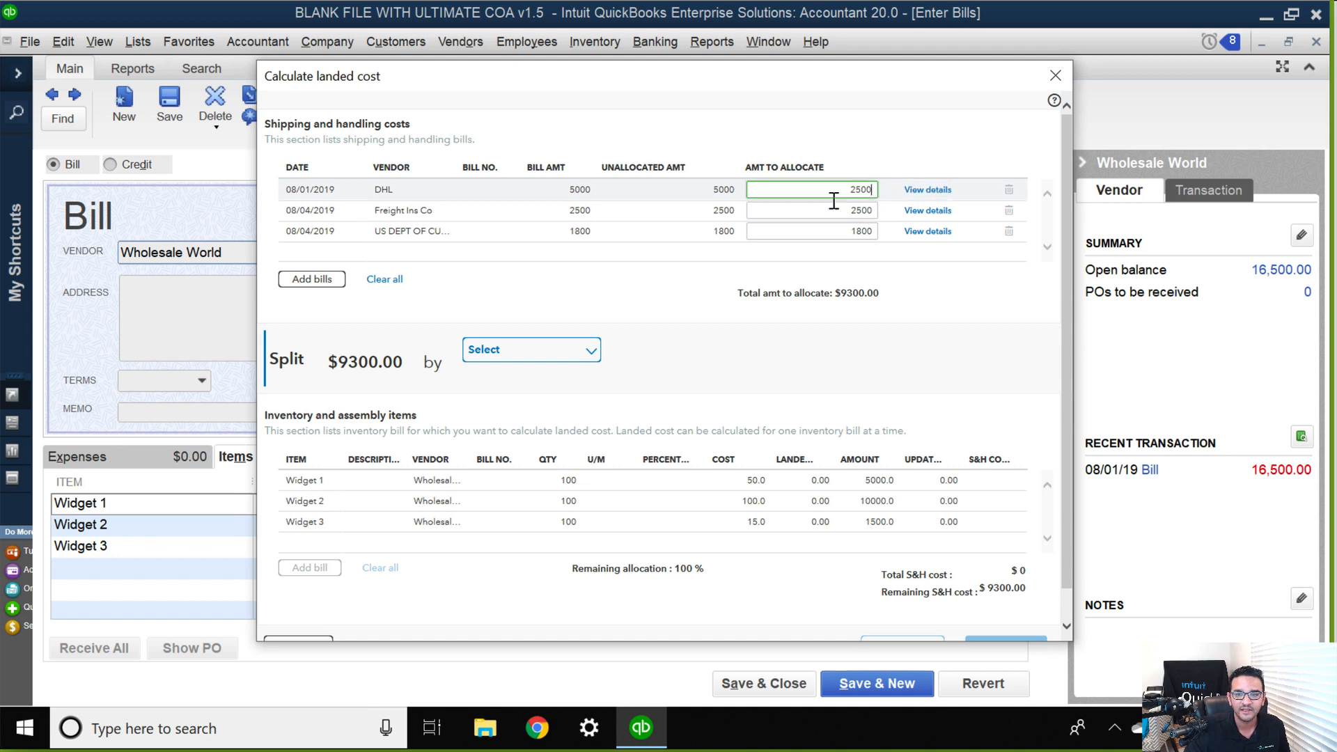
{"action": "key", "text": "Tab"}
{"action": "left_click", "coordinate": [831, 192]}
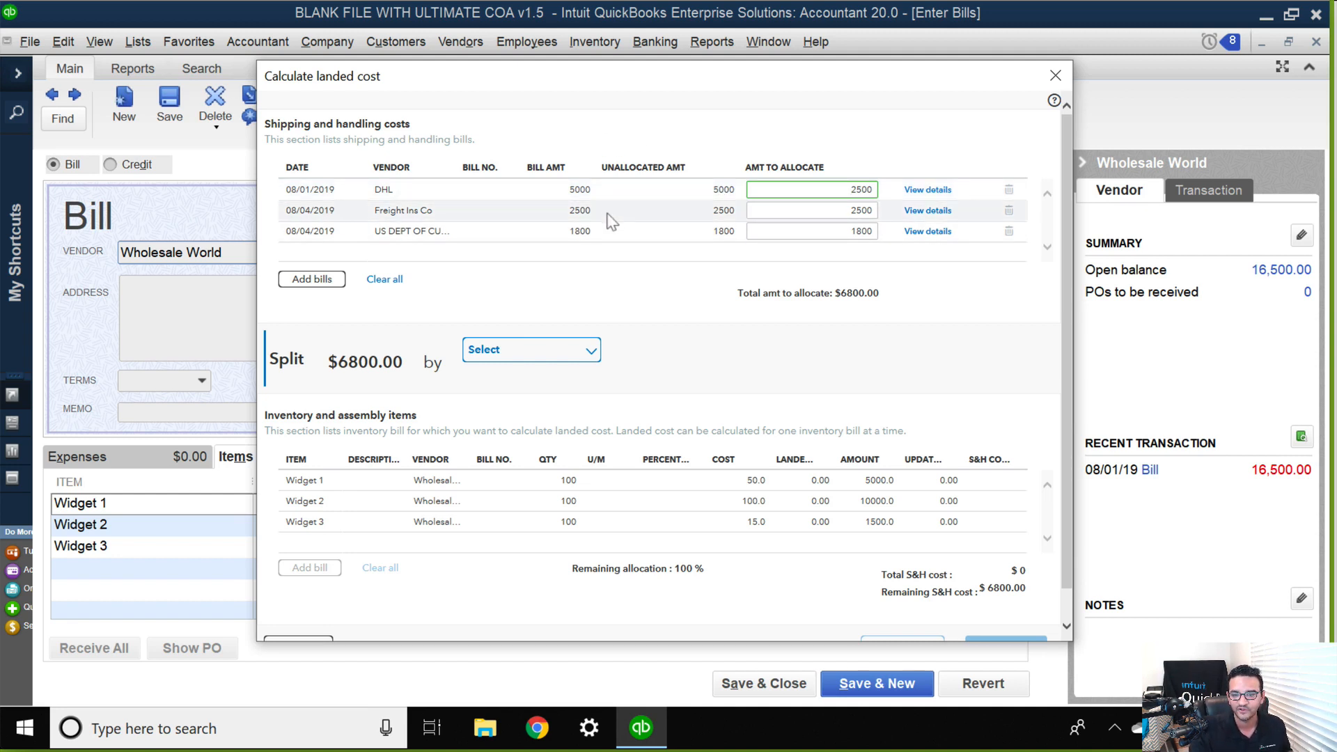
Check for further shipping and handling bills dated this year, and leave the list without adding any.
{"action": "left_click", "coordinate": [312, 279]}
{"action": "left_click", "coordinate": [529, 263]}
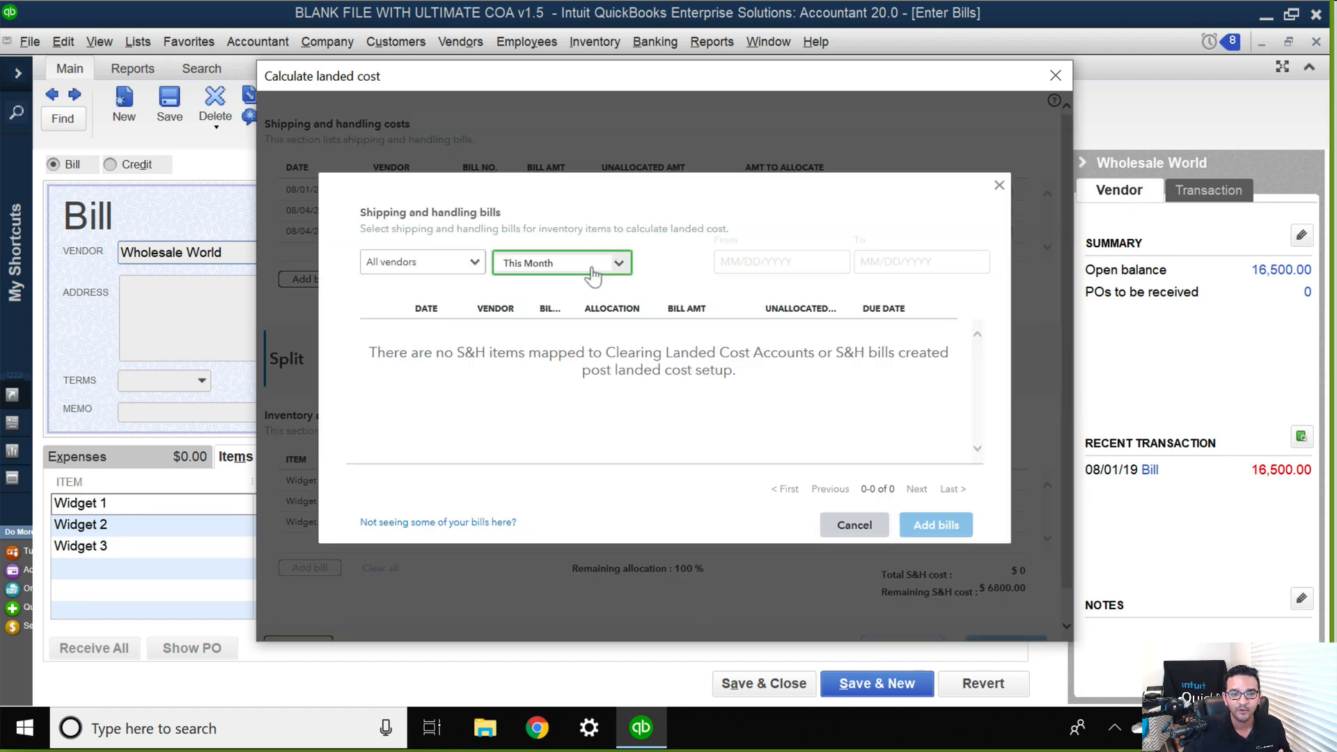
{"action": "left_click", "coordinate": [533, 382]}
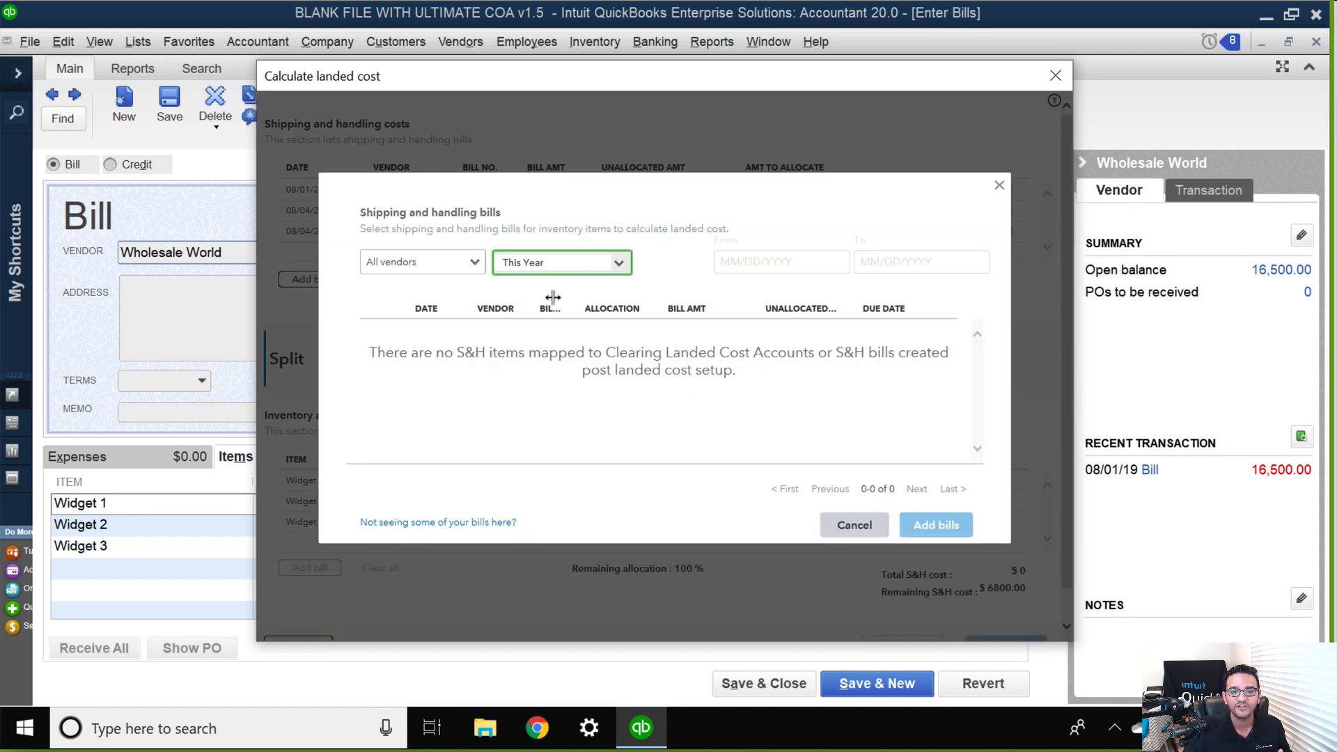
{"action": "left_click", "coordinate": [854, 527]}
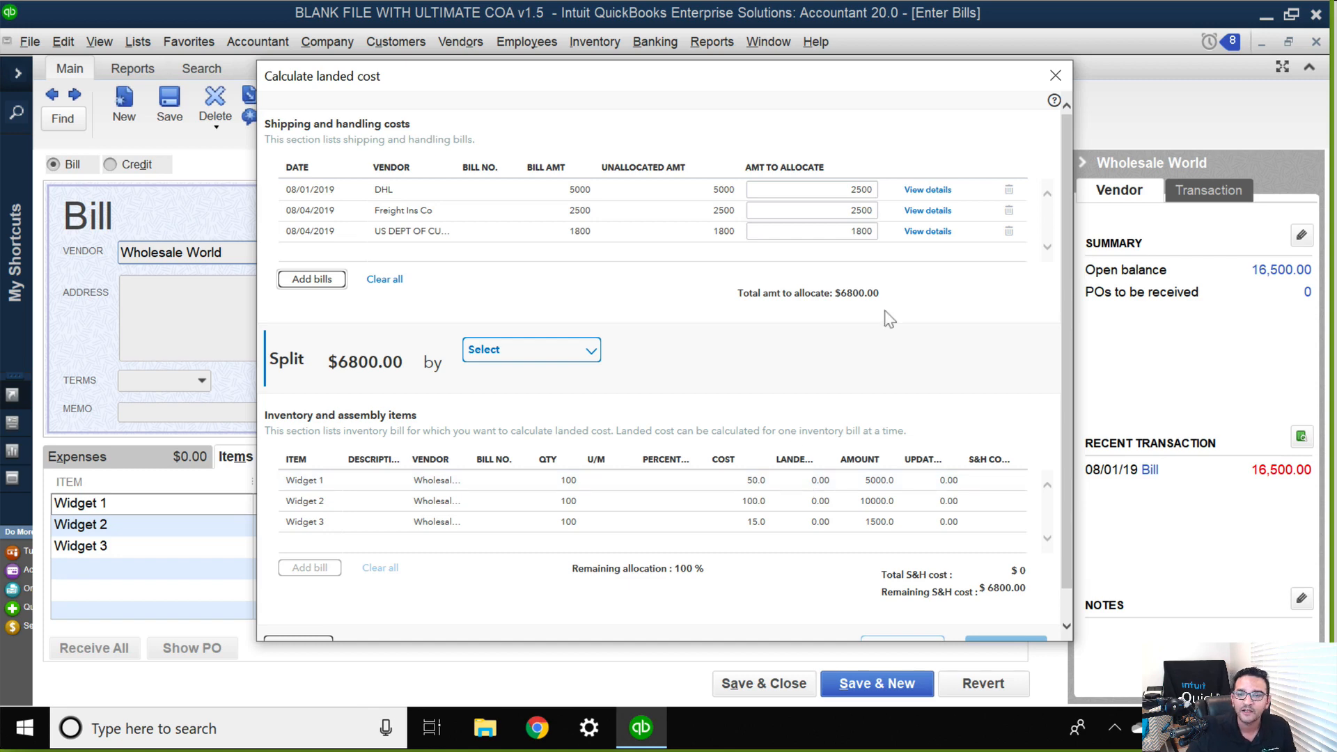
Review the line items of the DHL shipping bill, and return to the landed cost calculation.
{"action": "left_click", "coordinate": [859, 192]}
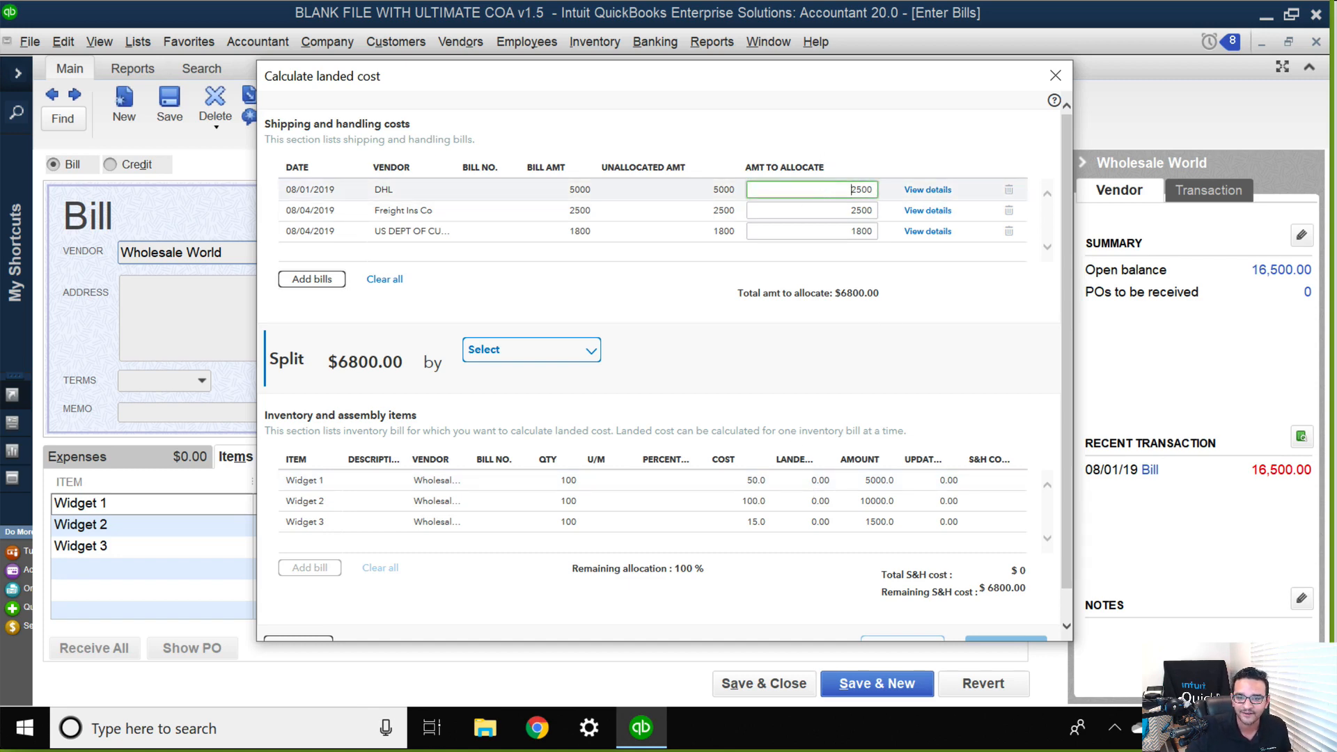
{"action": "left_click", "coordinate": [851, 231]}
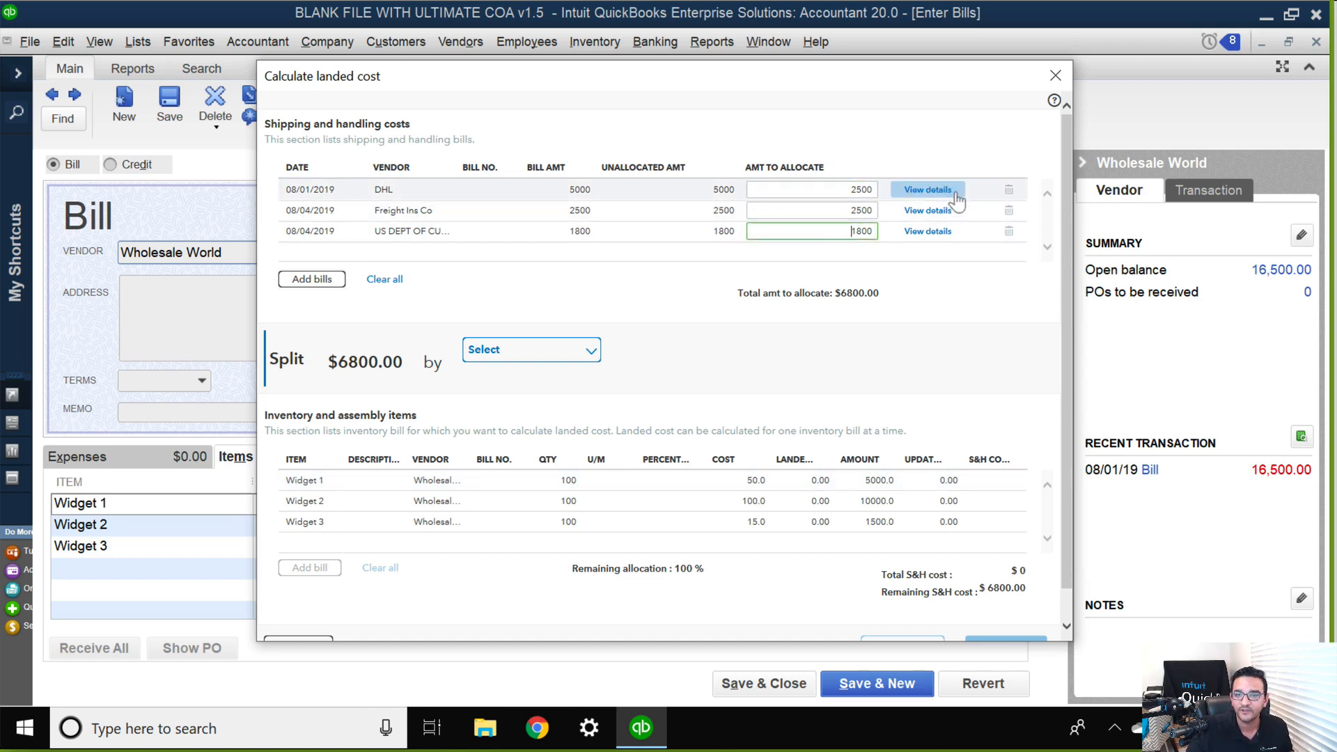
{"action": "left_click", "coordinate": [927, 189]}
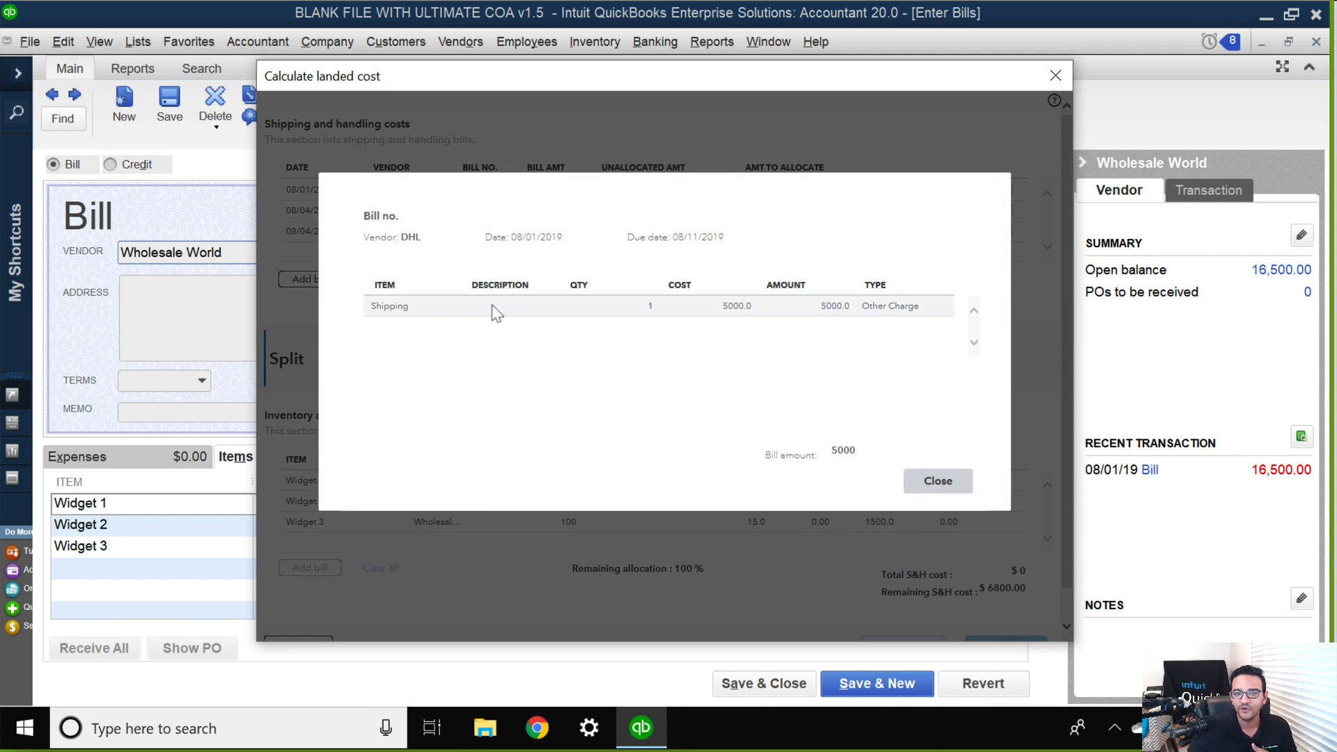
{"action": "left_click", "coordinate": [937, 480]}
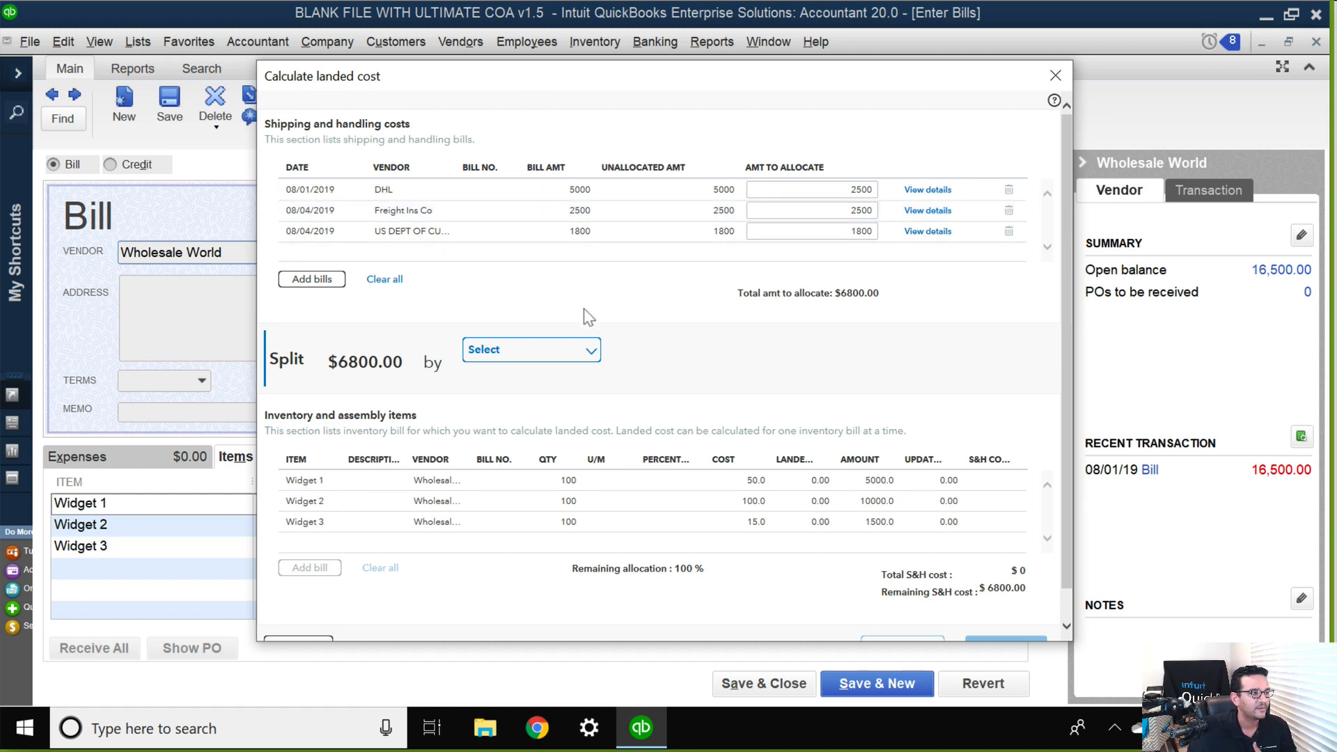
Split the shipping and handling total across the three widgets by quantity.
{"action": "scroll", "coordinate": [588, 317], "scroll_direction": "down", "scroll_amount": 1}
{"action": "left_click", "coordinate": [541, 315]}
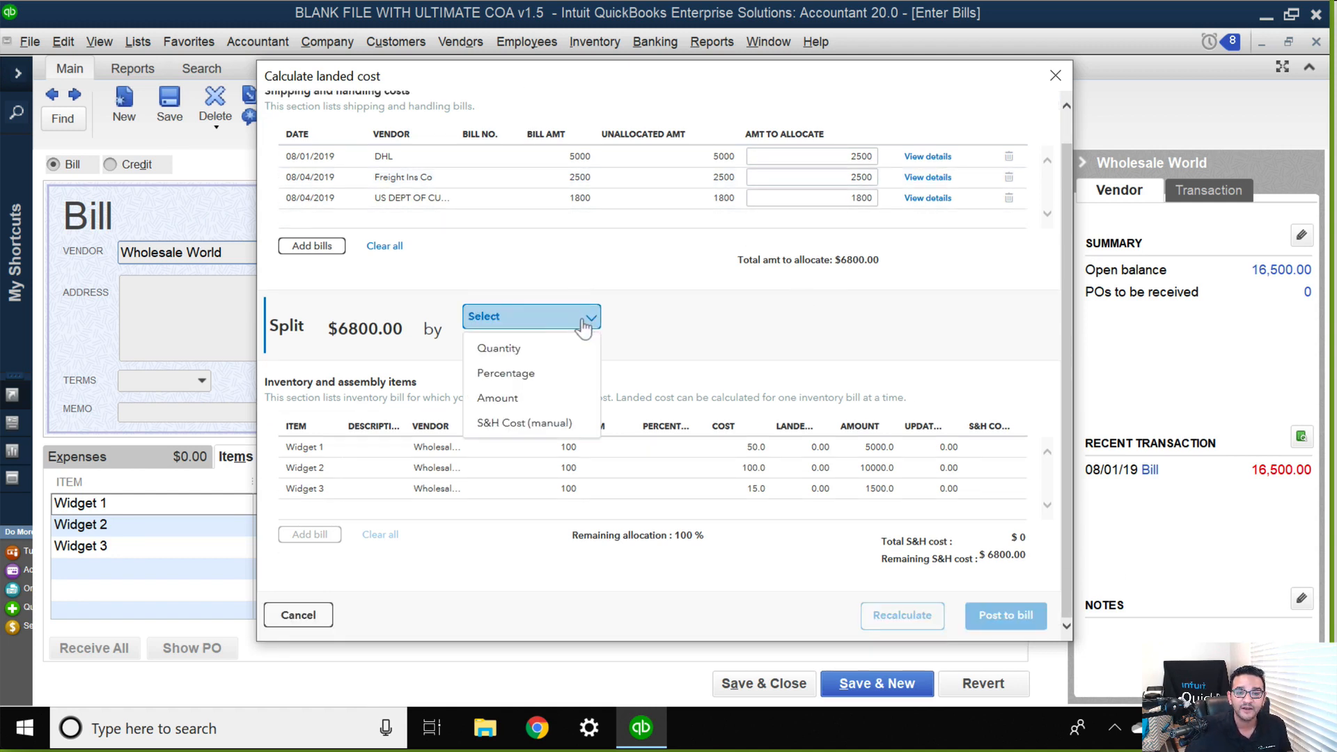
{"action": "left_click", "coordinate": [496, 349]}
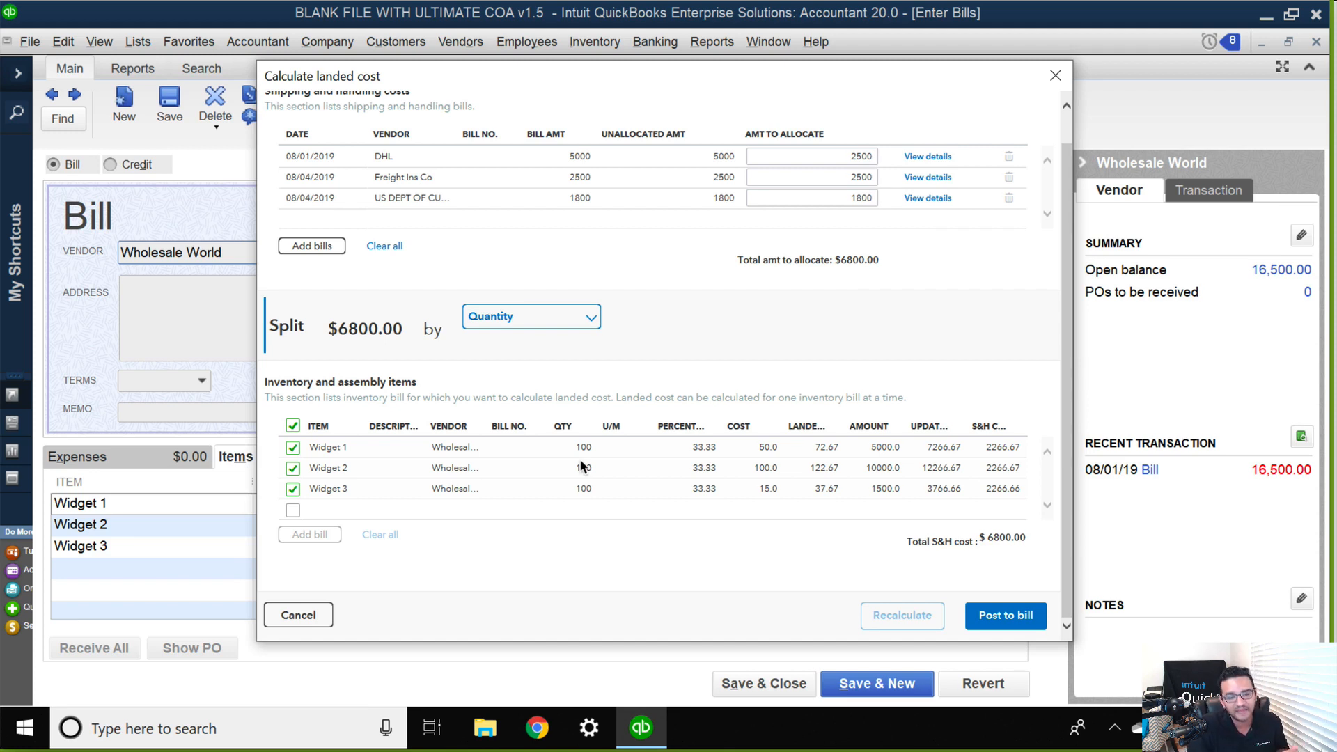
Change the split method to Percentage and set Widget 1's share to 25 percent.
{"action": "left_click", "coordinate": [583, 317]}
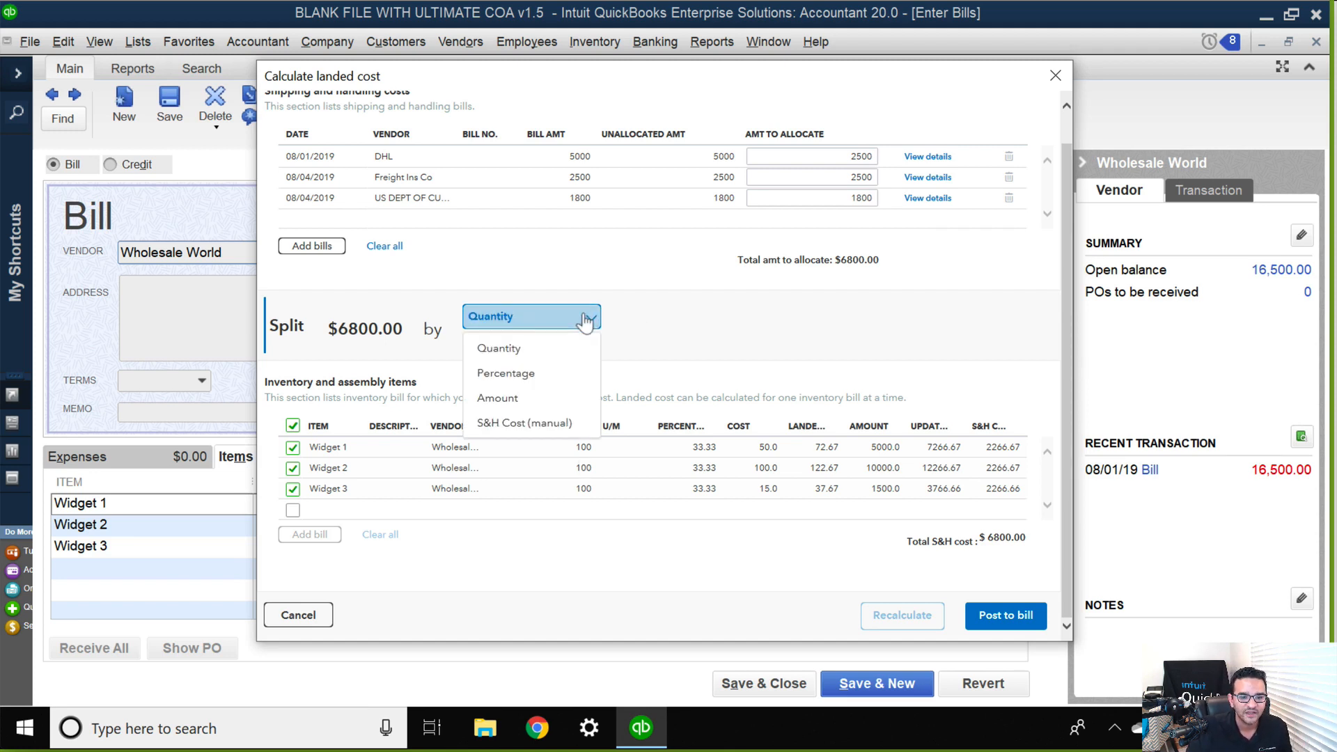
{"action": "left_click", "coordinate": [515, 376]}
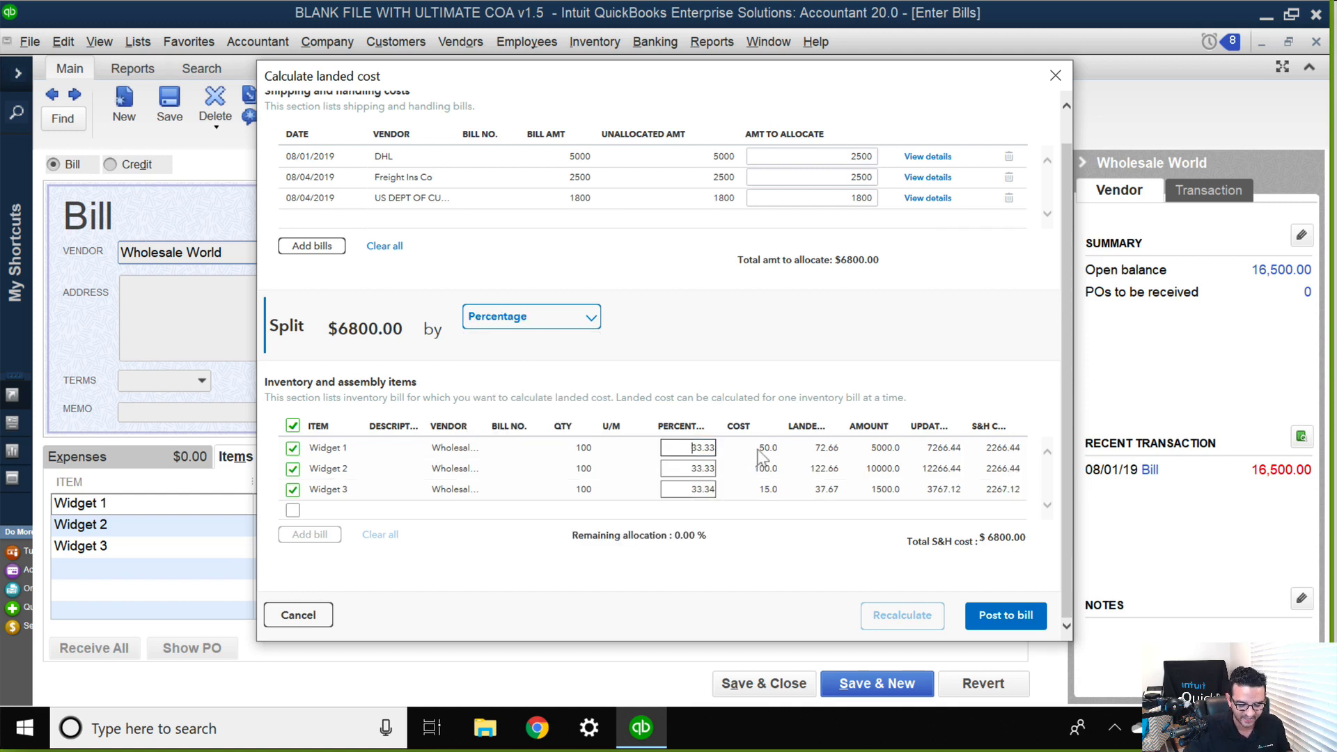
{"action": "key", "text": "Delete"}
{"action": "key", "text": "Delete"}
{"action": "key", "text": "Delete"}
{"action": "key", "text": "Delete"}
{"action": "key", "text": "Delete"}
{"action": "type", "text": "25"}
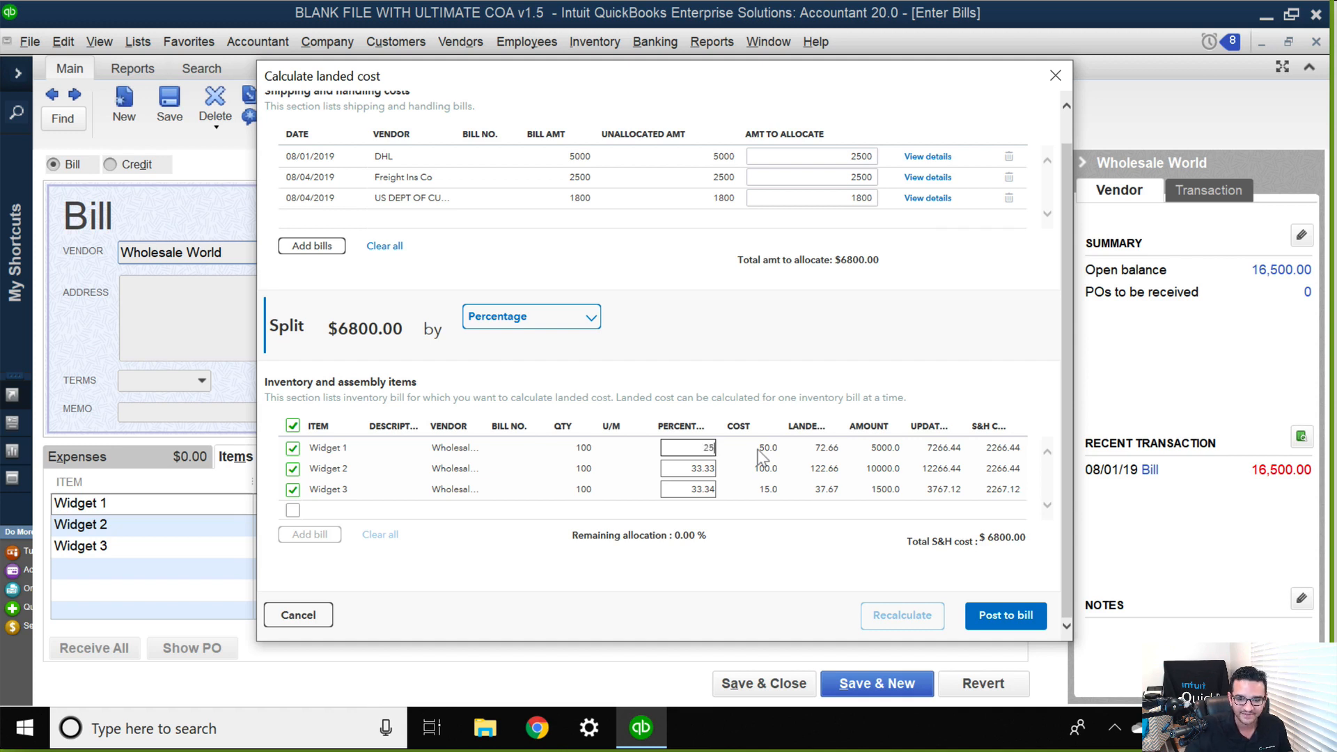
Set the split percentages to 50 for Widget 2 and 25 for Widget 3.
{"action": "left_click", "coordinate": [680, 467]}
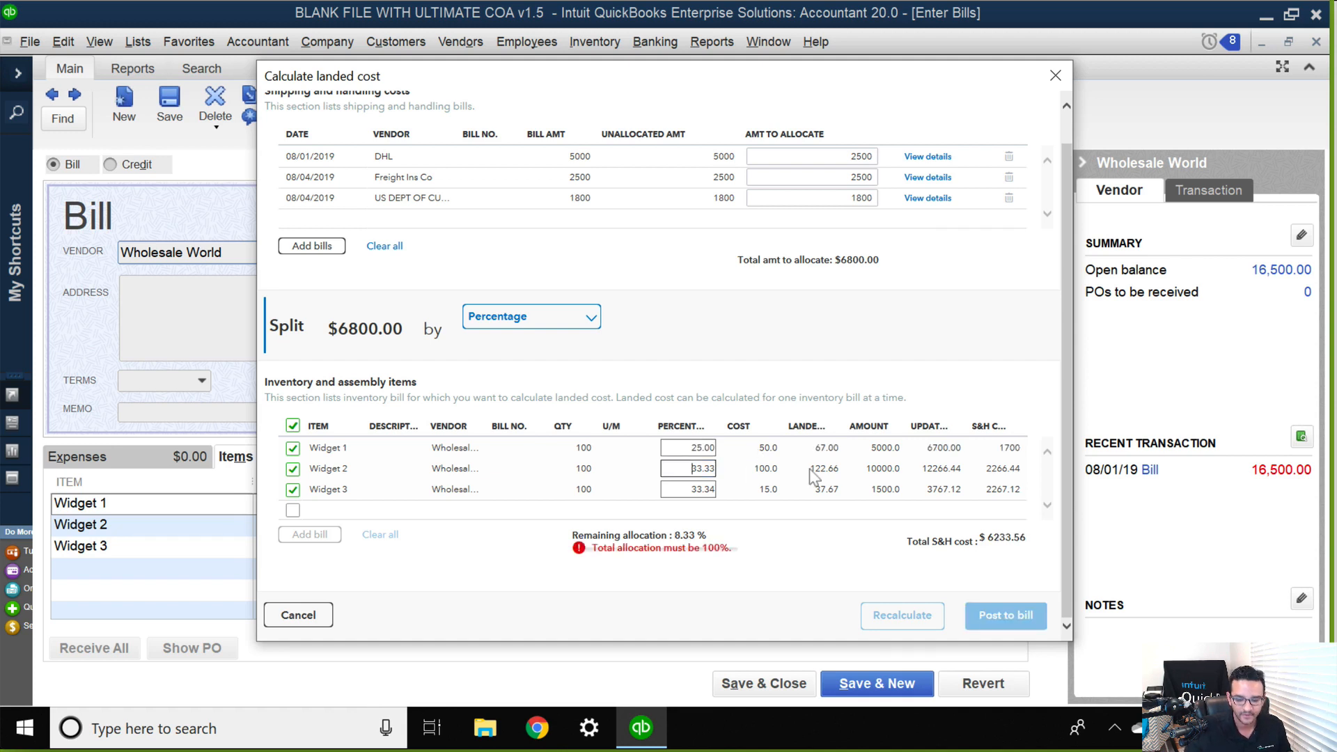
{"action": "key", "text": "Delete"}
{"action": "key", "text": "Delete"}
{"action": "key", "text": "Delete"}
{"action": "key", "text": "Delete"}
{"action": "key", "text": "Delete"}
{"action": "type", "text": "50"}
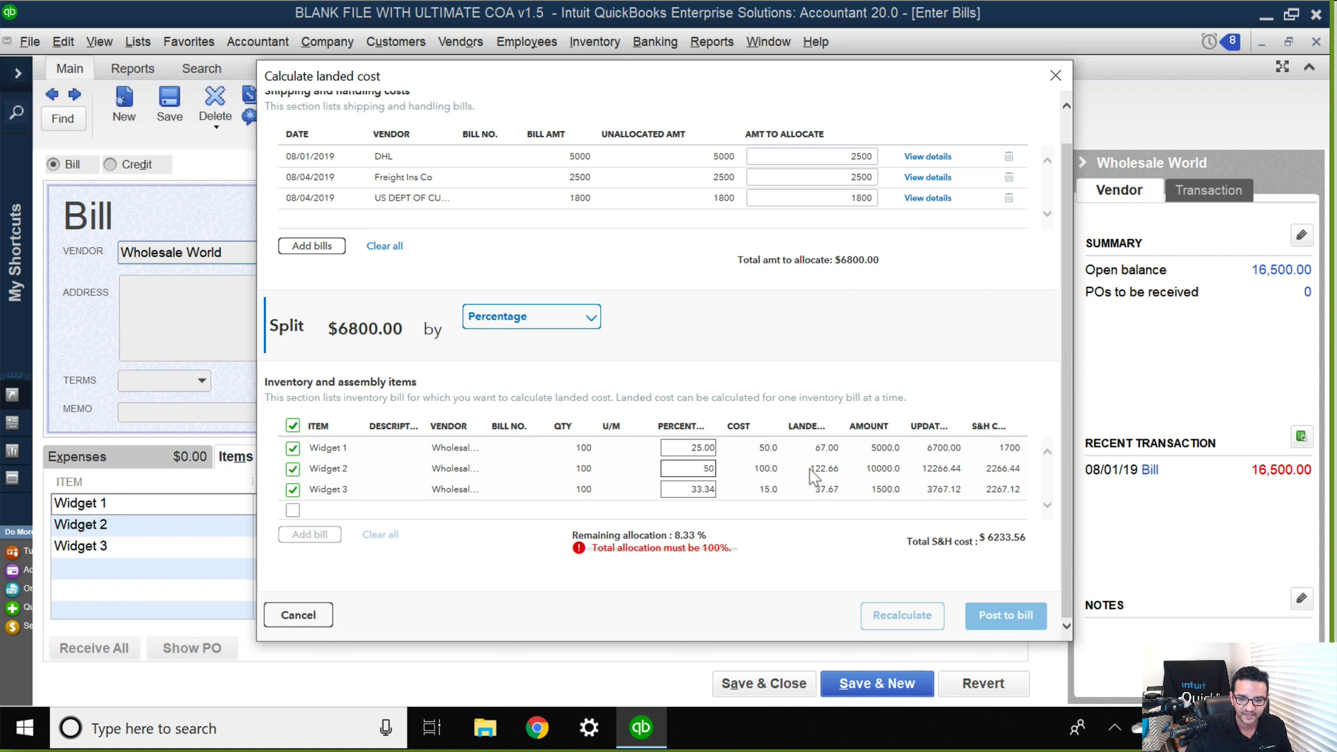
{"action": "left_click", "coordinate": [714, 490]}
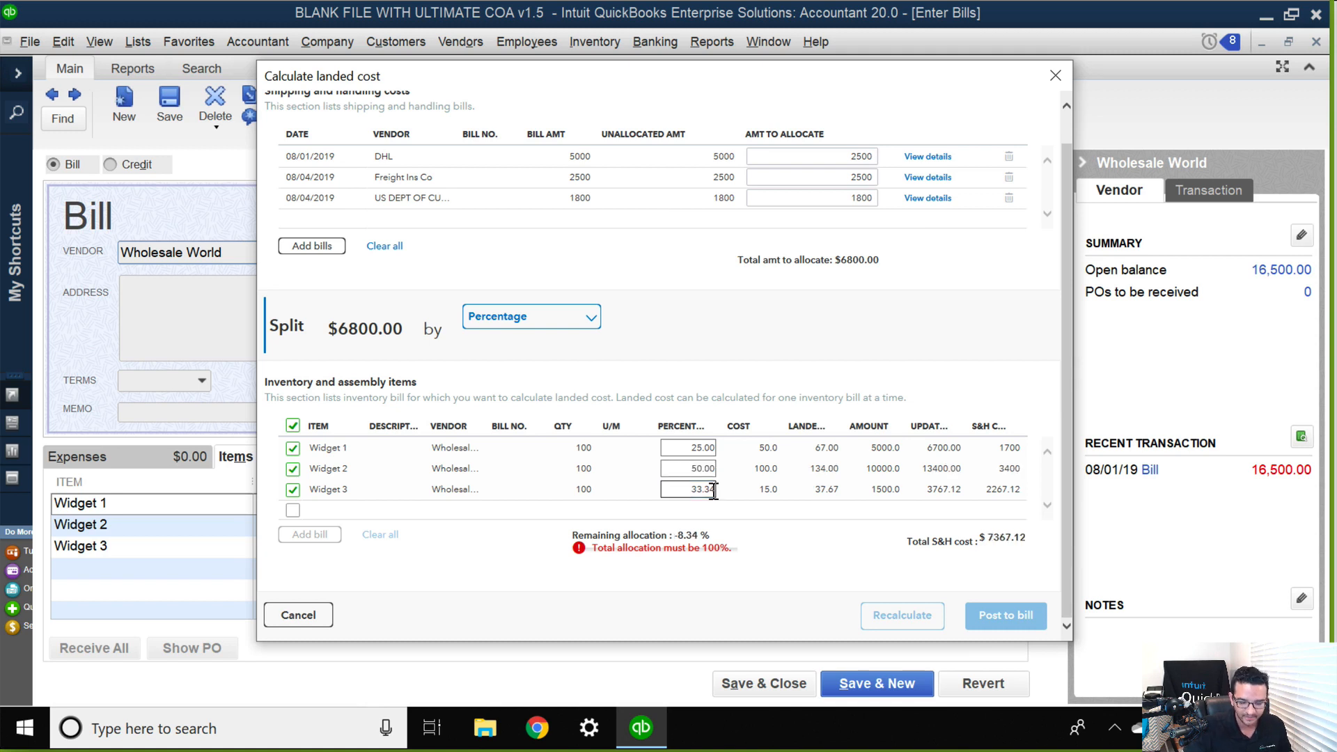
{"action": "key", "text": "Delete"}
{"action": "key", "text": "Delete"}
{"action": "key", "text": "Delete"}
{"action": "key", "text": "Delete"}
{"action": "key", "text": "Delete"}
{"action": "type", "text": "25"}
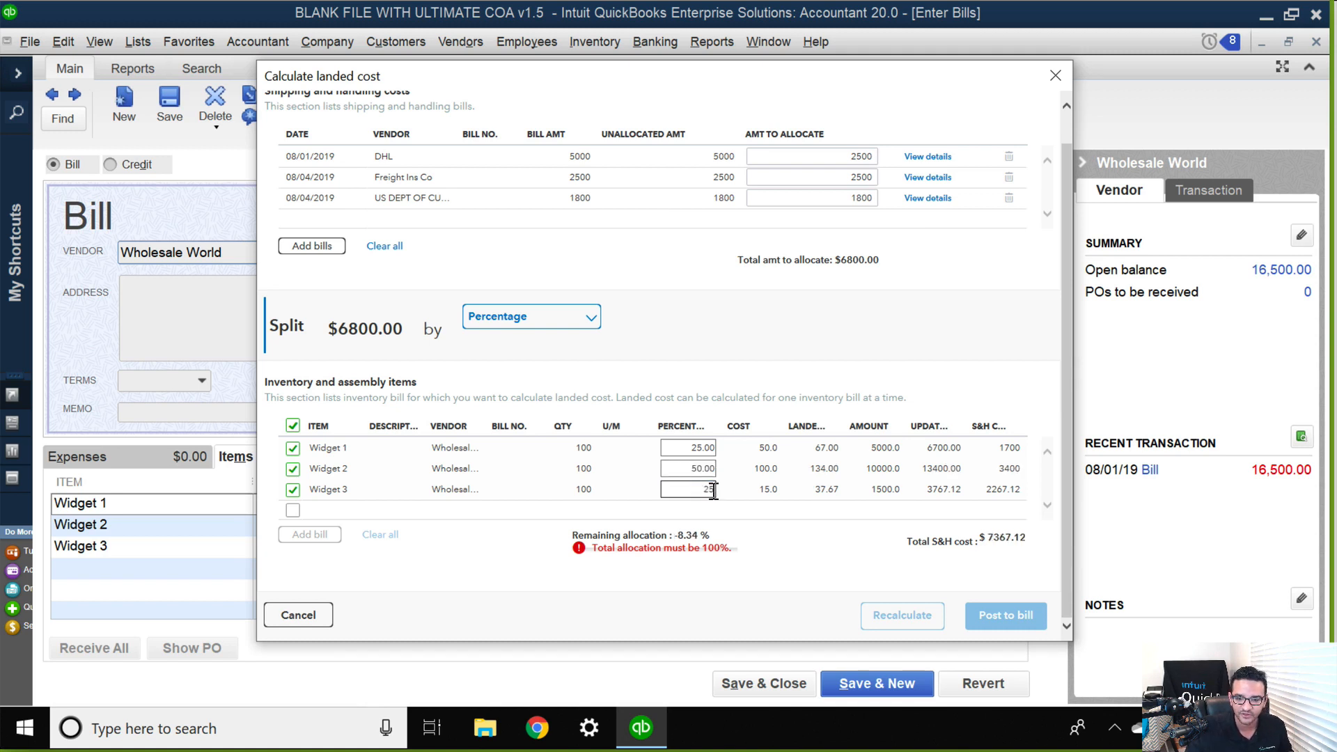
{"action": "key", "text": "Tab"}
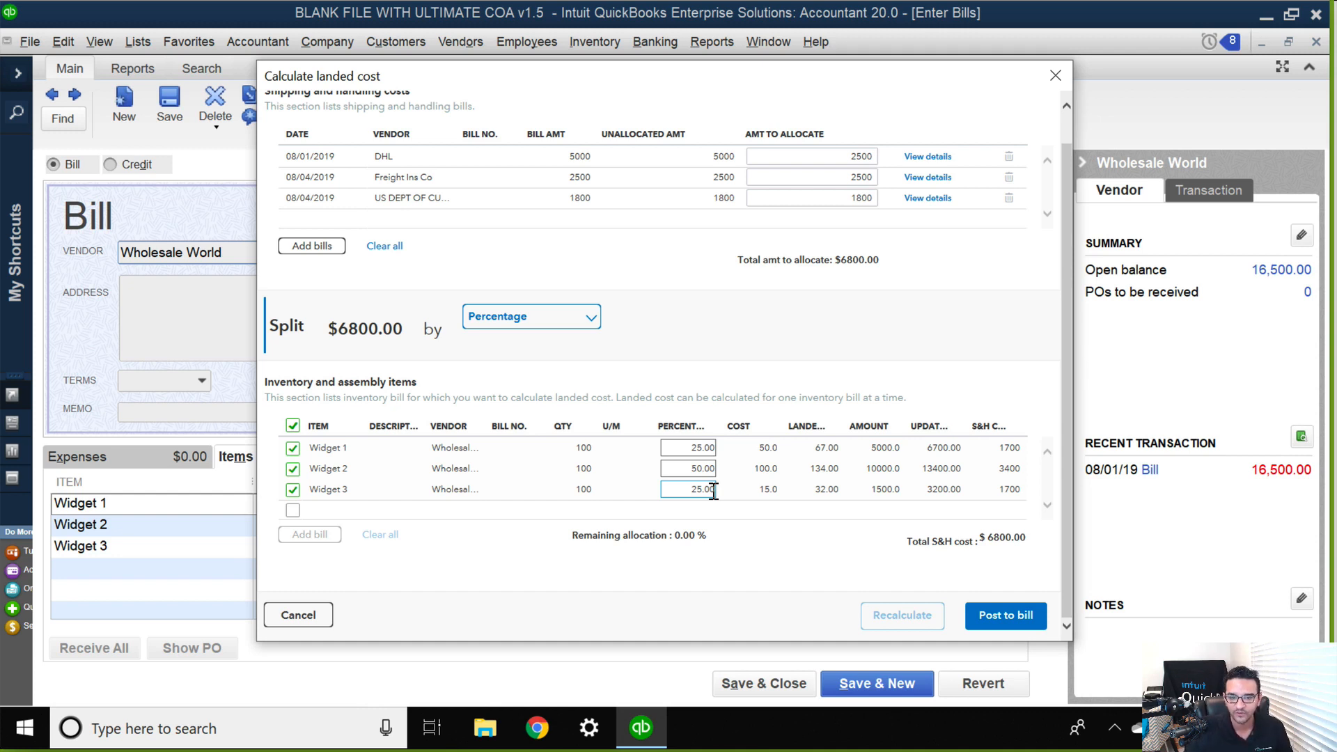
Split the shipping and handling total across the widgets by amount.
{"action": "left_click", "coordinate": [579, 319]}
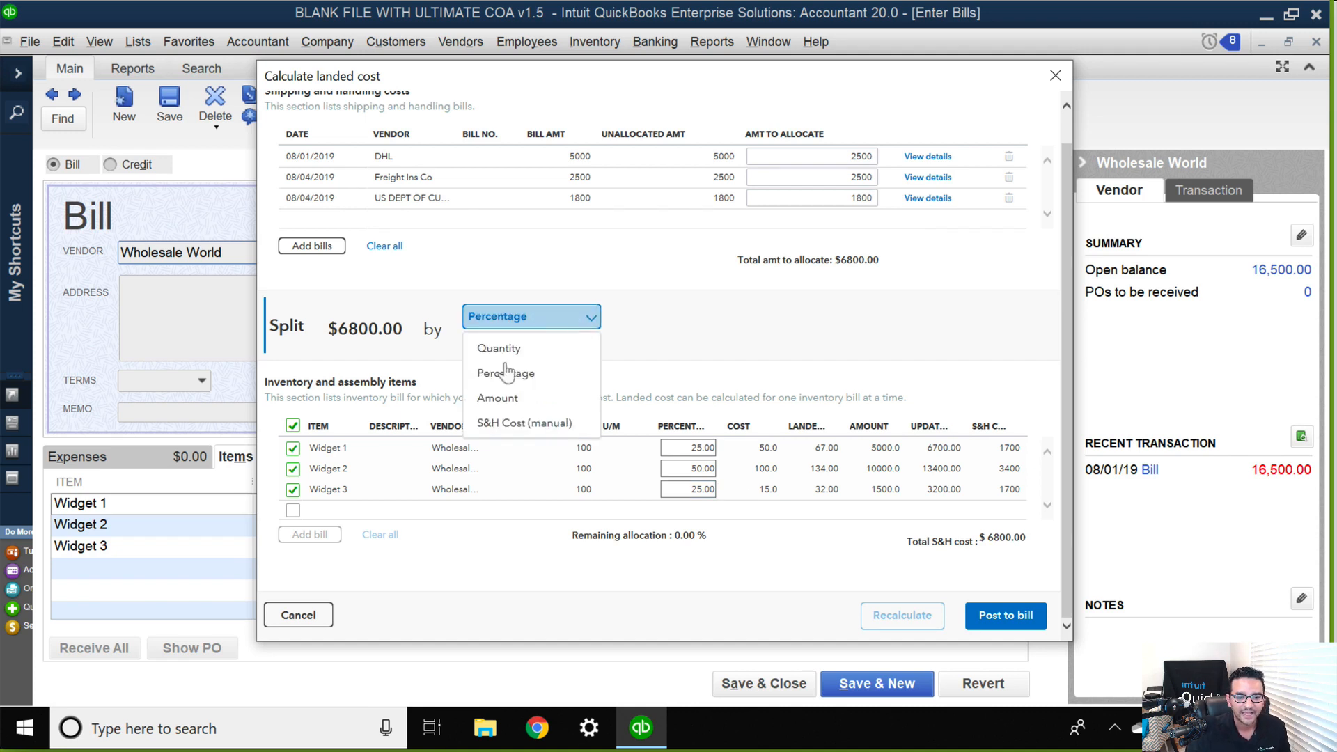
{"action": "left_click", "coordinate": [510, 400]}
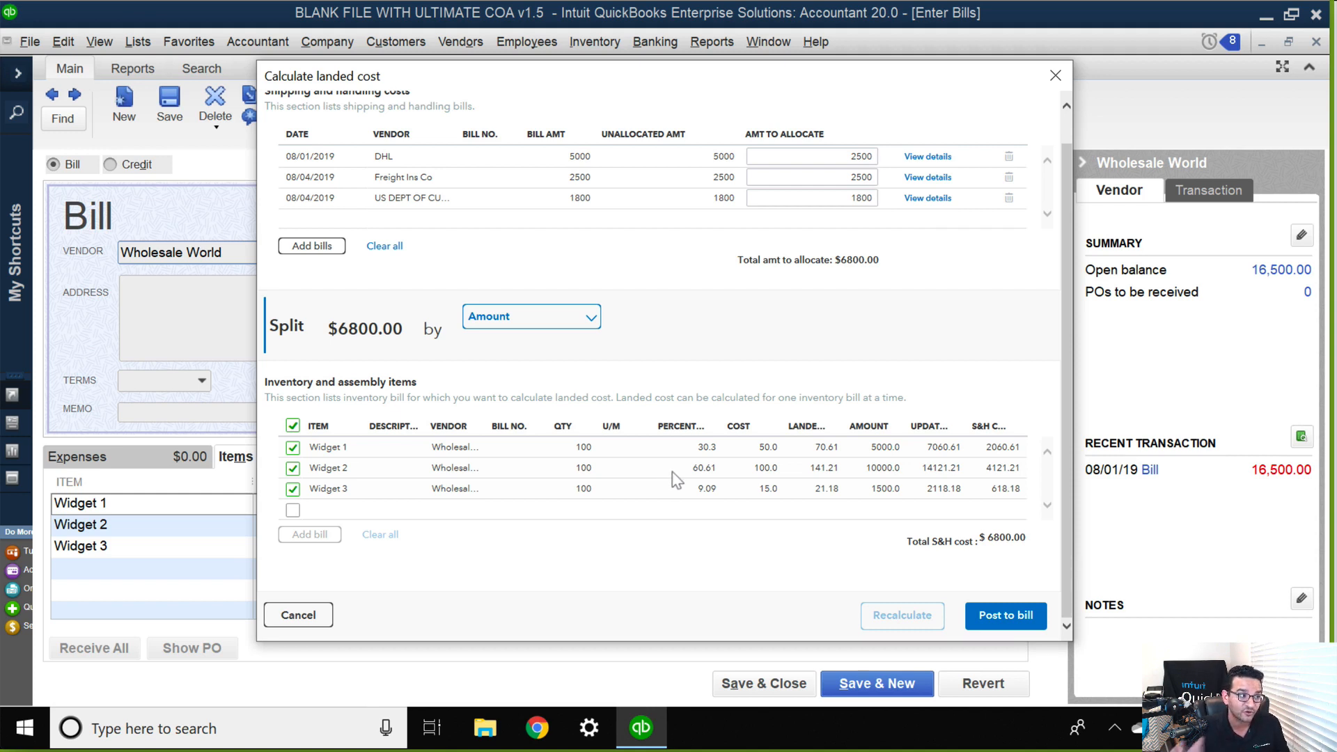
Change the split method to S&H Cost (manual) and set Widget 1's shipping and handling cost to 1800.
{"action": "left_click", "coordinate": [582, 318]}
{"action": "left_click", "coordinate": [514, 422]}
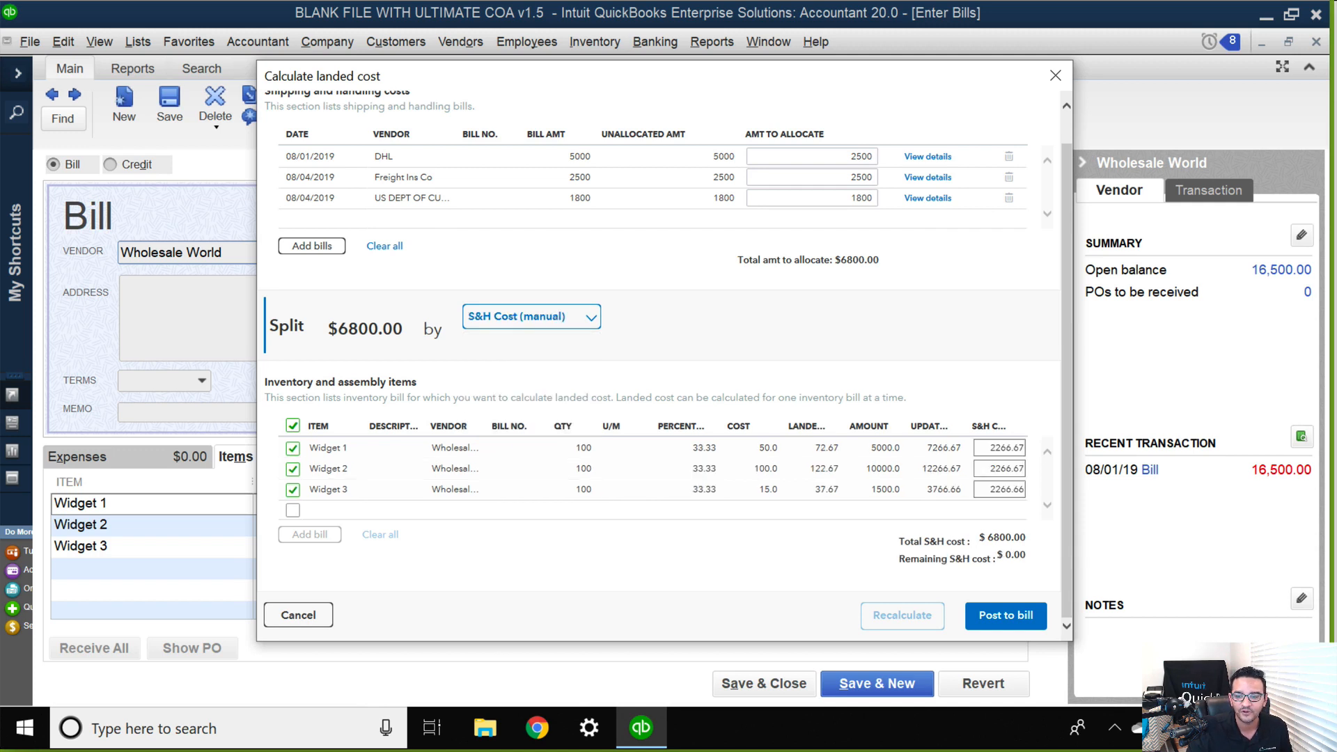
{"action": "key", "text": "BackSpace"}
{"action": "key", "text": "BackSpace"}
{"action": "key", "text": "BackSpace"}
{"action": "key", "text": "BackSpace"}
{"action": "key", "text": "BackSpace"}
{"action": "key", "text": "BackSpace"}
{"action": "key", "text": "BackSpace"}
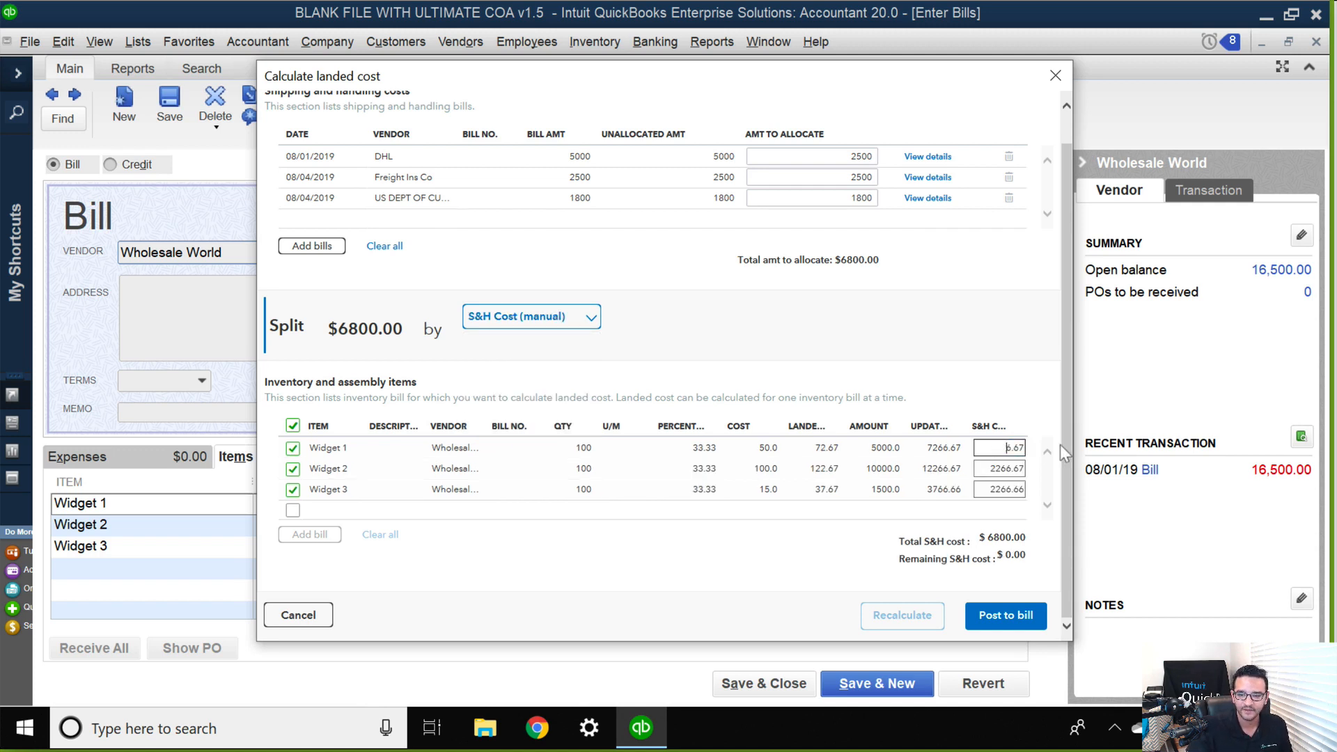
{"action": "type", "text": "1800"}
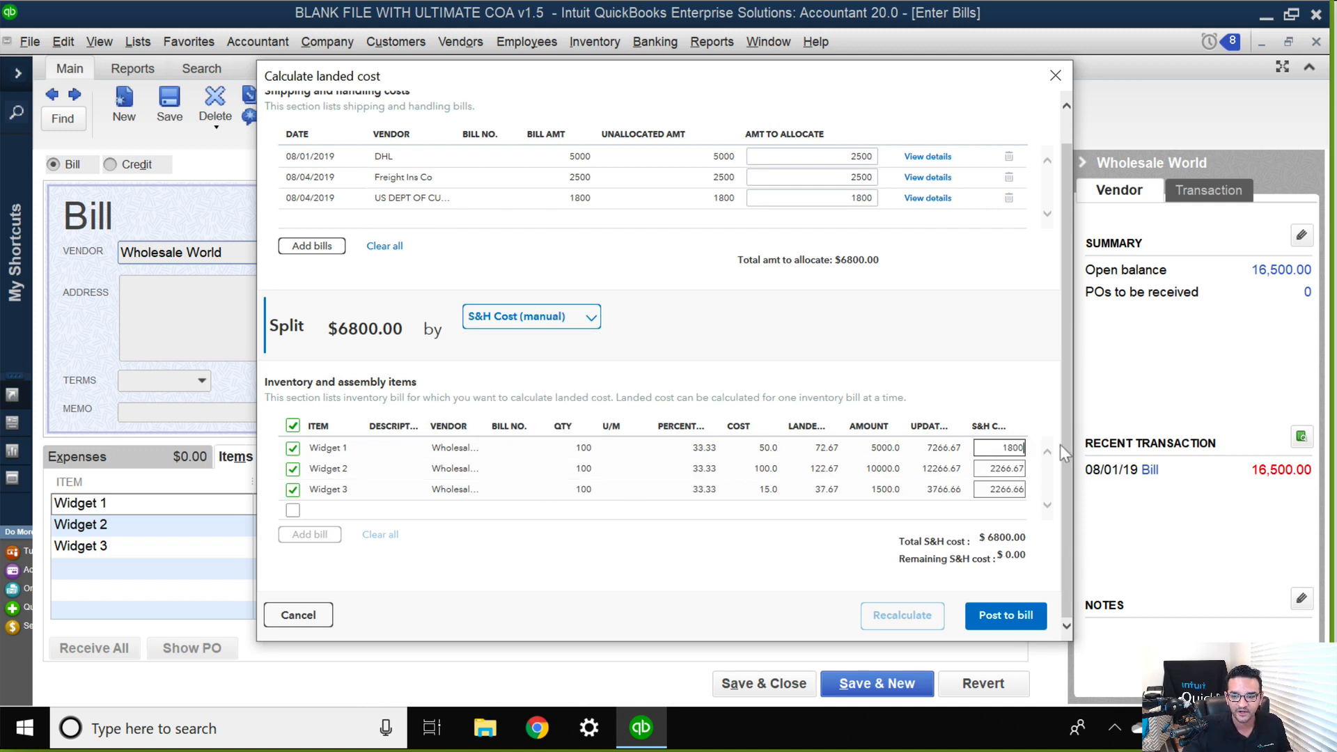
Set Widget 2's shipping and handling cost to 4000.
{"action": "left_click", "coordinate": [983, 472]}
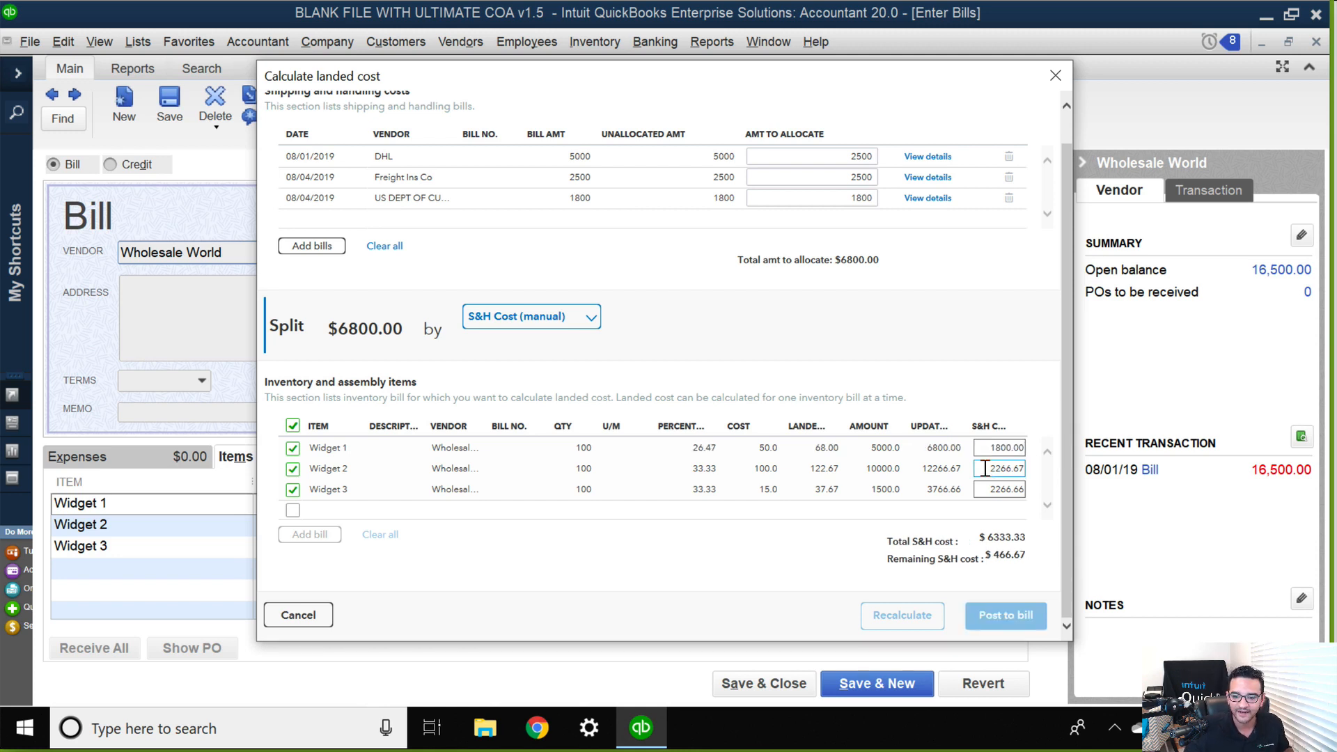
{"action": "left_click", "coordinate": [980, 467]}
{"action": "key", "text": "Delete"}
{"action": "key", "text": "Delete"}
{"action": "key", "text": "Delete"}
{"action": "key", "text": "Delete"}
{"action": "key", "text": "Delete"}
{"action": "key", "text": "Delete"}
{"action": "key", "text": "Delete"}
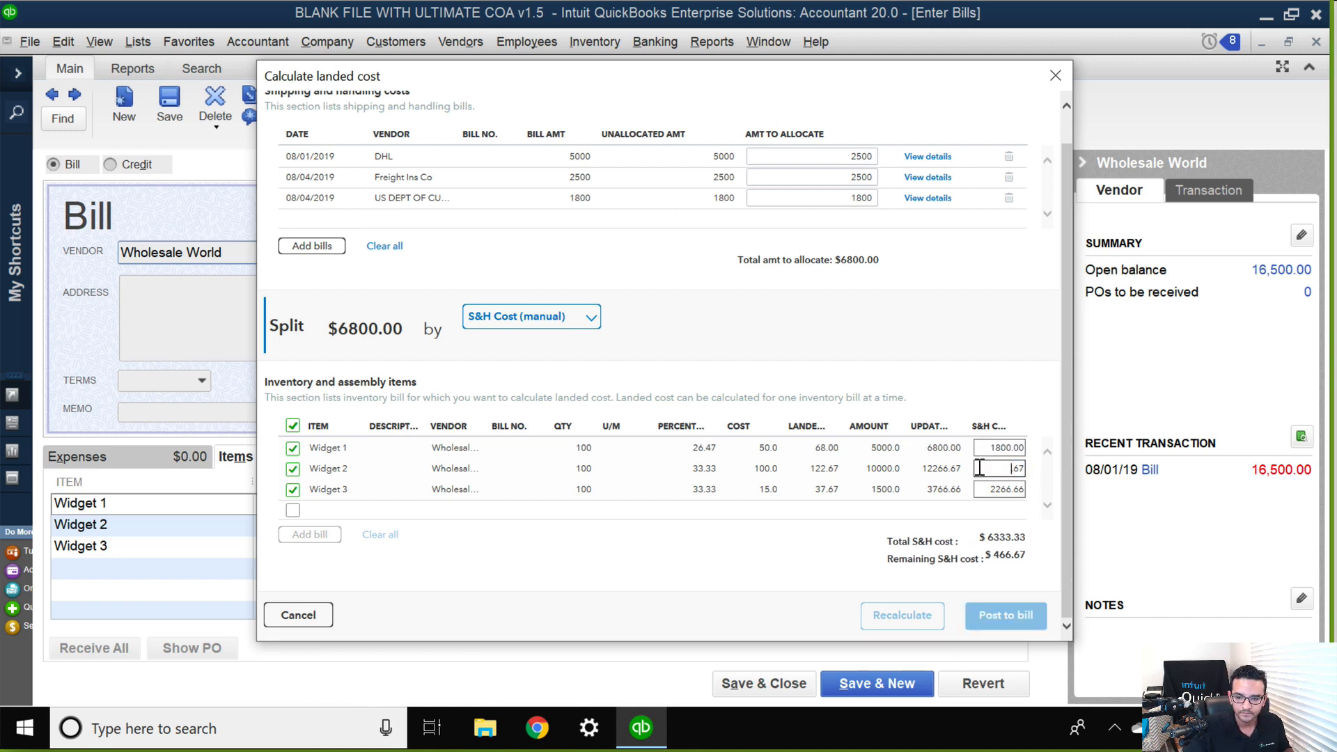
{"action": "type", "text": "40000"}
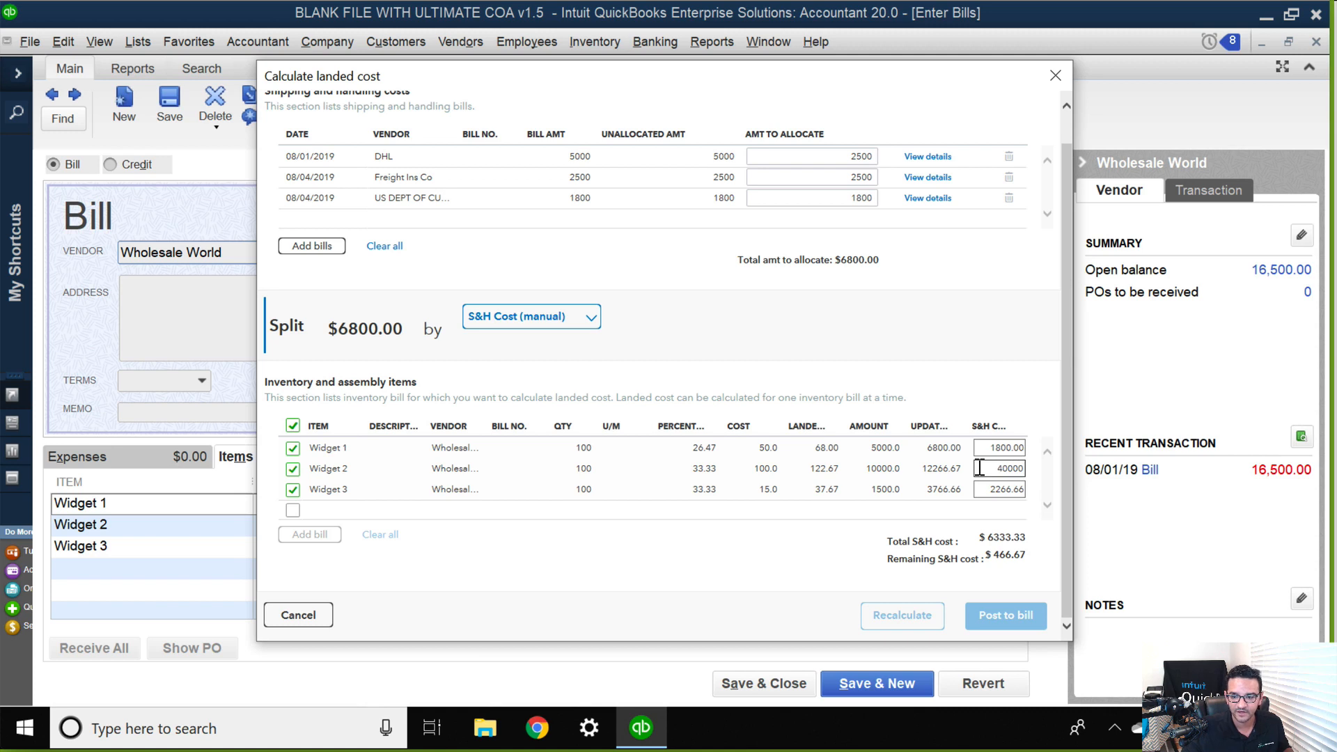
{"action": "key", "text": "BackSpace"}
{"action": "key", "text": "Tab"}
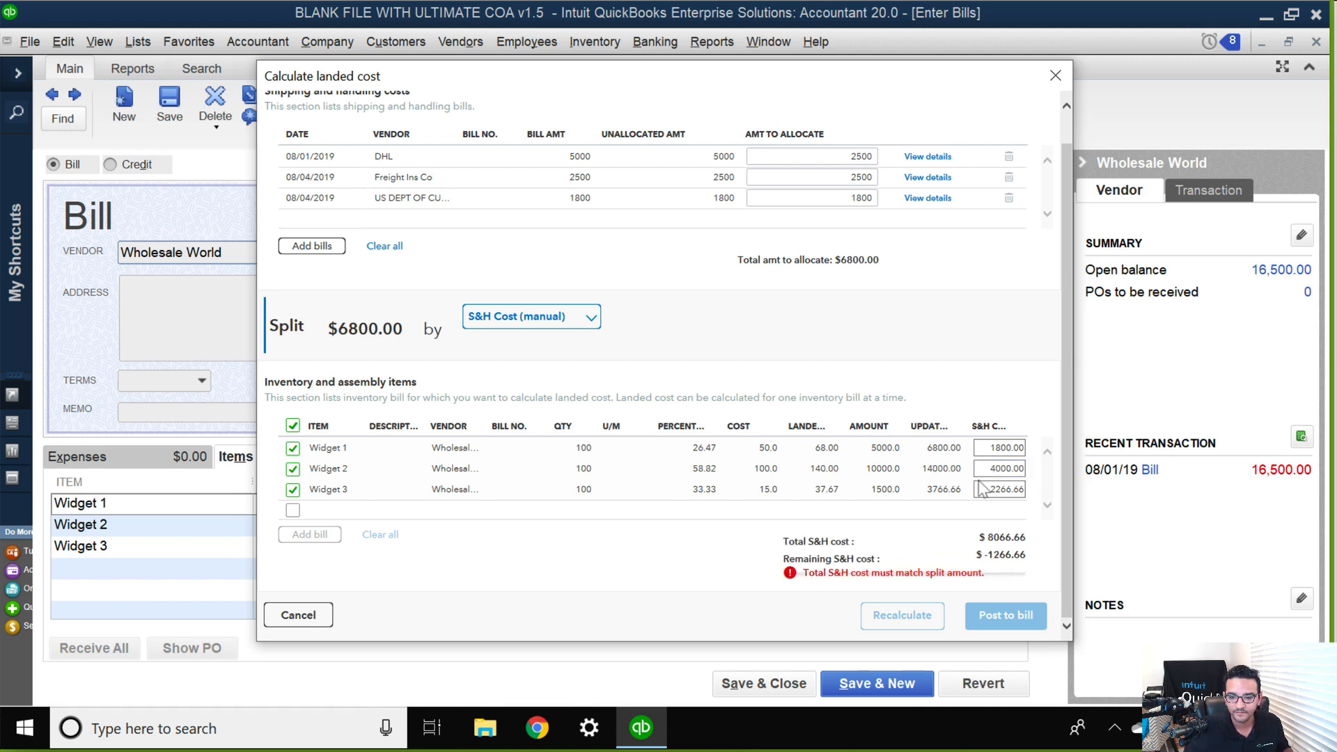
Try shipping and handling costs of 0 and 6800 for Widget 3.
{"action": "left_click", "coordinate": [980, 488]}
{"action": "key", "text": "Delete"}
{"action": "key", "text": "Delete"}
{"action": "key", "text": "Delete"}
{"action": "key", "text": "Delete"}
{"action": "key", "text": "Delete"}
{"action": "key", "text": "Delete"}
{"action": "key", "text": "Delete"}
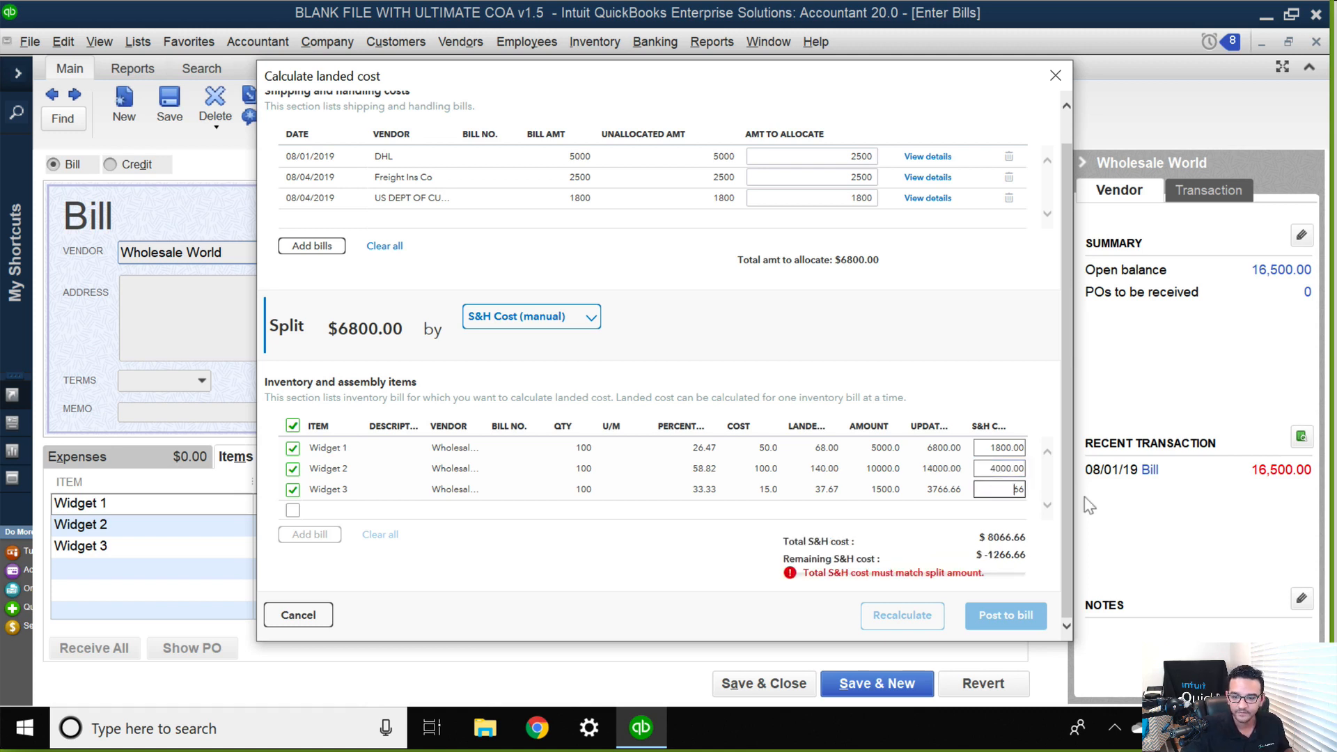
{"action": "type", "text": "0"}
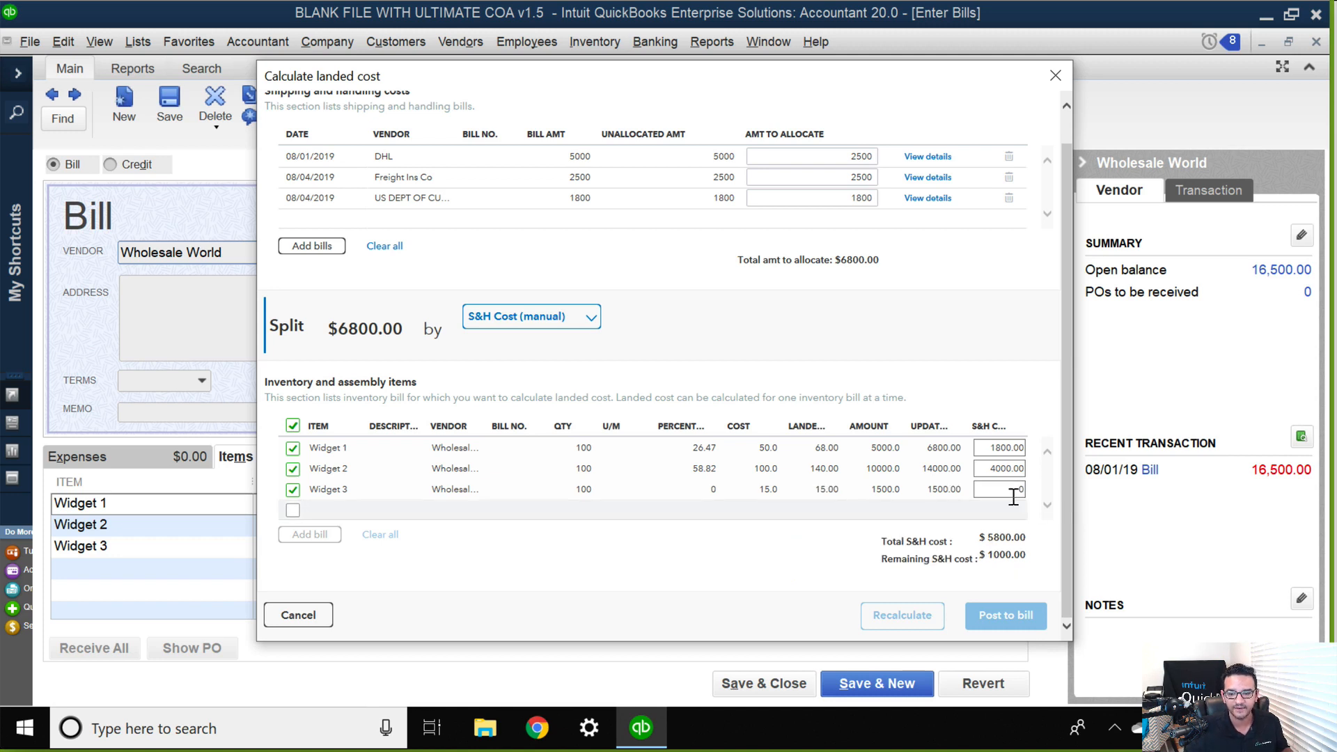
{"action": "type", "text": "6800"}
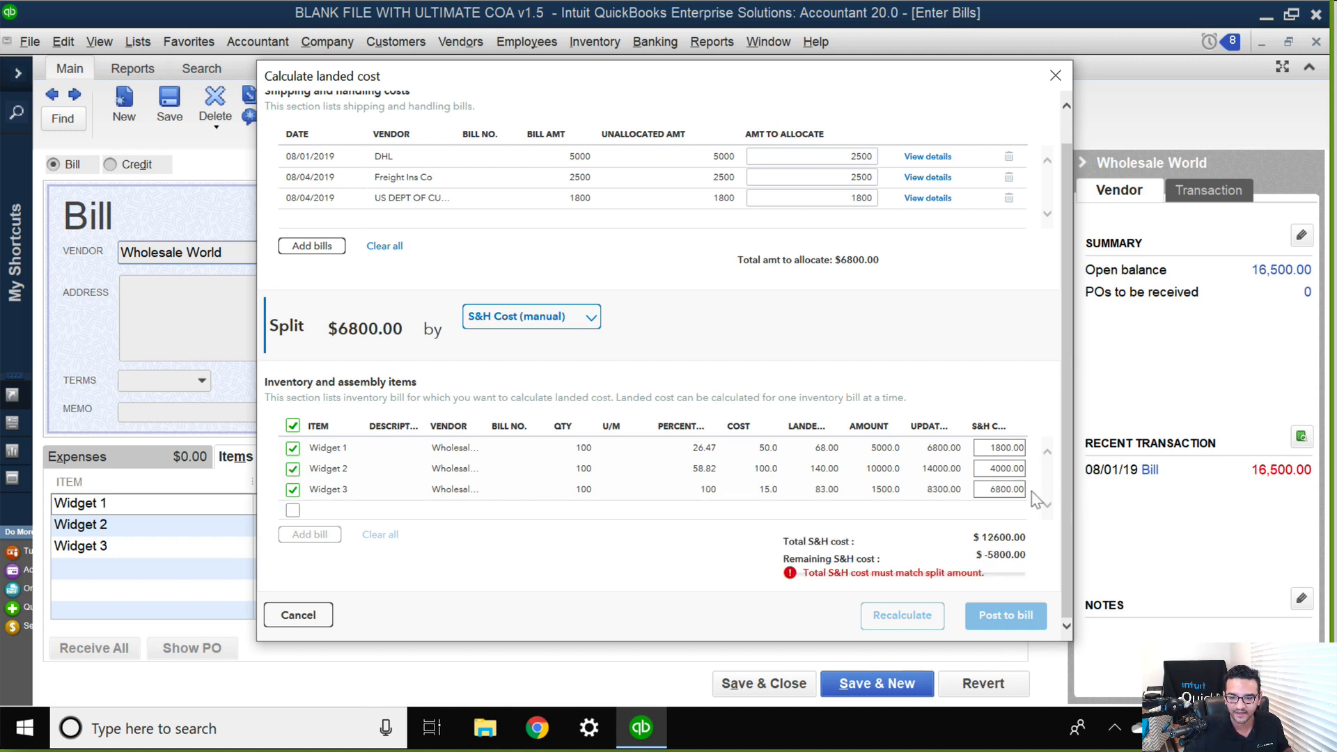
Set Widget 3's shipping and handling cost to 1000, and post the landed cost allocation to the bill.
{"action": "key", "text": "Delete"}
{"action": "key", "text": "Delete"}
{"action": "key", "text": "Delete"}
{"action": "key", "text": "Delete"}
{"action": "key", "text": "Delete"}
{"action": "key", "text": "Delete"}
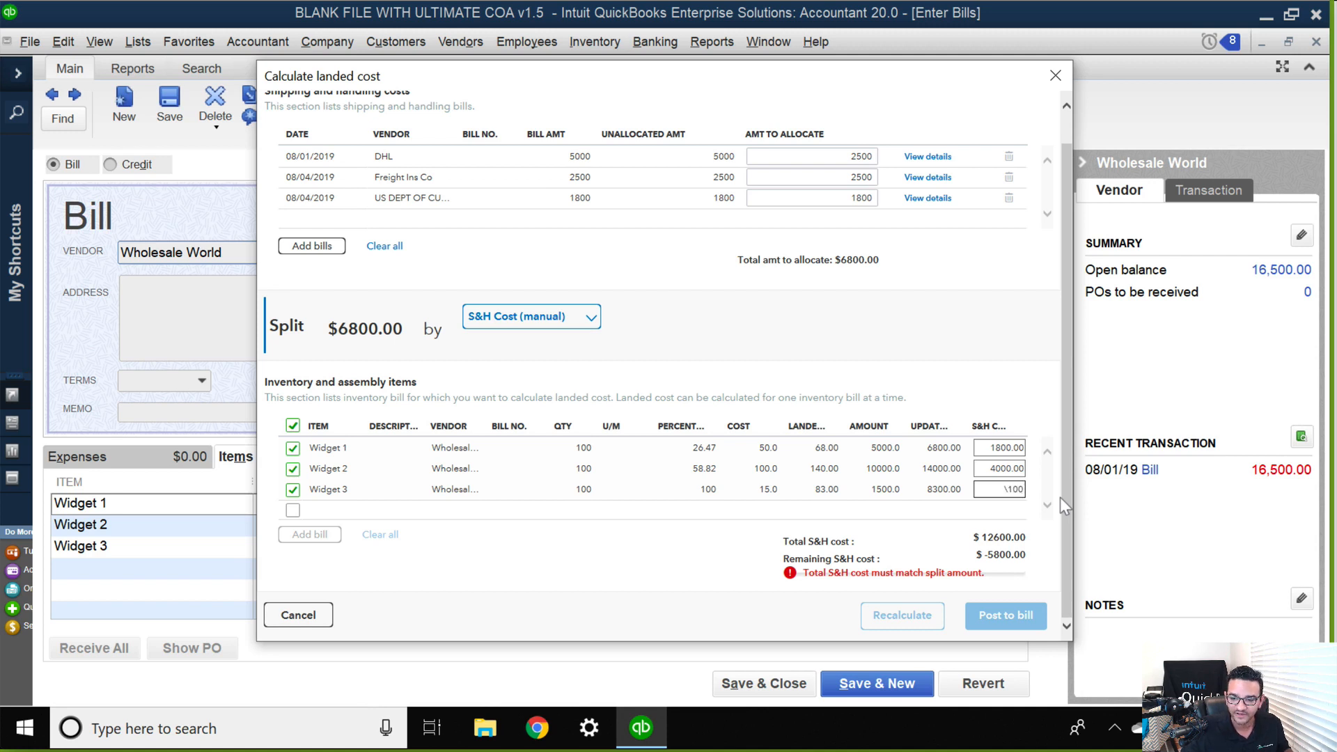
{"action": "key", "text": "Delete"}
{"action": "type", "text": "1000"}
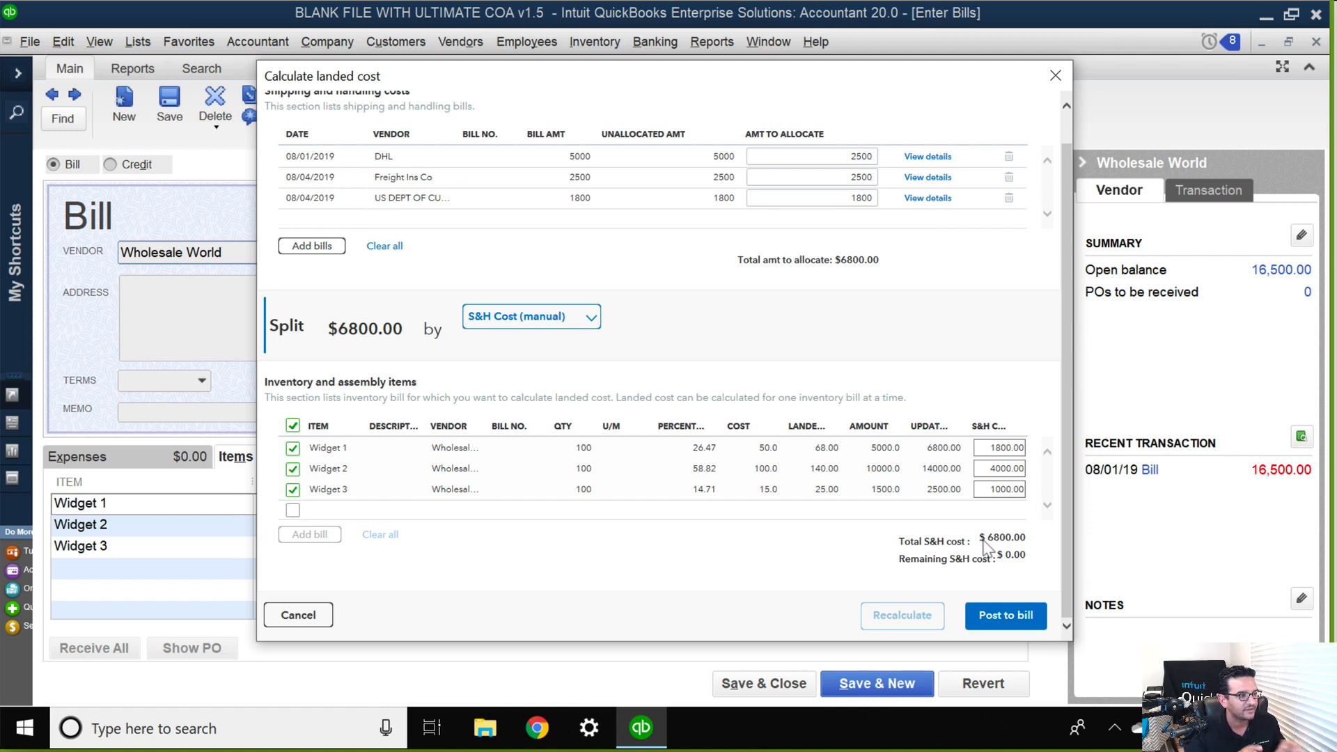
{"action": "left_click", "coordinate": [1006, 617]}
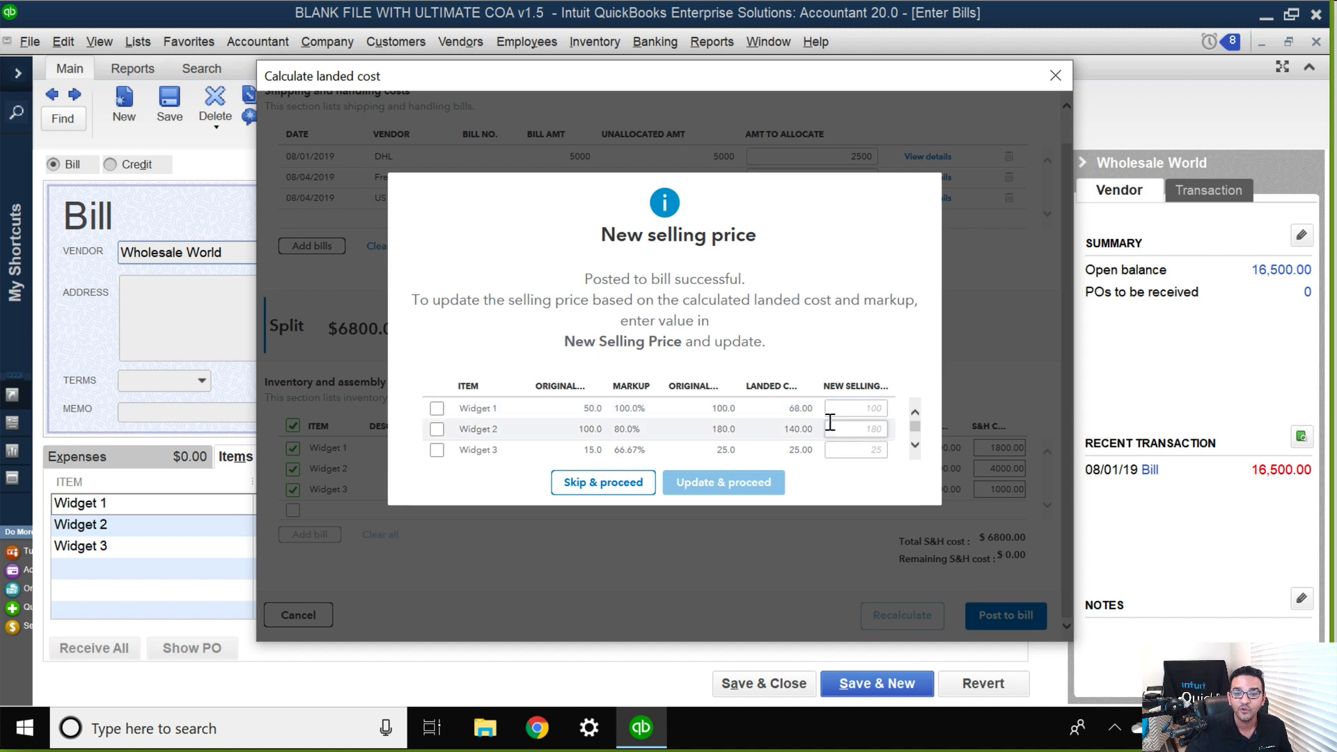
Try to enter 68*2 as Widget 1's new selling price, and clear the entry.
{"action": "left_click", "coordinate": [856, 408]}
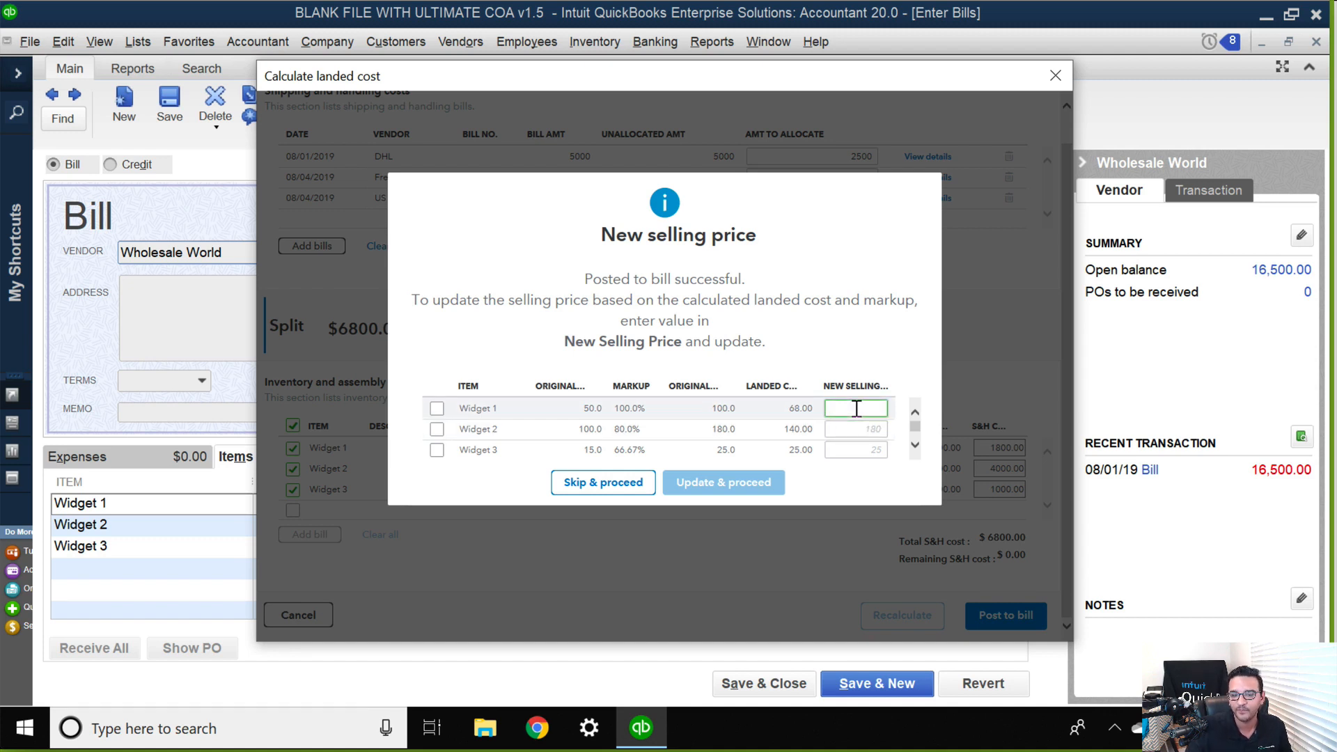
{"action": "key", "text": "Tab"}
{"action": "key", "text": "Tab"}
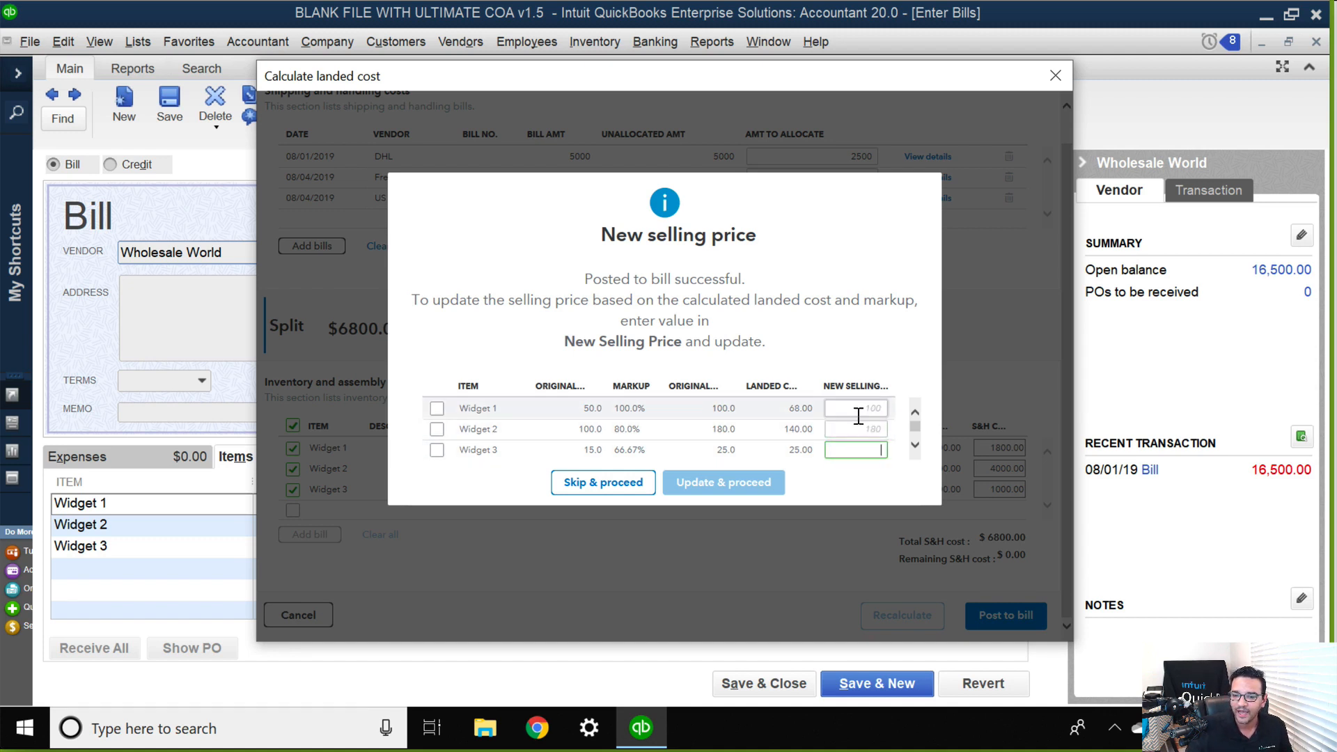
{"action": "left_click", "coordinate": [856, 409]}
{"action": "left_click", "coordinate": [636, 407]}
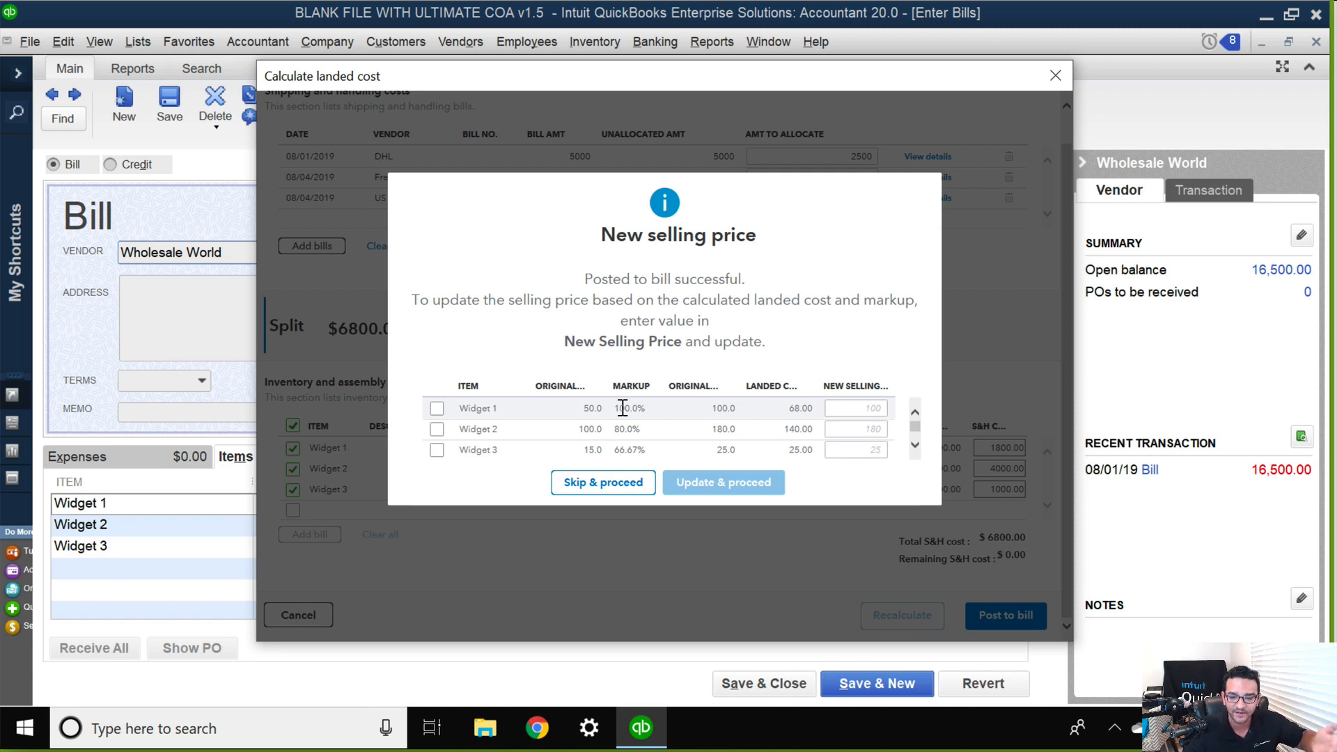
{"action": "left_click", "coordinate": [851, 409]}
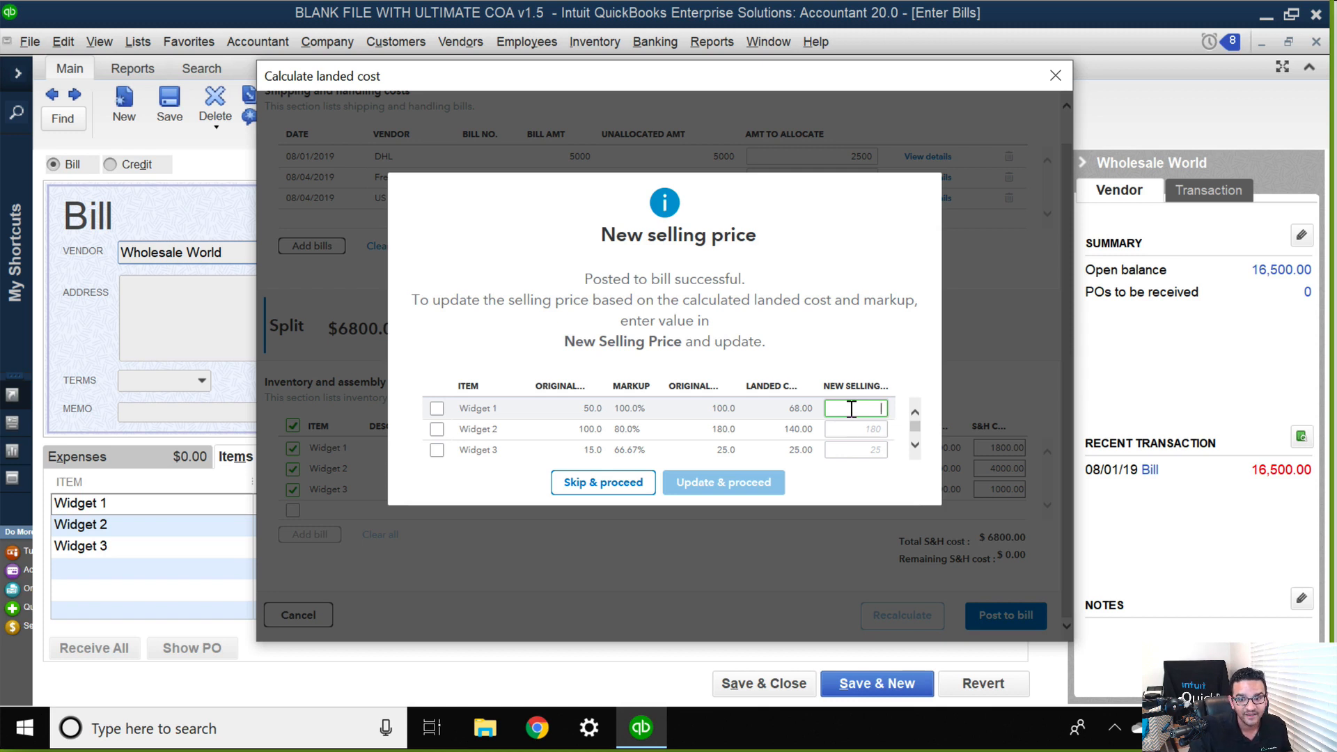
{"action": "type", "text": "68"}
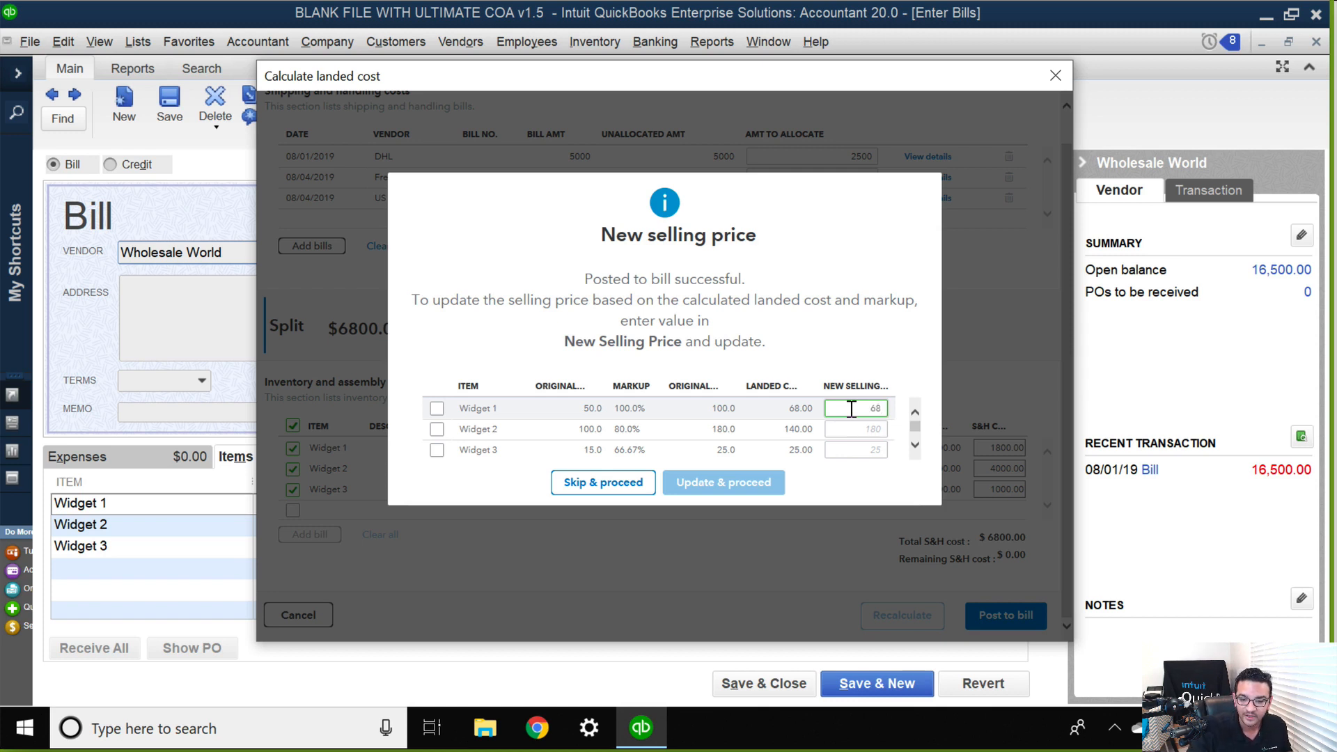
{"action": "type", "text": "*2"}
{"action": "key", "text": "BackSpace"}
{"action": "key", "text": "BackSpace"}
{"action": "key", "text": "BackSpace"}
{"action": "key", "text": "BackSpace"}
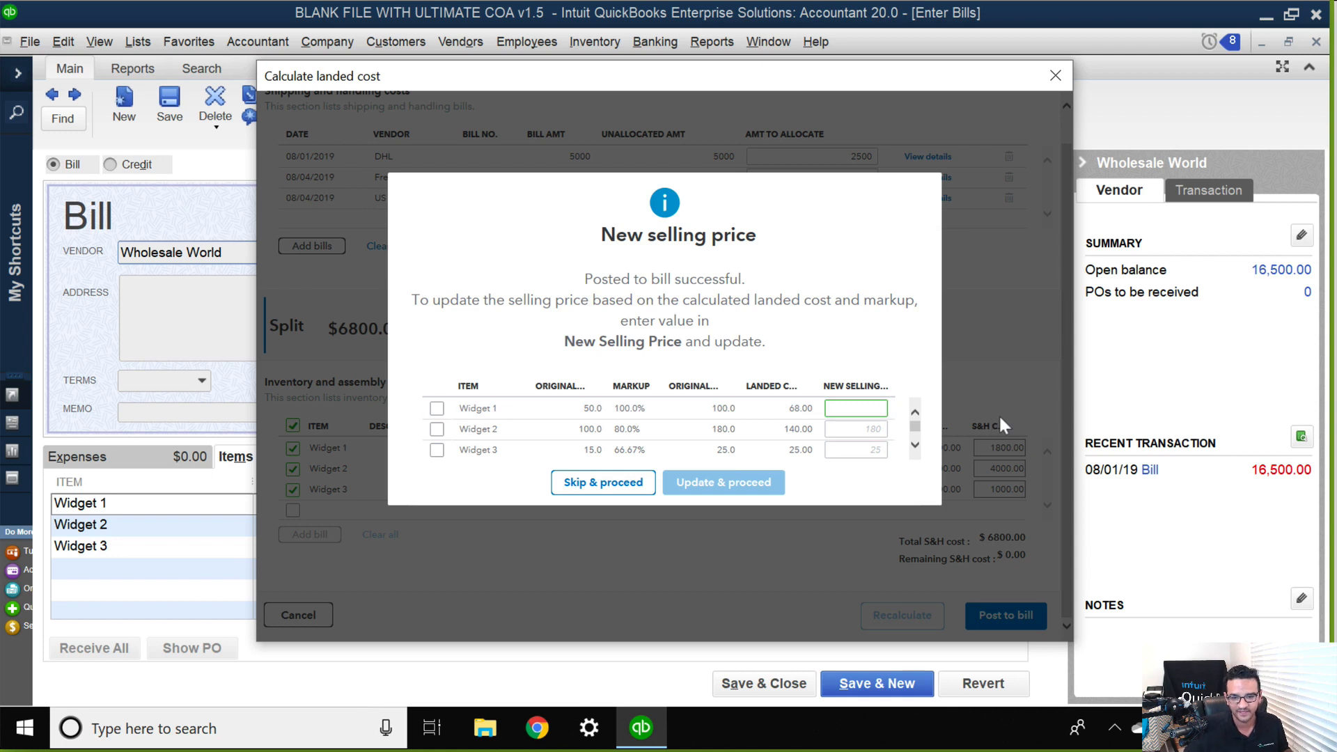
Update the selling prices of Widgets 1, 2 and 3 to 120, 225 and 35, and permanently dismiss the post-to-bill message.
{"action": "type", "text": "120"}
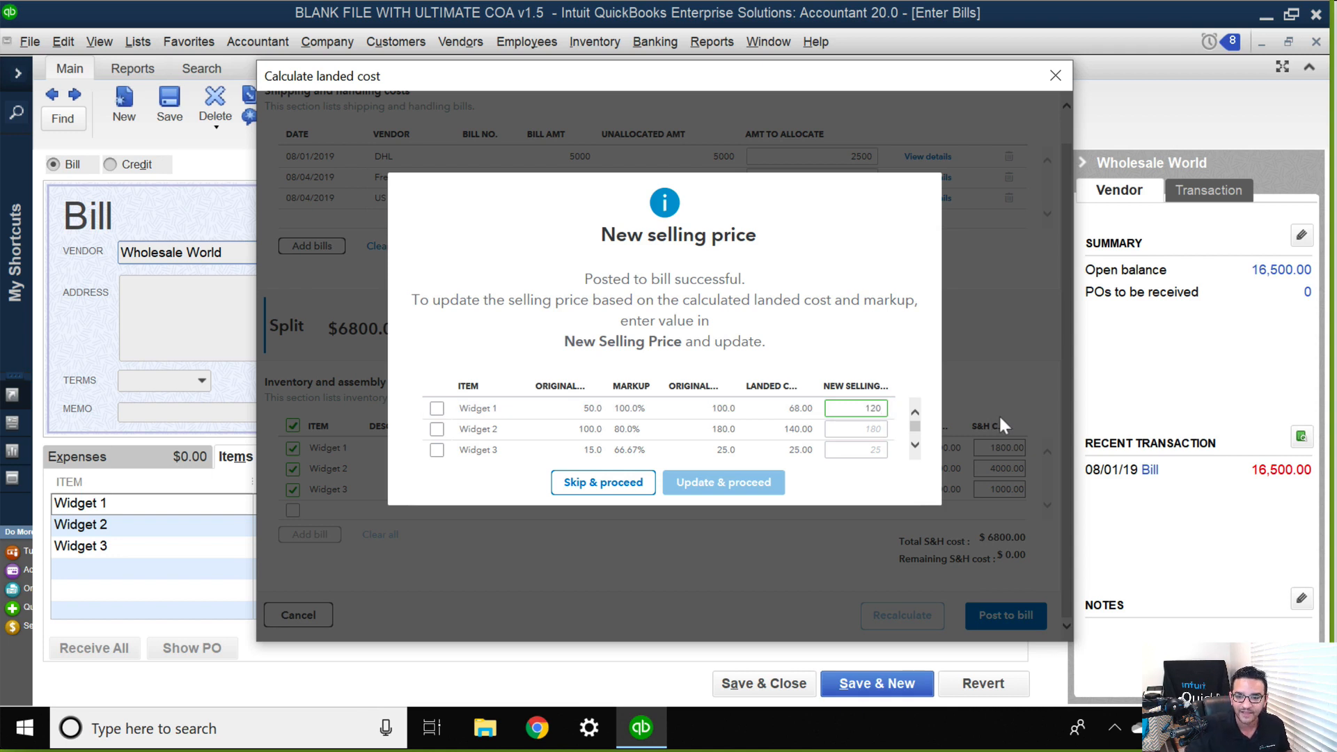
{"action": "left_click", "coordinate": [875, 432]}
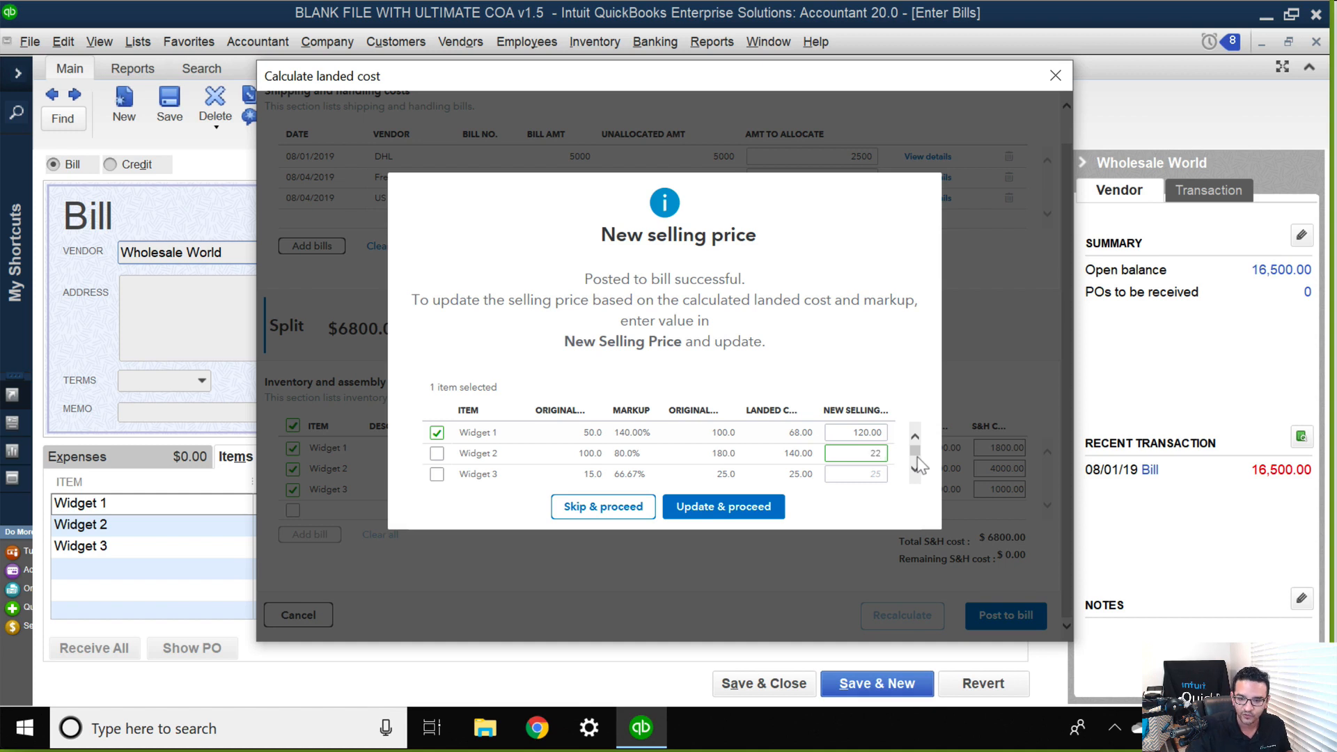
{"action": "left_click", "coordinate": [857, 475]}
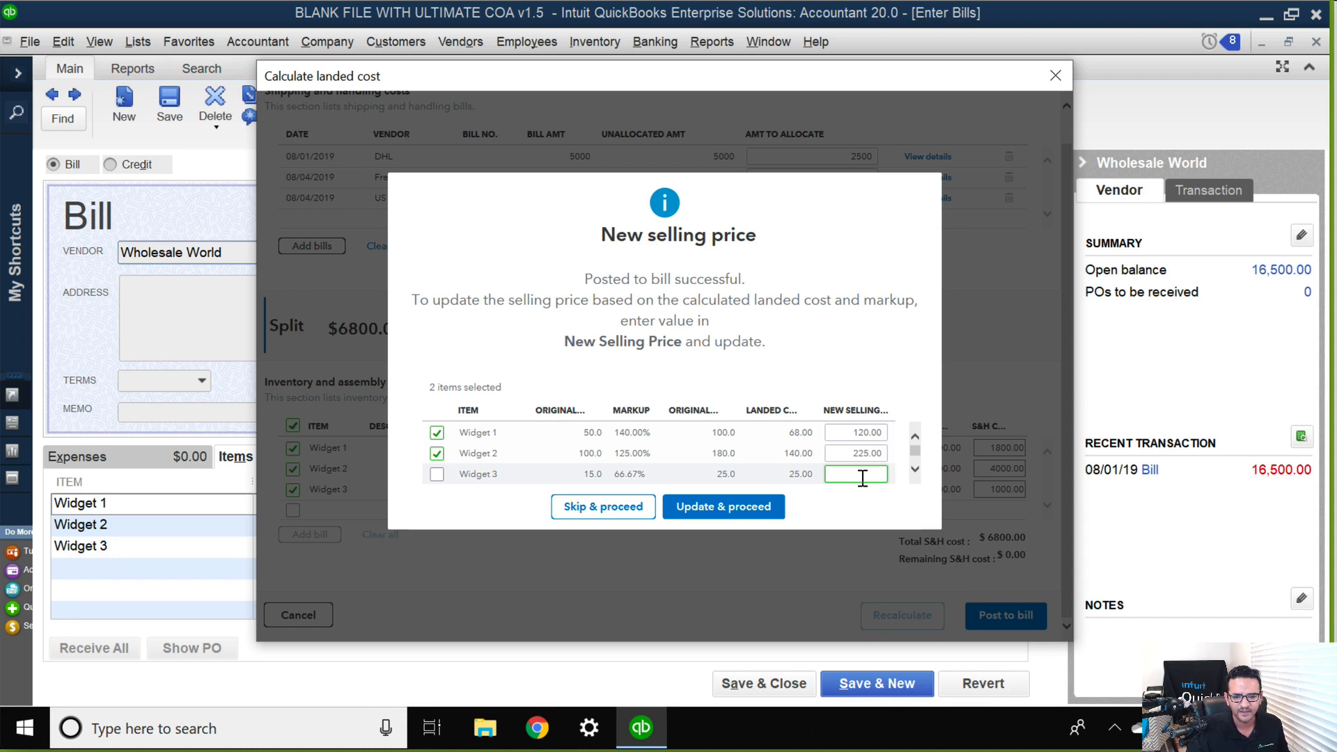
{"action": "type", "text": "35"}
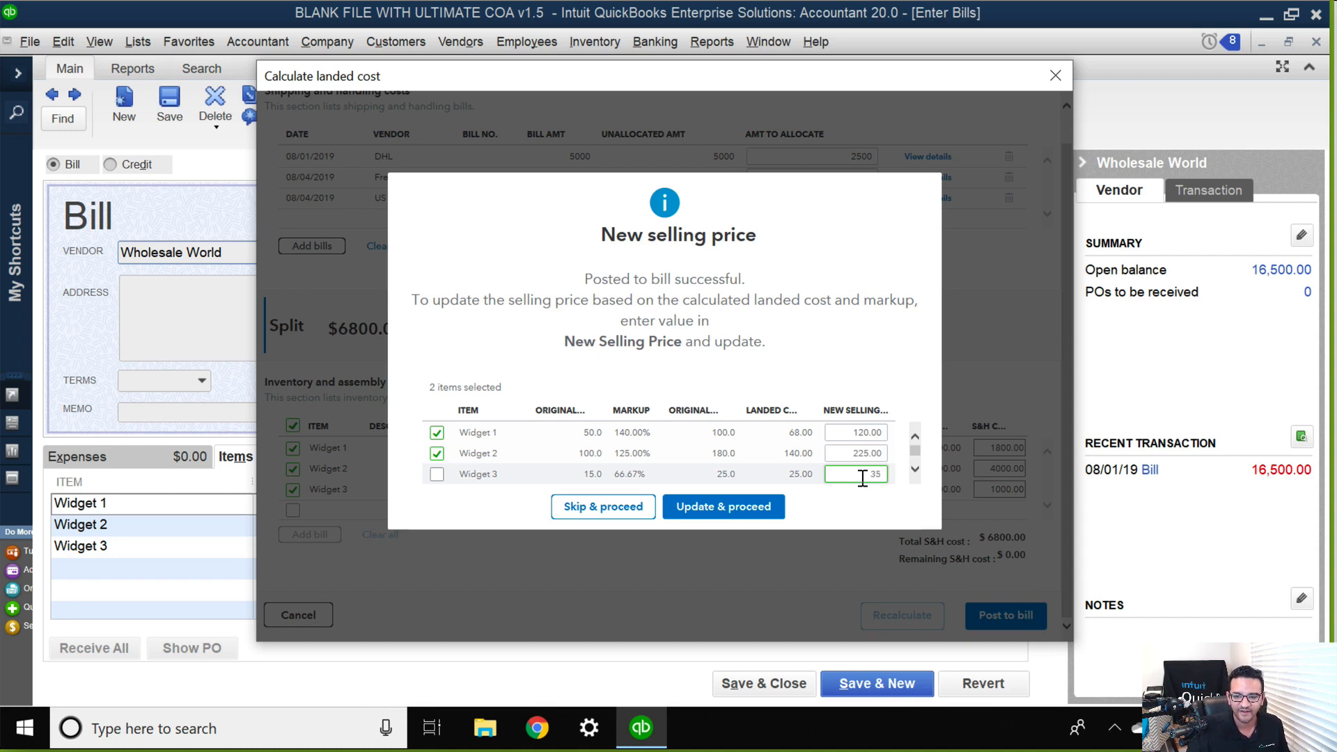
{"action": "left_click", "coordinate": [807, 478]}
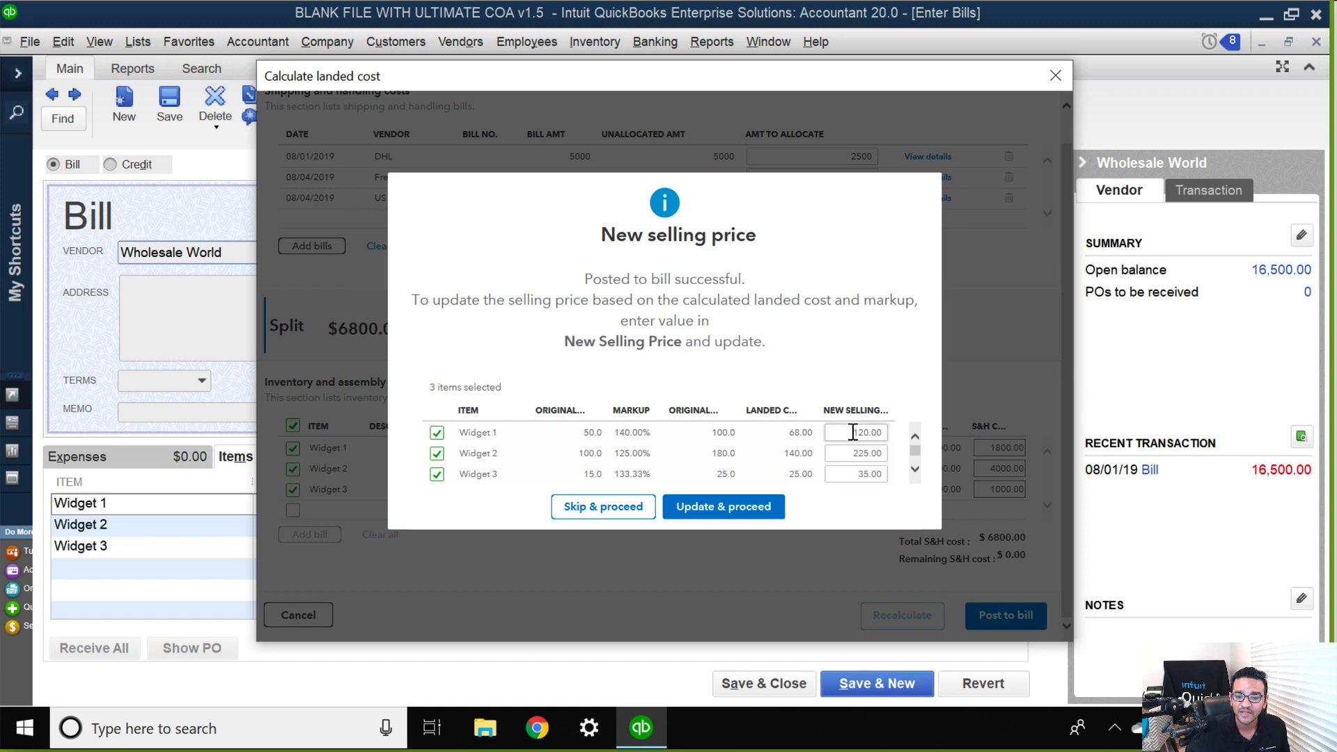
{"action": "left_click", "coordinate": [726, 512]}
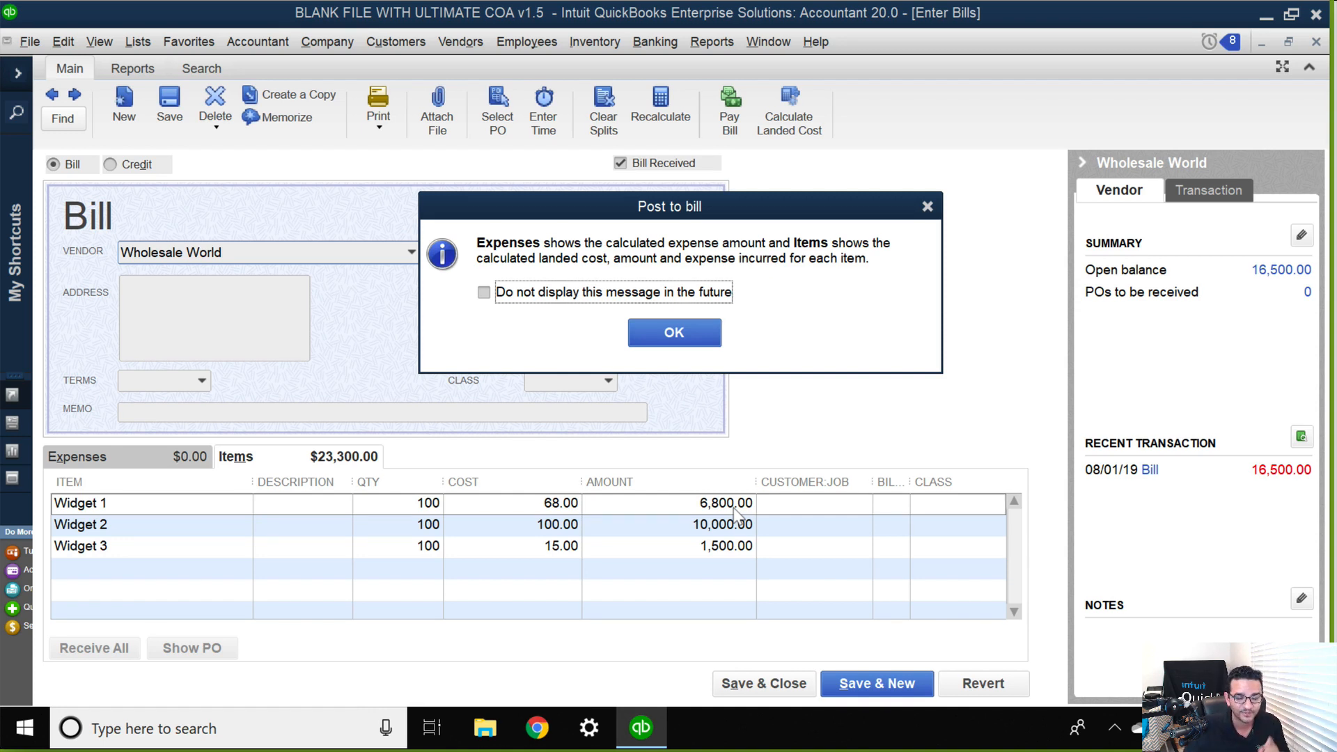
{"action": "left_click", "coordinate": [670, 293]}
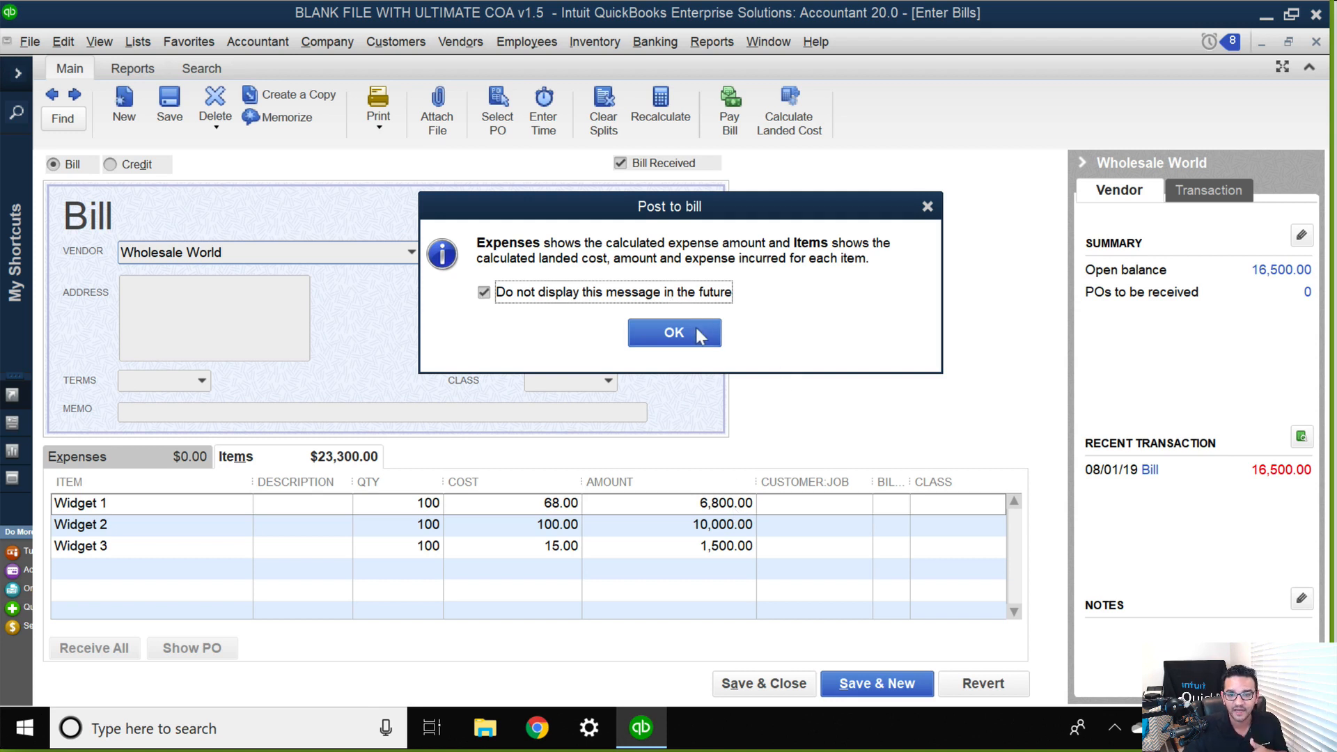
{"action": "left_click", "coordinate": [699, 335]}
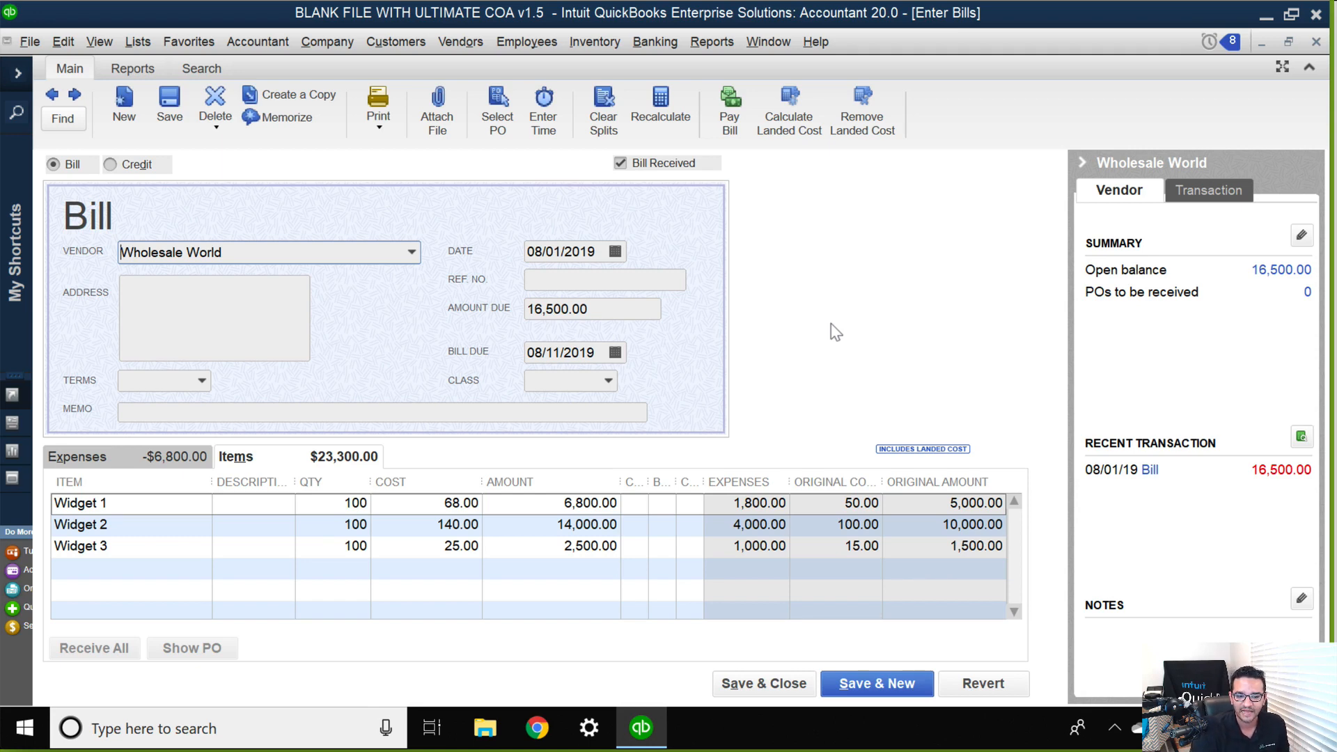
Review the widgets' landed costs on the bill against the items total and the amount due.
{"action": "left_click", "coordinate": [406, 503]}
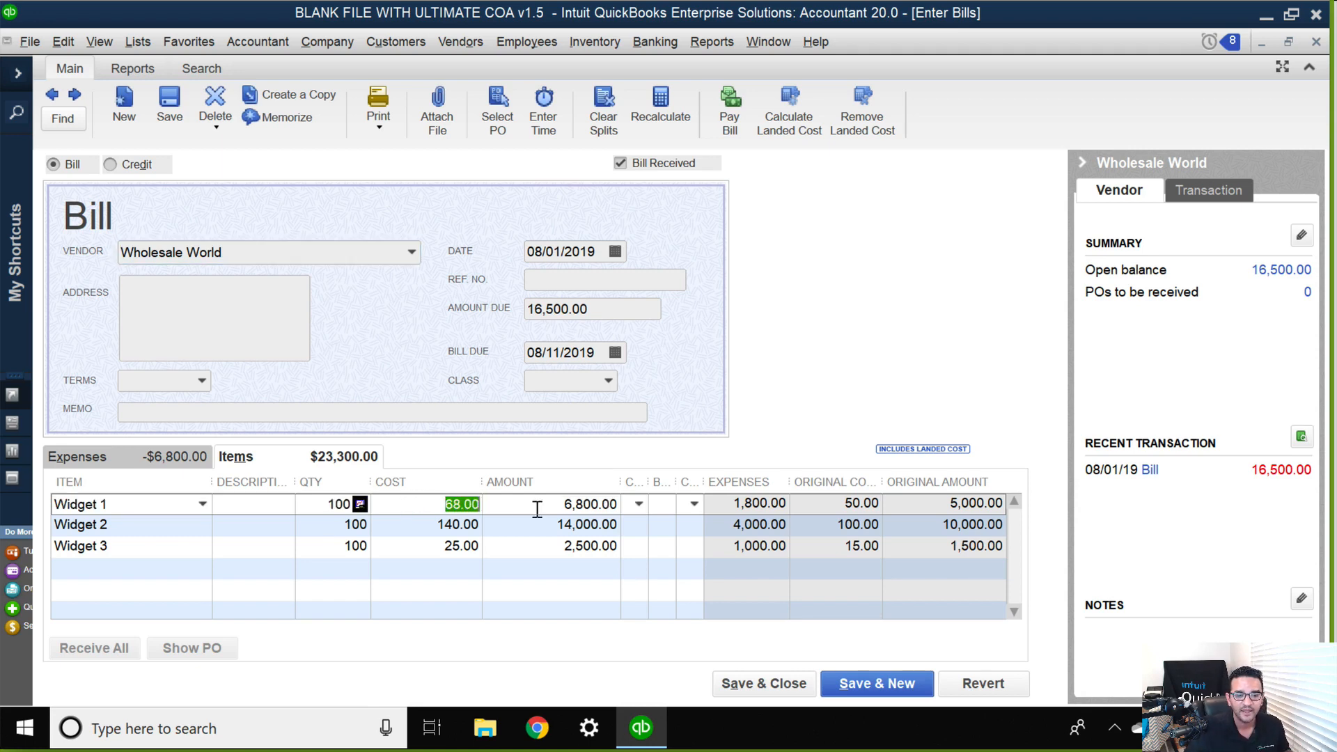
{"action": "left_click", "coordinate": [440, 526]}
{"action": "left_click", "coordinate": [433, 545]}
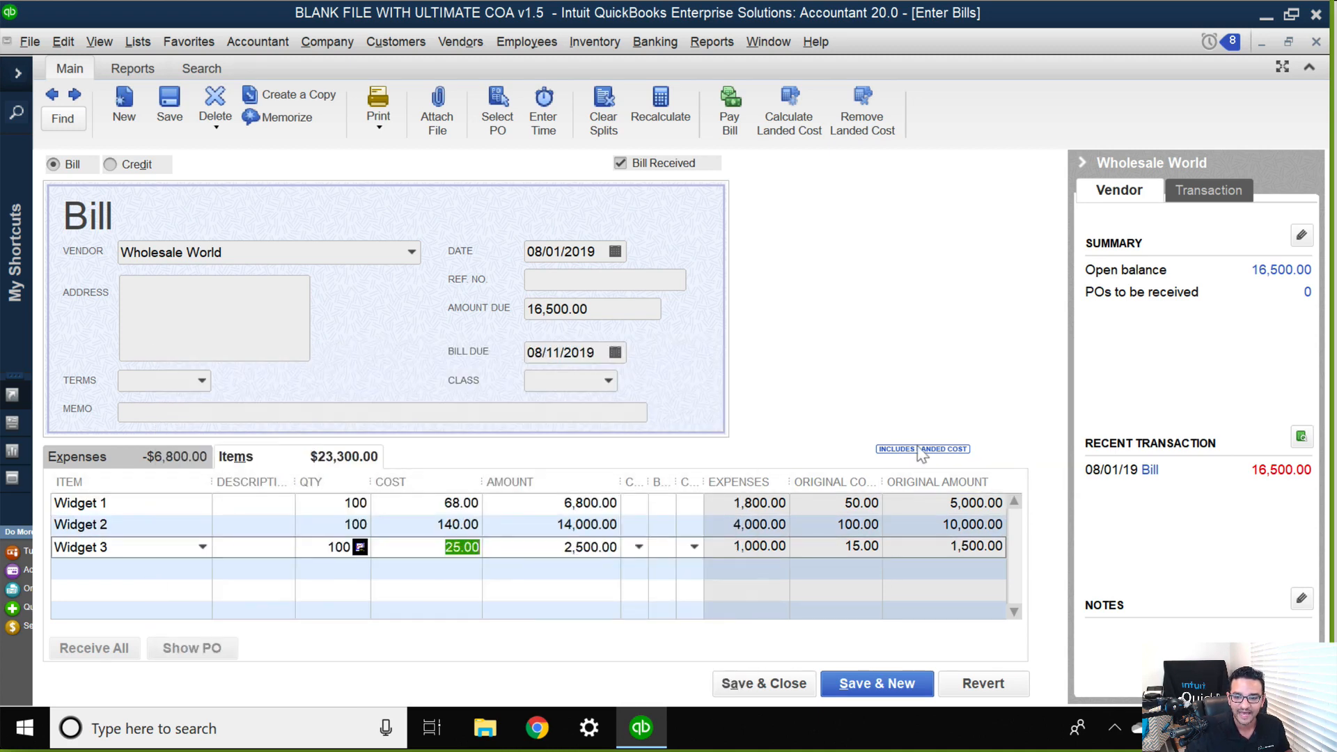
{"action": "left_click", "coordinate": [434, 526]}
{"action": "left_click", "coordinate": [431, 544]}
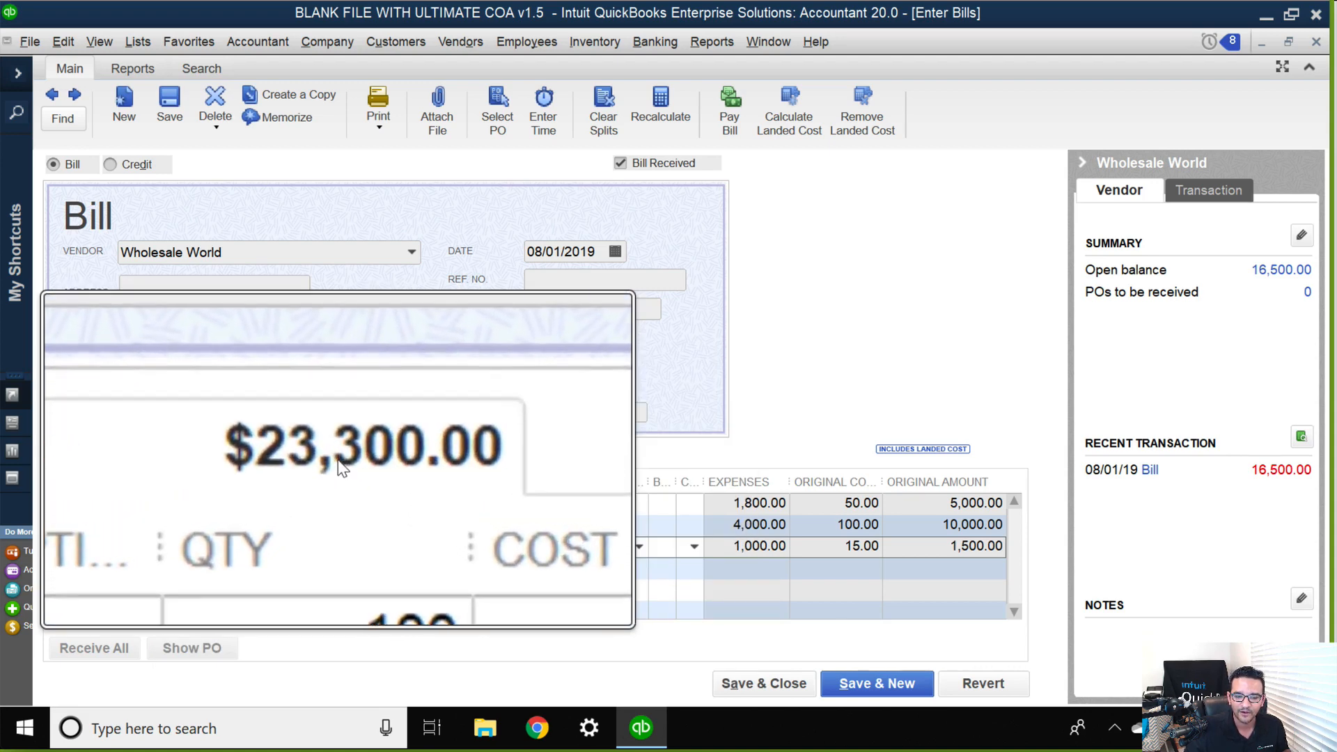
{"action": "left_click", "coordinate": [614, 310]}
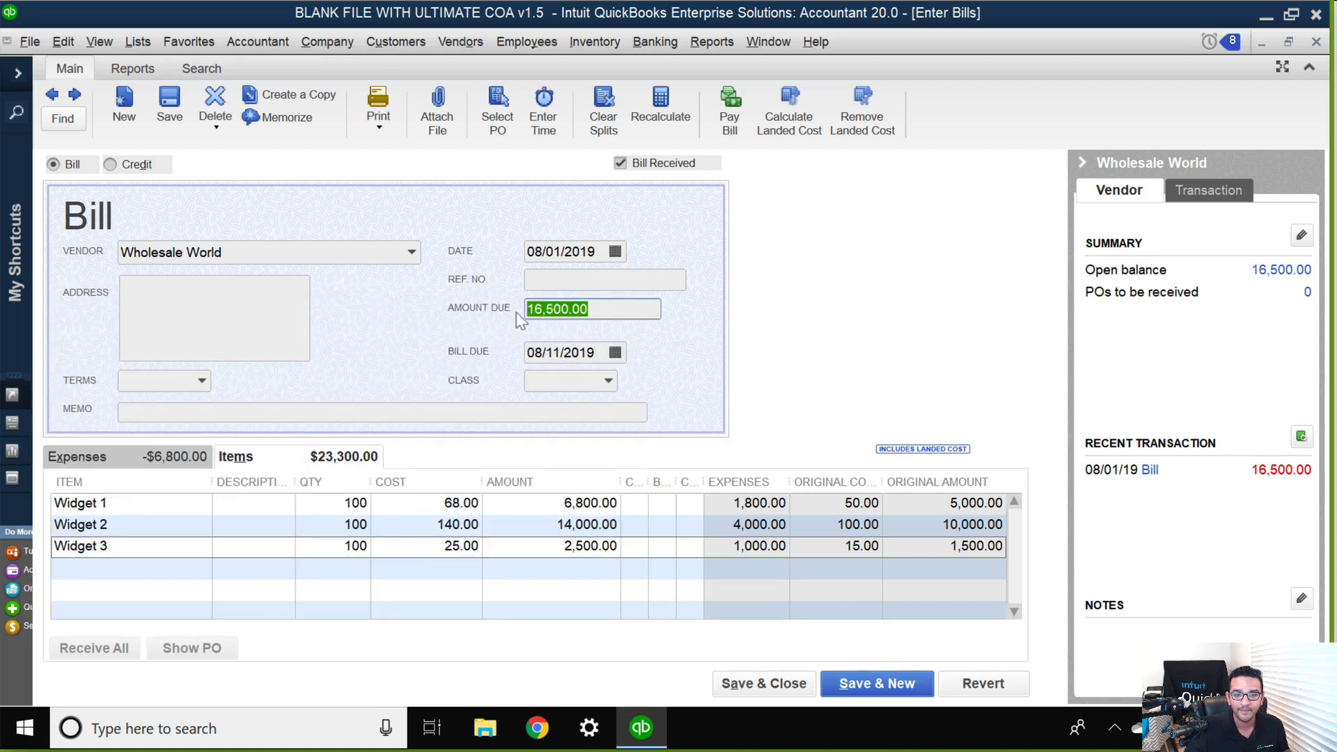
Check the bill's landed cost expense line, widening the Account column to fit the full account name, and return to the item lines.
{"action": "left_click", "coordinate": [133, 456]}
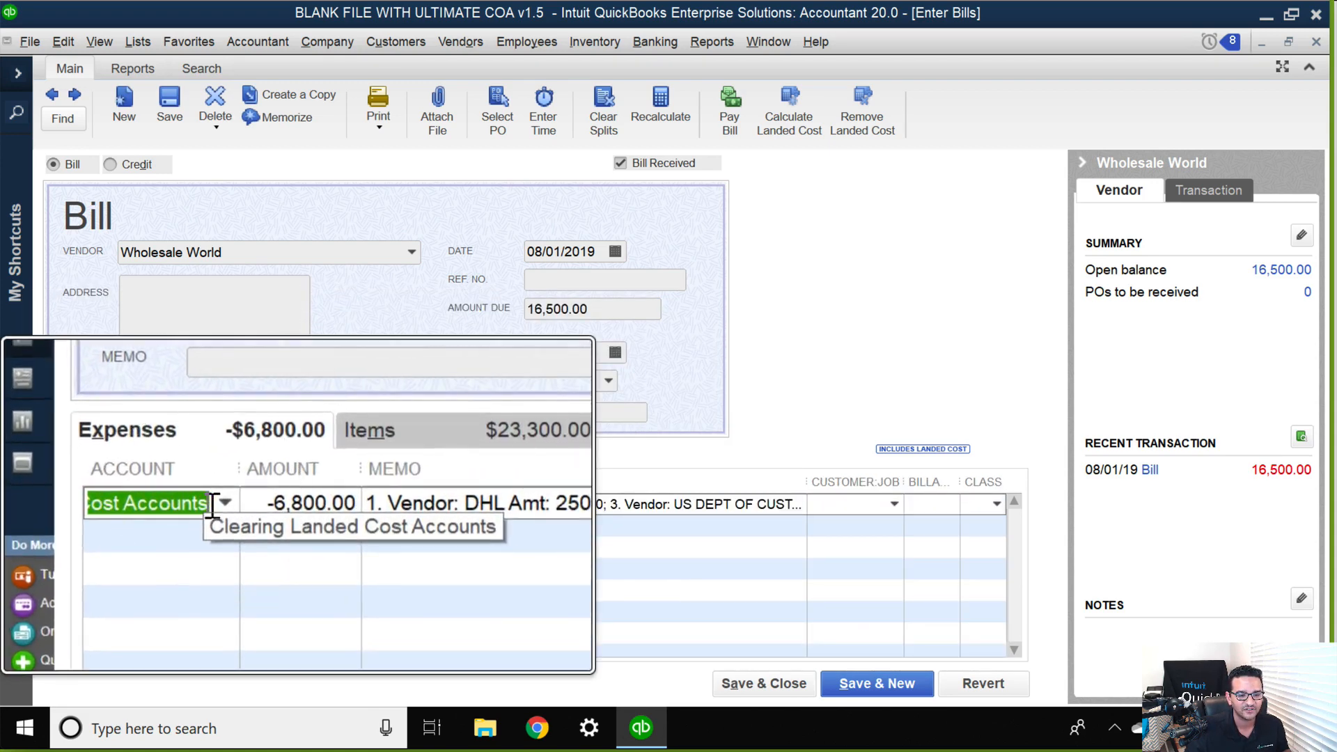
{"action": "left_click_drag", "start_coordinate": [148, 489], "coordinate": [286, 474]}
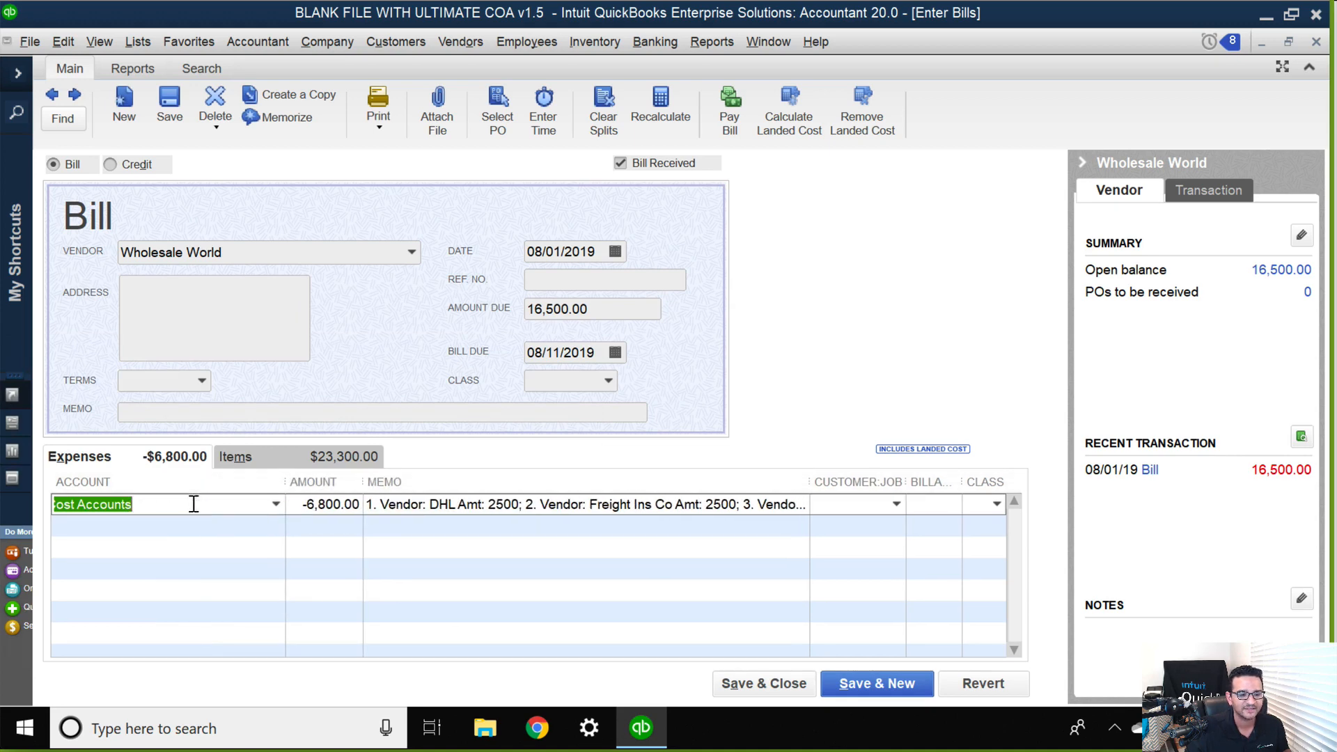
{"action": "left_click", "coordinate": [156, 537]}
{"action": "left_click", "coordinate": [663, 258]}
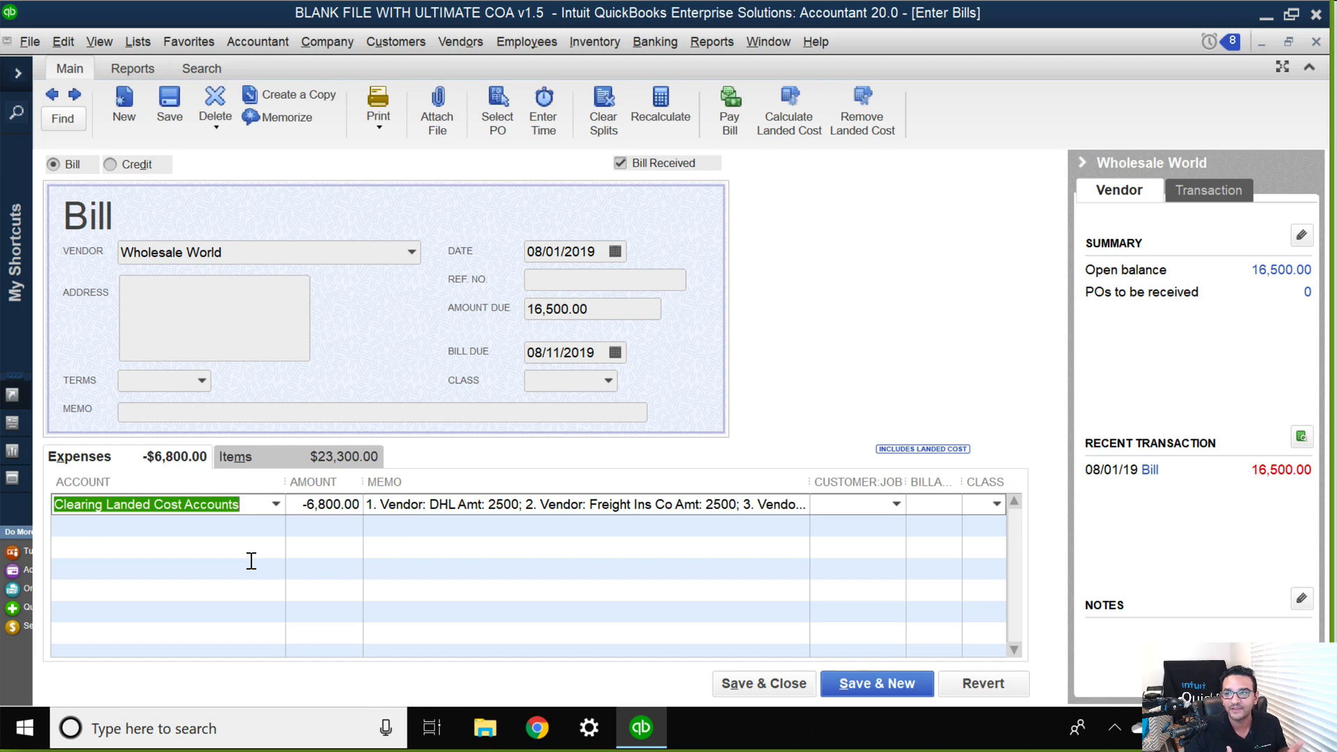
{"action": "left_click", "coordinate": [286, 459]}
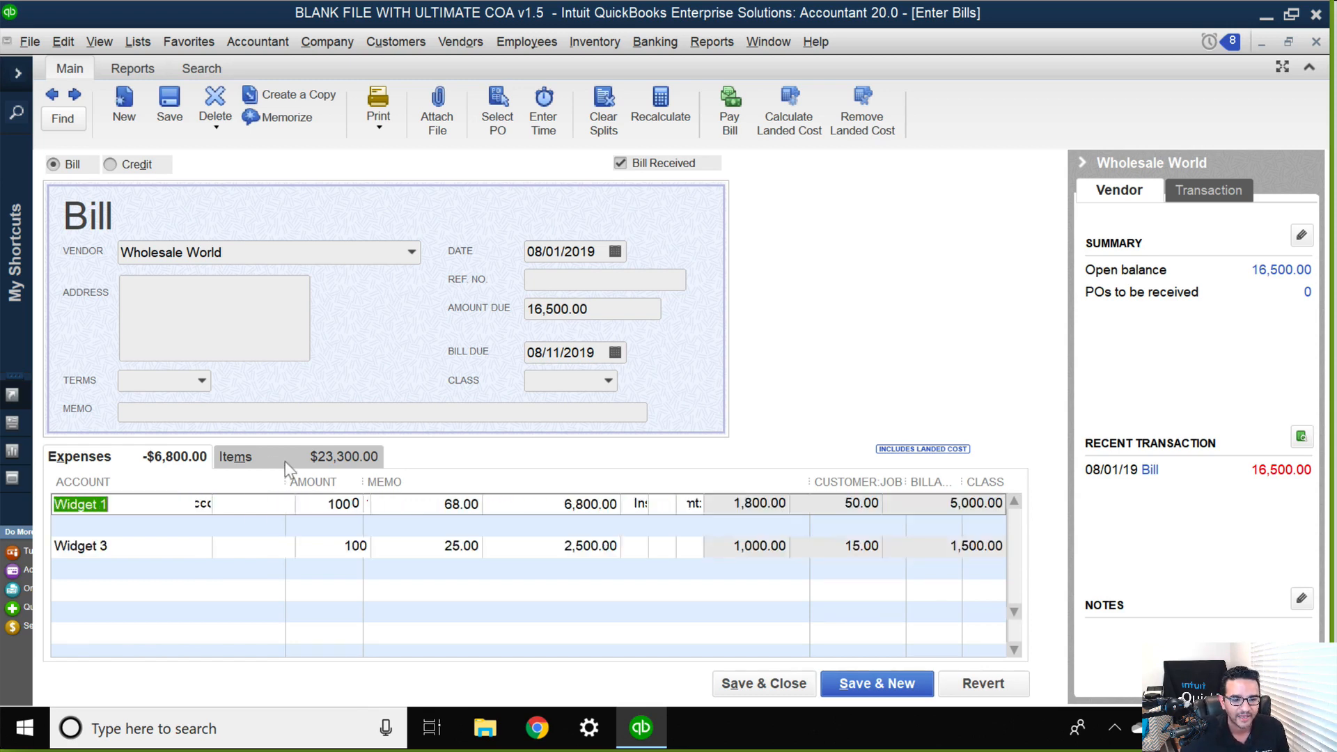
Save and close the Wholesale World bill without assigning classes to its items.
{"action": "left_click", "coordinate": [763, 682]}
{"action": "left_click", "coordinate": [588, 245]}
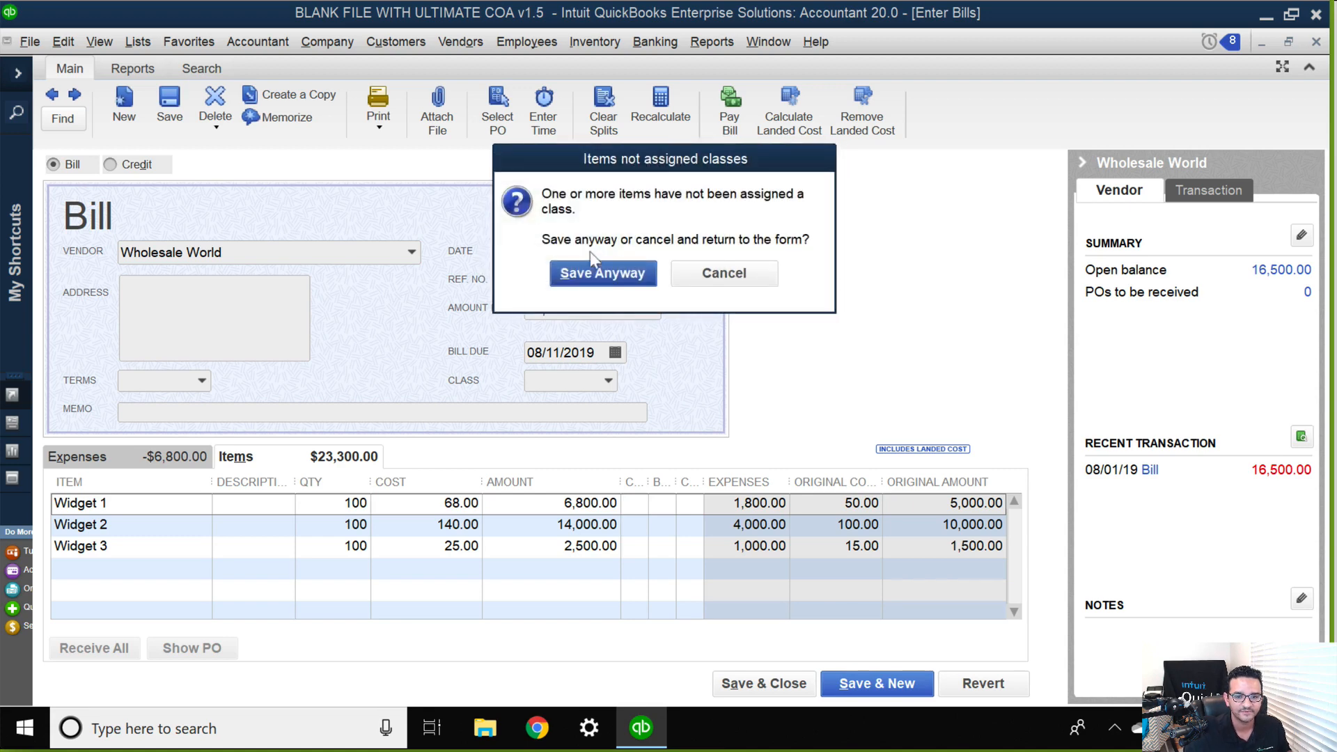
{"action": "left_click", "coordinate": [598, 273]}
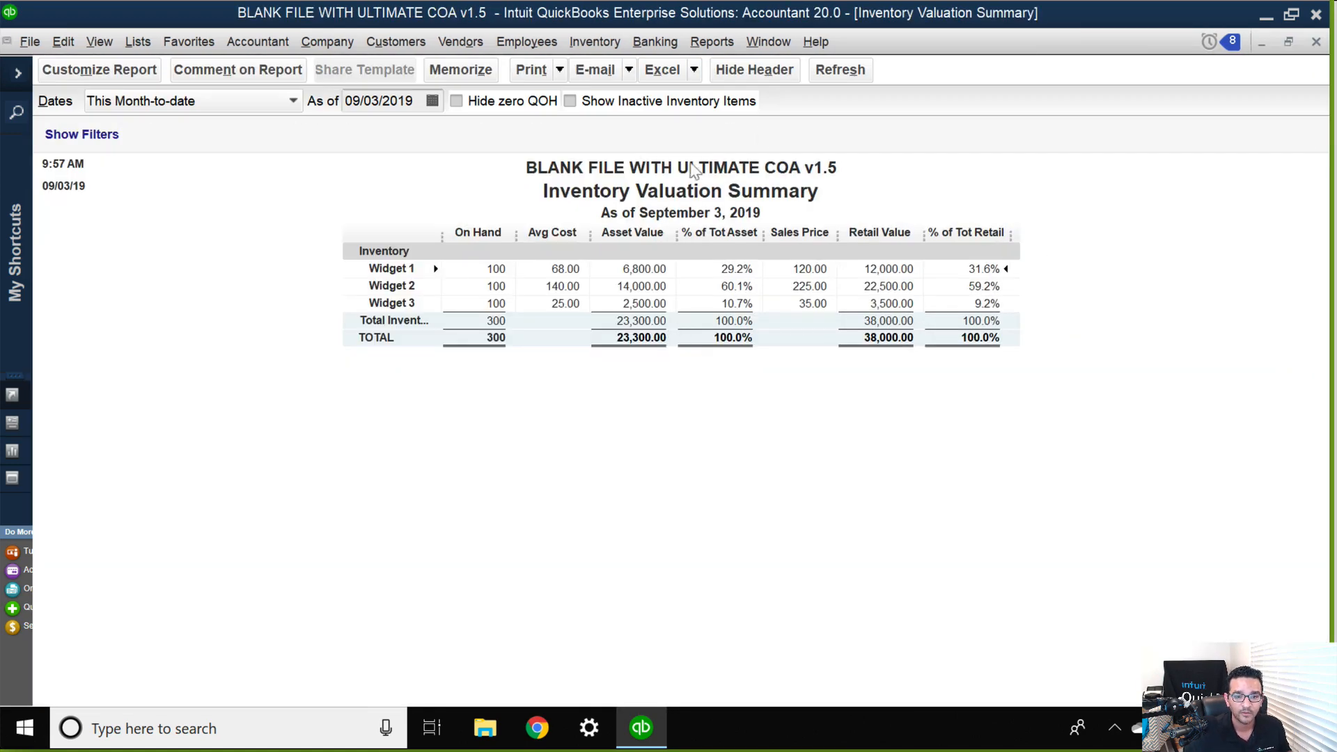
Refresh the Inventory Valuation Summary and examine the widgets' average costs alongside the Balance Sheet.
{"action": "left_click", "coordinate": [845, 74]}
{"action": "left_click", "coordinate": [1289, 43]}
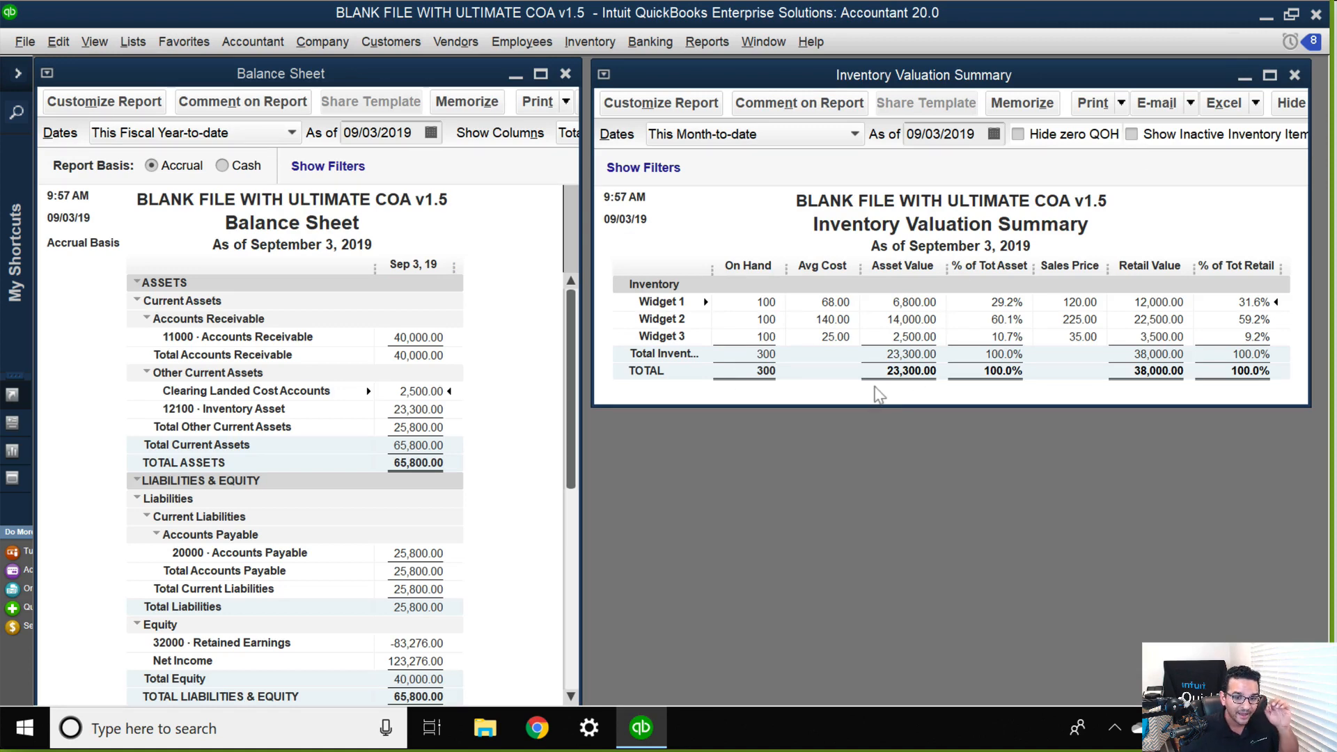
{"action": "scroll", "coordinate": [834, 310], "scroll_direction": "up", "scroll_amount": 5}
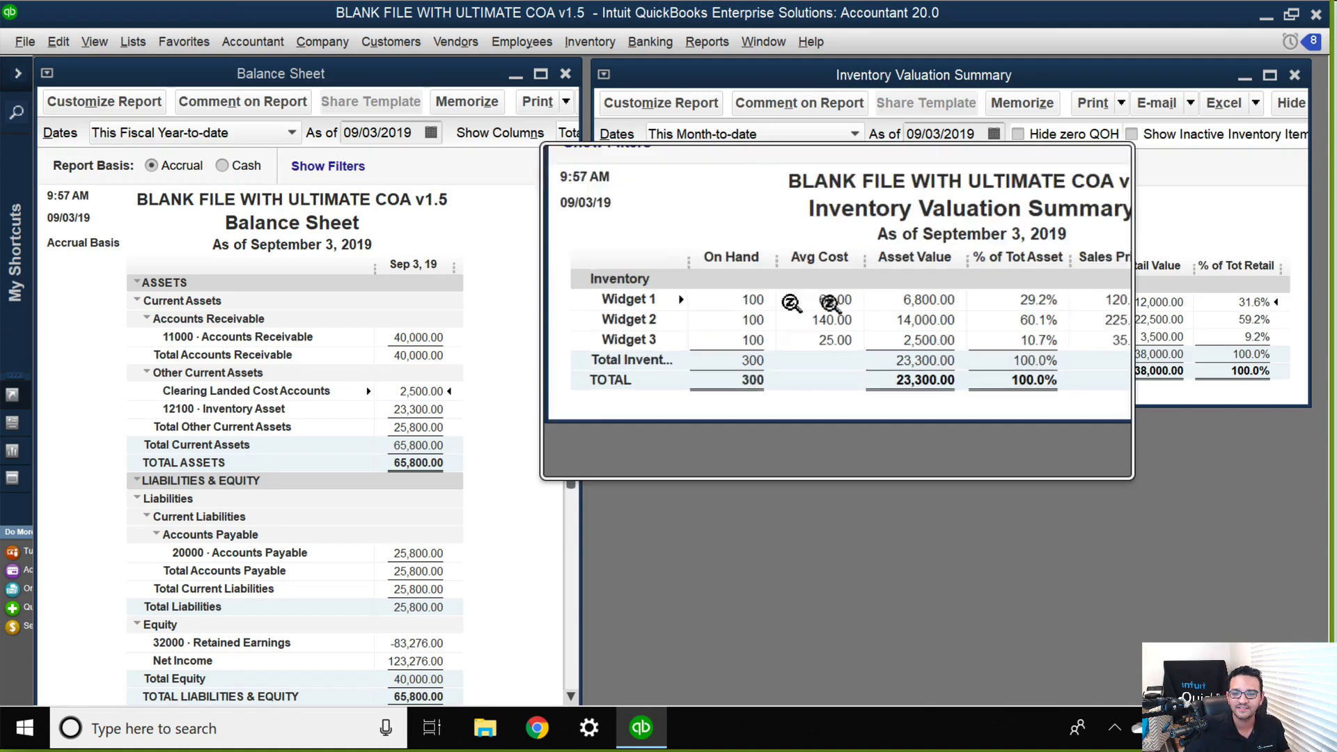
{"action": "scroll", "coordinate": [827, 329], "scroll_direction": "down", "scroll_amount": 5}
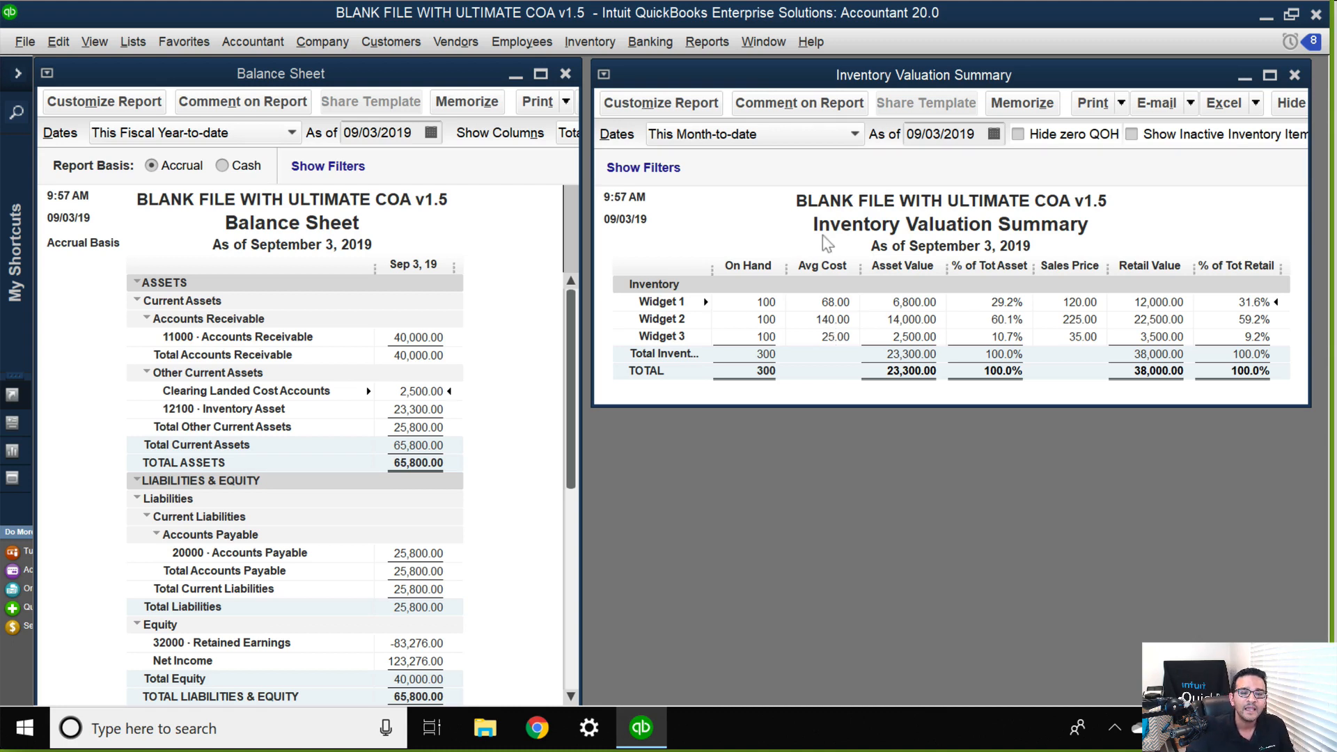
{"action": "left_click", "coordinate": [815, 339]}
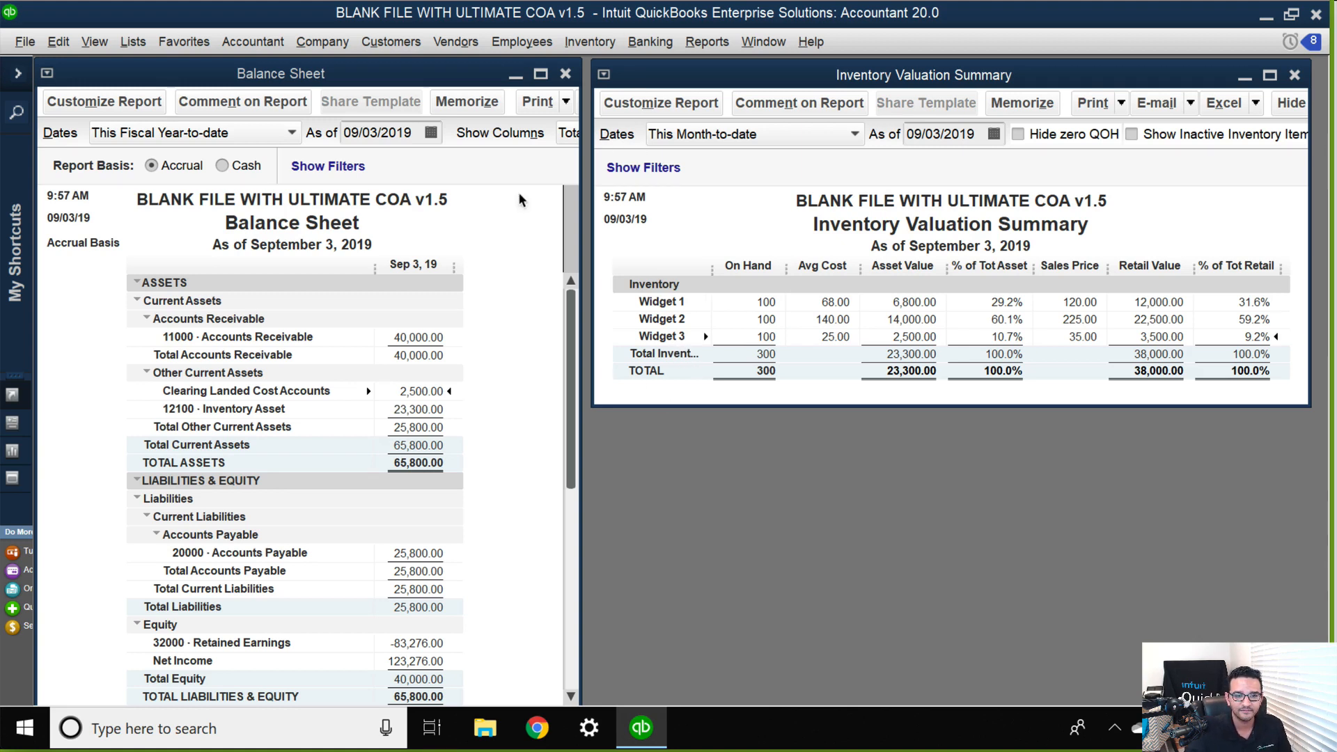
Open Widget 1's Inventory Valuation Detail for all dates, and open its source bill.
{"action": "double_click", "coordinate": [823, 301]}
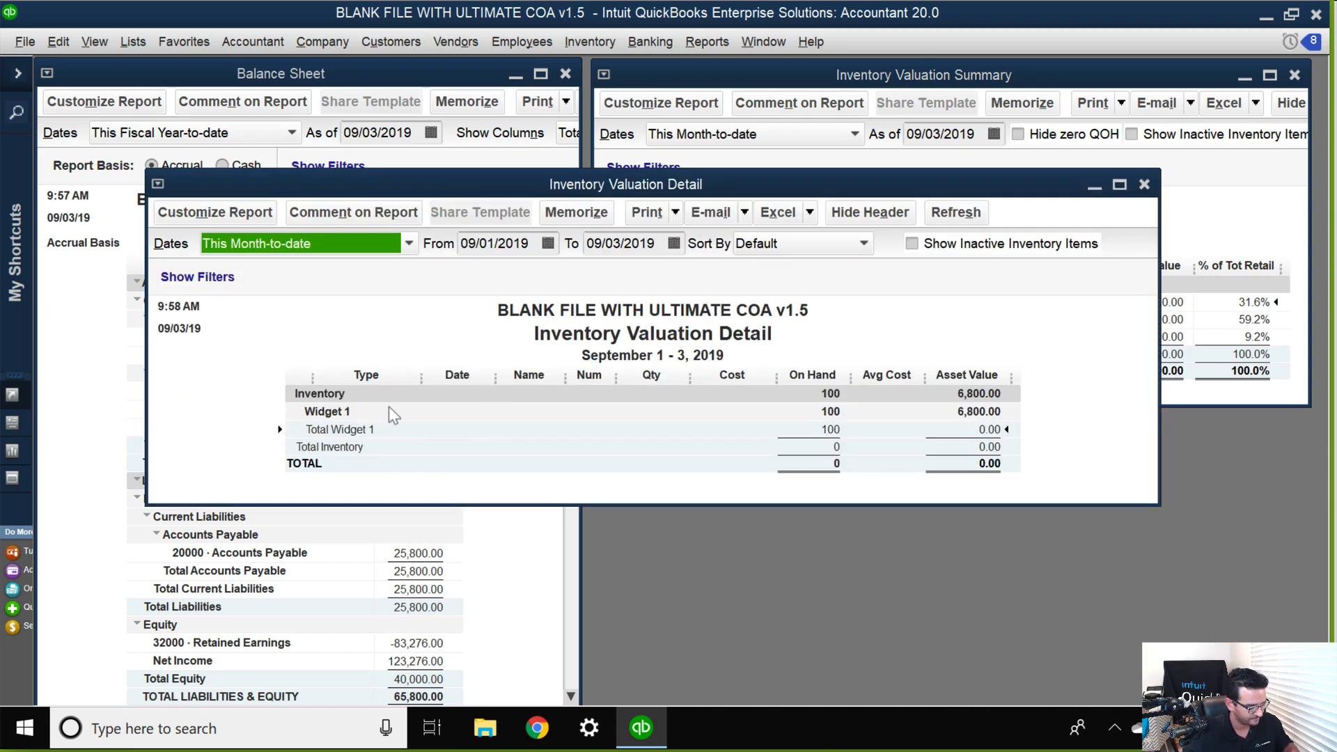
{"action": "key", "text": "a"}
{"action": "double_click", "coordinate": [454, 420]}
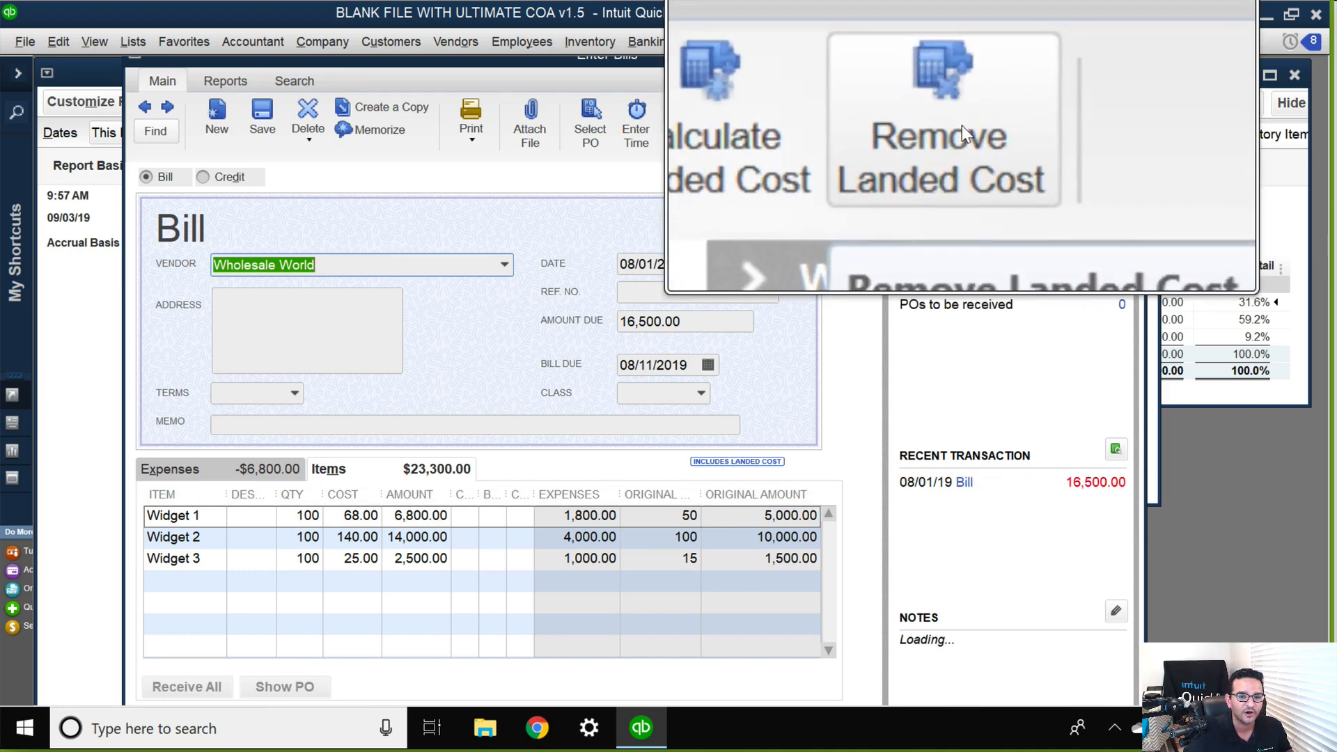
Look over the bill's Calculate Landed Cost window and close it, then start removing the landed cost but decline the removal.
{"action": "left_click", "coordinate": [878, 135]}
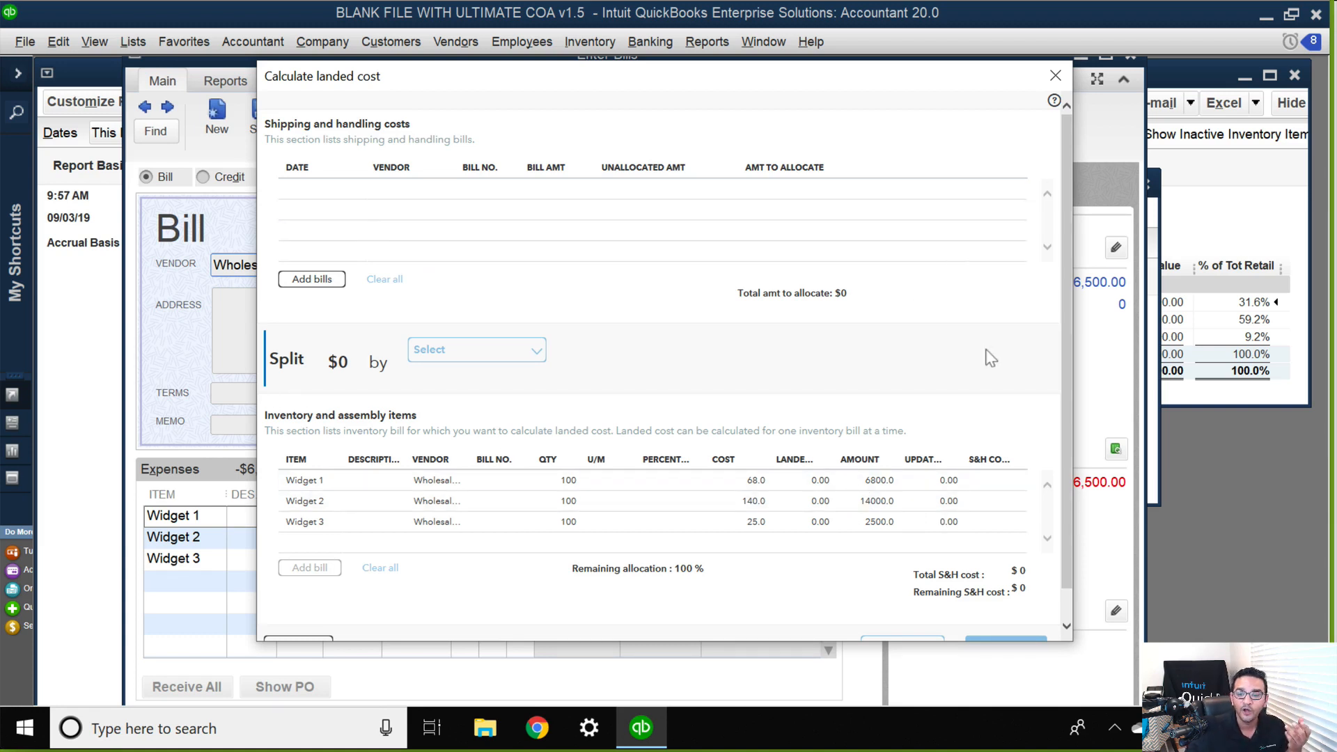
{"action": "scroll", "coordinate": [988, 355], "scroll_direction": "down", "scroll_amount": 1}
{"action": "scroll", "coordinate": [1071, 162], "scroll_direction": "up", "scroll_amount": 1}
{"action": "left_click", "coordinate": [1055, 77]}
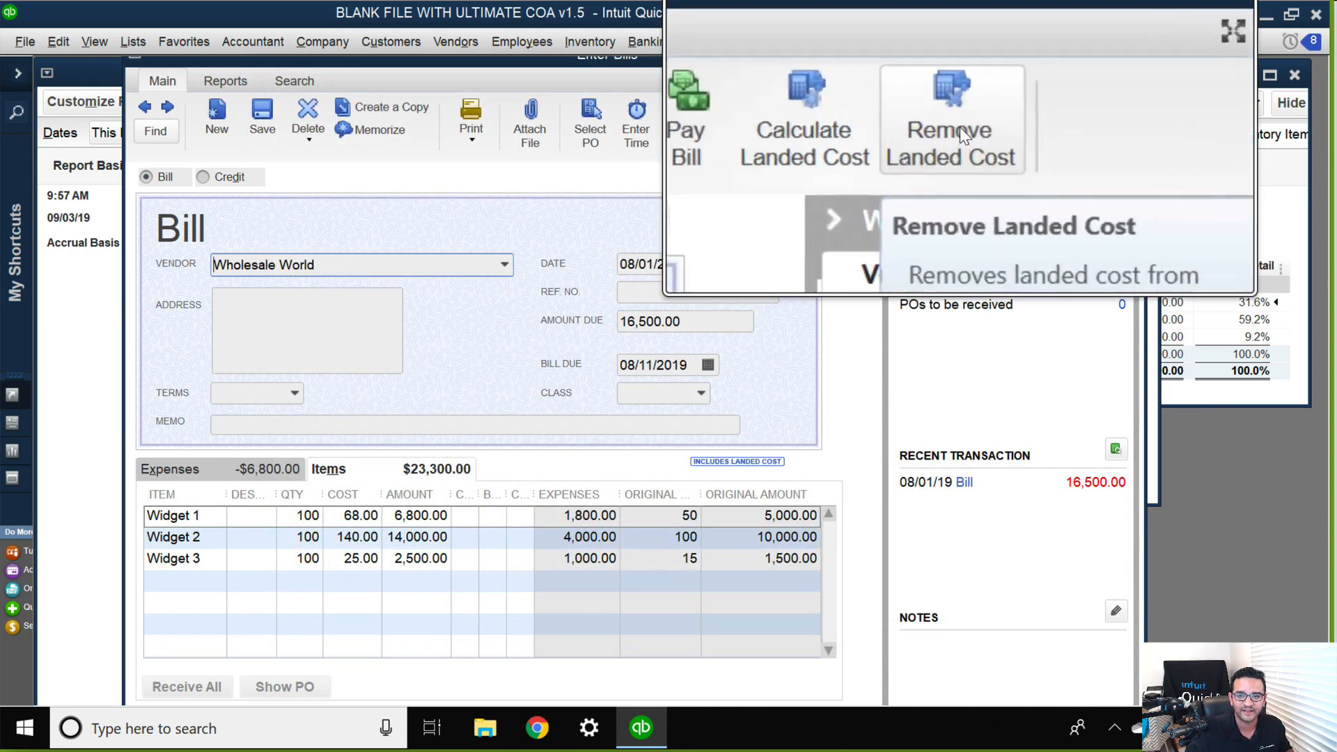
{"action": "left_click", "coordinate": [956, 132]}
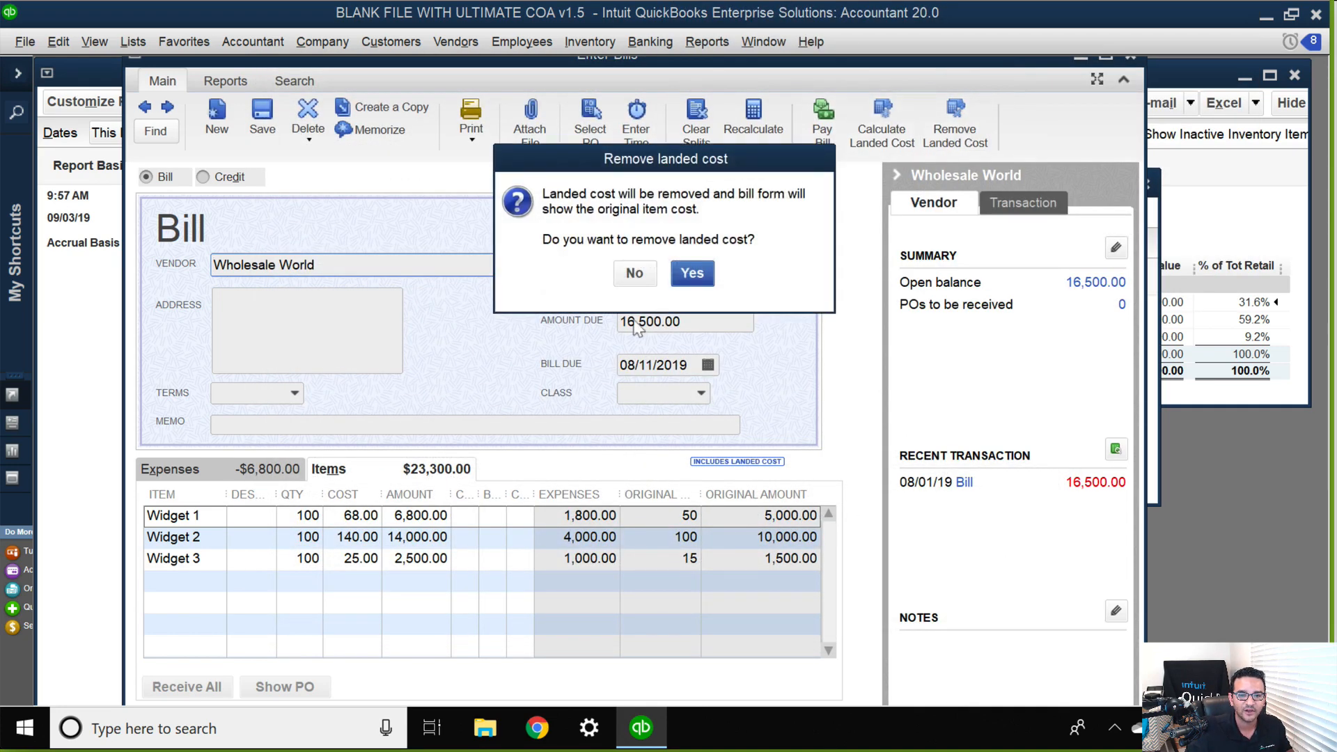
{"action": "left_click", "coordinate": [635, 275]}
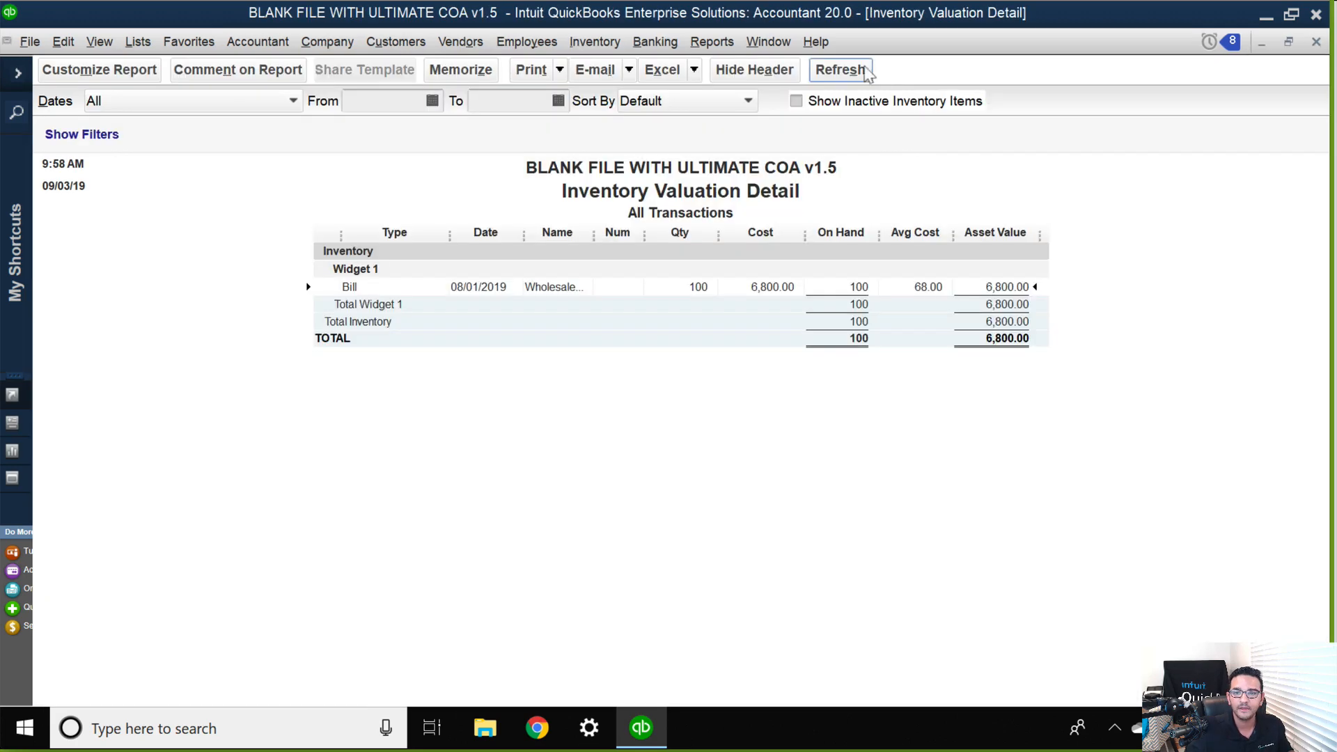
Reopen Widget 1's bill from the Inventory Valuation Detail and remove its landed cost.
{"action": "double_click", "coordinate": [763, 286]}
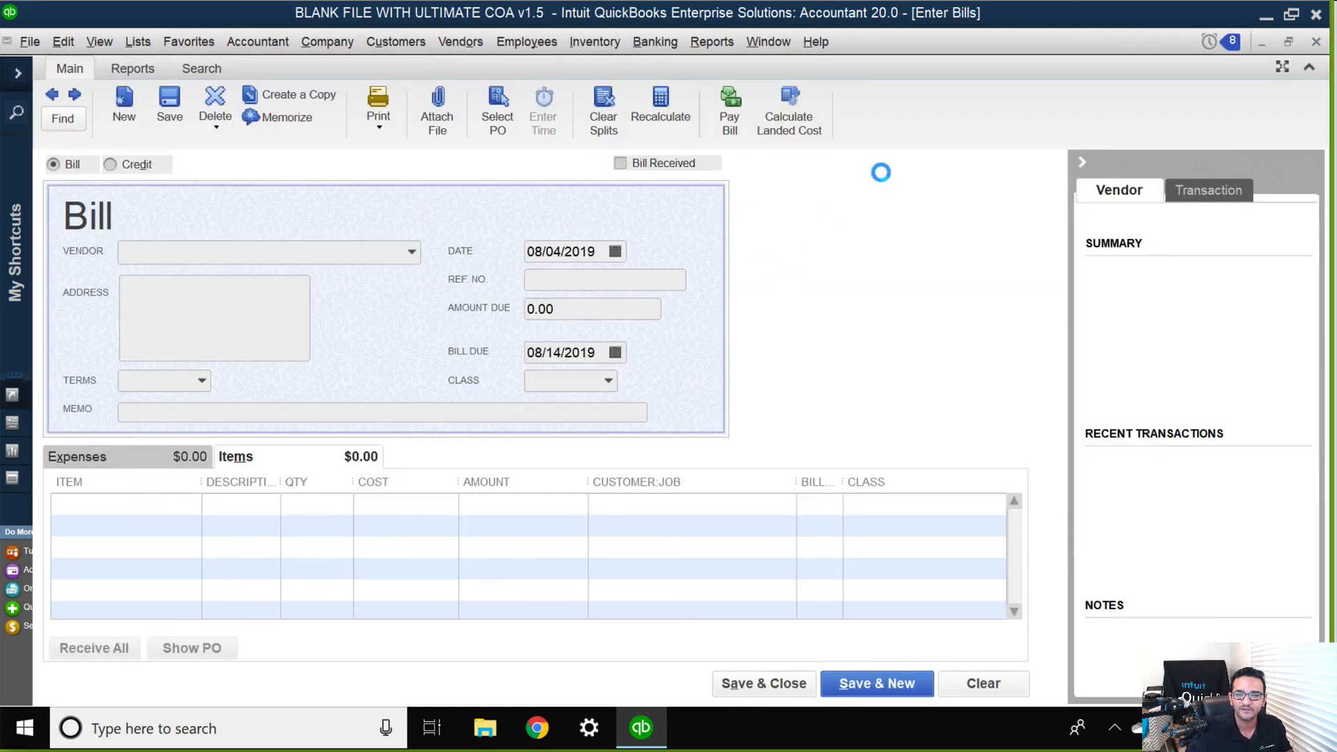
{"action": "left_click", "coordinate": [870, 123]}
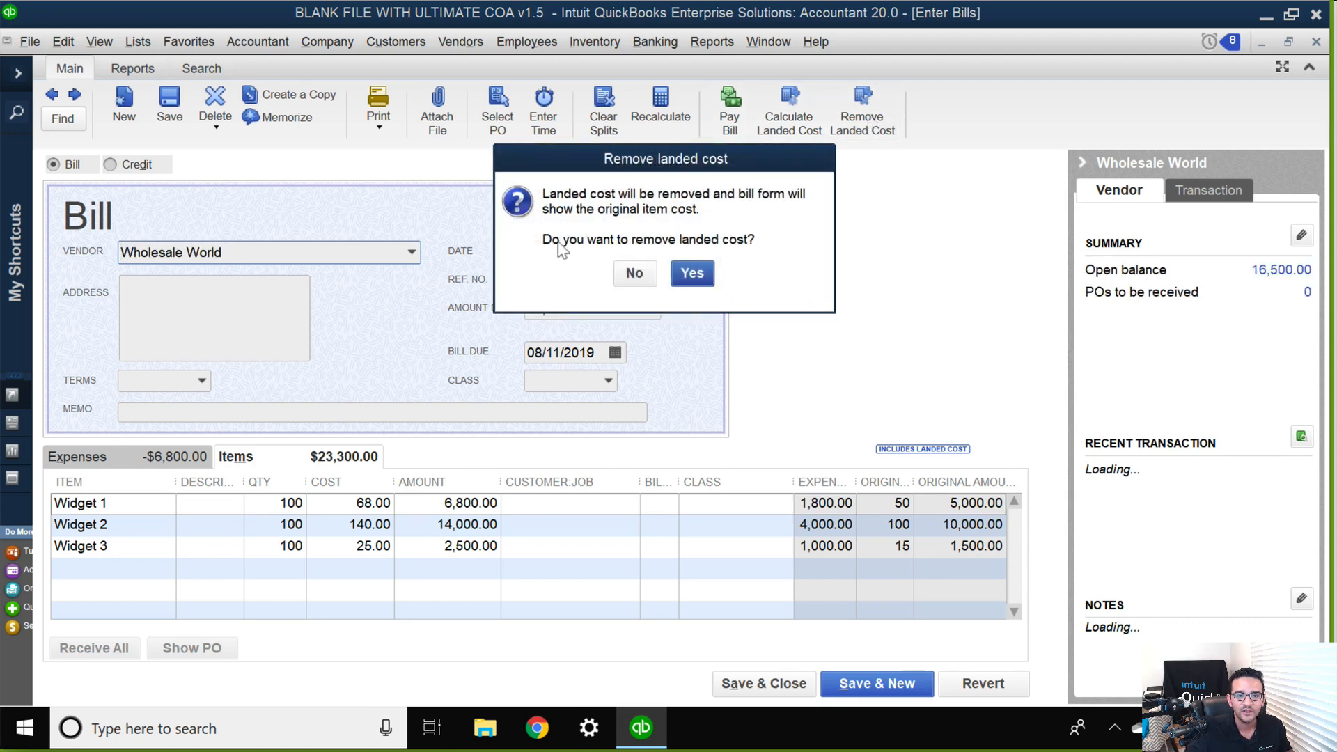
{"action": "left_click", "coordinate": [692, 273]}
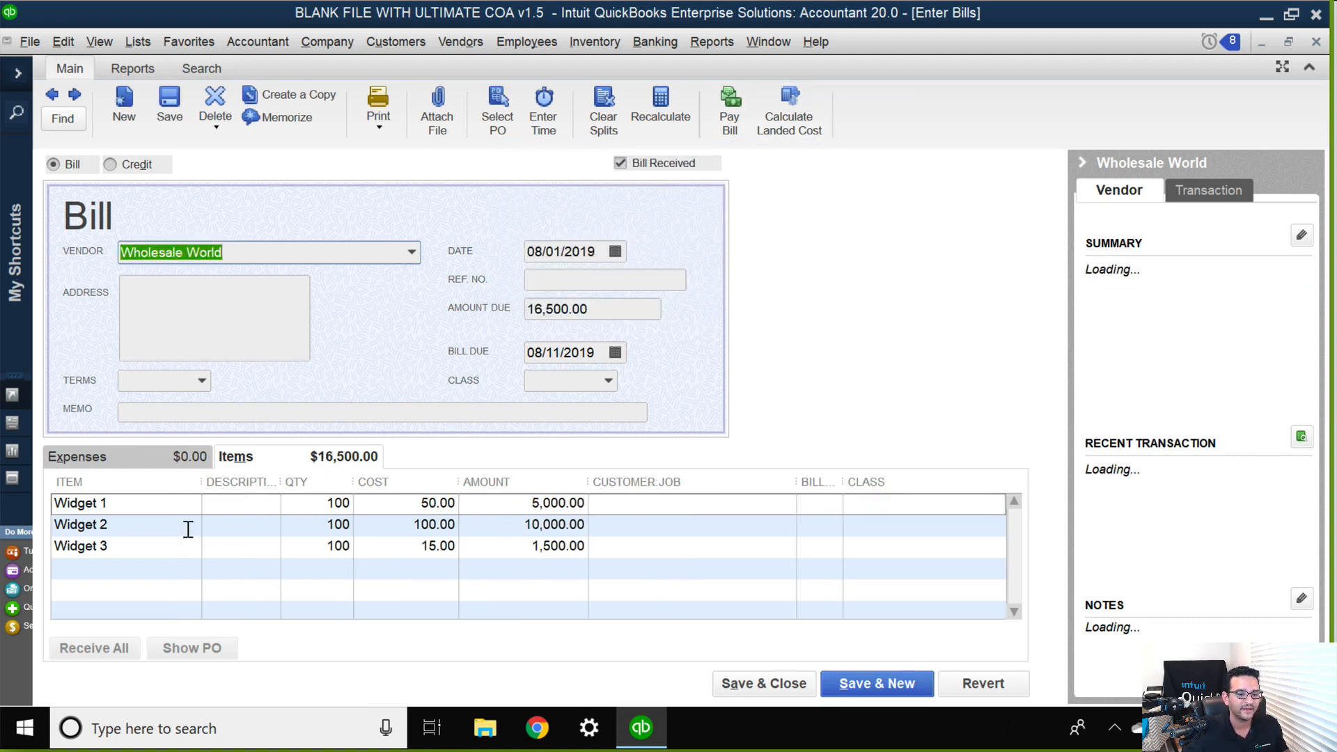
Save and close the bill without assigning classes, and show the Inventory Valuation Summary beside the Balance Sheet.
{"action": "left_click", "coordinate": [766, 682]}
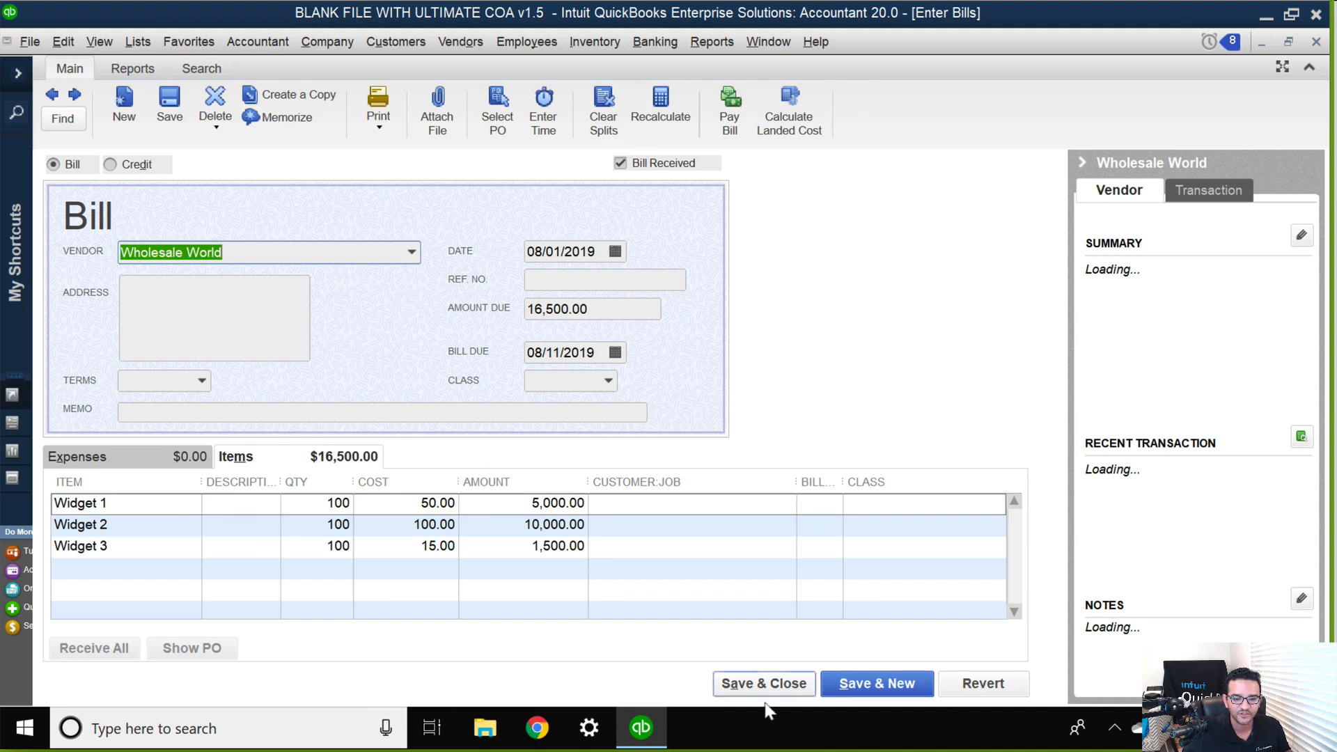
{"action": "left_click", "coordinate": [589, 245]}
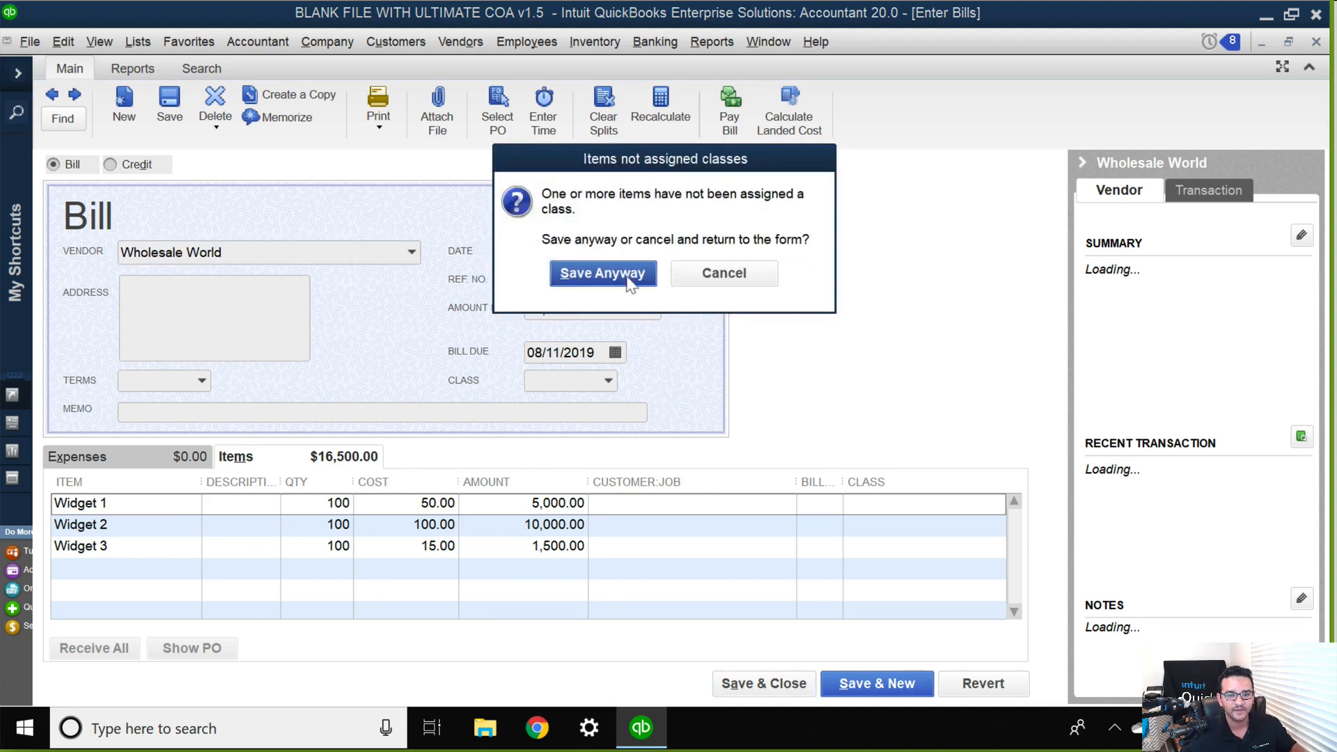
{"action": "left_click", "coordinate": [620, 273]}
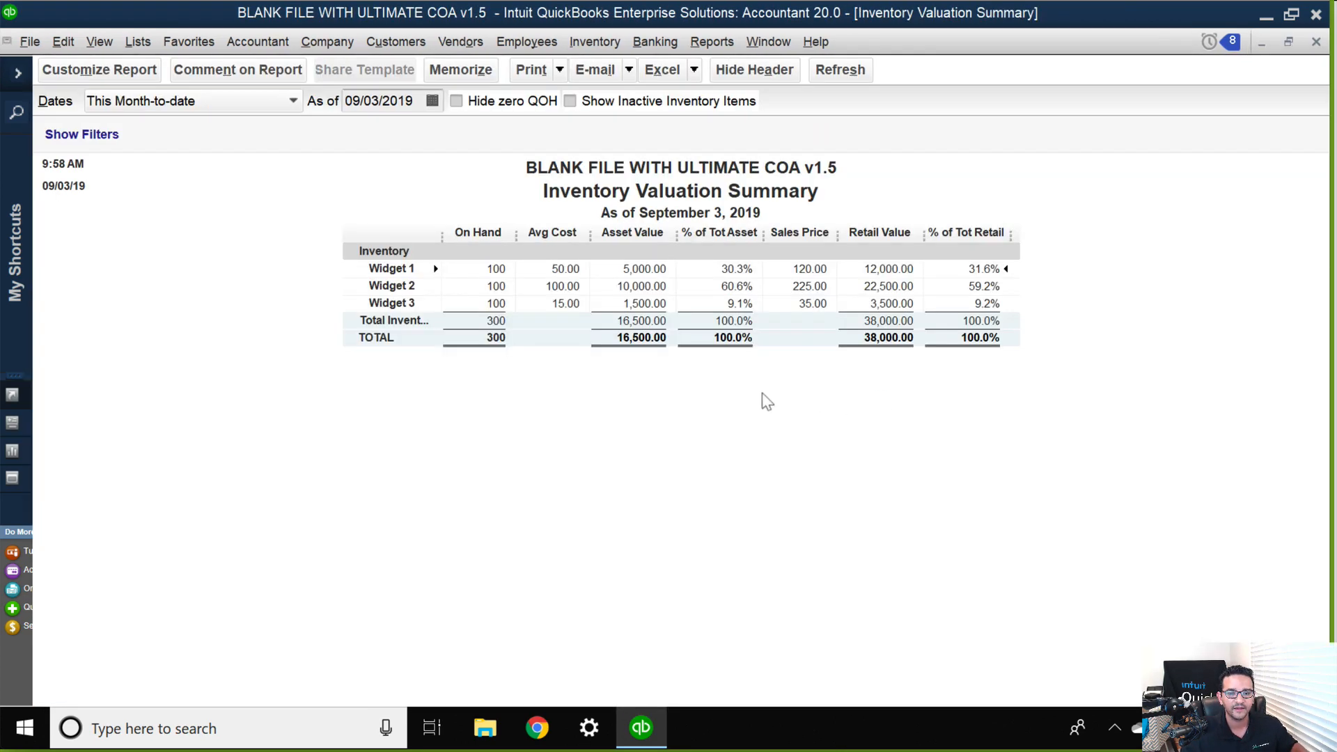
{"action": "left_click", "coordinate": [1288, 42]}
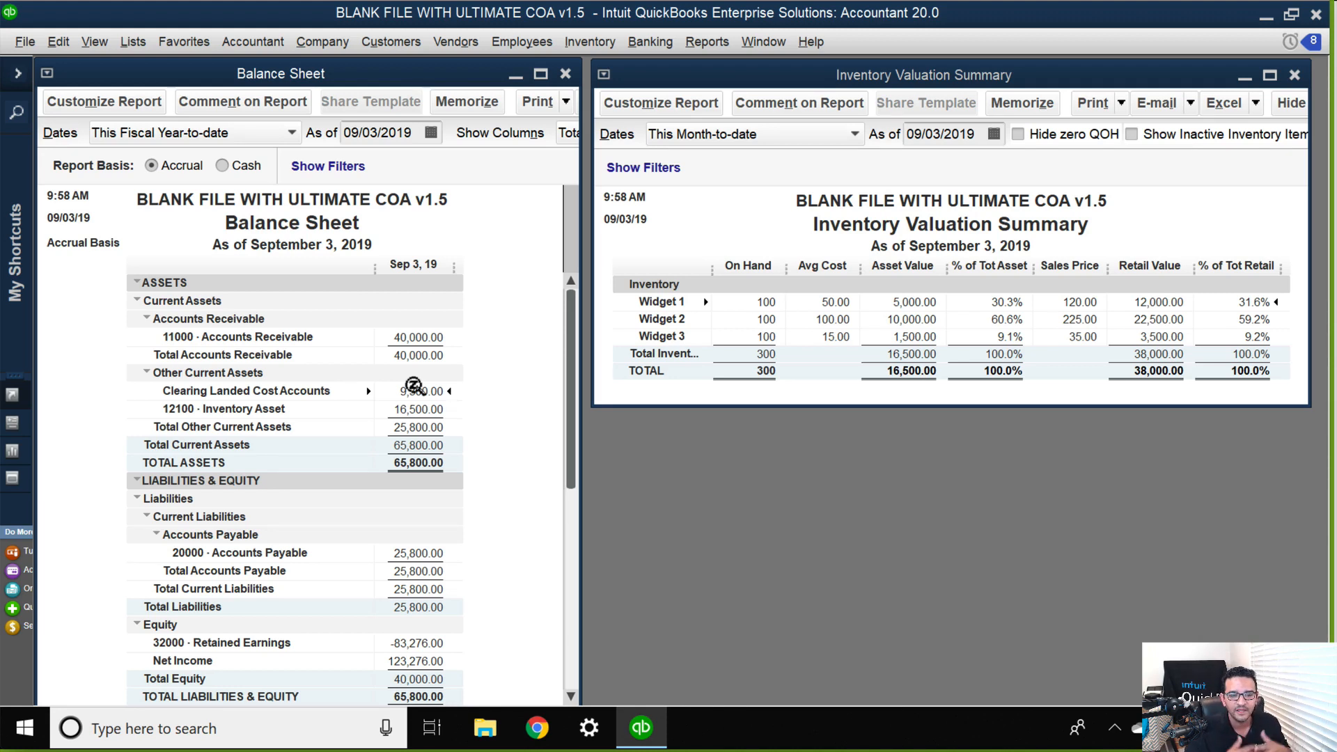
Open Widget 1 from the Item List, check its sales price, markup and margin, and close the item.
{"action": "left_click", "coordinate": [132, 41]}
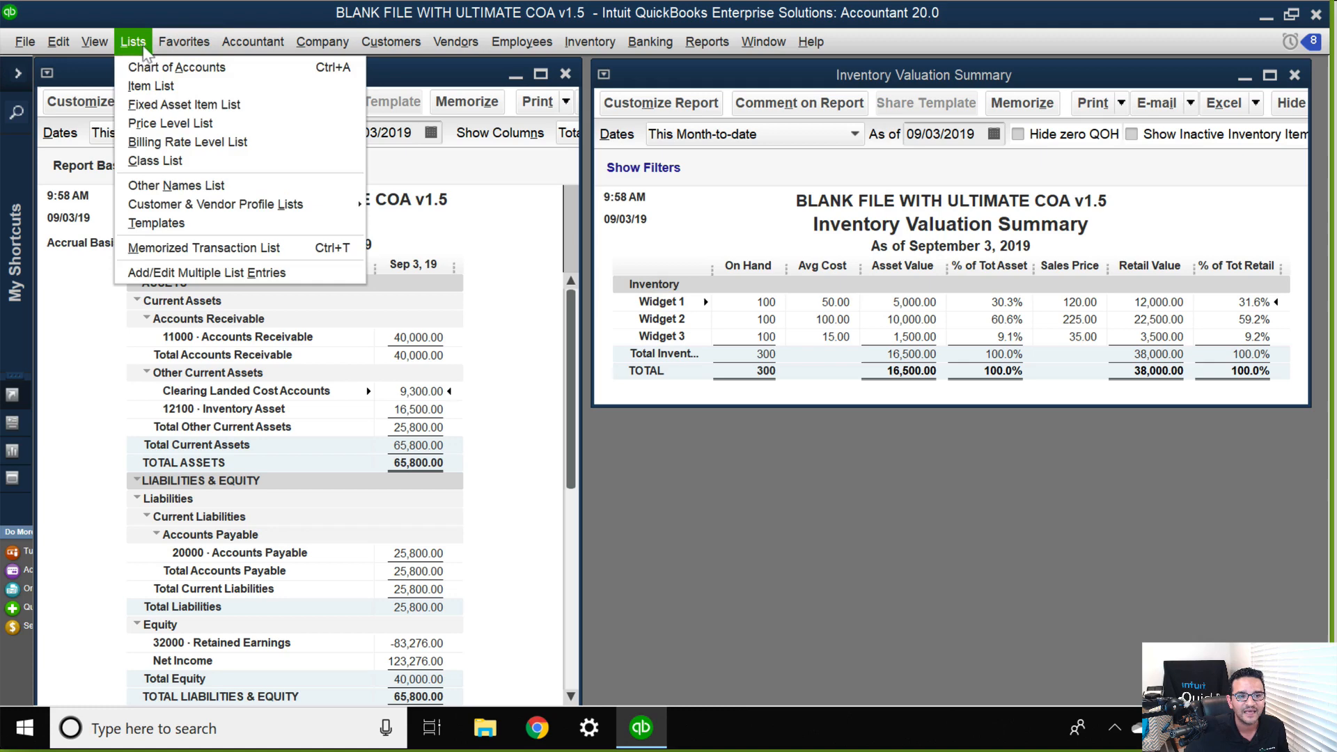
{"action": "left_click", "coordinate": [150, 82]}
{"action": "double_click", "coordinate": [376, 170]}
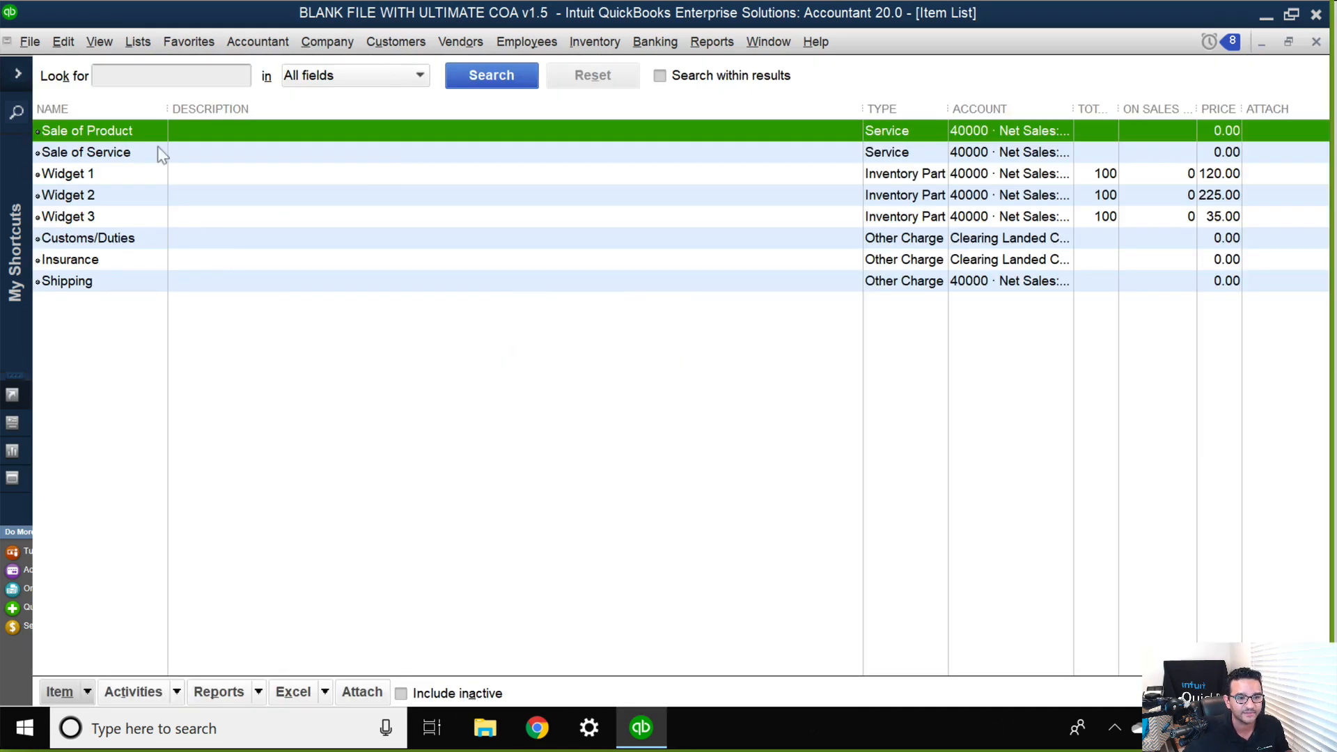
{"action": "left_click", "coordinate": [119, 179]}
{"action": "double_click", "coordinate": [117, 175]}
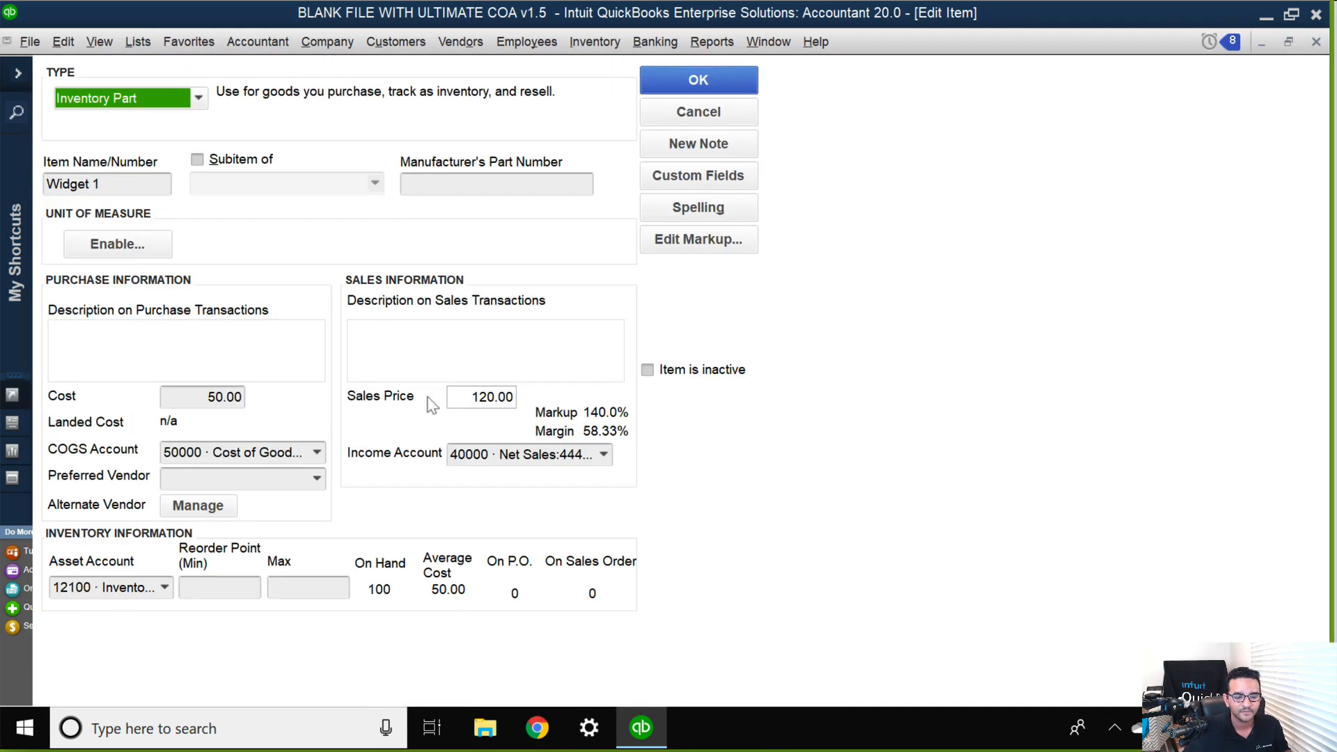
{"action": "left_click", "coordinate": [465, 397]}
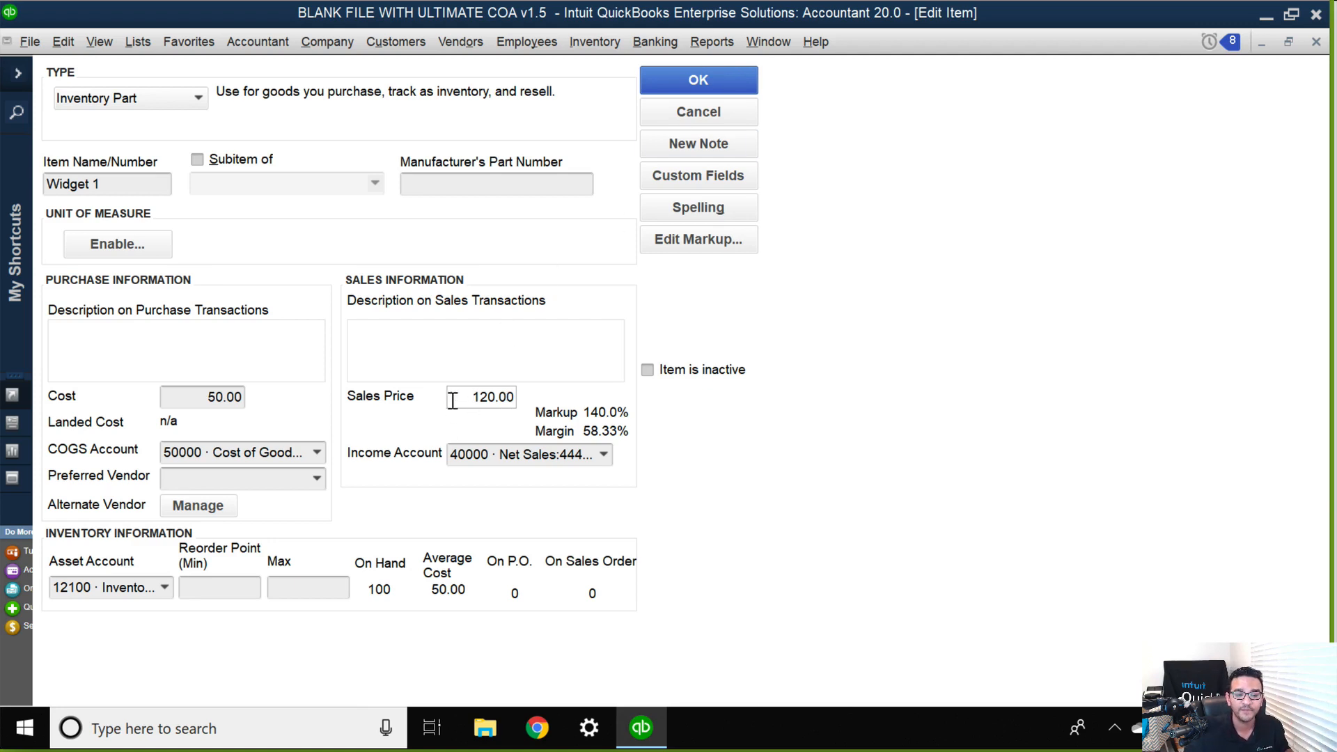
{"action": "left_click_drag", "start_coordinate": [453, 397], "coordinate": [552, 405]}
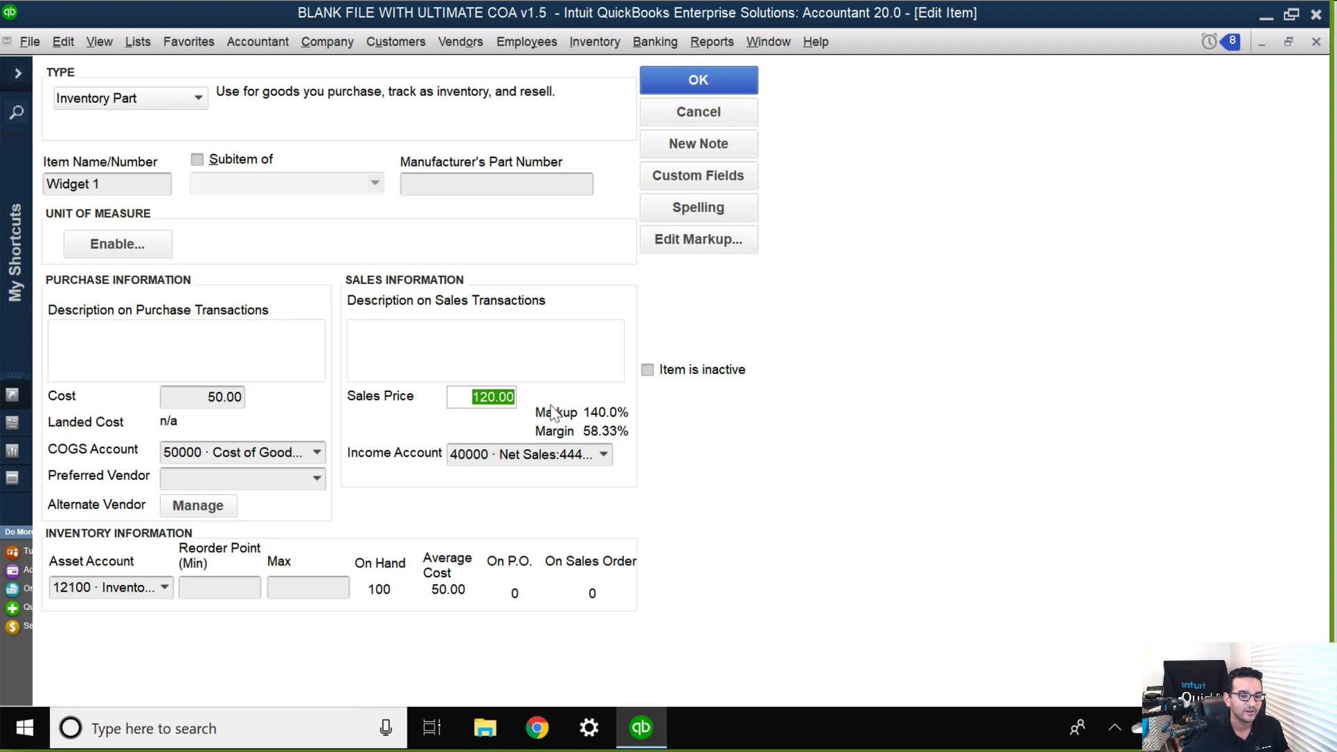
{"action": "left_click", "coordinate": [738, 82]}
Open Widget 2 to check its sales price, dismiss the payment reminder messages, and leave the item without changes.
{"action": "left_click", "coordinate": [95, 199]}
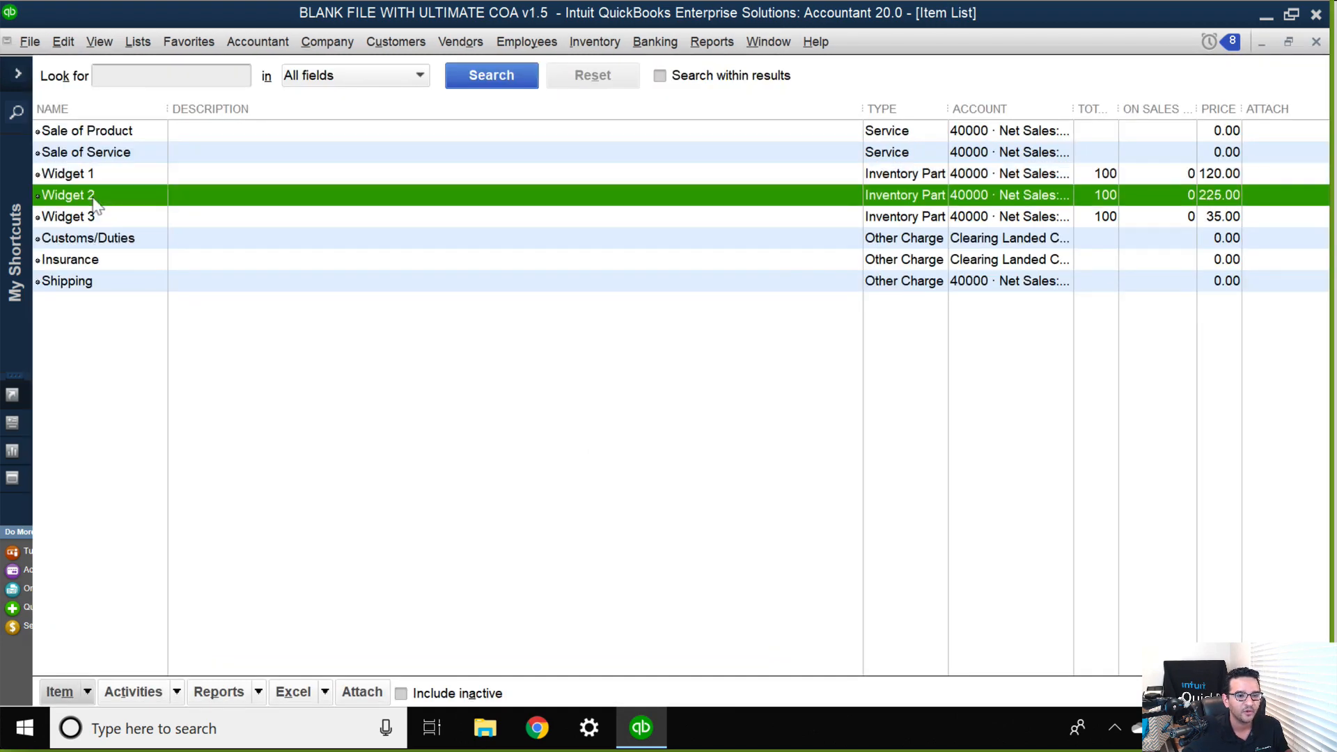
{"action": "double_click", "coordinate": [96, 199]}
{"action": "left_click_drag", "start_coordinate": [456, 395], "coordinate": [511, 407]}
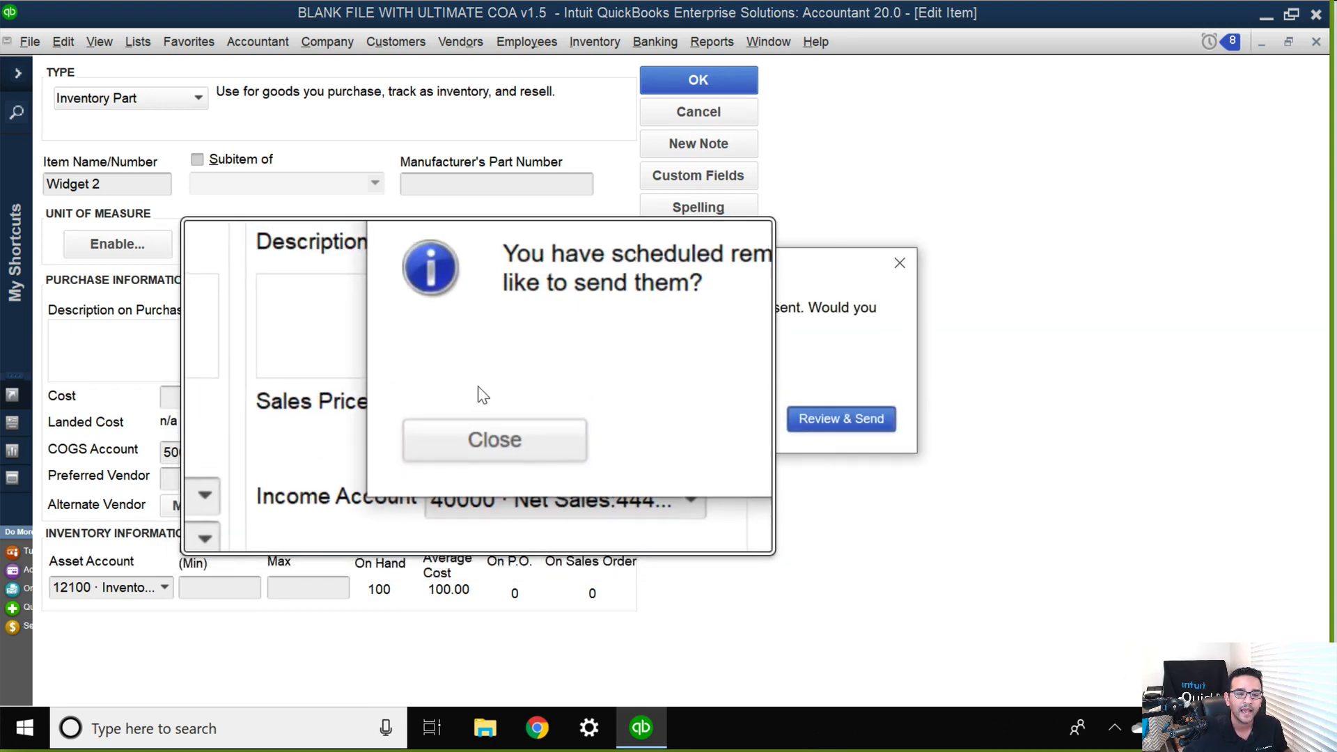
{"action": "left_click", "coordinate": [498, 422]}
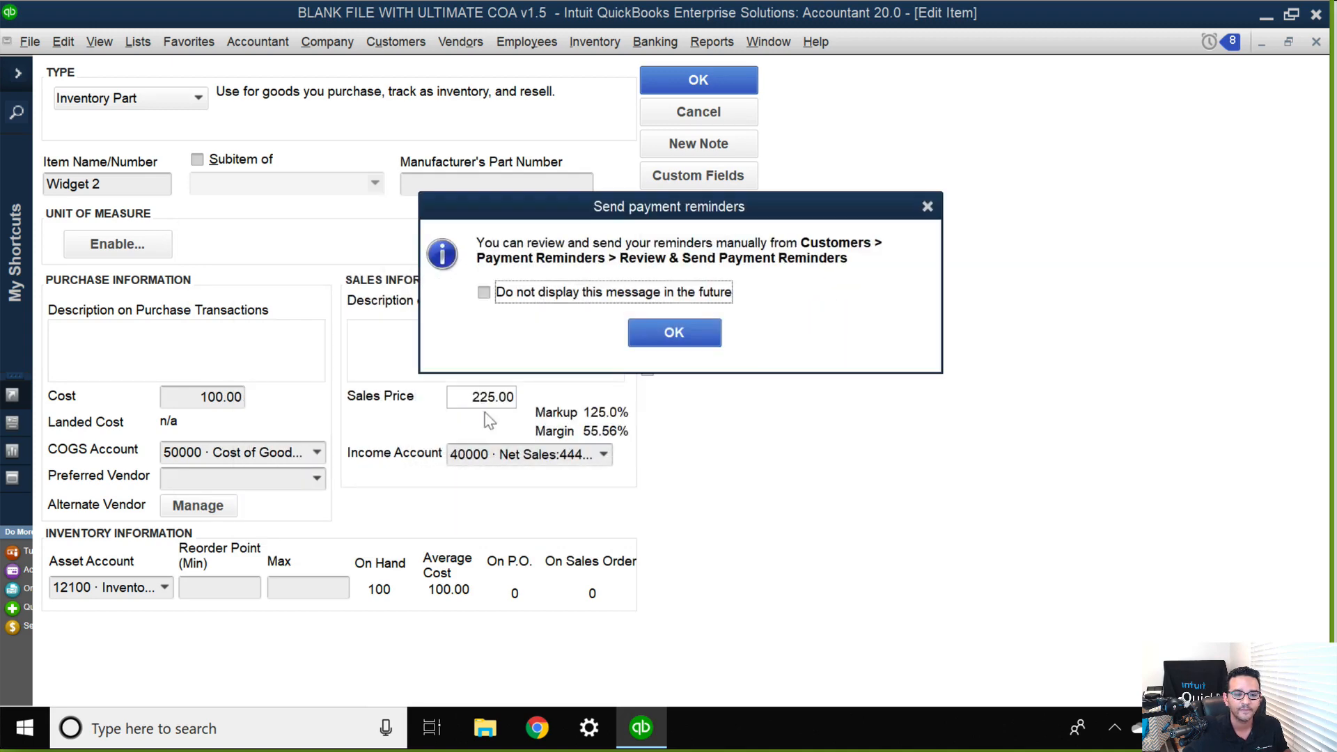
{"action": "left_click", "coordinate": [683, 329]}
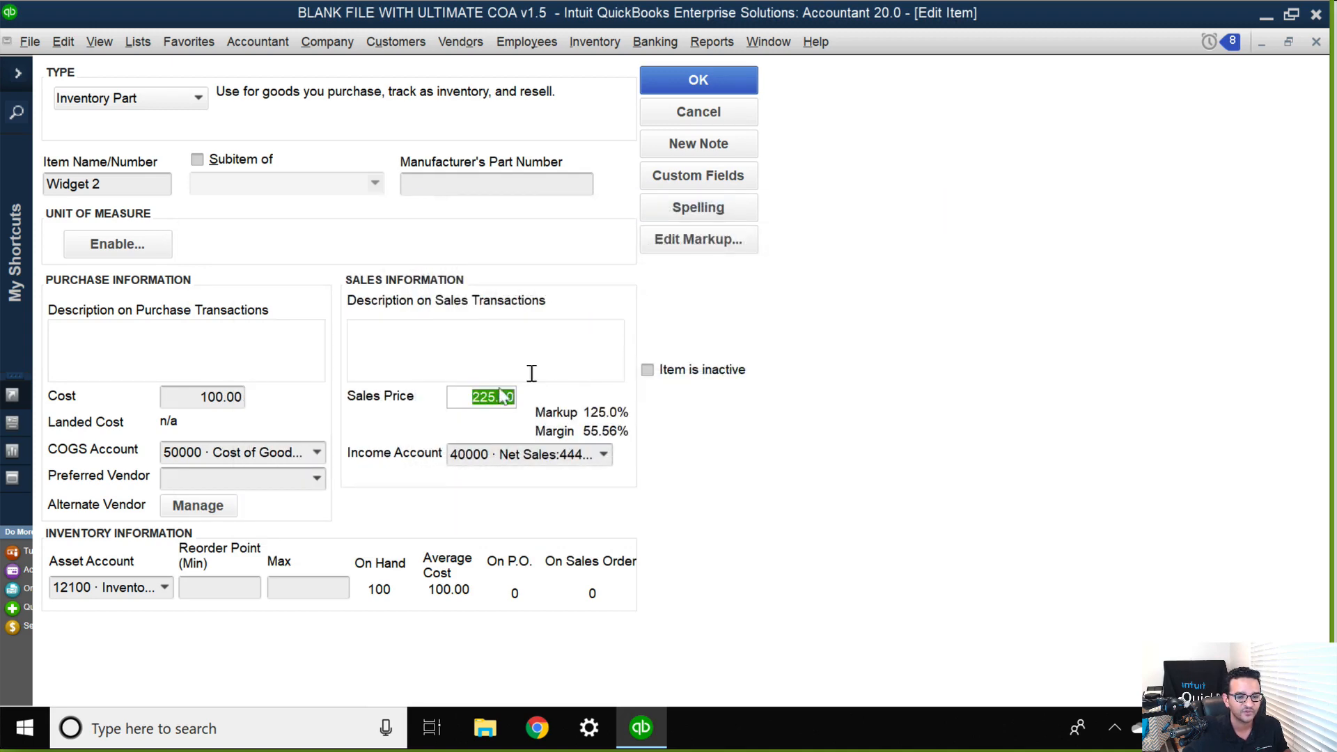
{"action": "left_click", "coordinate": [696, 117]}
Open Widget 3 from the Item List, review its sales price and margin, and close the item.
{"action": "left_click", "coordinate": [91, 218]}
{"action": "double_click", "coordinate": [91, 218]}
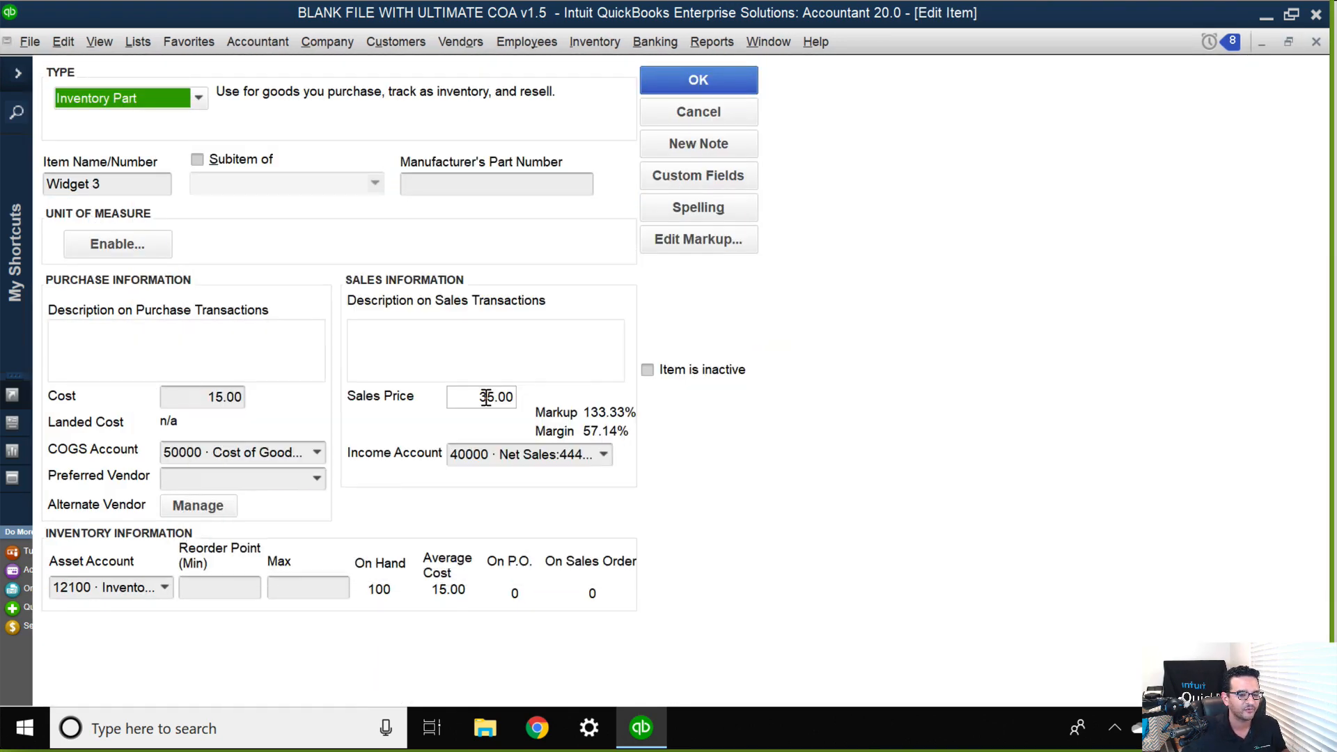
{"action": "left_click", "coordinate": [698, 80]}
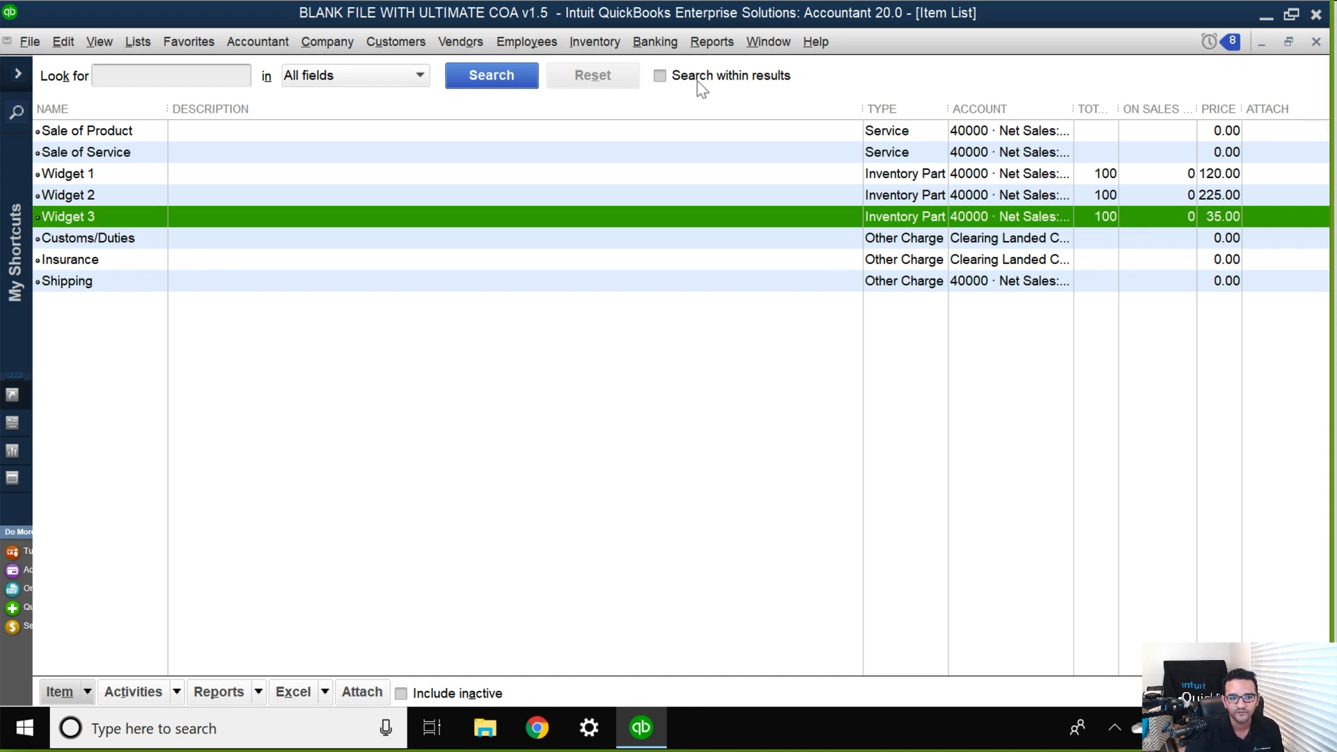
Close the Item List and the Balance Sheet, leaving the Inventory Valuation Summary on screen.
{"action": "left_click", "coordinate": [685, 493]}
{"action": "key", "text": "Escape"}
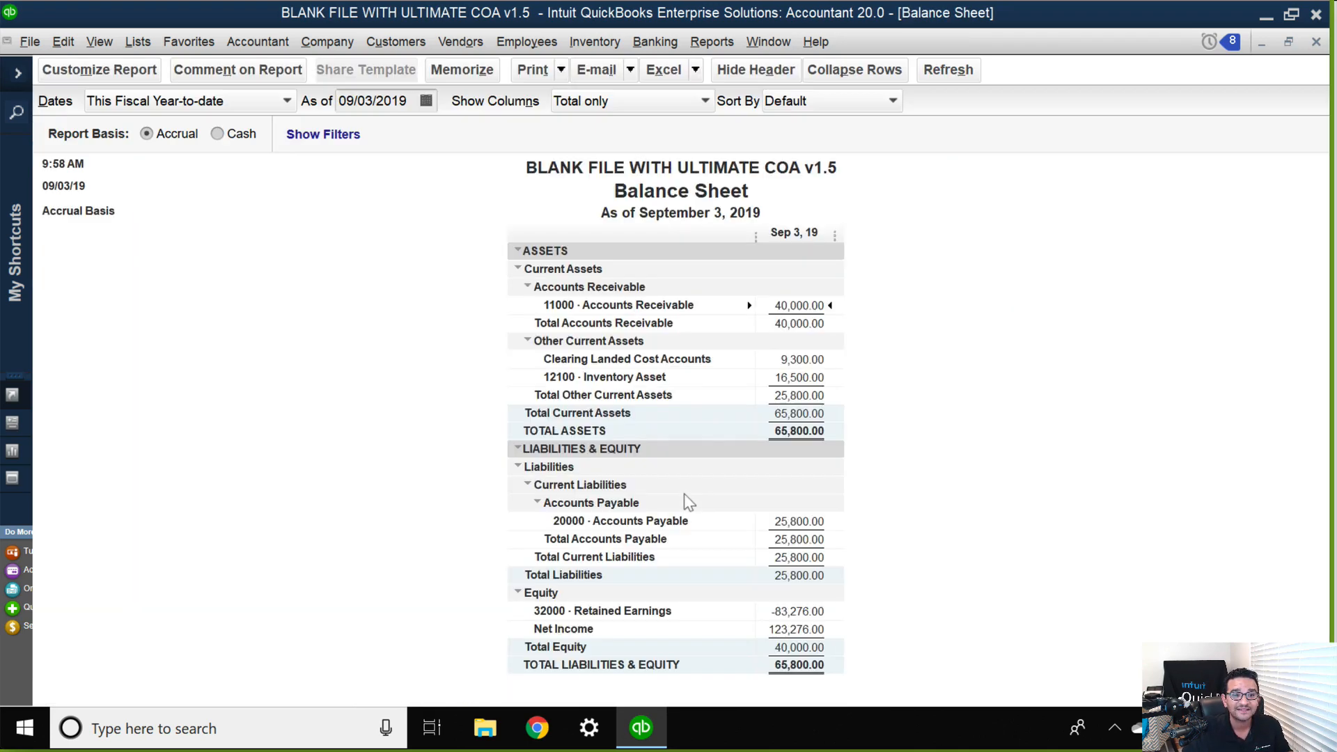
{"action": "key", "text": "Escape"}
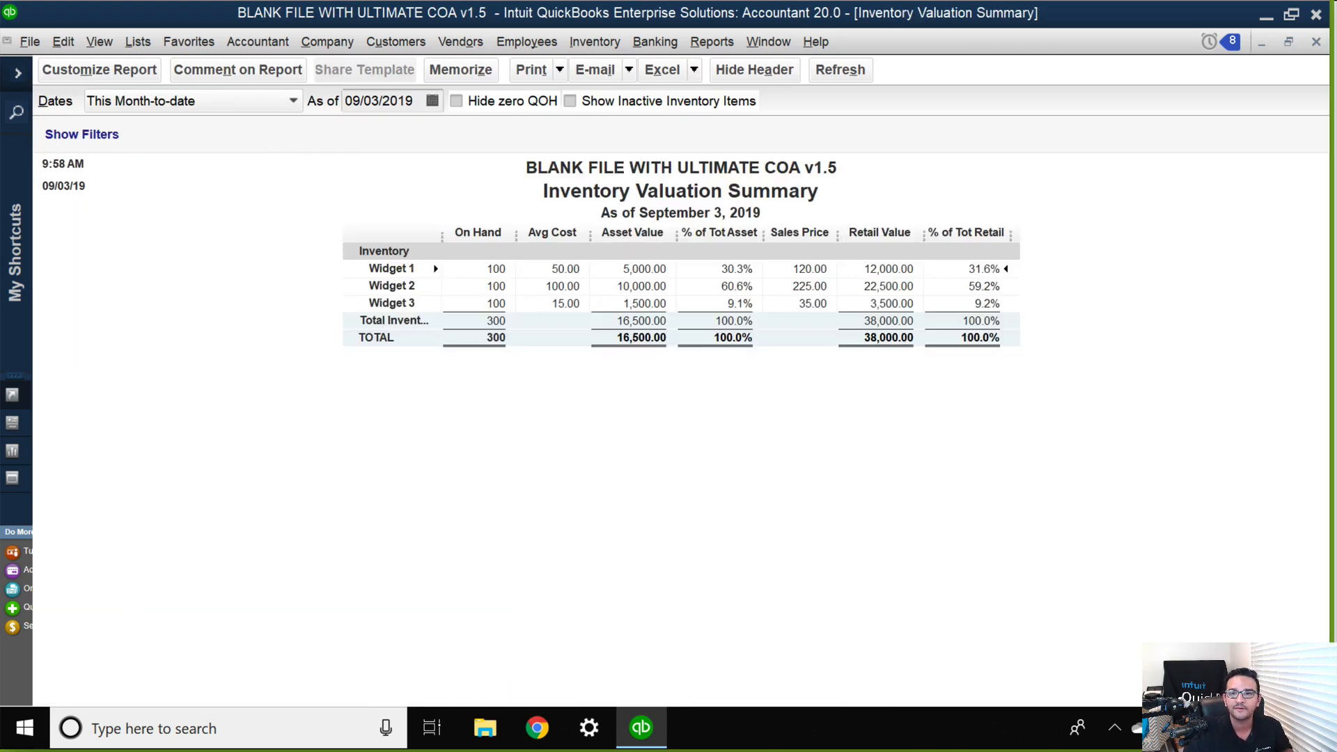
Switch the Zoom screen share to the Microsoft PowerPoint presentation and advance from the Landed cost slide to Alternate Vendors.
{"action": "key", "text": "super+shift+s"}
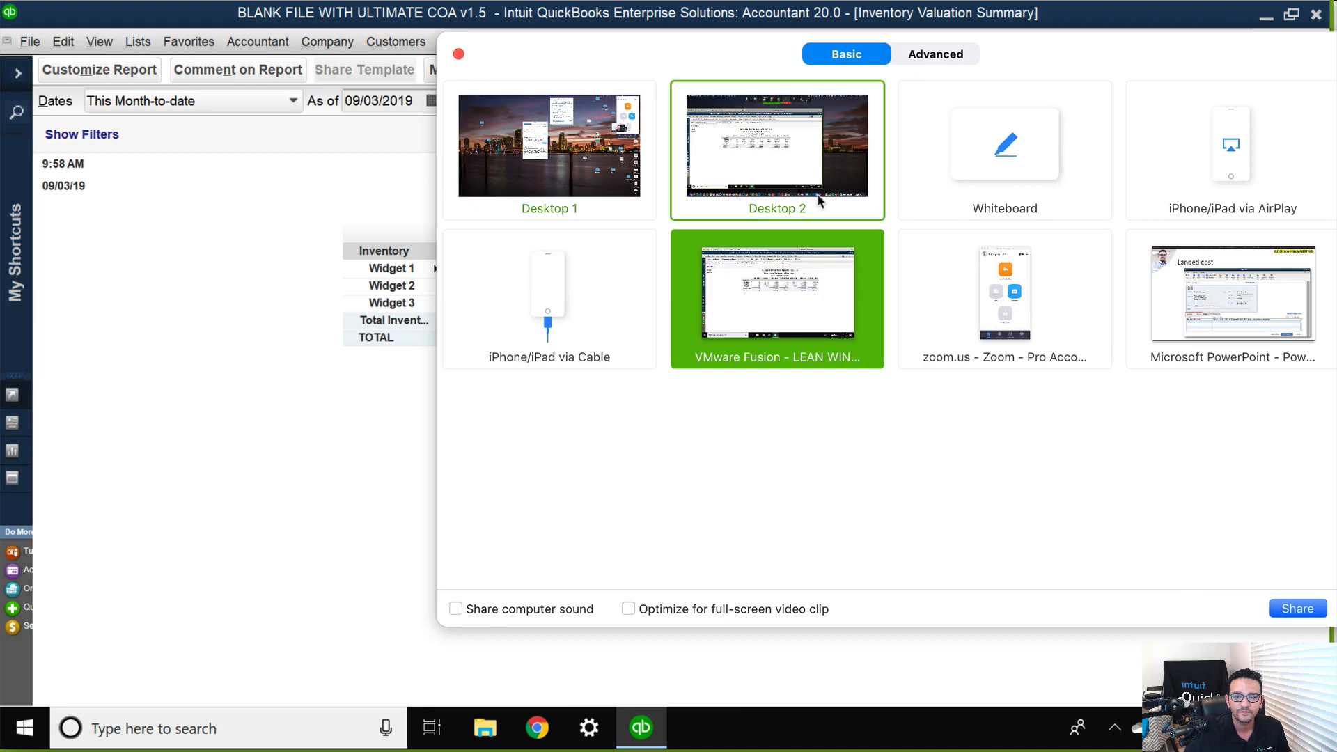
{"action": "left_click", "coordinate": [1243, 298]}
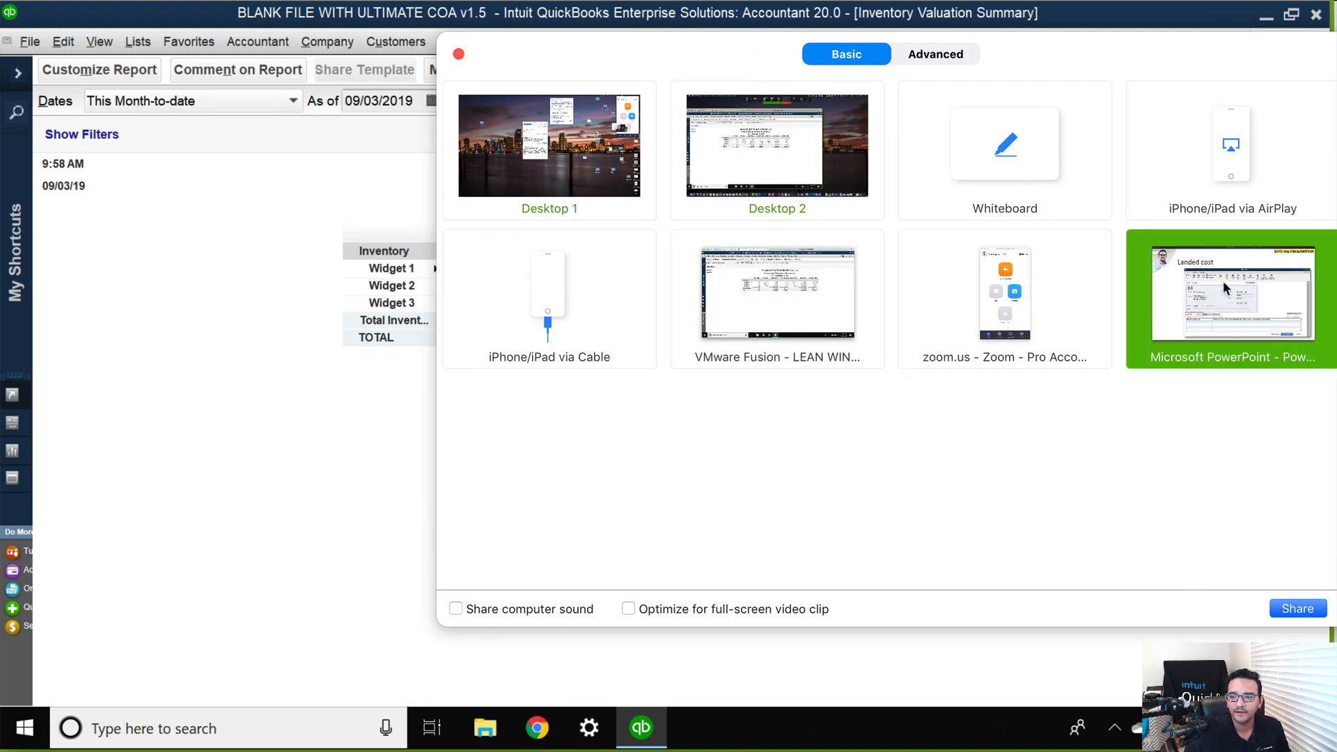
{"action": "left_click", "coordinate": [1298, 608]}
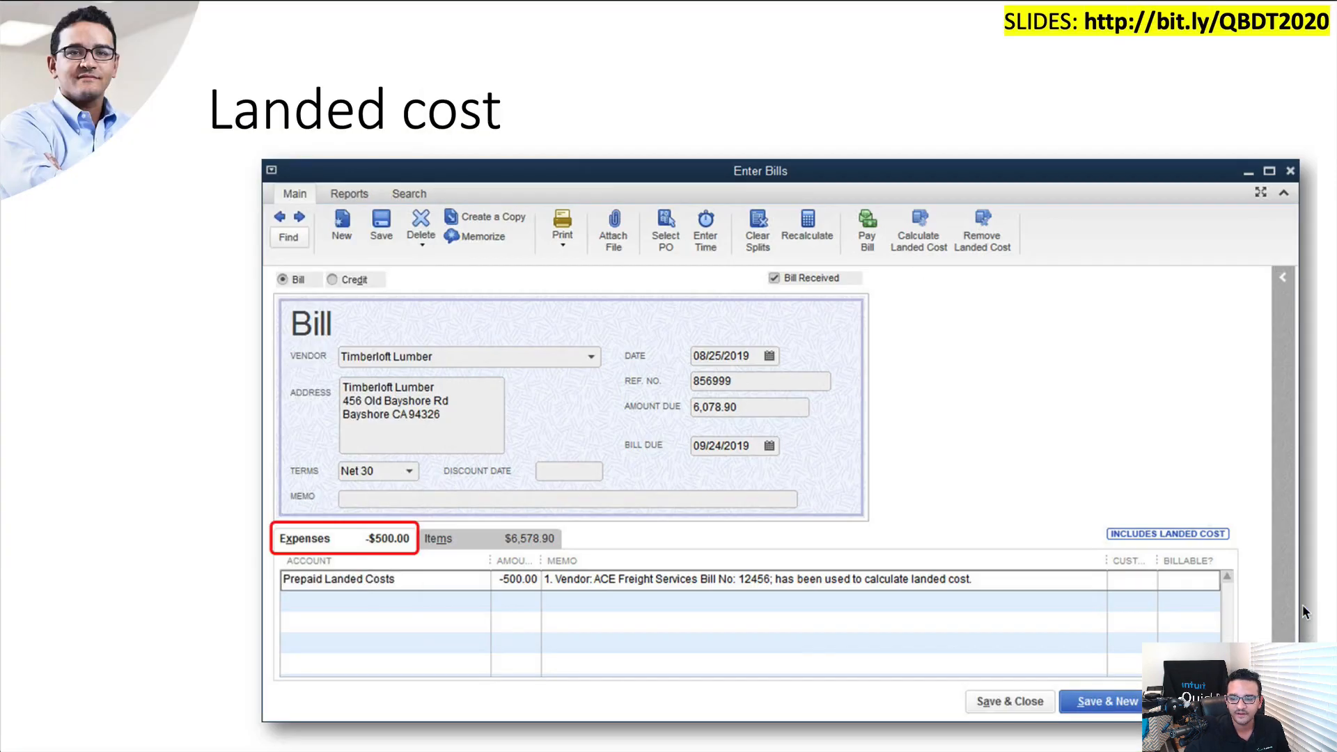
{"action": "left_click", "coordinate": [558, 242]}
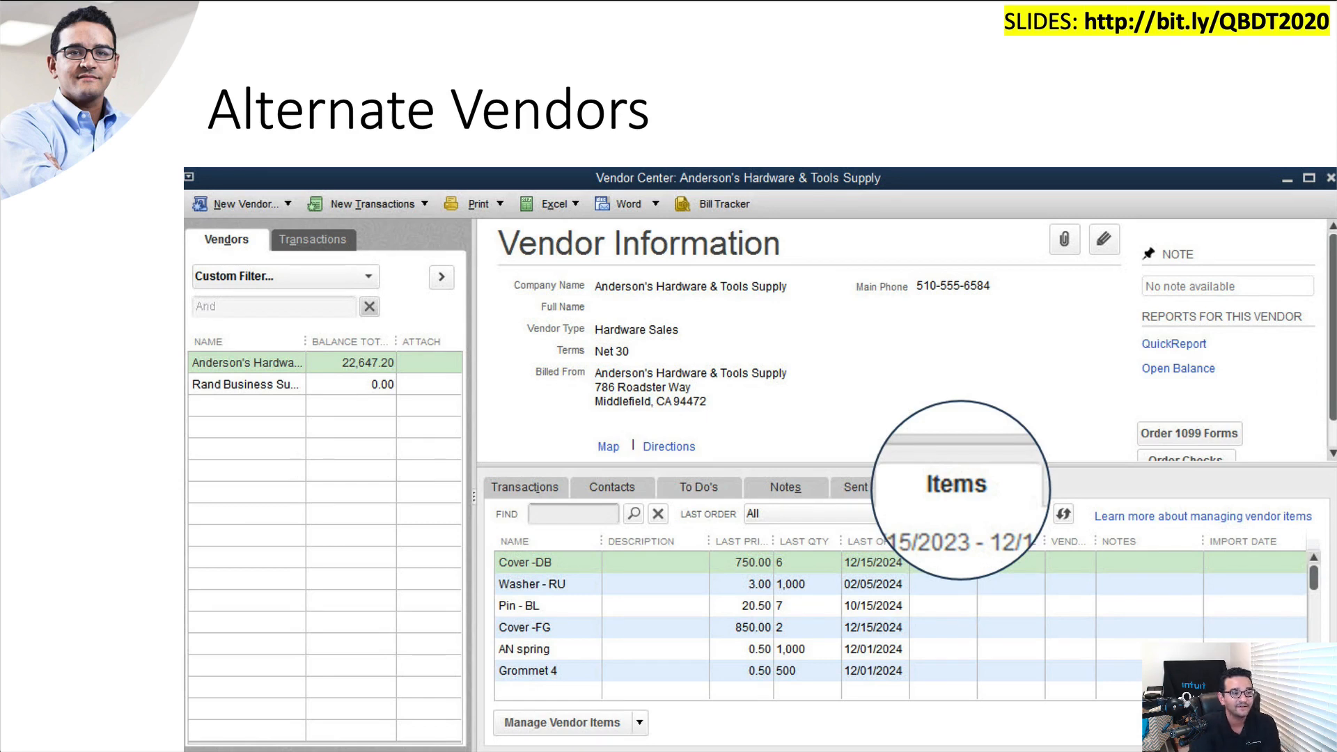
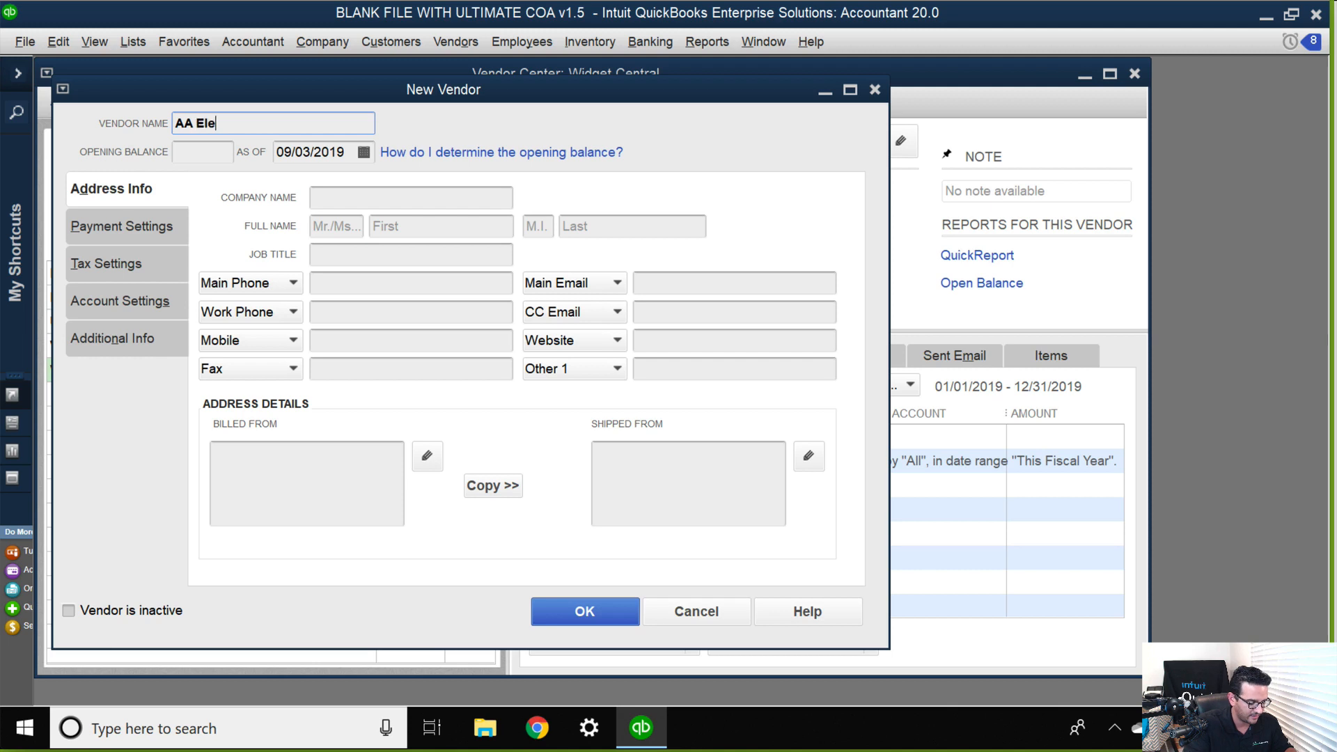
Finish naming the new vendor AA Electronics Corp, save it, and point out the vendors in the Vendor Center list.
{"action": "type", "text": "Corp"}
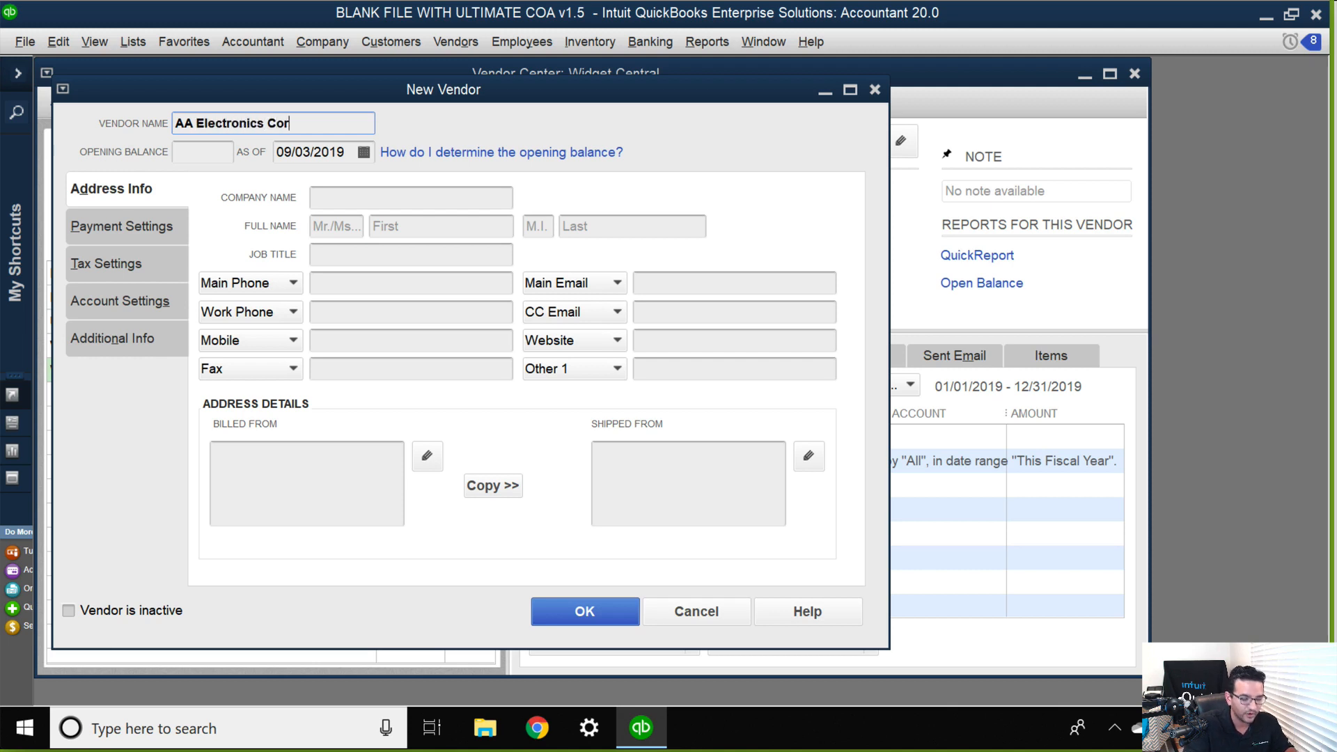
{"action": "key", "text": "Return"}
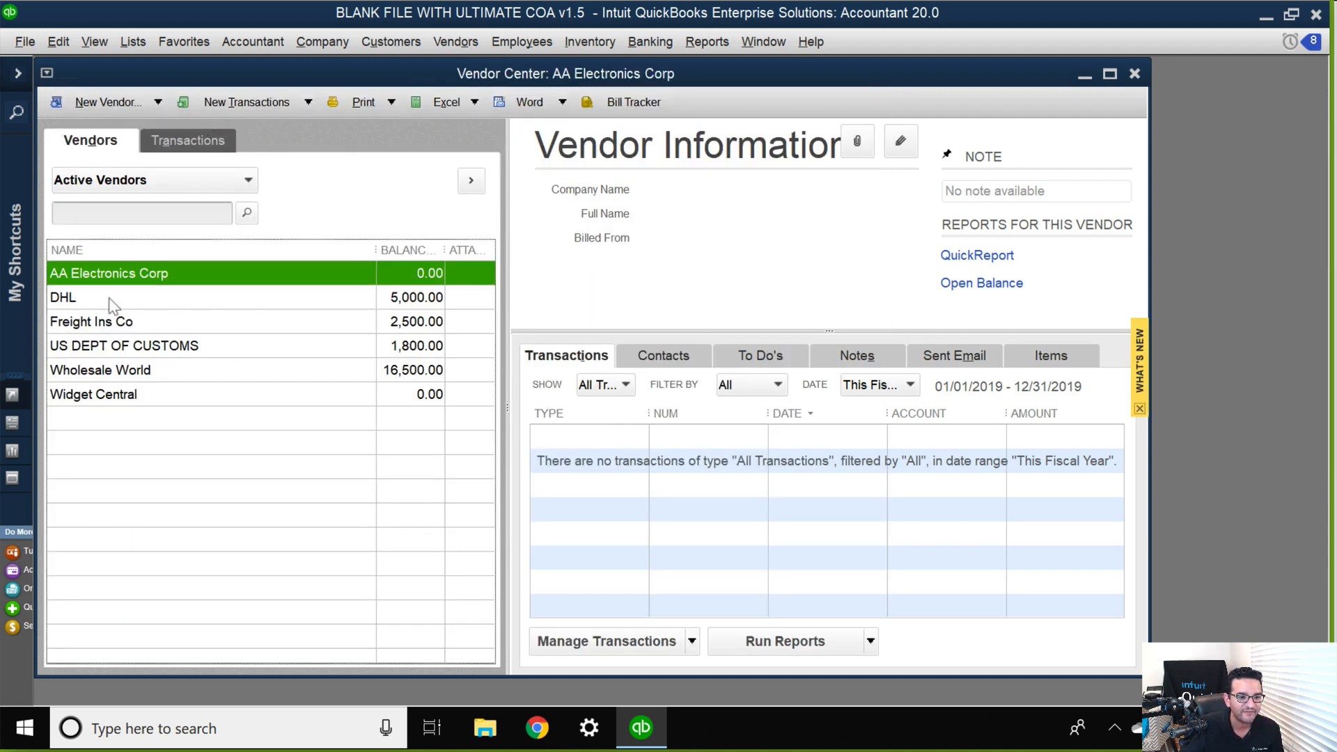
{"action": "left_click", "coordinate": [163, 373]}
{"action": "left_click", "coordinate": [132, 396]}
{"action": "left_click", "coordinate": [151, 279]}
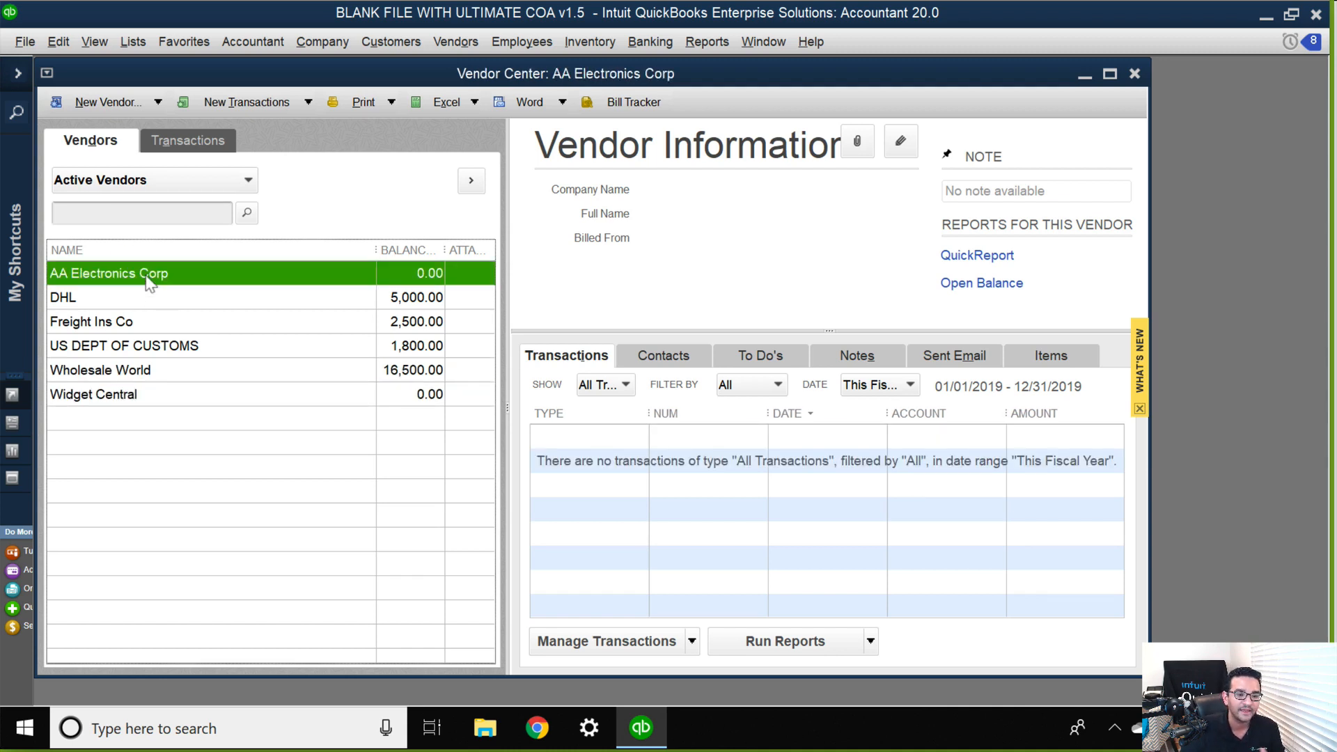
Open Add/Edit Multiple List Entries for Vendor Items with AA Electronics Corp as the vendor, and dismiss the time-saving tip.
{"action": "left_click", "coordinate": [130, 45]}
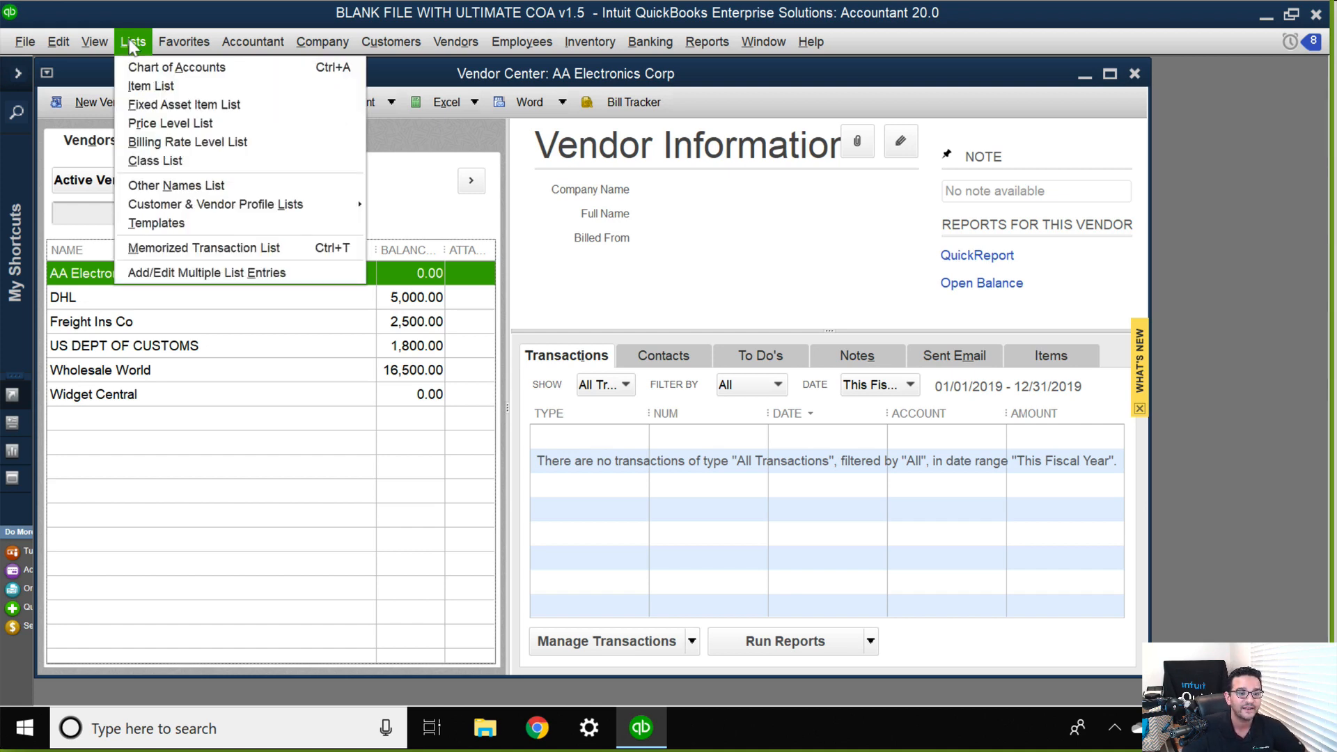
{"action": "left_click", "coordinate": [195, 273]}
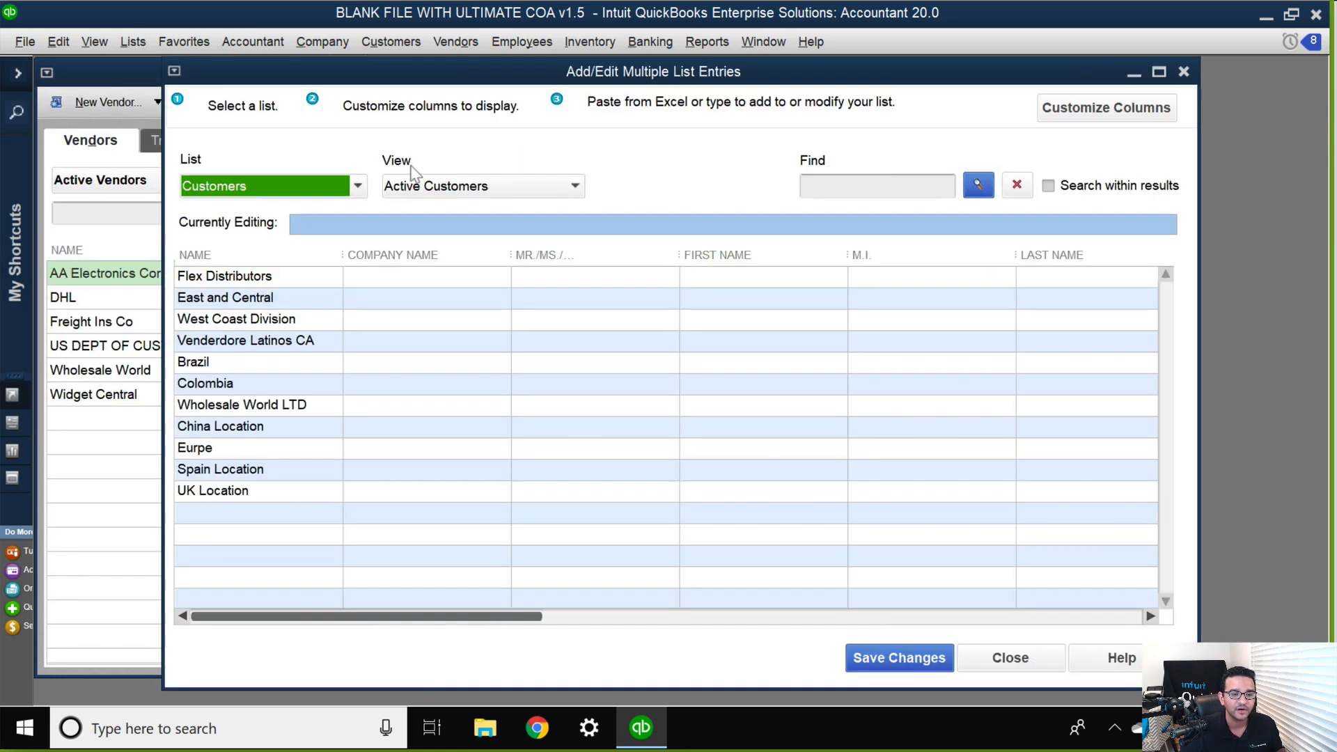
{"action": "left_click", "coordinate": [231, 186]}
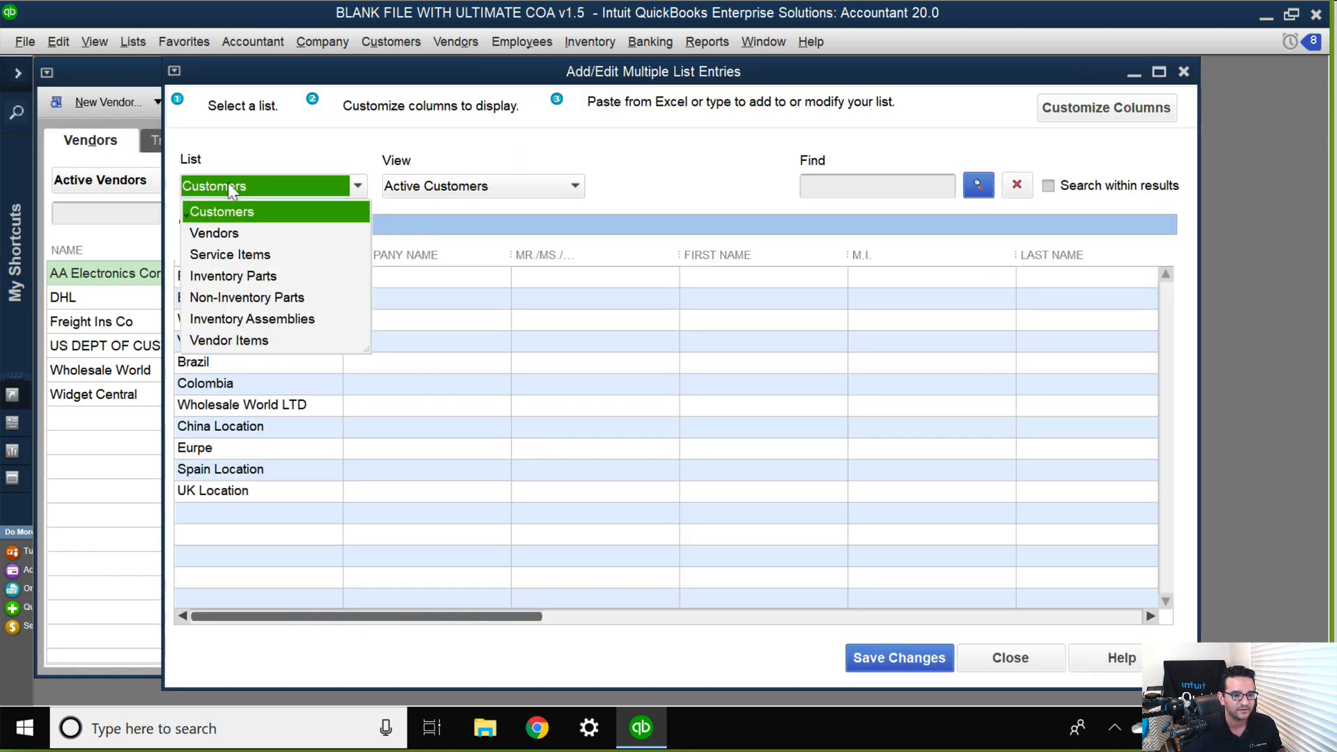
{"action": "left_click", "coordinate": [248, 341]}
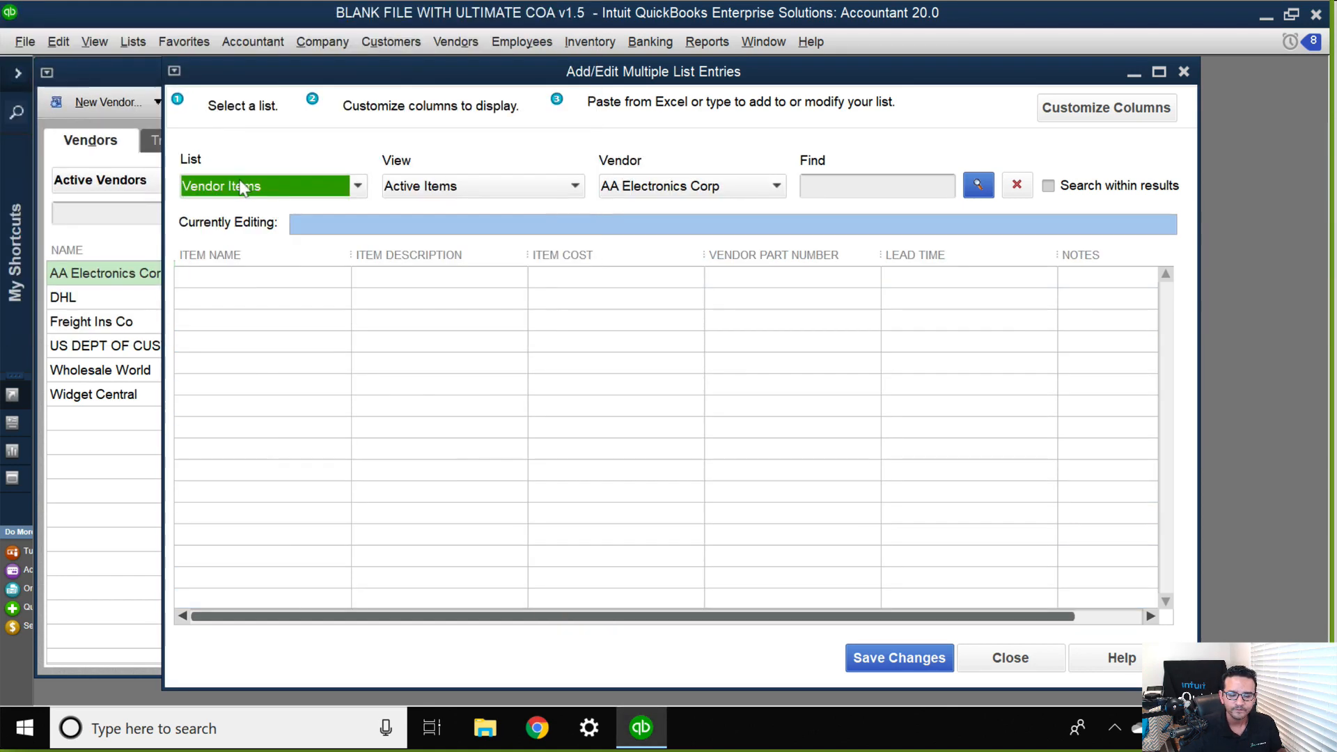
{"action": "left_click", "coordinate": [727, 186]}
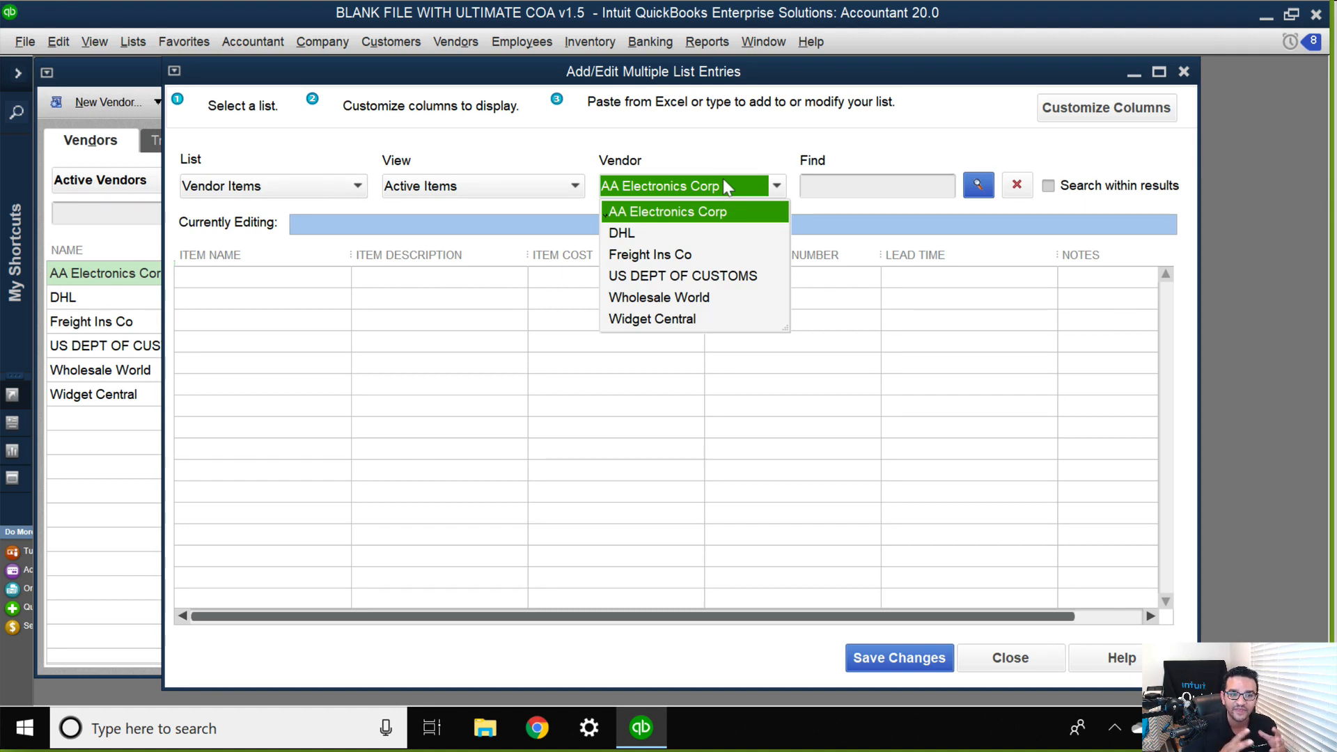
{"action": "left_click", "coordinate": [663, 213]}
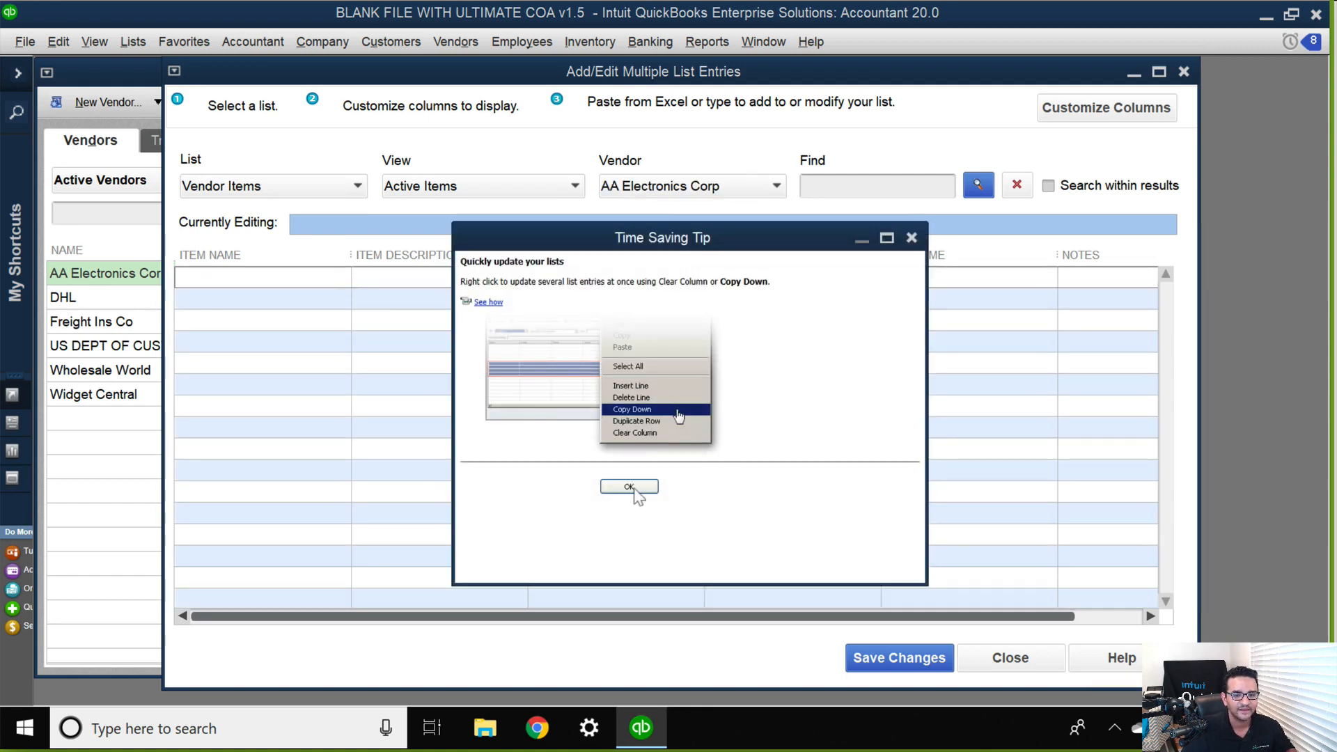
{"action": "left_click", "coordinate": [634, 487]}
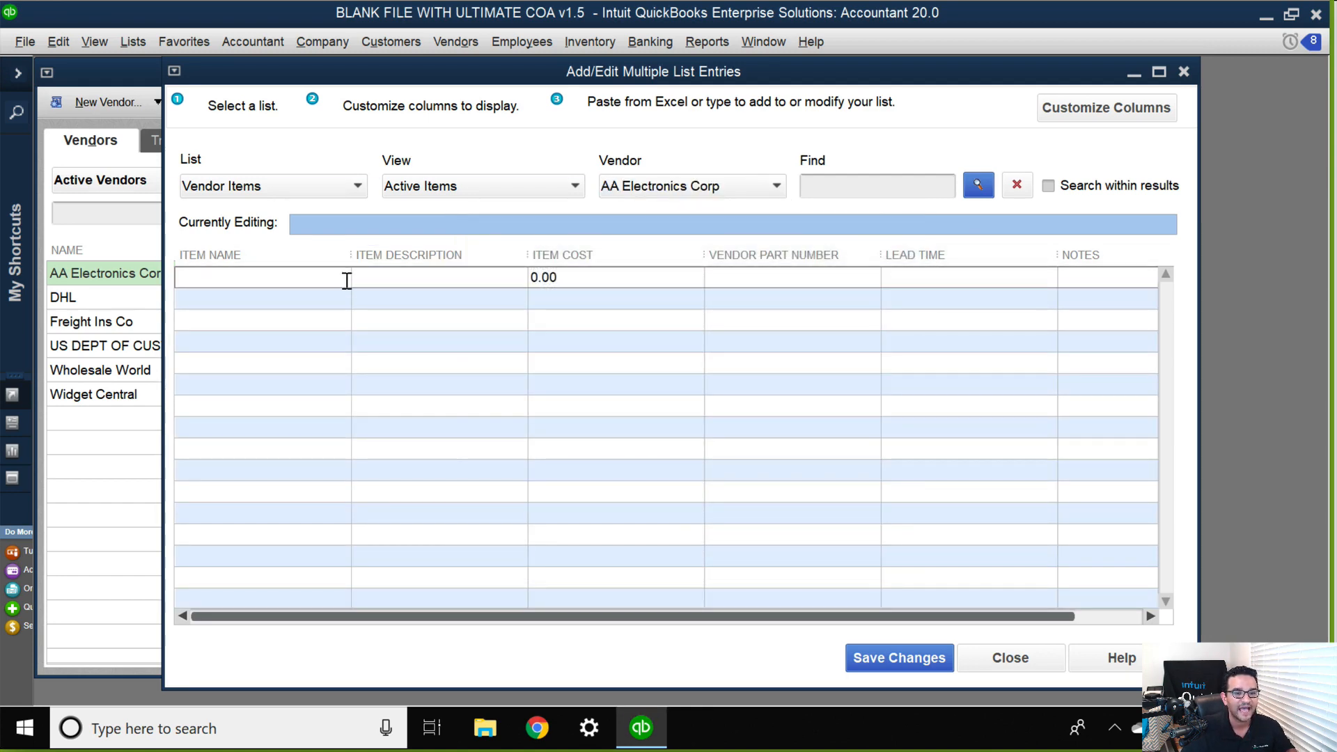
Enter Widget 1 and Widget 2 as the first two item names for AA Electronics Corp, correcting any misspelling.
{"action": "type", "text": "Widget 1"}
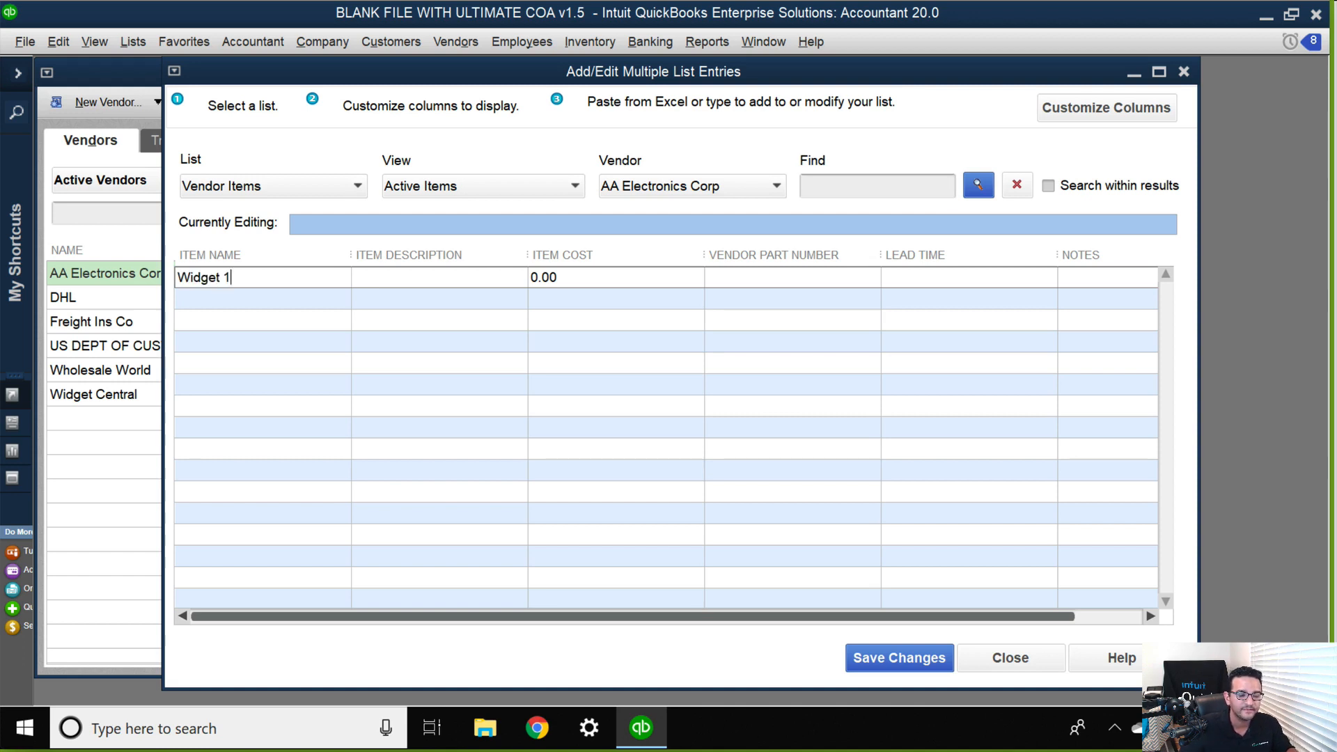
{"action": "left_click", "coordinate": [224, 300]}
{"action": "type", "text": "Wid"}
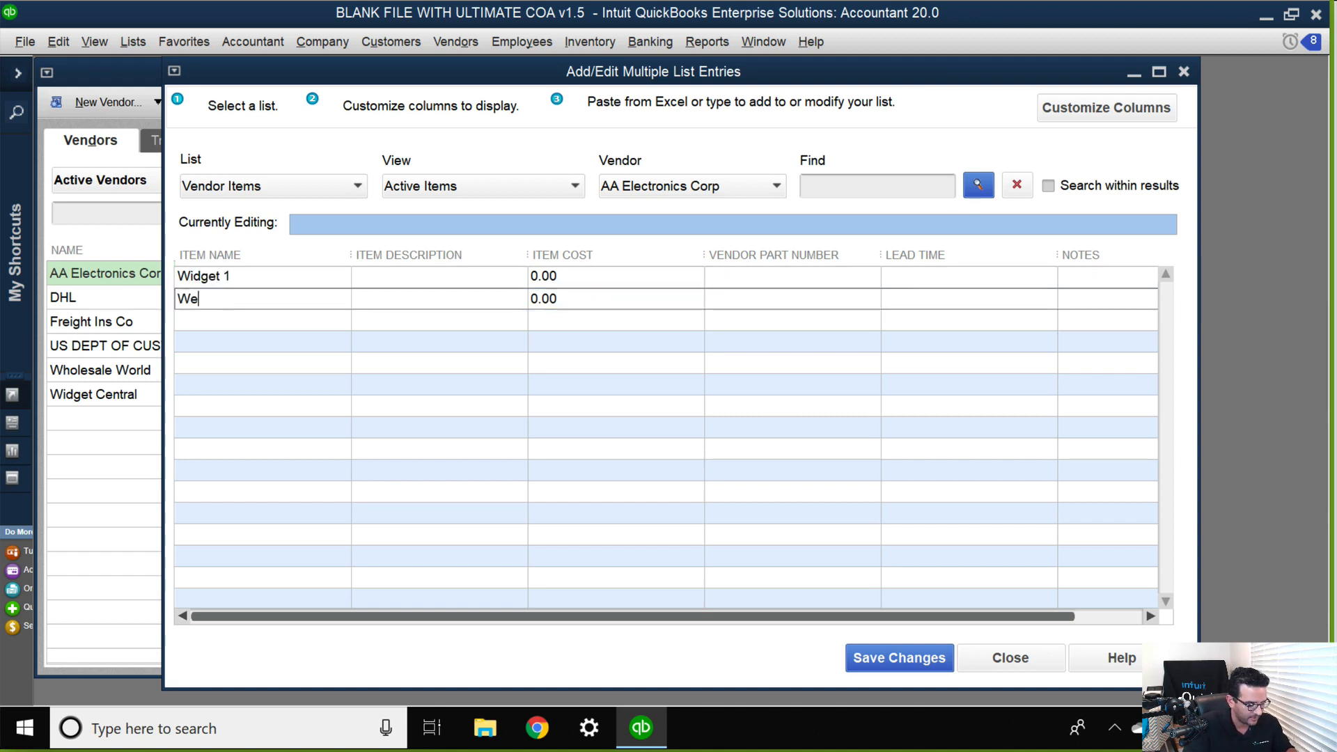
{"action": "key", "text": "BackSpace"}
{"action": "key", "text": "BackSpace"}
{"action": "type", "text": "idget 2"}
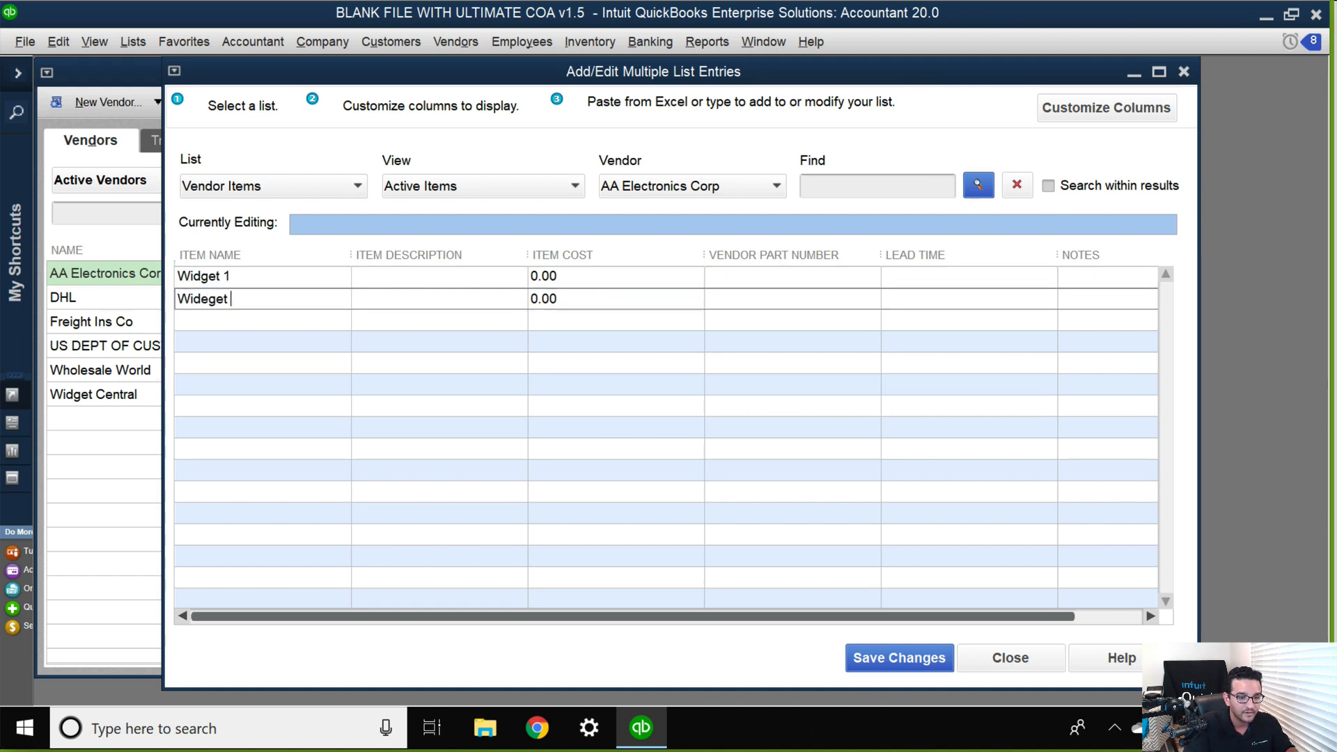
{"action": "key", "text": "BackSpace"}
{"action": "key", "text": "BackSpace"}
{"action": "key", "text": "BackSpace"}
{"action": "key", "text": "BackSpace"}
{"action": "key", "text": "Tab"}
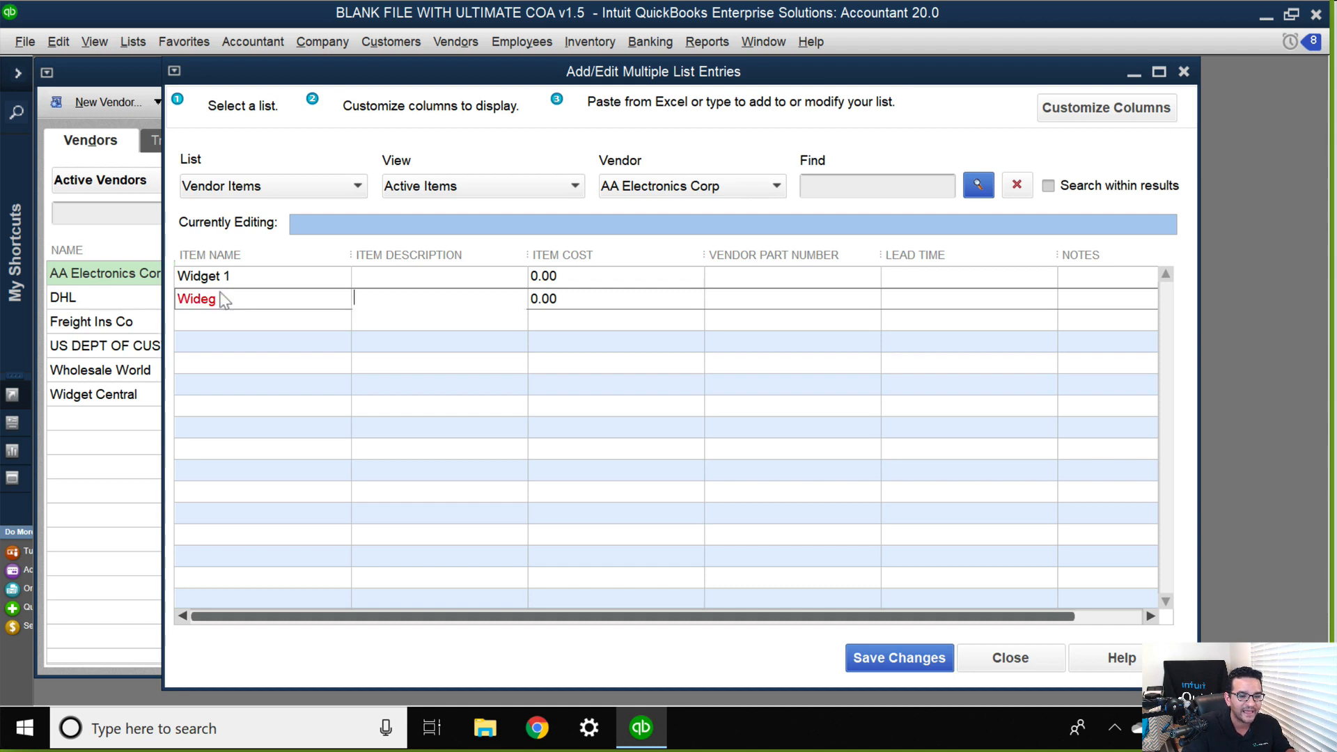
{"action": "left_click", "coordinate": [214, 295]}
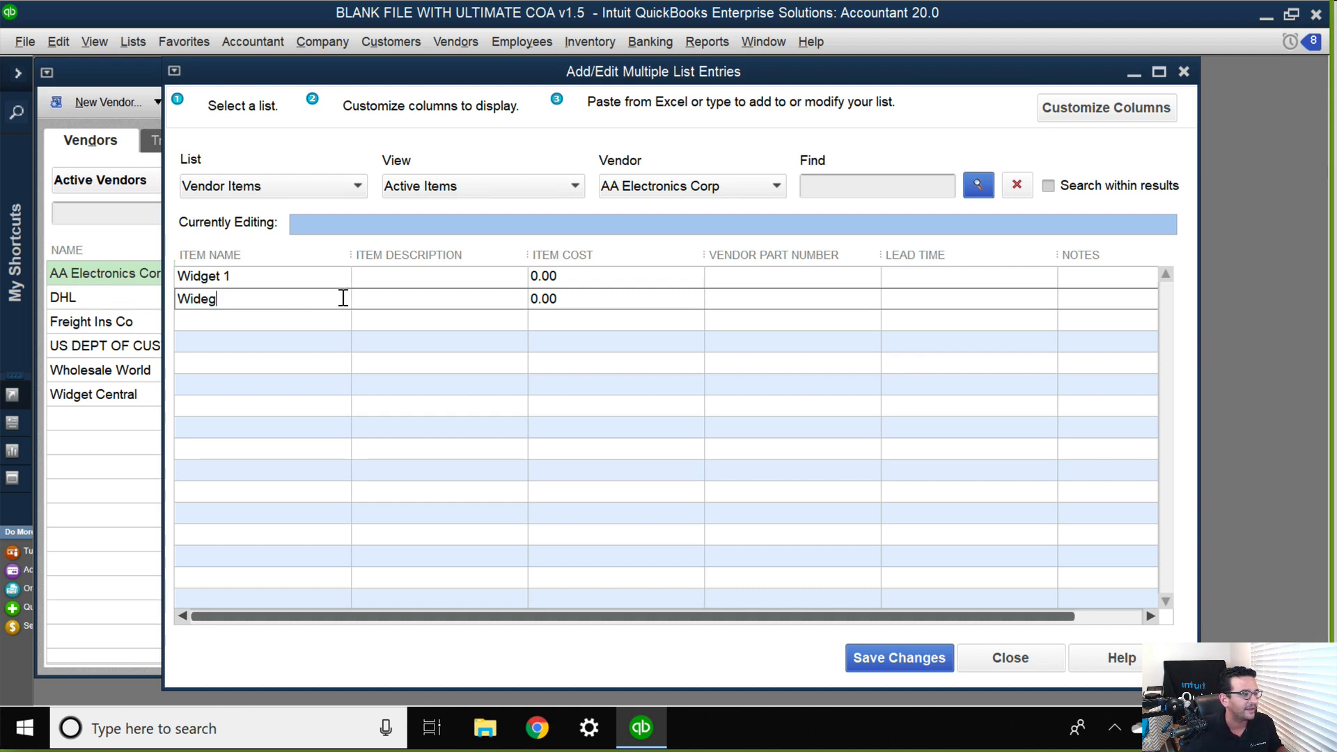
{"action": "left_click_drag", "start_coordinate": [344, 298], "coordinate": [58, 277]}
{"action": "type", "text": "Wid"}
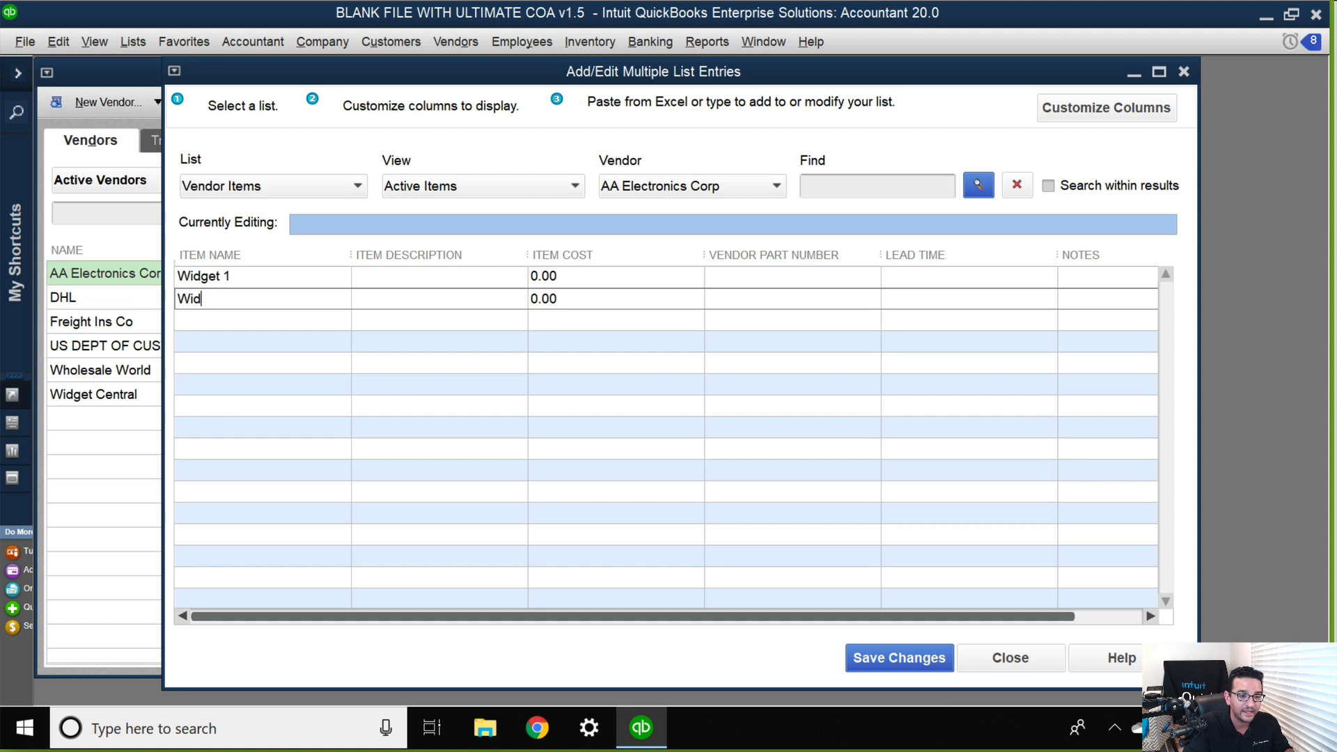
{"action": "type", "text": "get 2"}
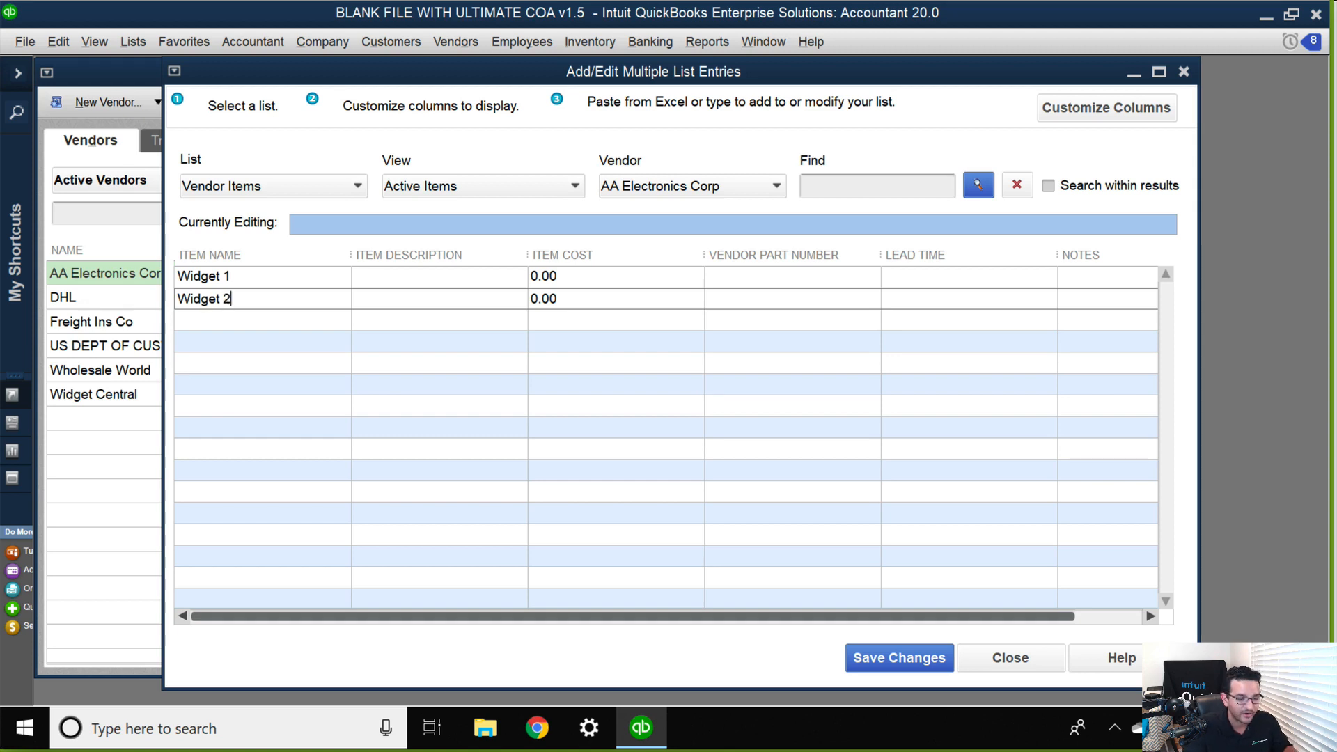
Add Widget 3 as the third item name in the vendor's item list.
{"action": "left_click", "coordinate": [222, 321]}
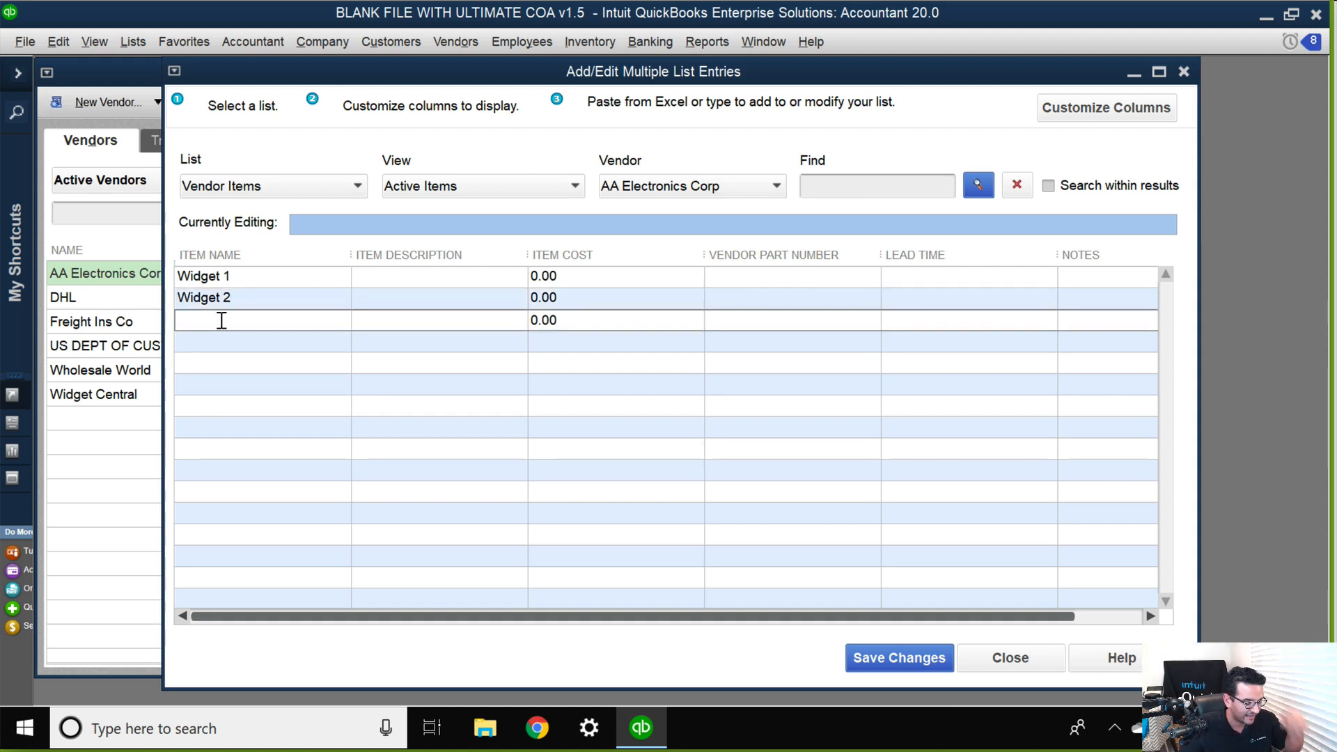
{"action": "type", "text": "Wed"}
{"action": "key", "text": "BackSpace"}
{"action": "key", "text": "BackSpace"}
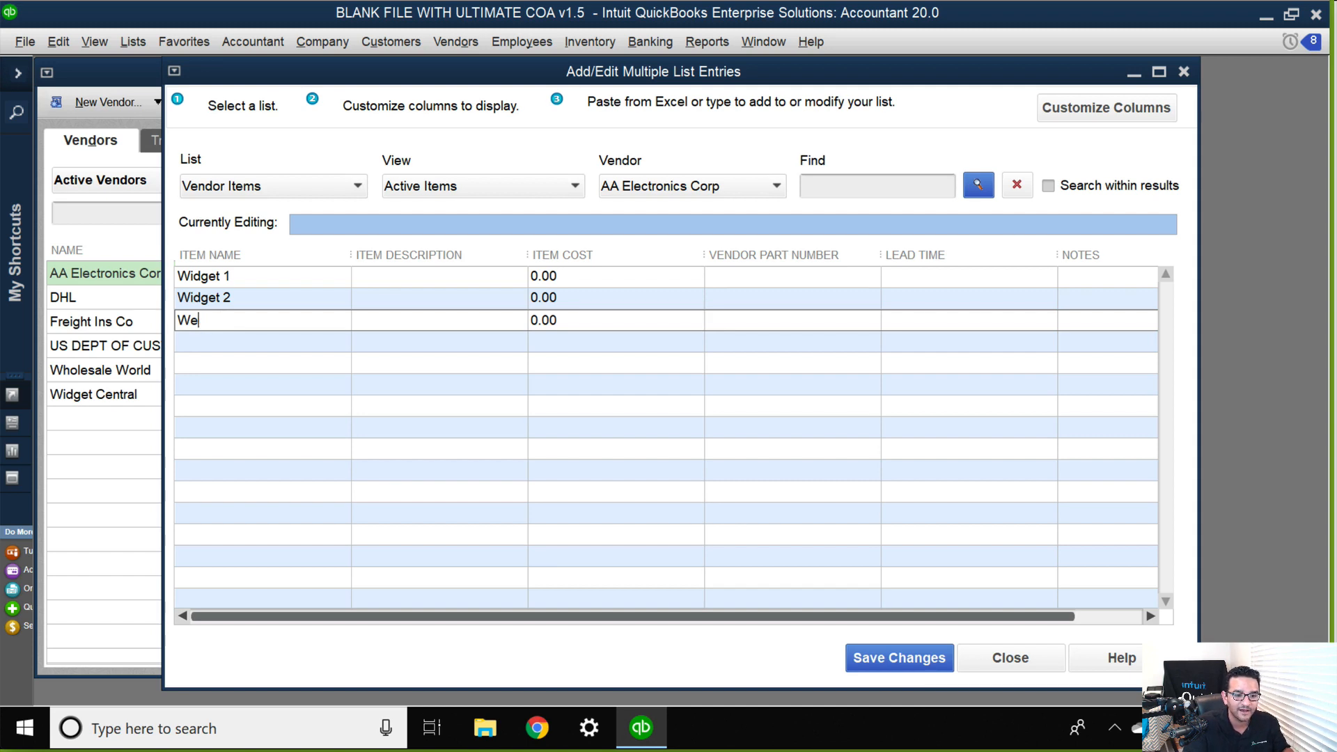
{"action": "type", "text": "idget"}
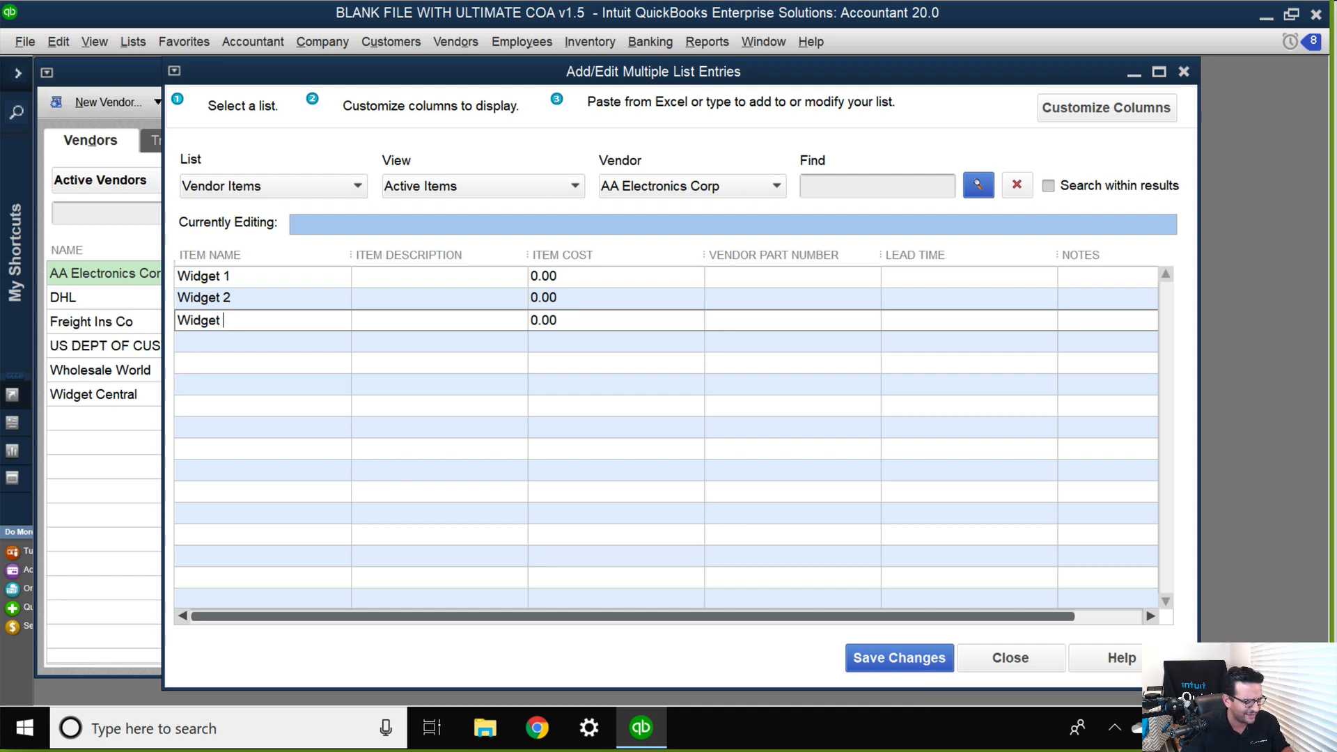
{"action": "type", "text": " 3"}
{"action": "key", "text": "Tab"}
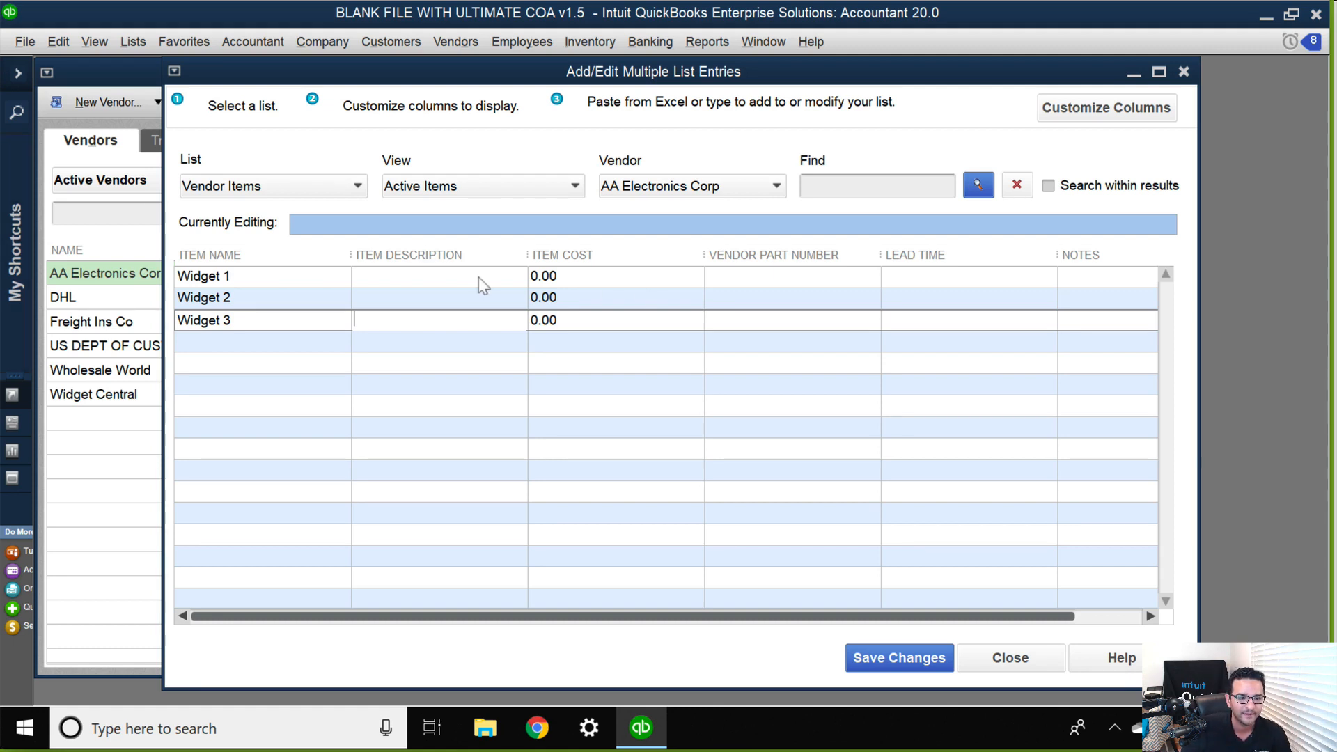
Set the item costs to 80 for Widget 1, 120 for Widget 2 and 10 for Widget 3.
{"action": "left_click", "coordinate": [566, 277]}
{"action": "double_click", "coordinate": [566, 277]}
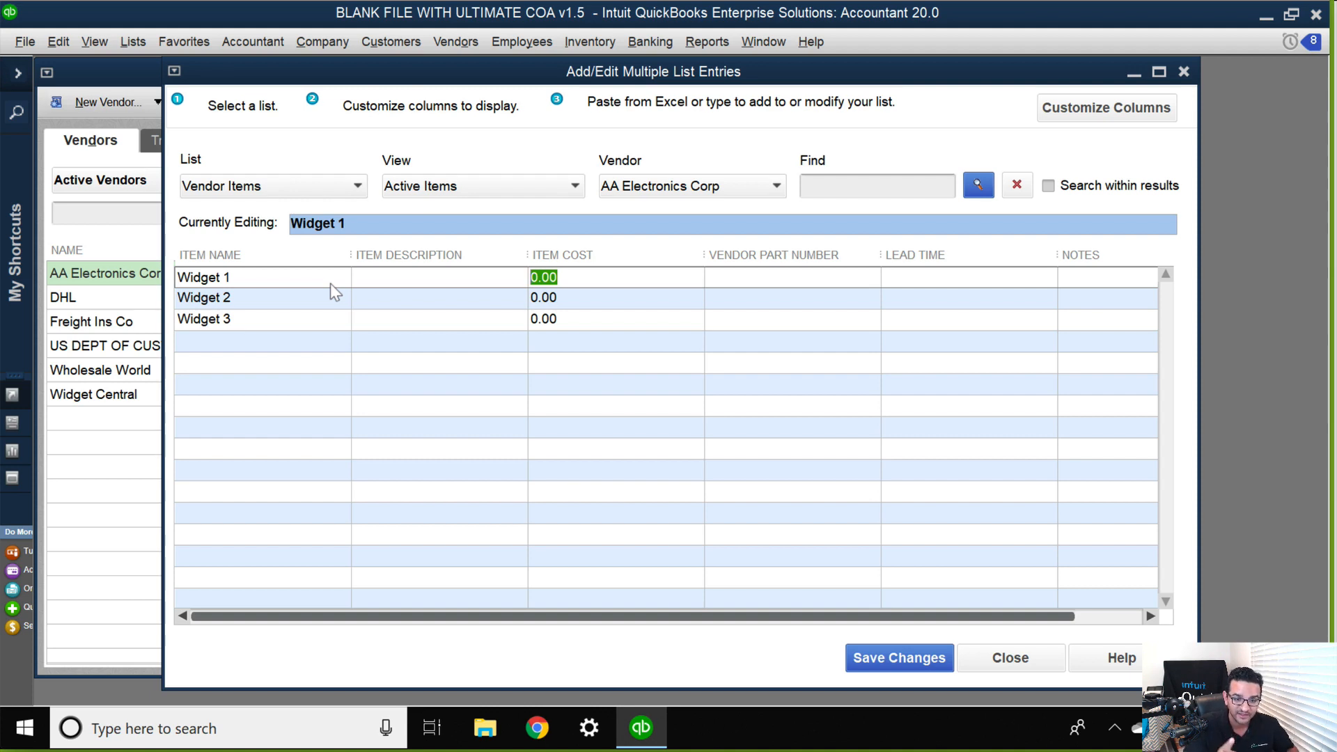
{"action": "type", "text": "80"}
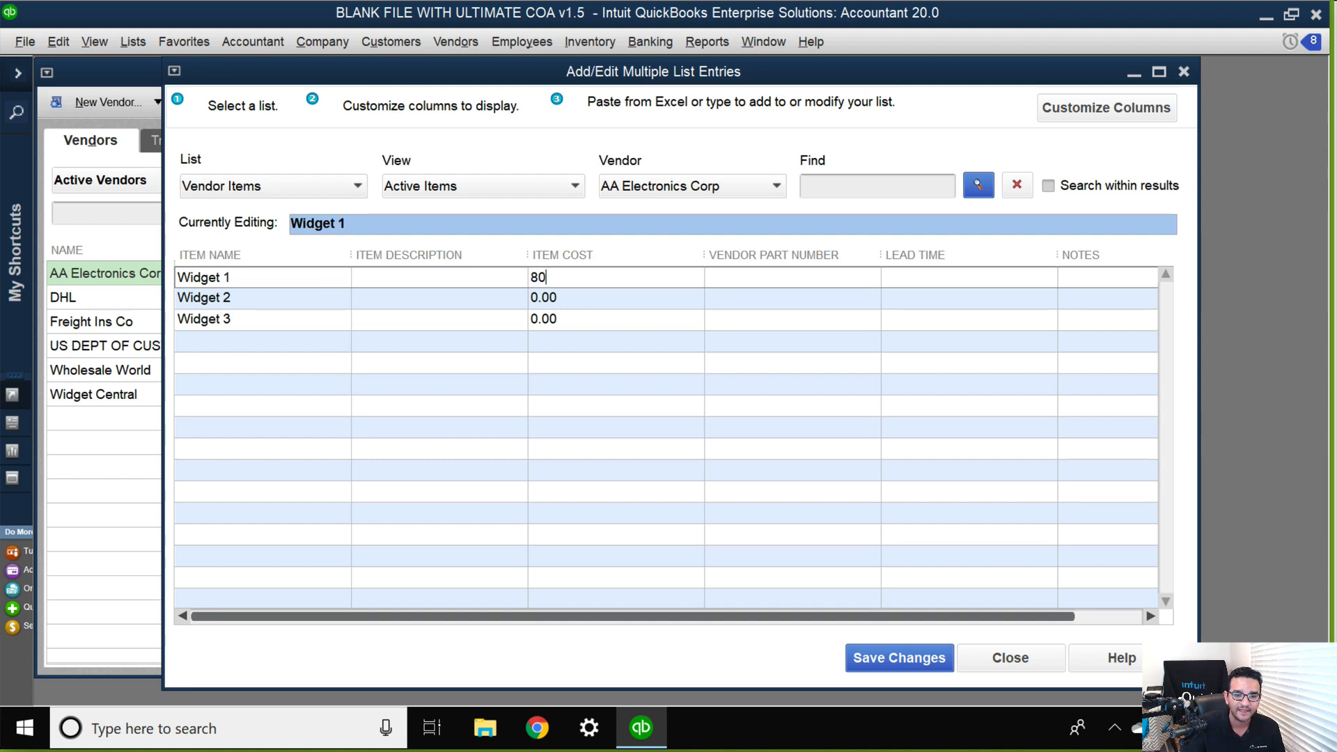
{"action": "key", "text": "Down"}
{"action": "type", "text": "120"}
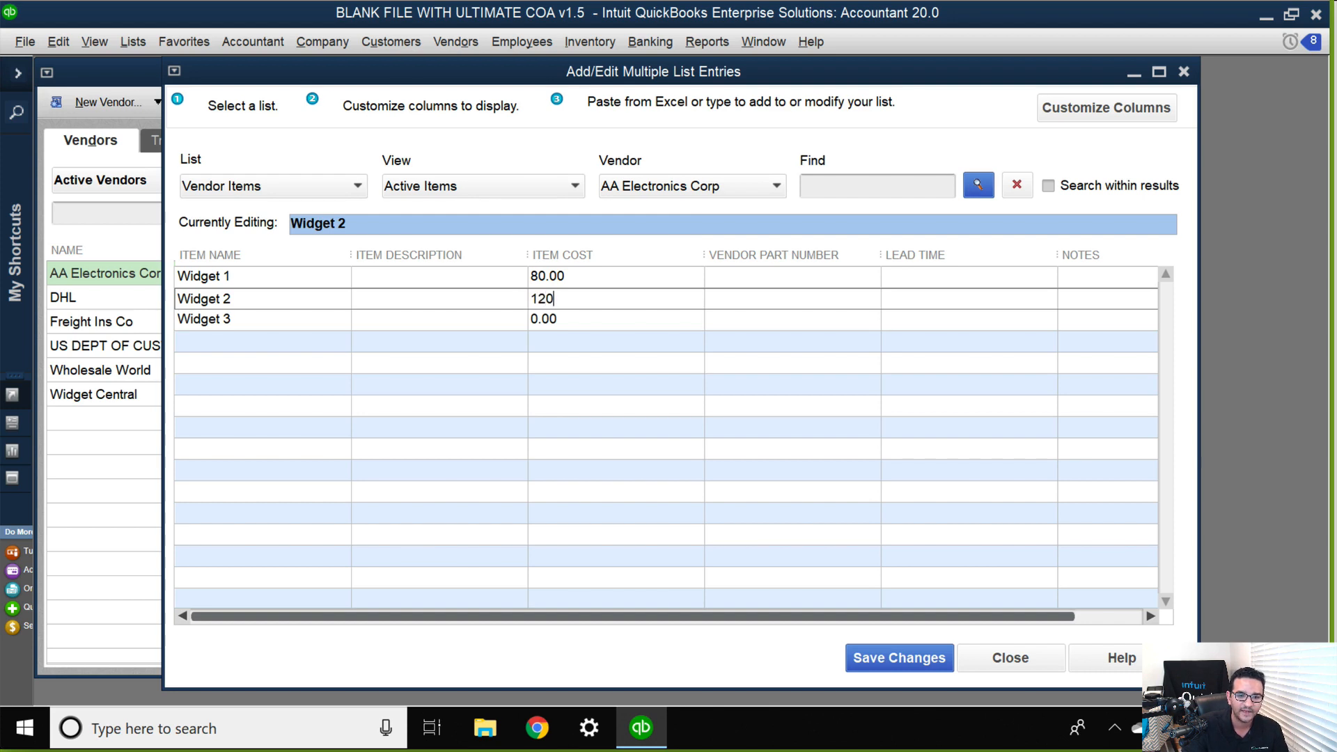
{"action": "key", "text": "Down"}
{"action": "type", "text": "10"}
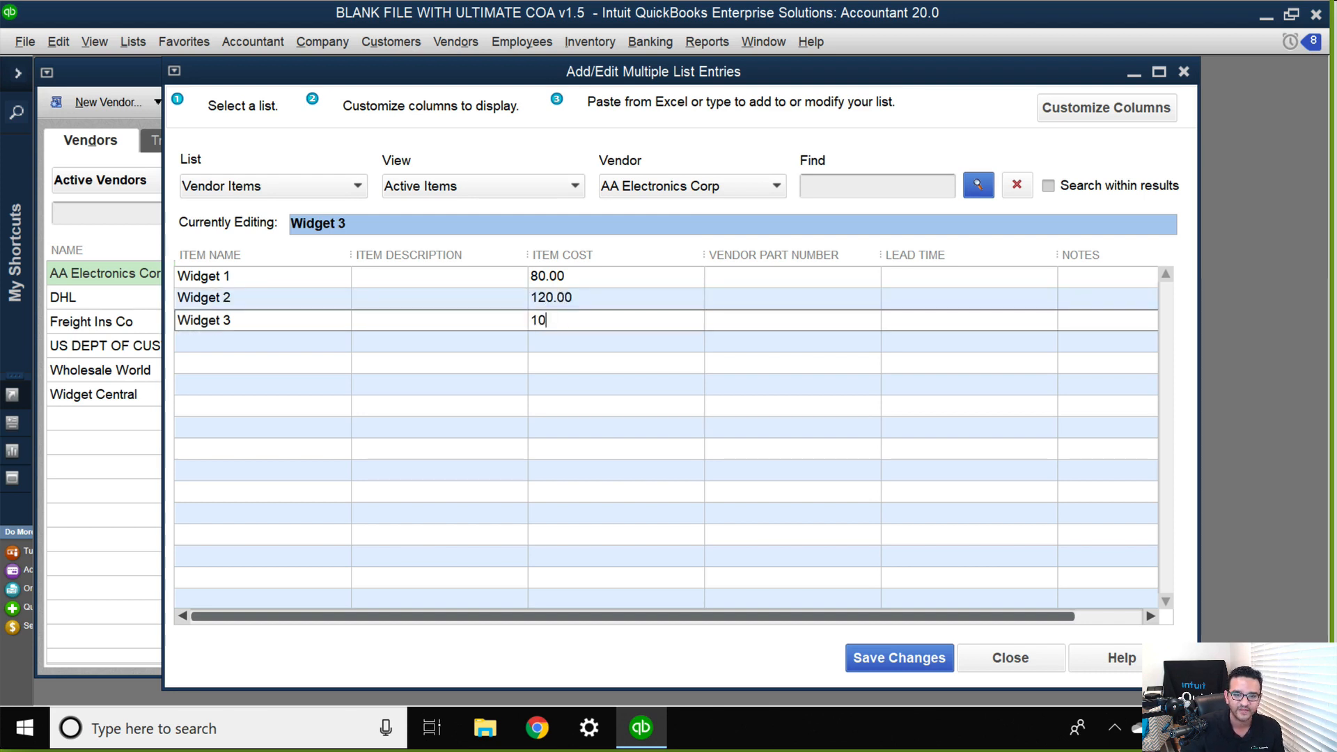
Enter the vendor part numbers AAW1, AAW2 and AAW3 for Widgets 1, 2 and 3.
{"action": "left_click", "coordinate": [800, 280]}
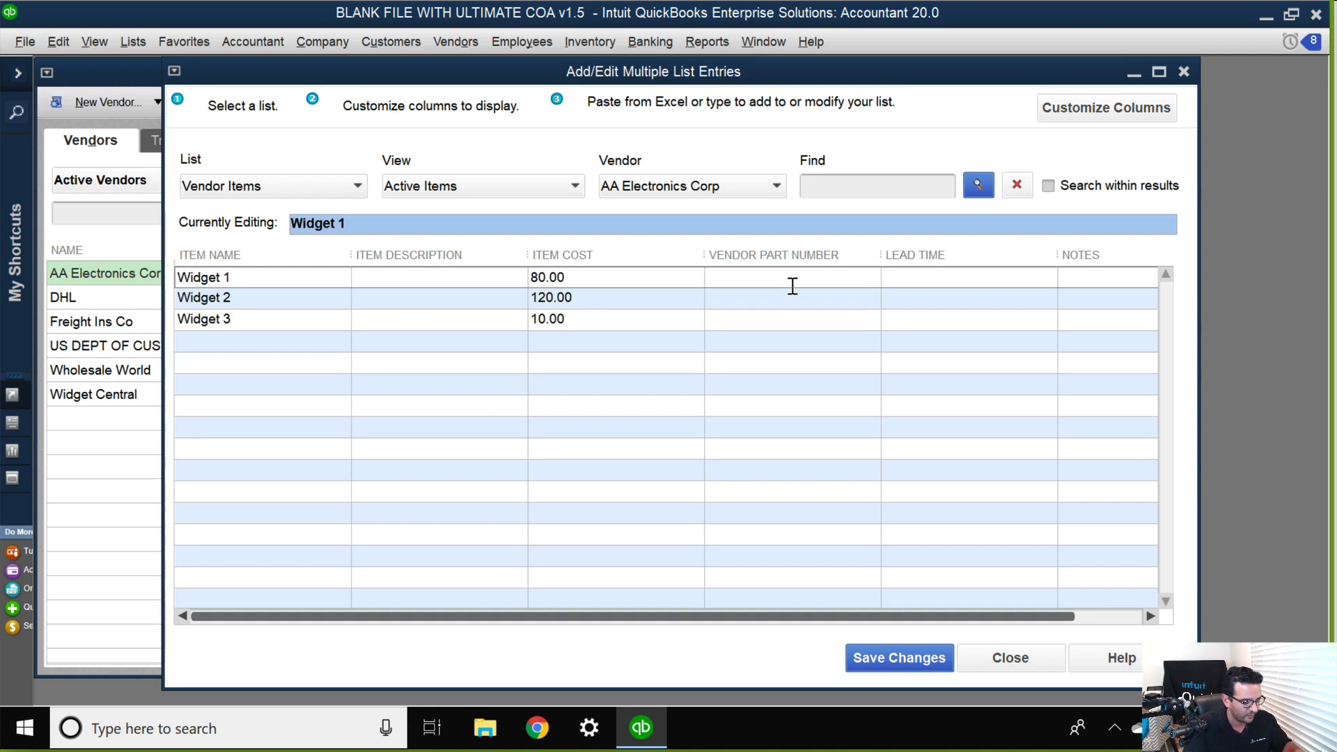
{"action": "type", "text": "AAW1"}
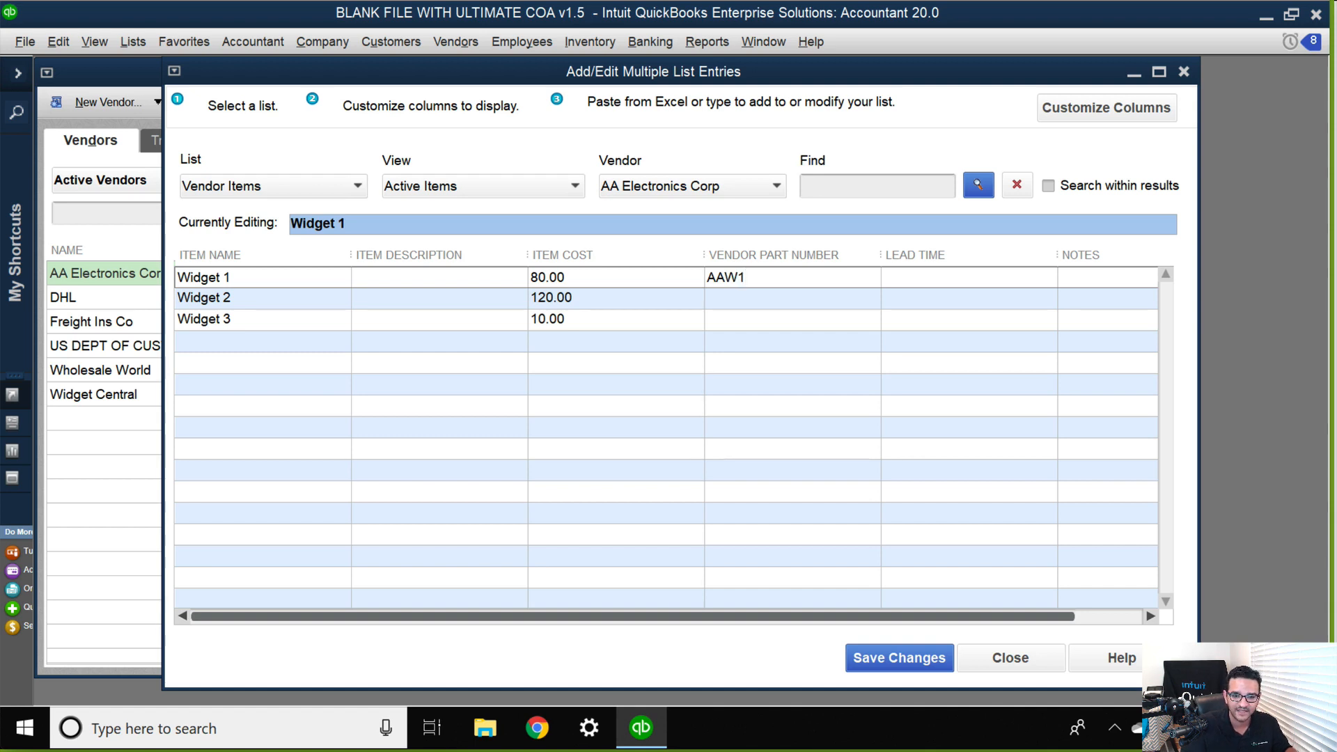
{"action": "key", "text": "Down"}
{"action": "type", "text": "AAW2"}
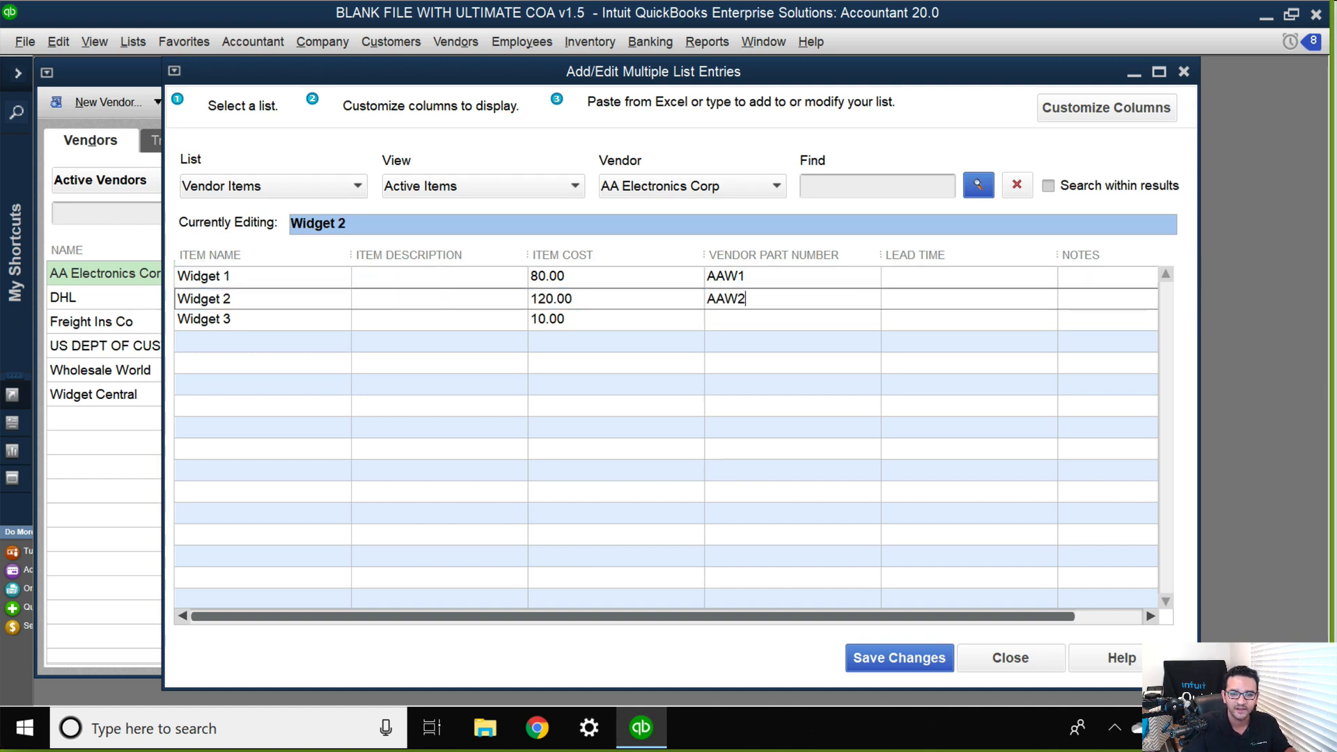
{"action": "key", "text": "Down"}
{"action": "type", "text": "AAW#"}
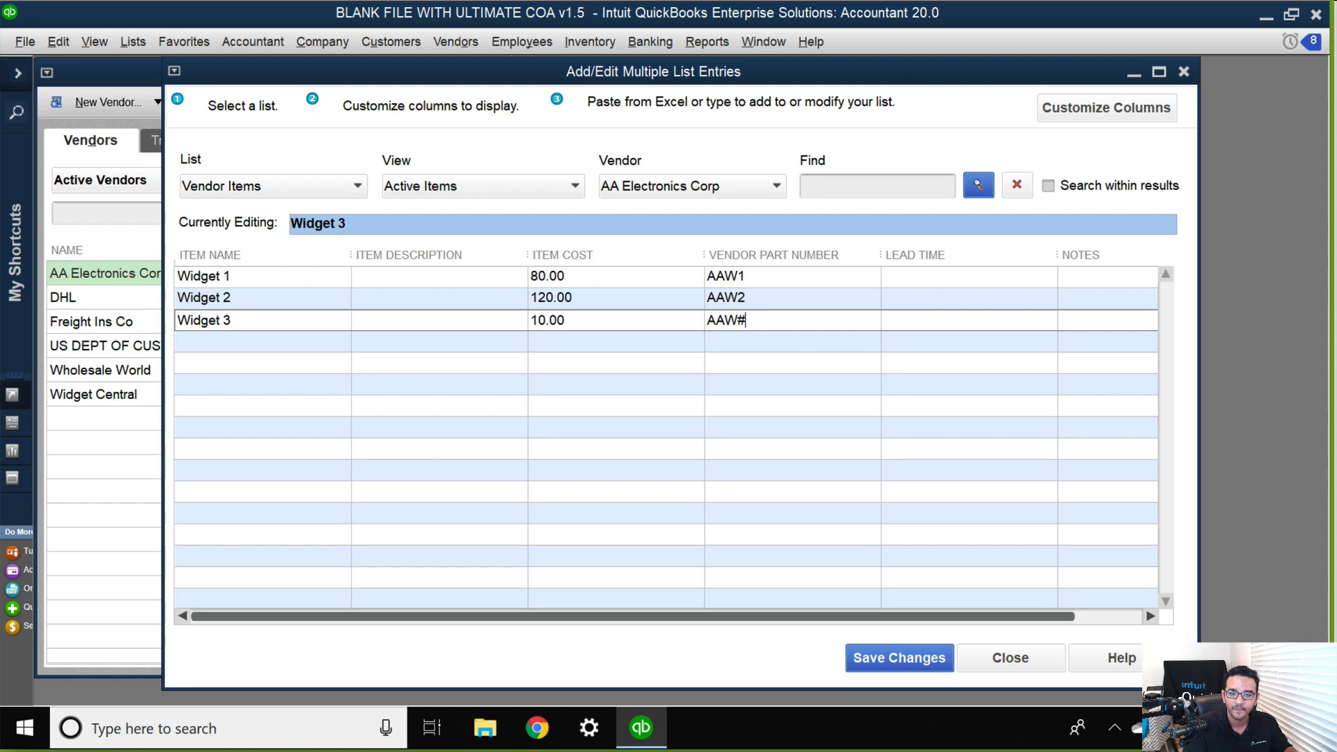
{"action": "key", "text": "BackSpace"}
{"action": "type", "text": "3"}
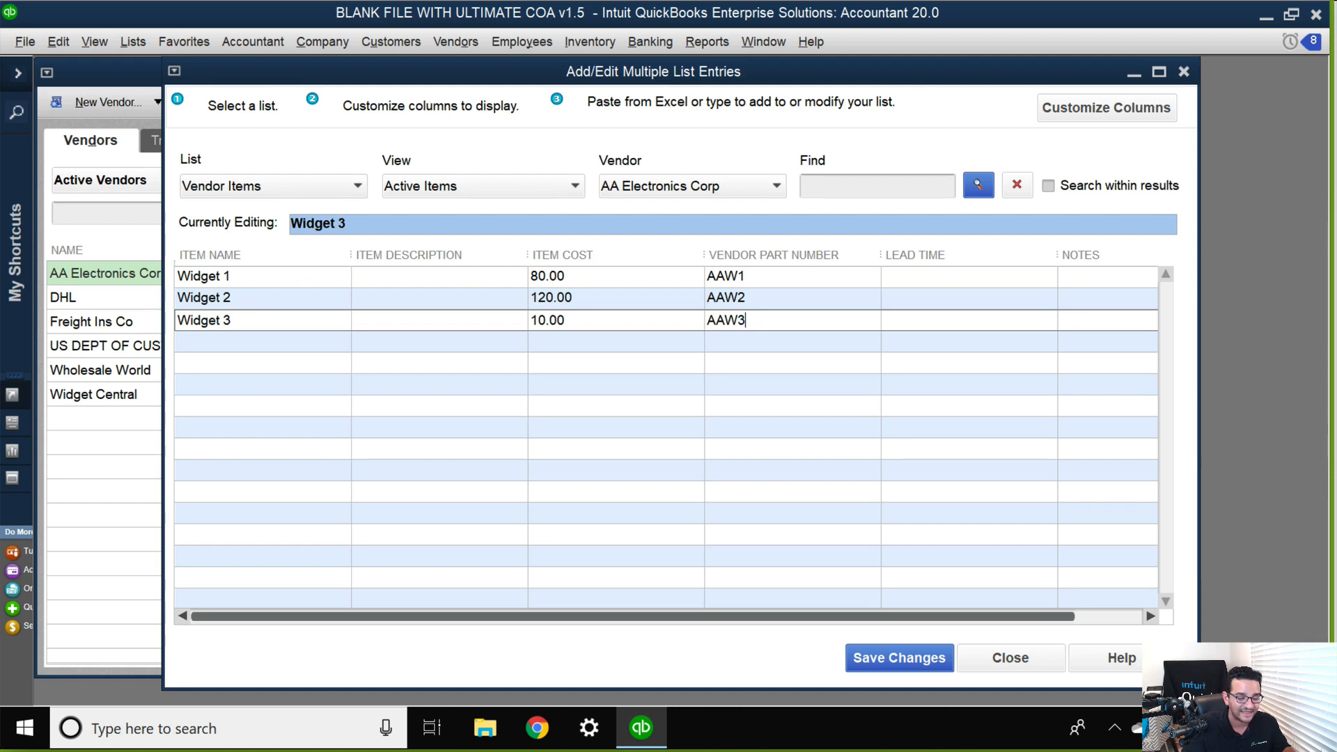
{"action": "key", "text": "Tab"}
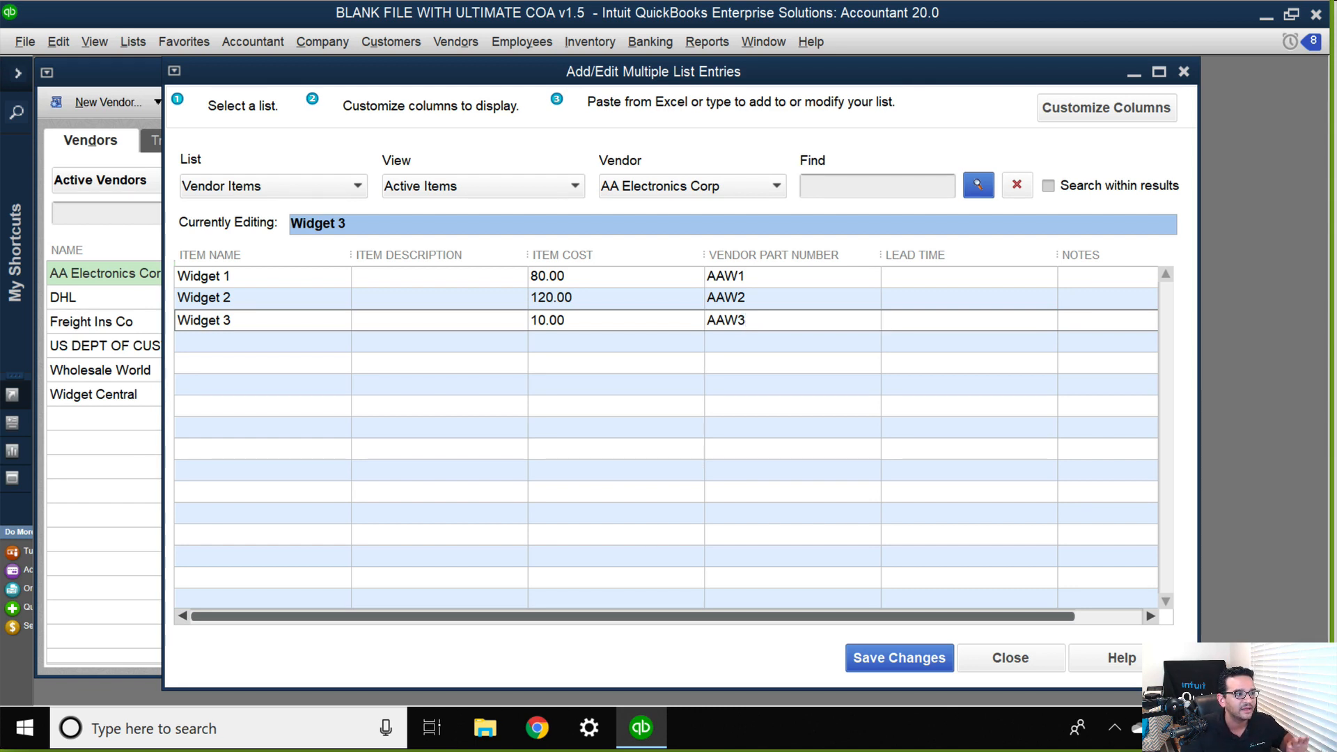
Set the lead time to 14 for Widget 1, Widget 2 and Widget 3.
{"action": "left_click", "coordinate": [937, 276]}
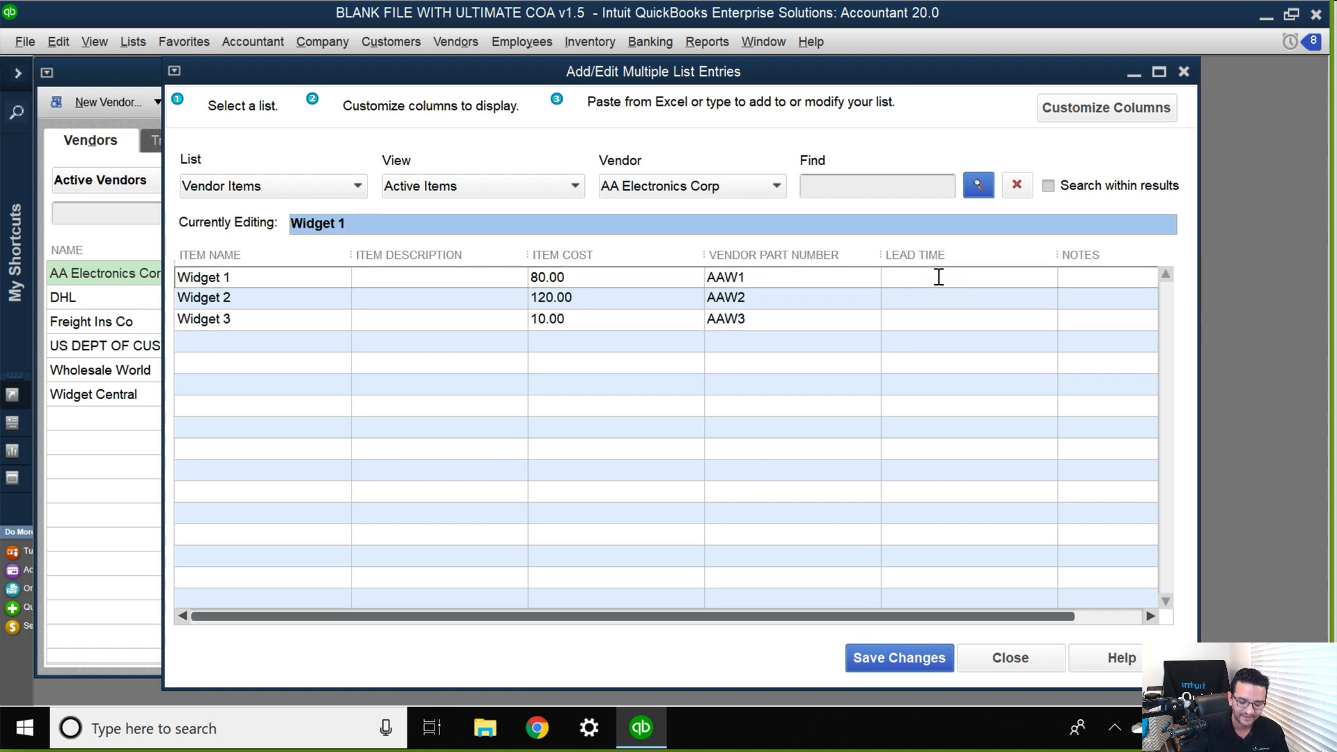
{"action": "type", "text": "14"}
{"action": "key", "text": "Down"}
{"action": "type", "text": "14"}
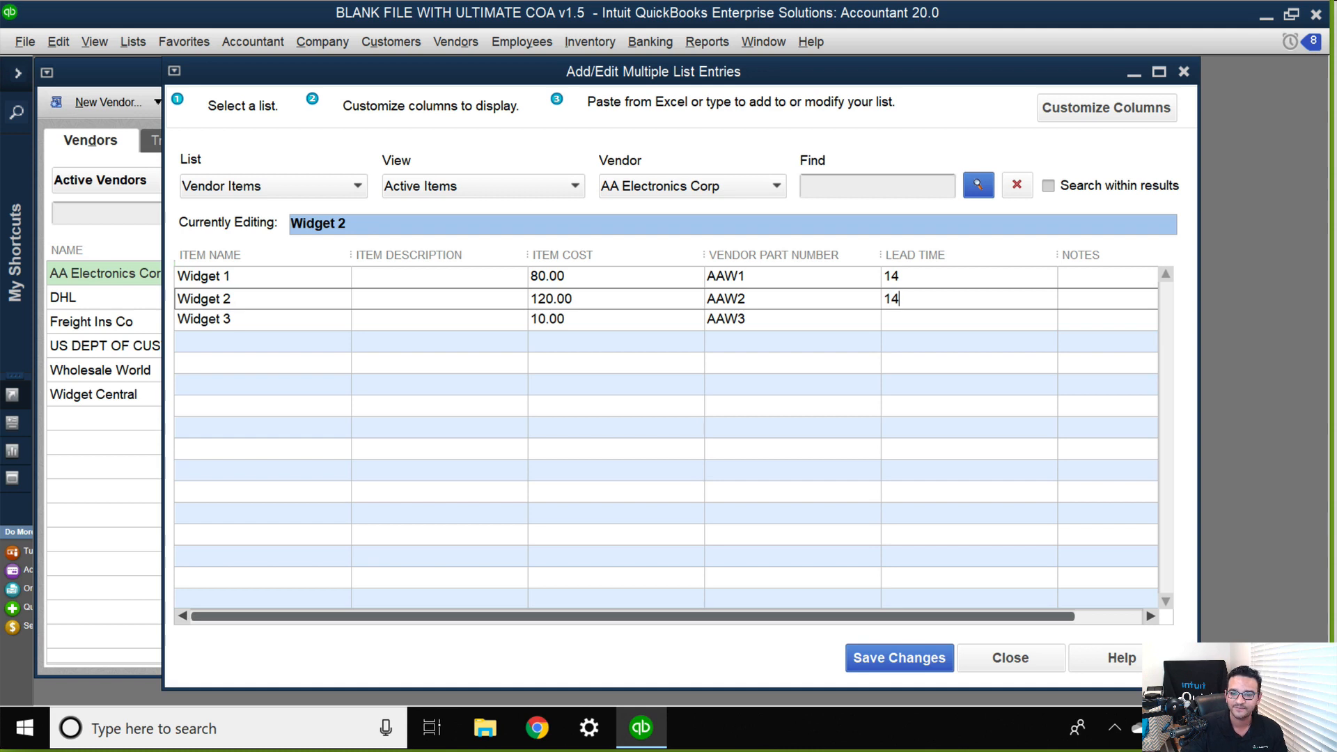
{"action": "key", "text": "Down"}
{"action": "type", "text": "14"}
{"action": "key", "text": "Down"}
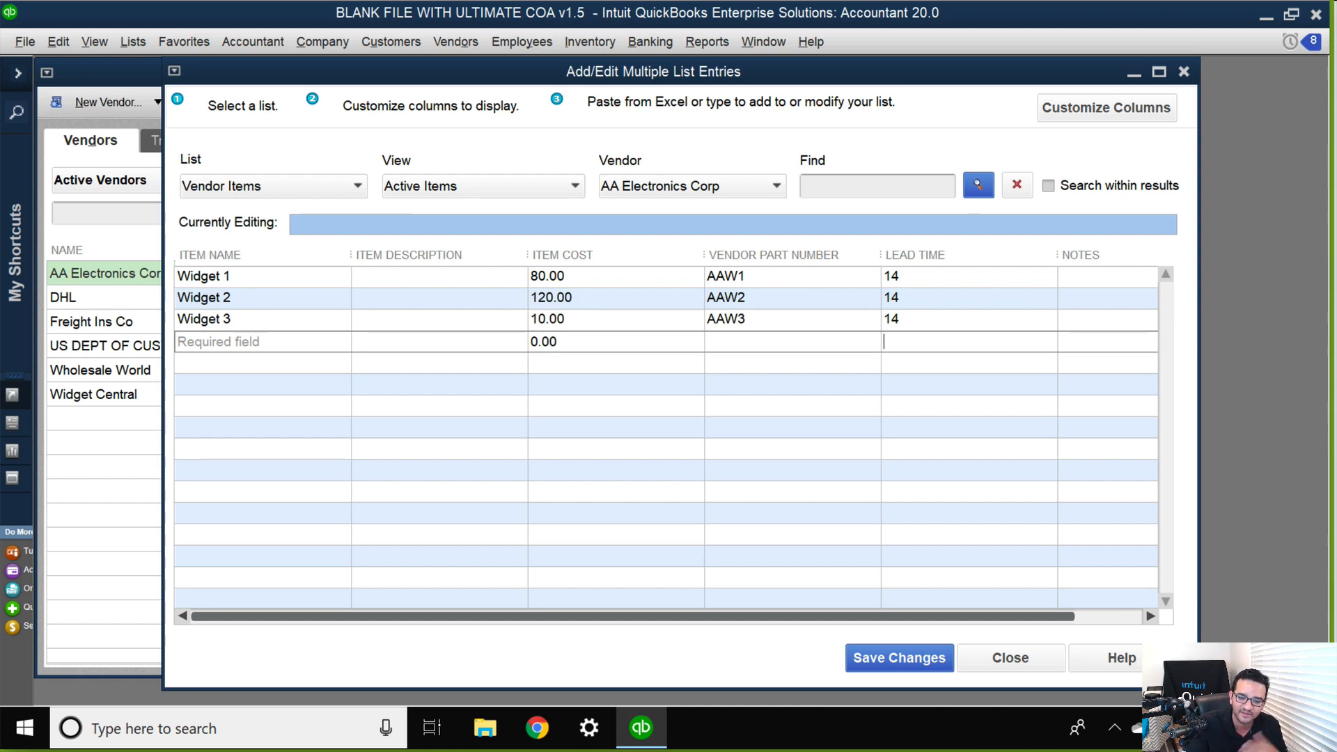
{"action": "left_click", "coordinate": [557, 341]}
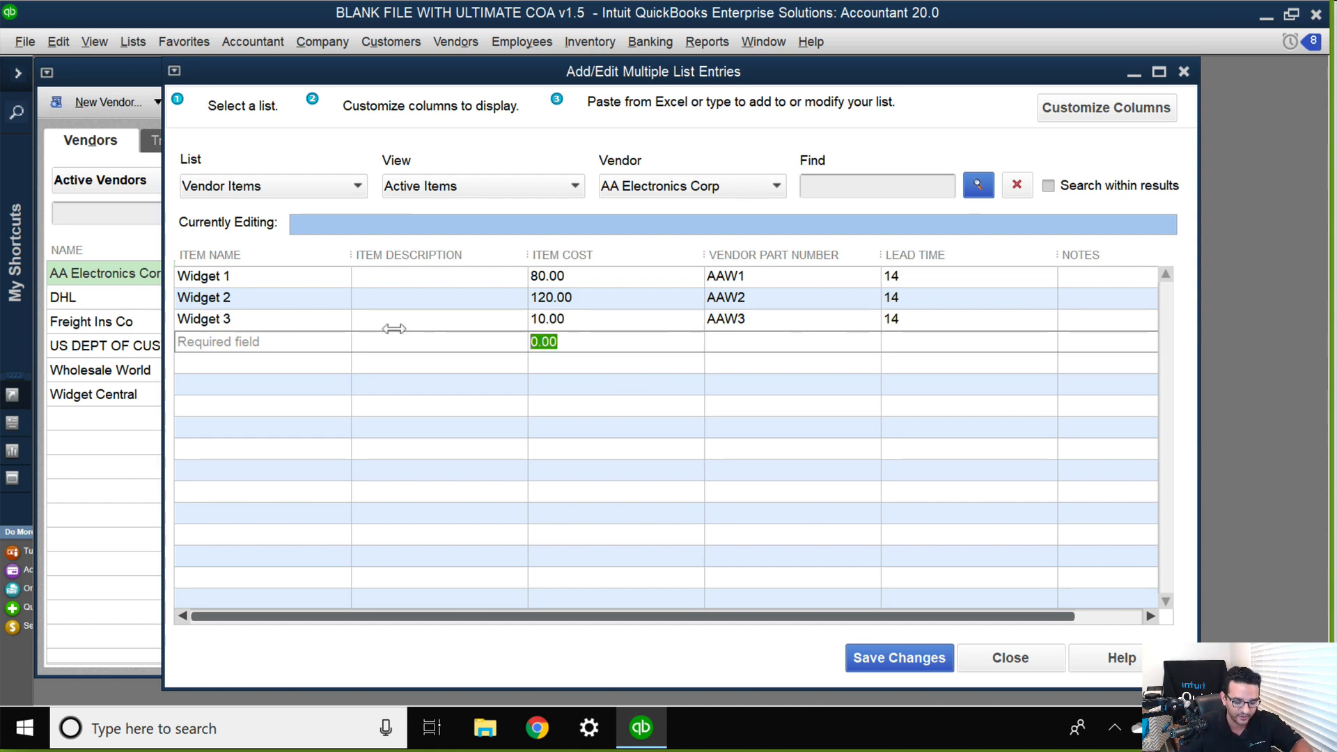
Copy Widget 1's vendor part number AAW1 into the item descriptions of Widget 1, Widget 2 and Widget 3.
{"action": "key", "text": "BackSpace"}
{"action": "left_click", "coordinate": [917, 277]}
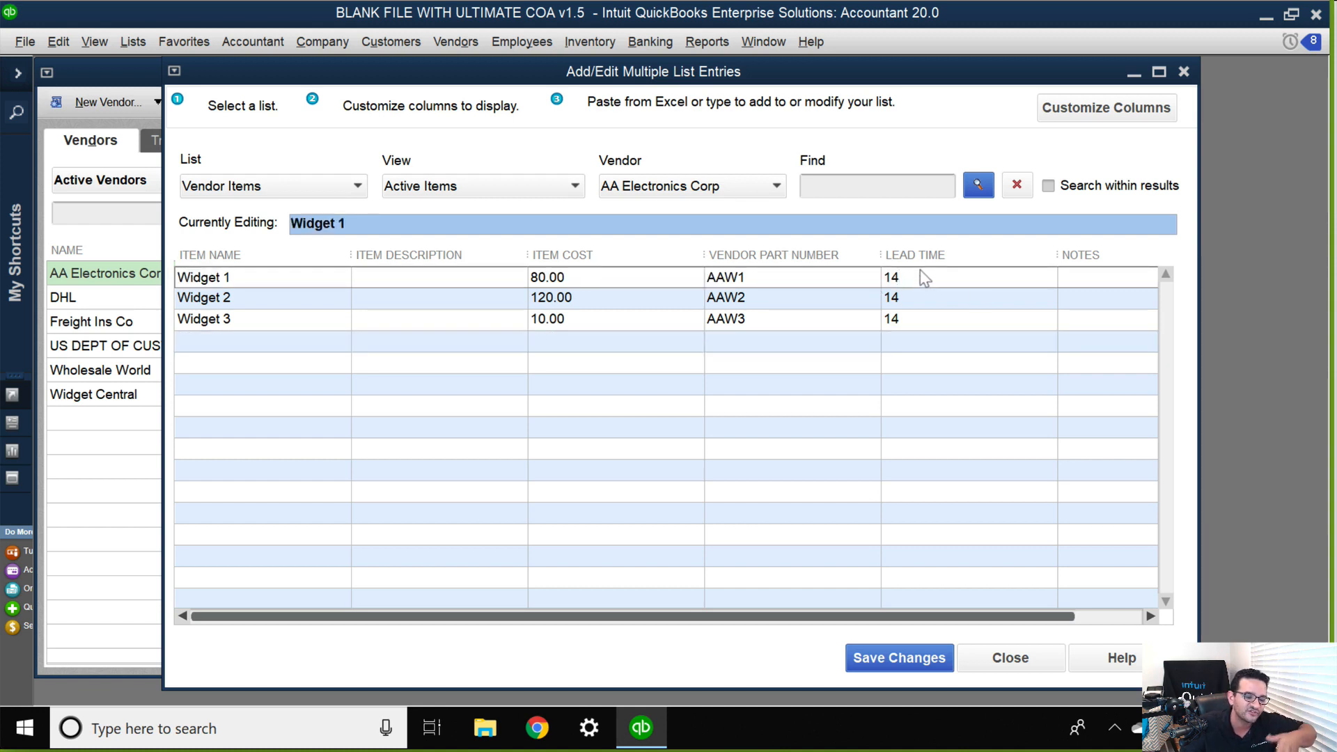
{"action": "left_click", "coordinate": [919, 318]}
{"action": "left_click", "coordinate": [762, 274]}
{"action": "key", "text": "ctrl+c"}
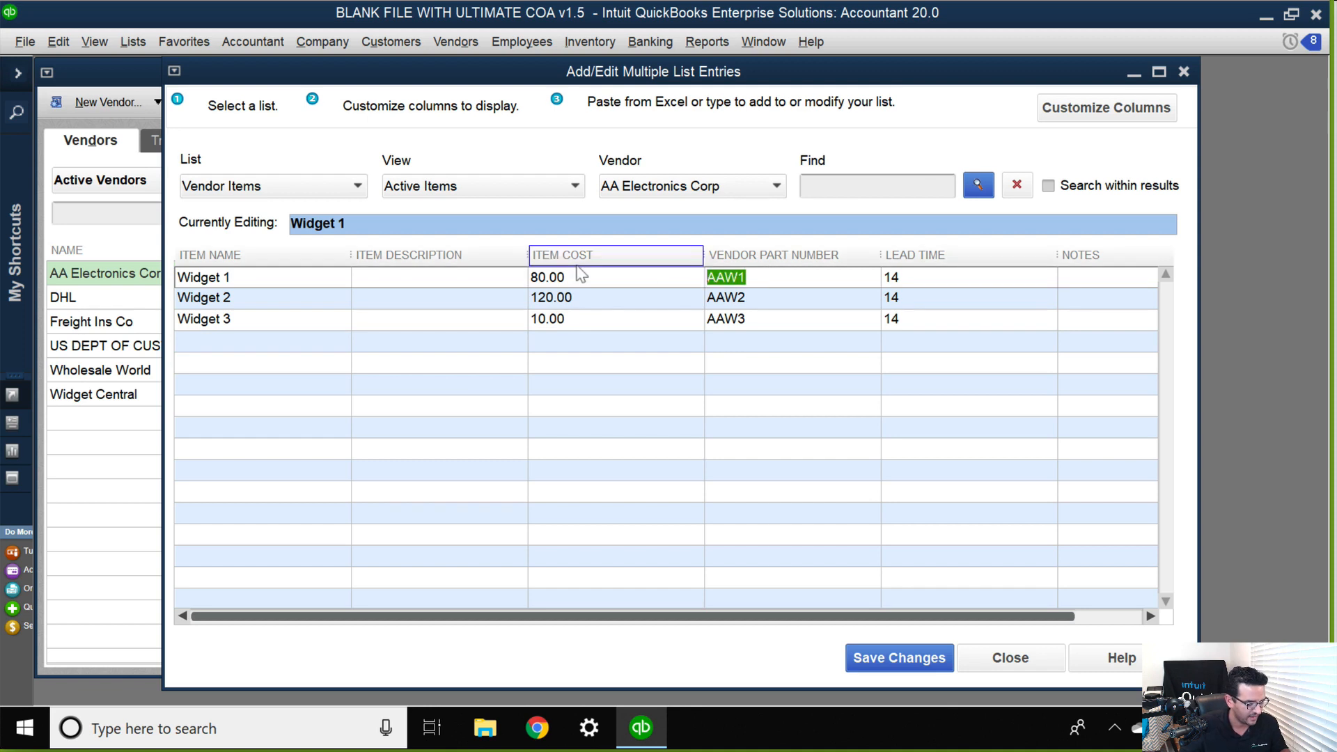
{"action": "left_click", "coordinate": [393, 276]}
{"action": "key", "text": "ctrl+v"}
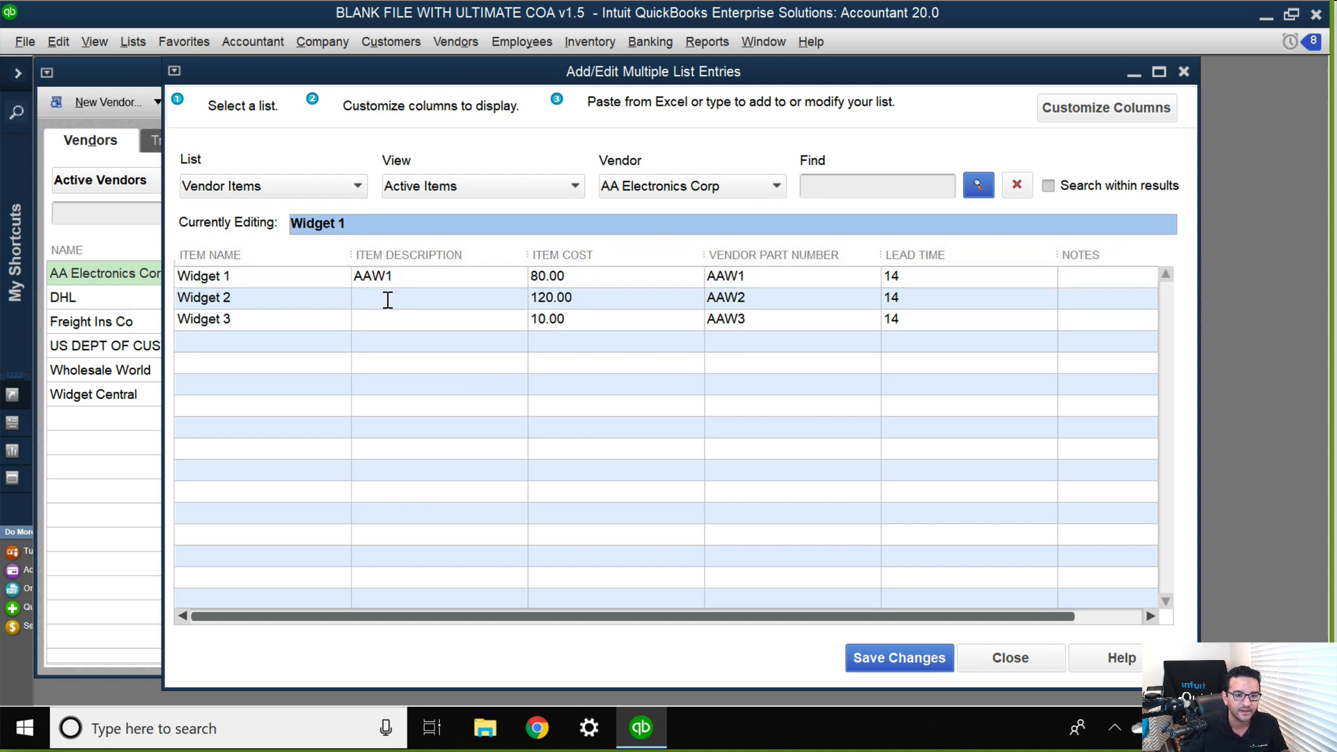
{"action": "left_click", "coordinate": [387, 298]}
{"action": "key", "text": "ctrl+v"}
{"action": "left_click", "coordinate": [381, 322]}
{"action": "key", "text": "ctrl+v"}
{"action": "left_click", "coordinate": [669, 344]}
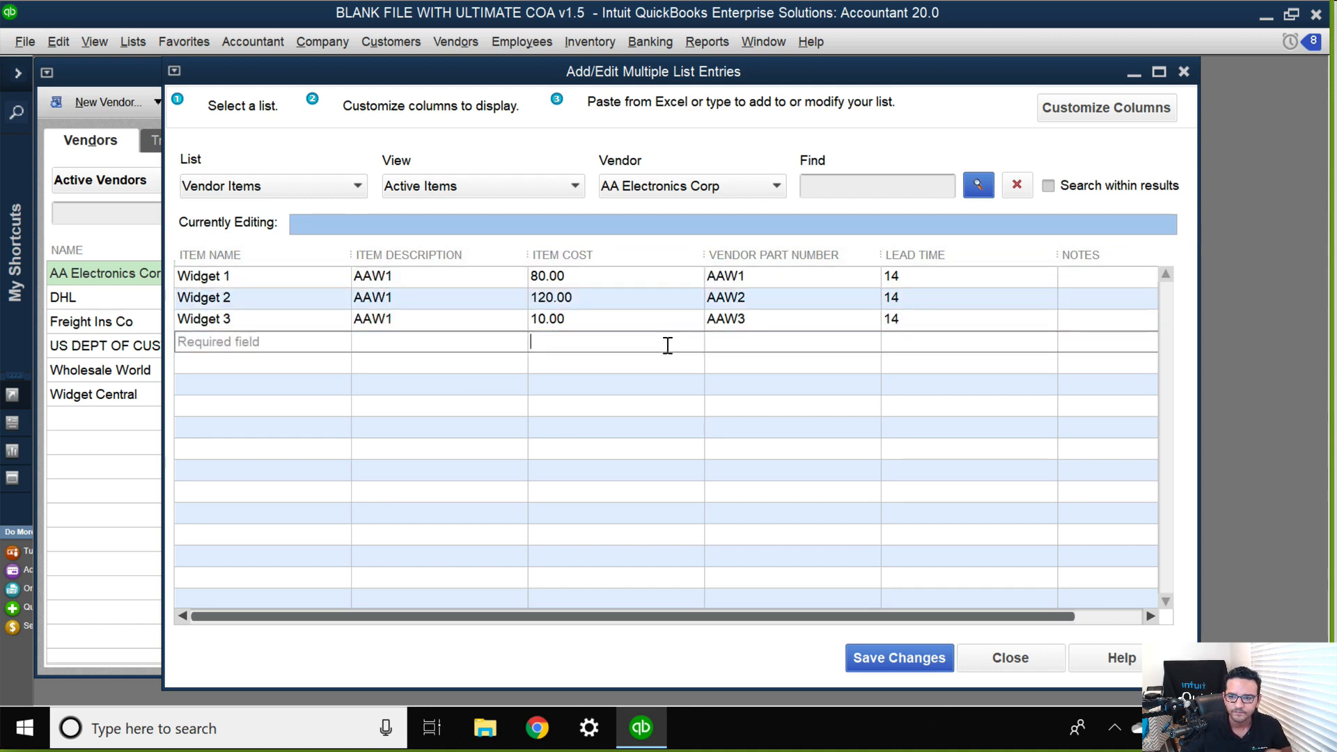
Check the chosen columns of the vendor item list and enter the note "comes in 12 packs" for Widget 1.
{"action": "left_click", "coordinate": [1097, 113]}
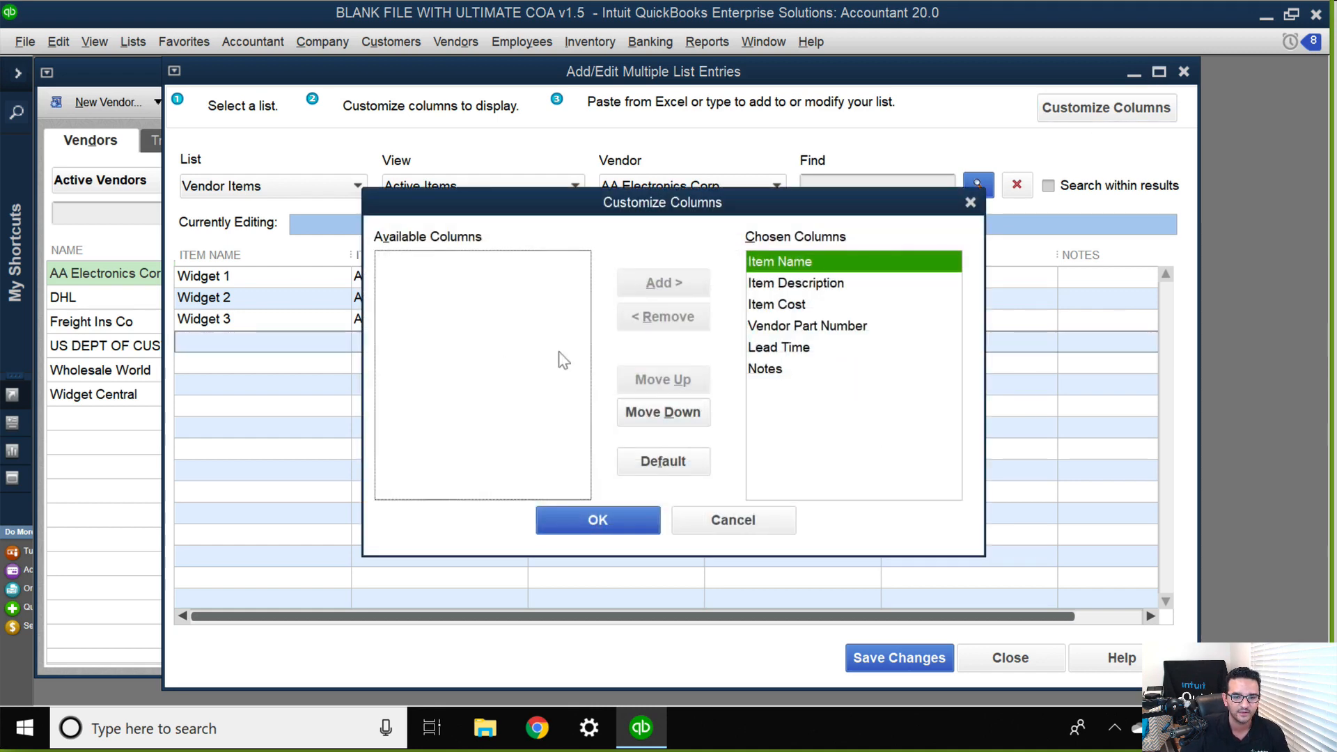
{"action": "left_click", "coordinate": [546, 531]}
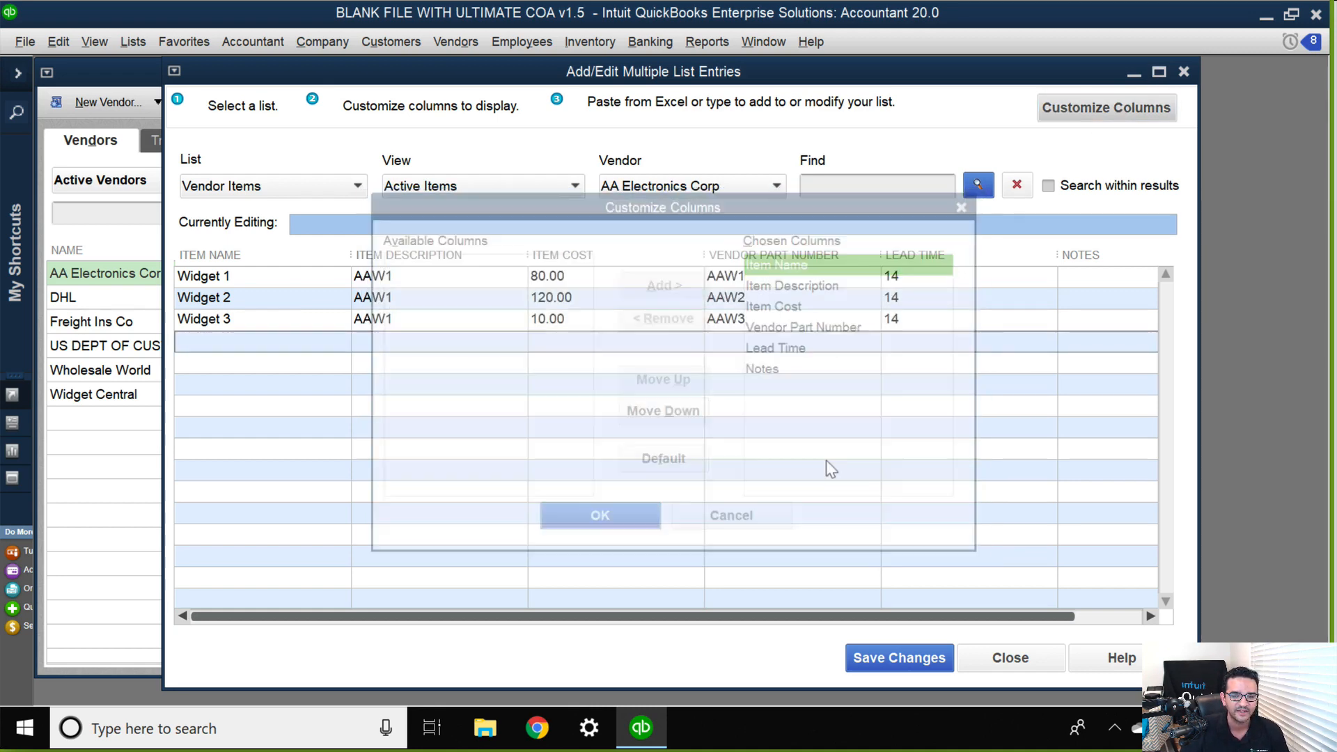
{"action": "left_click", "coordinate": [1114, 282]}
{"action": "left_click", "coordinate": [996, 299]}
{"action": "left_click", "coordinate": [994, 320]}
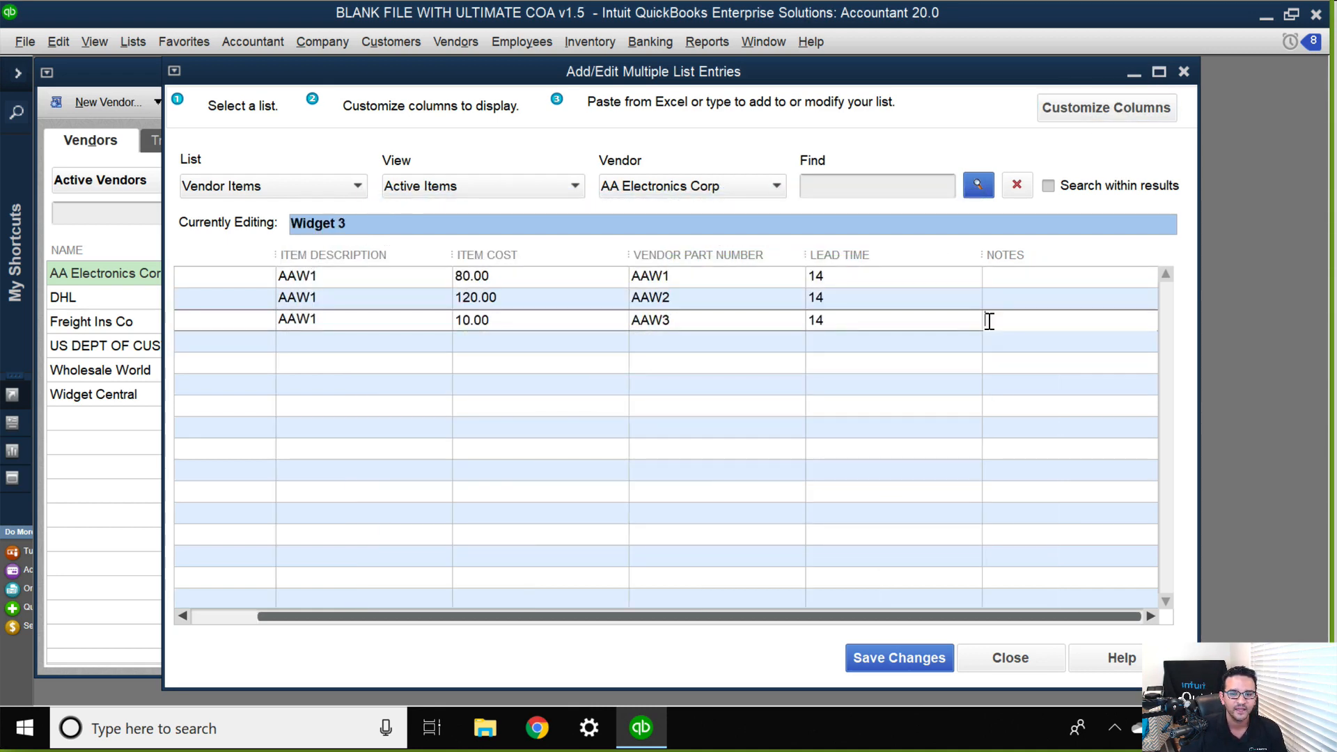
{"action": "left_click_drag", "start_coordinate": [606, 622], "coordinate": [538, 621]}
{"action": "left_click", "coordinate": [1085, 279]}
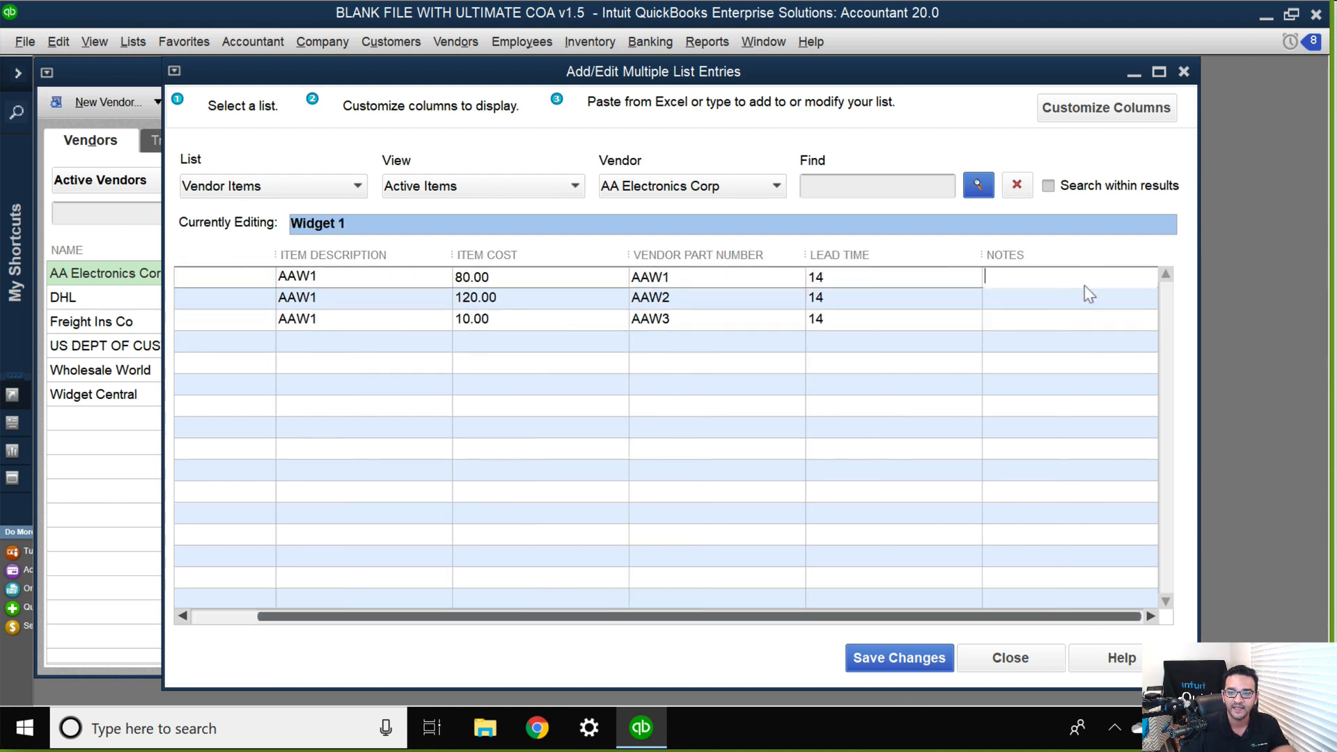
{"action": "type", "text": "comes in "}
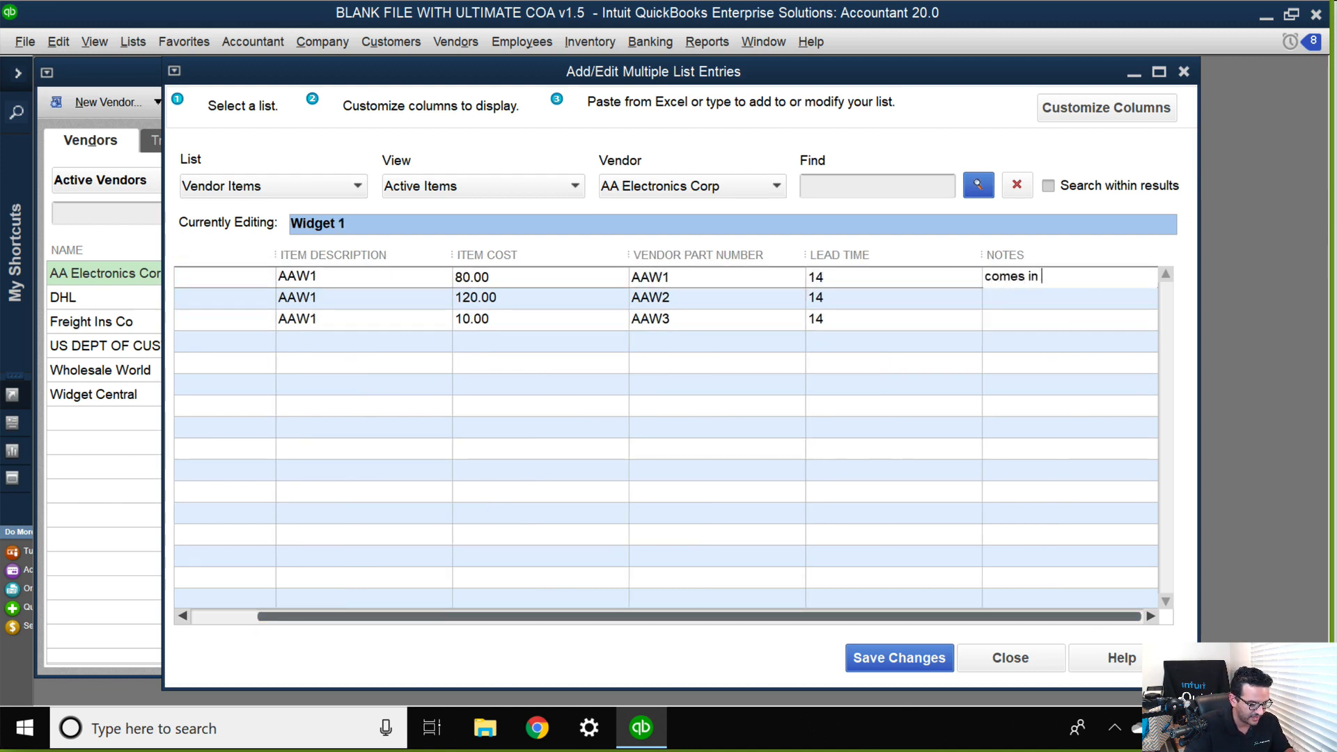
{"action": "type", "text": "12 packs"}
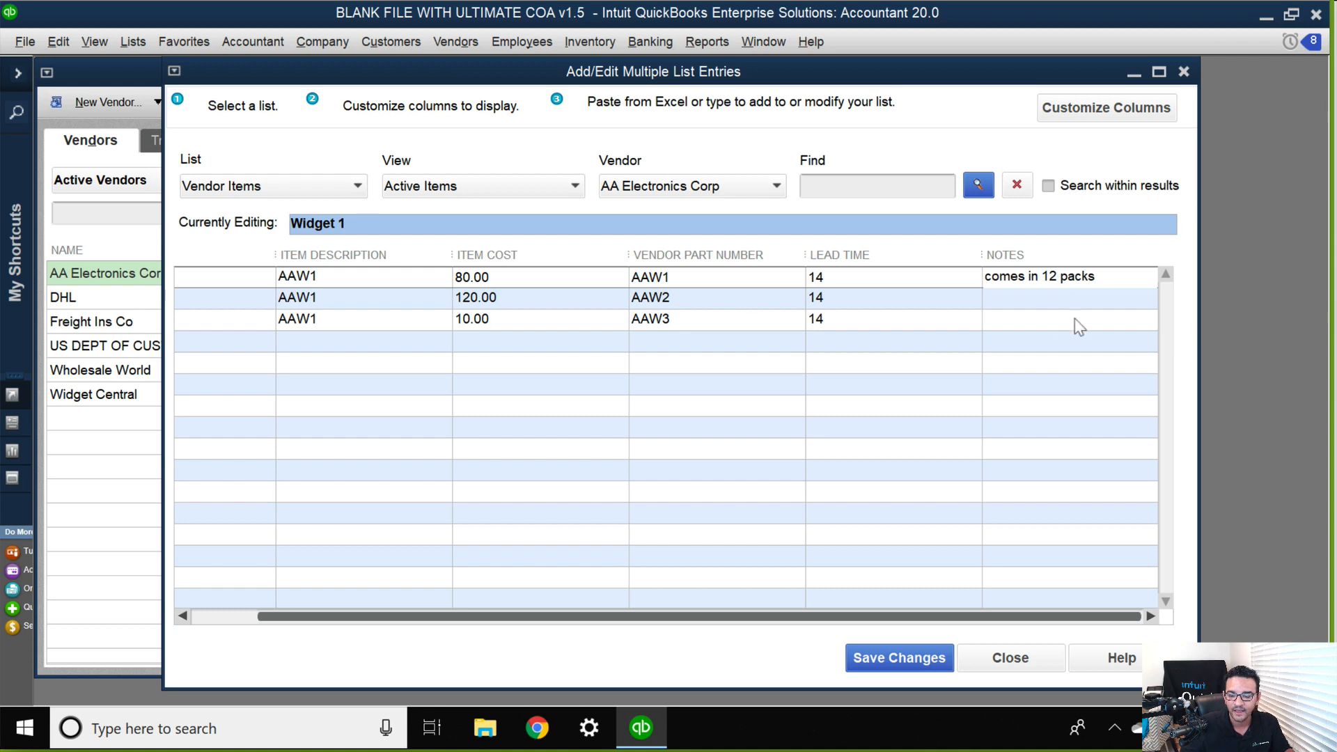
Enter the notes "single units" for Widget 2 and "brown bags" for Widget 3.
{"action": "left_click", "coordinate": [1028, 304]}
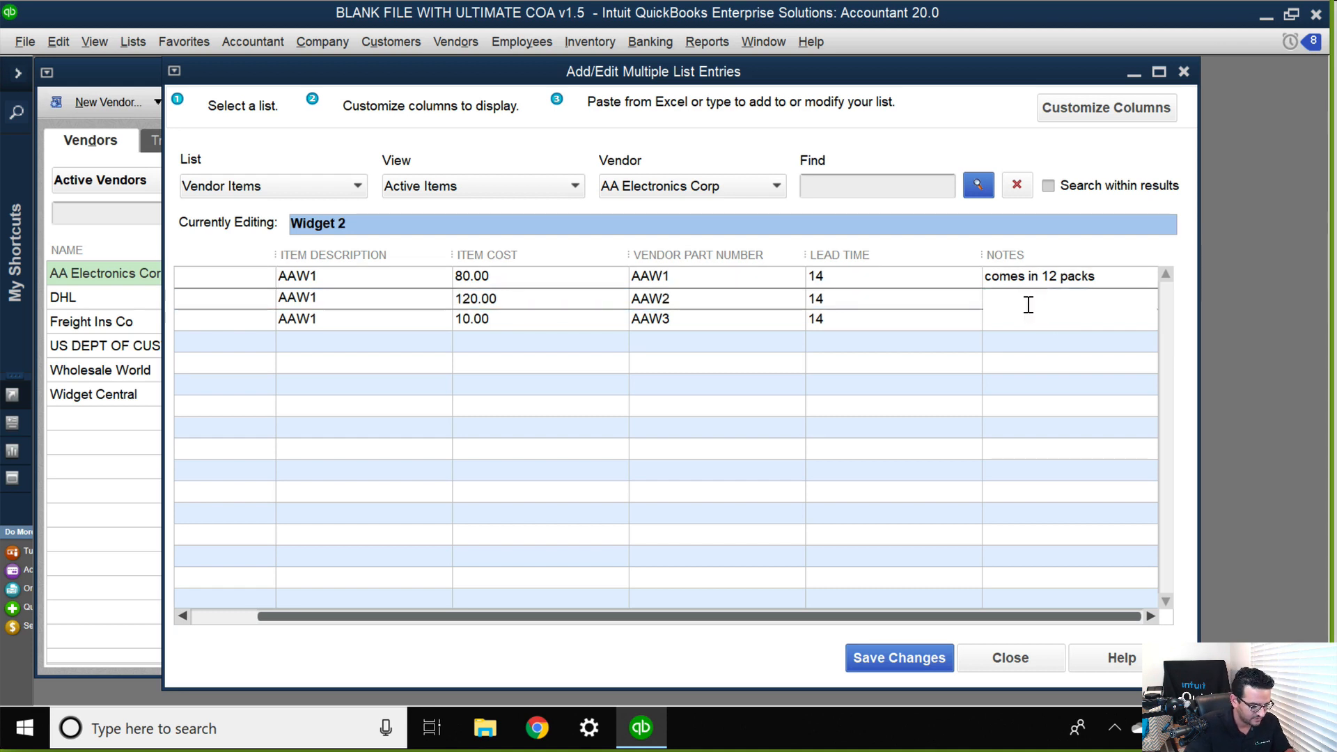
{"action": "type", "text": "single un"}
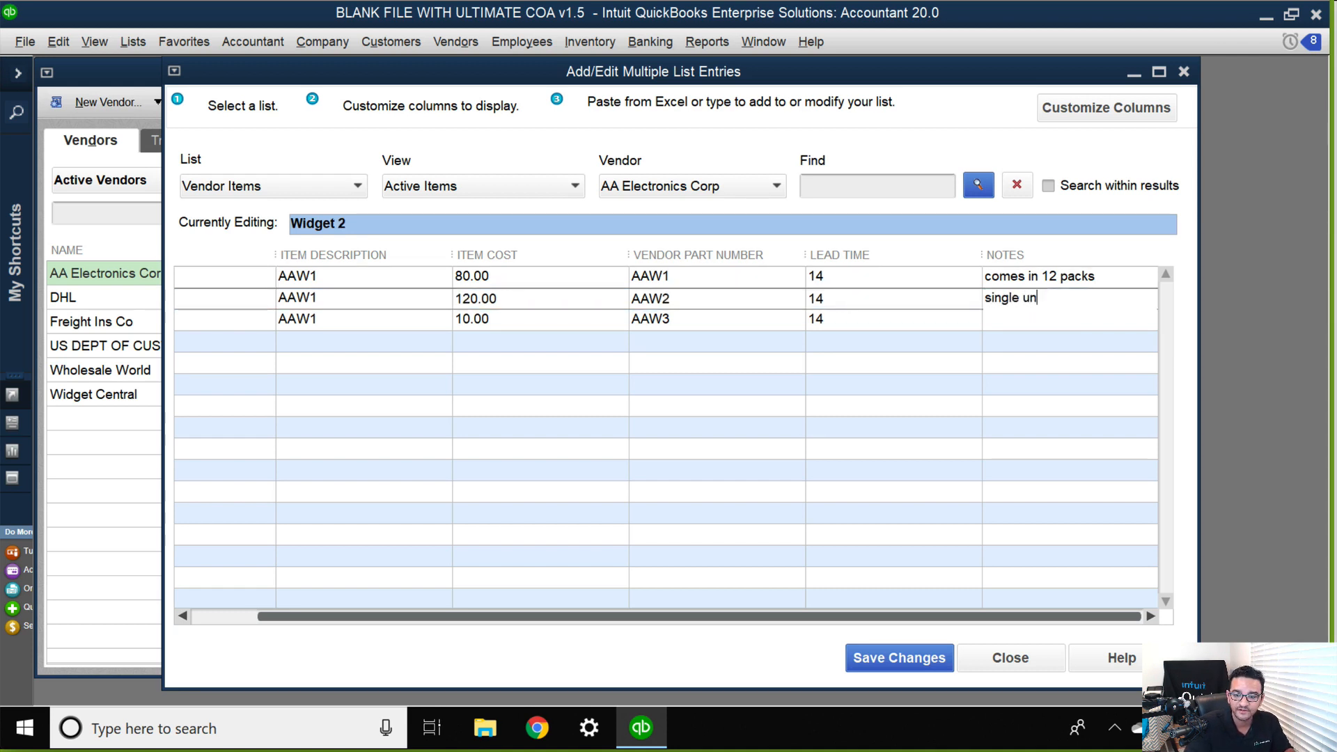
{"action": "type", "text": "its"}
{"action": "left_click", "coordinate": [1023, 319]}
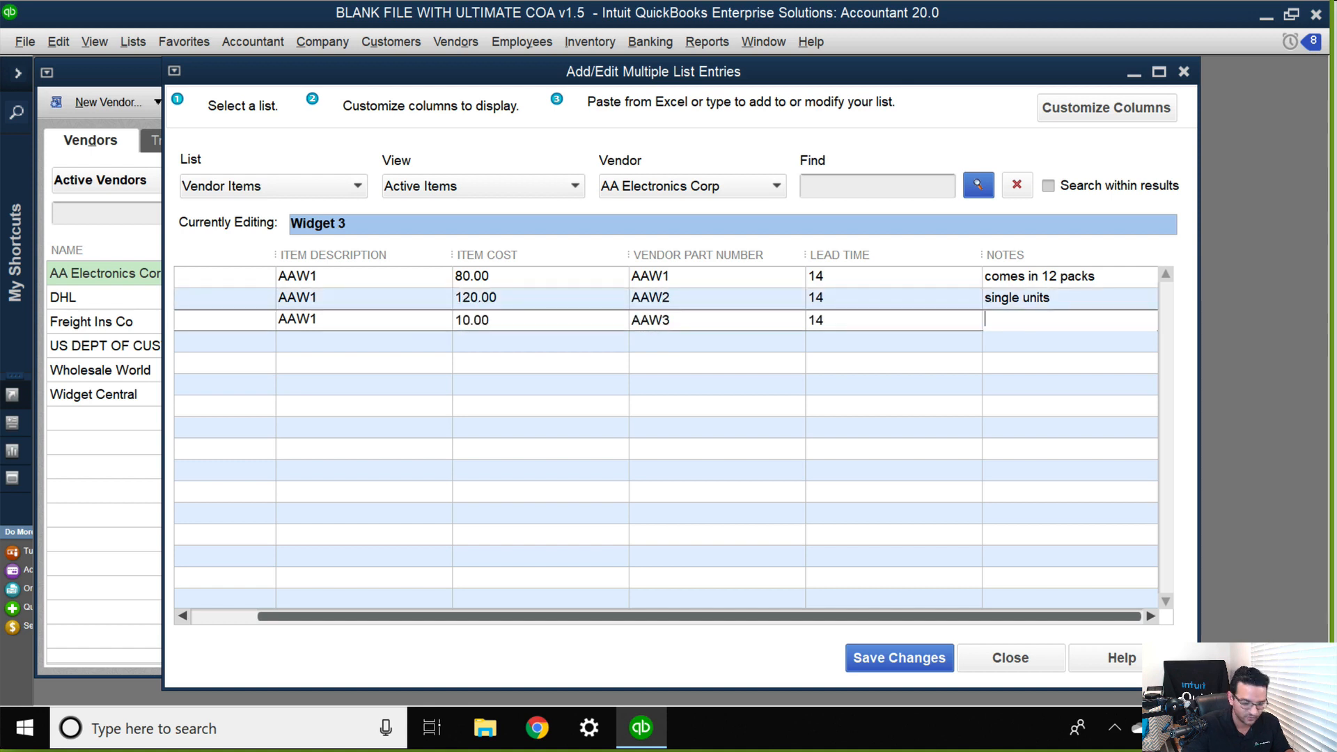
{"action": "type", "text": "brown a"}
{"action": "key", "text": "BackSpace"}
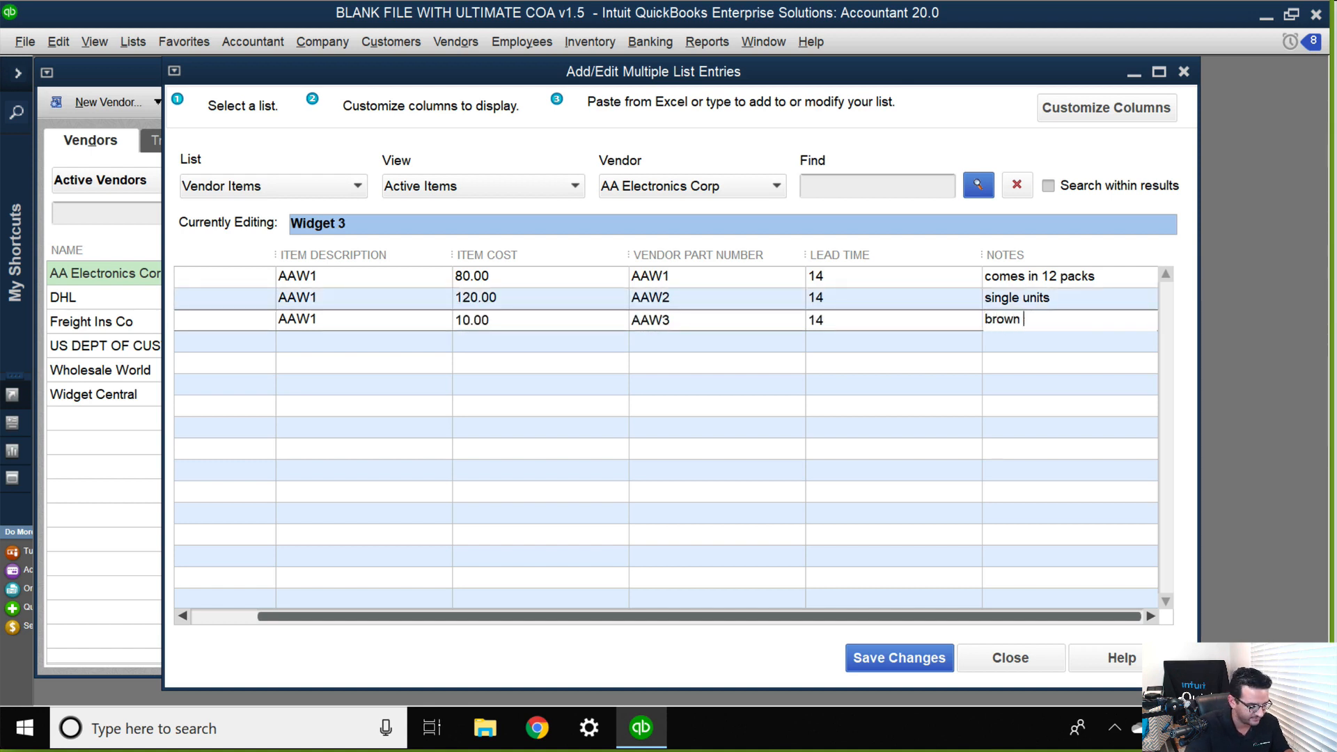
{"action": "type", "text": "bags"}
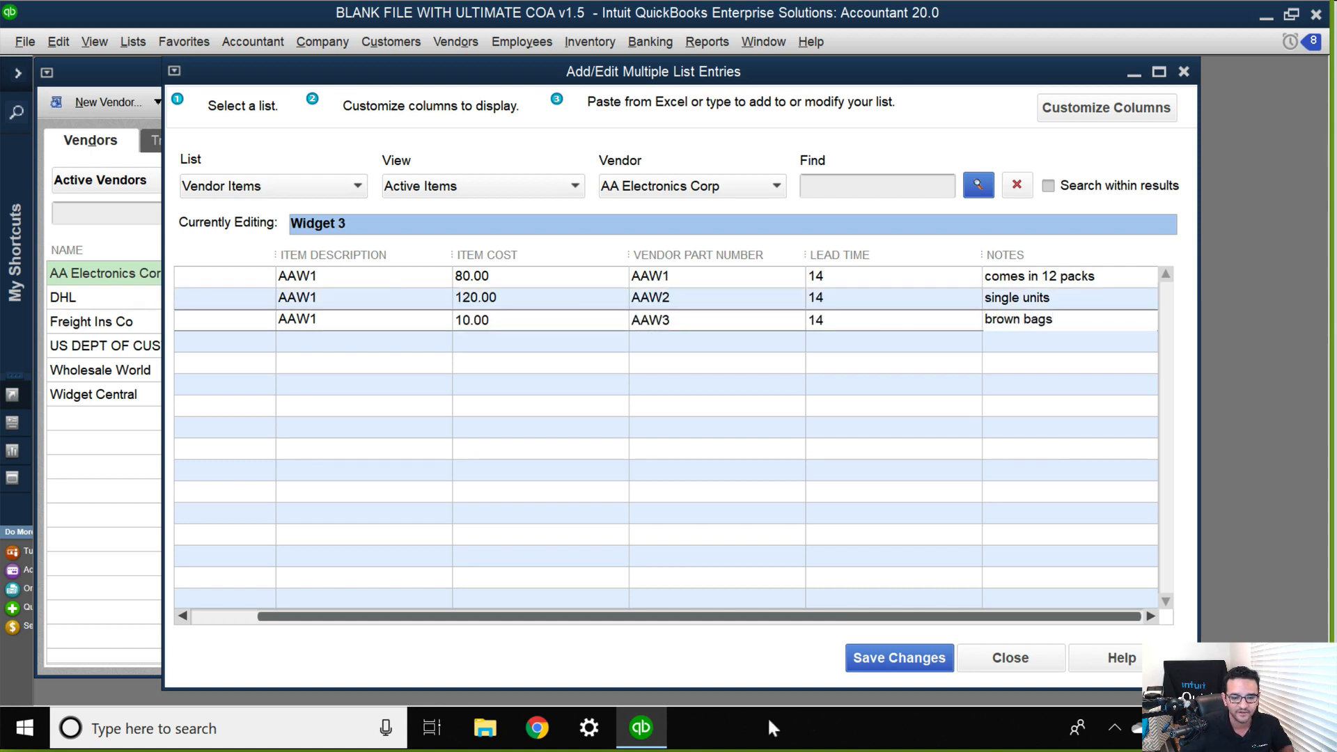
Narrow the Lead Time column to make room for the notes and save the AA Electronics Corp item changes.
{"action": "left_click", "coordinate": [225, 617]}
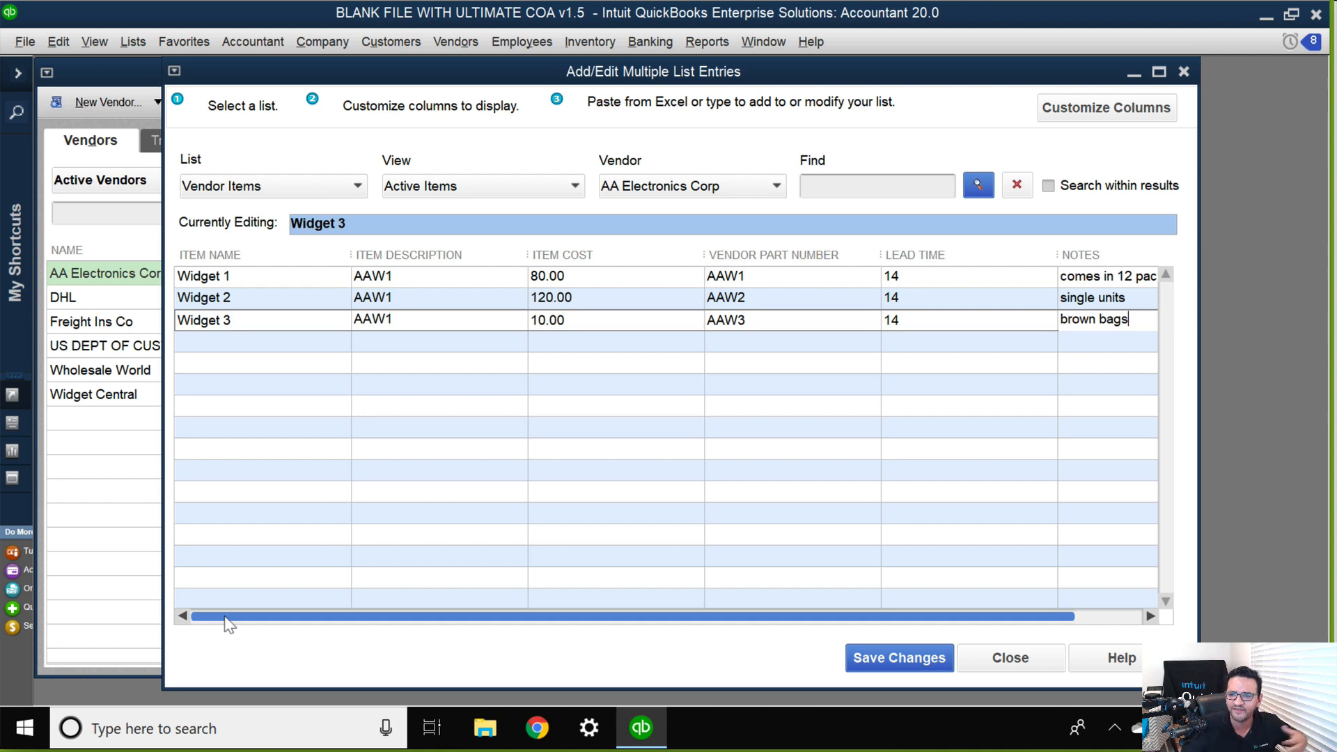
{"action": "left_click_drag", "start_coordinate": [1055, 249], "coordinate": [973, 248]}
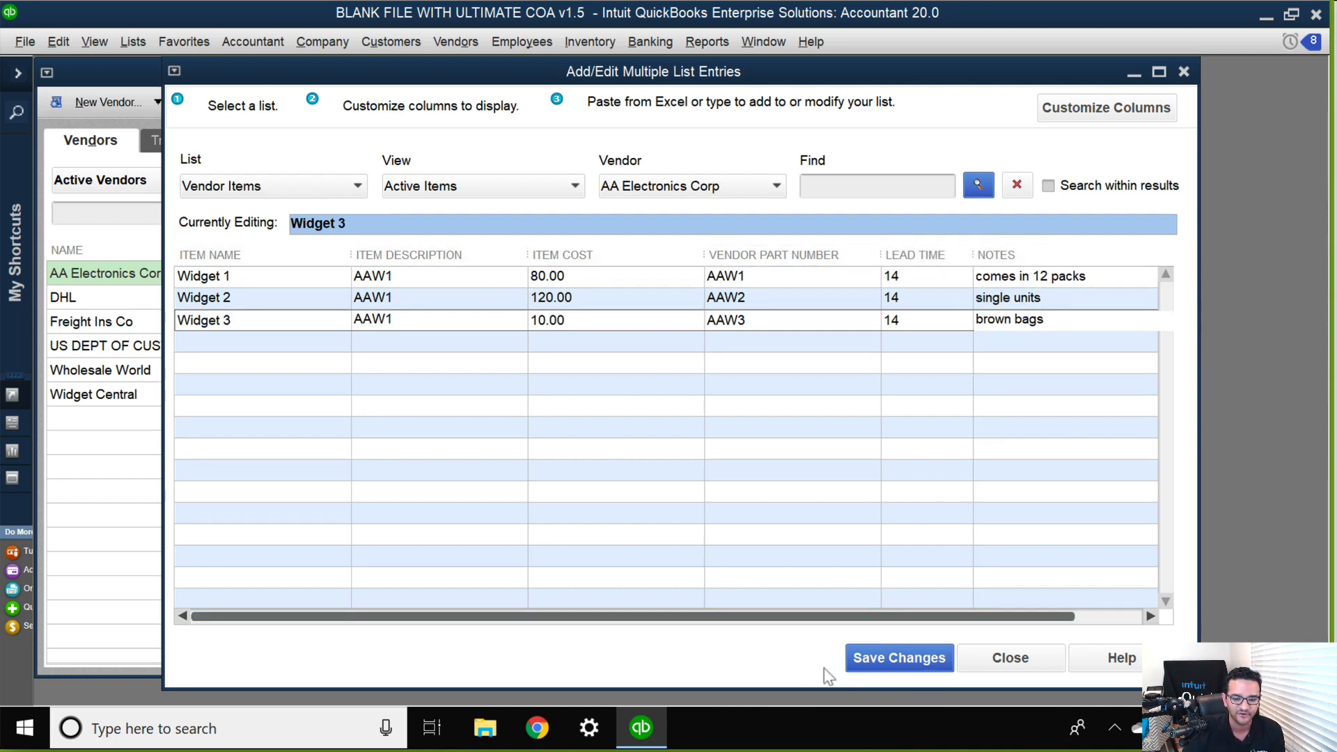
{"action": "left_click", "coordinate": [885, 662]}
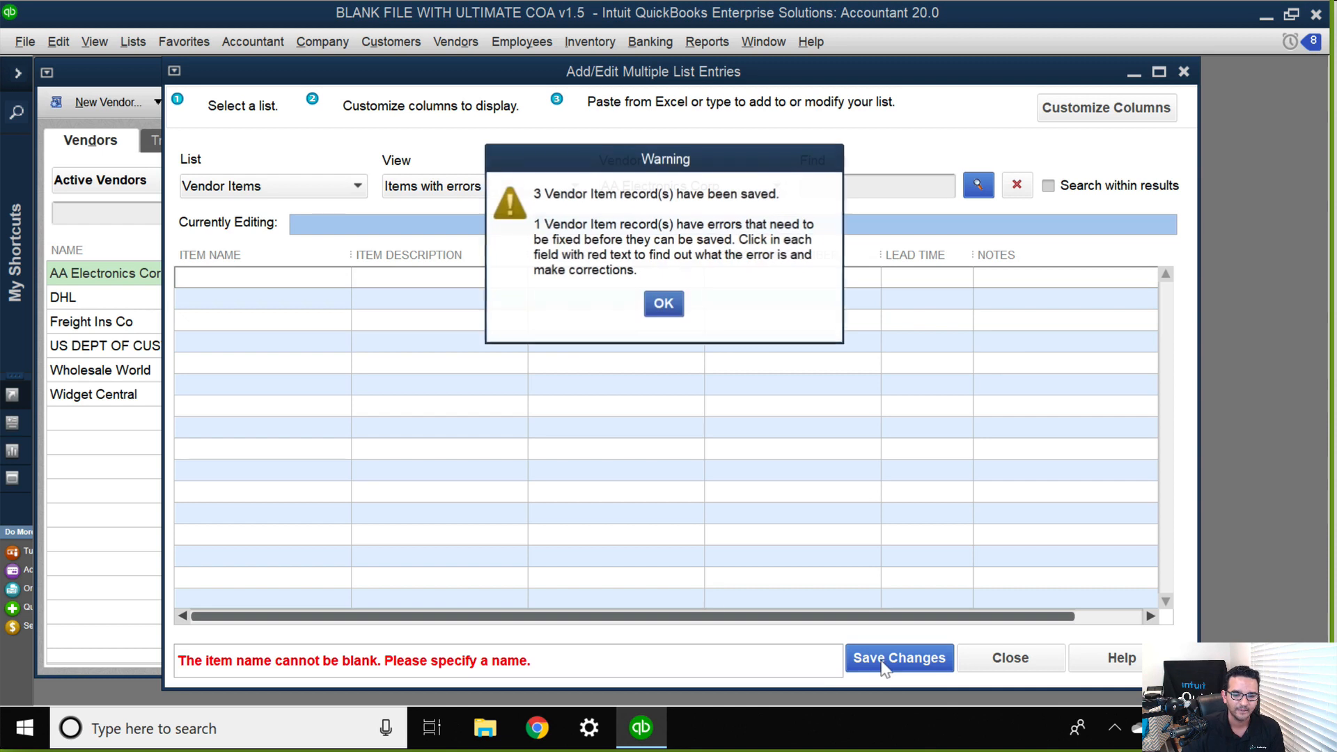
{"action": "left_click", "coordinate": [662, 305]}
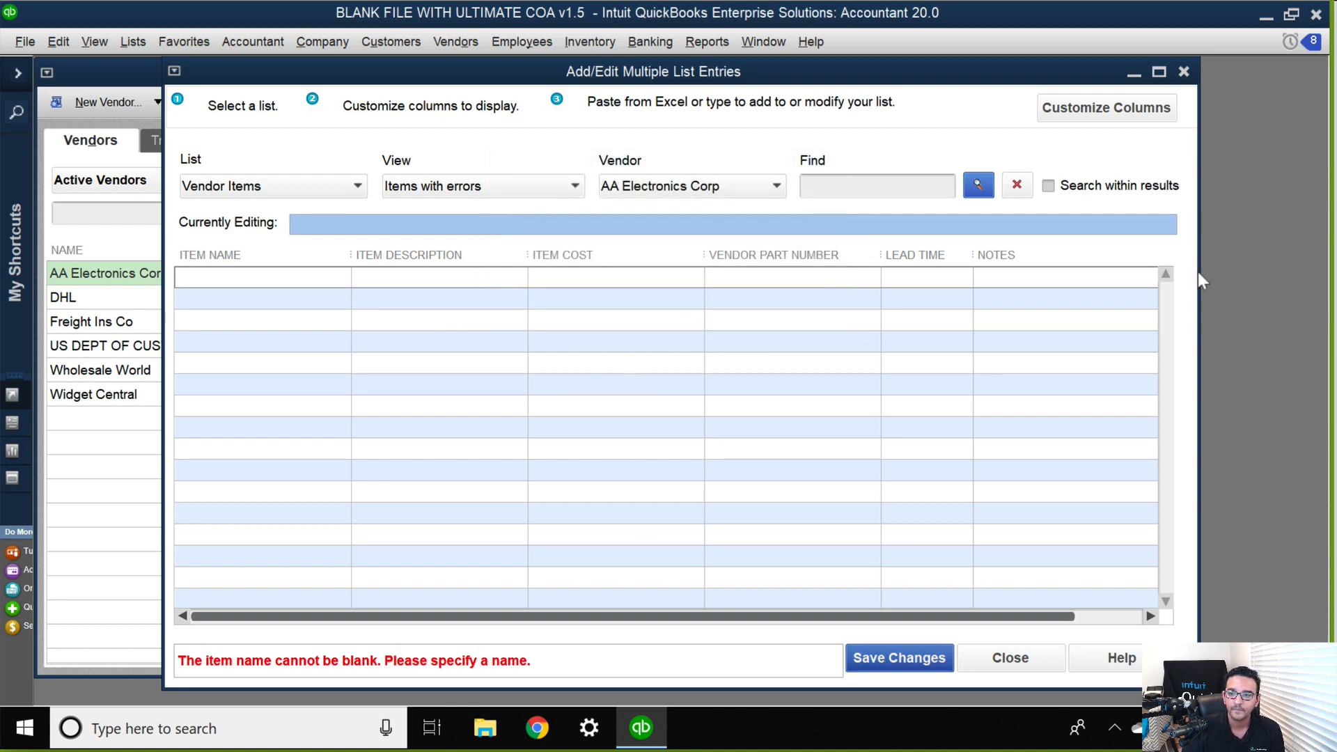
Switch the vendor item list to Wholesale World without saving the leftover blank entry.
{"action": "left_click", "coordinate": [683, 185]}
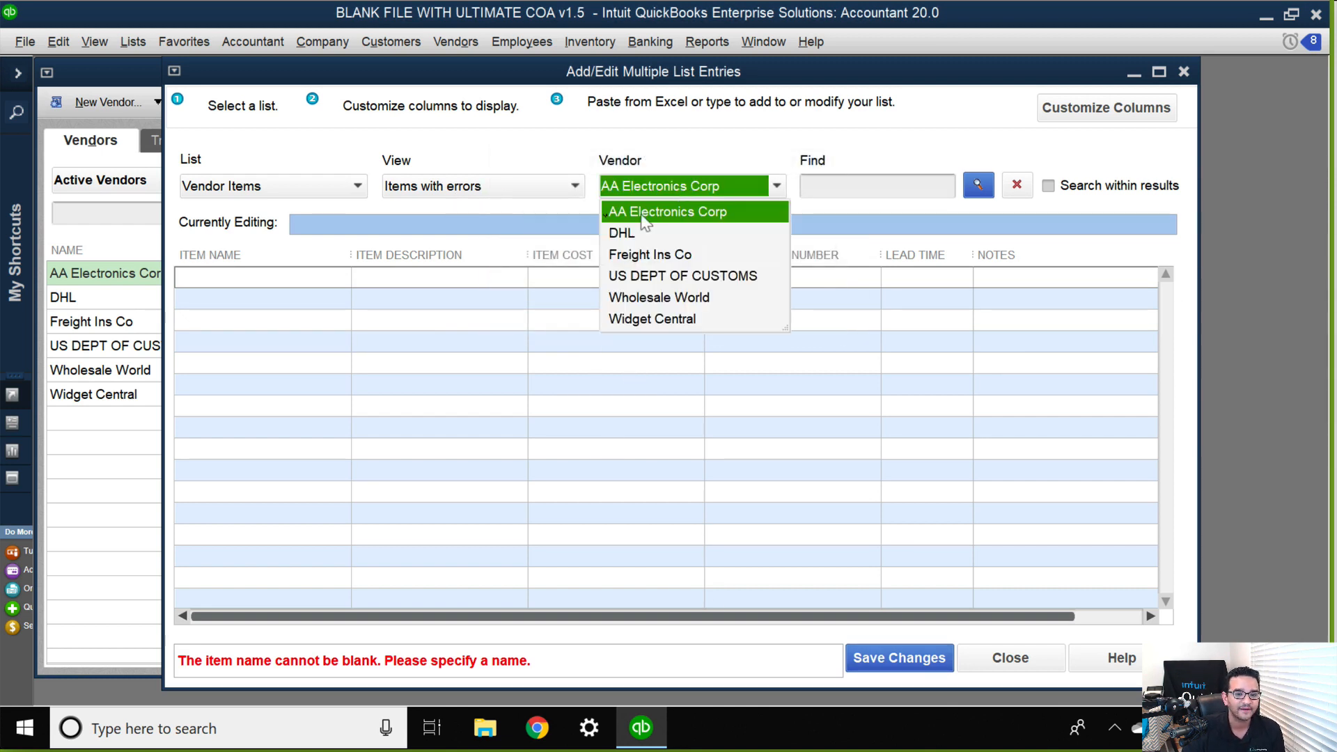
{"action": "left_click", "coordinate": [658, 297]}
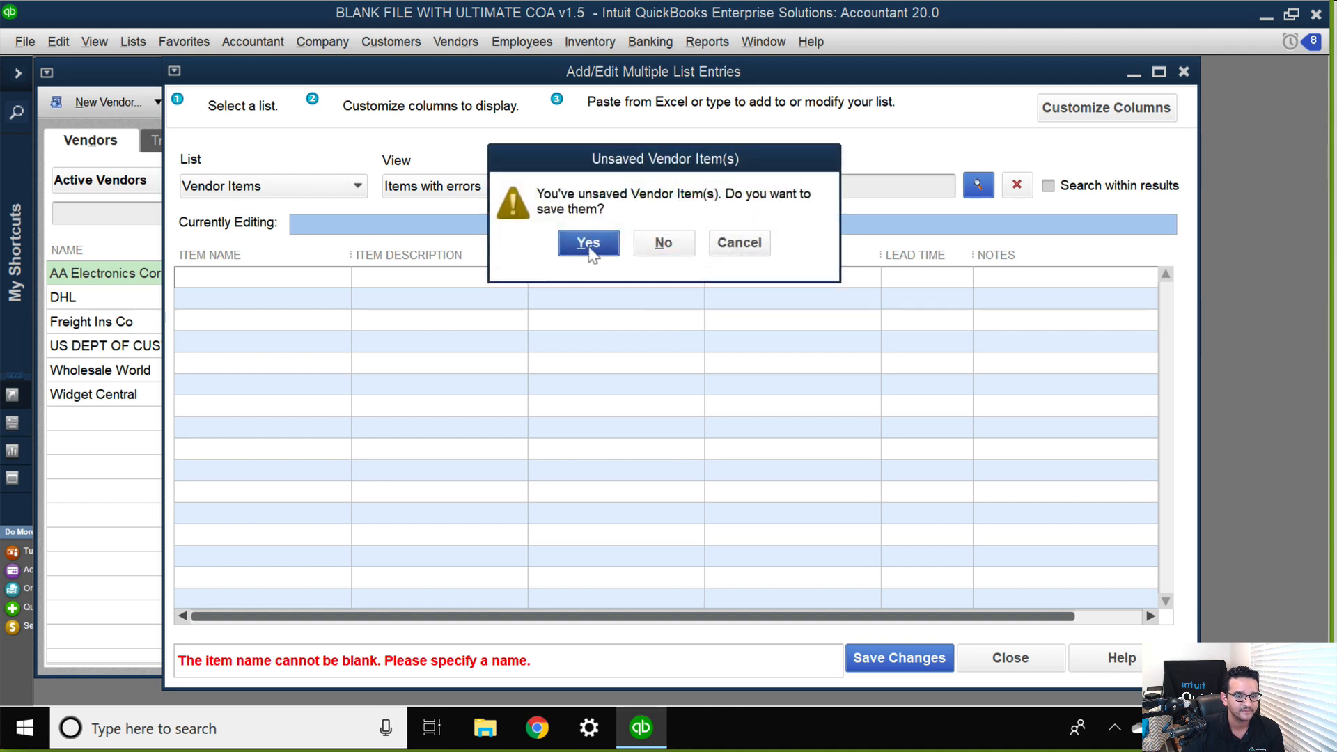
{"action": "left_click", "coordinate": [655, 251]}
{"action": "left_click", "coordinate": [673, 323]}
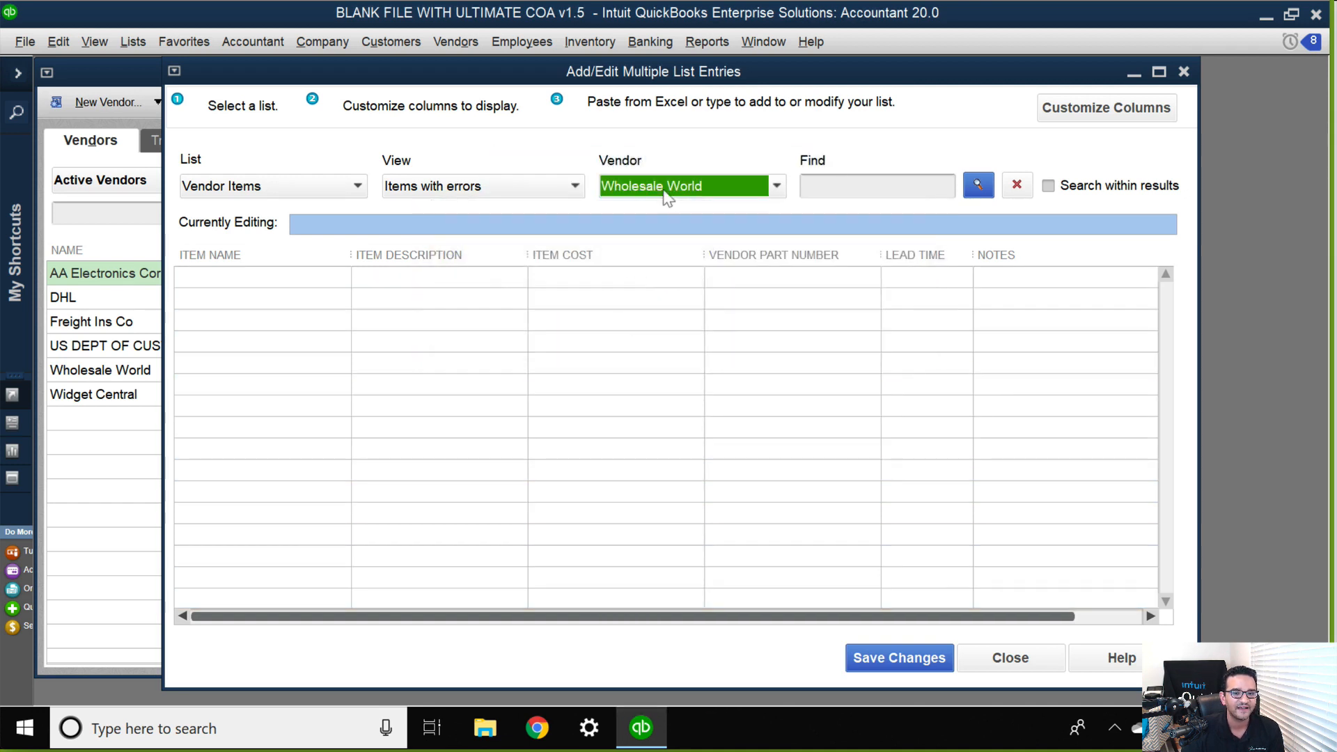
Add Widget 1 and Widget 2 as item names in Wholesale World's item list.
{"action": "left_click", "coordinate": [213, 278]}
{"action": "type", "text": "Wi"}
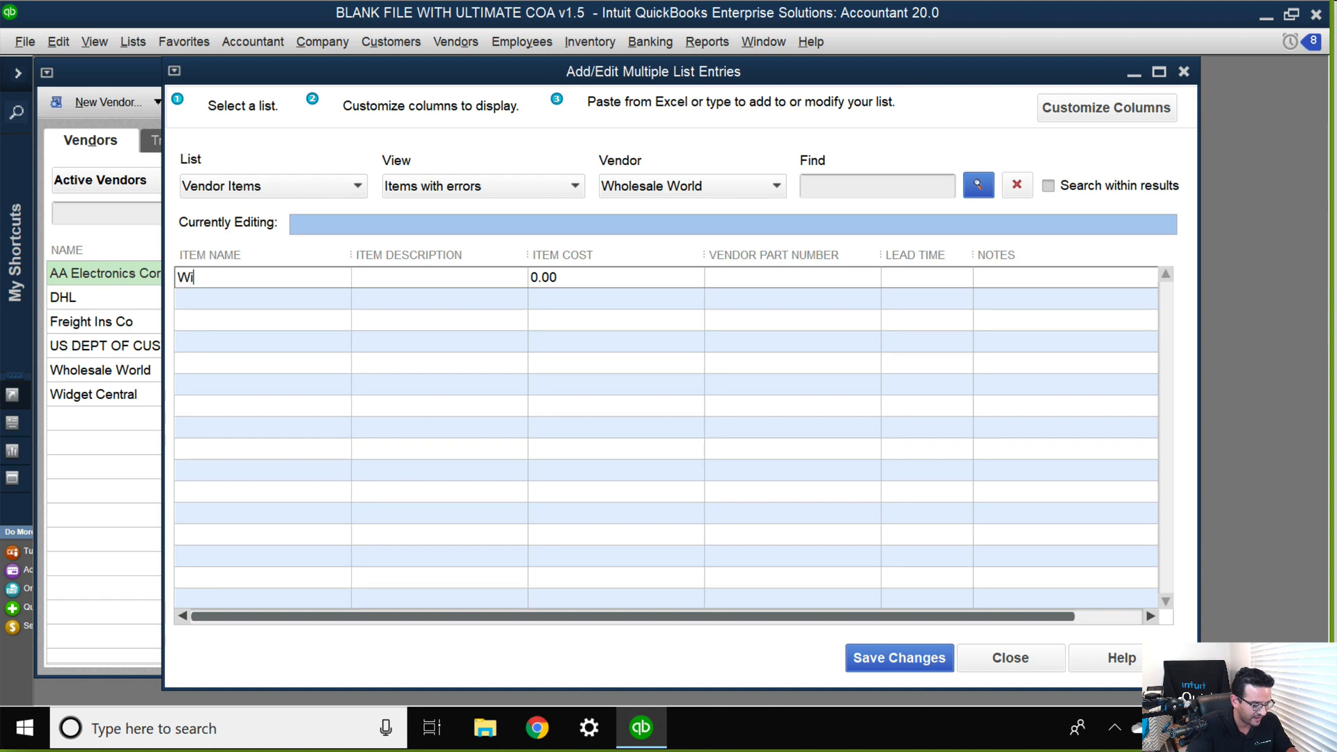
{"action": "type", "text": "dget 1"}
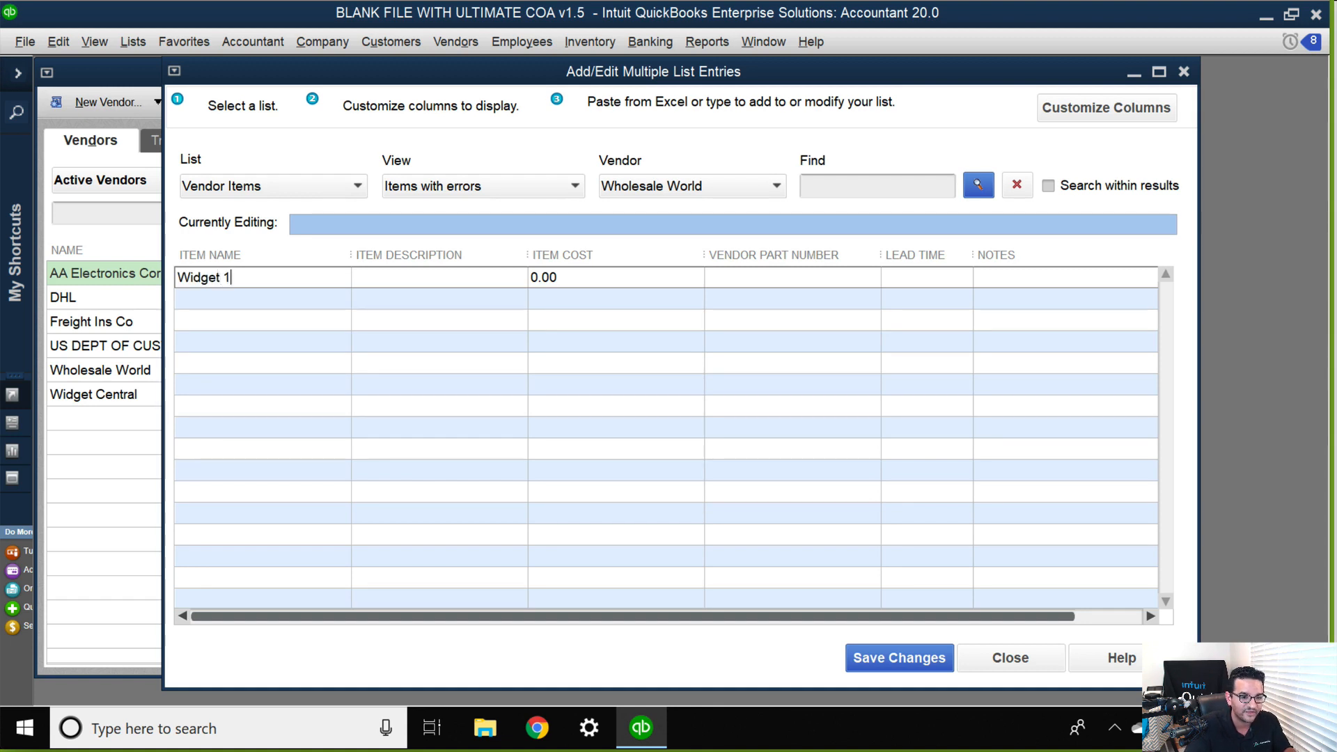
{"action": "key", "text": "Return"}
{"action": "type", "text": "Wid"}
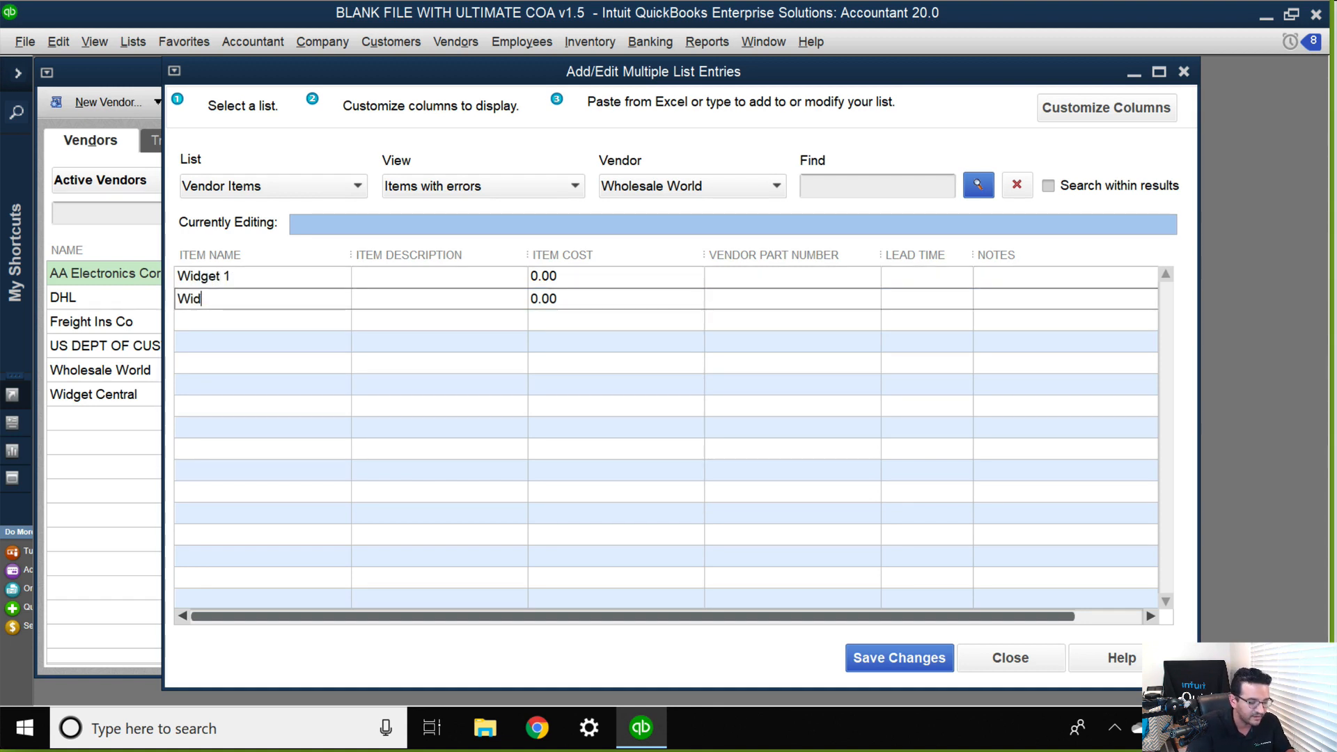
{"action": "type", "text": "get 2"}
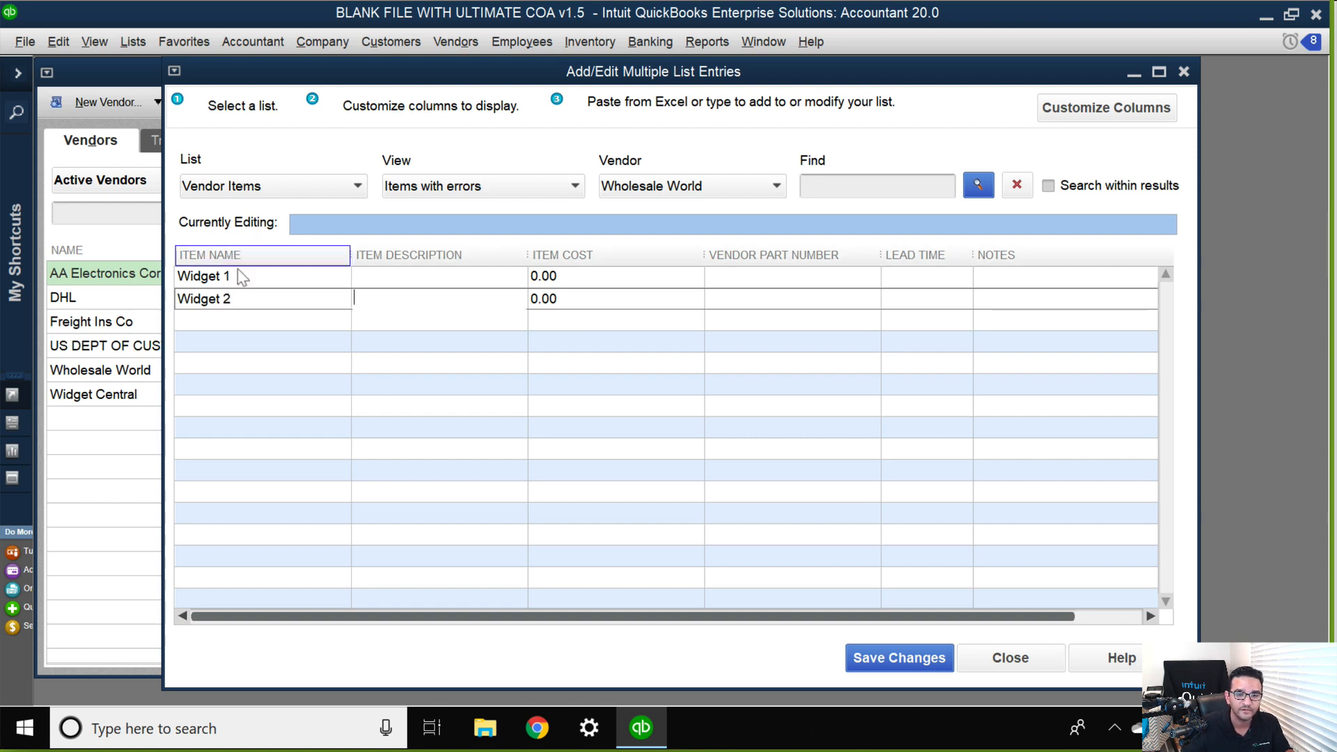
Set Wholesale World's item costs to 75 for Widget 1 and 150 for Widget 2.
{"action": "left_click", "coordinate": [621, 276]}
{"action": "type", "text": "75"}
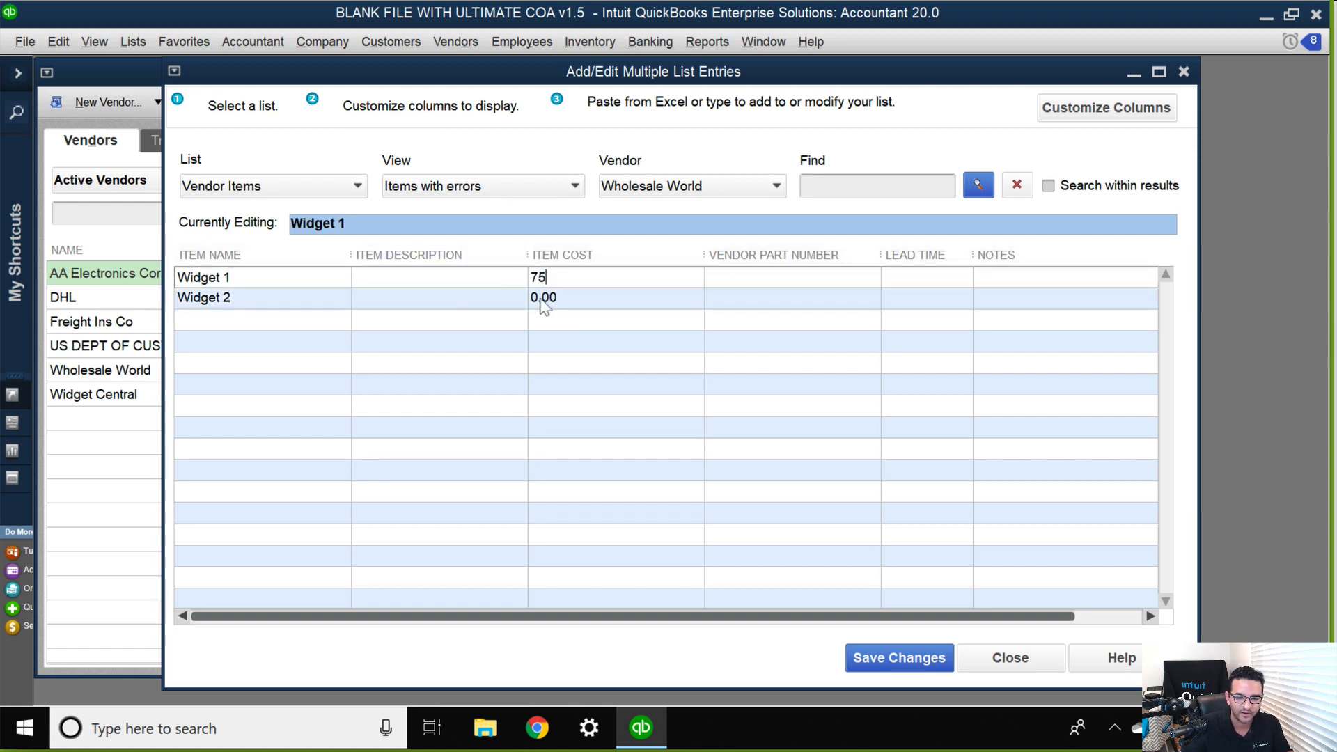
{"action": "left_click", "coordinate": [584, 297]}
{"action": "type", "text": "1"}
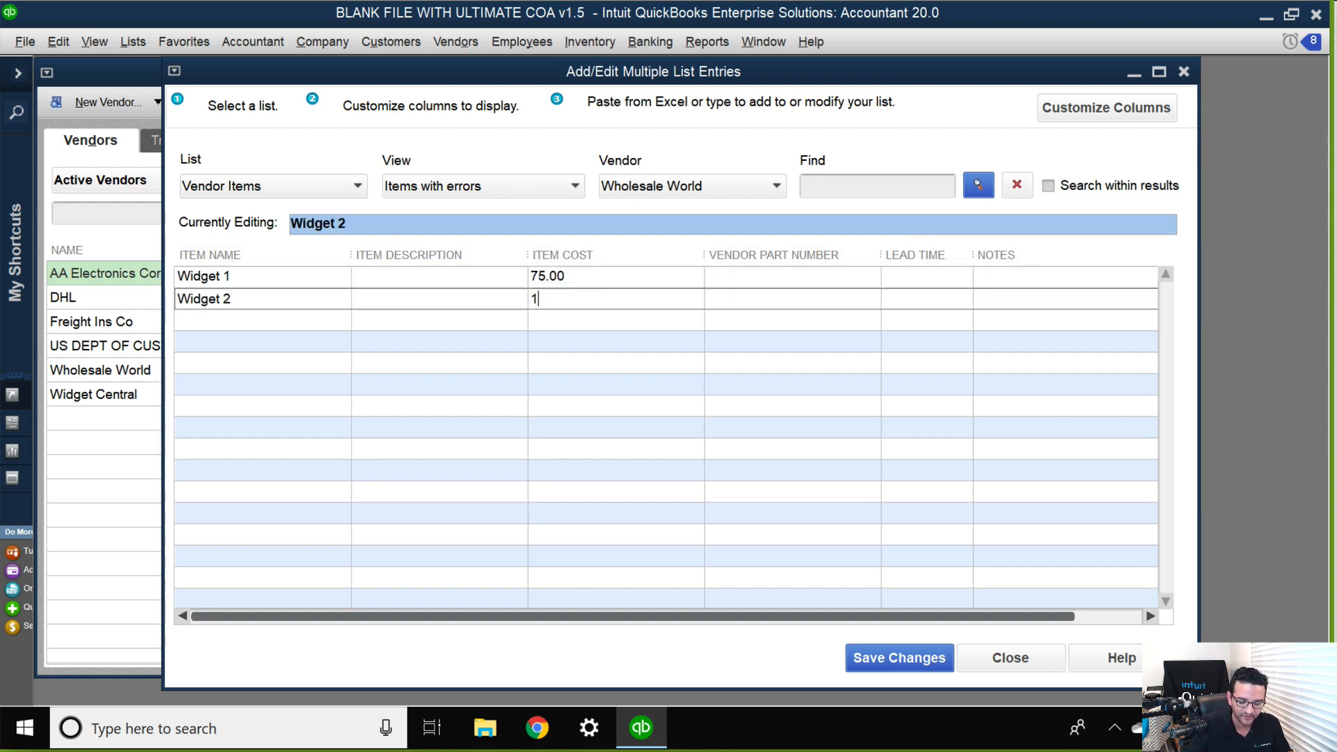
{"action": "type", "text": "50"}
{"action": "key", "text": "Tab"}
Set Wholesale World's lead time to 7 for both Widget 1 and Widget 2.
{"action": "left_click", "coordinate": [952, 279]}
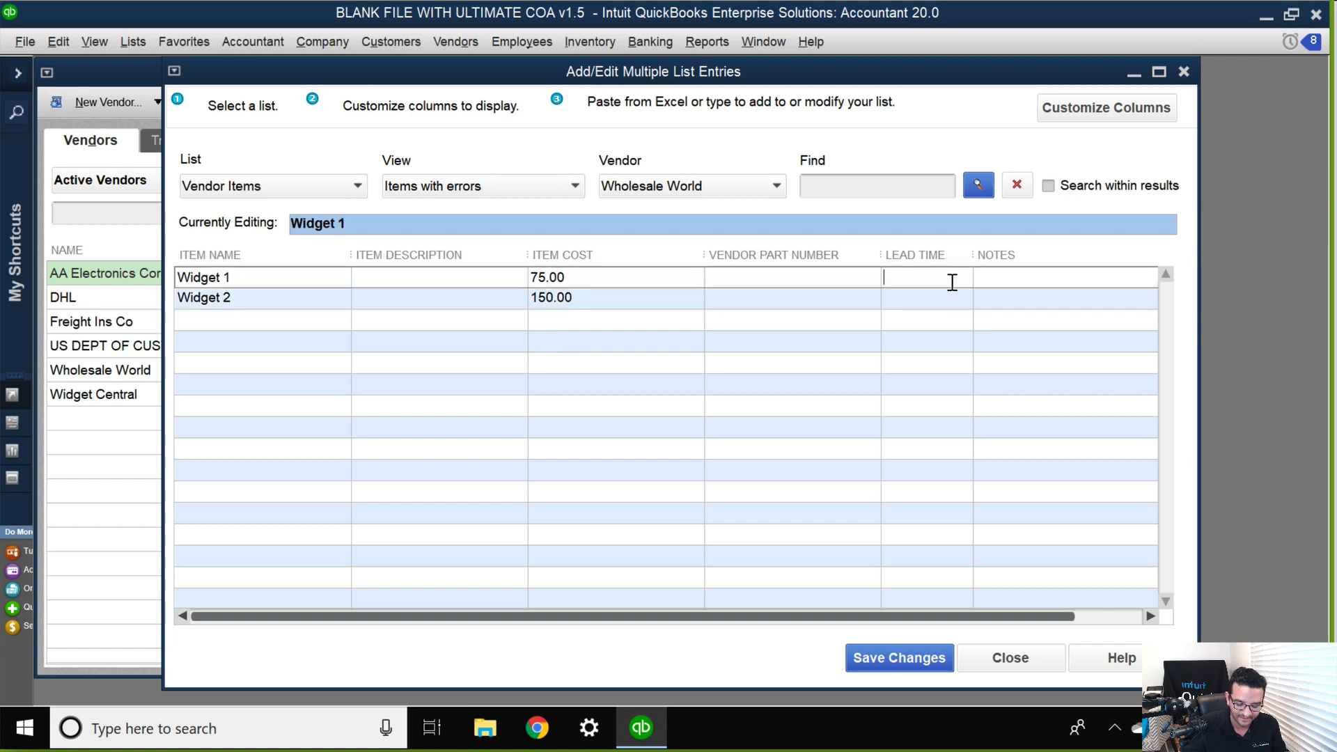
{"action": "type", "text": "7"}
{"action": "left_click", "coordinate": [920, 298]}
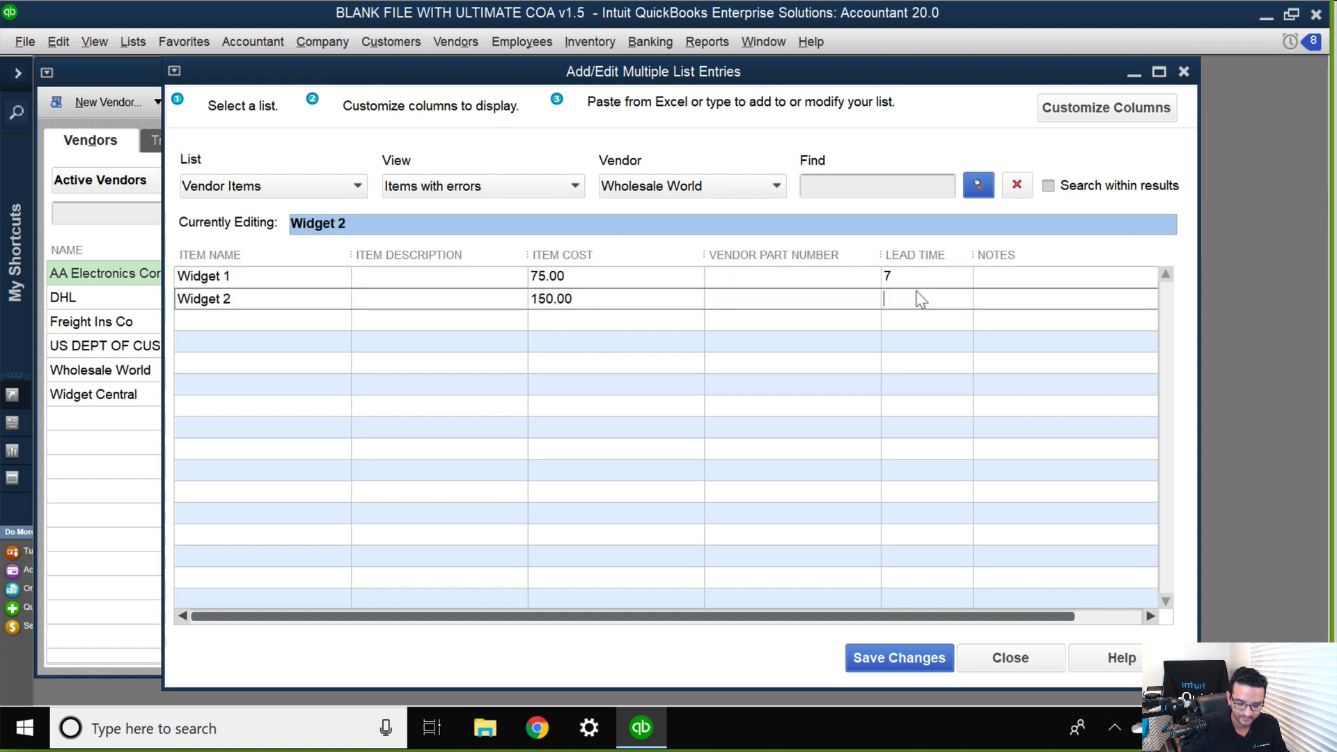
{"action": "type", "text": "7"}
Enter Wholesale World's vendor part numbers WW1X for Widget 1 and WW2X for Widget 2.
{"action": "left_click", "coordinate": [762, 277]}
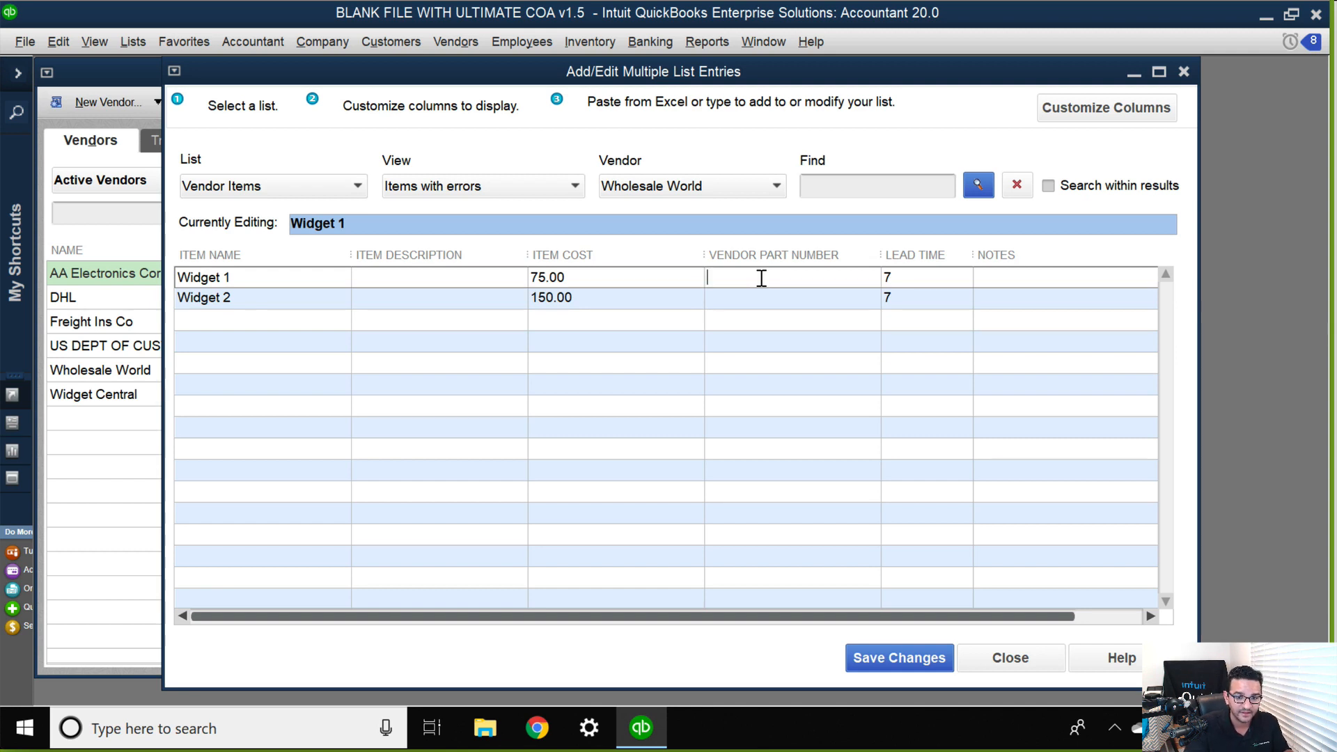
{"action": "type", "text": "WW"}
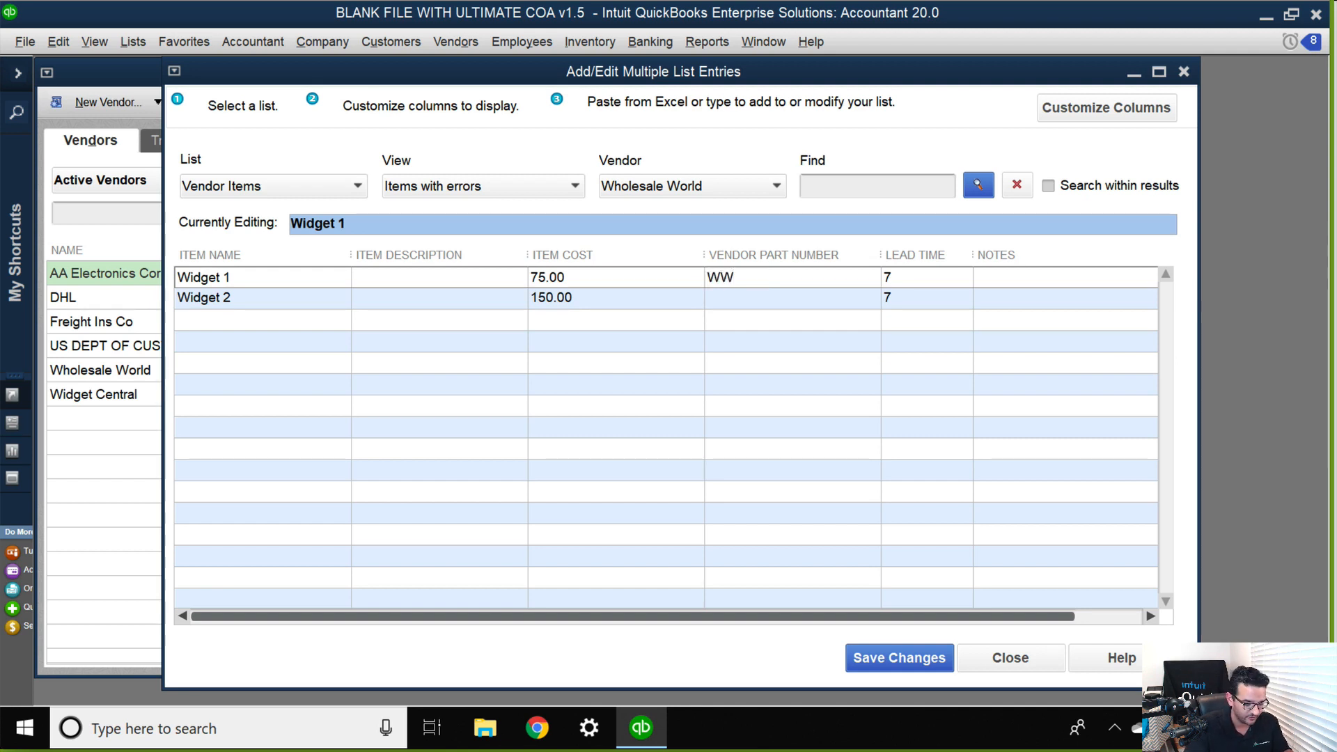
{"action": "type", "text": "1X"}
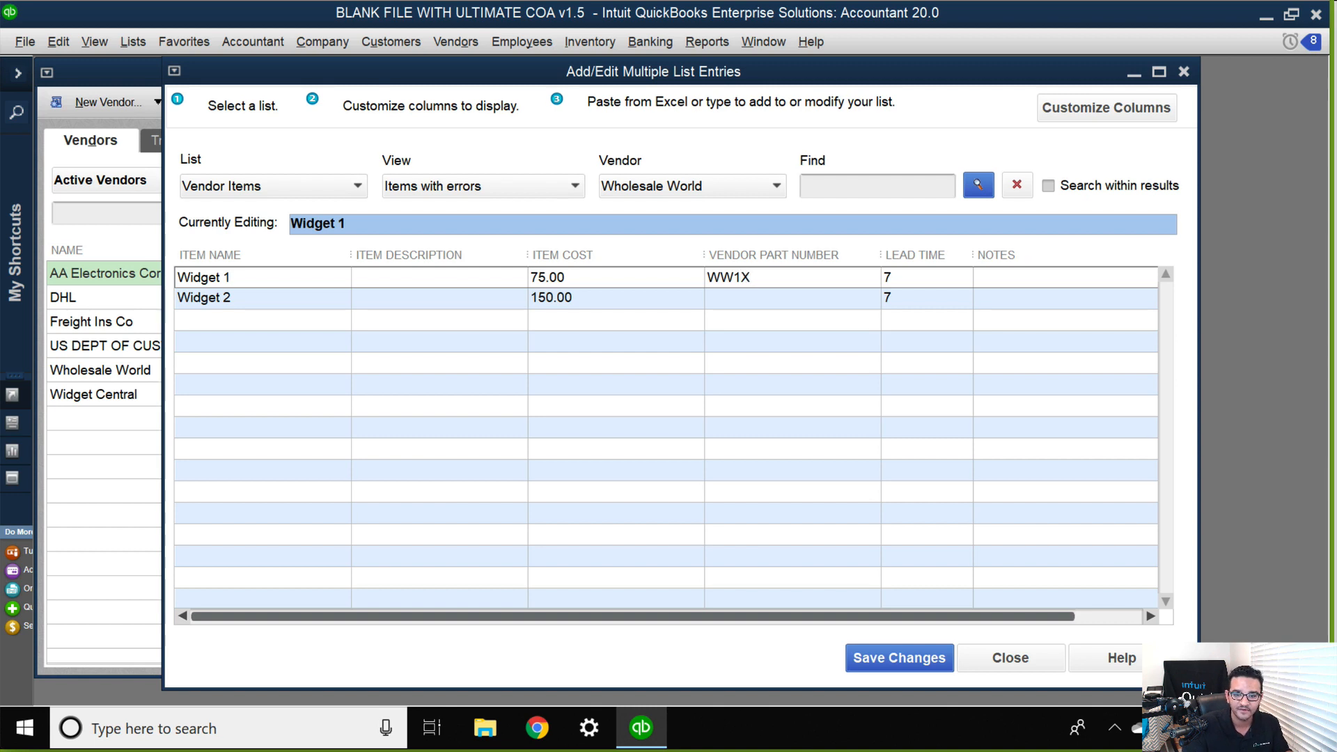
{"action": "key", "text": "Down"}
{"action": "type", "text": "WW"}
{"action": "key", "text": "BackSpace"}
{"action": "type", "text": "2X"}
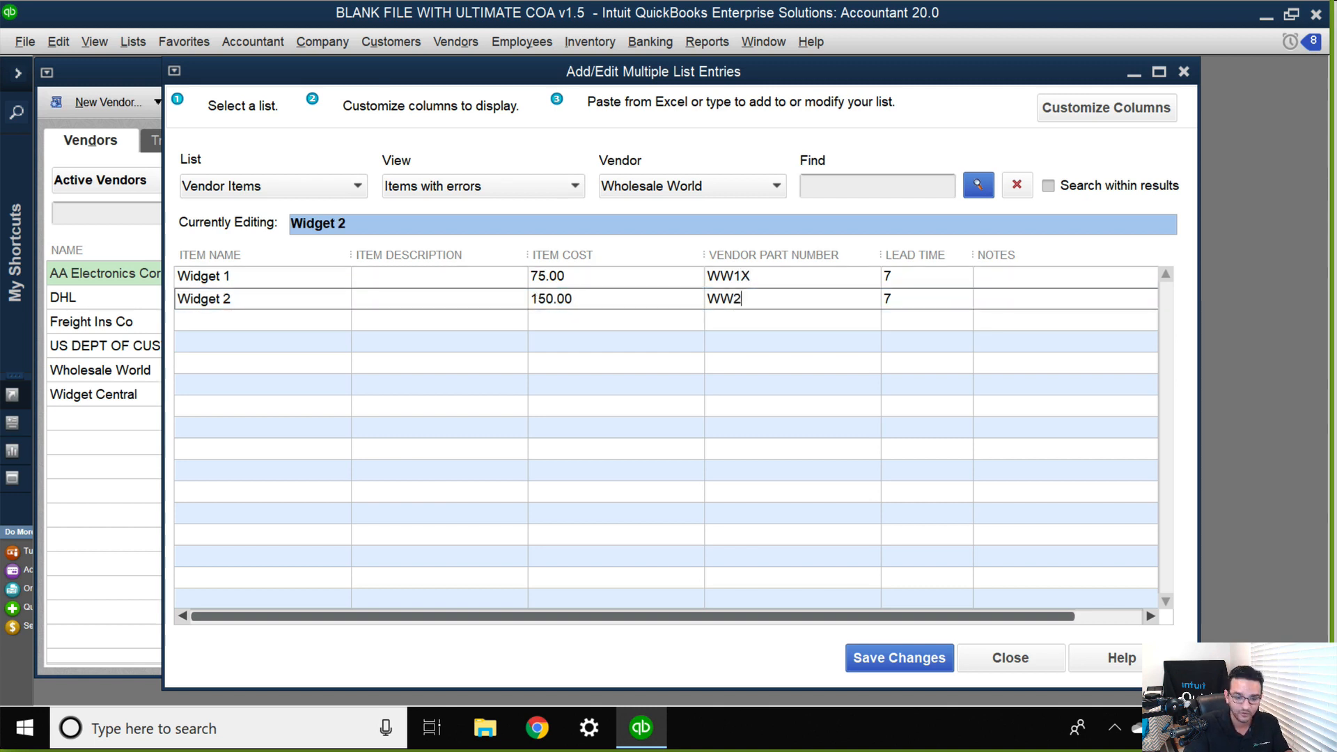
{"action": "left_click", "coordinate": [786, 278]}
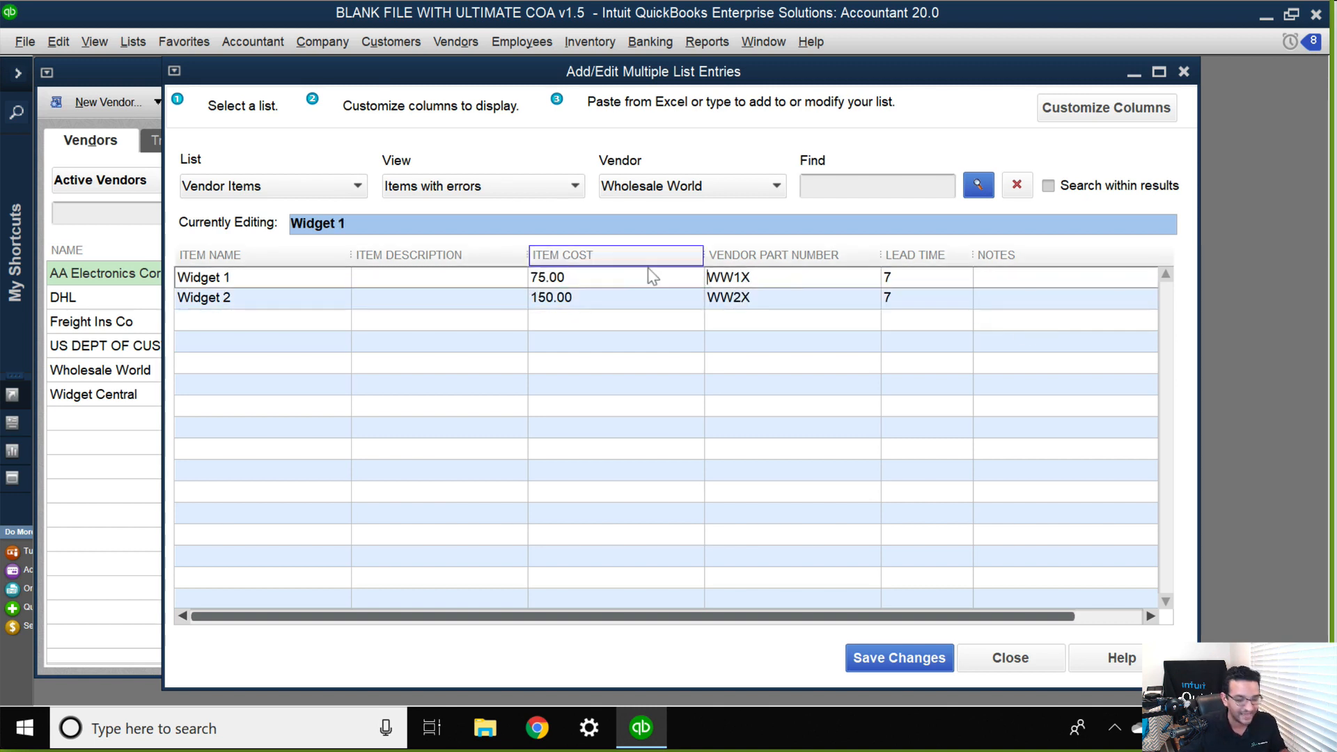
Fill in Wholesale World's item descriptions by copying the part numbers, WW1X for Widget 1 and WW2X for Widget 2.
{"action": "left_click", "coordinate": [788, 276]}
{"action": "key", "text": "ctrl+c"}
{"action": "left_click", "coordinate": [382, 274]}
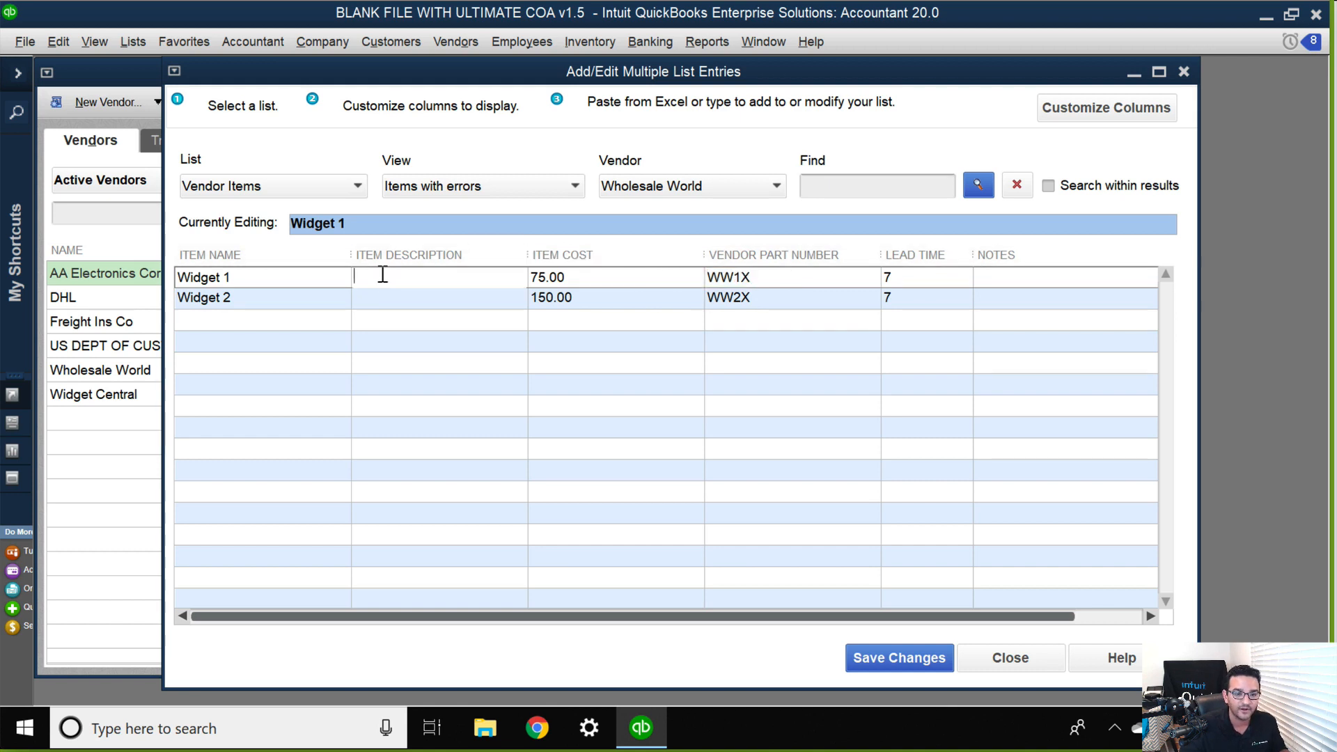
{"action": "key", "text": "ctrl+v"}
{"action": "left_click", "coordinate": [757, 299]}
{"action": "key", "text": "ctrl+c"}
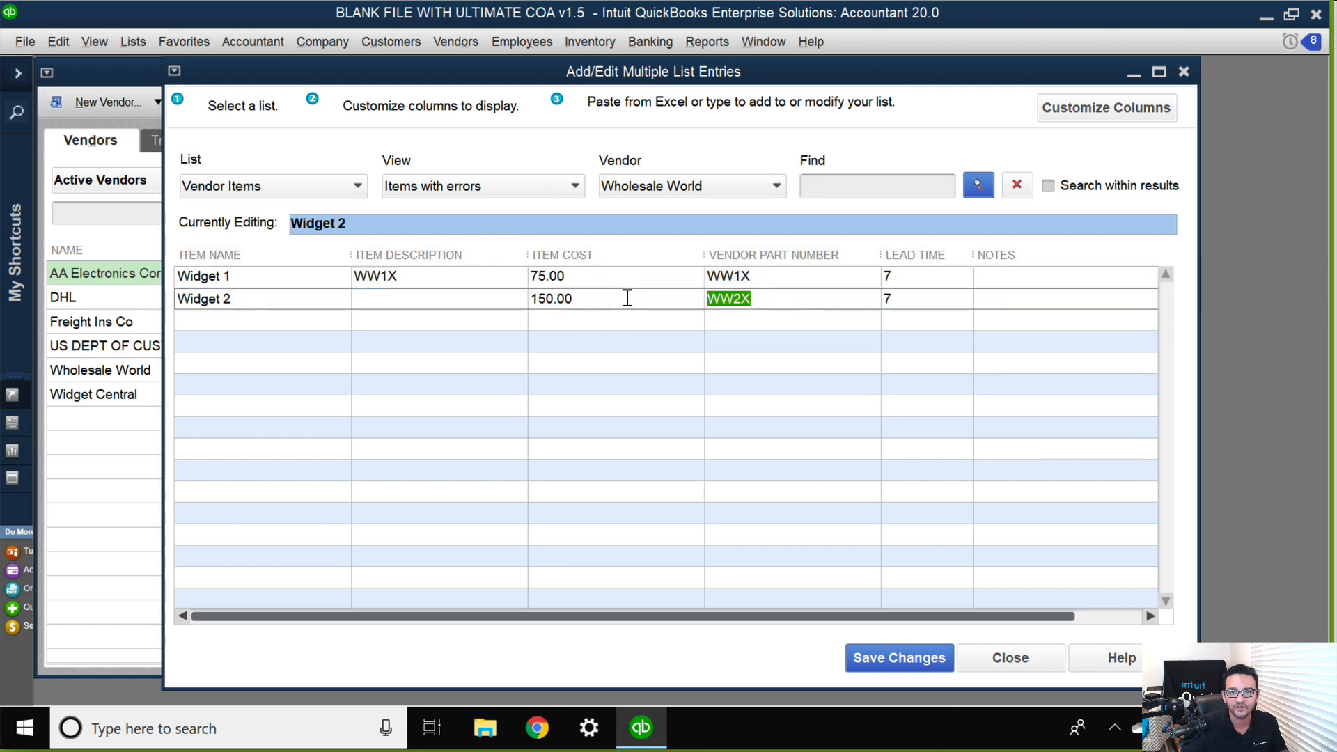
{"action": "left_click", "coordinate": [479, 302]}
{"action": "key", "text": "ctrl+v"}
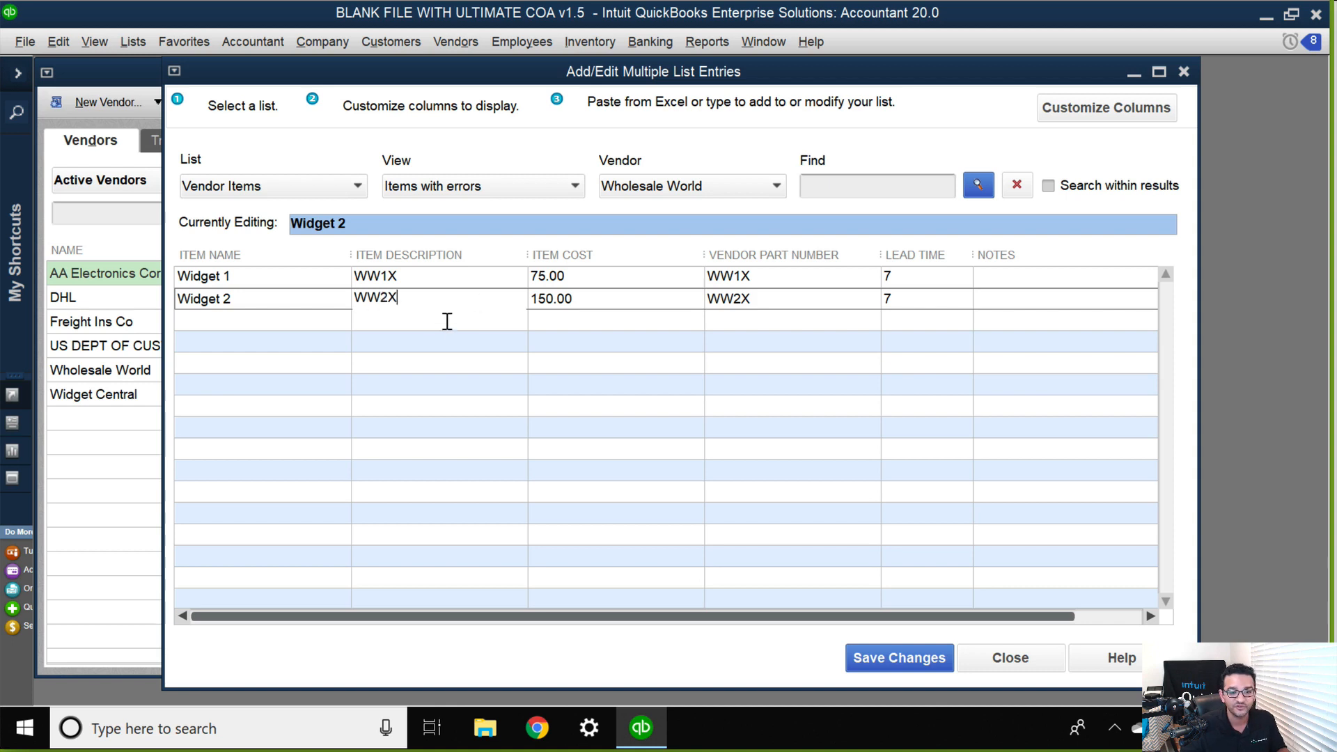
{"action": "left_click", "coordinate": [429, 340]}
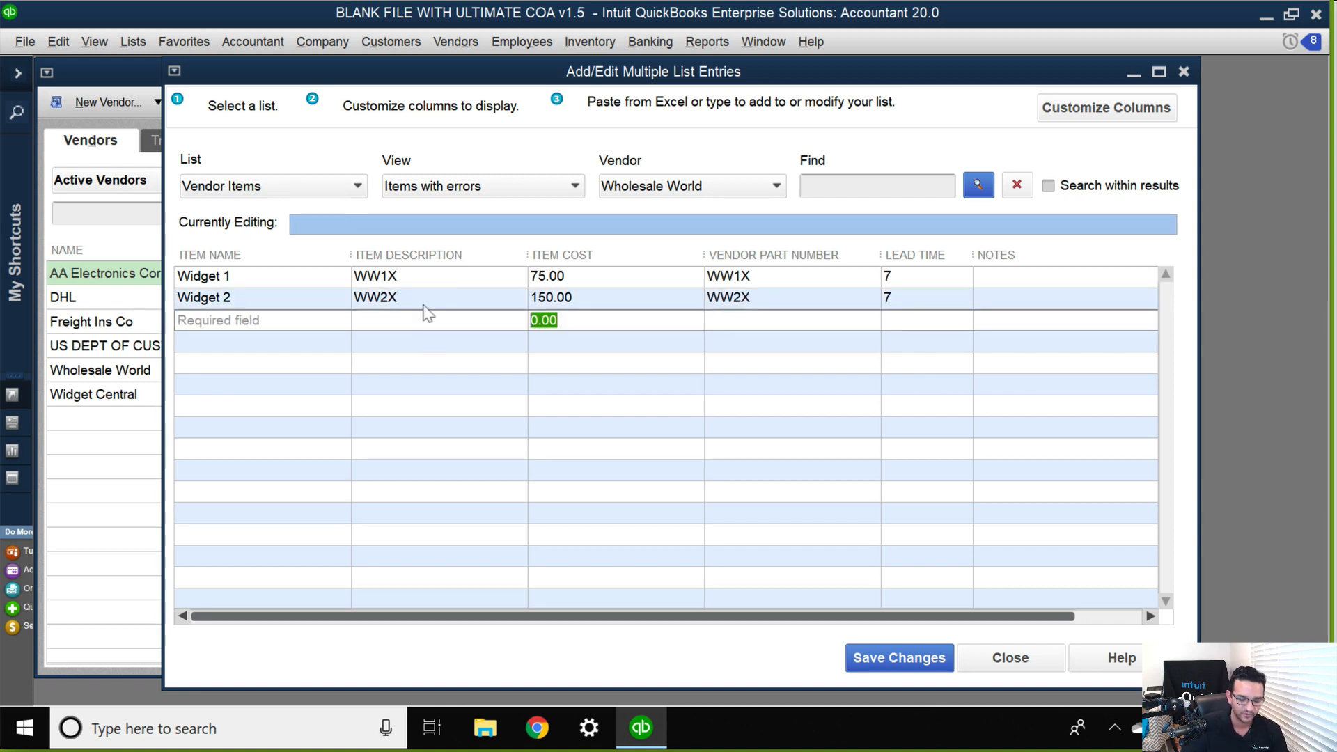
Save Wholesale World's vendor item entries and set the view to All Items.
{"action": "left_click", "coordinate": [897, 660]}
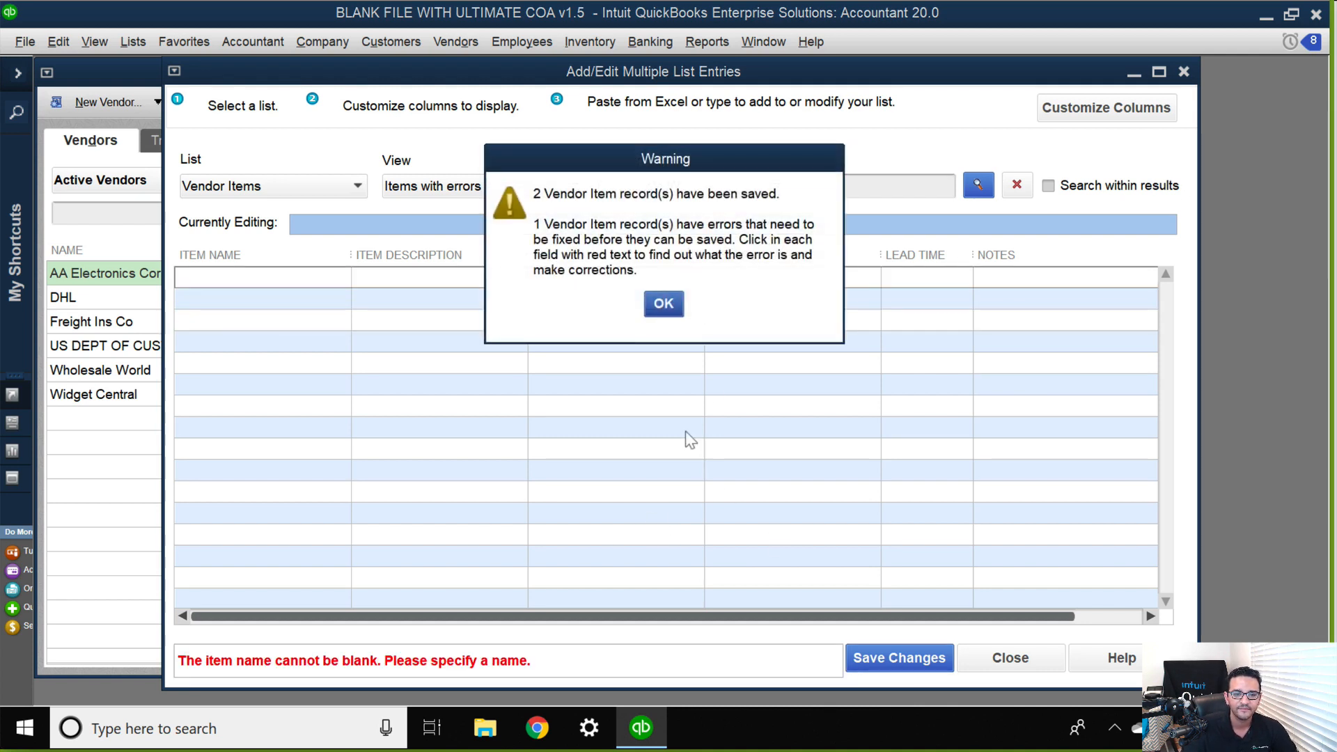
{"action": "left_click", "coordinate": [662, 301]}
{"action": "left_click", "coordinate": [441, 186]}
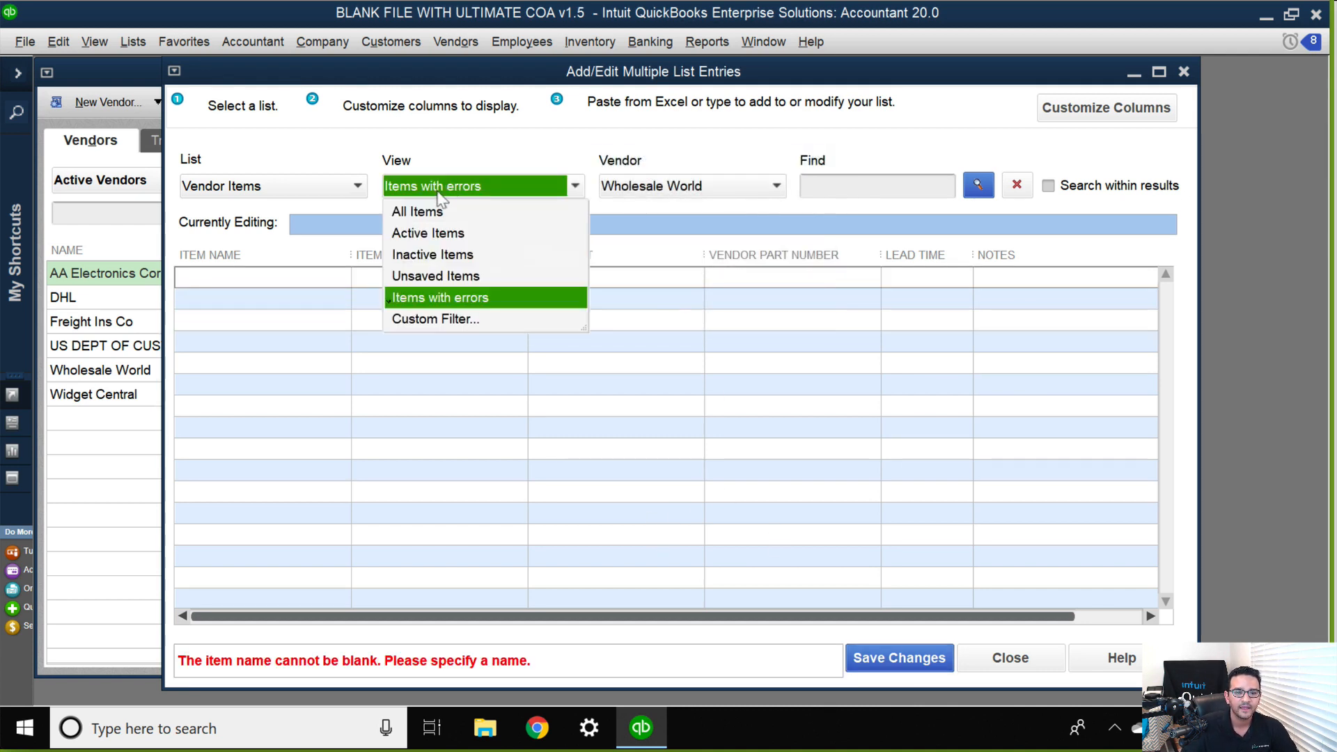
{"action": "left_click", "coordinate": [441, 209]}
Switch the vendor to Widget Central without saving the leftover entry, and add Widget 3 as its first item name.
{"action": "left_click", "coordinate": [686, 188]}
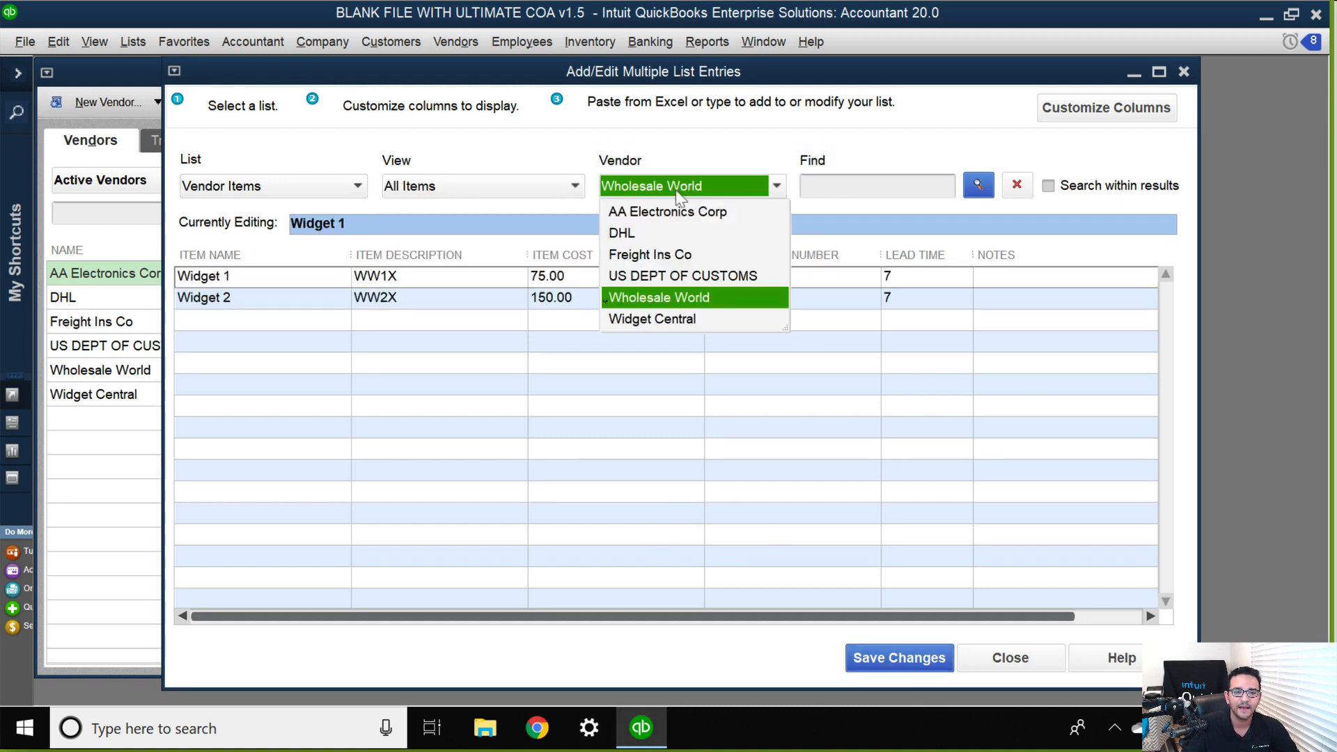
{"action": "left_click", "coordinate": [662, 320]}
{"action": "left_click", "coordinate": [662, 245]}
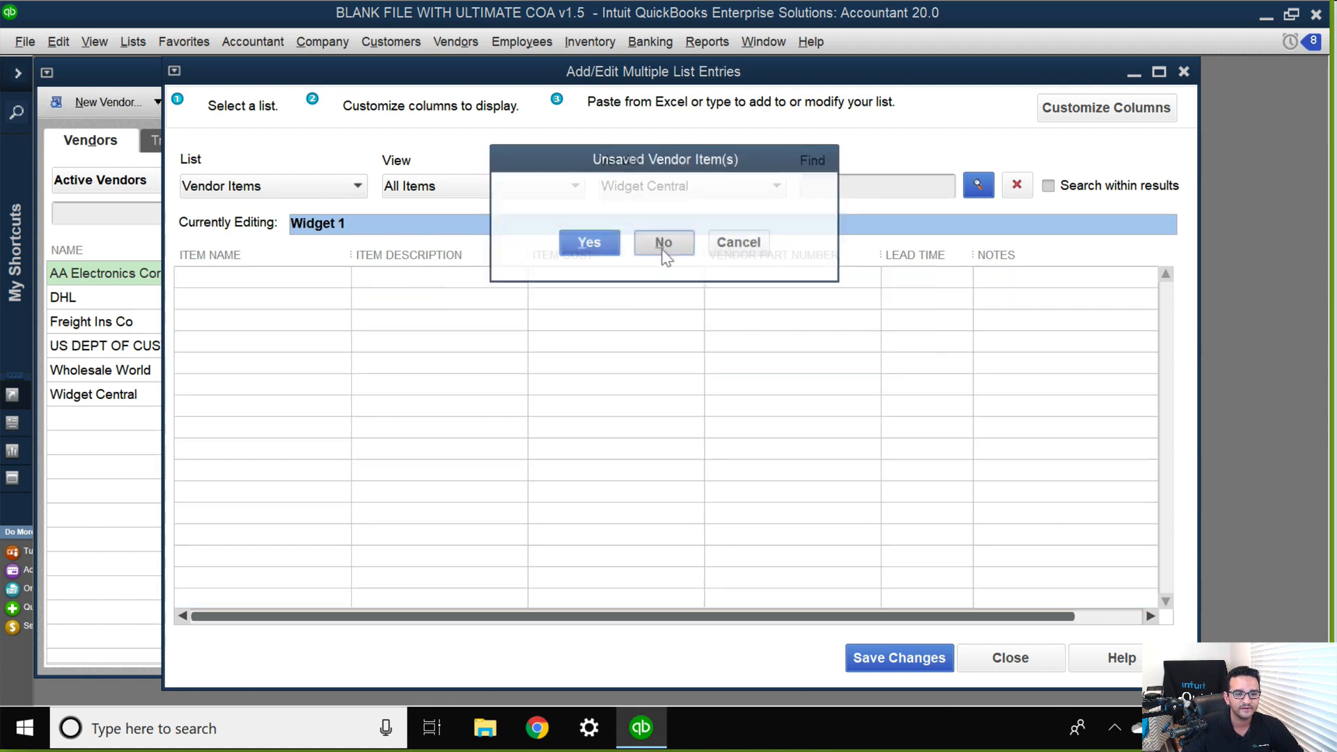
{"action": "left_click", "coordinate": [671, 323]}
{"action": "left_click", "coordinate": [289, 276]}
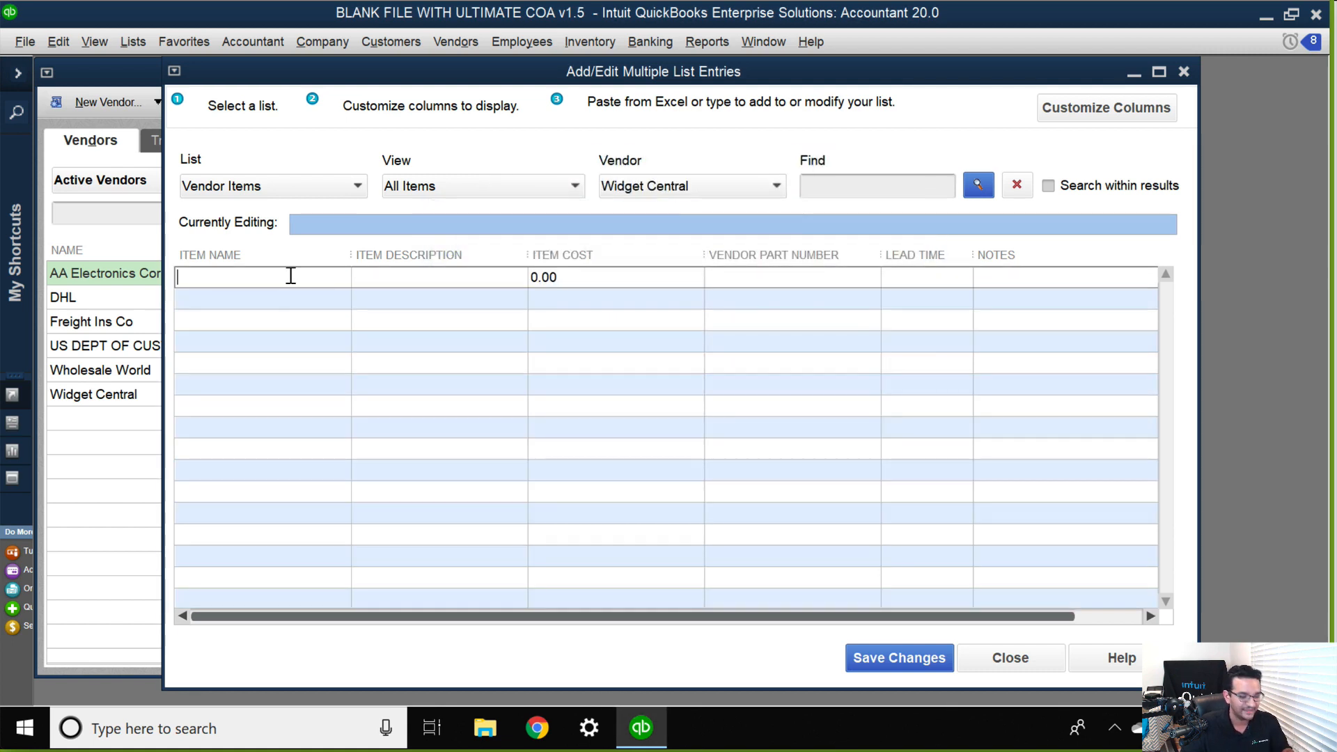
{"action": "type", "text": "Widget 3"}
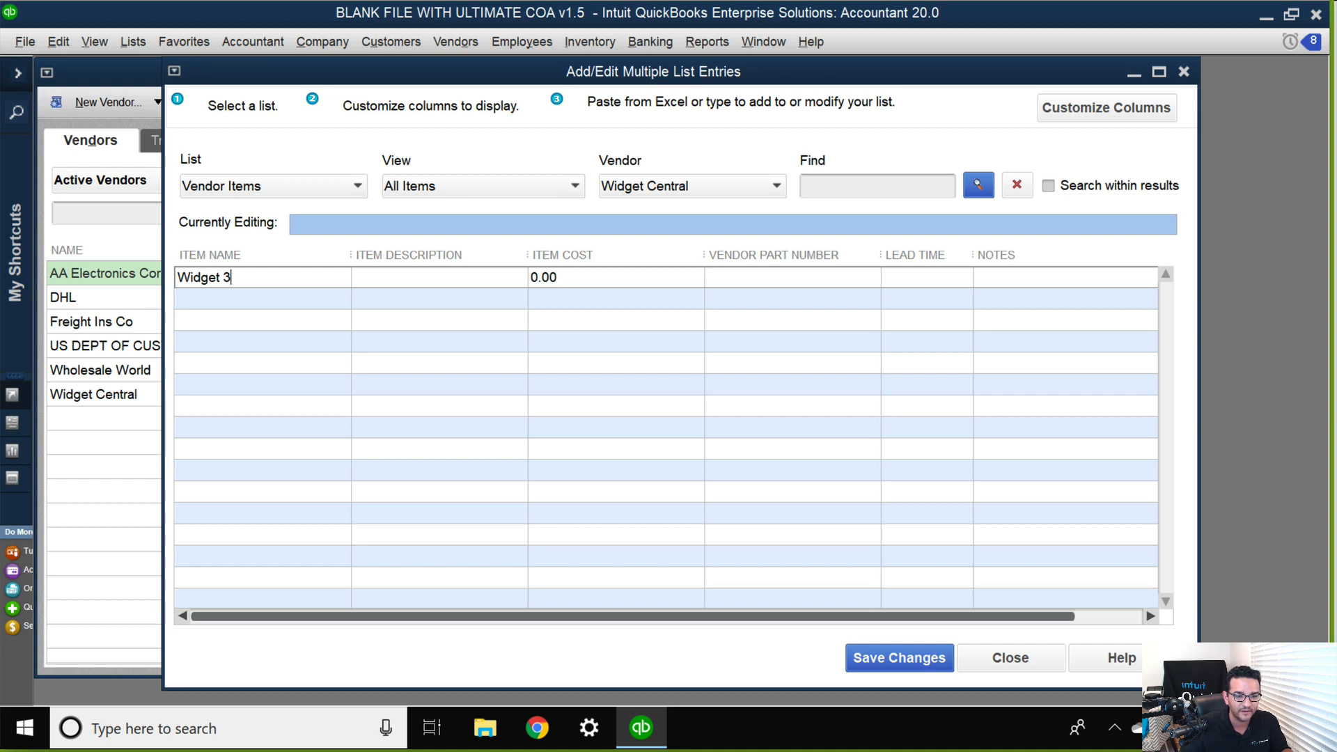
{"action": "key", "text": "Tab"}
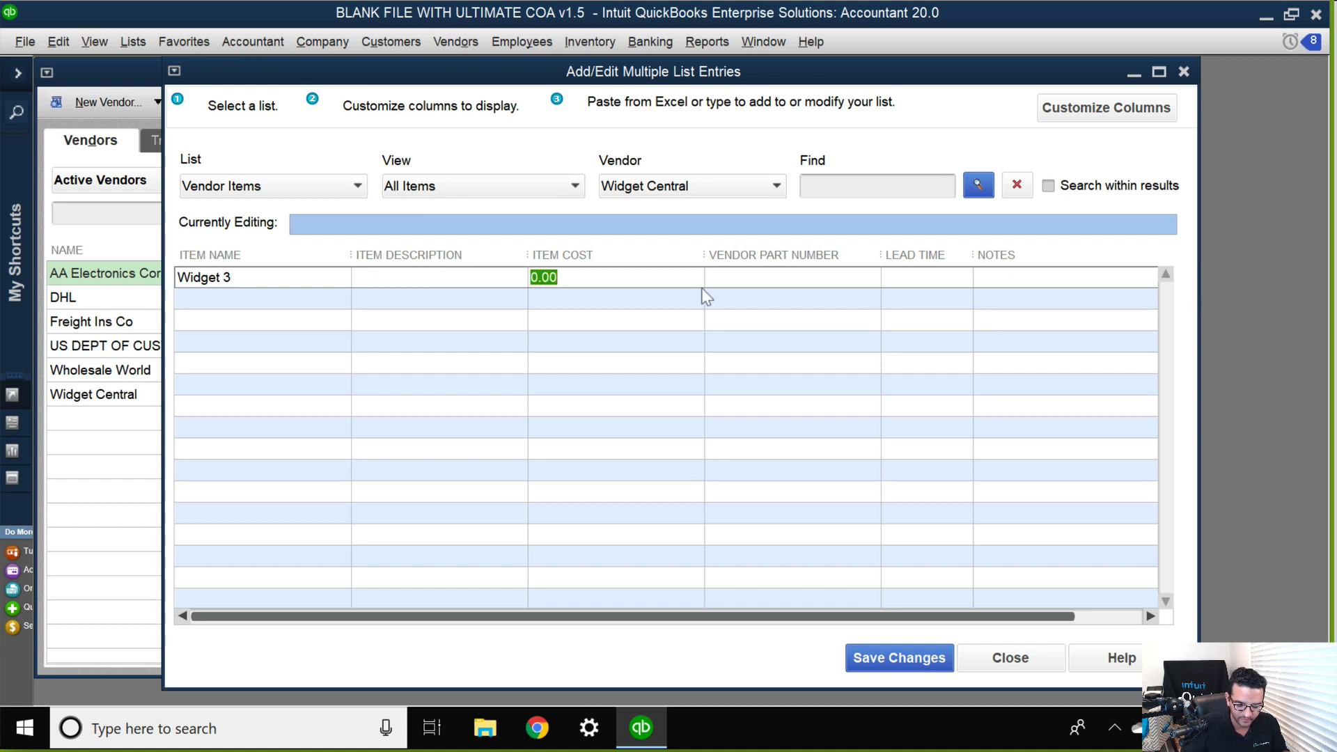
Set Widget Central's Widget 3 to an item cost of 9, lead time 20 and vendor part number WCC3R.
{"action": "type", "text": "9"}
{"action": "key", "text": "Tab"}
{"action": "left_click", "coordinate": [892, 283]}
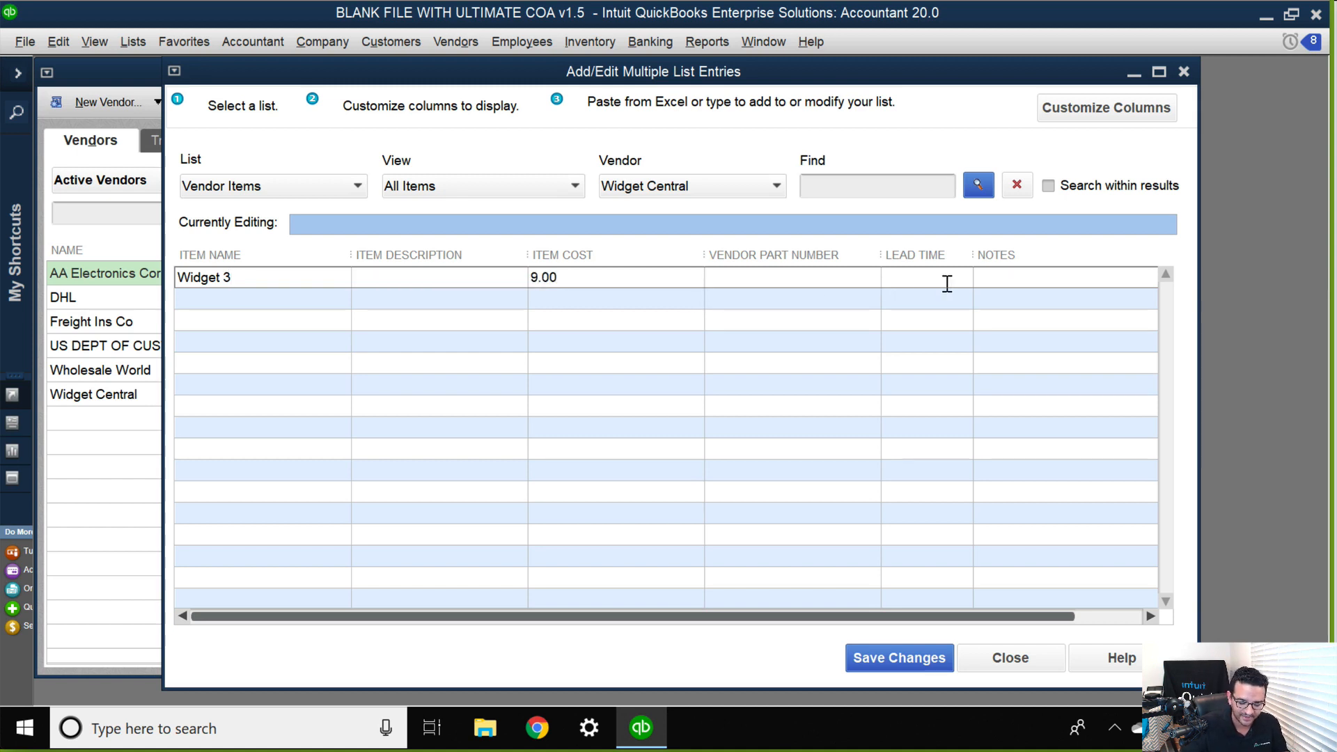
{"action": "type", "text": "20"}
{"action": "key", "text": "Tab"}
{"action": "left_click", "coordinate": [669, 278]}
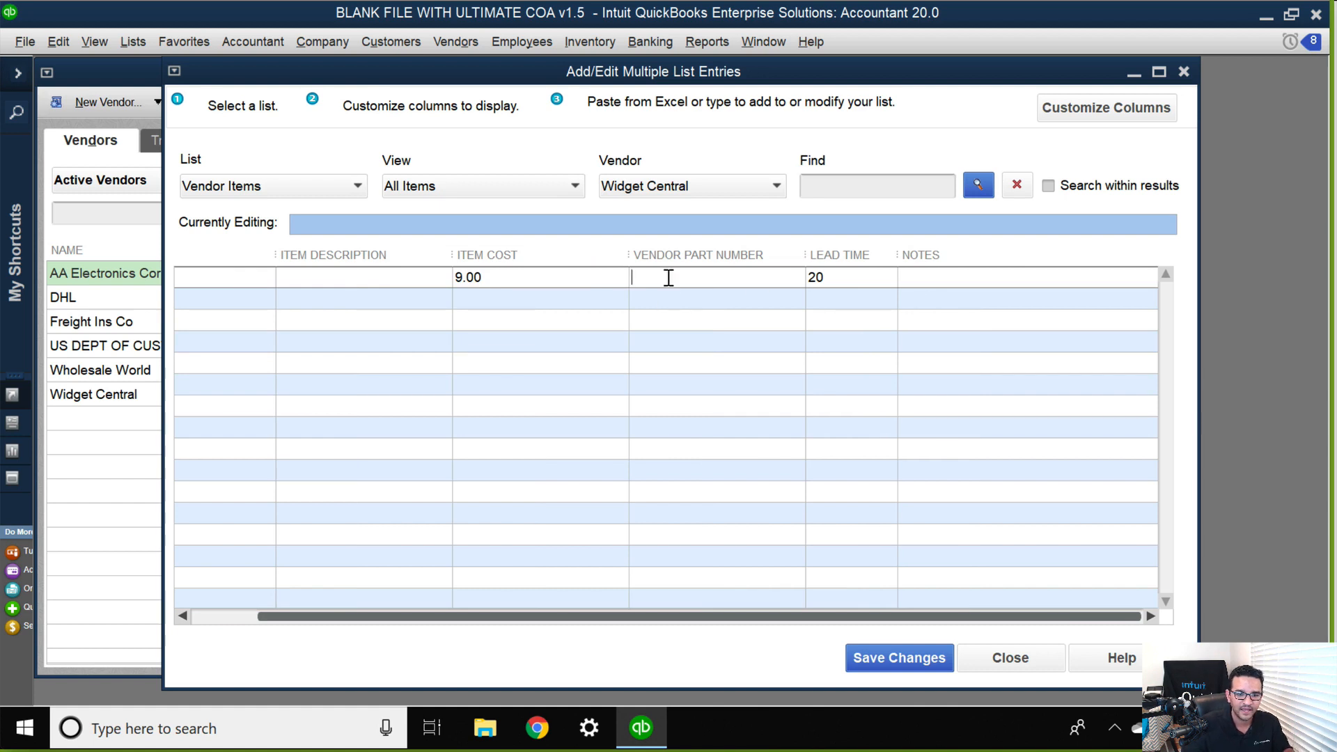
{"action": "type", "text": "WCC3R"}
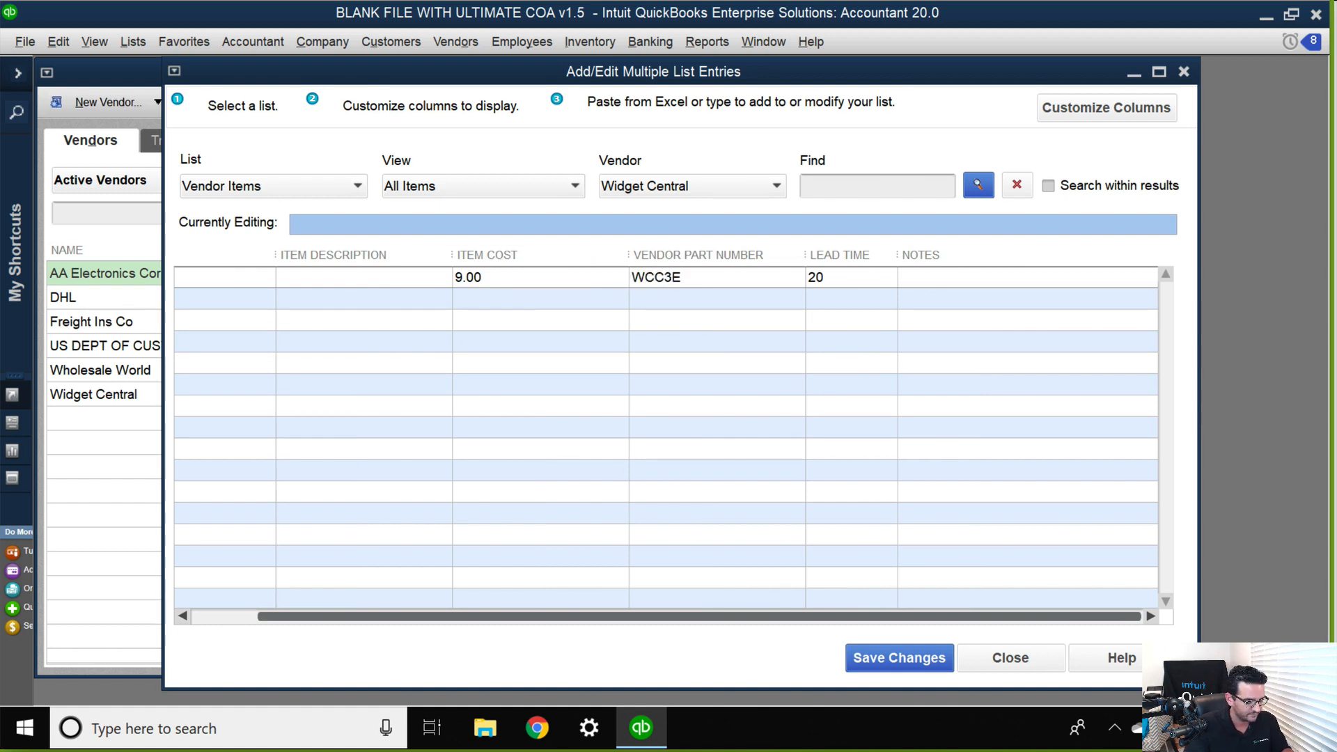
Copy the part number WCC3R into Widget 3's item description and save Widget Central's entries.
{"action": "left_click_drag", "start_coordinate": [715, 283], "coordinate": [564, 260]}
{"action": "key", "text": "ctrl+c"}
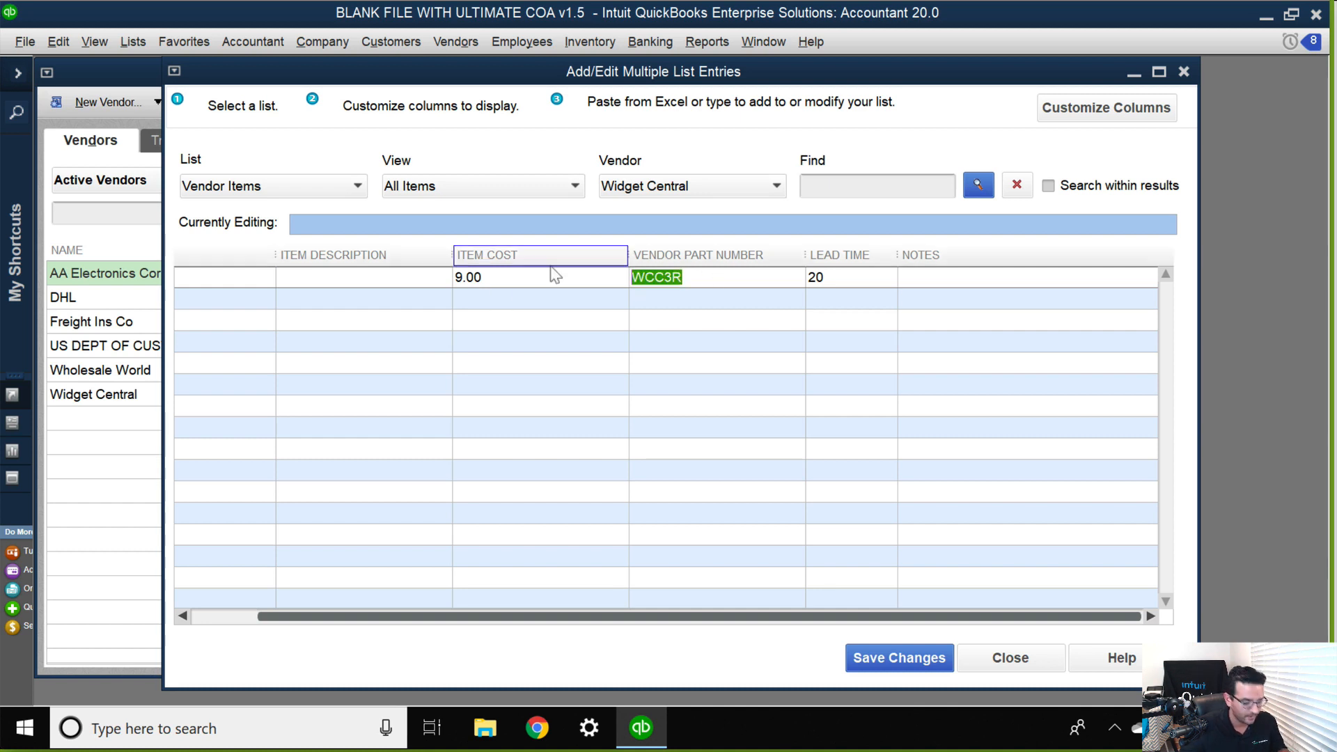
{"action": "left_click", "coordinate": [387, 280]}
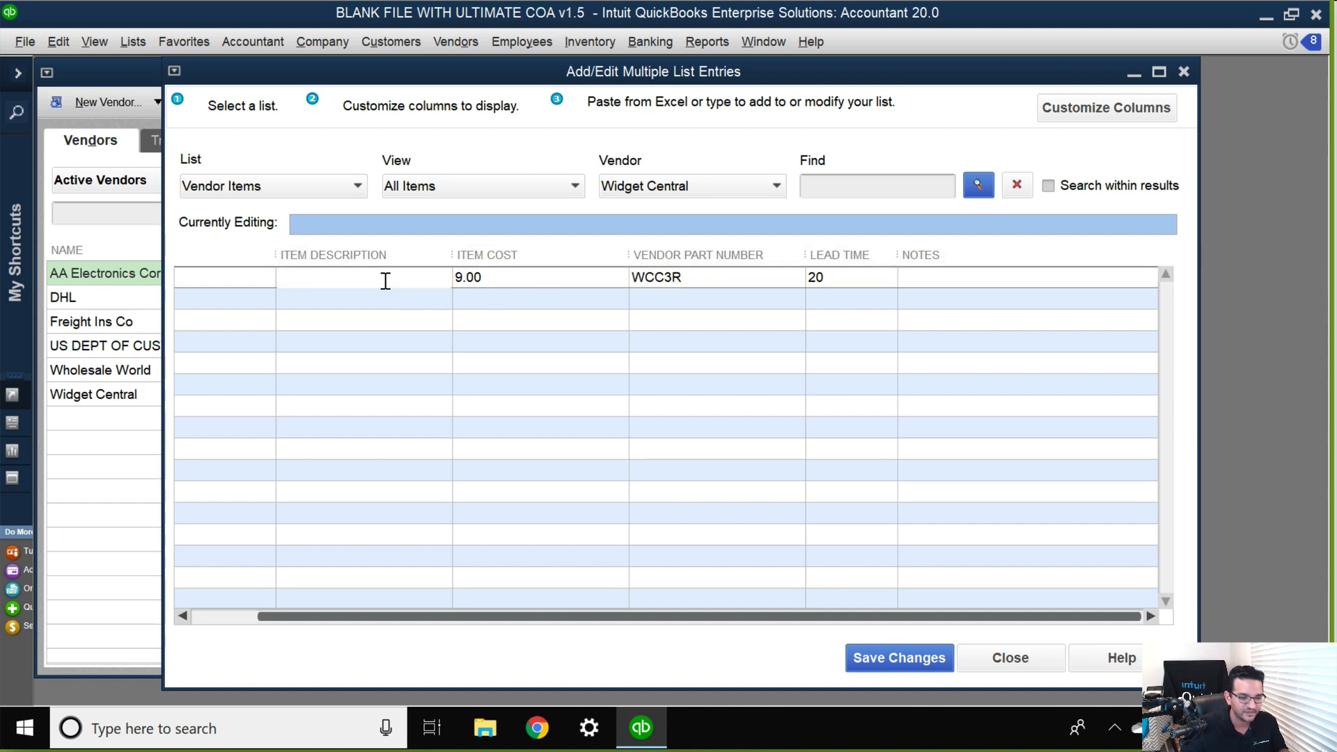
{"action": "key", "text": "ctrl+v"}
{"action": "left_click", "coordinate": [863, 658]}
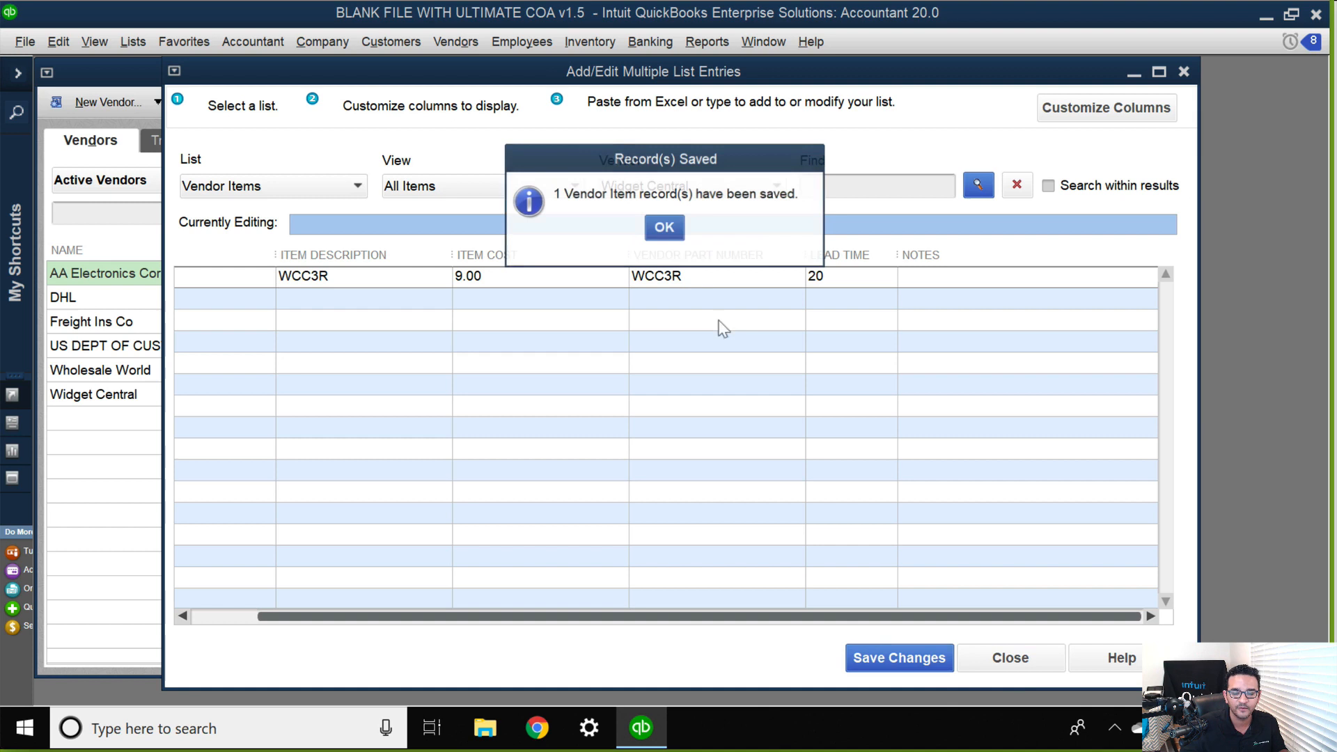
{"action": "left_click", "coordinate": [663, 229]}
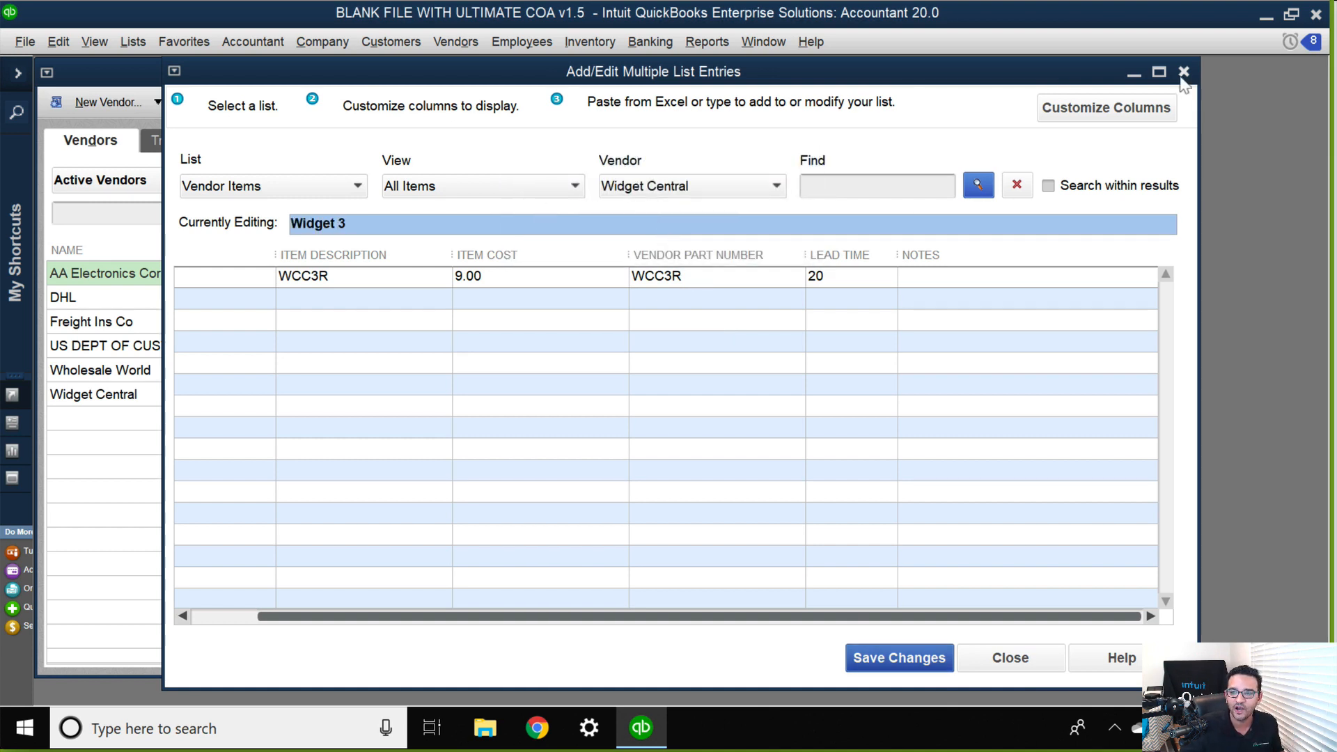
Close the multiple list entries and review AA Electronics Corp's widget items and prices in the maximized Vendor Center.
{"action": "left_click", "coordinate": [1183, 71]}
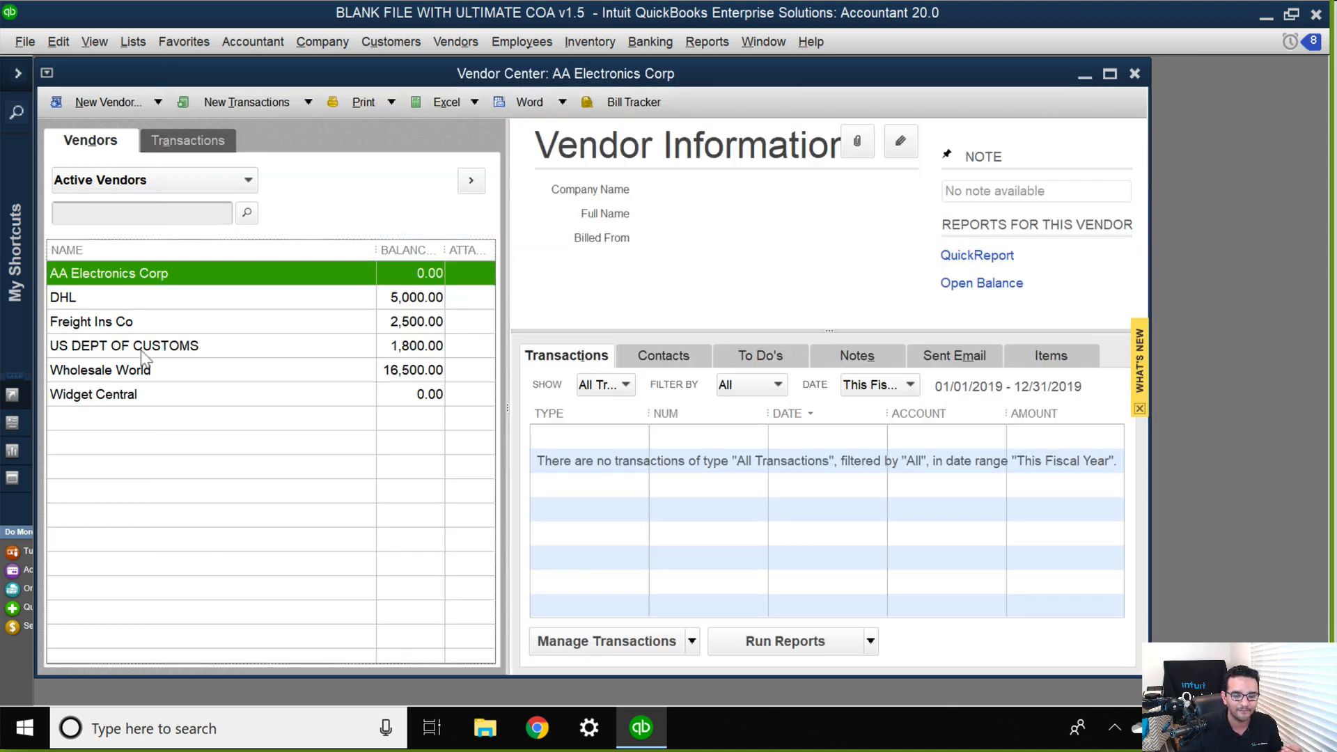
{"action": "left_click", "coordinate": [1109, 74]}
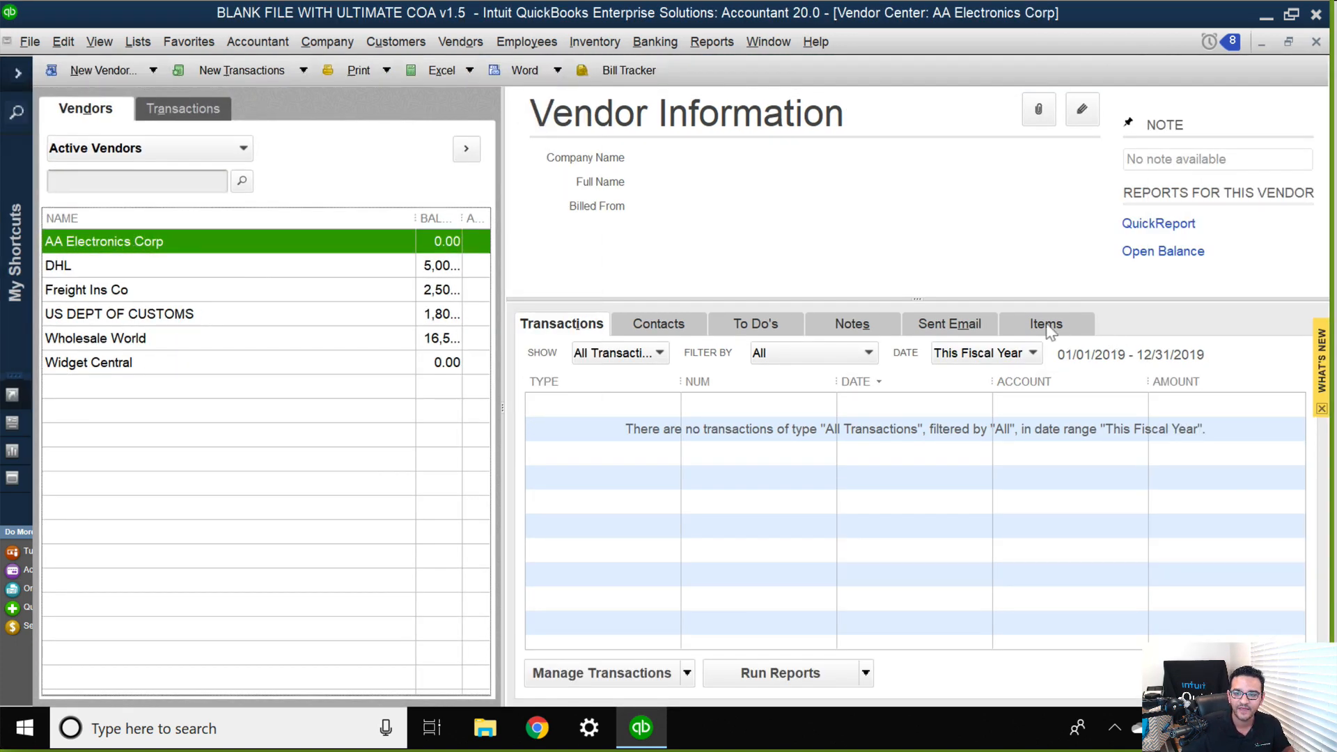
{"action": "left_click", "coordinate": [1046, 326]}
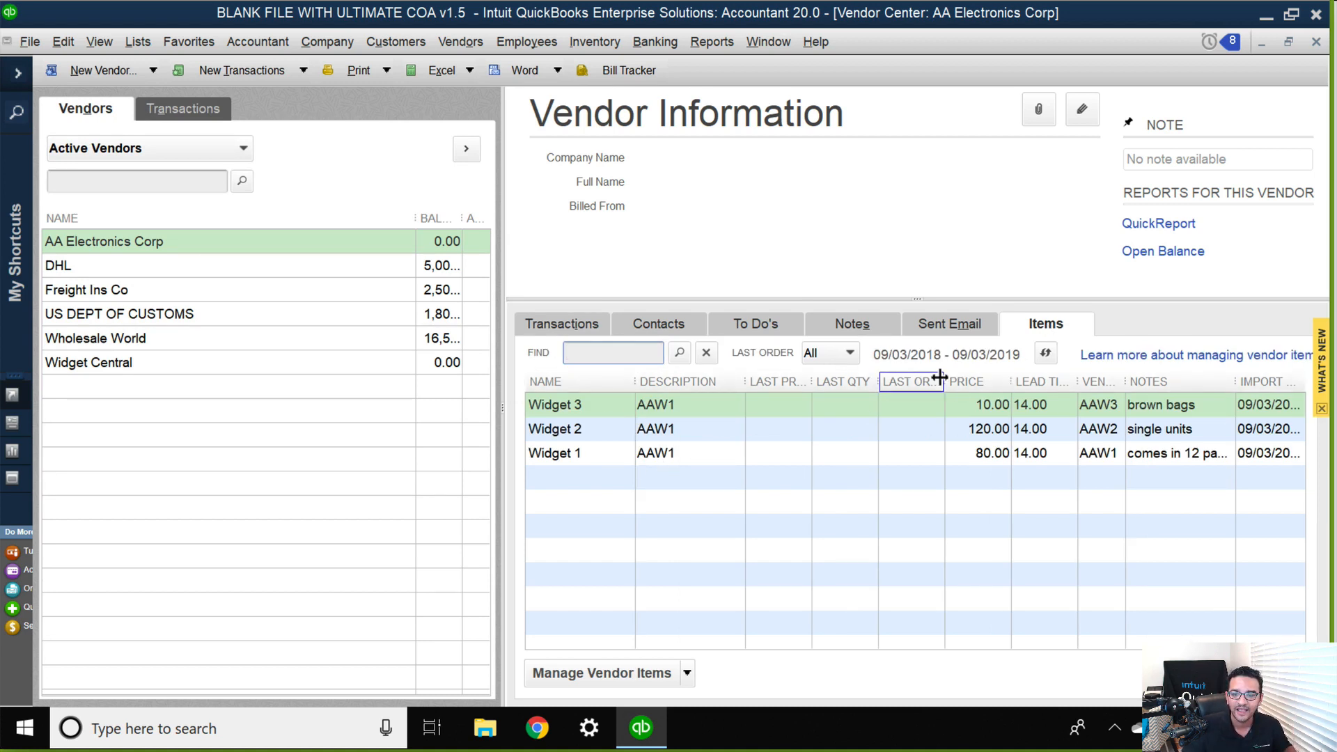
{"action": "left_click", "coordinate": [981, 410]}
{"action": "left_click", "coordinate": [987, 430]}
{"action": "left_click", "coordinate": [985, 456]}
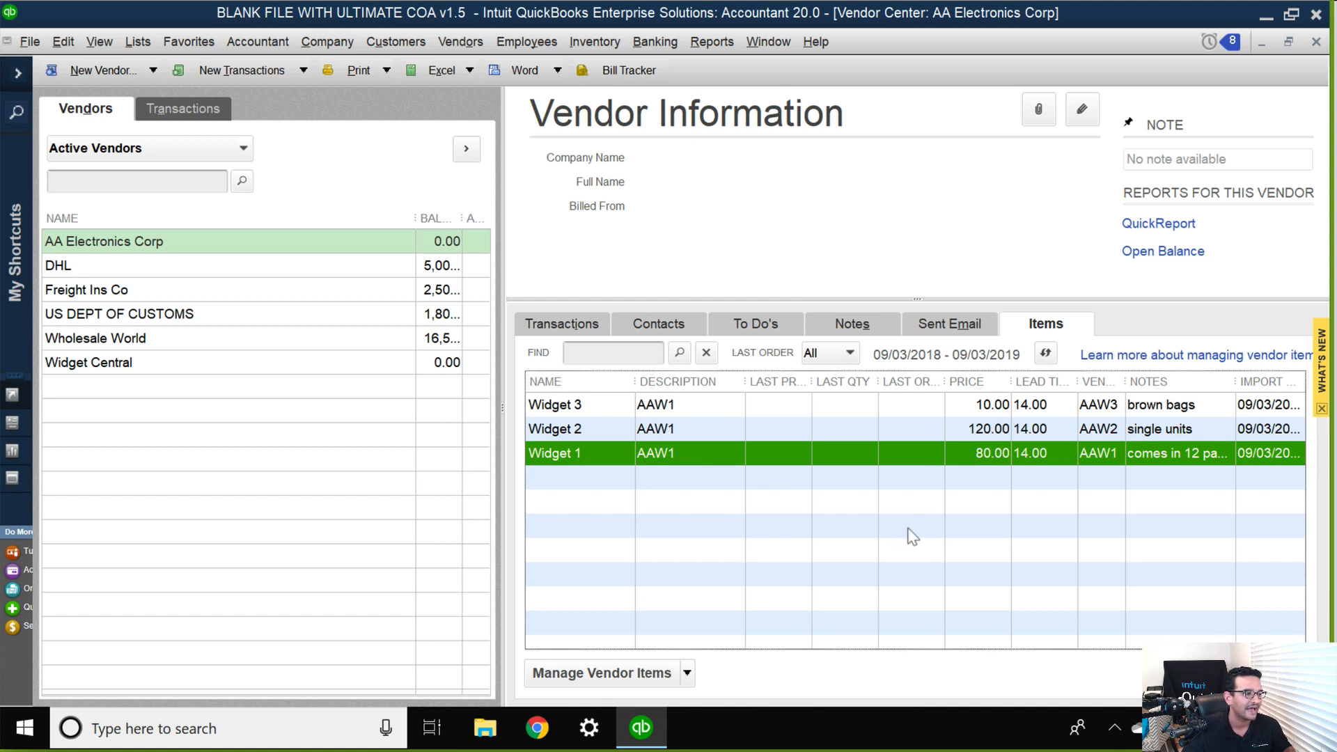
Review the item records of Wholesale World, including Widget 3, and those of Widget Central.
{"action": "left_click", "coordinate": [131, 344]}
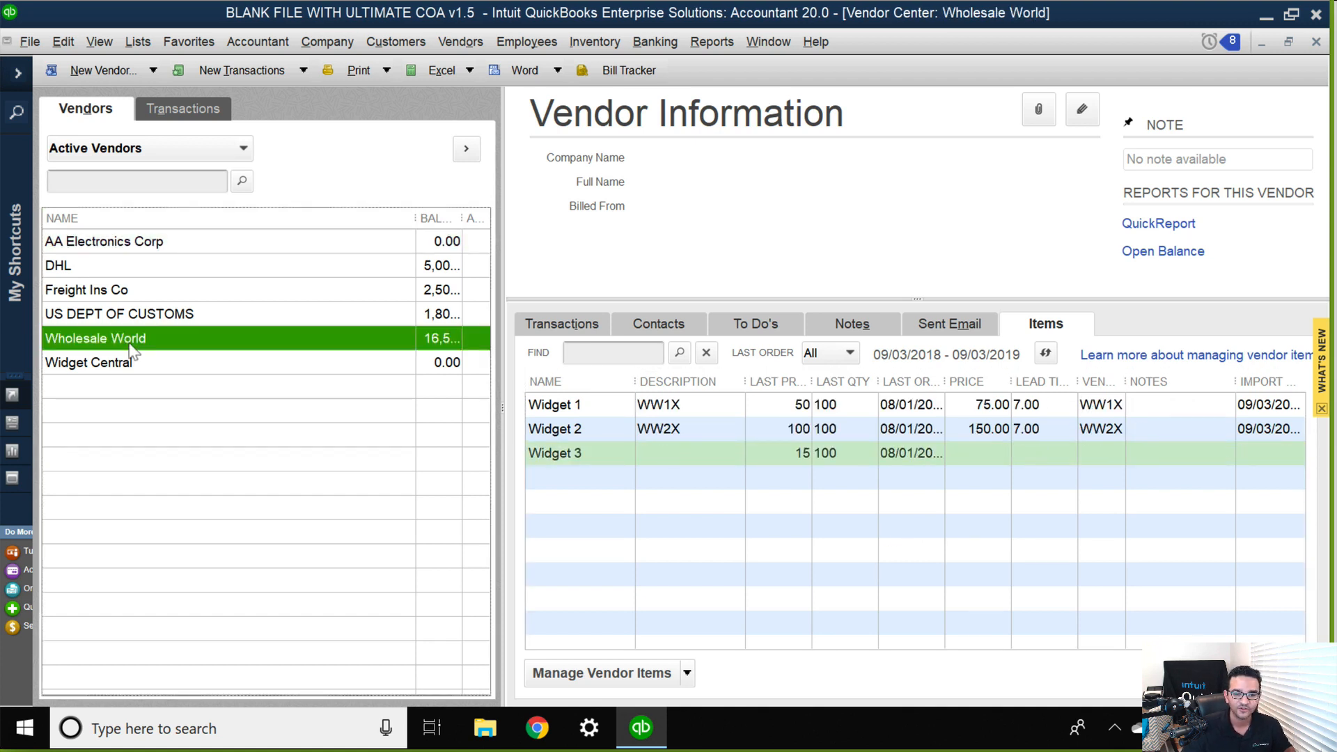
{"action": "left_click", "coordinate": [603, 426]}
{"action": "left_click", "coordinate": [595, 459]}
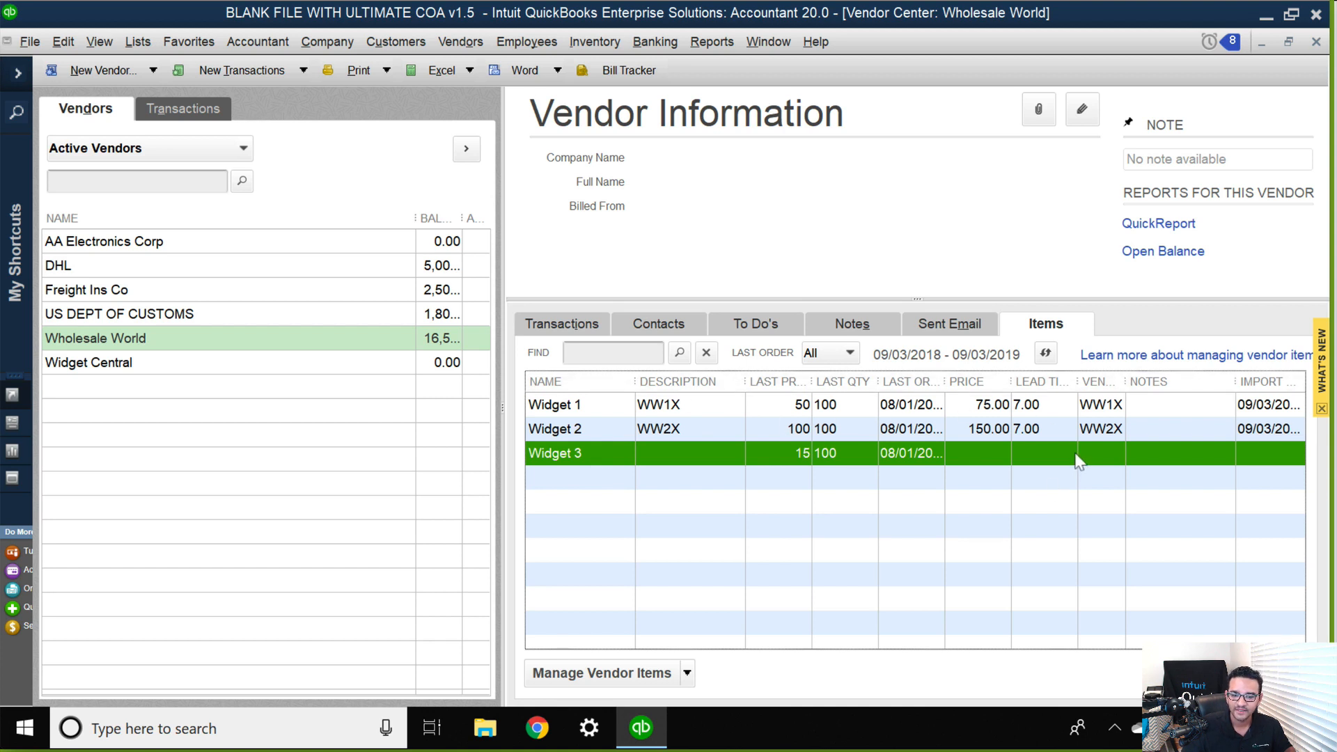
{"action": "left_click", "coordinate": [128, 365]}
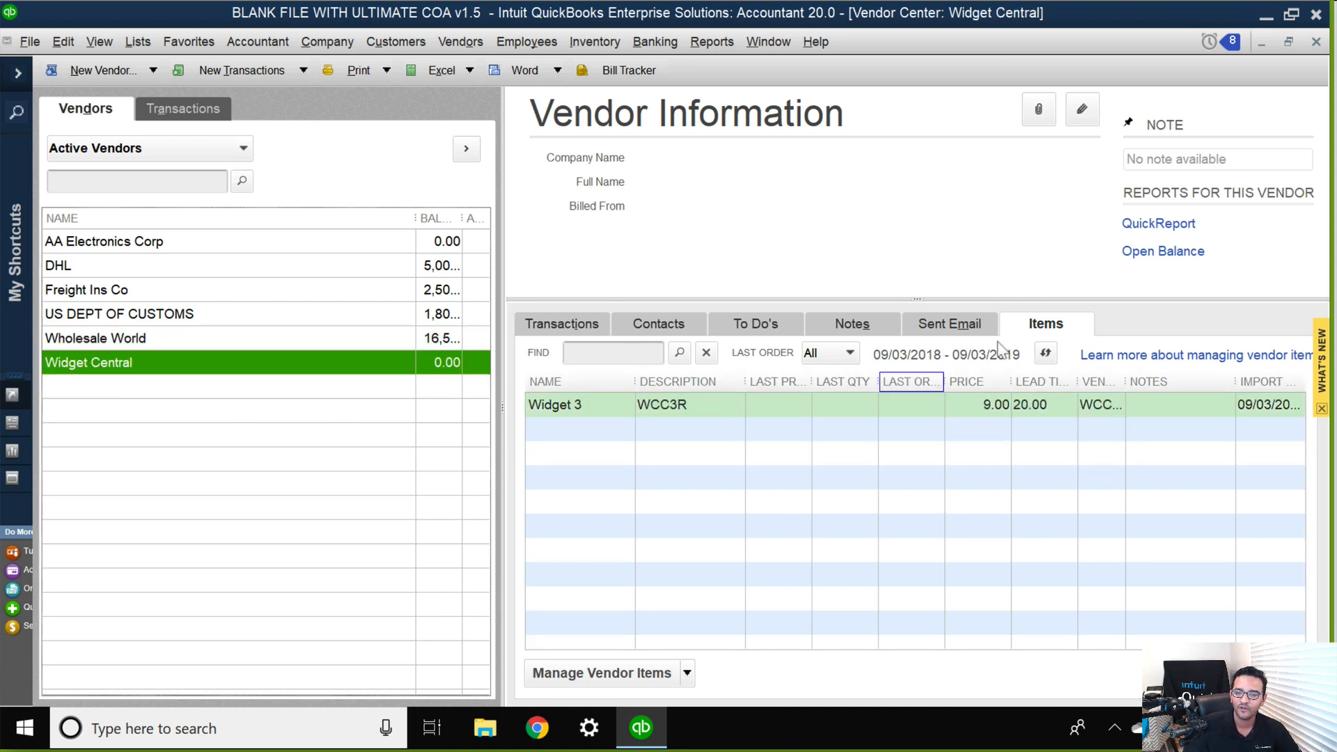
Open the vendor items for adding and editing, and switch the list to Wholesale World.
{"action": "left_click", "coordinate": [668, 675]}
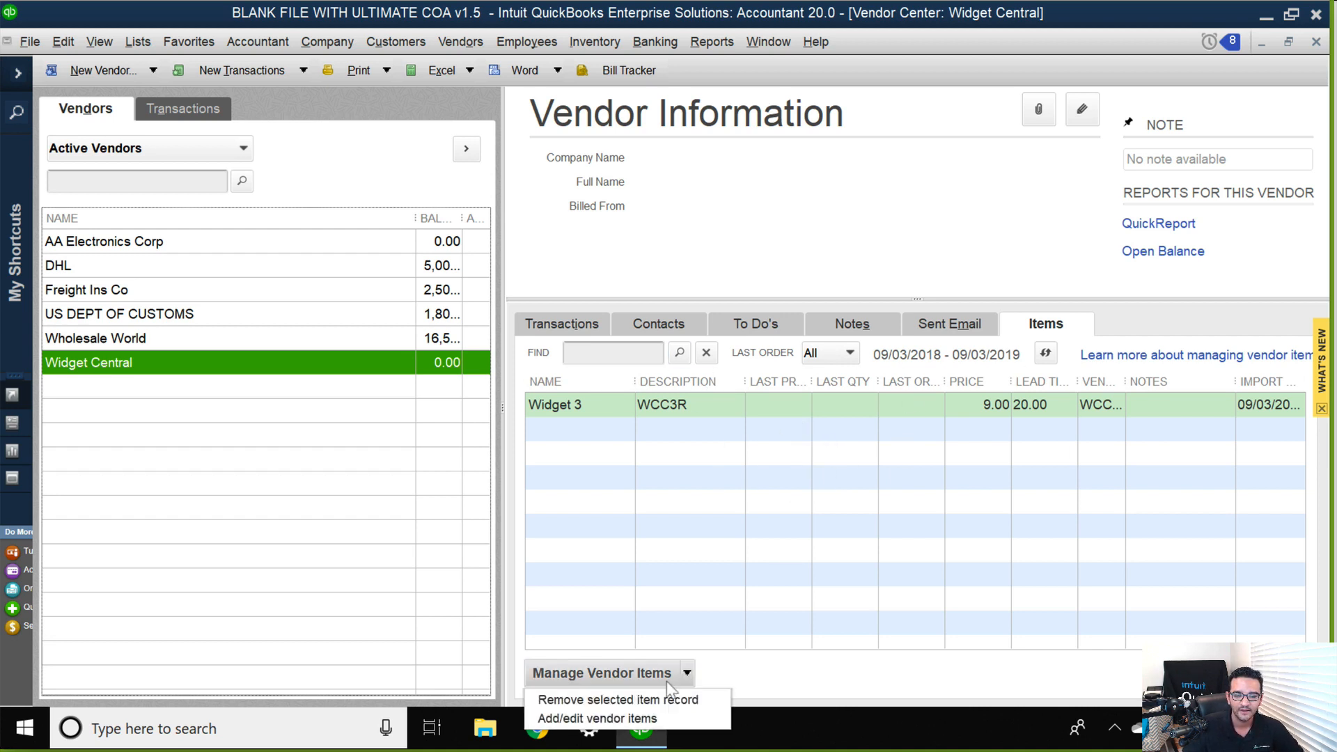
{"action": "left_click", "coordinate": [620, 719]}
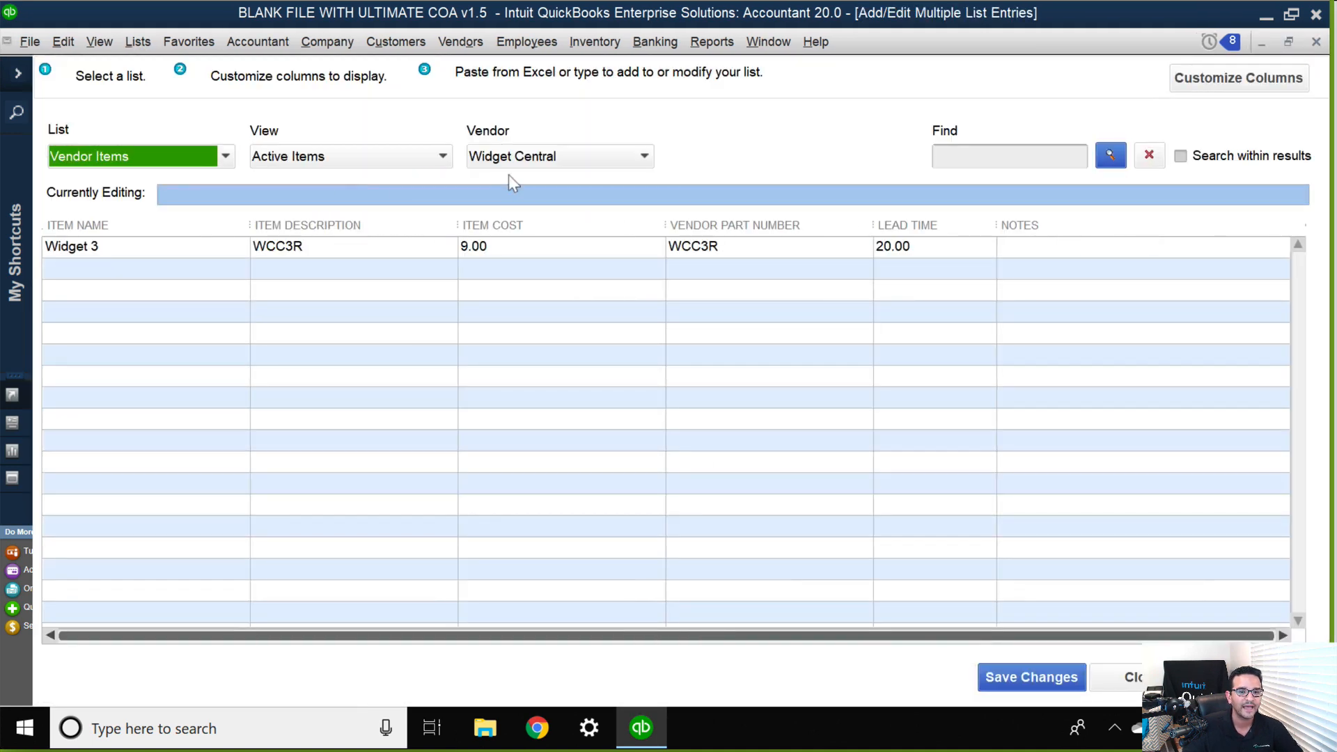
{"action": "left_click", "coordinate": [554, 157]}
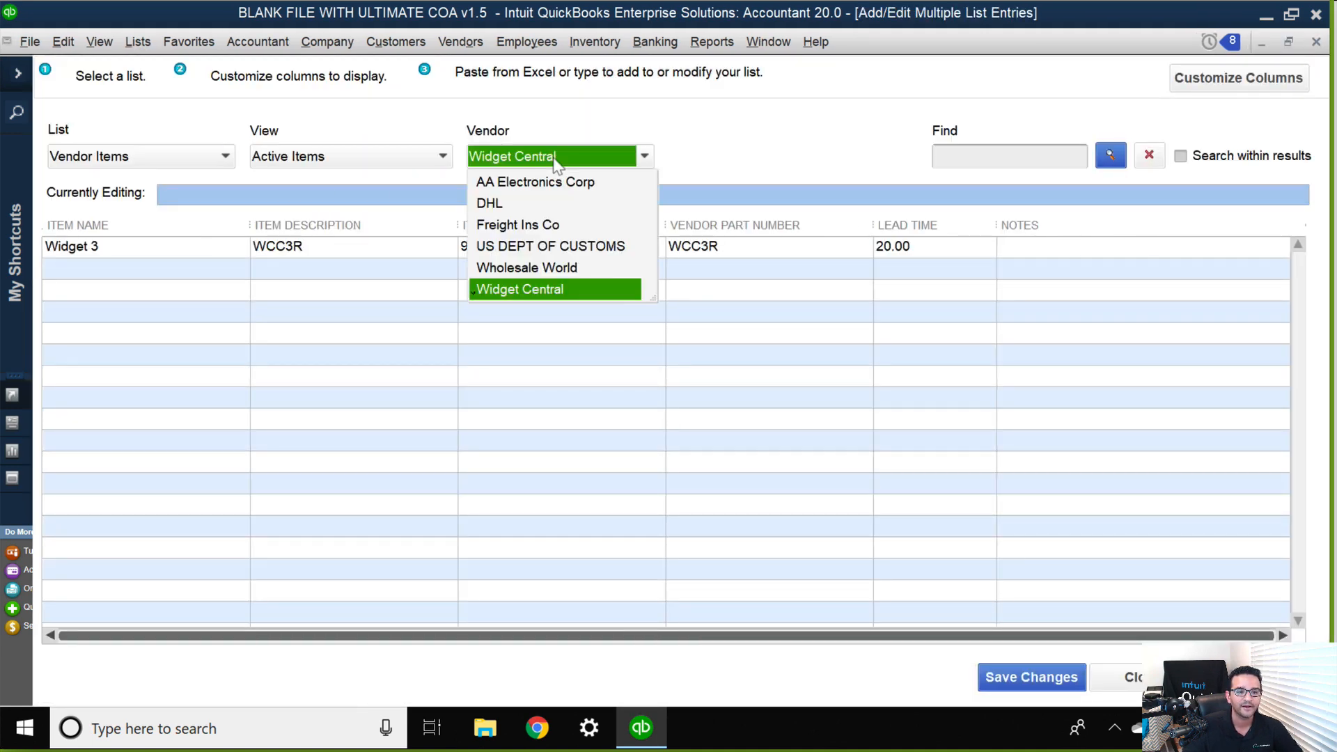
{"action": "left_click", "coordinate": [524, 268]}
{"action": "left_click", "coordinate": [103, 302]}
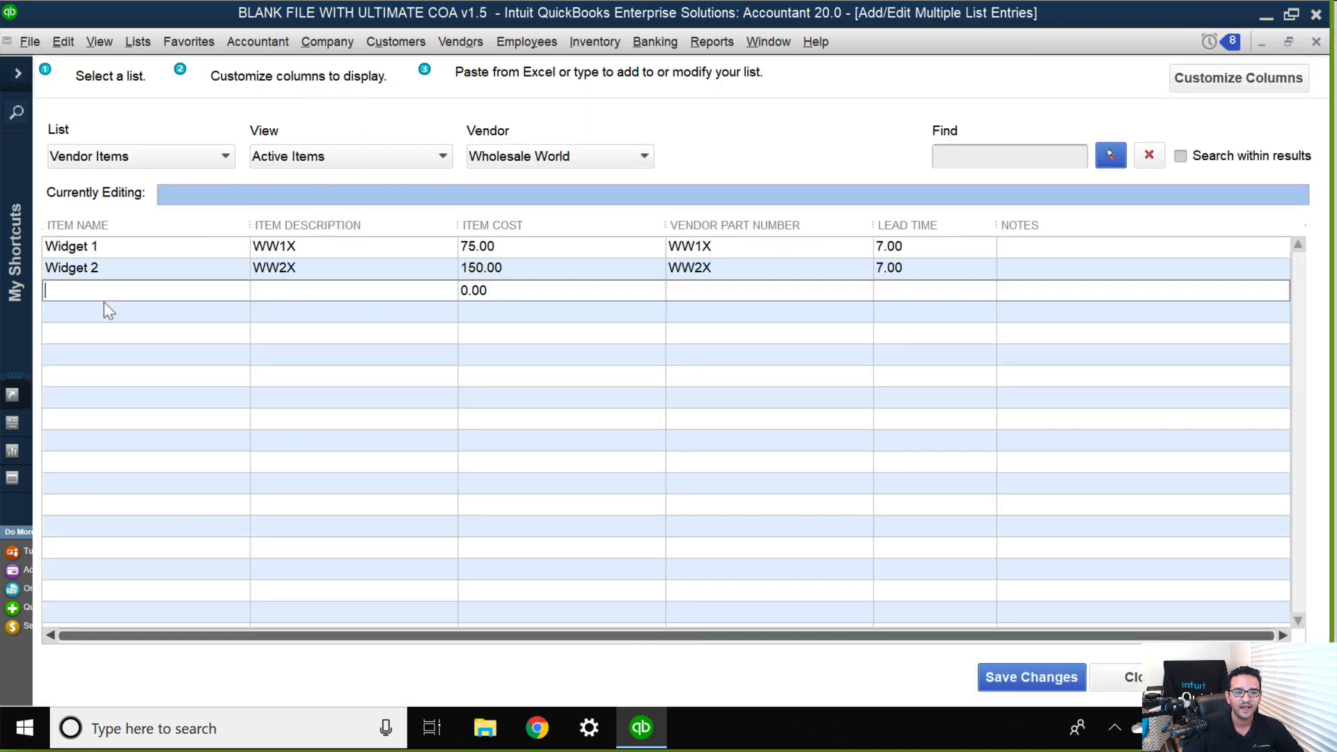
Set the view of Wholesale World's vendor items to All Items and save the list changes.
{"action": "left_click", "coordinate": [341, 157]}
{"action": "left_click", "coordinate": [339, 160]}
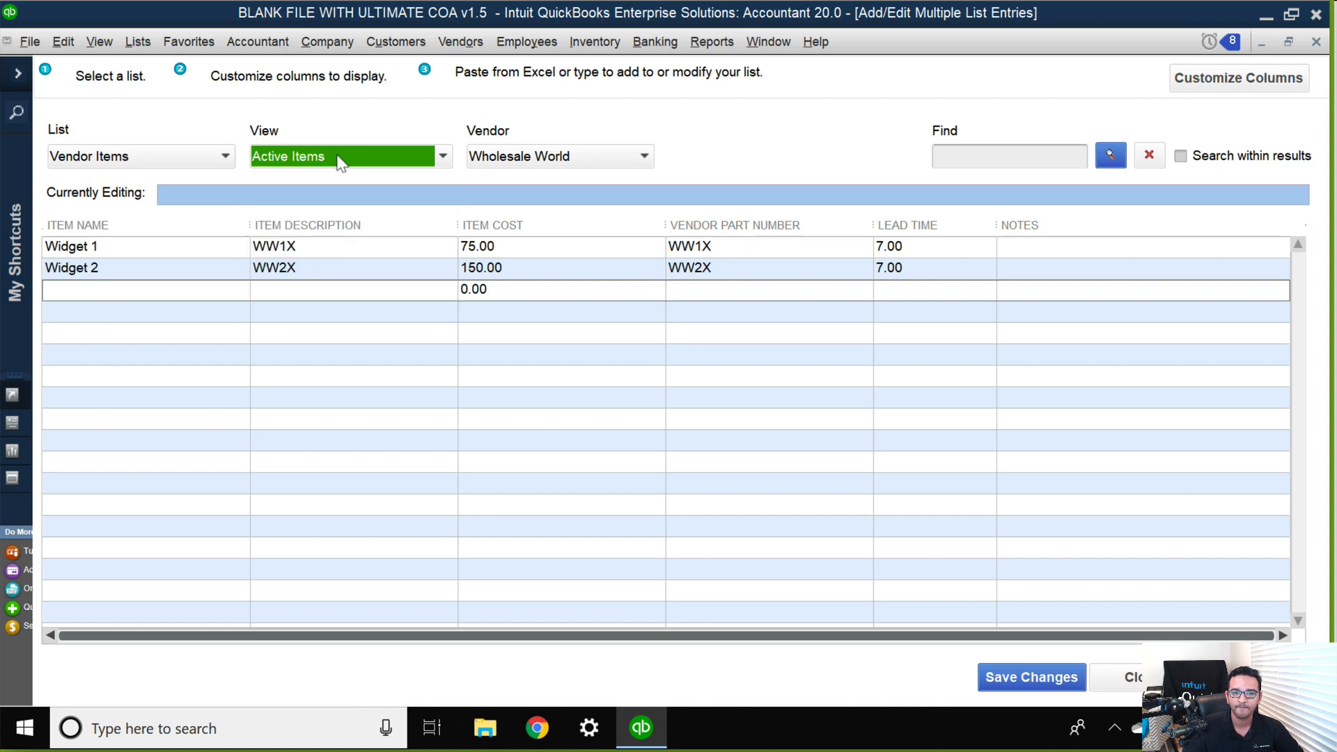
{"action": "left_click", "coordinate": [340, 162]}
{"action": "left_click", "coordinate": [324, 181]}
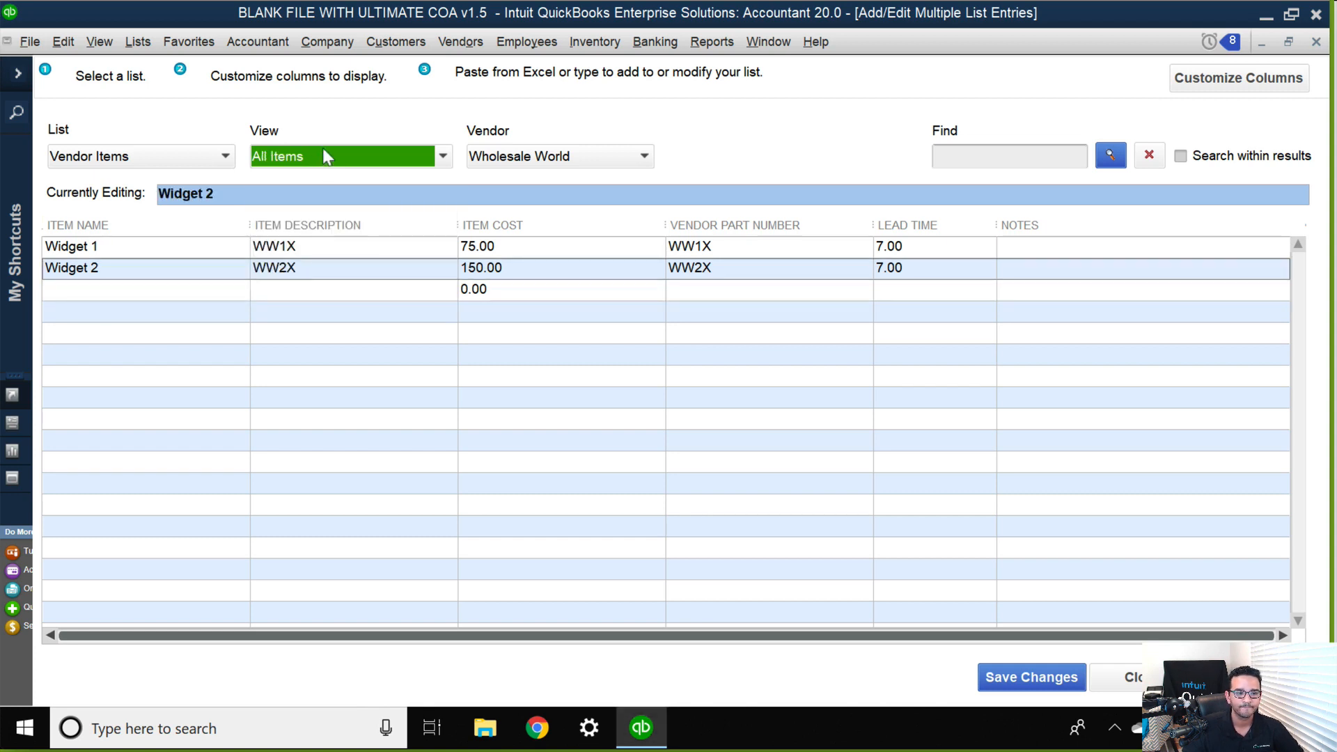
{"action": "left_click", "coordinate": [1024, 683]}
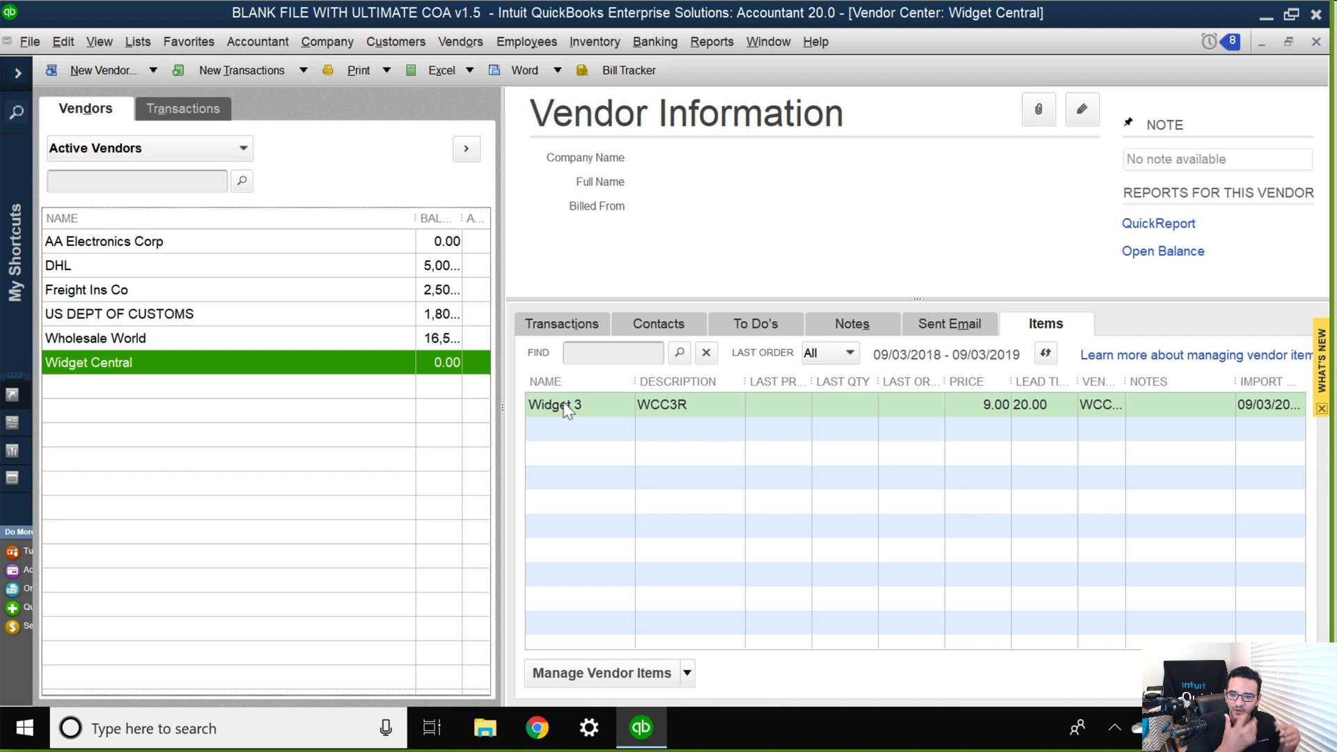
Start a new purchase order and clear its prefilled vendor.
{"action": "left_click", "coordinate": [461, 41]}
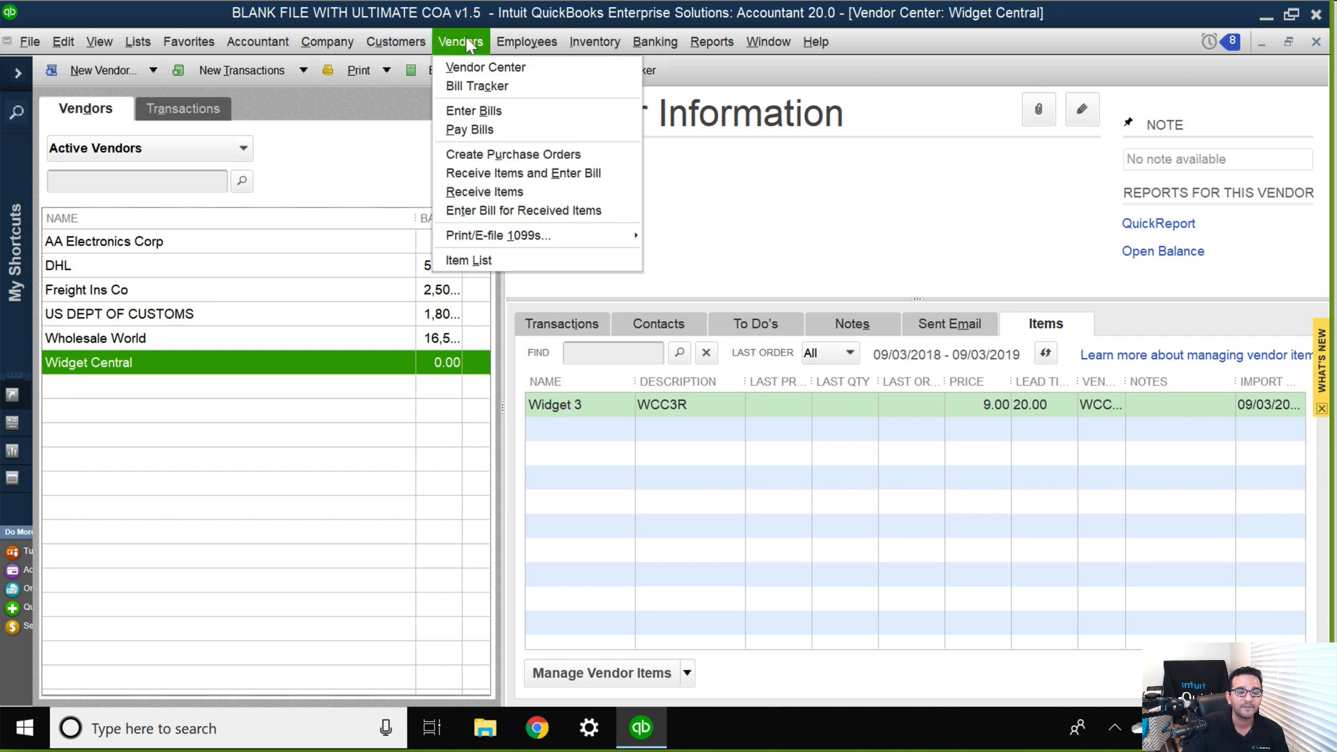
{"action": "left_click", "coordinate": [449, 42]}
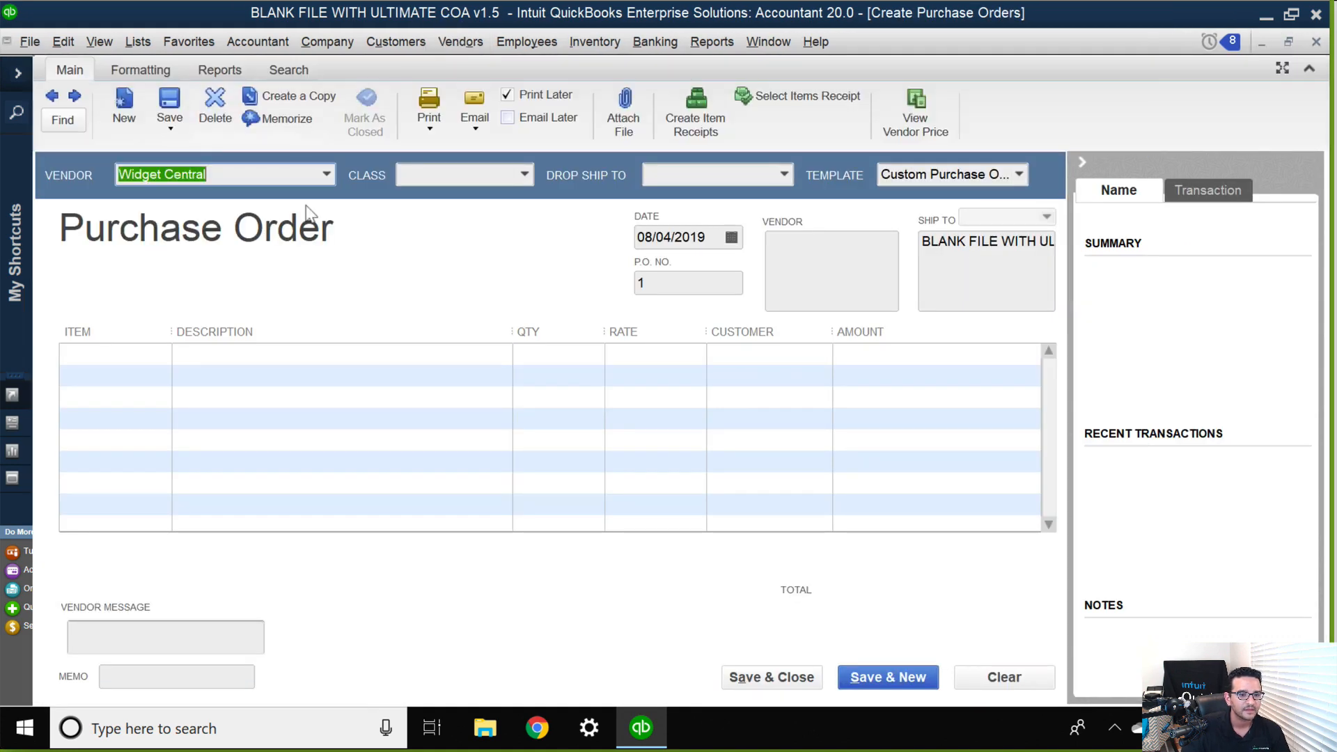
{"action": "left_click", "coordinate": [320, 178]}
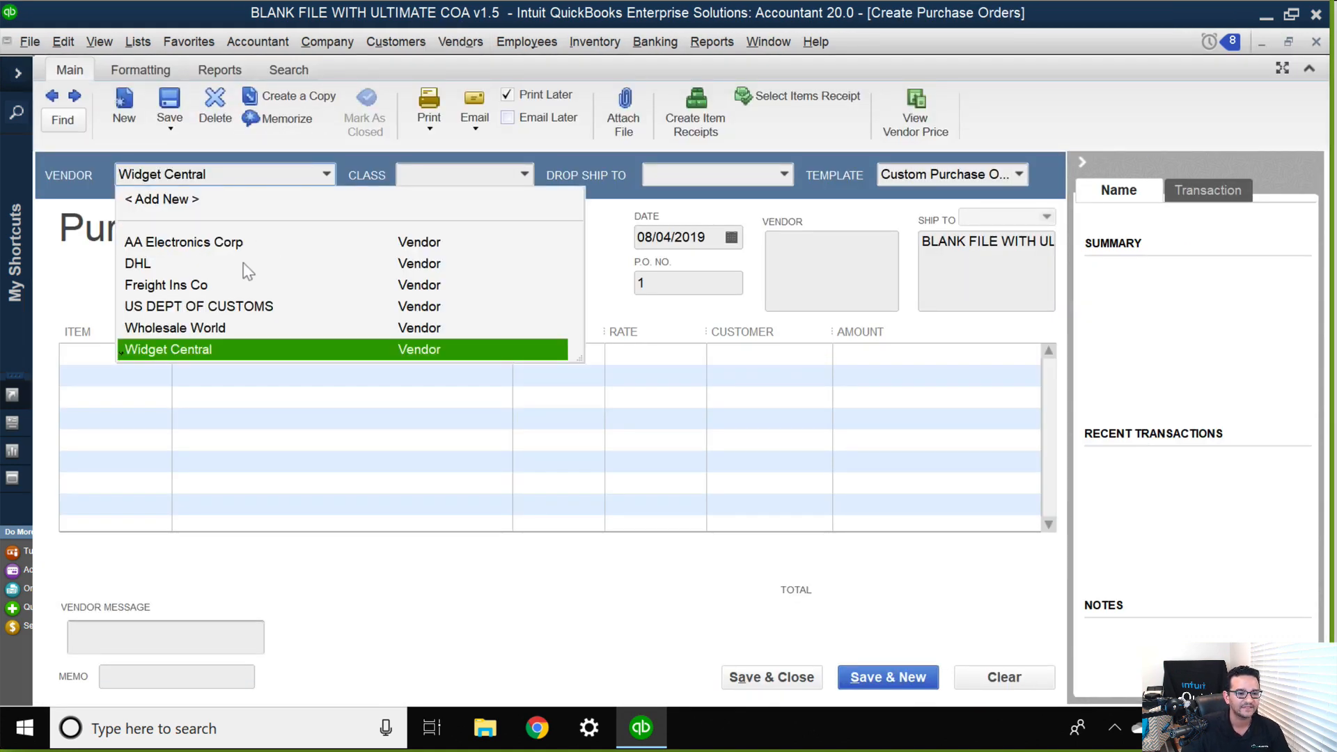
{"action": "left_click_drag", "start_coordinate": [241, 179], "coordinate": [2, 174]}
{"action": "key", "text": "Delete"}
{"action": "key", "text": "Tab"}
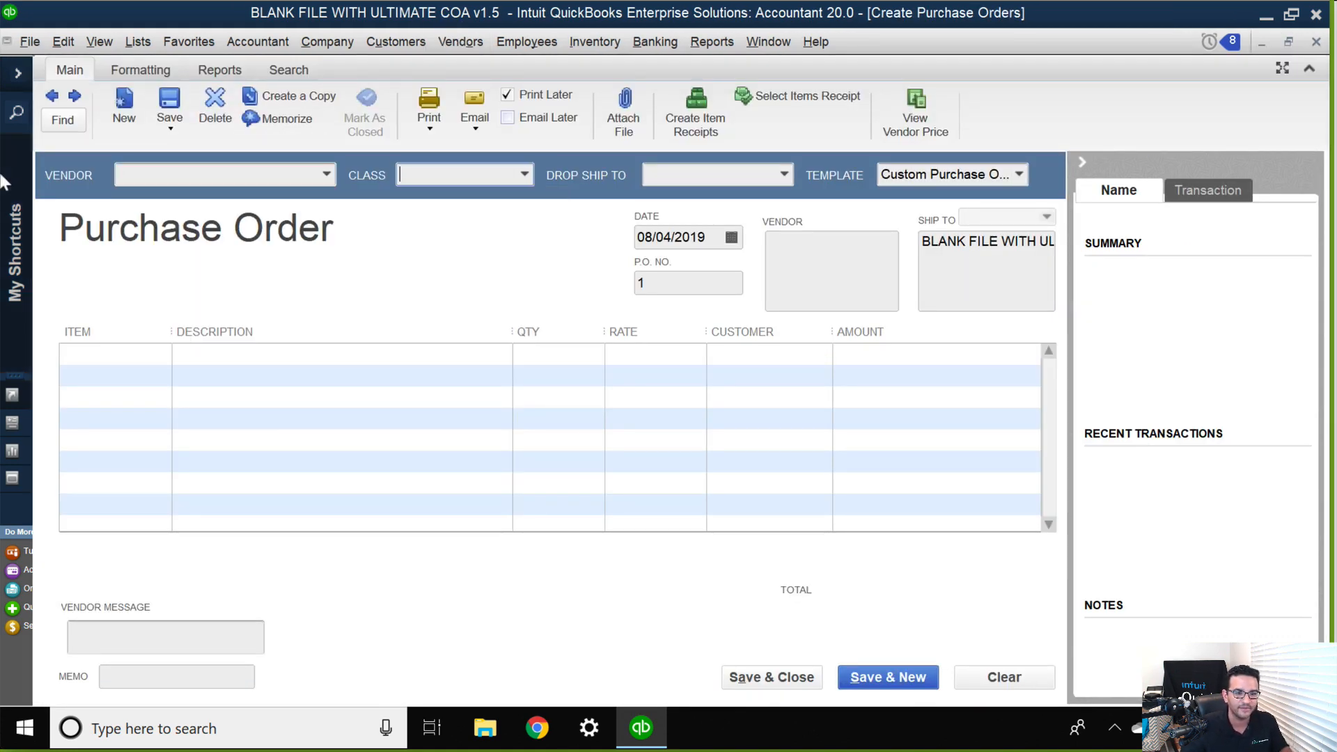
Add Widget 1 and Widget 3 as the first two item lines of the purchase order.
{"action": "left_click", "coordinate": [149, 358]}
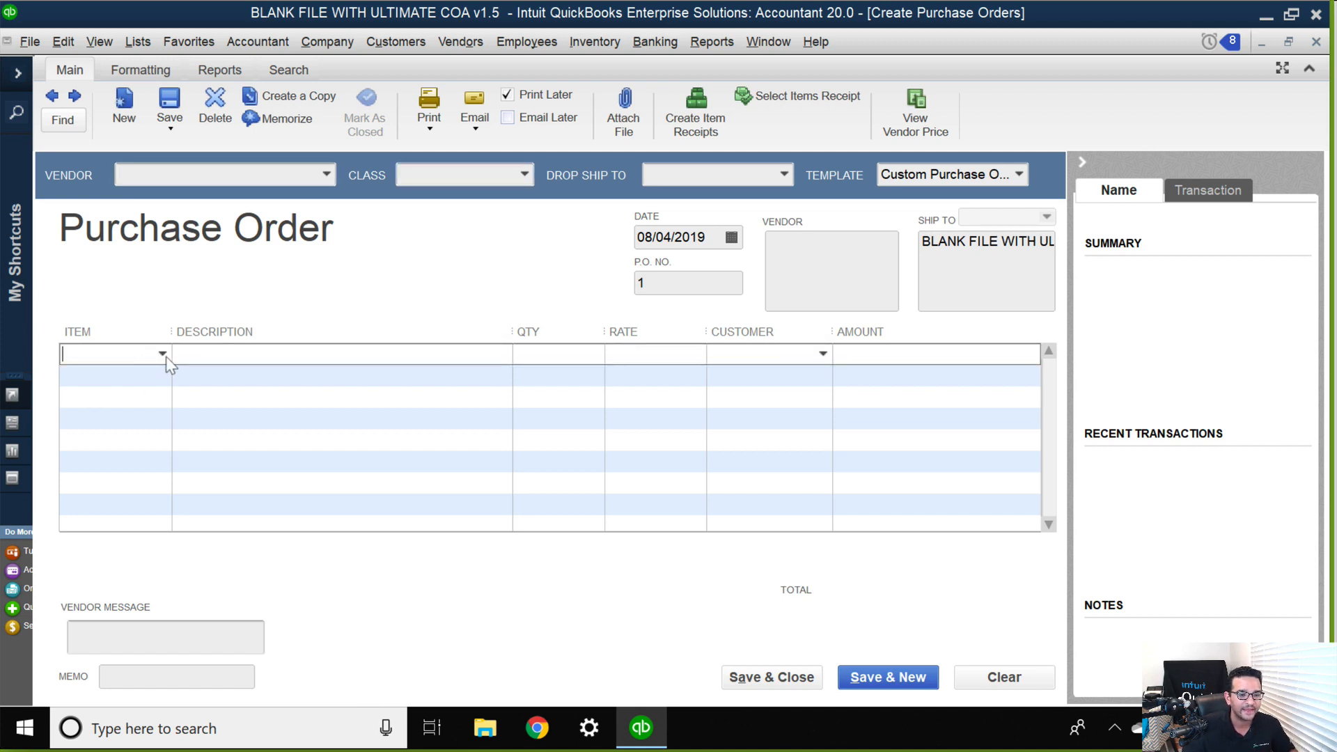
{"action": "left_click", "coordinate": [162, 354]}
{"action": "left_click", "coordinate": [120, 488]}
{"action": "left_click", "coordinate": [161, 379]}
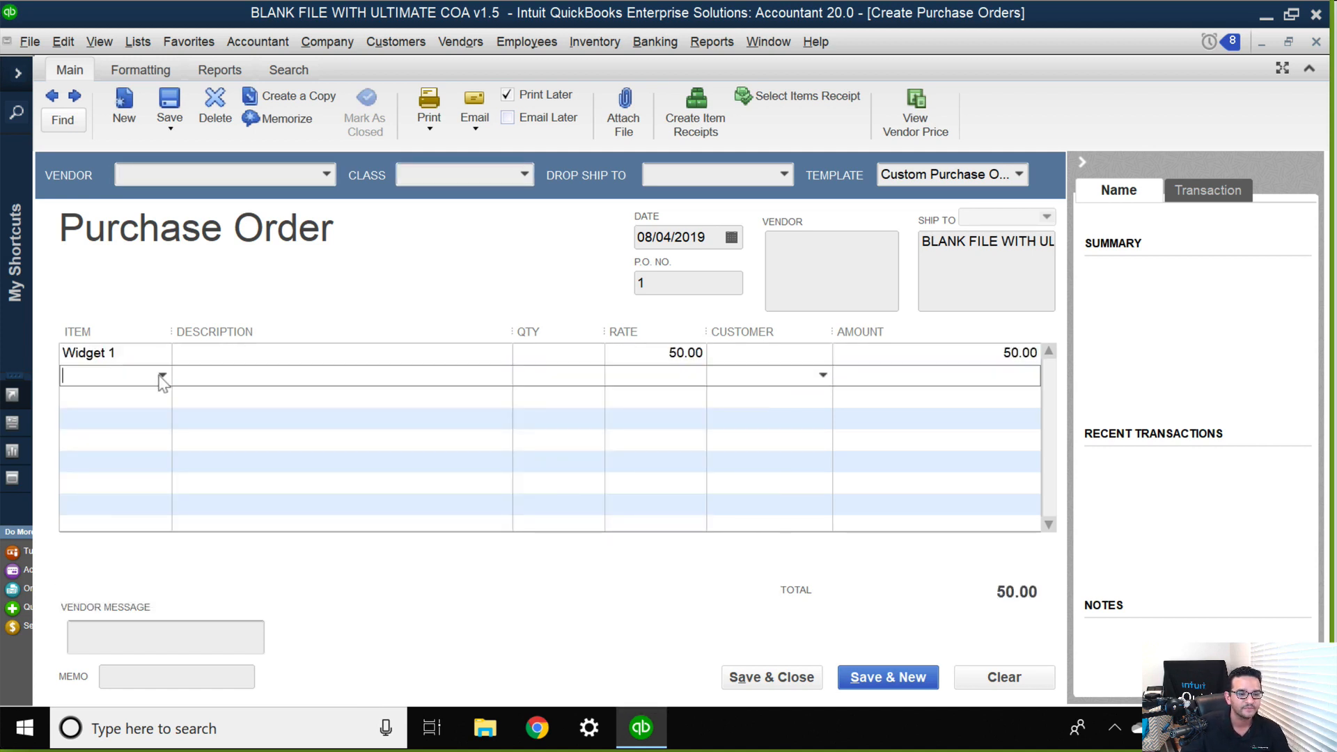
{"action": "left_click", "coordinate": [163, 376]}
{"action": "left_click", "coordinate": [114, 553]}
{"action": "left_click", "coordinate": [173, 397]}
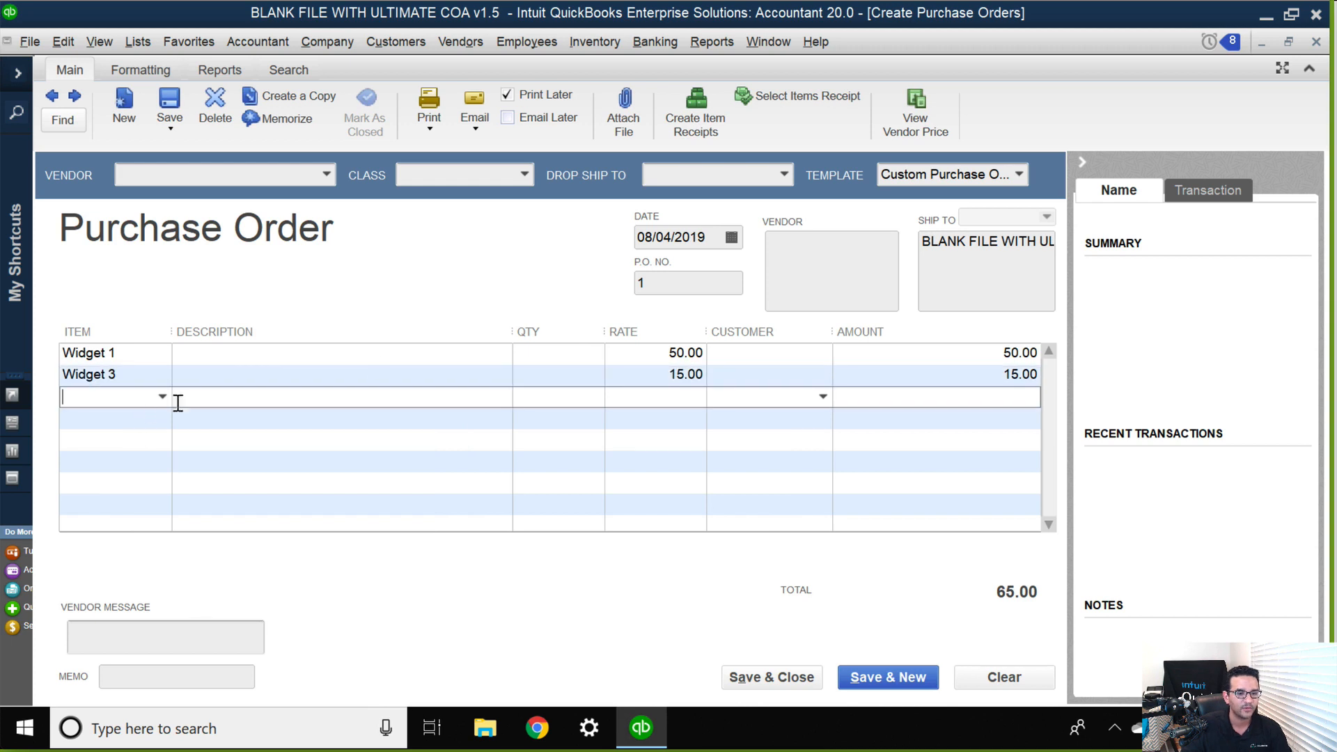
Set the order quantities to 100 for Widget 1 and 50 for Widget 3.
{"action": "left_click", "coordinate": [576, 357]}
{"action": "type", "text": "100"}
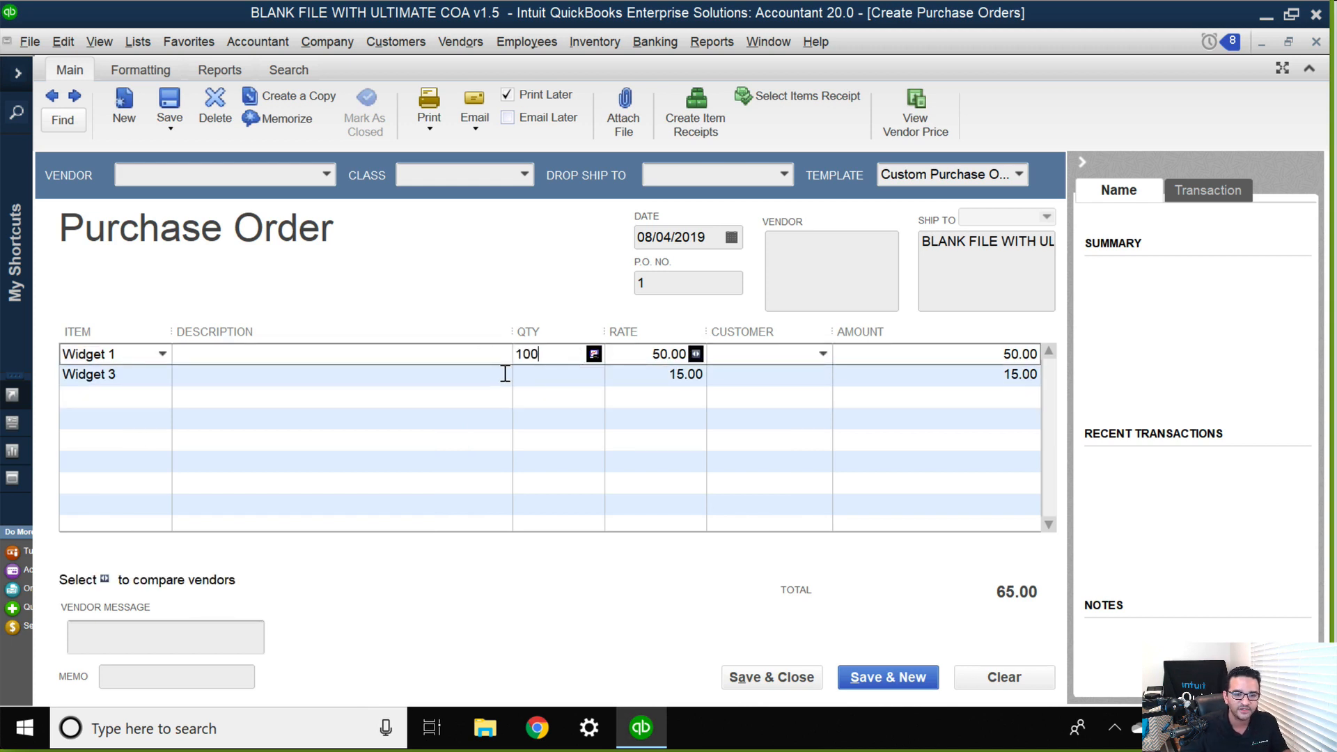
{"action": "left_click", "coordinate": [541, 377]}
{"action": "type", "text": "50"}
{"action": "key", "text": "Tab"}
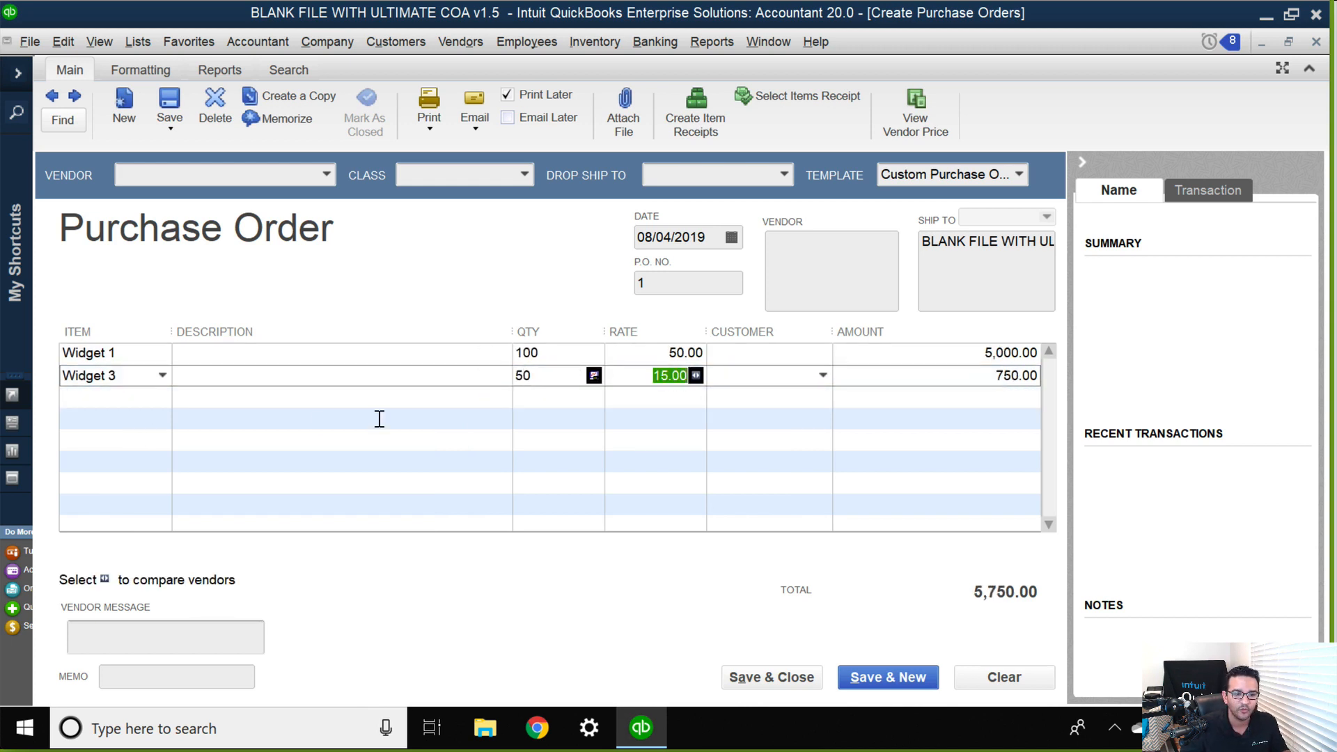
{"action": "left_click", "coordinate": [256, 420]}
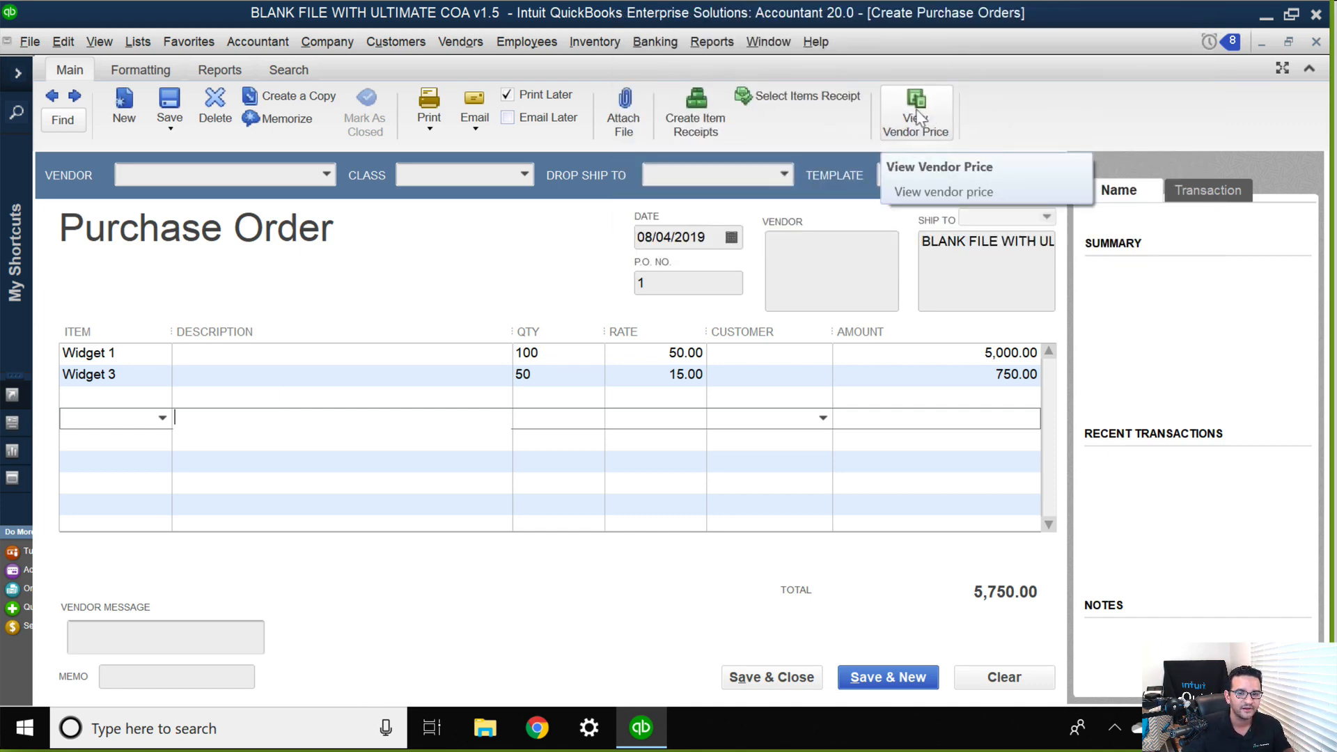
Look up the vendor prices for the order's items from AA Electronics Corp and Widget Central.
{"action": "left_click", "coordinate": [917, 116]}
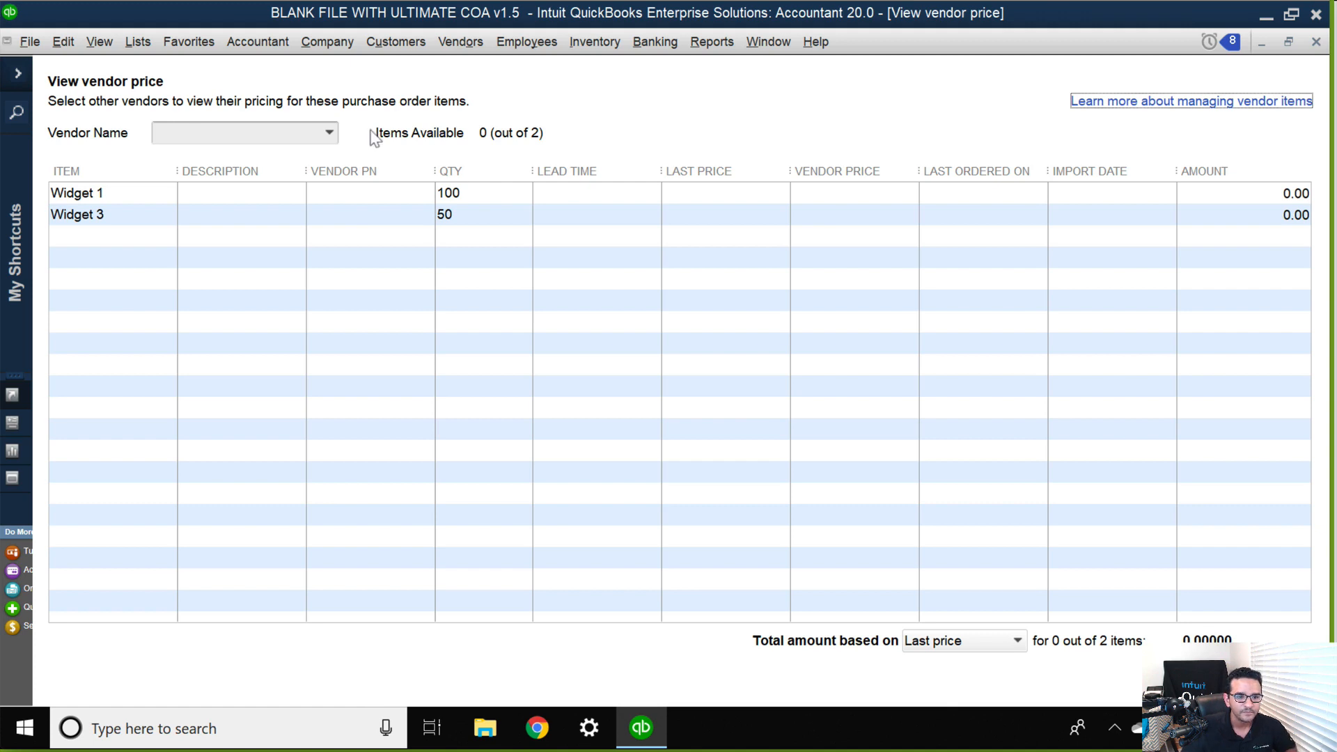
{"action": "left_click", "coordinate": [328, 134]}
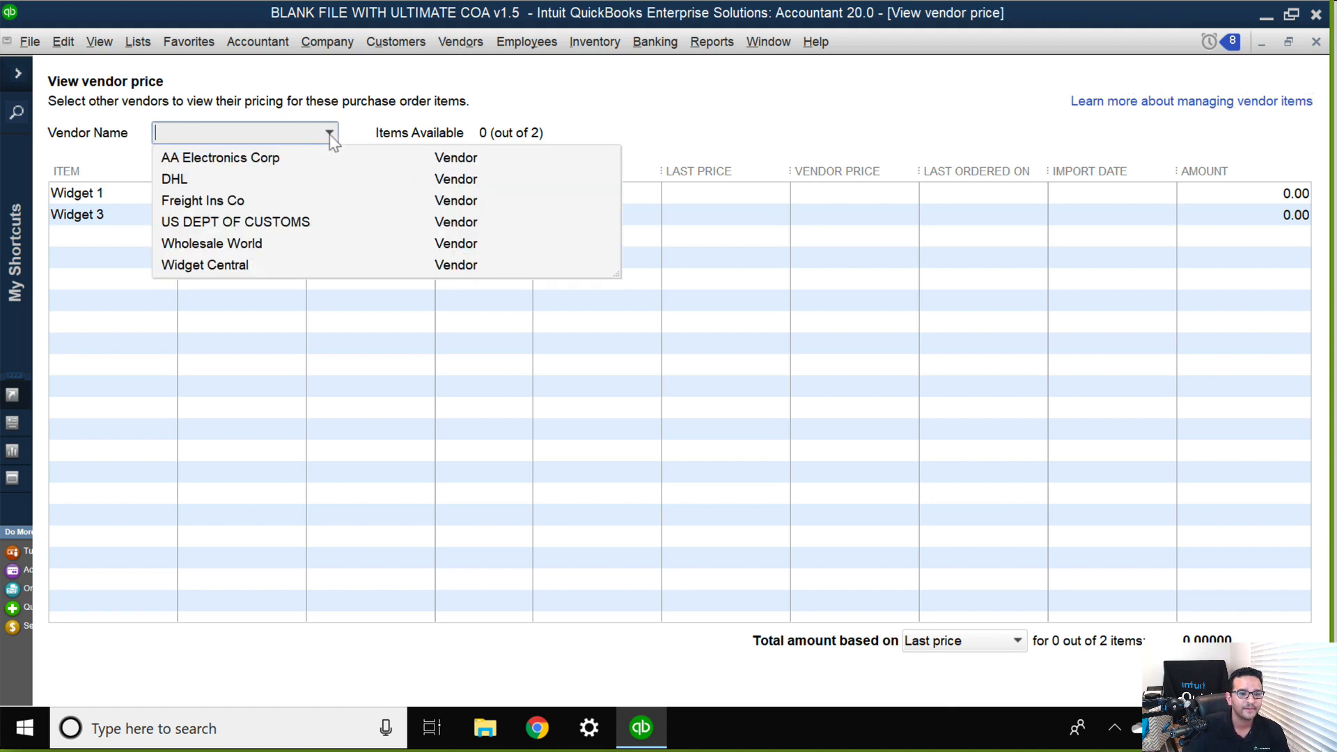
{"action": "left_click", "coordinate": [236, 164]}
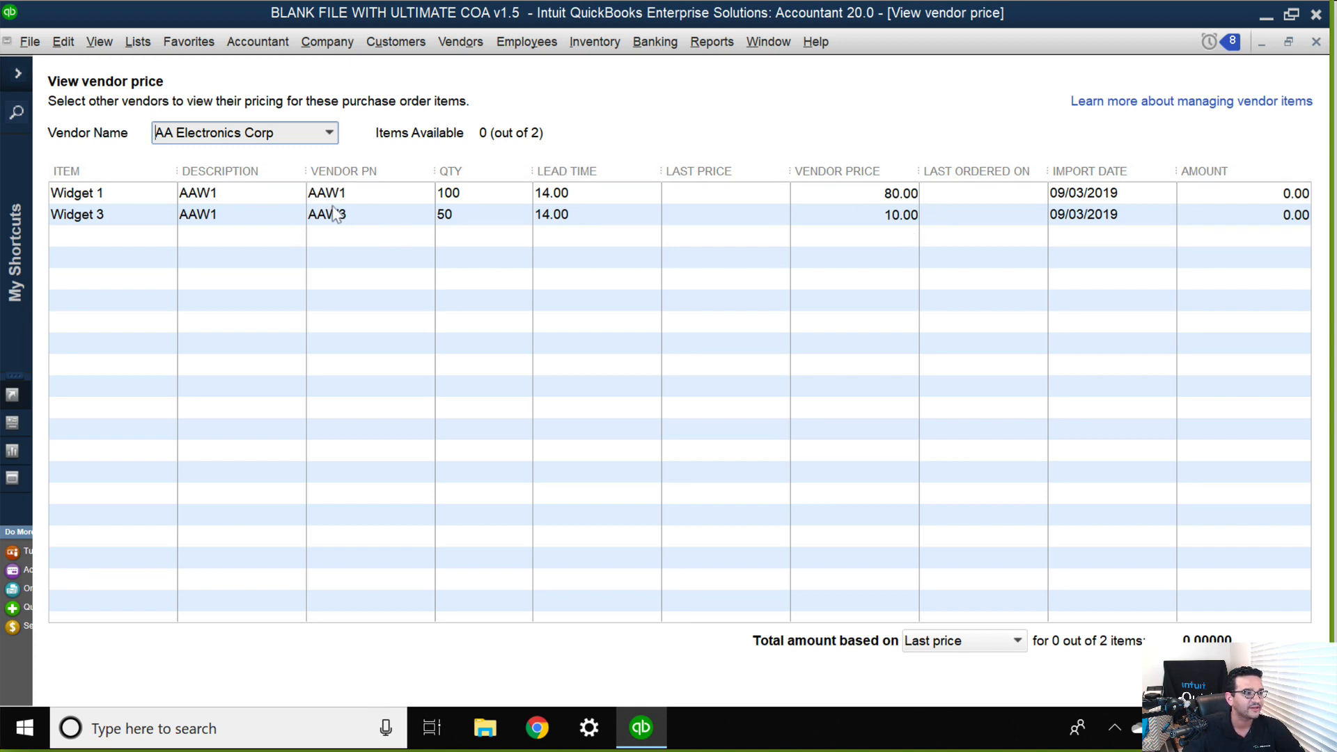
{"action": "left_click", "coordinate": [330, 134]}
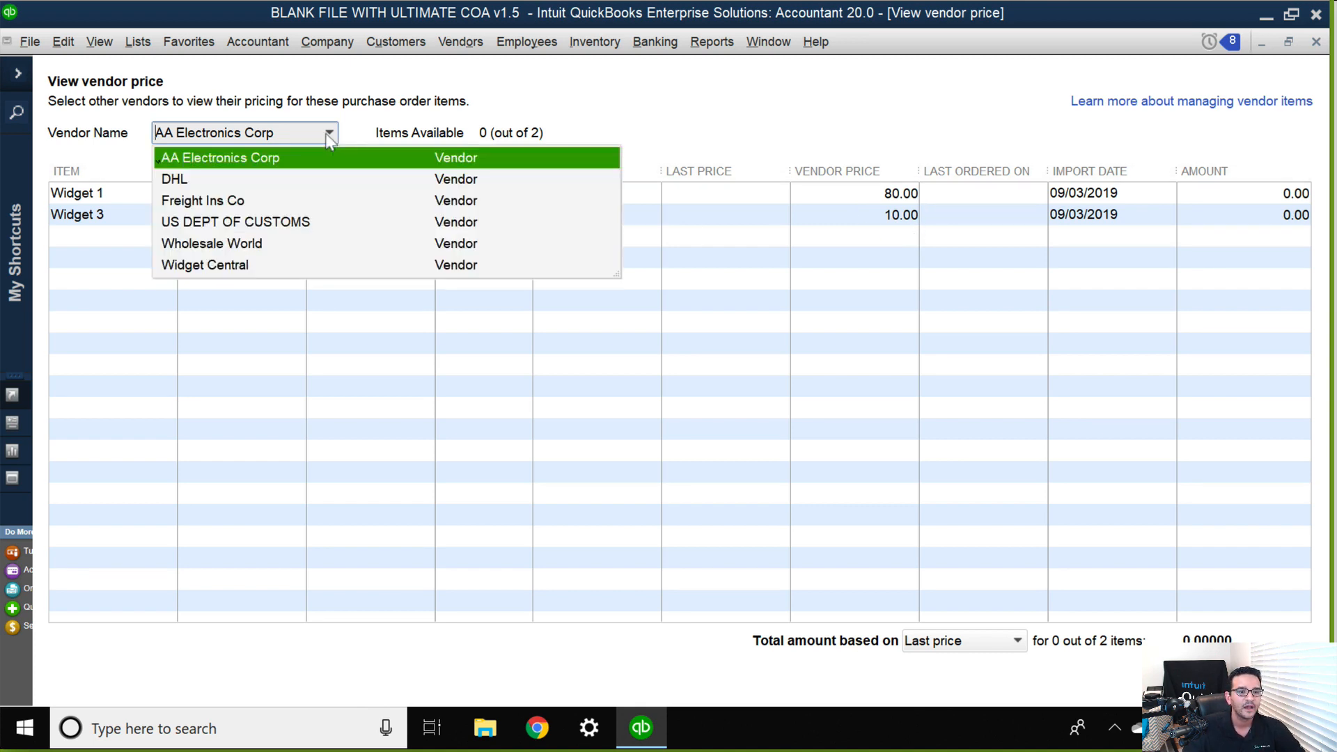
{"action": "left_click", "coordinate": [252, 267]}
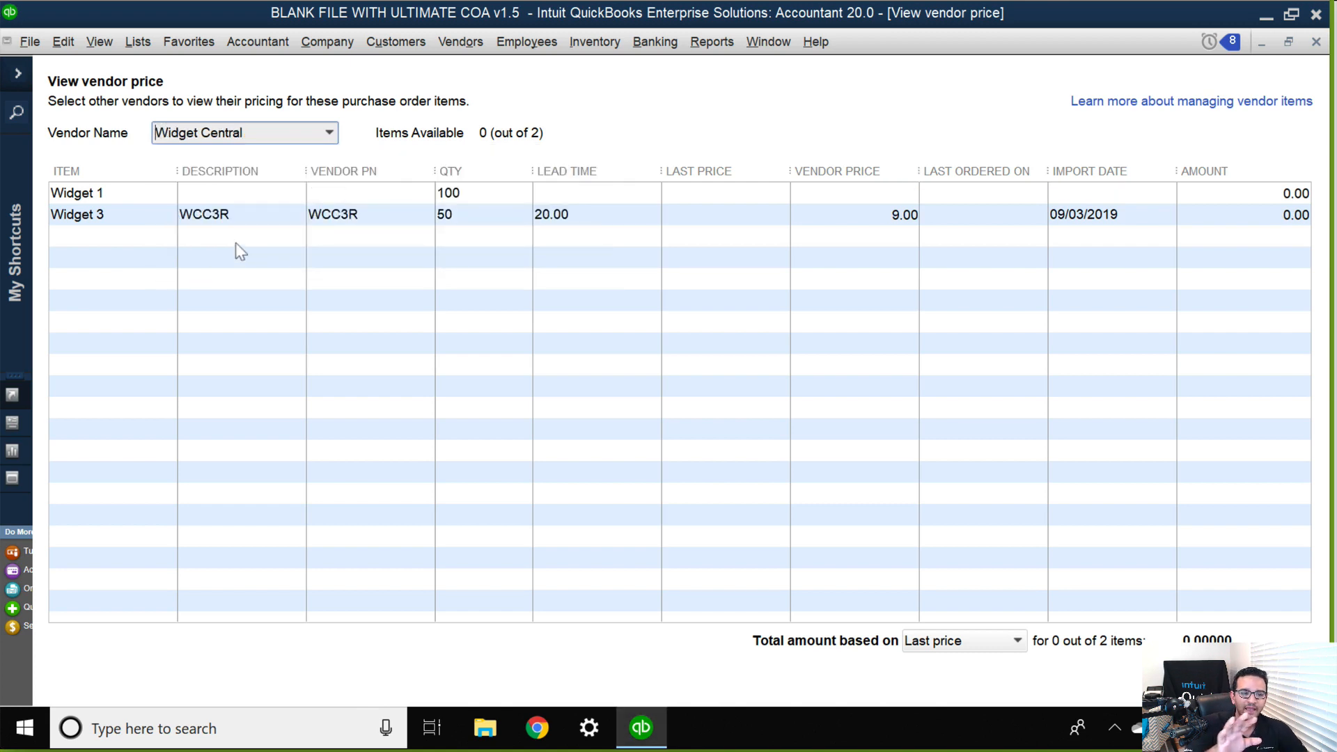
Switch the vendor price view to Wholesale World and examine when each widget was last ordered.
{"action": "left_click", "coordinate": [329, 133]}
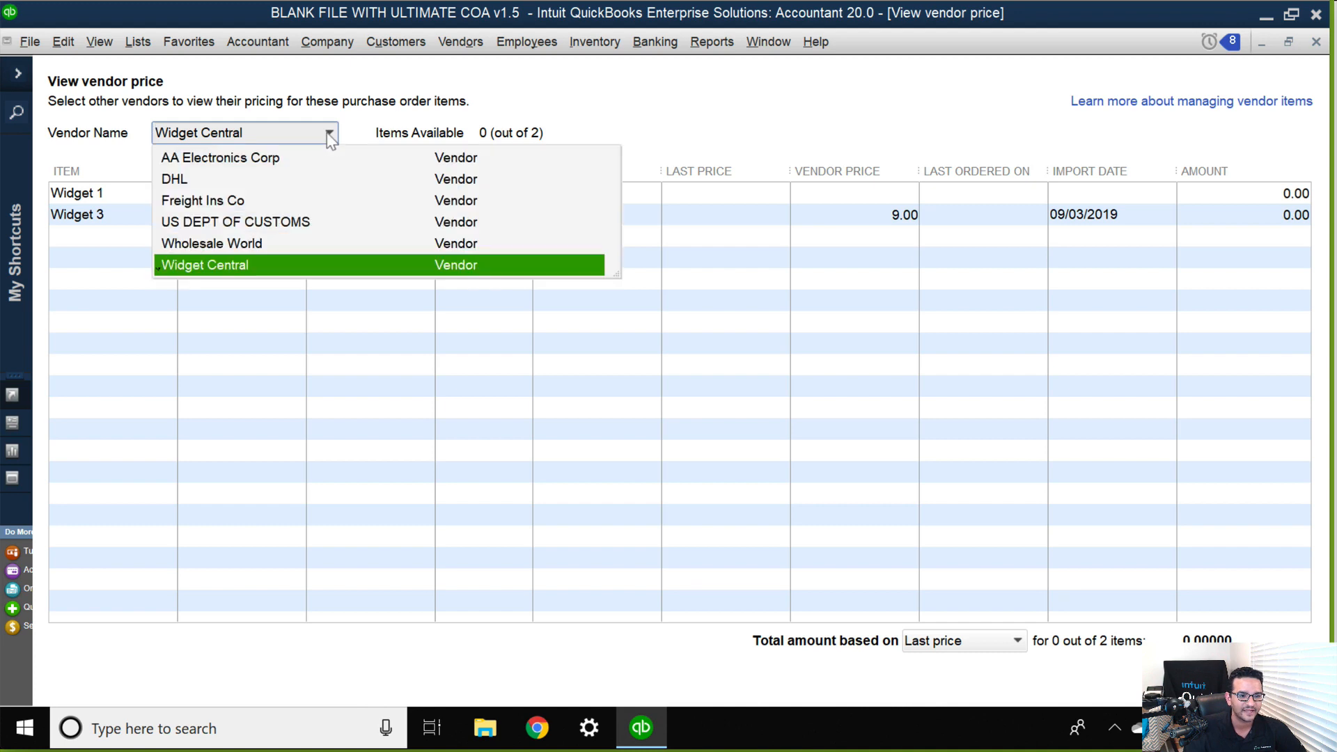
{"action": "left_click", "coordinate": [237, 245]}
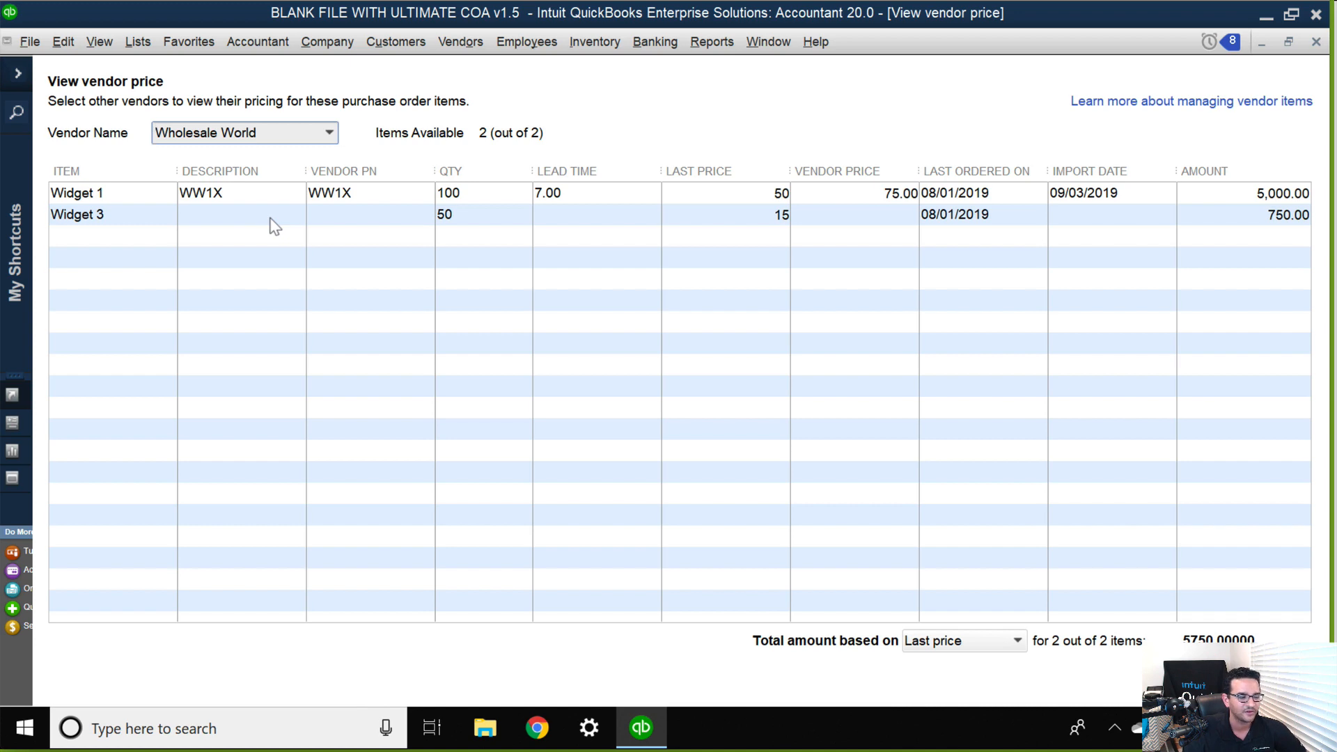
{"action": "left_click", "coordinate": [1013, 197]}
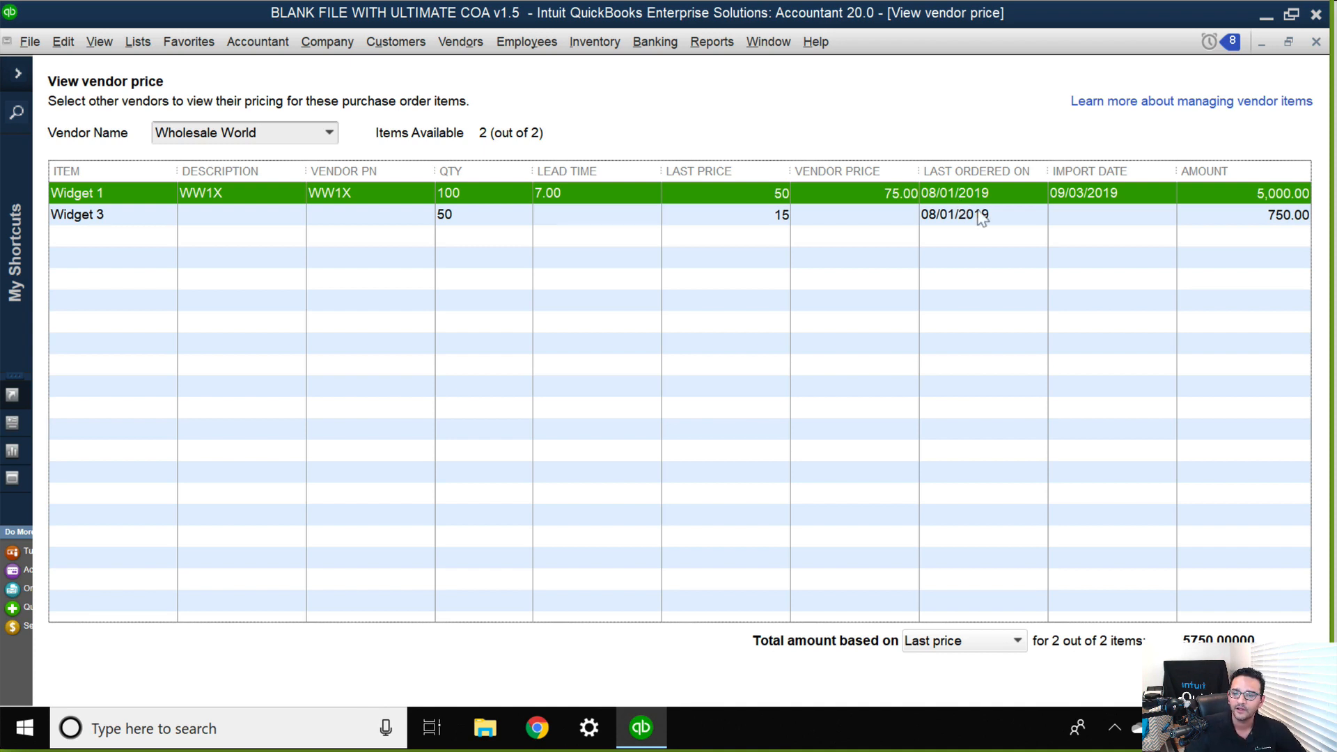
{"action": "left_click", "coordinate": [971, 213]}
{"action": "left_click", "coordinate": [981, 195]}
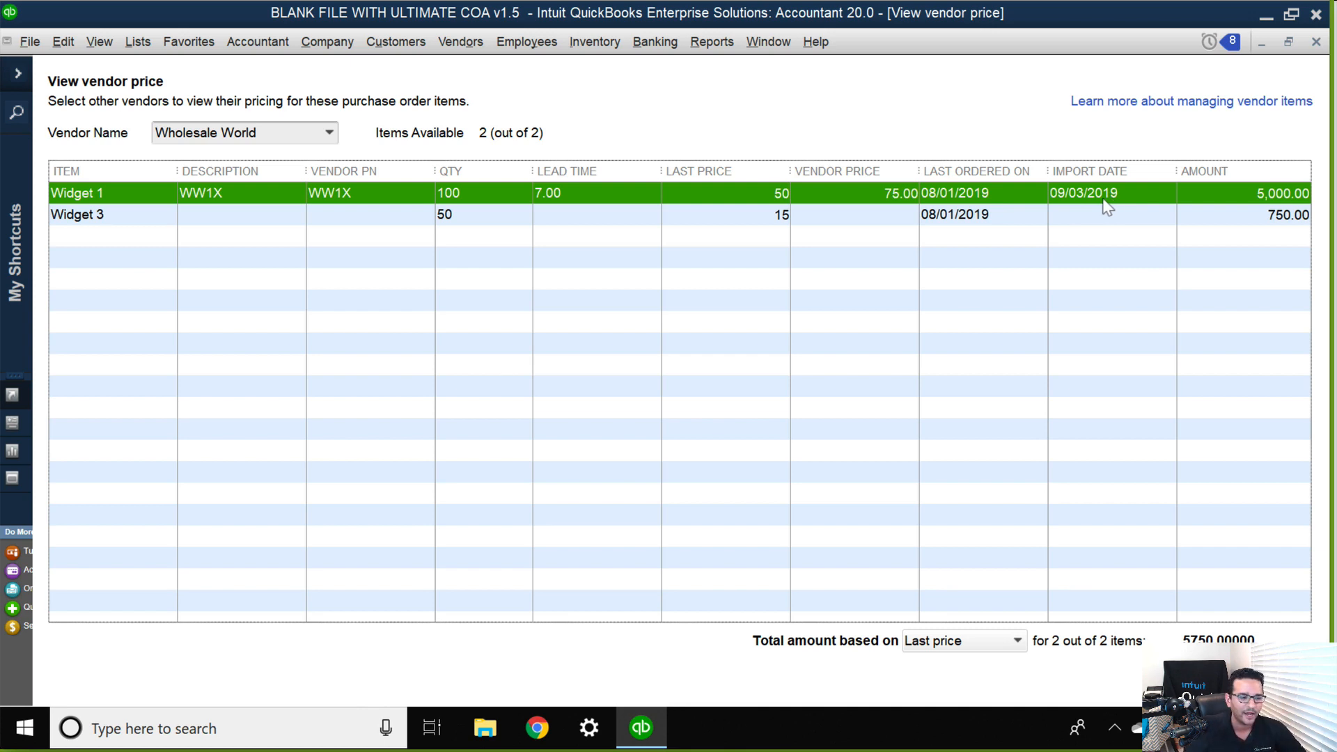
Return the vendor price view to AA Electronics Corp and examine its Widget 1 entry.
{"action": "left_click", "coordinate": [325, 132]}
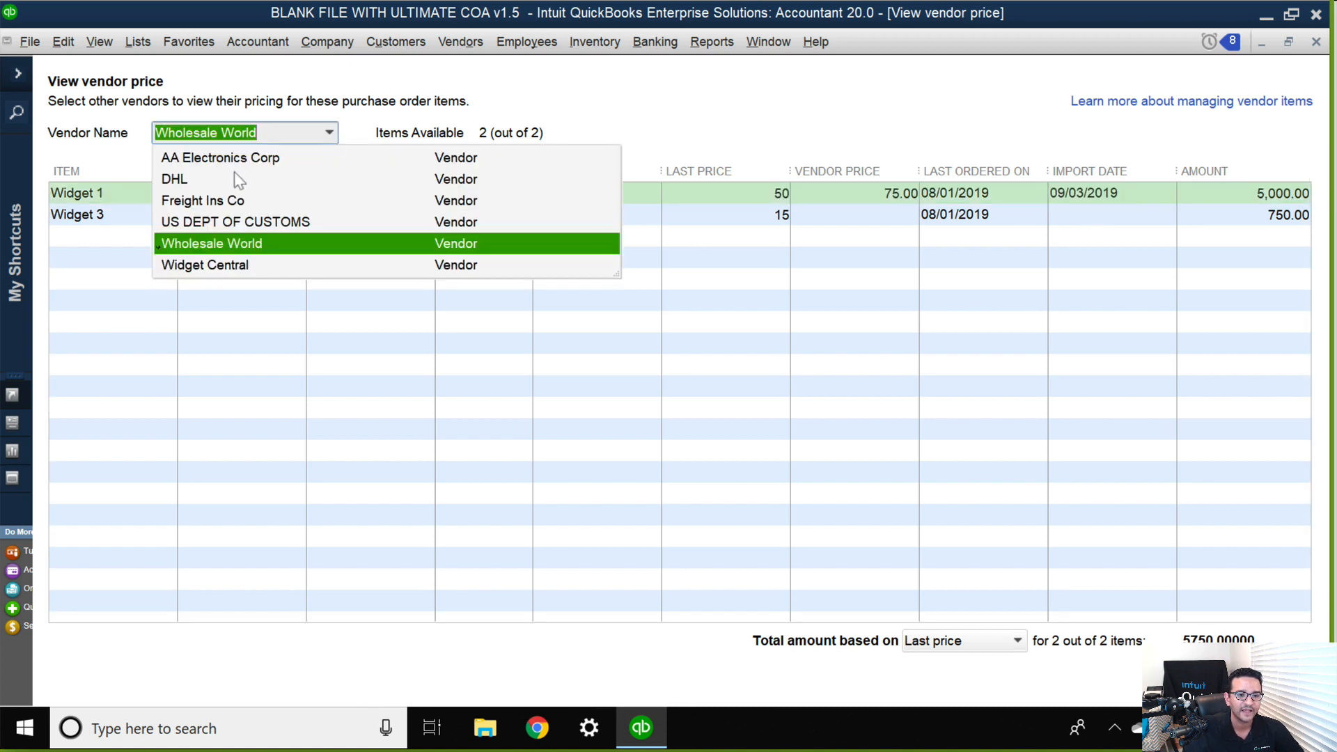
{"action": "left_click", "coordinate": [236, 165]}
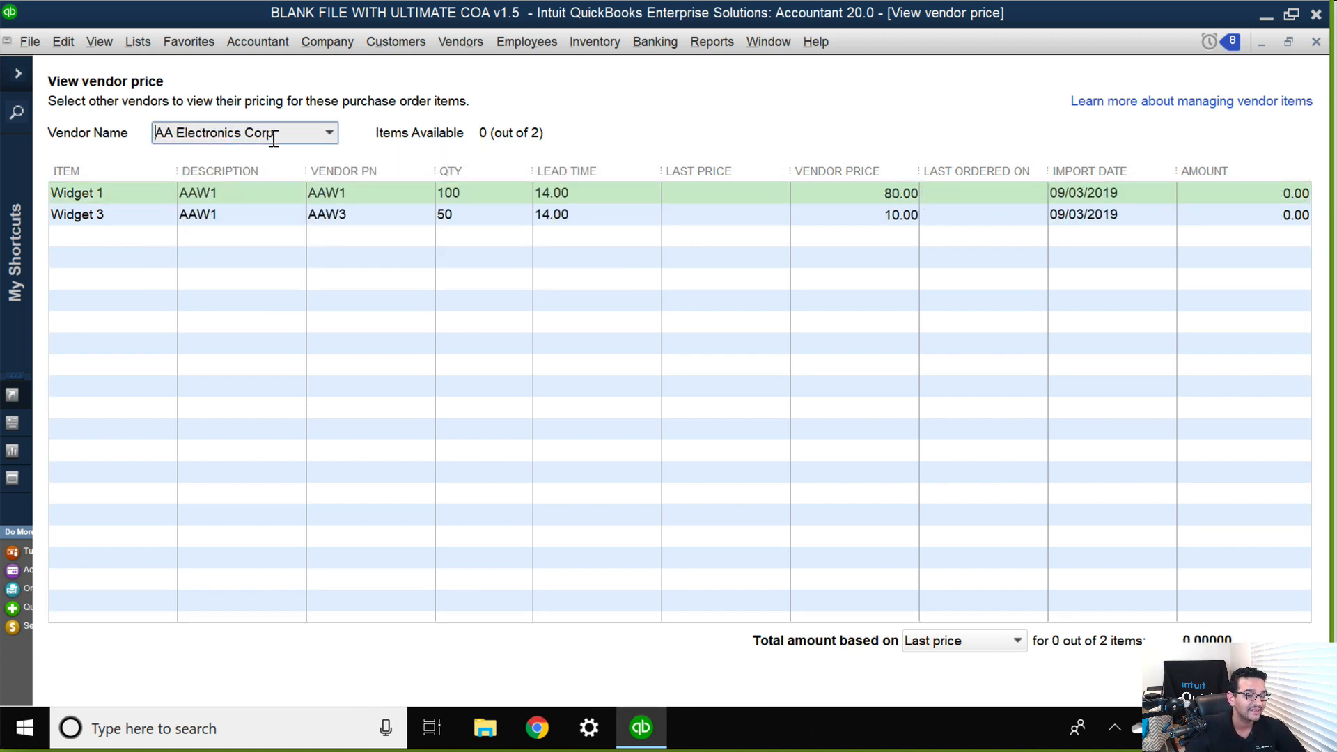
{"action": "left_click", "coordinate": [330, 132]}
{"action": "left_click", "coordinate": [378, 147]}
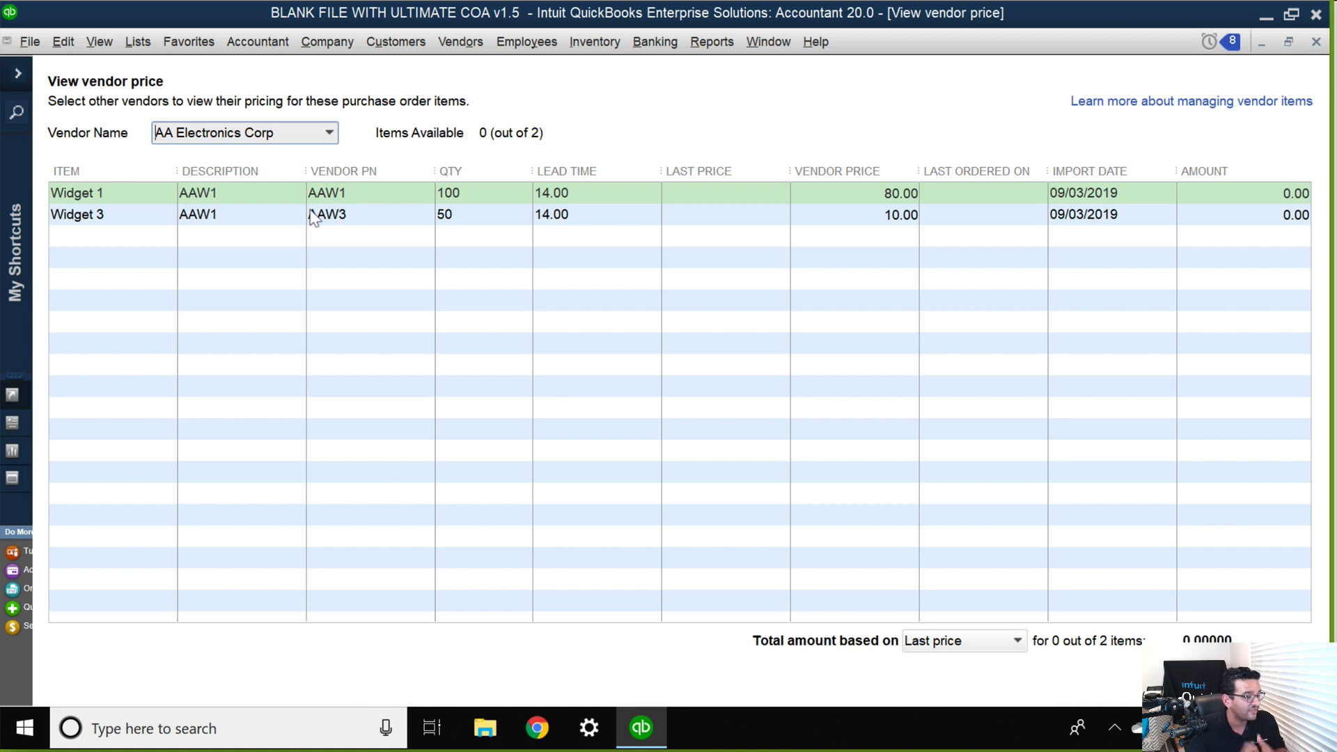
{"action": "left_click", "coordinate": [232, 198]}
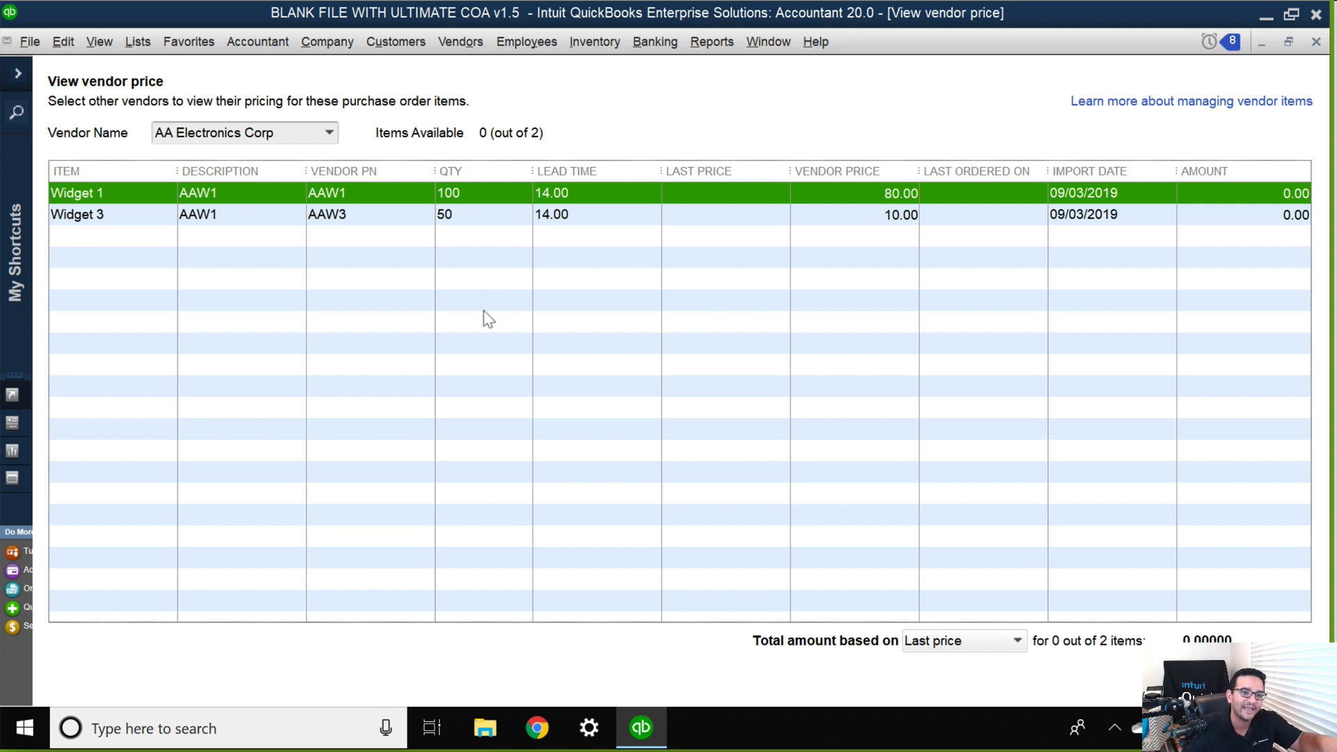
Restore the vendor price window to a smaller size, check AA Electronics Corp's prices for both widgets, and close it.
{"action": "left_click", "coordinate": [1288, 42]}
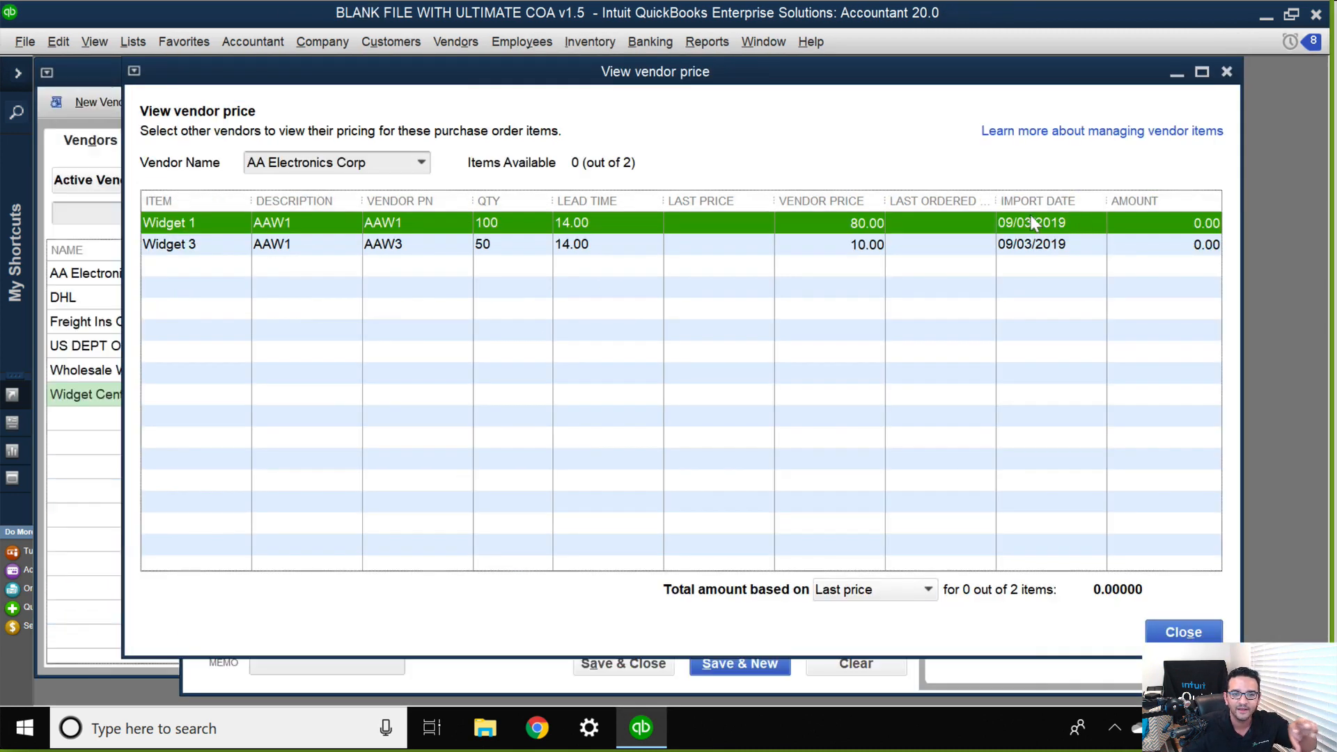
{"action": "mouse_move", "coordinate": [400, 80]}
{"action": "left_mouse_down"}
{"action": "mouse_move", "coordinate": [1123, 109]}
{"action": "mouse_move", "coordinate": [781, 134]}
{"action": "mouse_move", "coordinate": [903, 139]}
{"action": "mouse_move", "coordinate": [935, 510]}
{"action": "mouse_move", "coordinate": [523, 115]}
{"action": "mouse_move", "coordinate": [444, 65]}
{"action": "mouse_move", "coordinate": [424, 83]}
{"action": "left_mouse_up"}
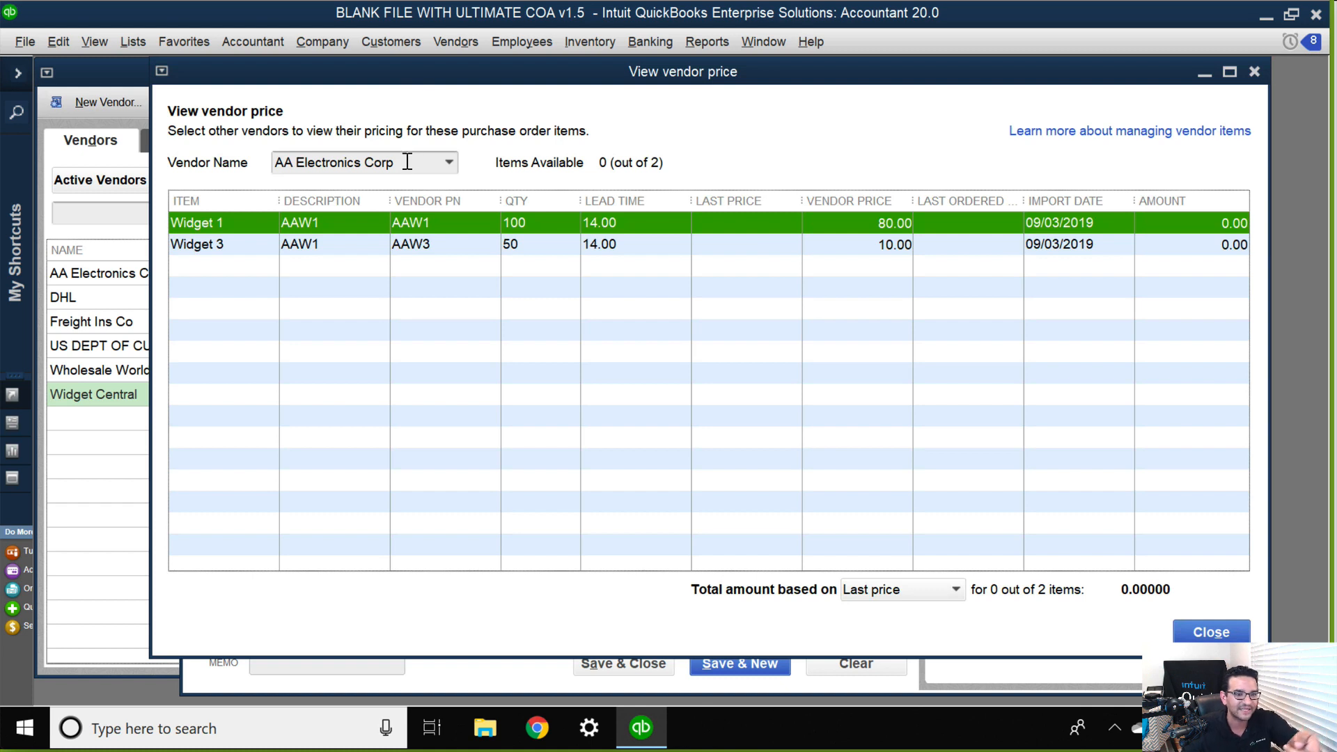
{"action": "left_click_drag", "start_coordinate": [412, 163], "coordinate": [159, 155]}
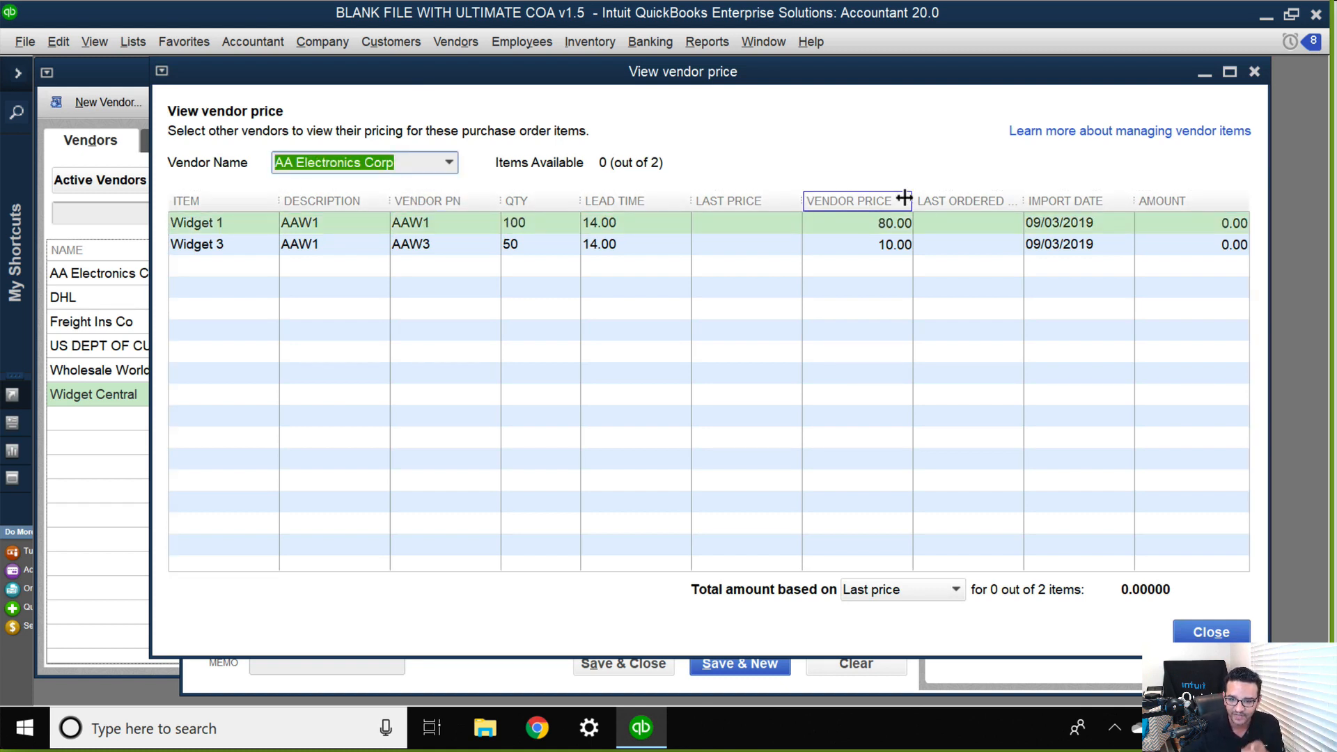
{"action": "left_click", "coordinate": [880, 228]}
{"action": "left_click", "coordinate": [894, 249]}
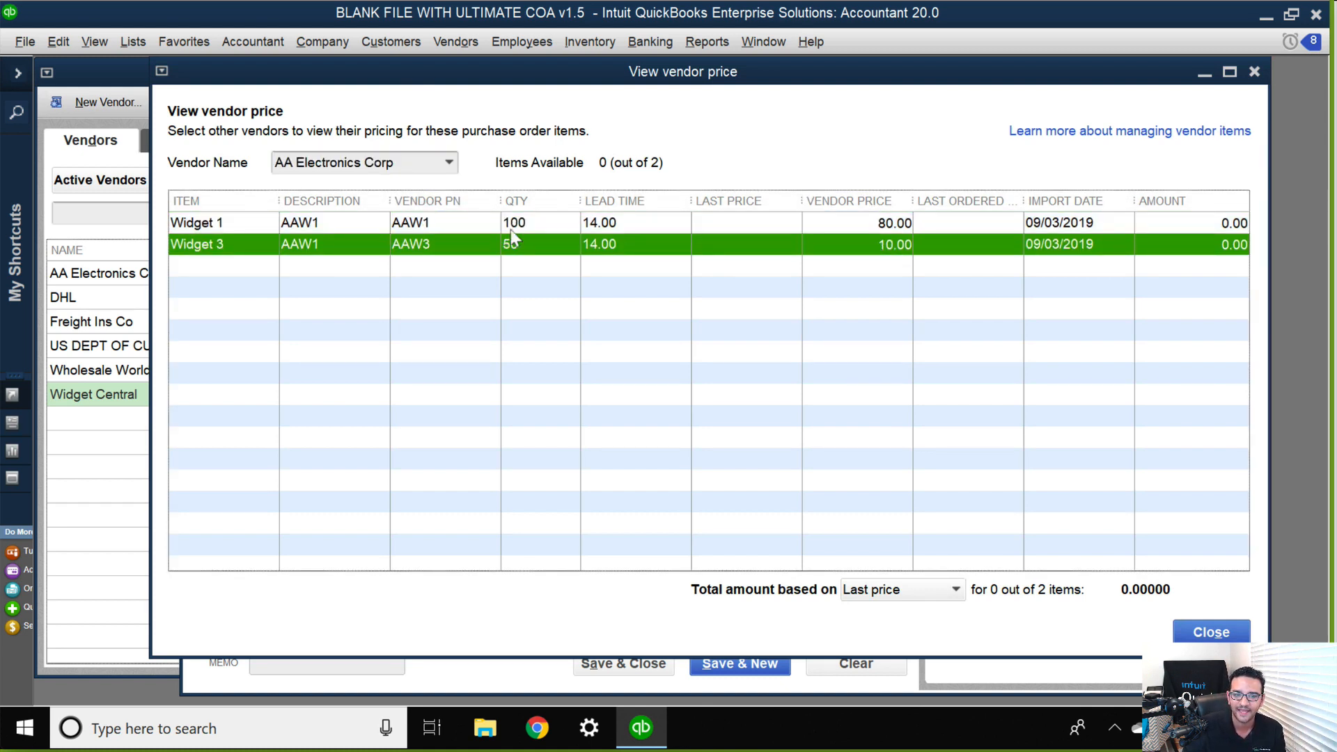
{"action": "left_click", "coordinate": [1211, 631]}
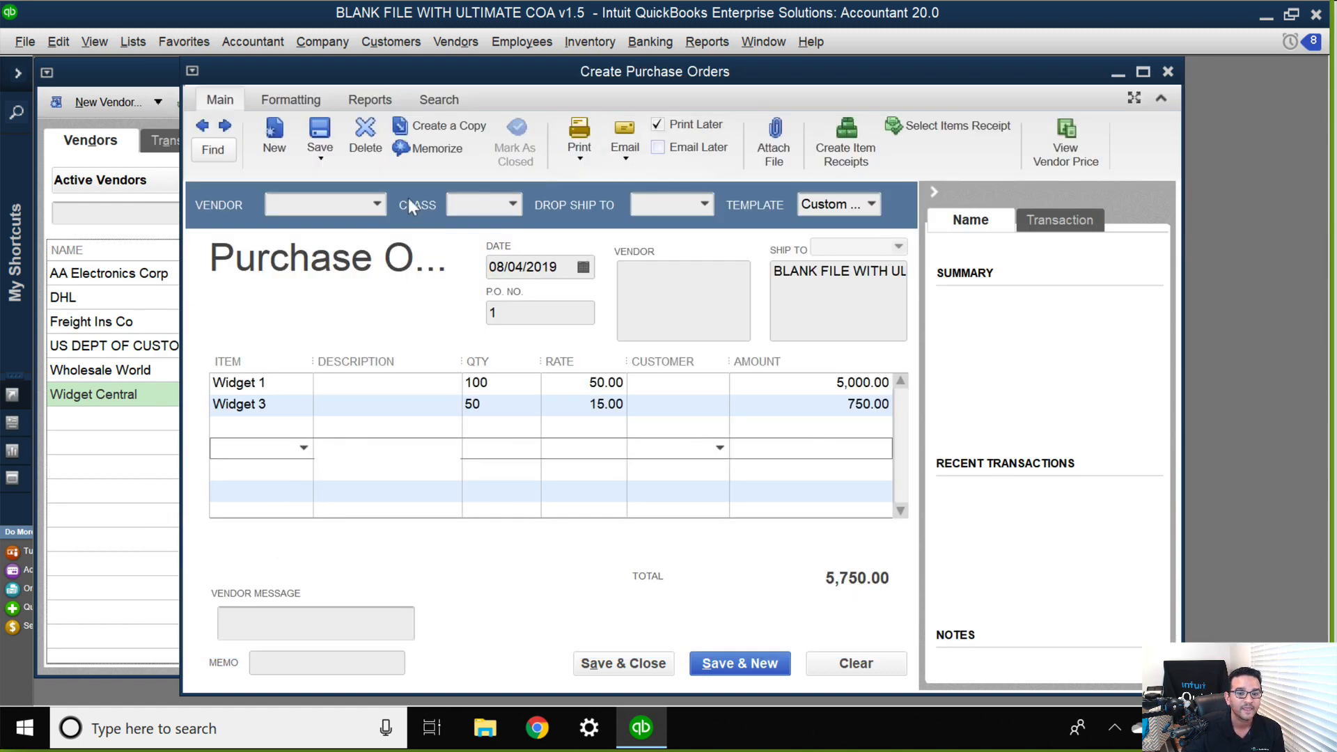
Set the purchase order's vendor to AA Electronics Corp and Widget 1's rate to 80, without updating the item record's cost.
{"action": "left_click", "coordinate": [377, 205]}
{"action": "left_click", "coordinate": [335, 273]}
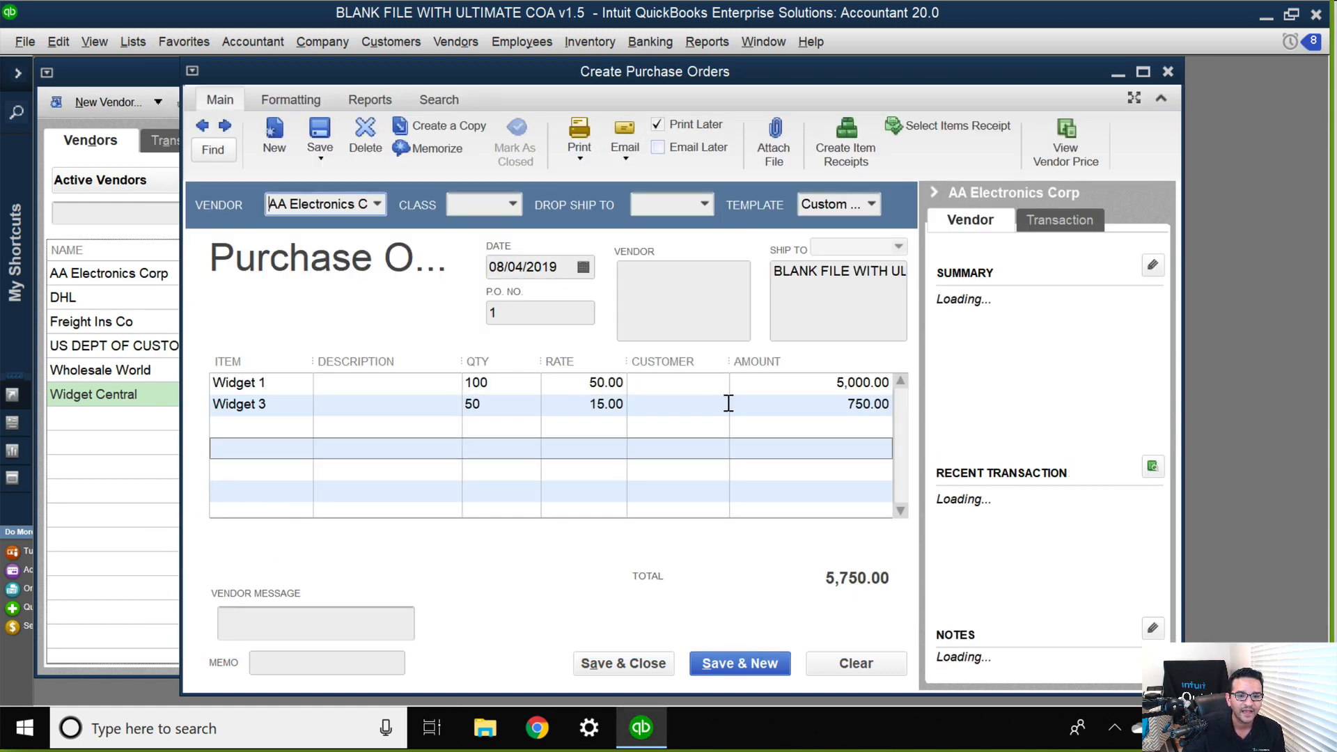
{"action": "left_click", "coordinate": [561, 380]}
{"action": "type", "text": "80"}
{"action": "key", "text": "Tab"}
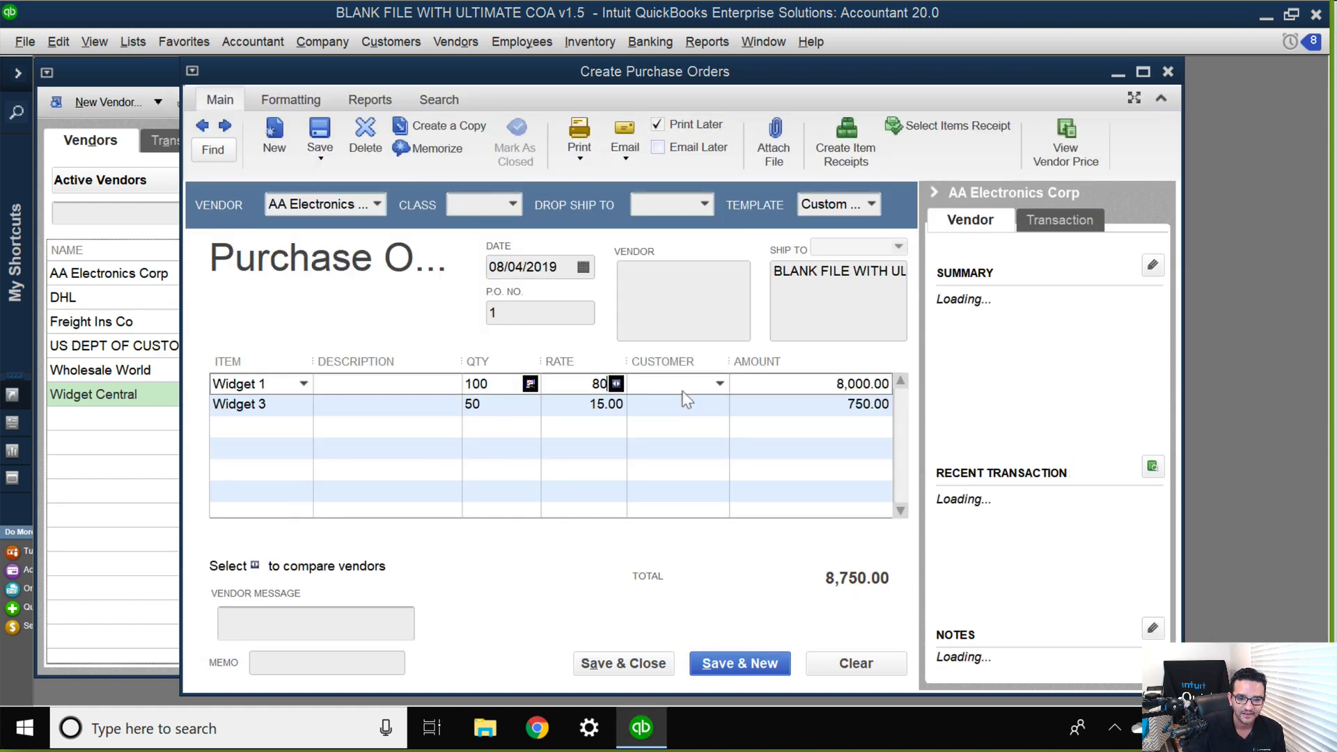
{"action": "left_click", "coordinate": [626, 552]}
Set Widget 3's rate to 10 and decline updating the item record with the new cost.
{"action": "left_click", "coordinate": [575, 402]}
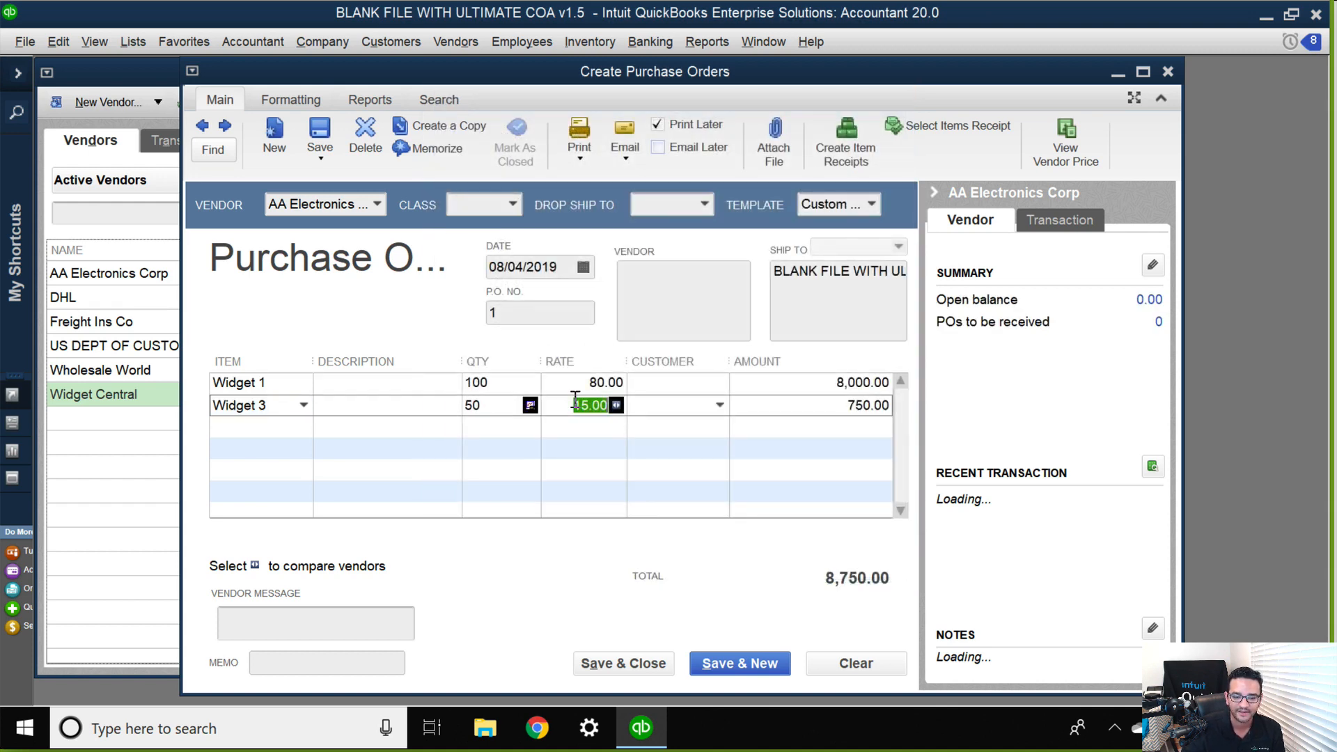
{"action": "type", "text": "10"}
{"action": "left_click", "coordinate": [573, 431]}
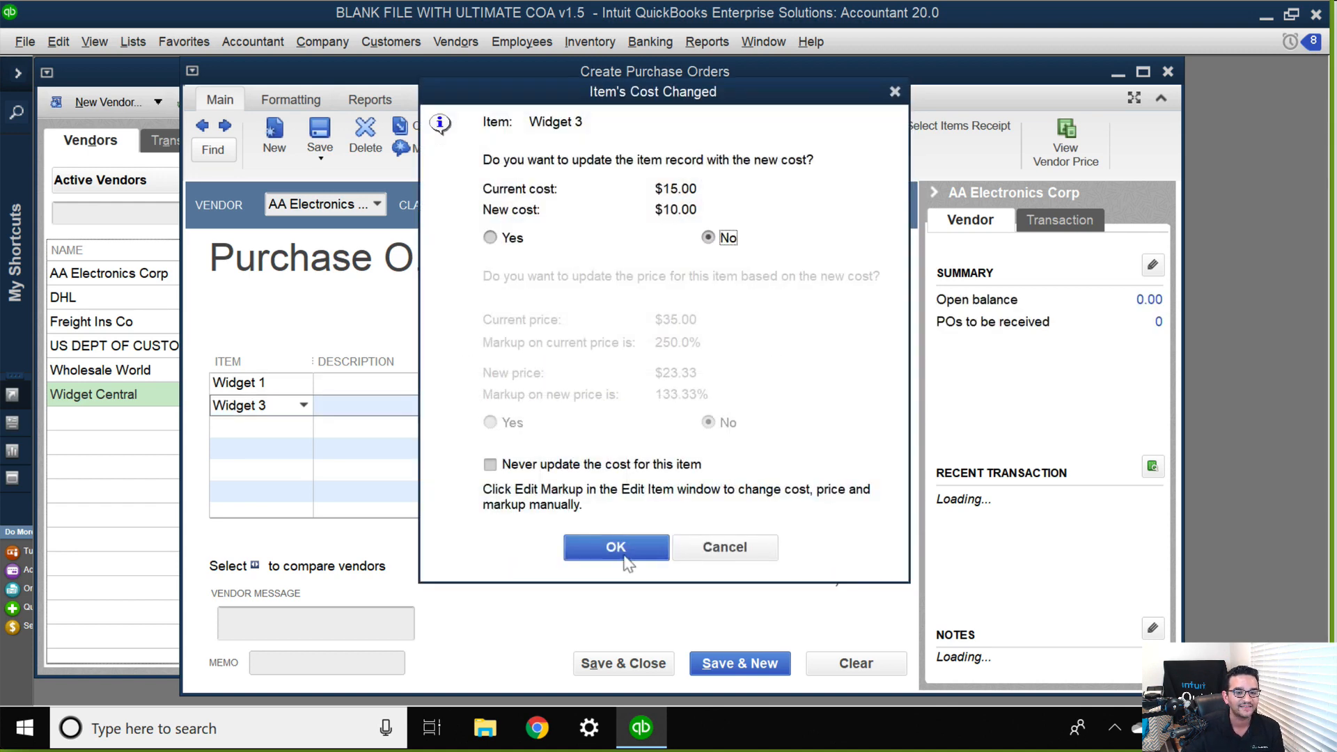
{"action": "left_click", "coordinate": [622, 541]}
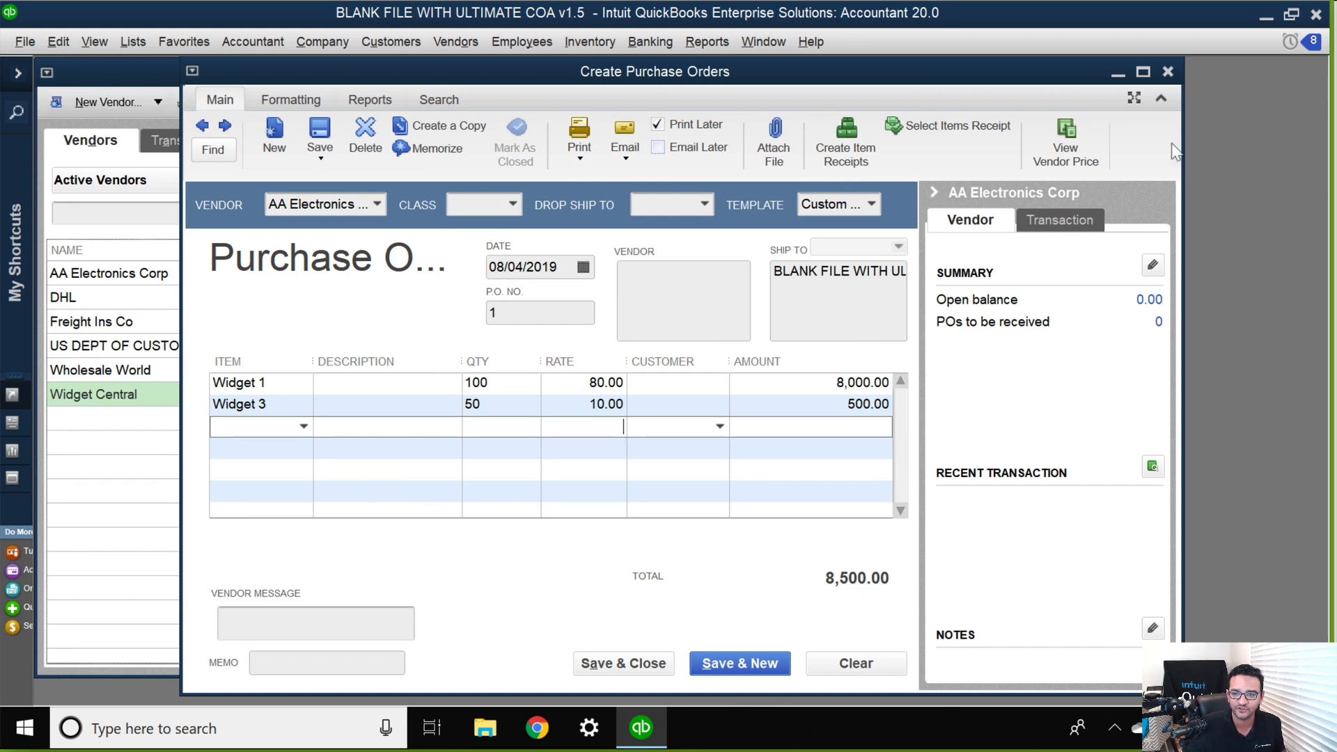
Maximize the purchase order and reopen the vendor price comparison for its items.
{"action": "left_click", "coordinate": [1143, 71]}
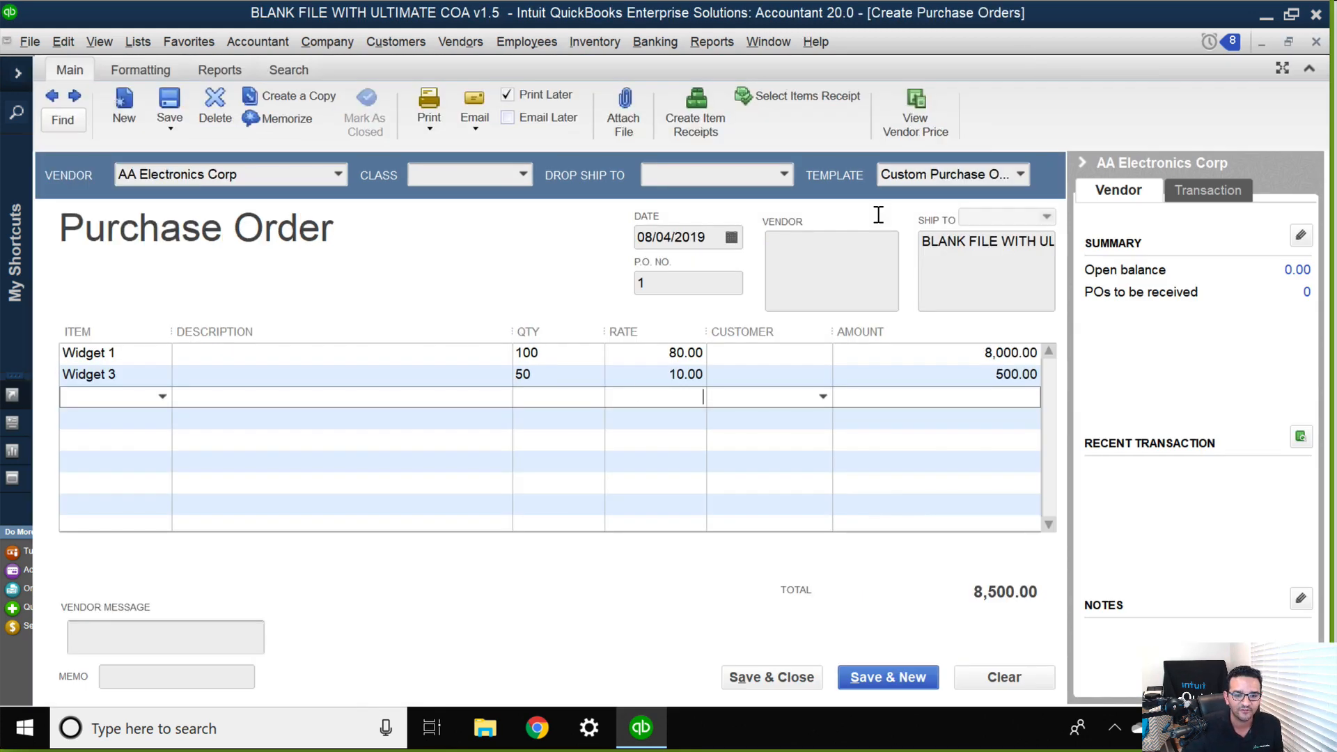
{"action": "left_click", "coordinate": [922, 124]}
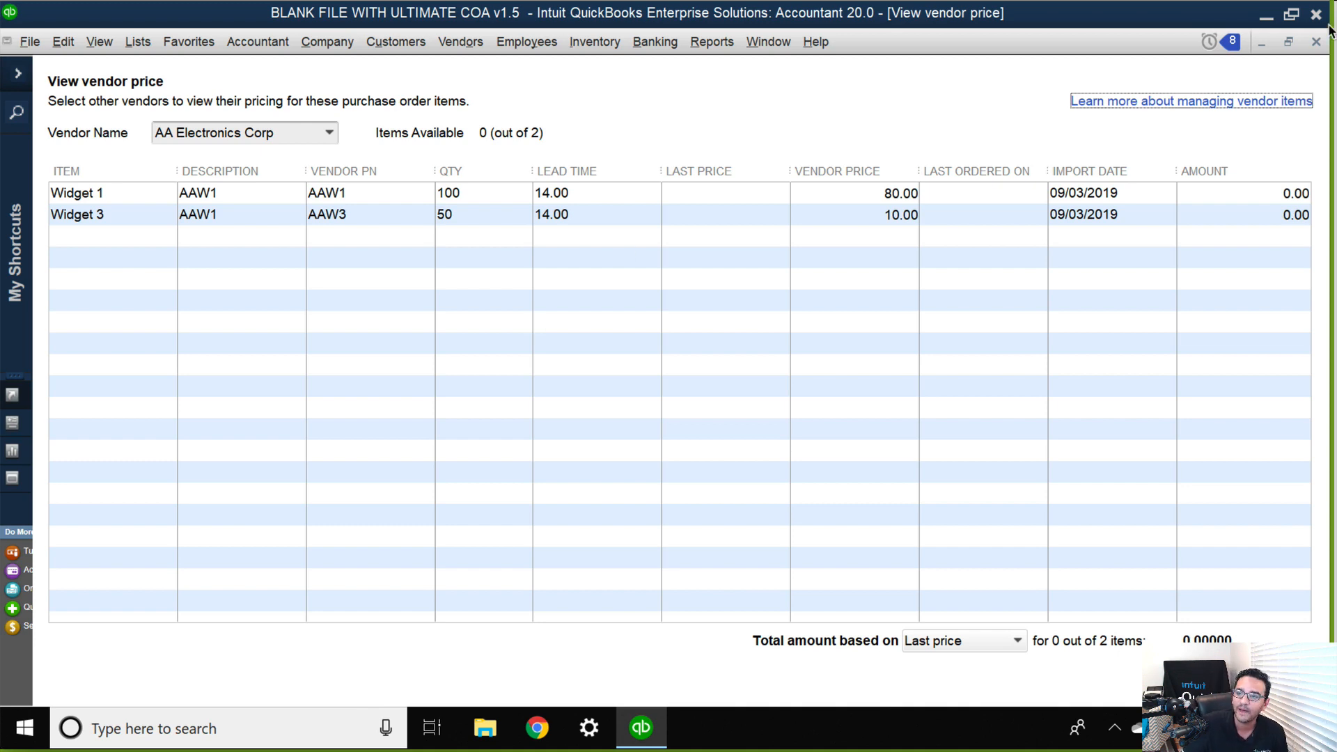
Reopen the purchase order's vendor price comparison, examine AA Electronics Corp's part numbers for Widget 1 and Widget 3, and close it.
{"action": "left_click", "coordinate": [1316, 43]}
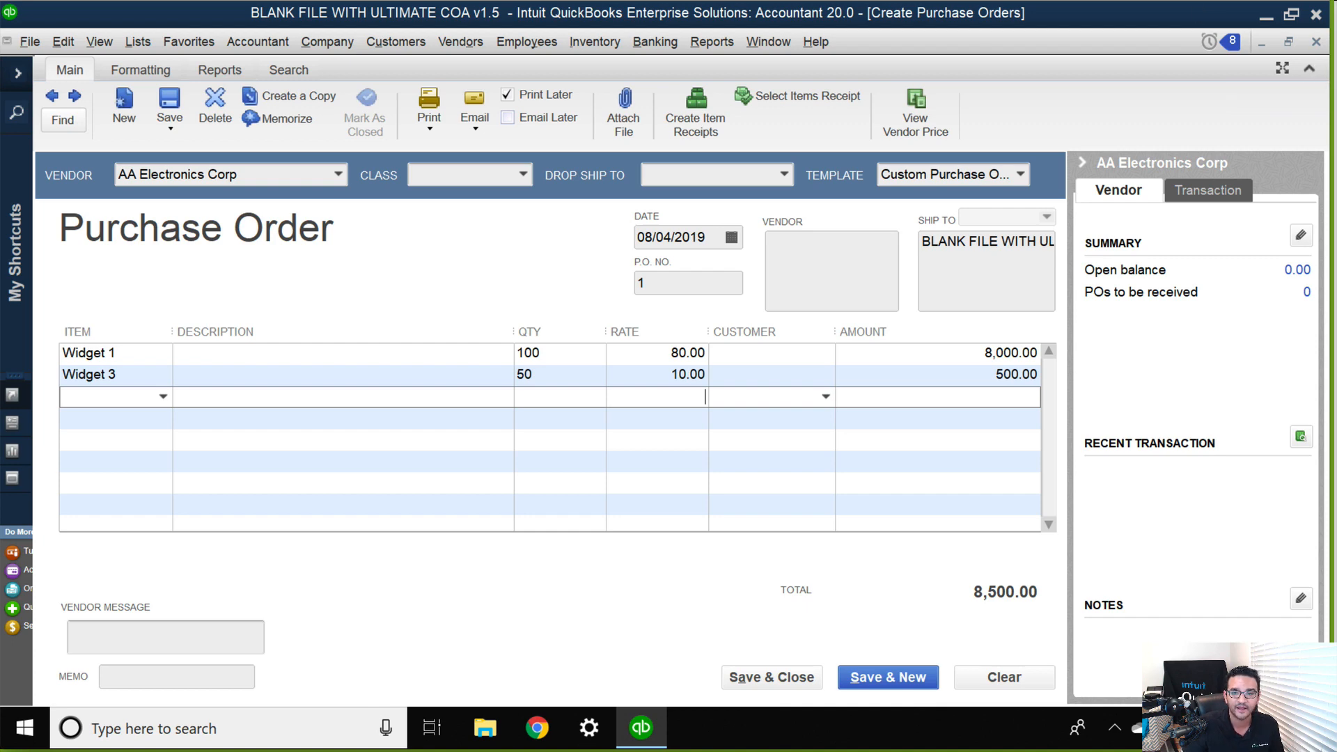
{"action": "left_click", "coordinate": [914, 112]}
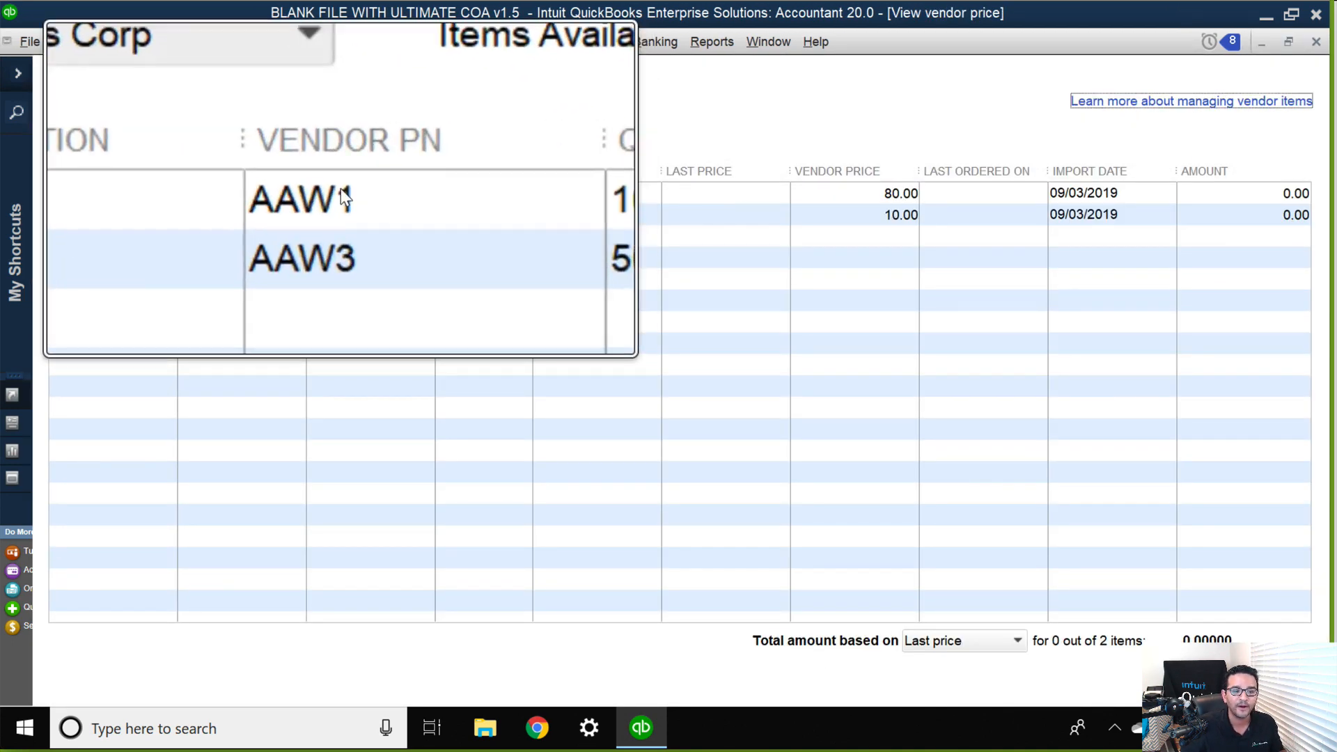
{"action": "key", "text": "ctrl"}
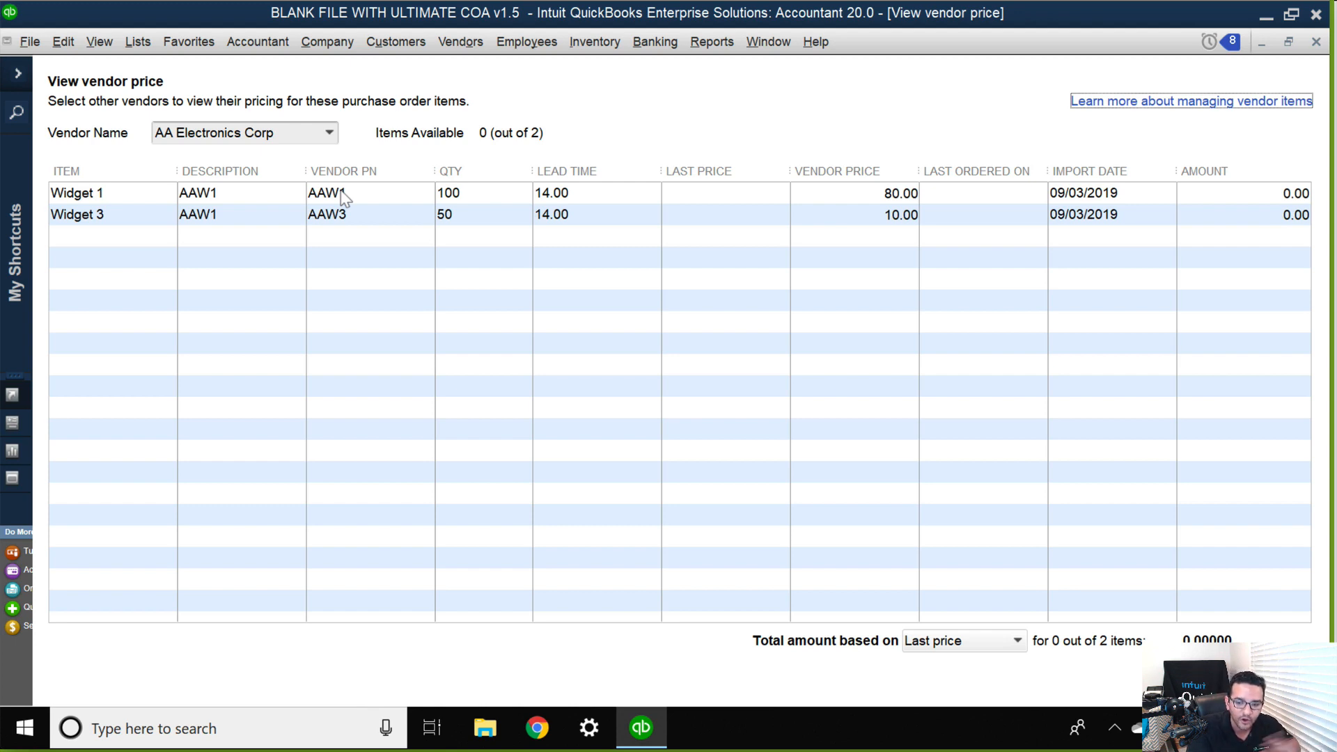
{"action": "left_click", "coordinate": [341, 197]}
{"action": "left_click", "coordinate": [358, 215]}
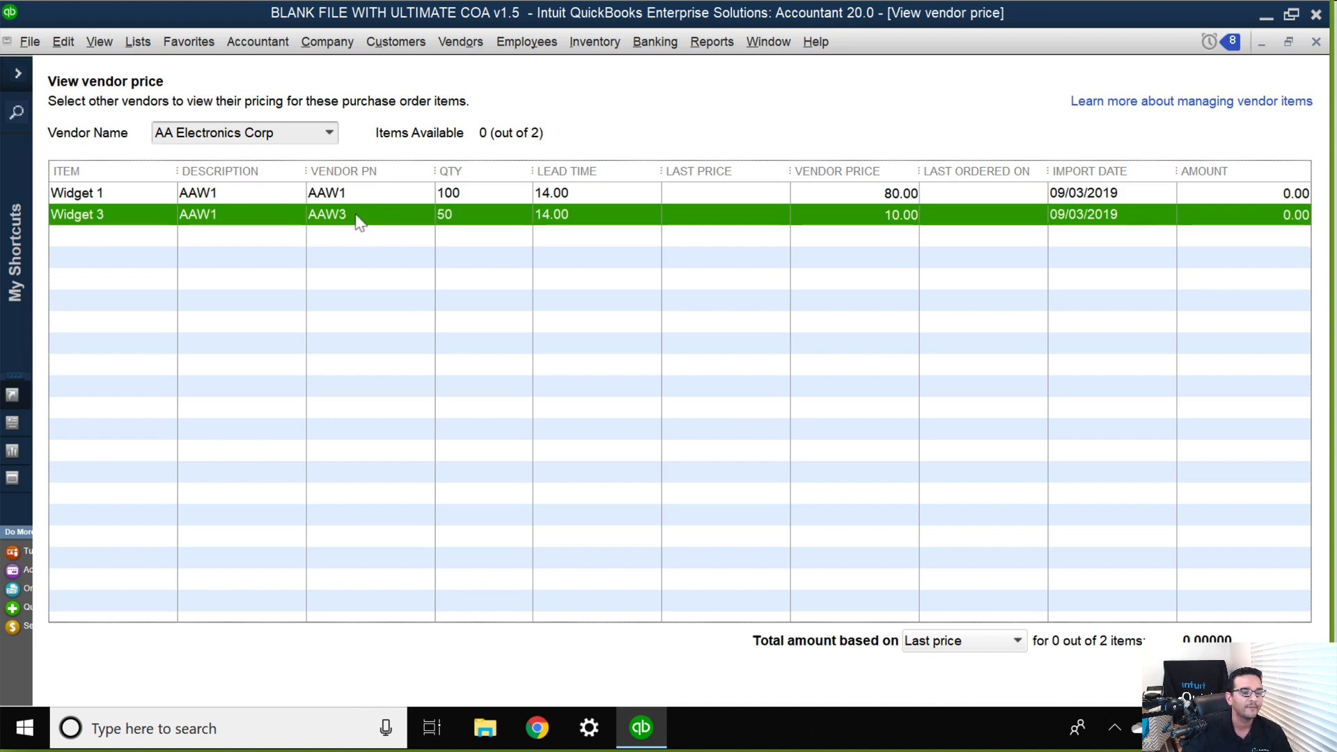
{"action": "left_click", "coordinate": [341, 197]}
{"action": "left_click", "coordinate": [342, 210]}
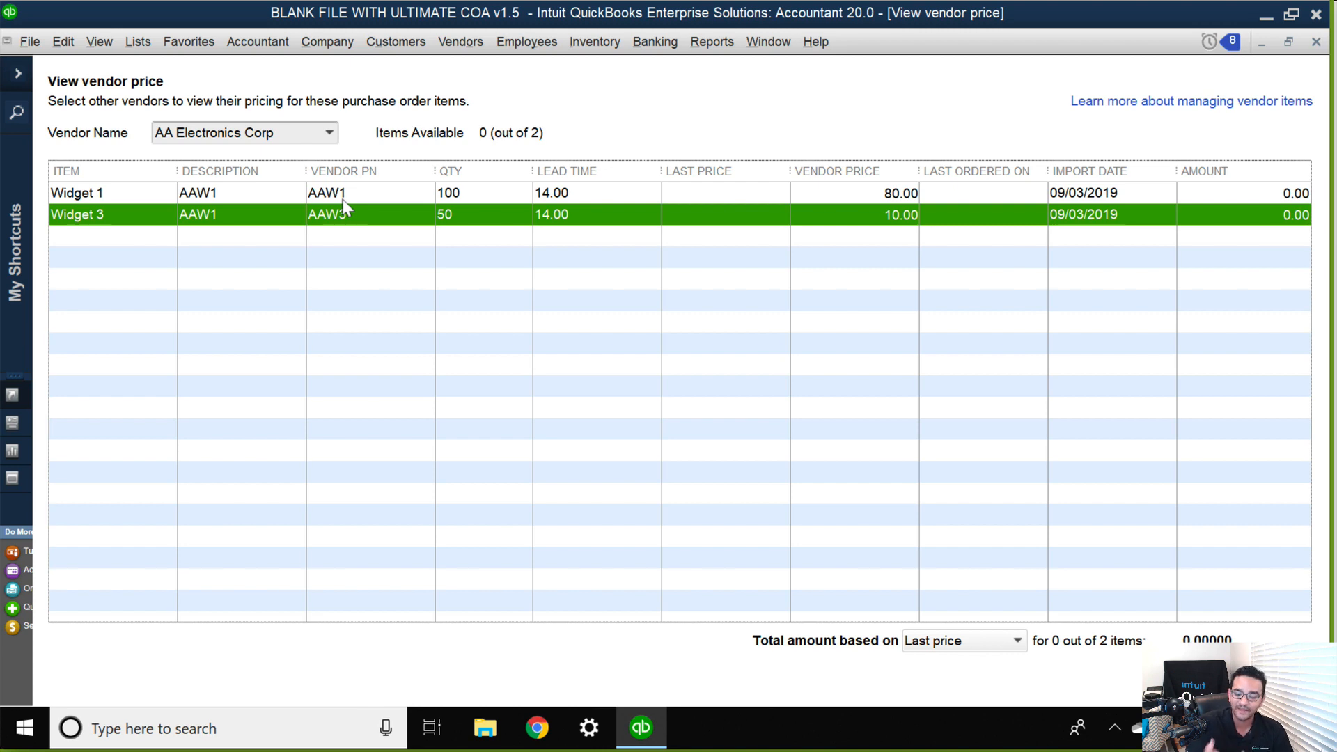
{"action": "left_click", "coordinate": [200, 192]}
{"action": "key", "text": "Escape"}
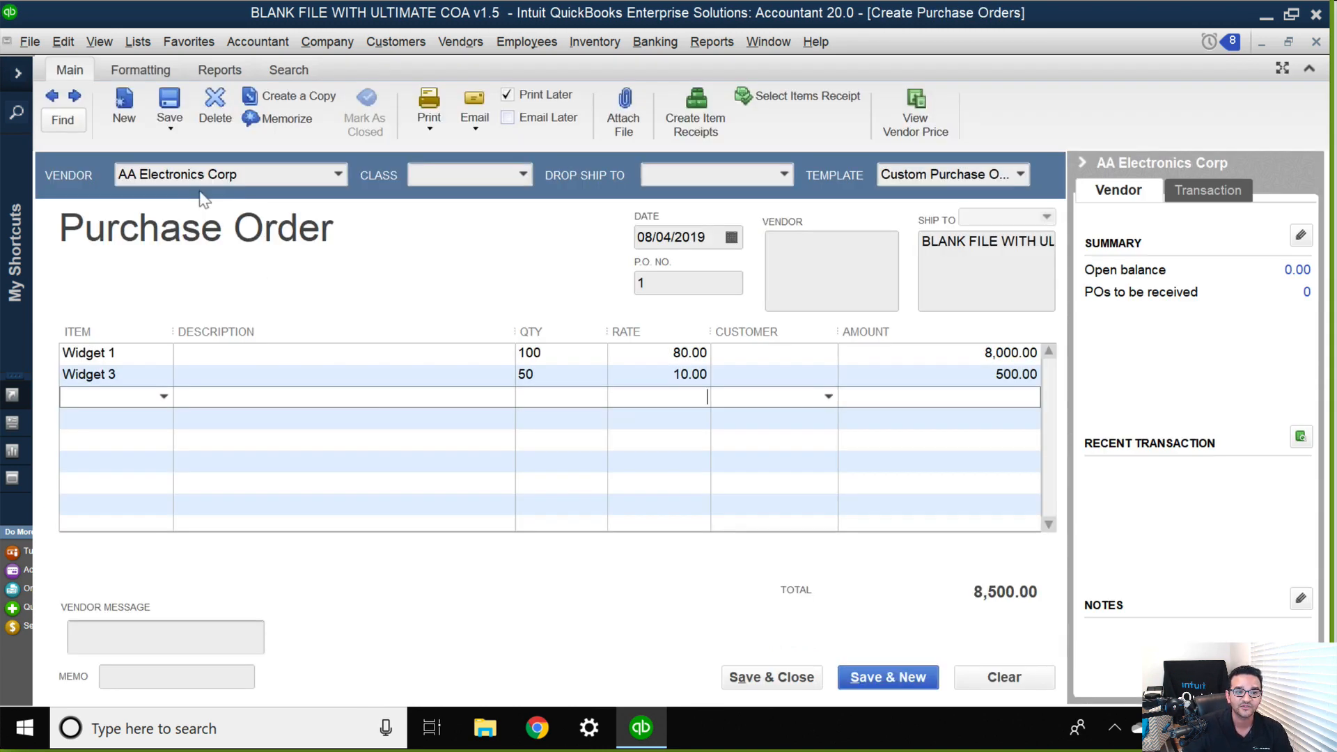
Open the vendor comparison from the Widget 1 line and check the vendors' prices for Widget 1 and Widget 2.
{"action": "left_click", "coordinate": [208, 353]}
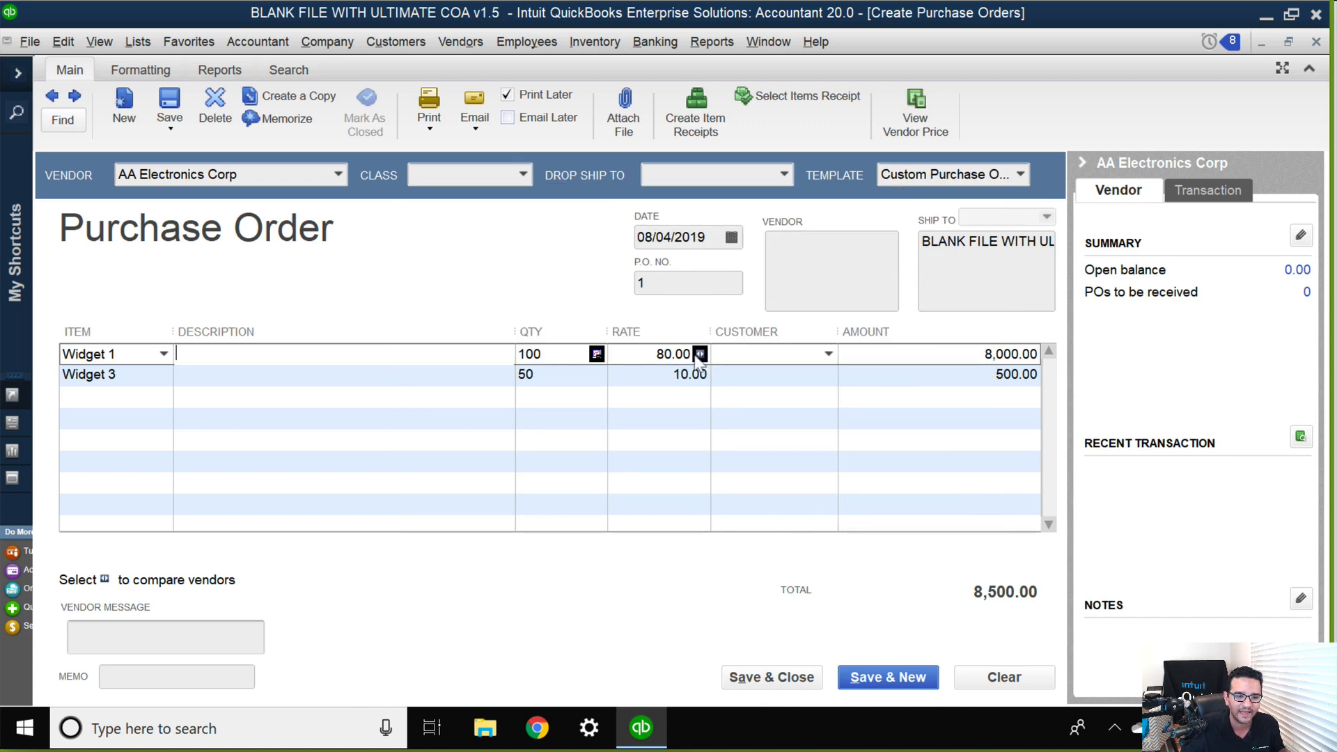
{"action": "left_click", "coordinate": [700, 356]}
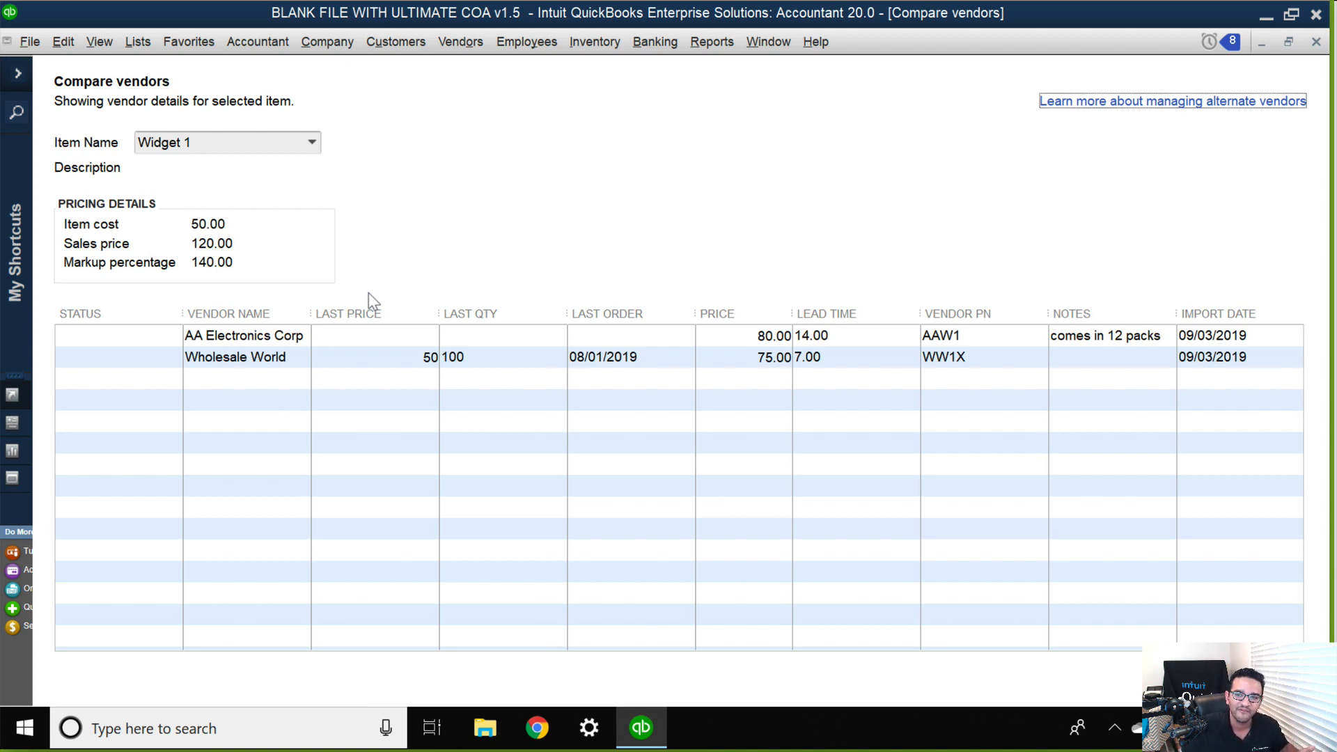
{"action": "left_click", "coordinate": [311, 143]}
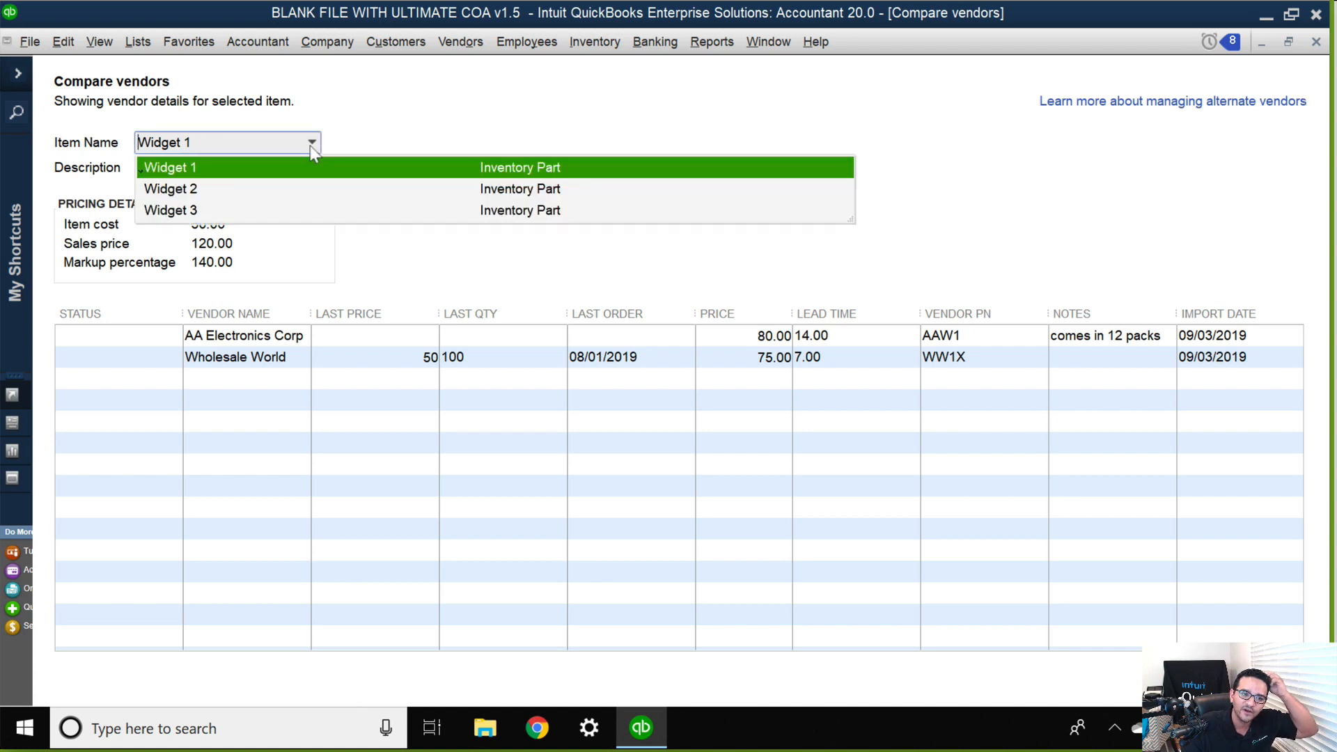
{"action": "left_click", "coordinate": [232, 190]}
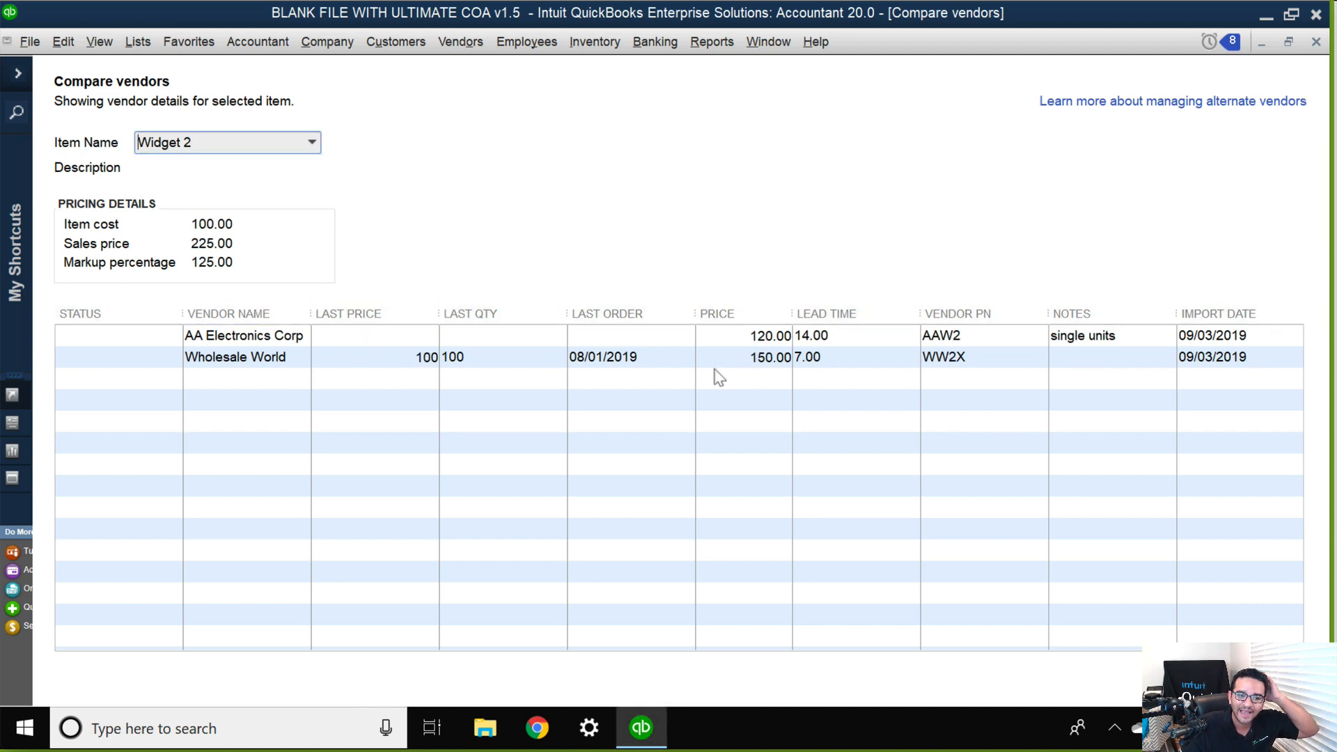
{"action": "left_click", "coordinate": [754, 339]}
{"action": "left_click", "coordinate": [745, 355]}
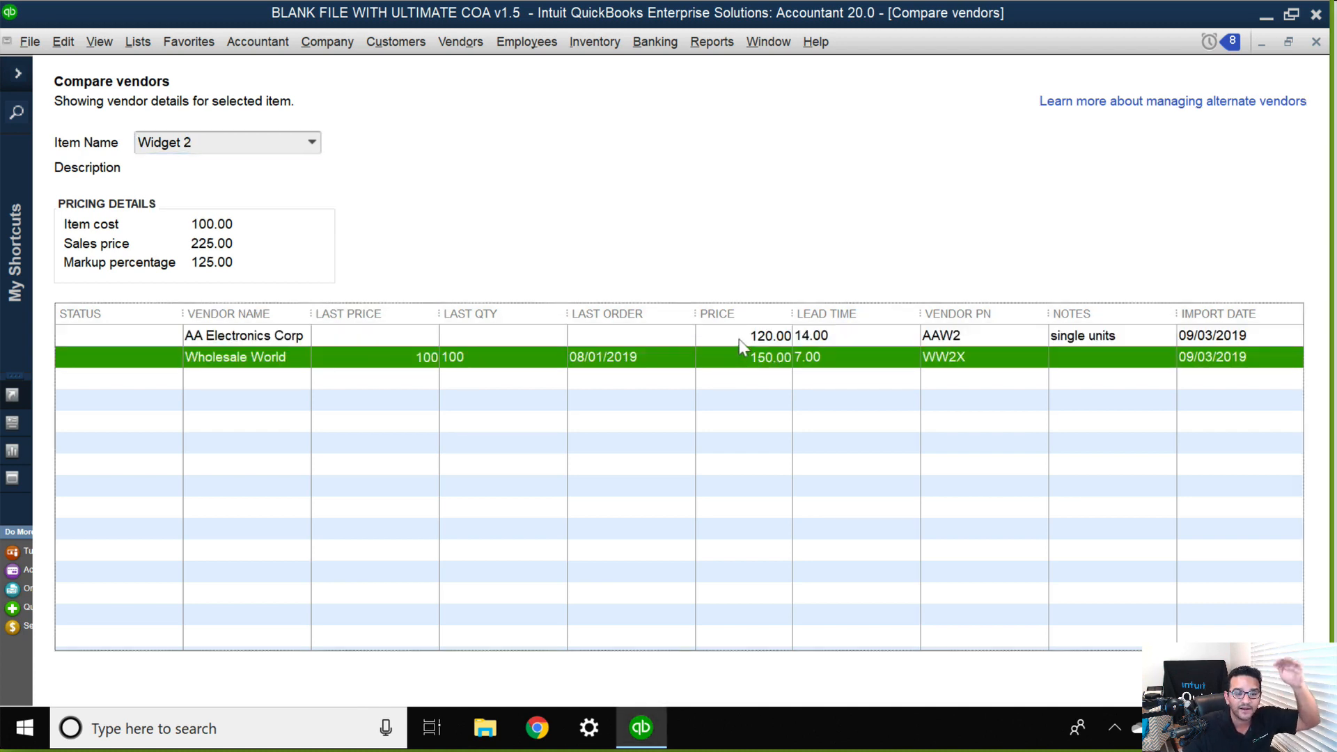
Switch the vendor comparison to Widget 3, check its vendors' prices and last order, and close the comparison.
{"action": "left_click", "coordinate": [311, 142]}
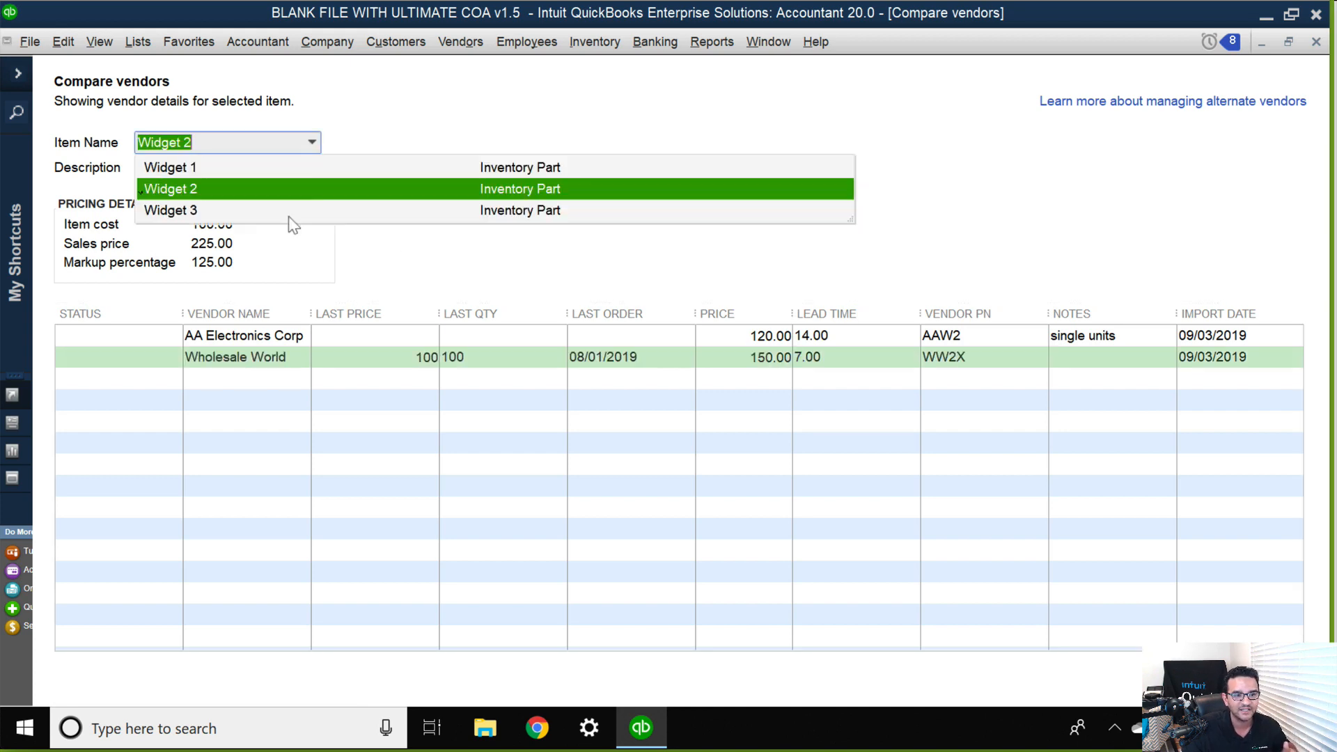
{"action": "left_click", "coordinate": [214, 211]}
{"action": "left_click", "coordinate": [688, 341]}
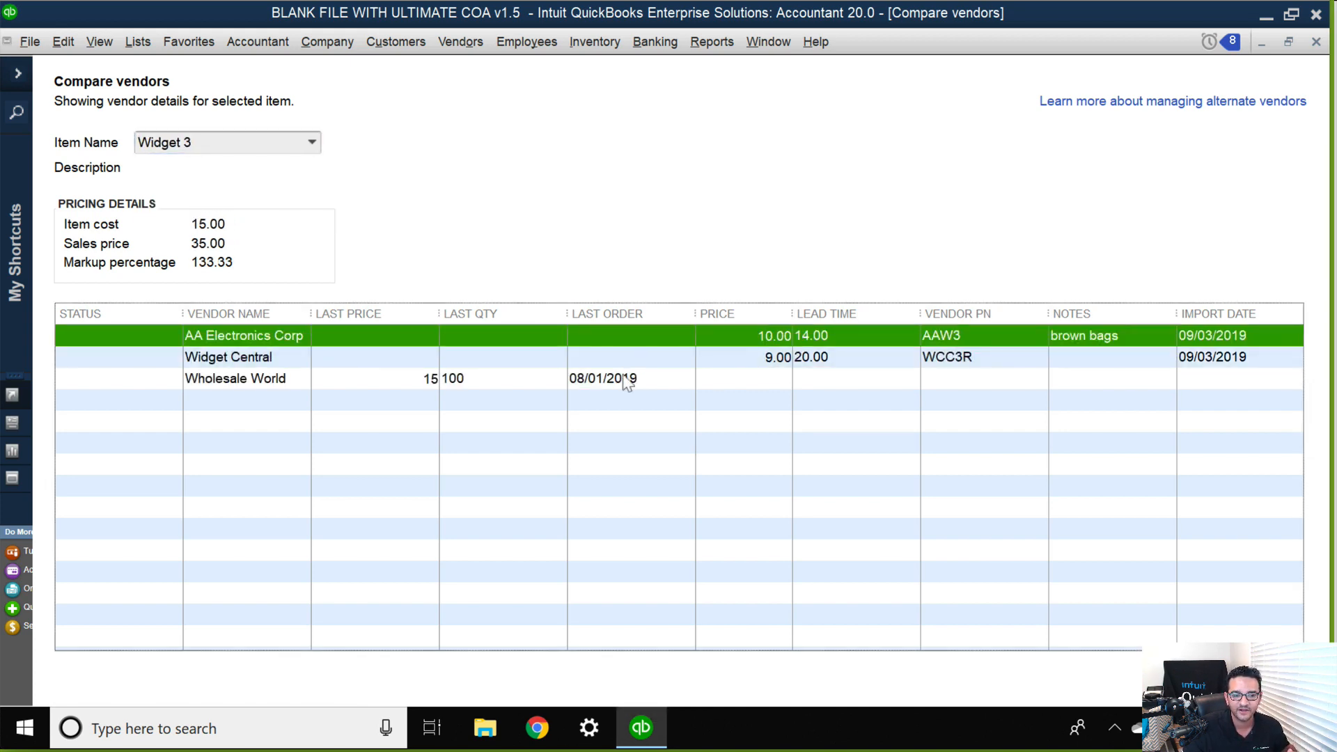
{"action": "left_click", "coordinate": [627, 379]}
{"action": "left_click", "coordinate": [1316, 42]}
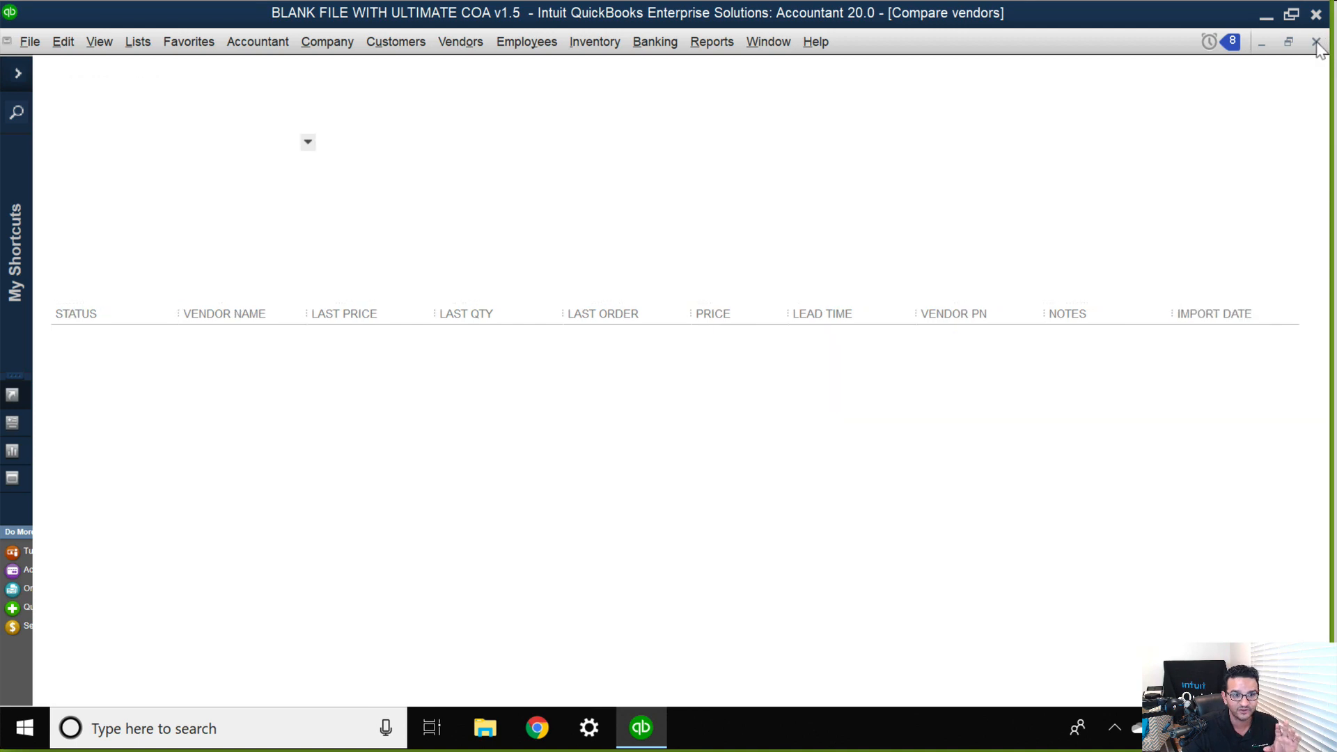
View Widget Central's prices for the purchase order's items and close the vendor price window.
{"action": "left_click", "coordinate": [916, 115]}
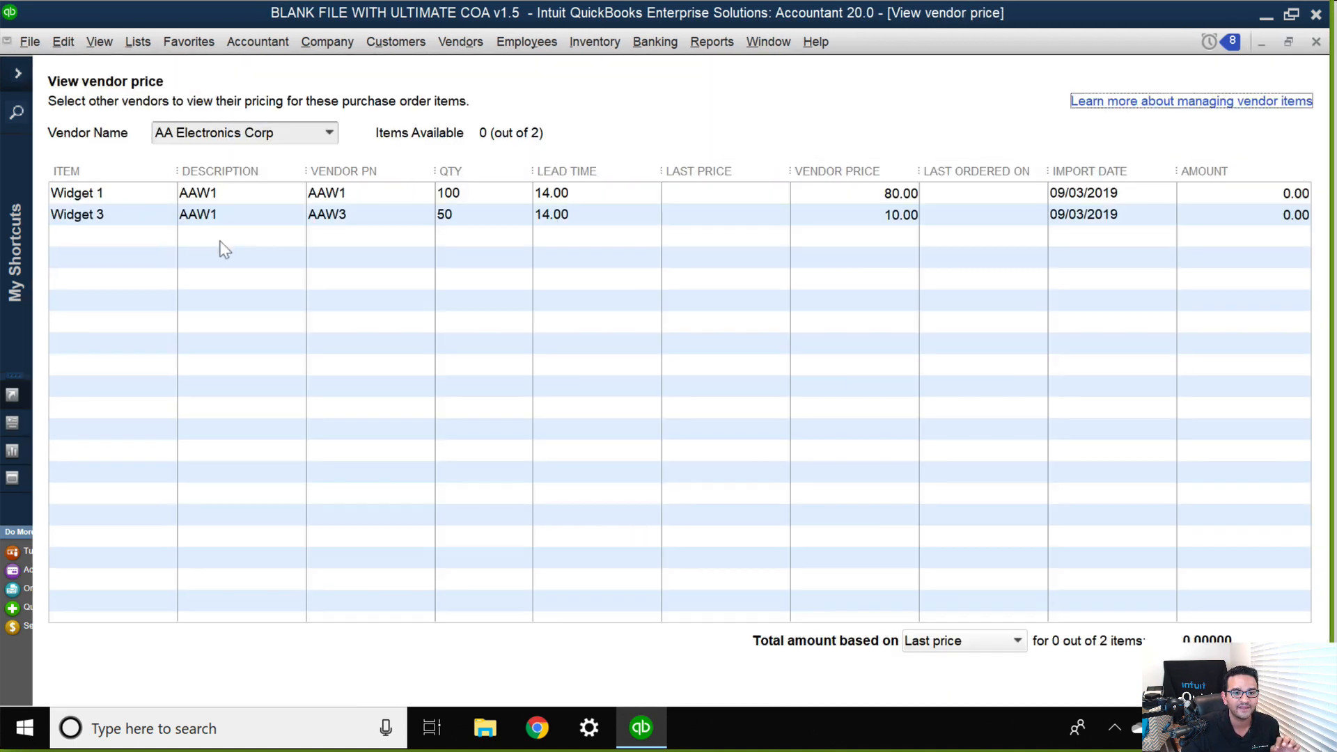
{"action": "left_click", "coordinate": [334, 135]}
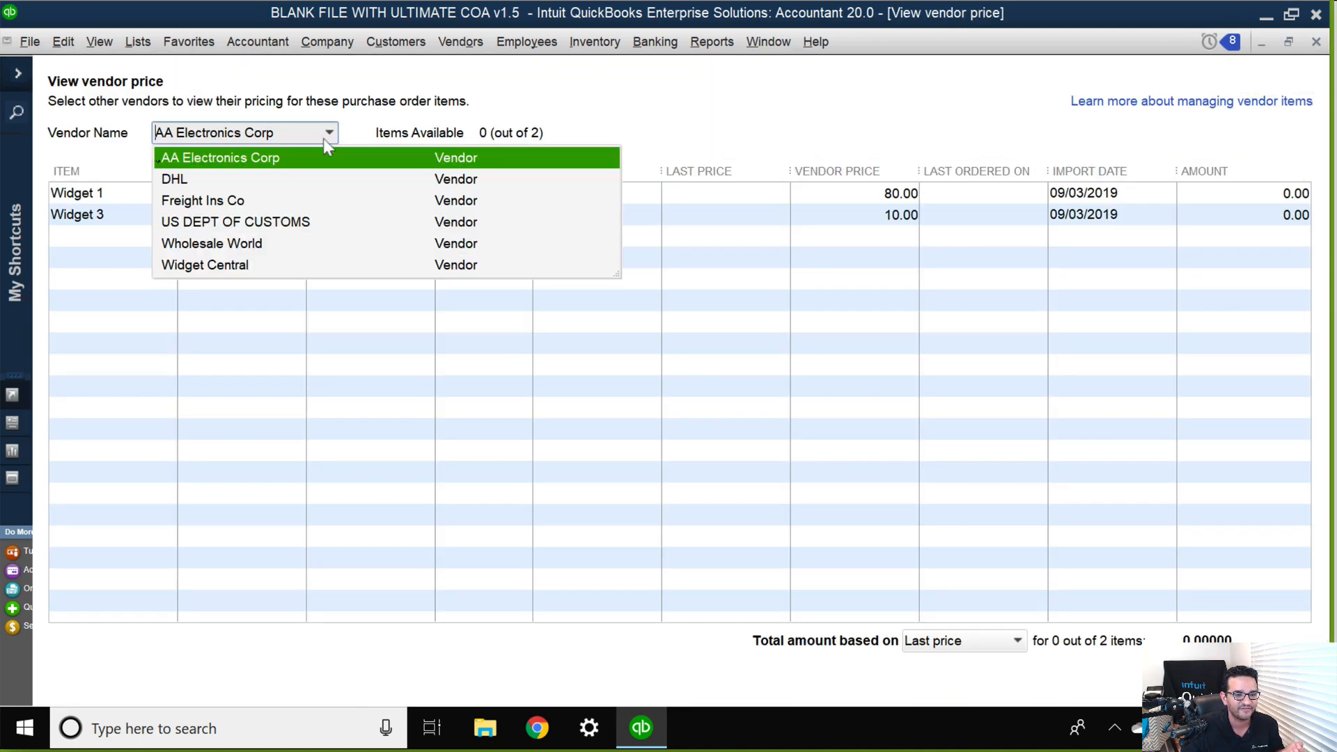
{"action": "left_click", "coordinate": [242, 267]}
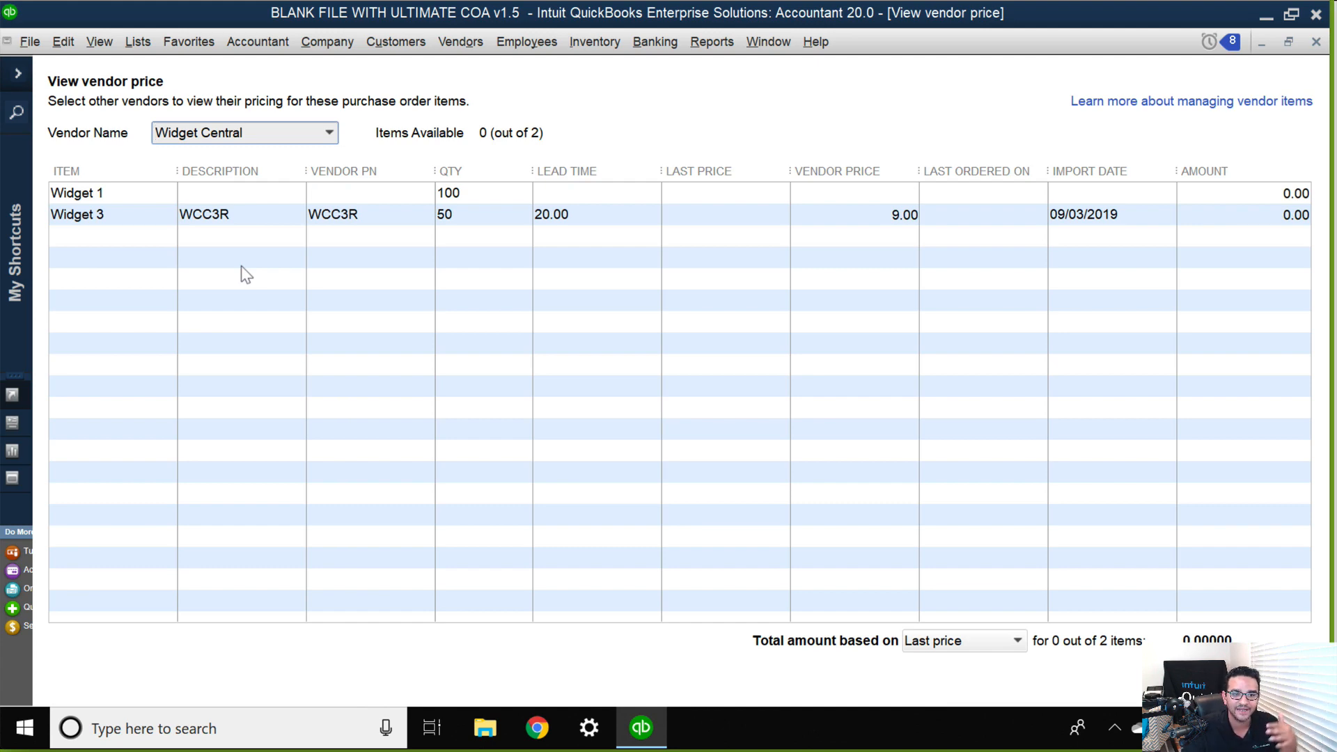
{"action": "left_click", "coordinate": [1262, 678]}
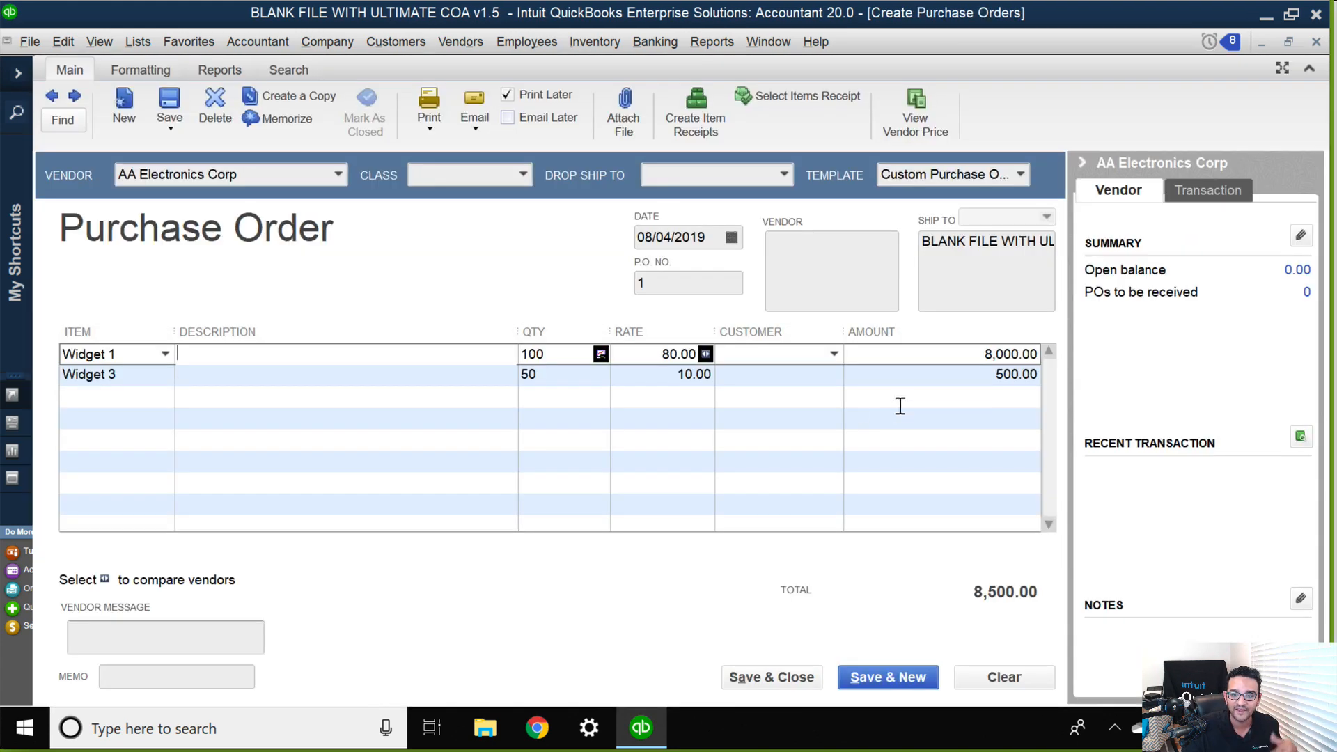
Reopen the vendor comparison for Widget 1, compare AA Electronics Corp with Wholesale World, and return to the purchase order.
{"action": "key", "text": "super+plus"}
{"action": "key", "text": "super+minus"}
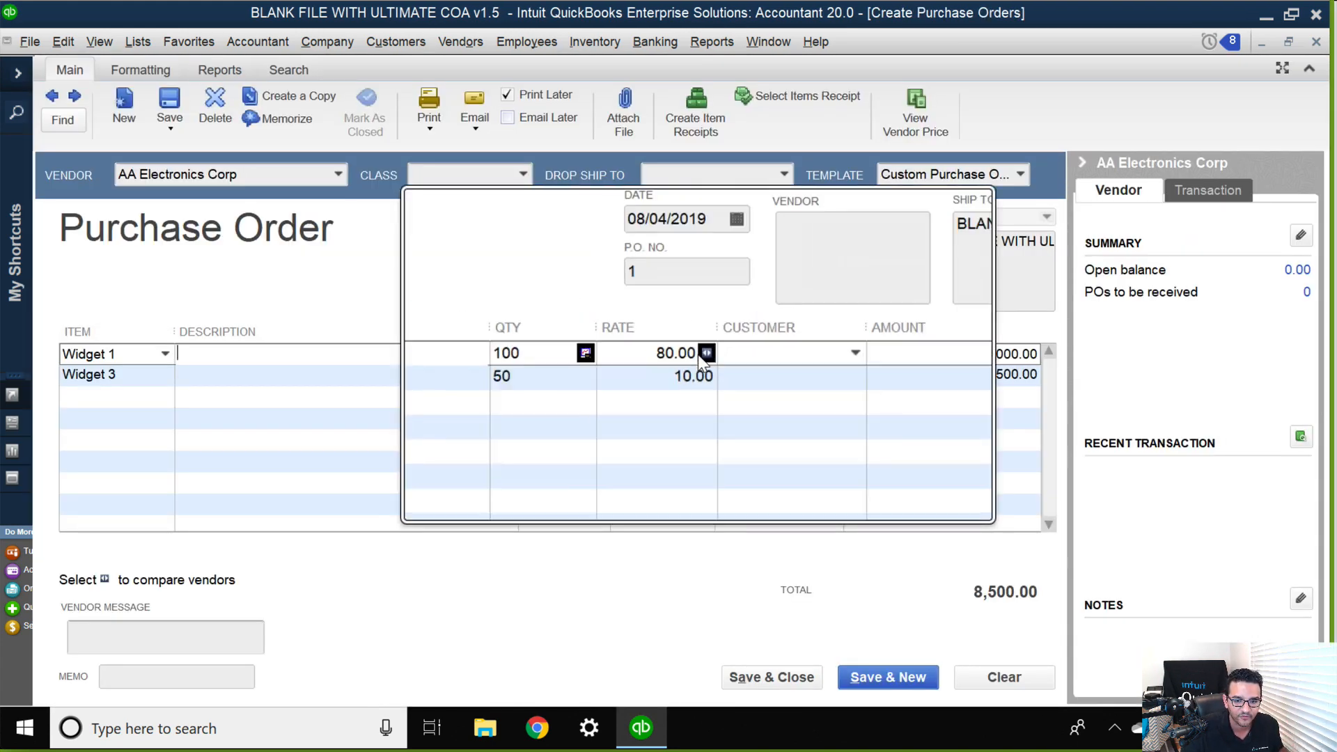
{"action": "key", "text": "super+Escape"}
{"action": "left_click", "coordinate": [705, 353]}
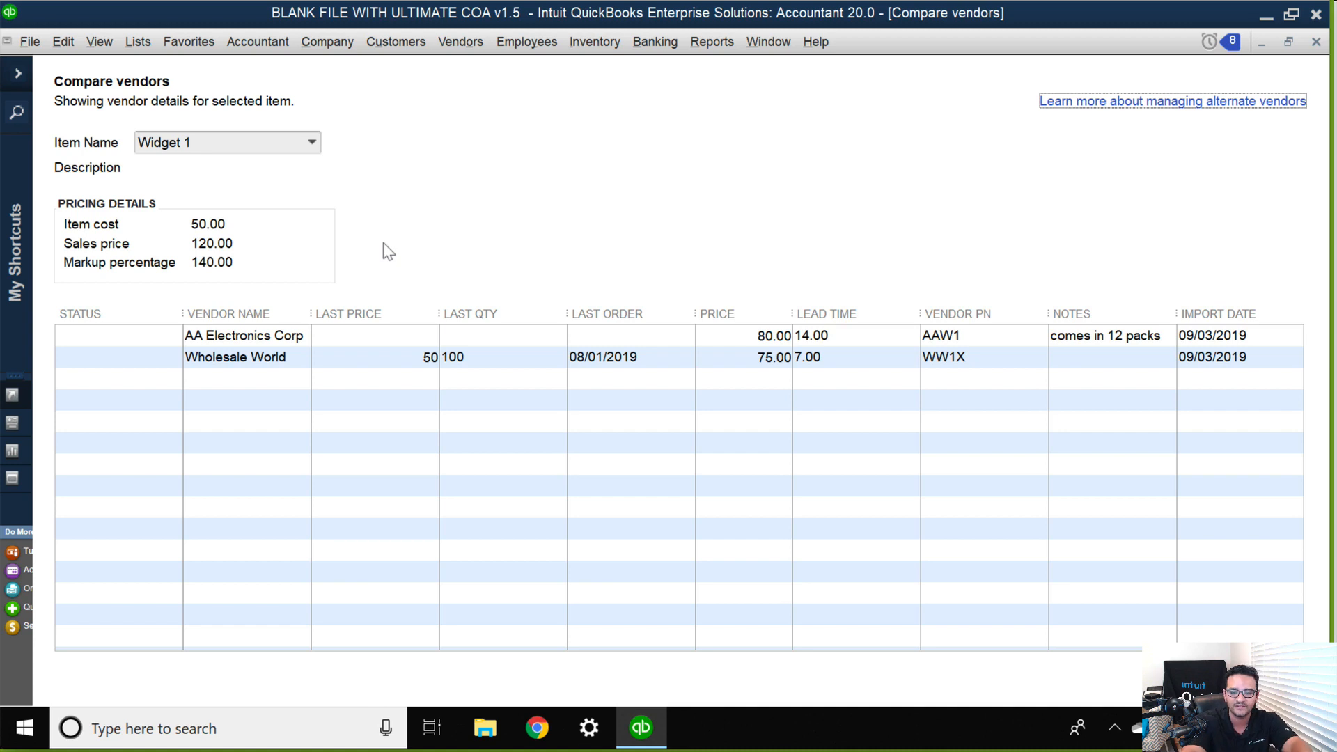
{"action": "left_click", "coordinate": [373, 335]}
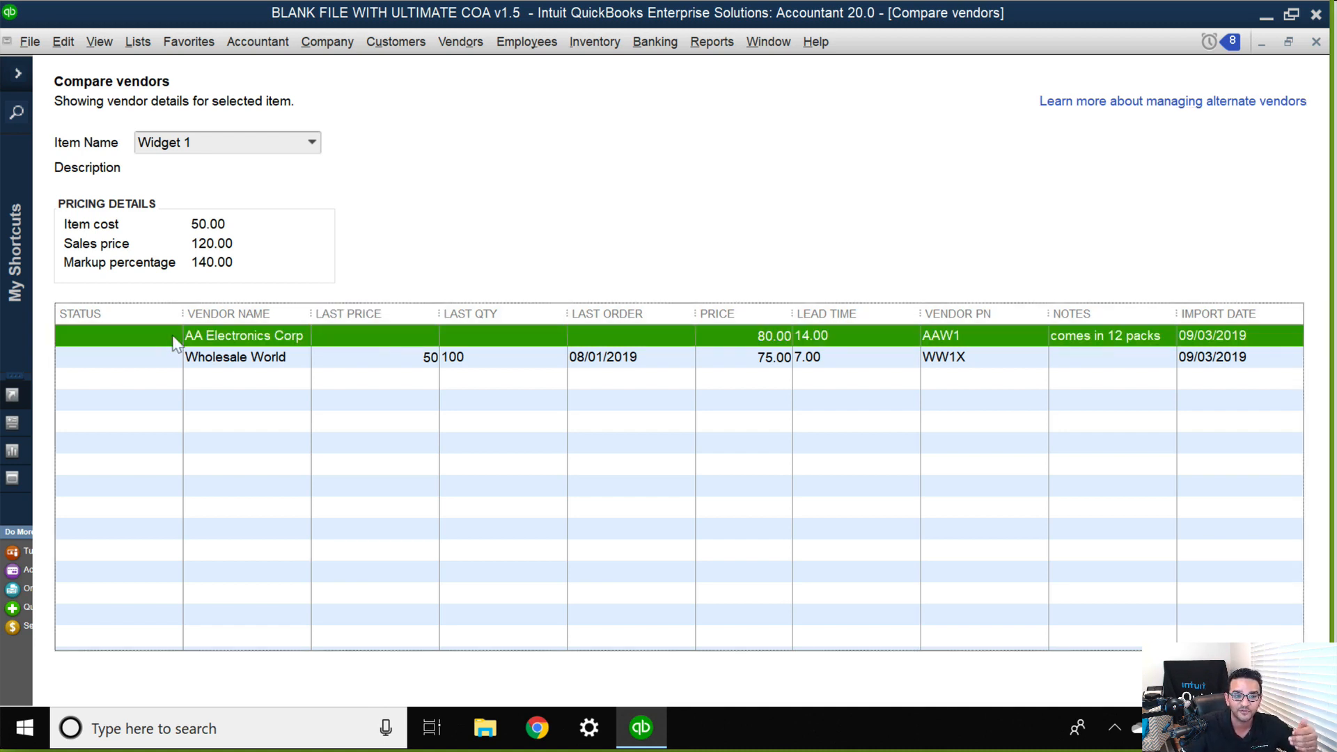
{"action": "left_click", "coordinate": [243, 355]}
{"action": "left_click", "coordinate": [227, 339]}
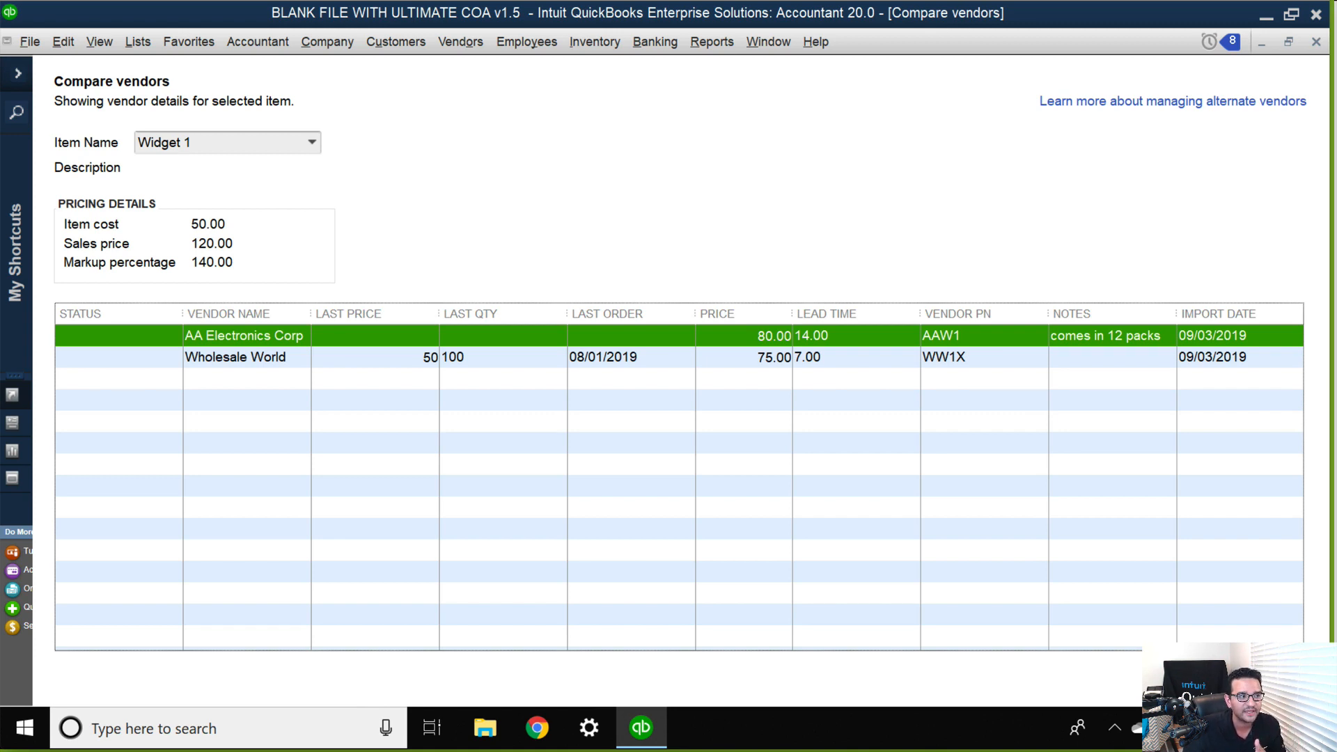
{"action": "key", "text": "Escape"}
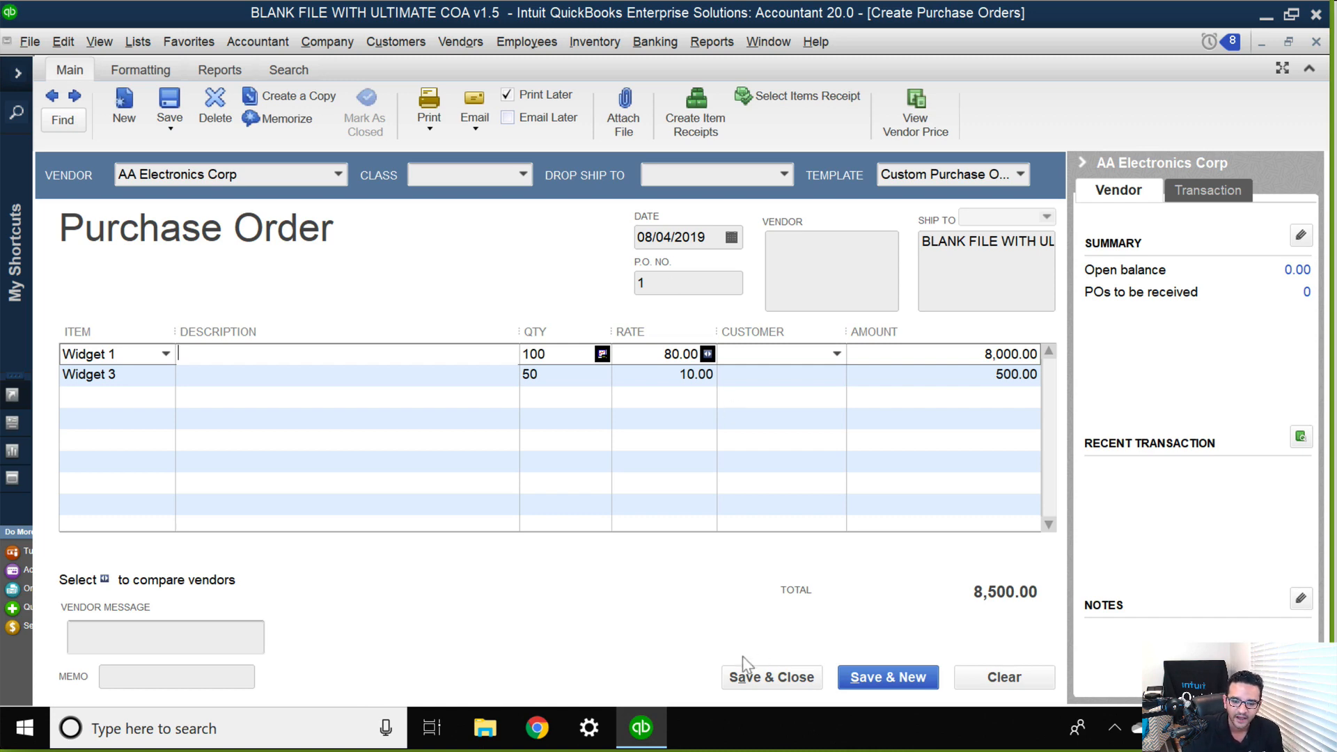
Save and close the purchase order without assigning classes to its items.
{"action": "left_click", "coordinate": [761, 679]}
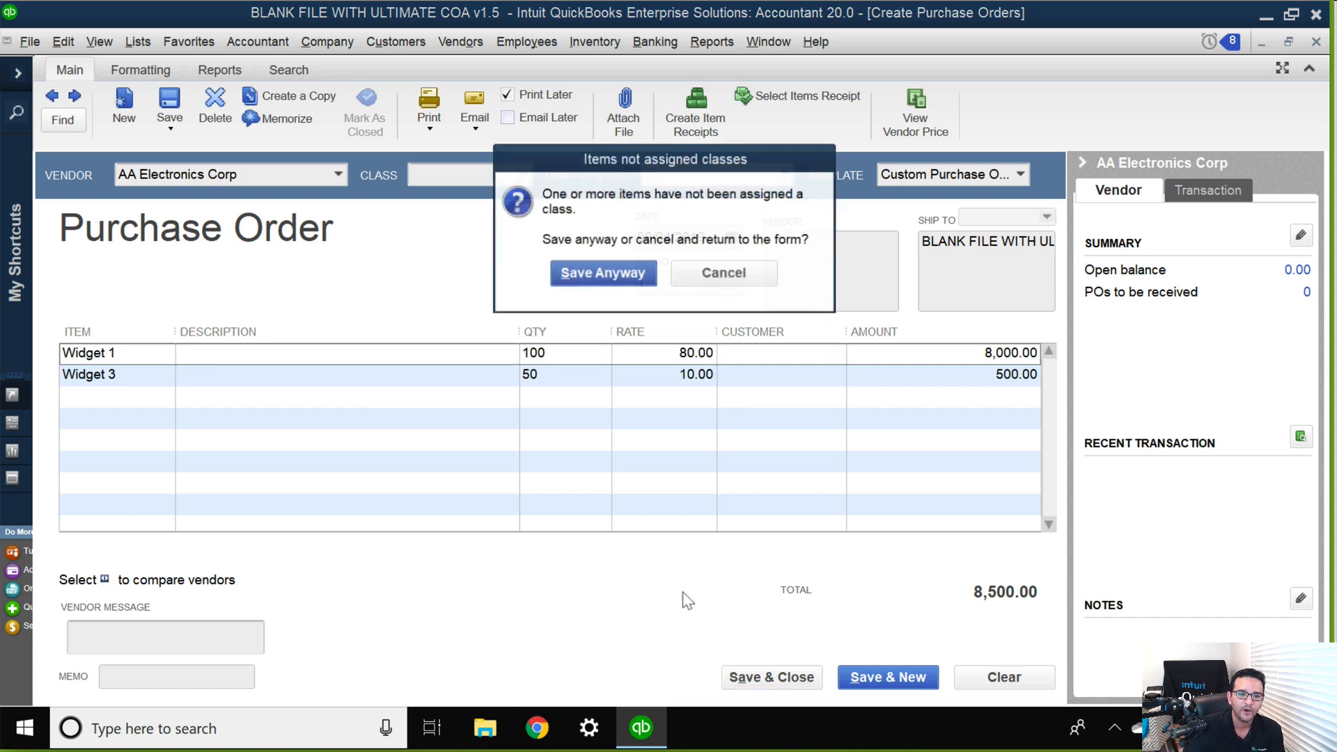
{"action": "left_click", "coordinate": [609, 273]}
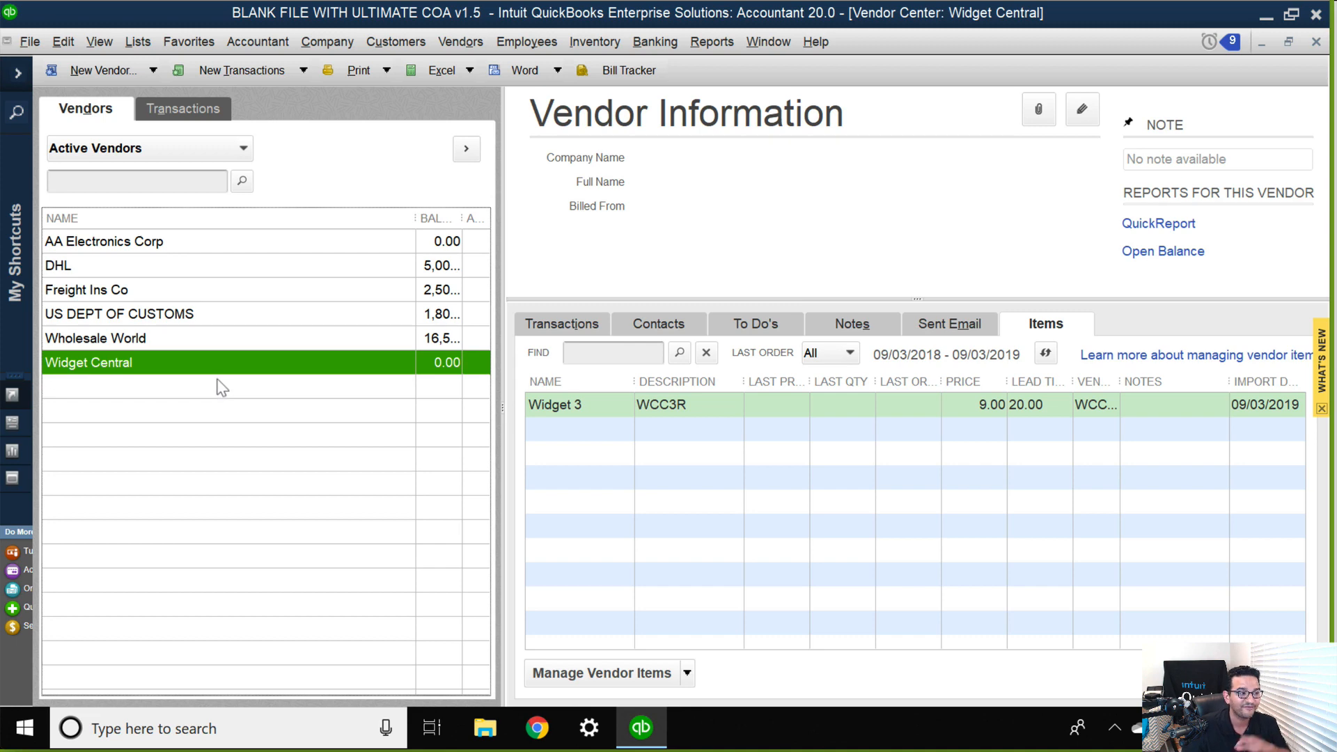
Open Widget 1 from the item list for editing and set its preferred vendor to AA Electronics Corp.
{"action": "left_click", "coordinate": [137, 43]}
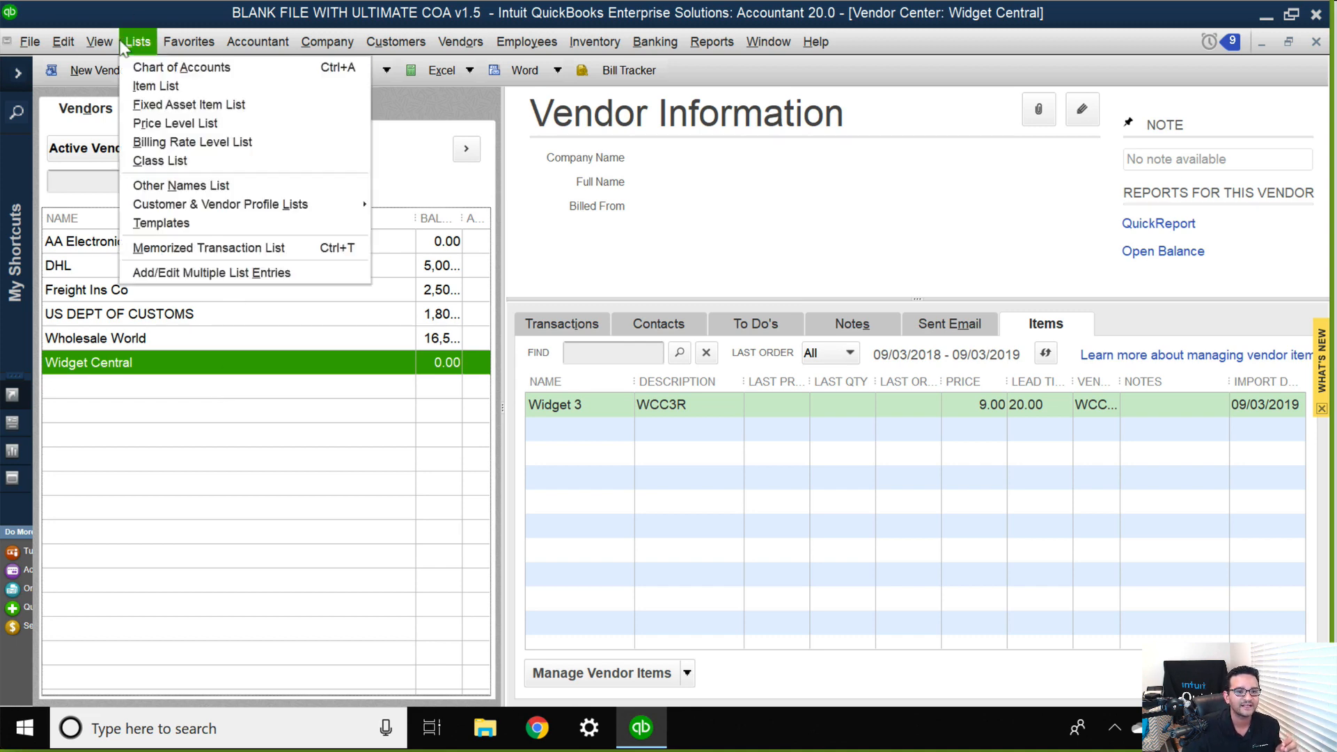
{"action": "left_click", "coordinate": [155, 88]}
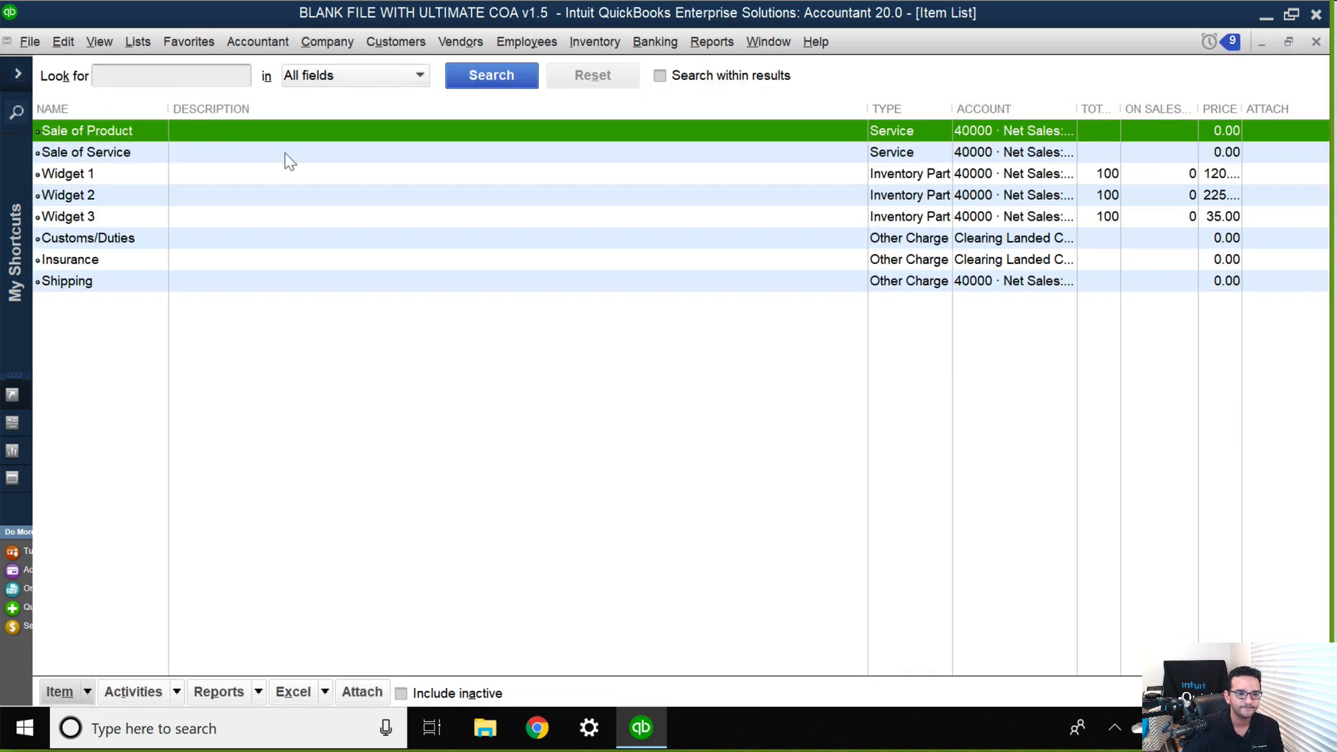
{"action": "double_click", "coordinate": [102, 178]}
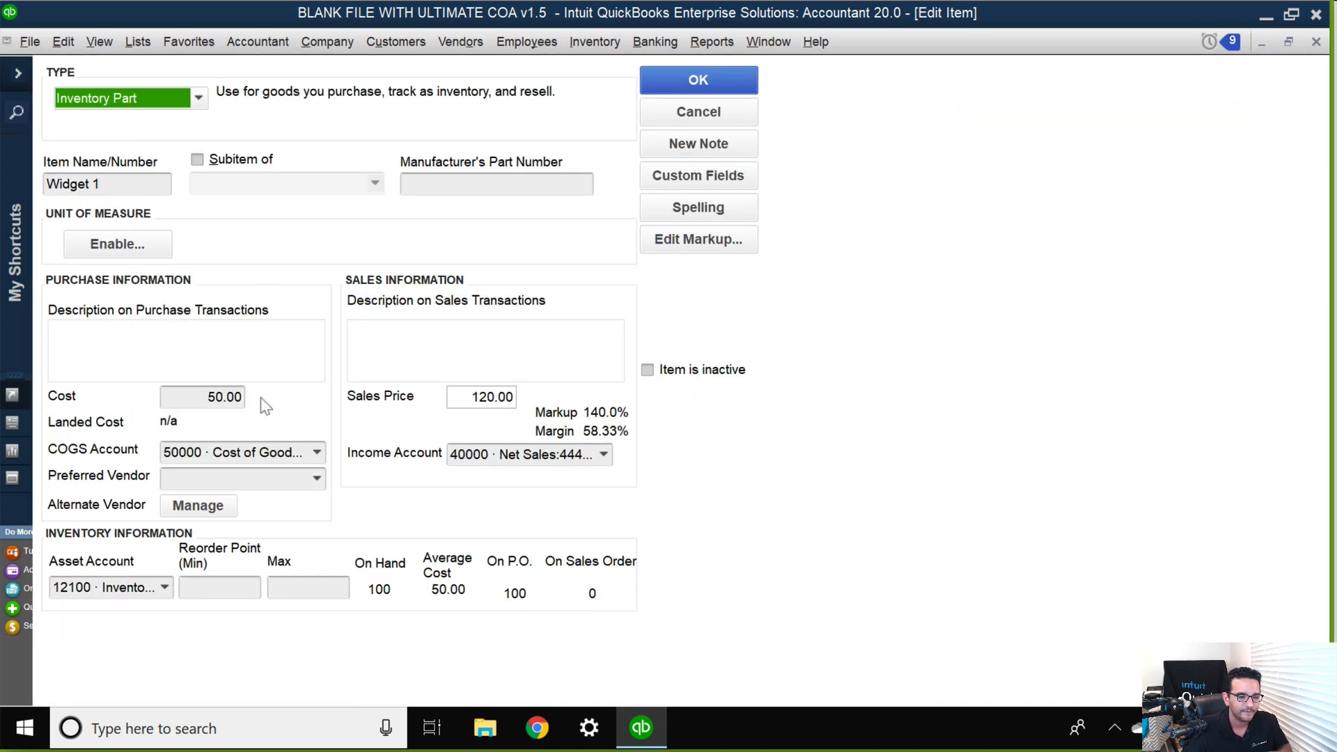
{"action": "left_click", "coordinate": [316, 479]}
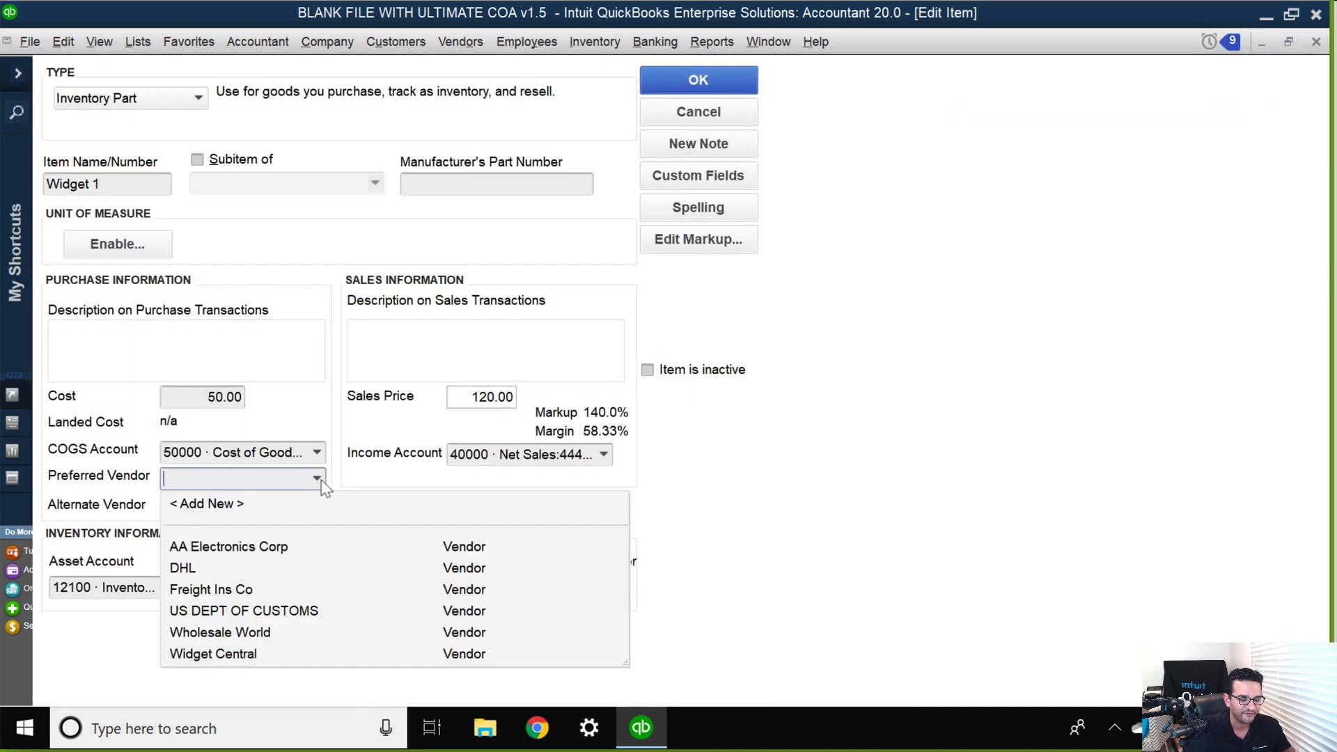
{"action": "left_click", "coordinate": [229, 547]}
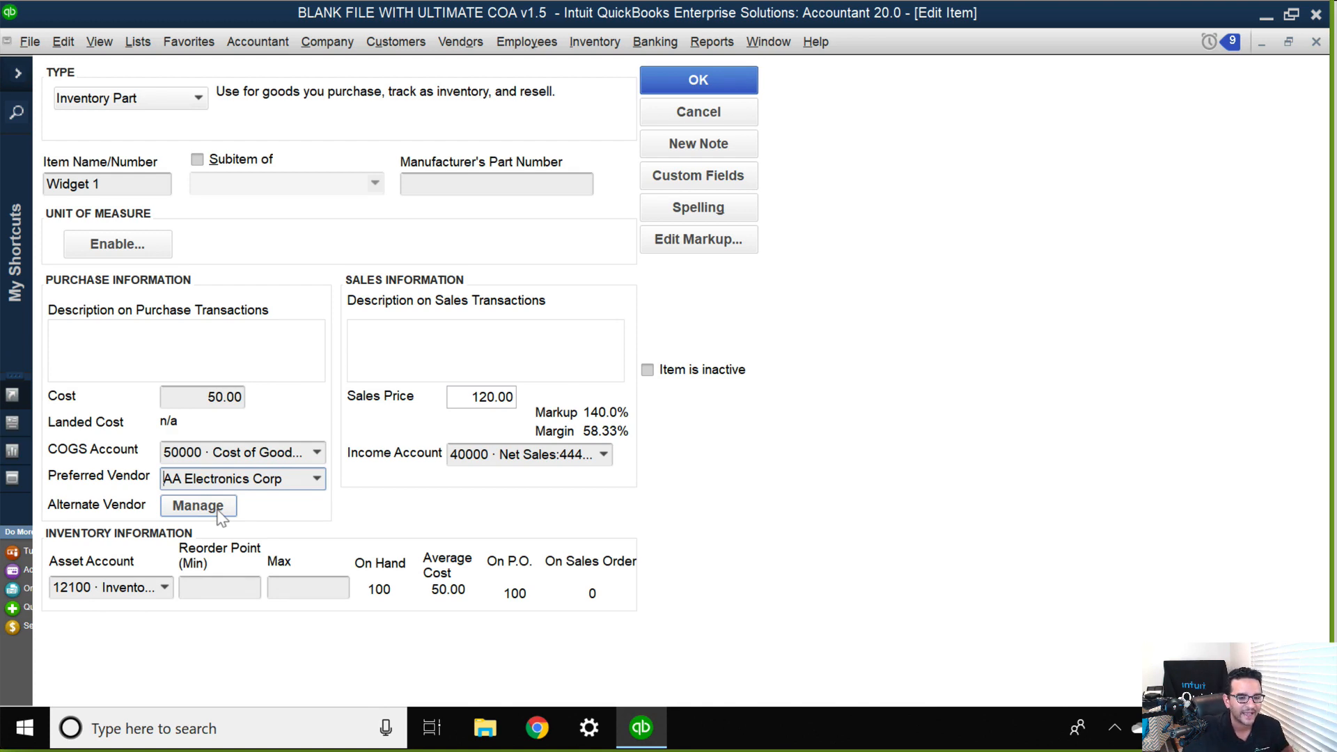
Mark Wholesale World and Widget Central as alternate vendors for Widget 1 and save the vendor assignments.
{"action": "left_click", "coordinate": [196, 513]}
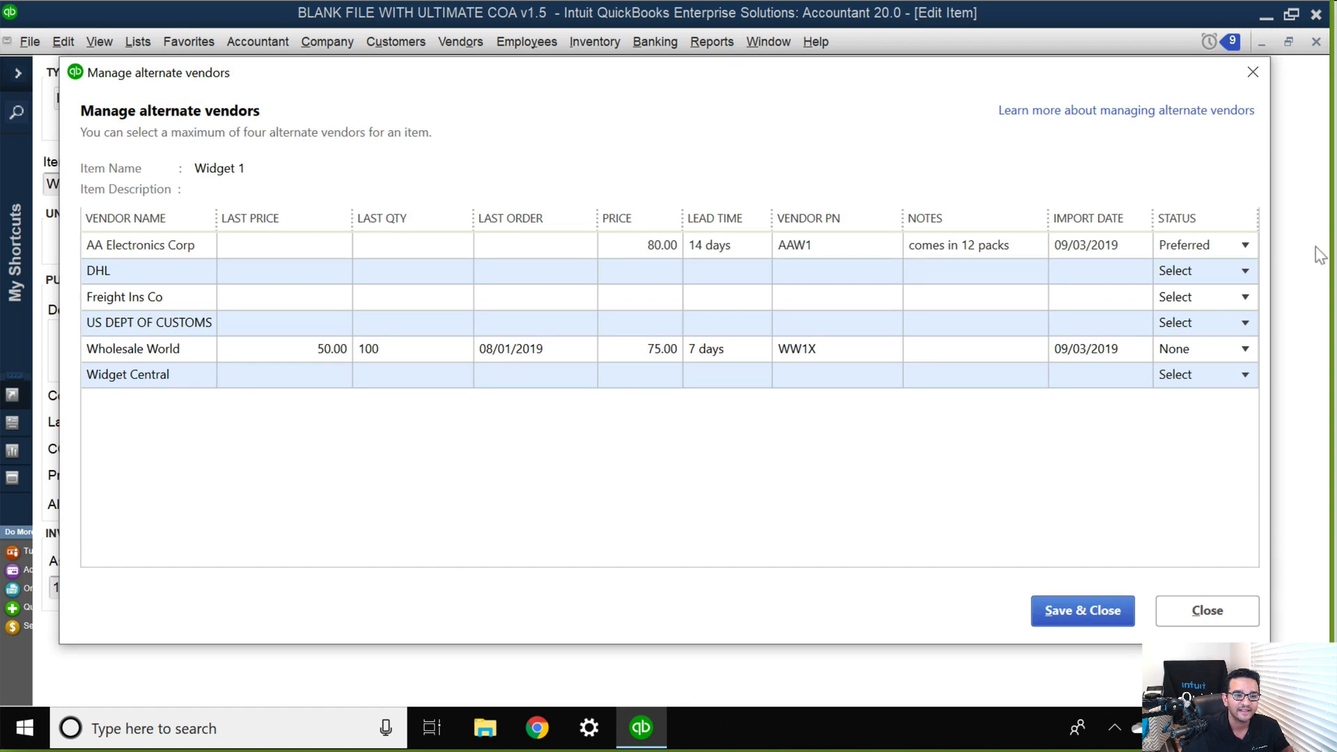
{"action": "left_click", "coordinate": [1244, 349]}
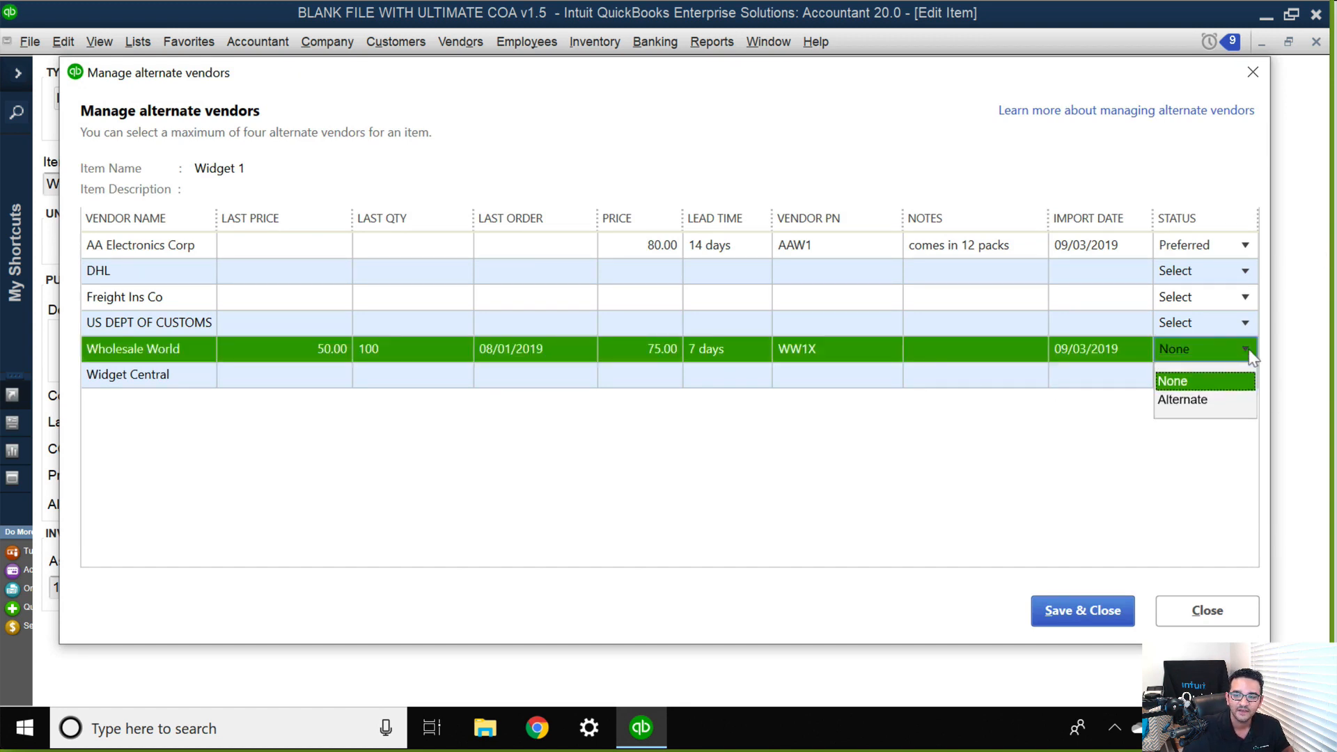
{"action": "left_click", "coordinate": [1199, 401]}
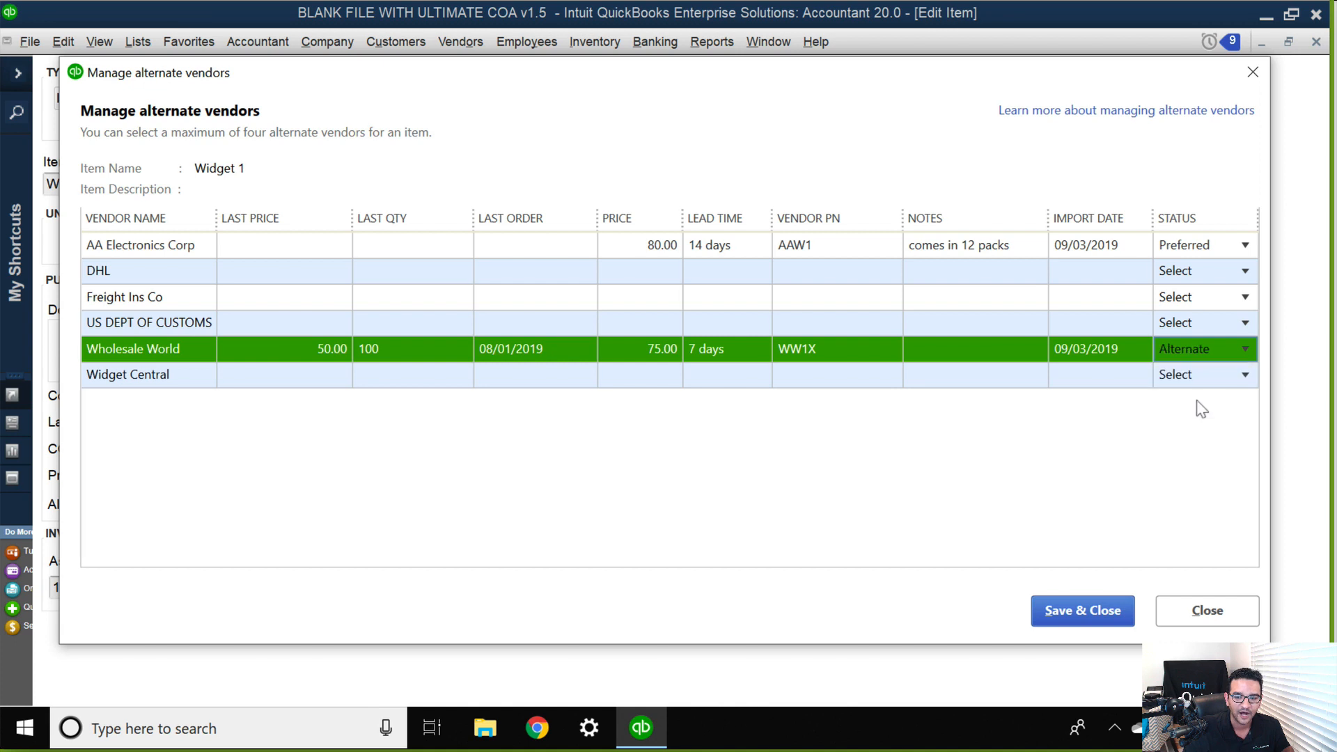
{"action": "left_click", "coordinate": [1239, 379]}
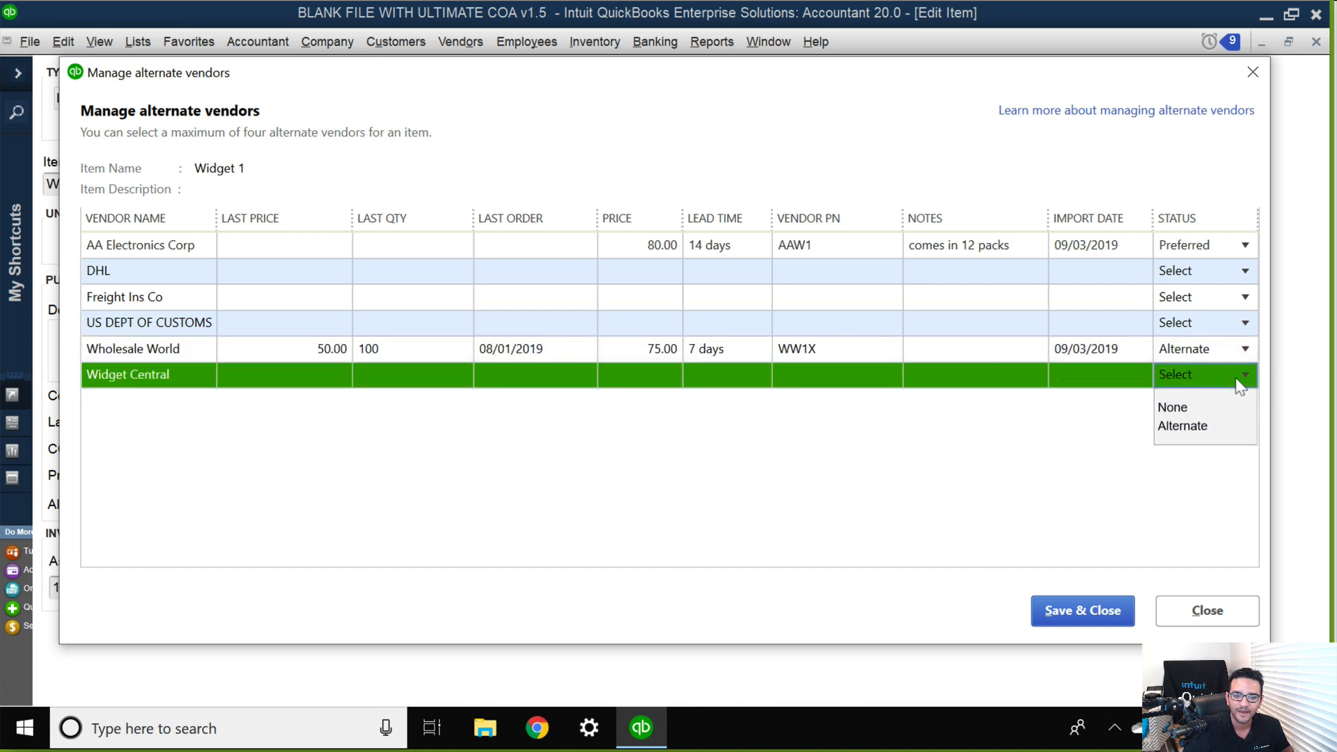
{"action": "left_click", "coordinate": [1197, 426]}
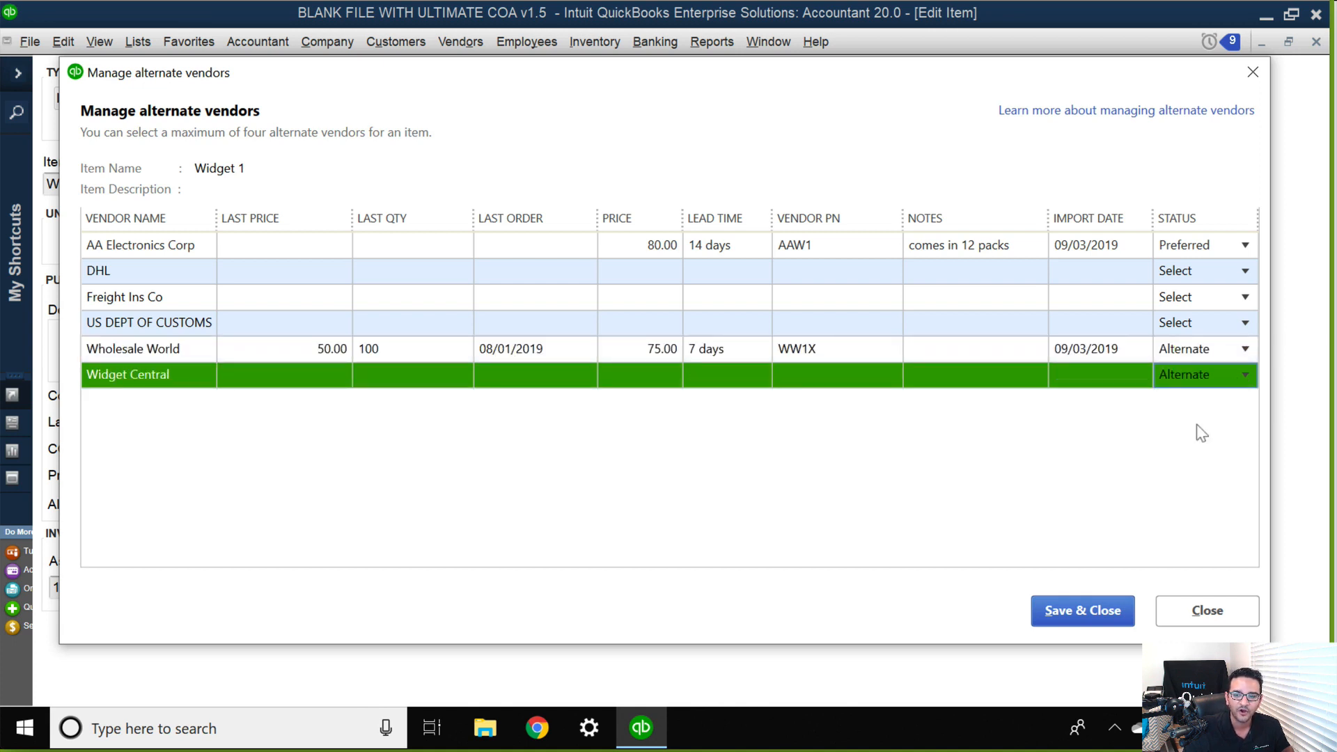
{"action": "left_click", "coordinate": [1083, 613]}
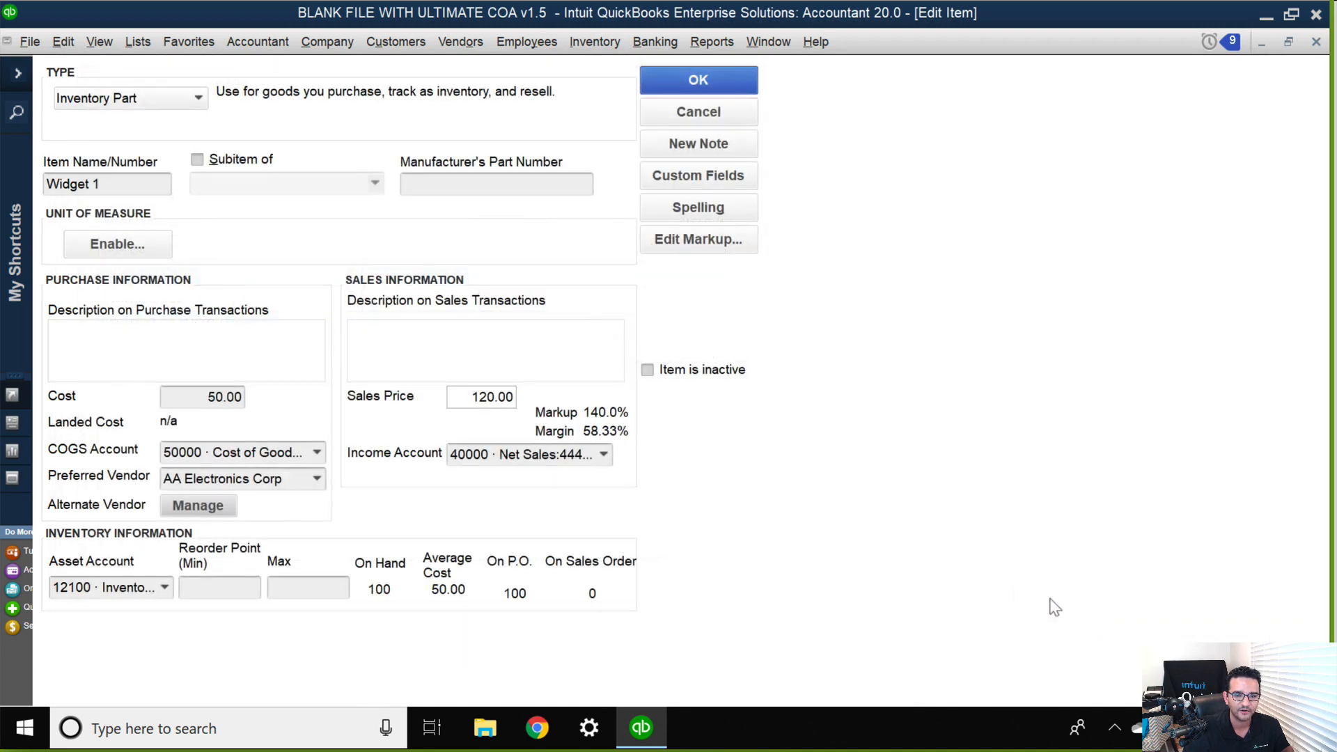
Review Widget 1's preferred and alternate vendor rows, including their last prices, and save the item.
{"action": "left_click", "coordinate": [198, 506]}
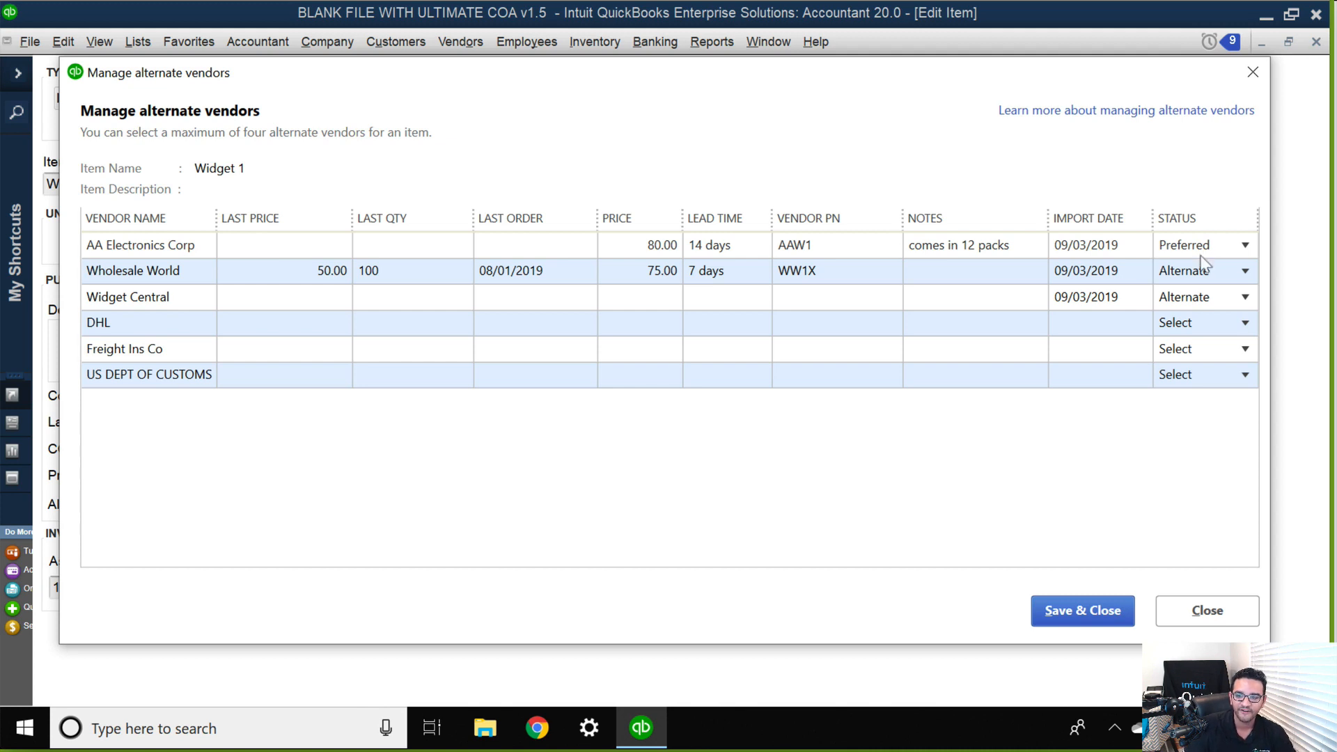
{"action": "left_click", "coordinate": [1198, 300]}
{"action": "left_click", "coordinate": [270, 248]}
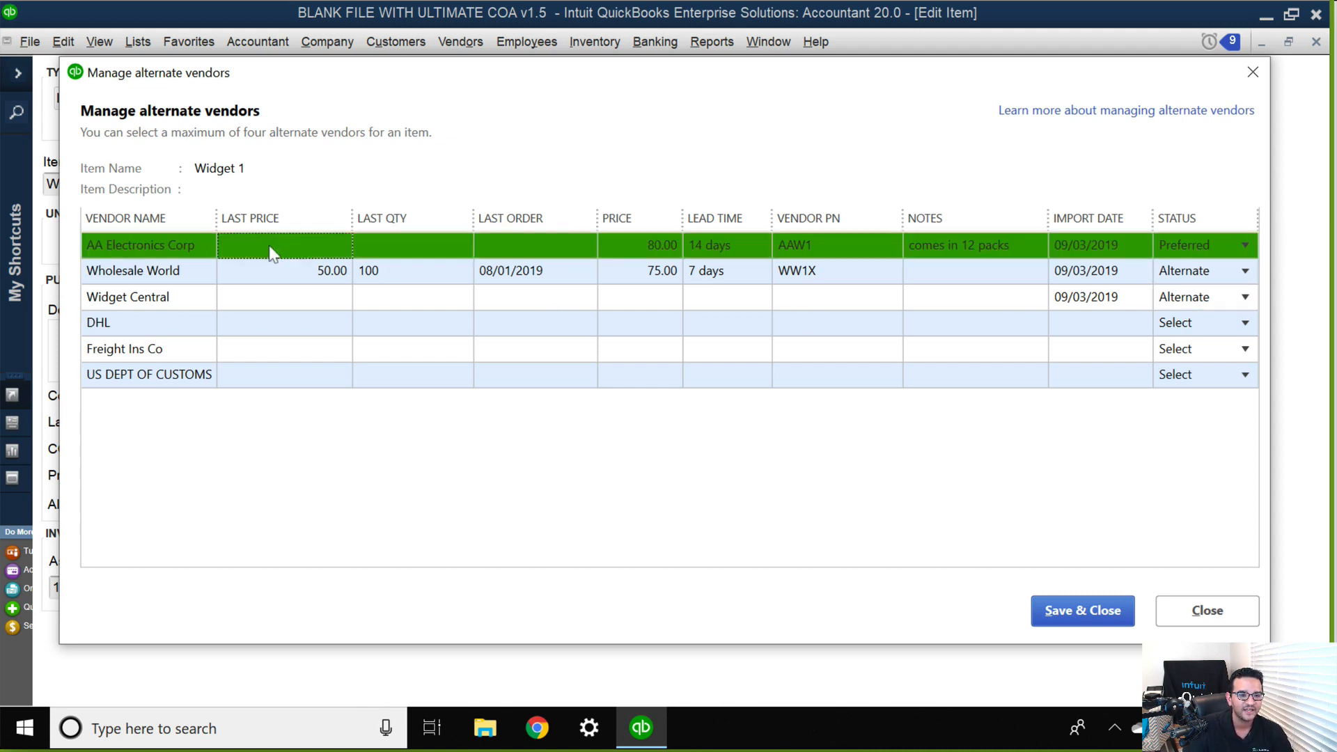
{"action": "left_click", "coordinate": [278, 273]}
{"action": "left_click", "coordinate": [277, 301]}
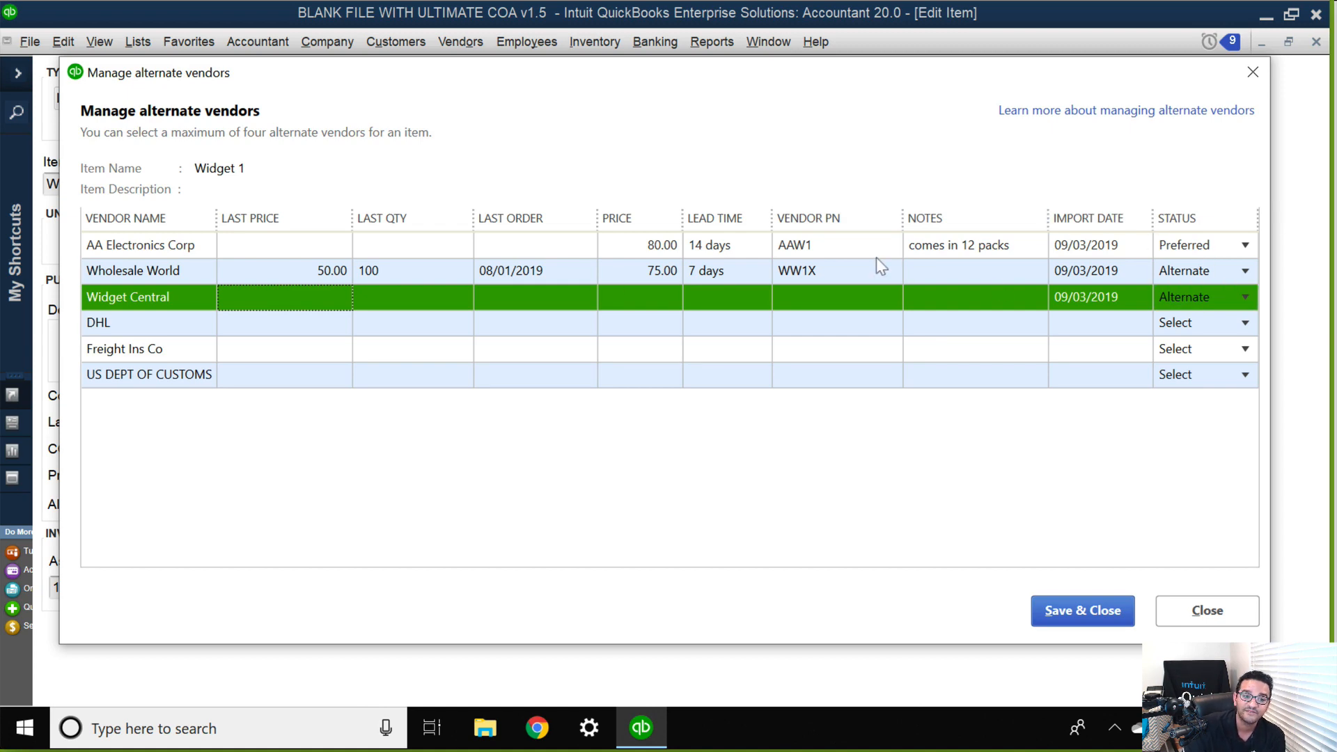
{"action": "left_click", "coordinate": [1082, 611]}
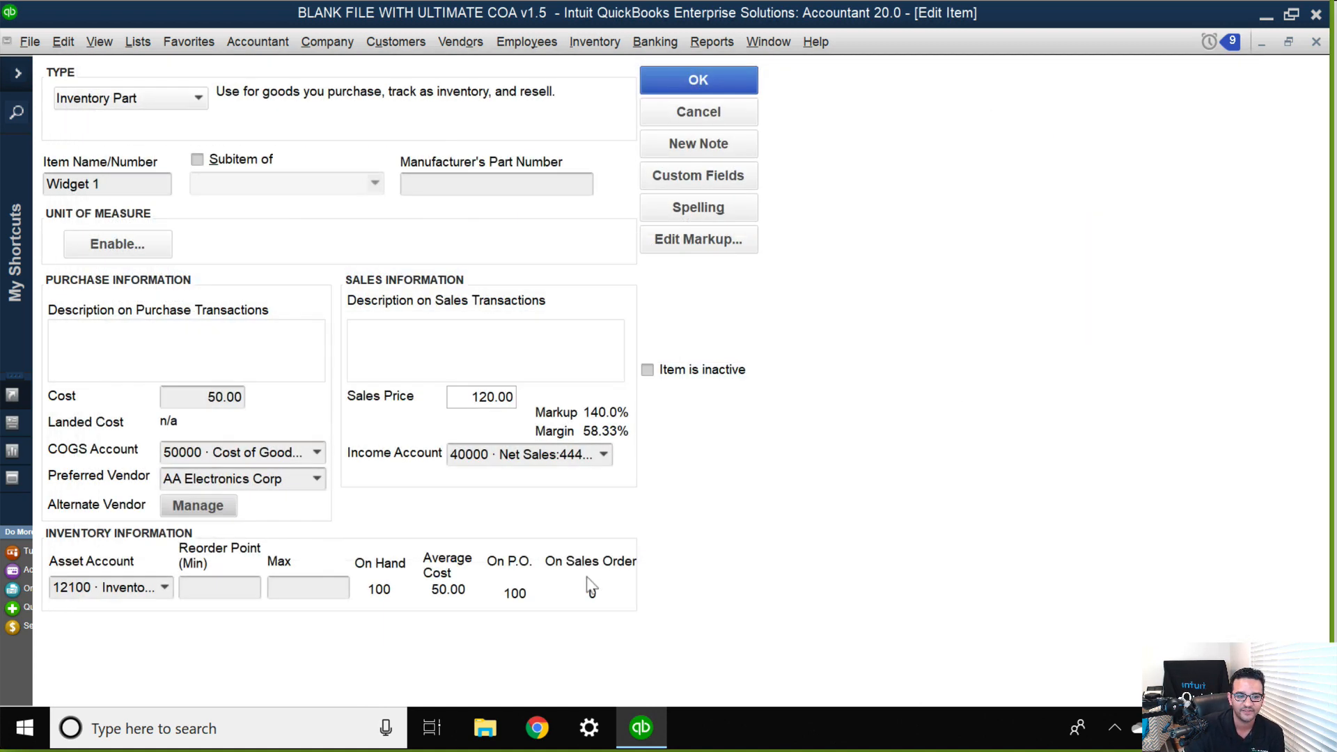
{"action": "left_click", "coordinate": [698, 80]}
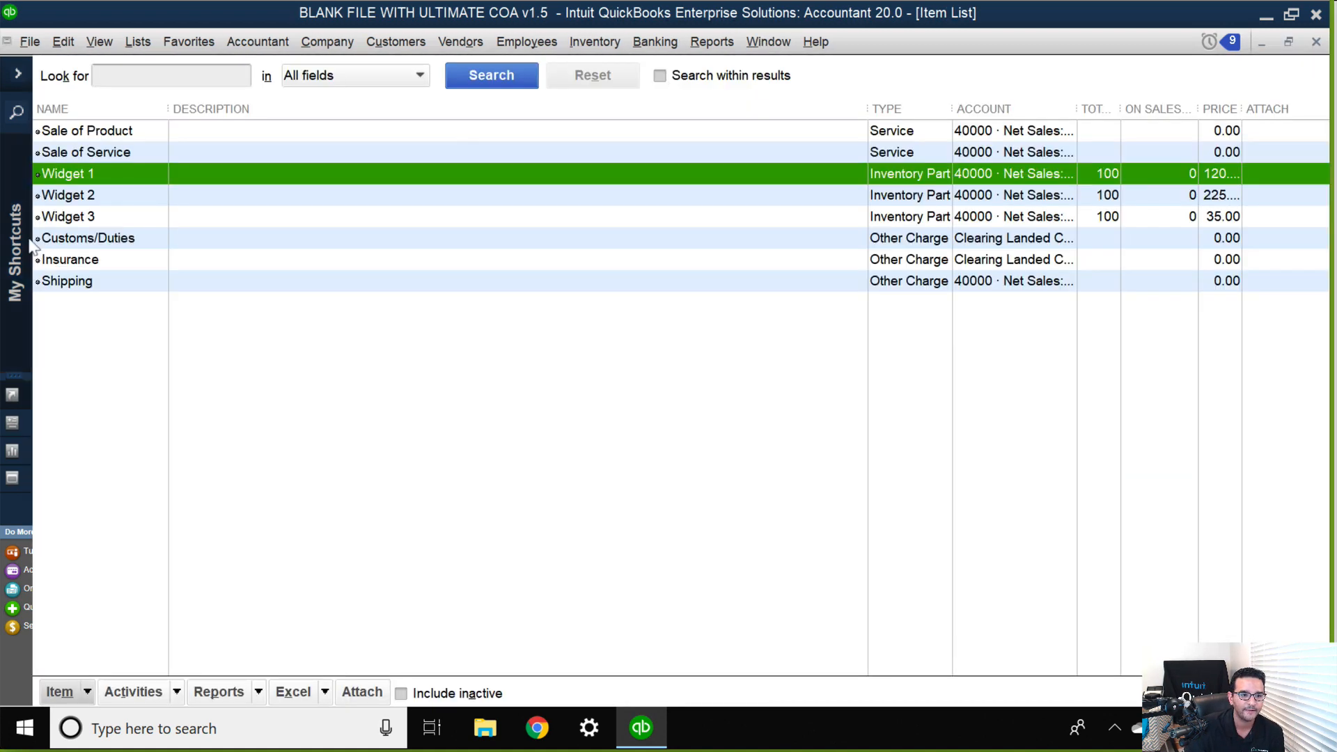
Open Widget 2 from the item list for editing and set its preferred vendor to Wholesale World.
{"action": "left_click", "coordinate": [101, 199]}
{"action": "right_click", "coordinate": [101, 199]}
{"action": "left_click", "coordinate": [174, 267]}
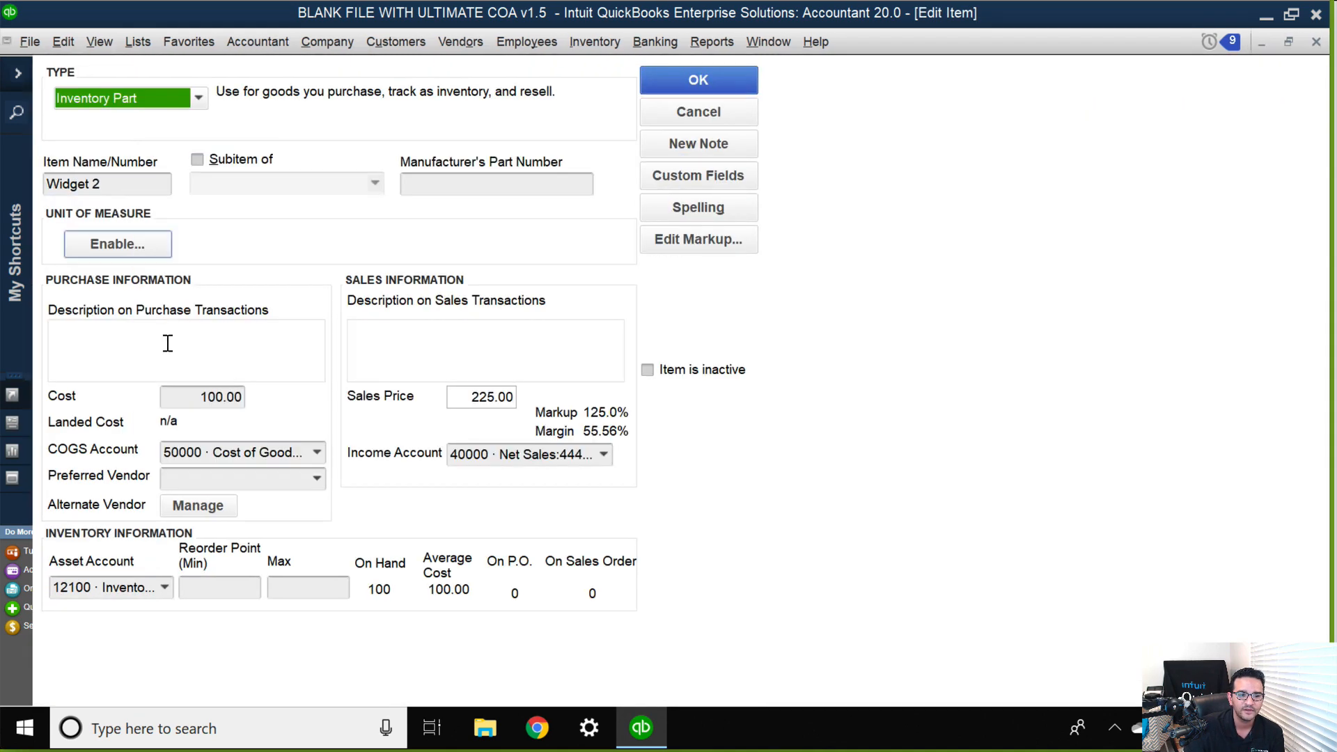
{"action": "left_click", "coordinate": [317, 479]}
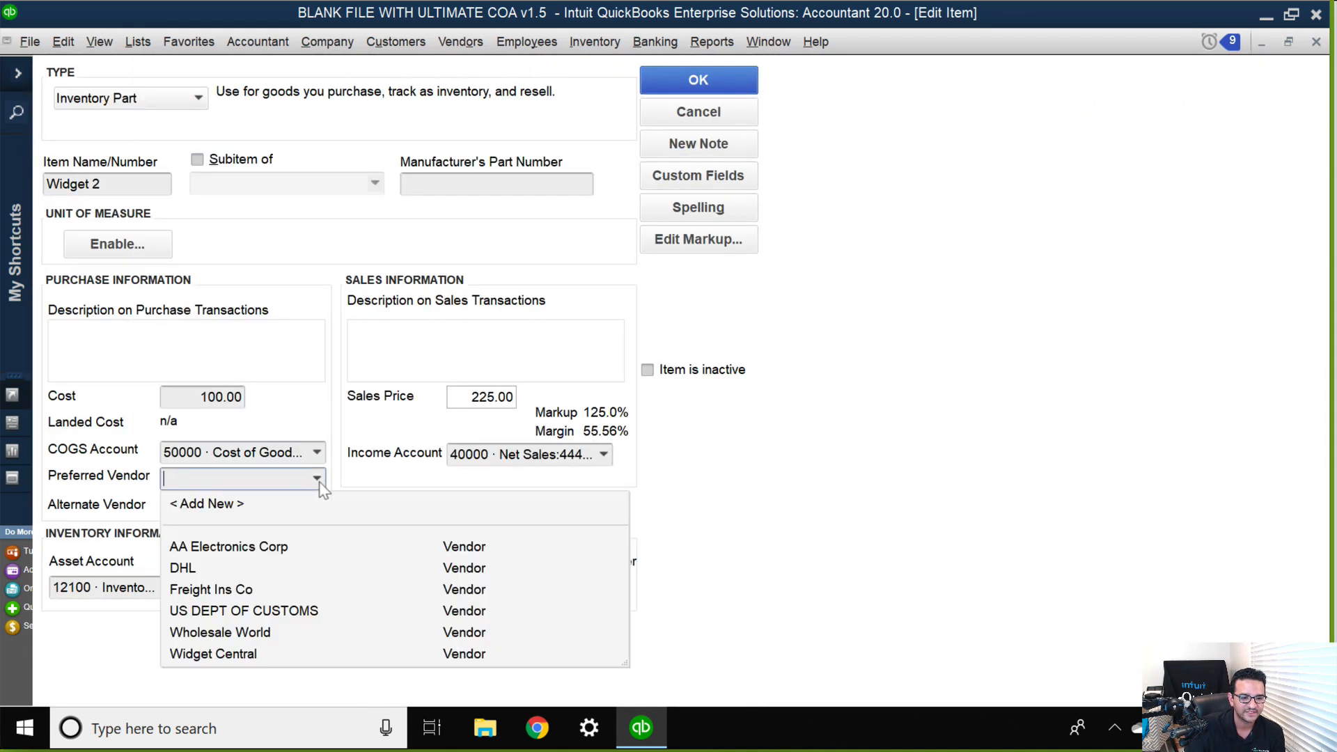
{"action": "left_click", "coordinate": [240, 640]}
{"action": "left_click", "coordinate": [240, 635]}
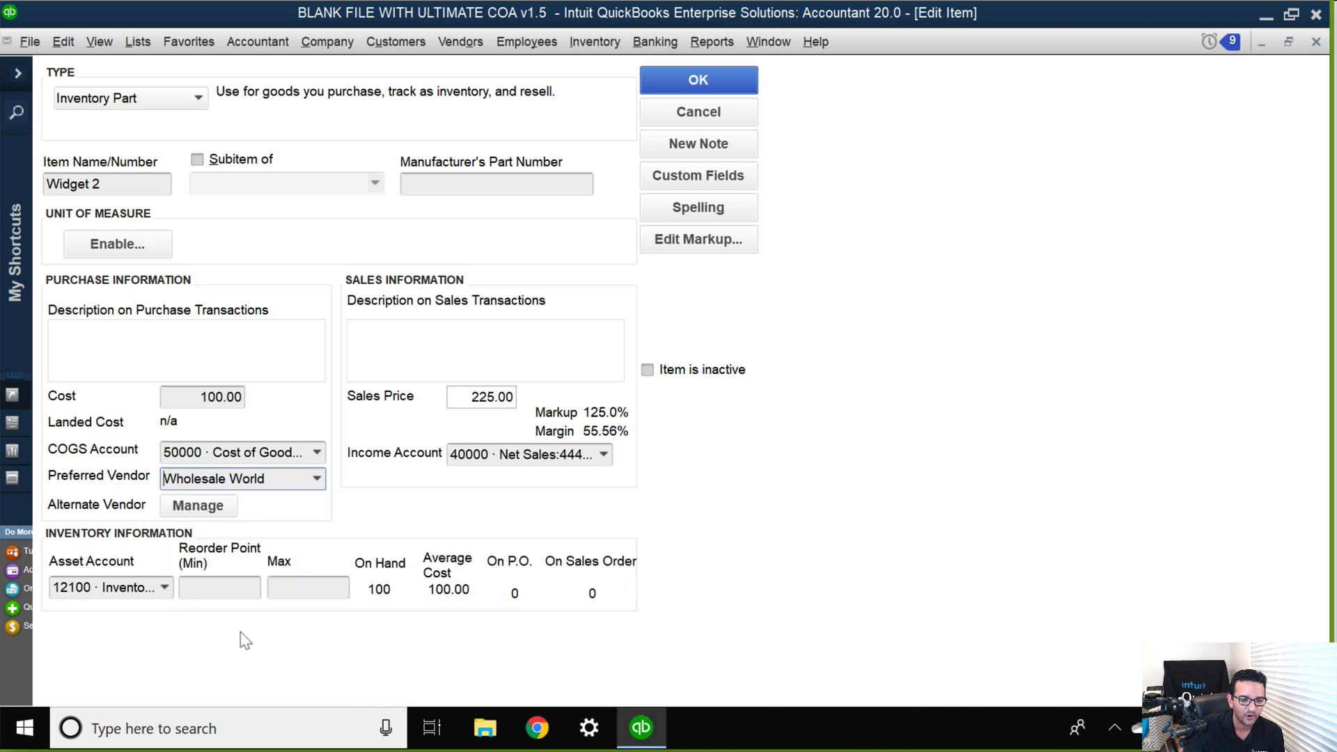
Mark Widget Central and AA Electronics Corp as alternate vendors for Widget 2 and save the vendor assignments.
{"action": "left_click", "coordinate": [202, 506]}
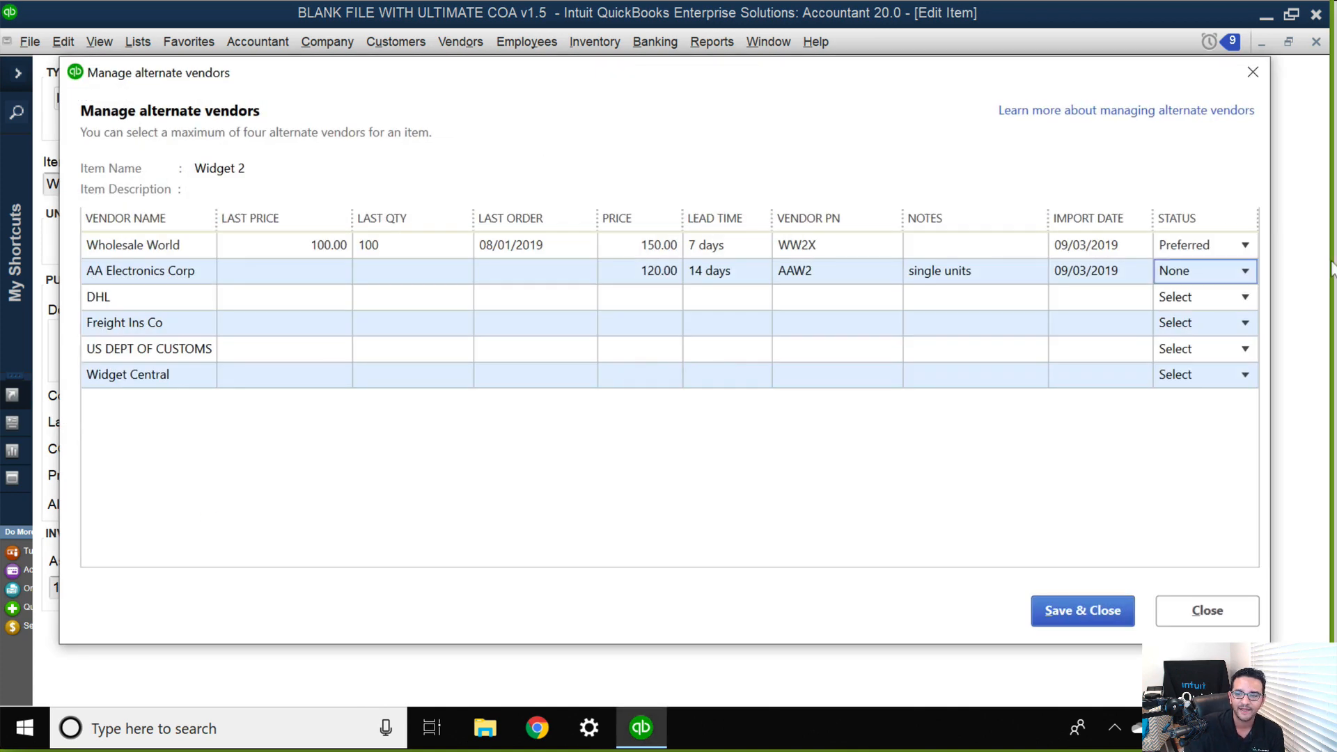
{"action": "left_click", "coordinate": [1242, 377]}
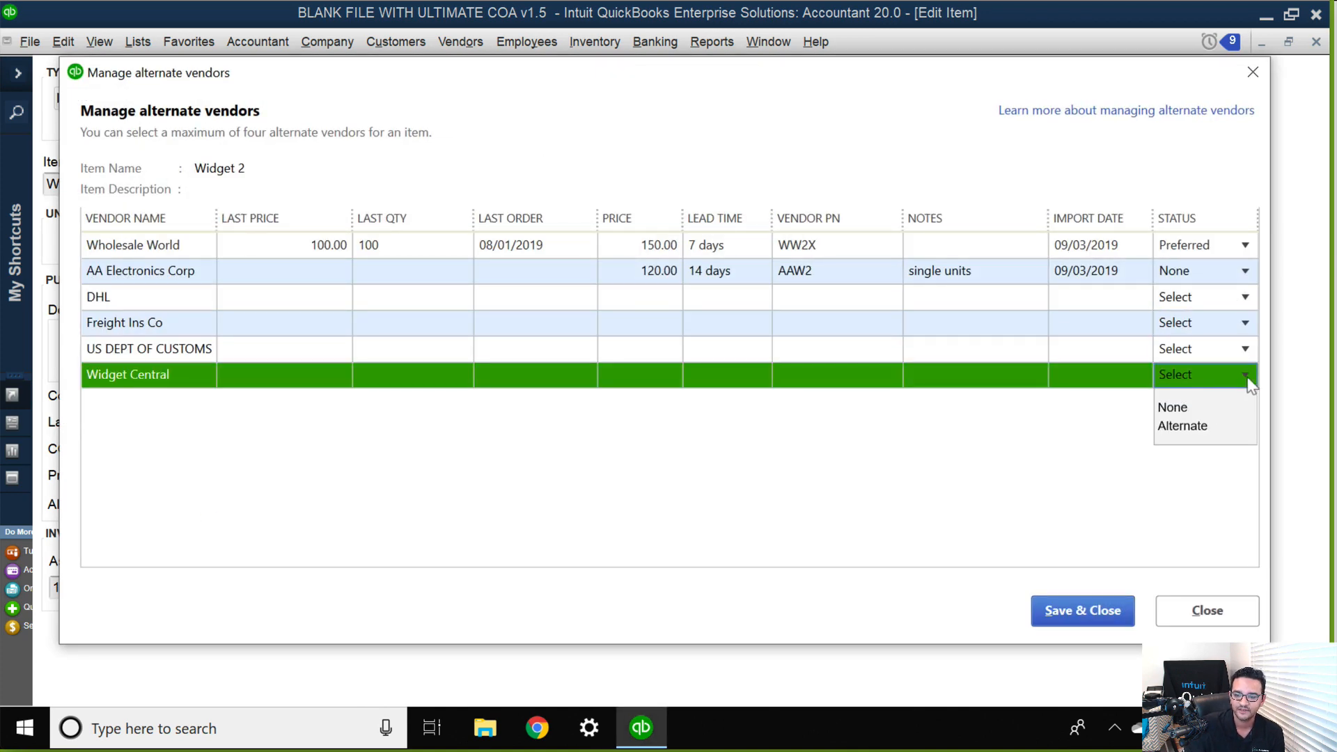
{"action": "left_click", "coordinate": [1207, 428]}
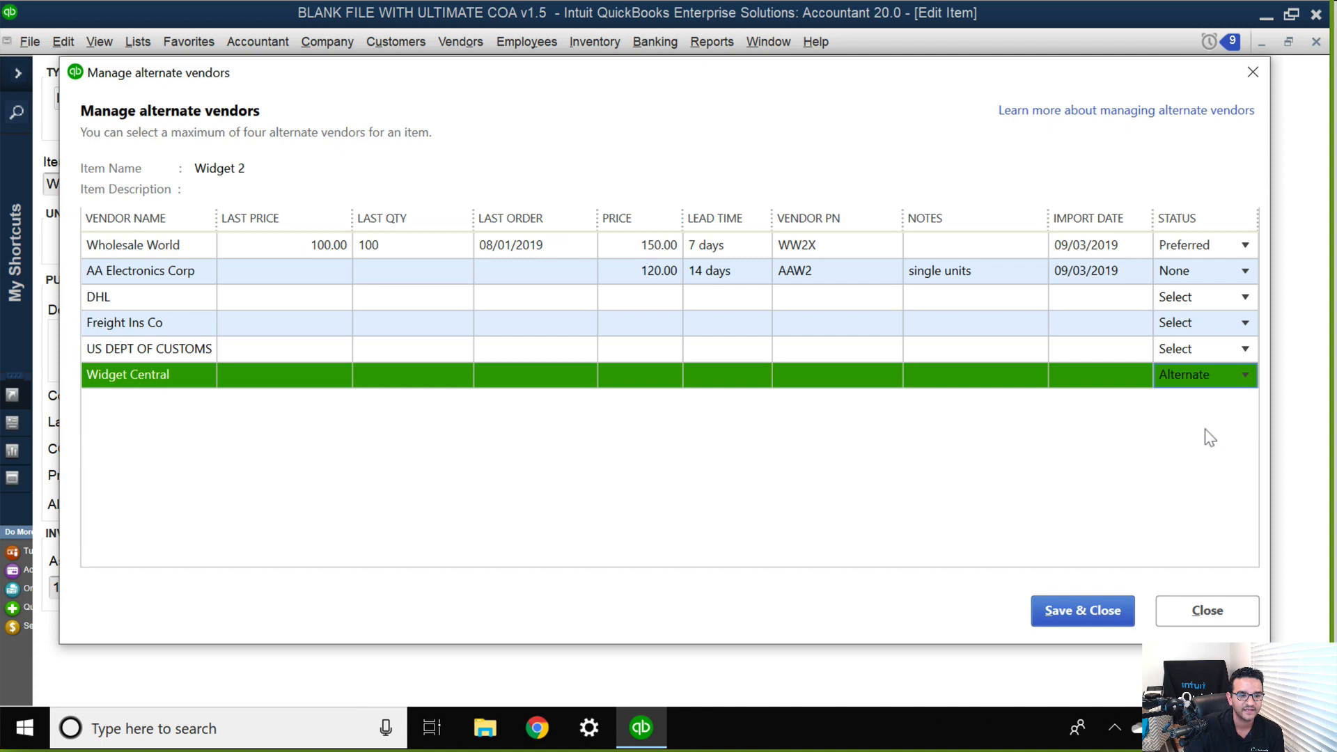
{"action": "left_click", "coordinate": [1245, 271]}
{"action": "left_click", "coordinate": [1177, 321]}
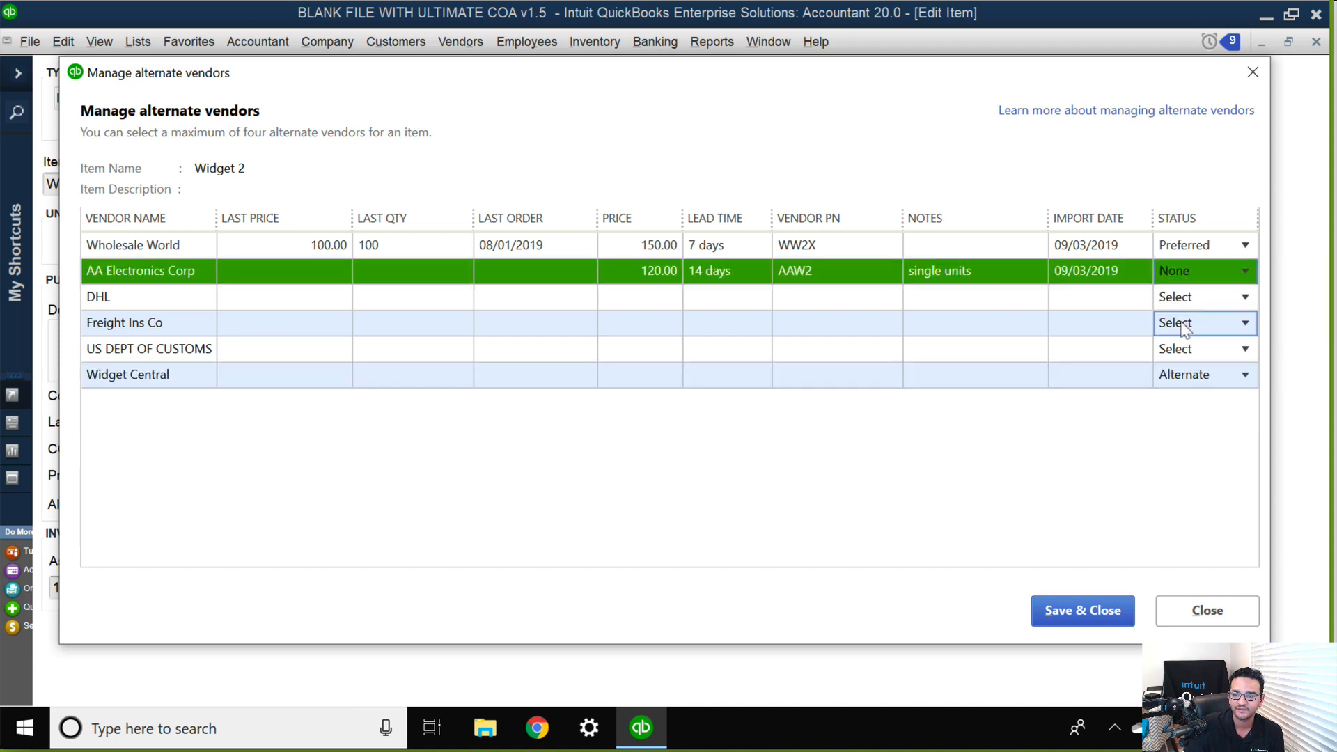
{"action": "left_click", "coordinate": [1242, 273]}
{"action": "left_click", "coordinate": [1186, 323]}
{"action": "left_click", "coordinate": [1075, 612]}
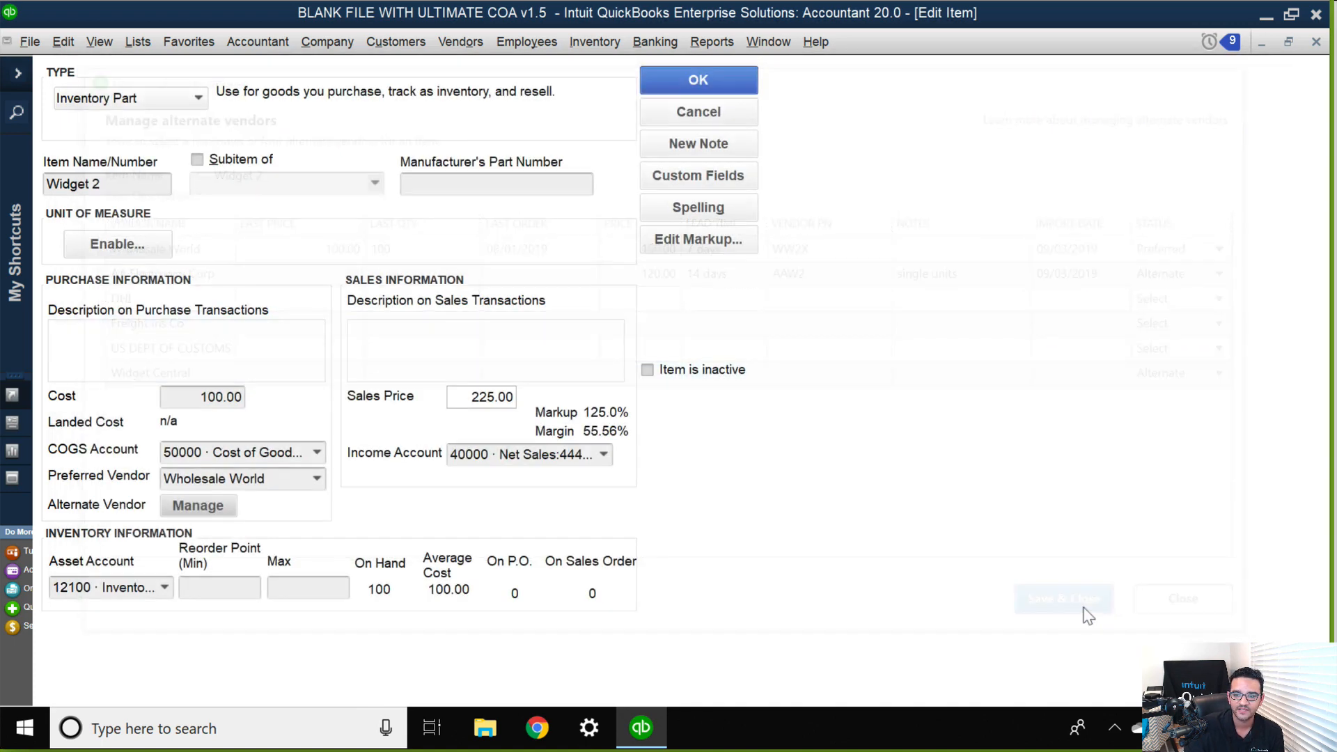
Reopen Widget 2's alternate vendors, examine Widget Central's price and order history fields, and close the window.
{"action": "left_click", "coordinate": [197, 506]}
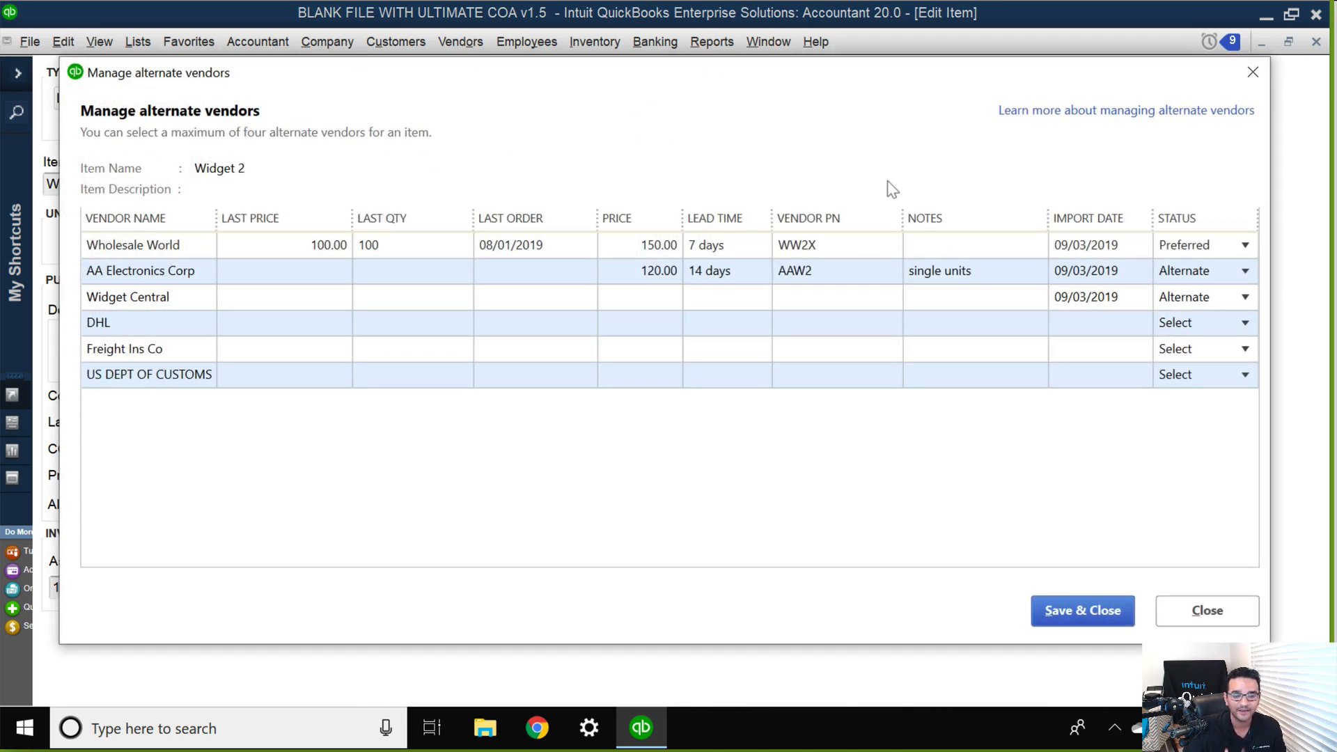
{"action": "left_click", "coordinate": [639, 296]}
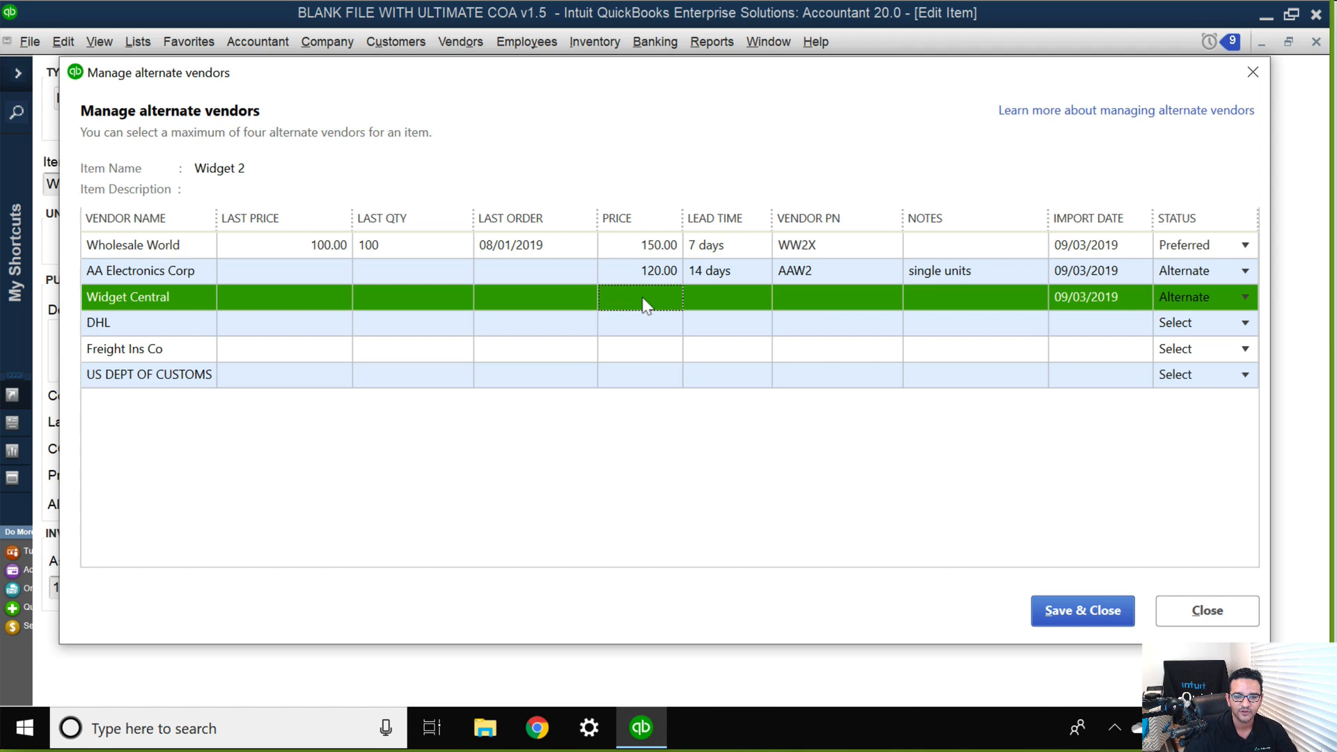
{"action": "left_click", "coordinate": [550, 308]}
{"action": "left_click", "coordinate": [400, 298]}
{"action": "left_click", "coordinate": [318, 298]}
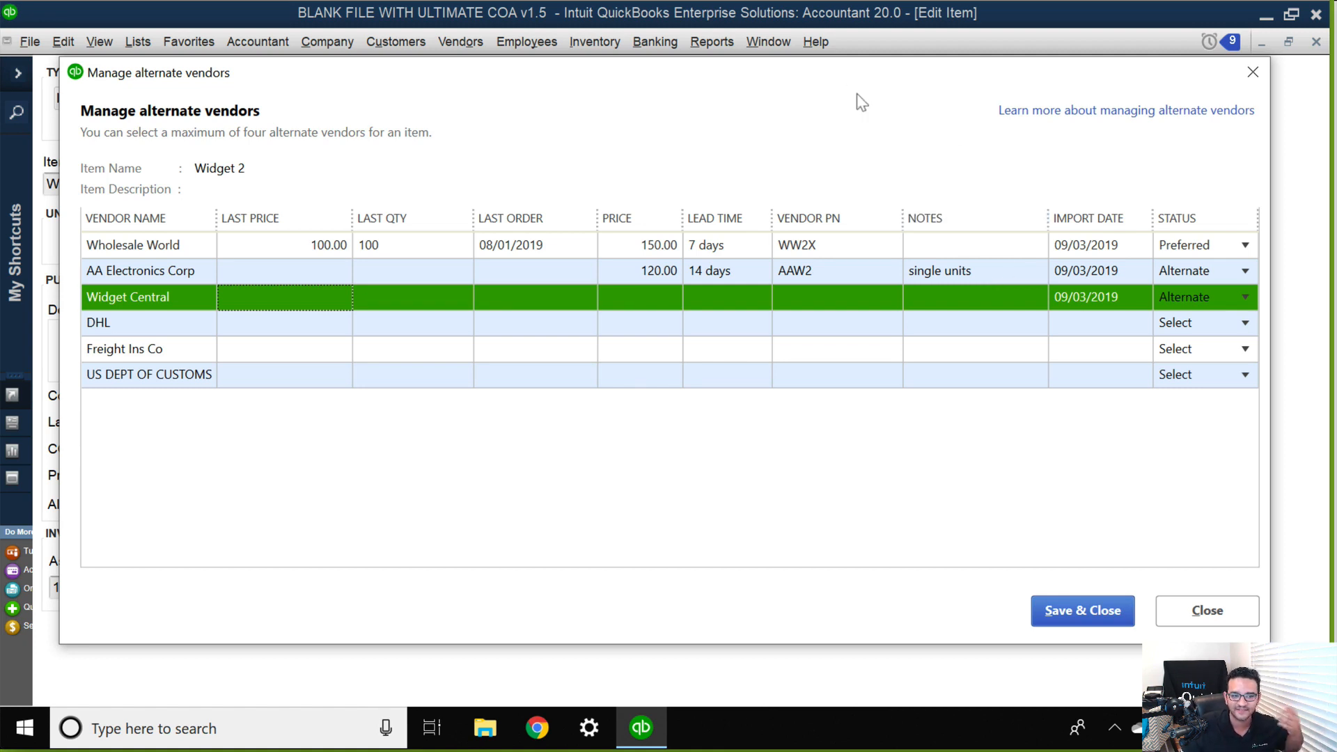
{"action": "left_click", "coordinate": [1253, 73]}
View the Vendor Items list and its vendor choices in Add/Edit Multiple List Entries, and return to the Widget 2 item.
{"action": "left_click", "coordinate": [134, 43]}
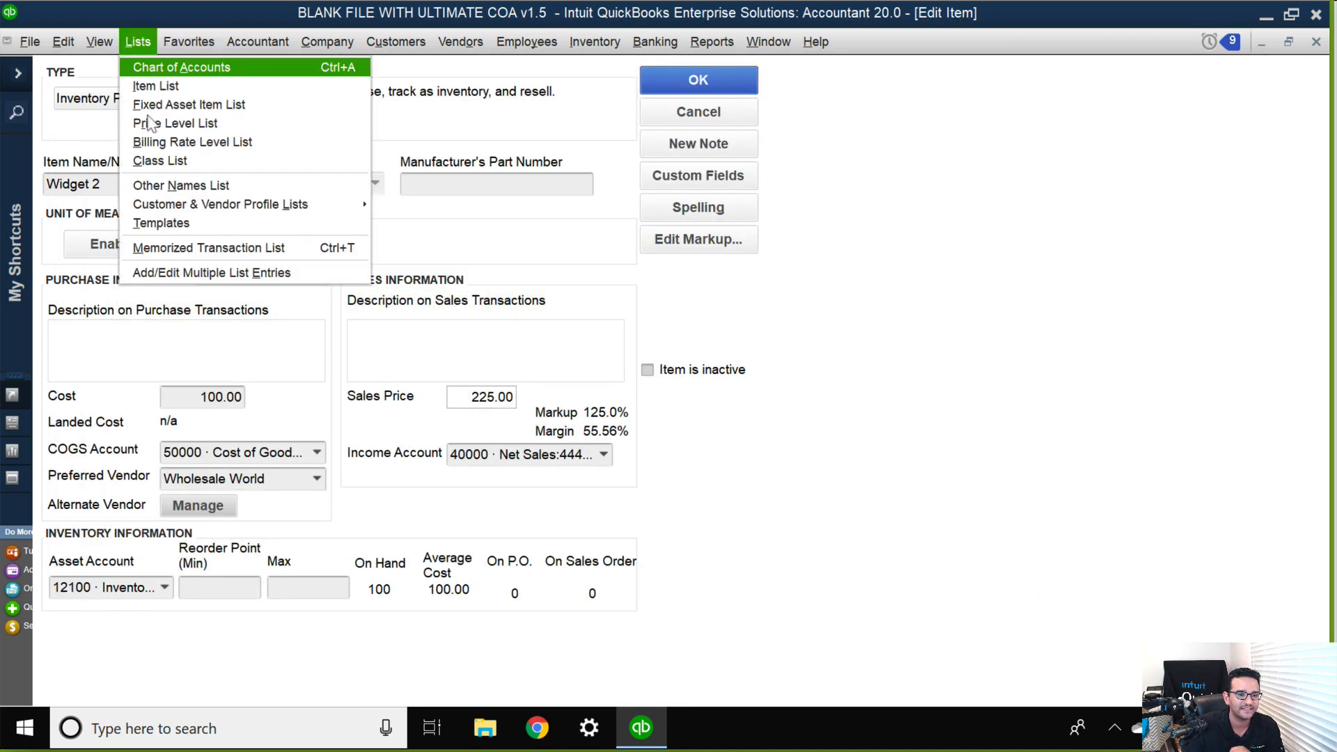
{"action": "left_click", "coordinate": [213, 275]}
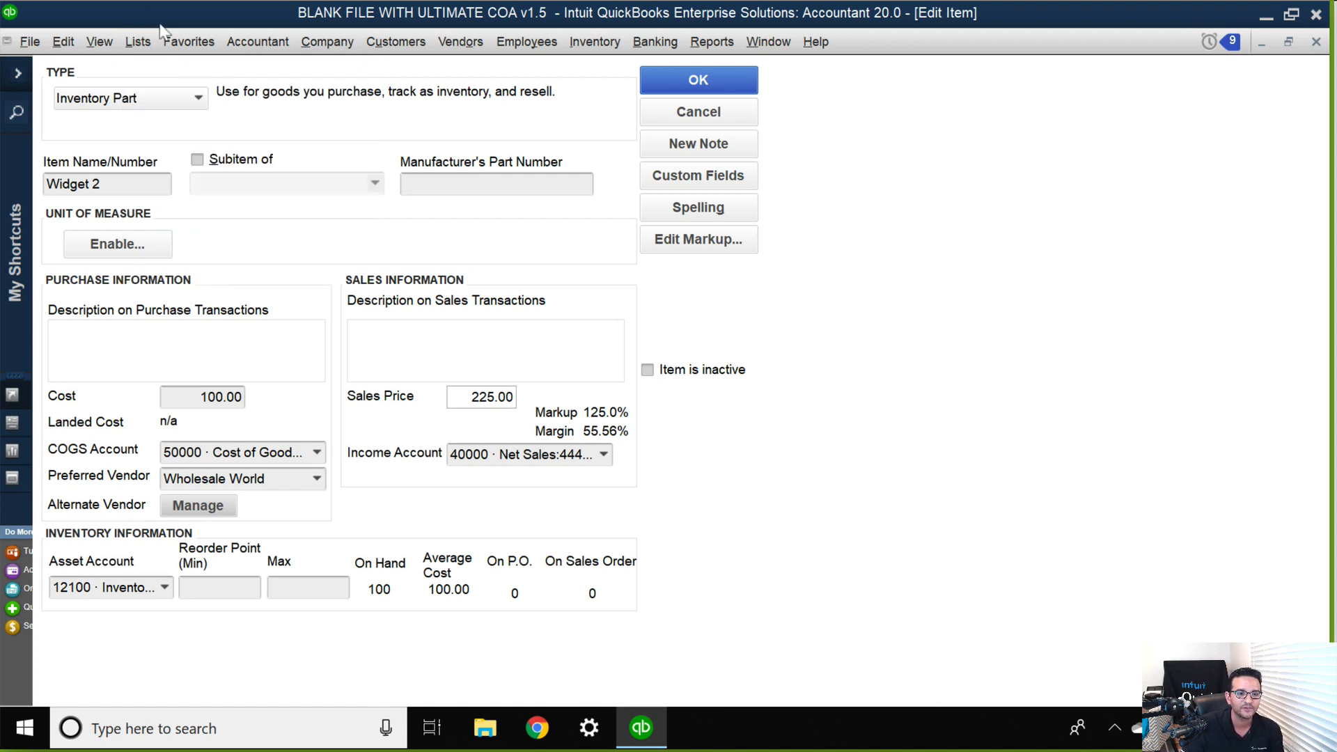
{"action": "left_click", "coordinate": [105, 161]}
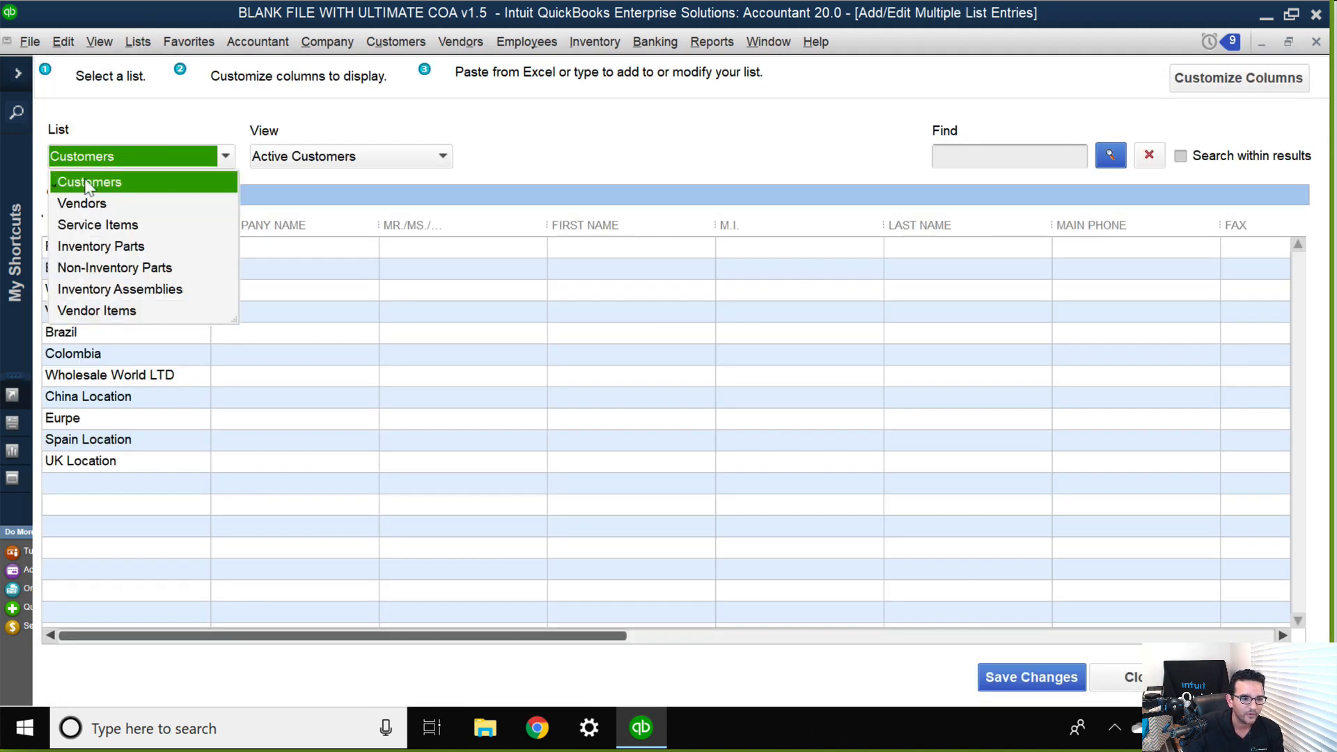
{"action": "left_click", "coordinate": [105, 311]}
{"action": "left_click", "coordinate": [552, 153]}
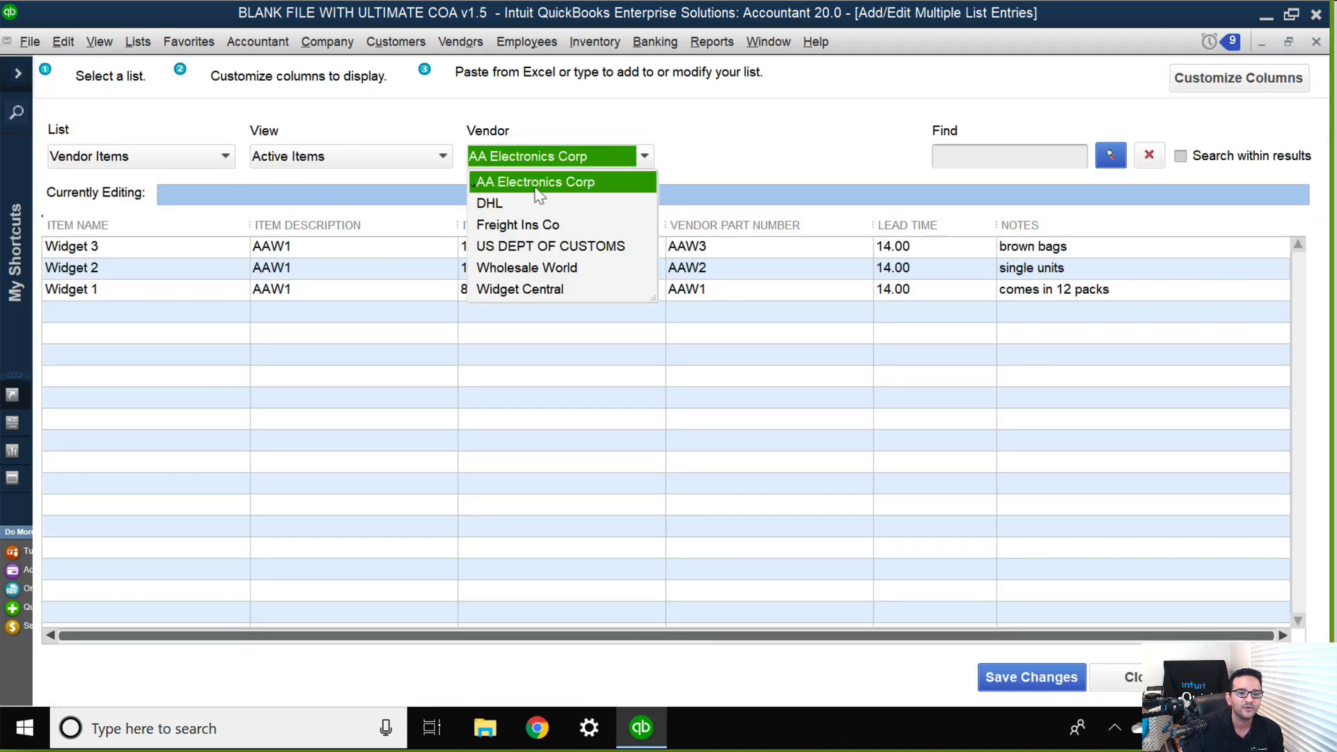
{"action": "left_click", "coordinate": [725, 157]}
{"action": "left_click", "coordinate": [1316, 42]}
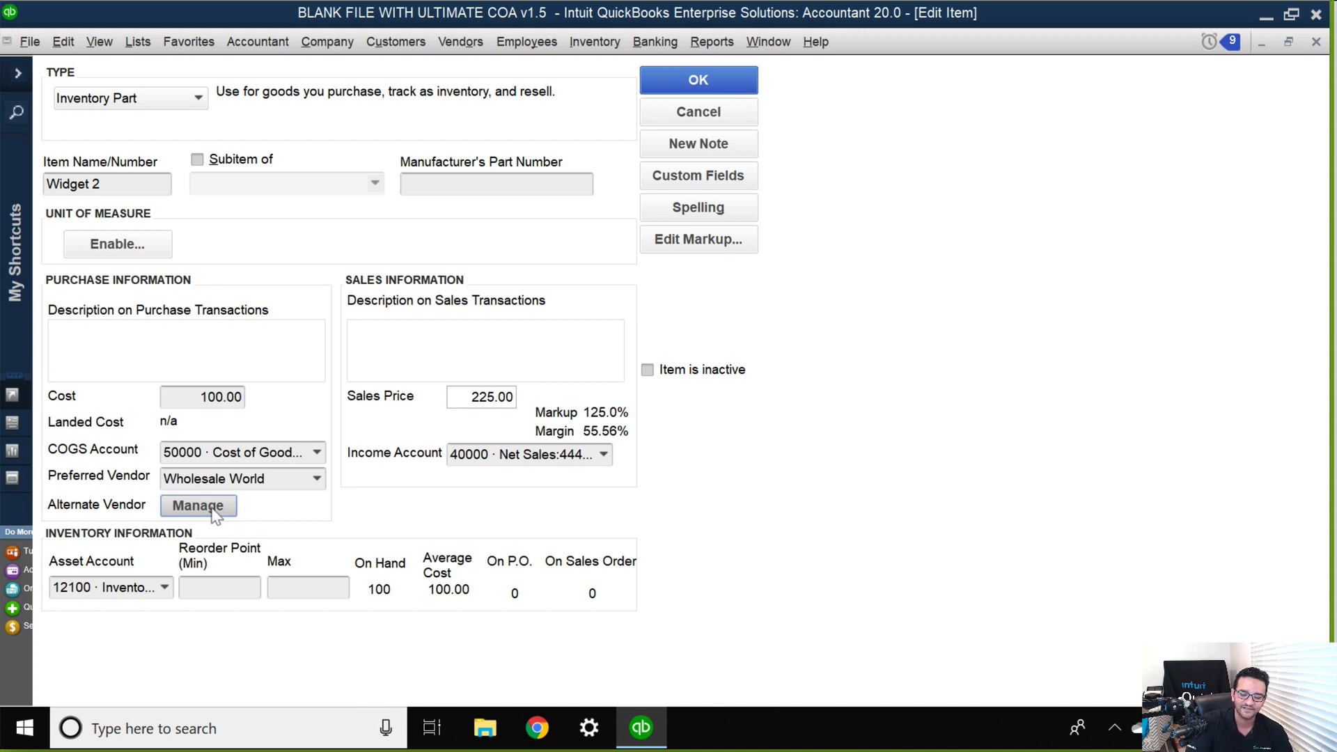
Save the Widget 2 item and open the Item Listing report.
{"action": "left_click", "coordinate": [724, 75]}
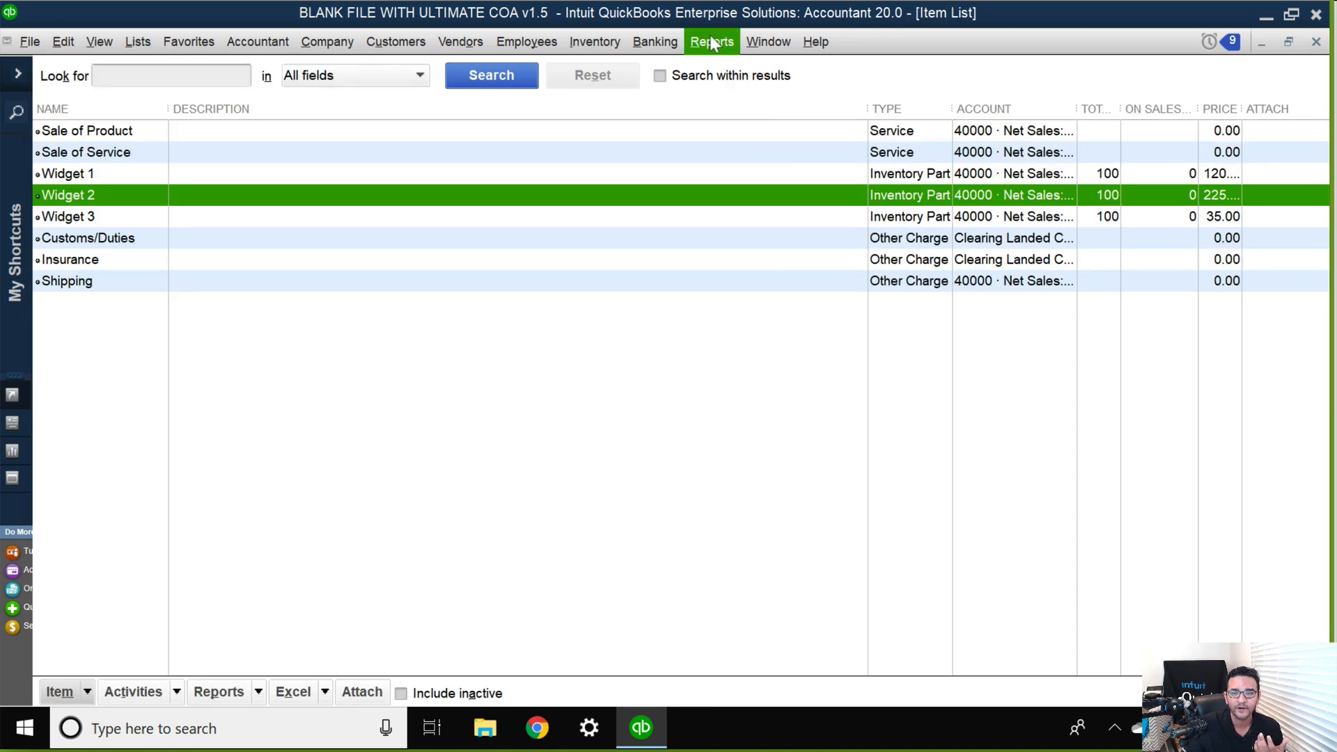
{"action": "left_click", "coordinate": [712, 42]}
{"action": "left_click", "coordinate": [712, 42]}
{"action": "left_click", "coordinate": [712, 42]}
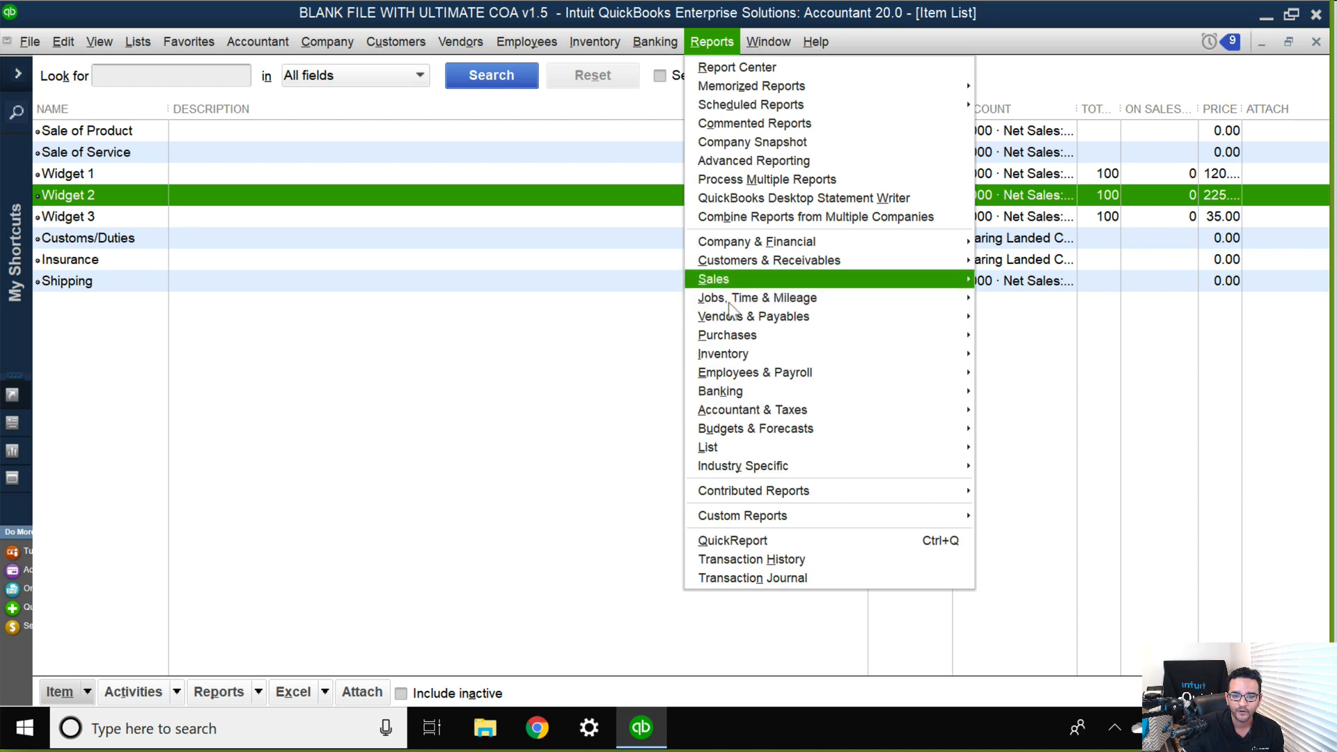
{"action": "mouse_move", "coordinate": [925, 448]}
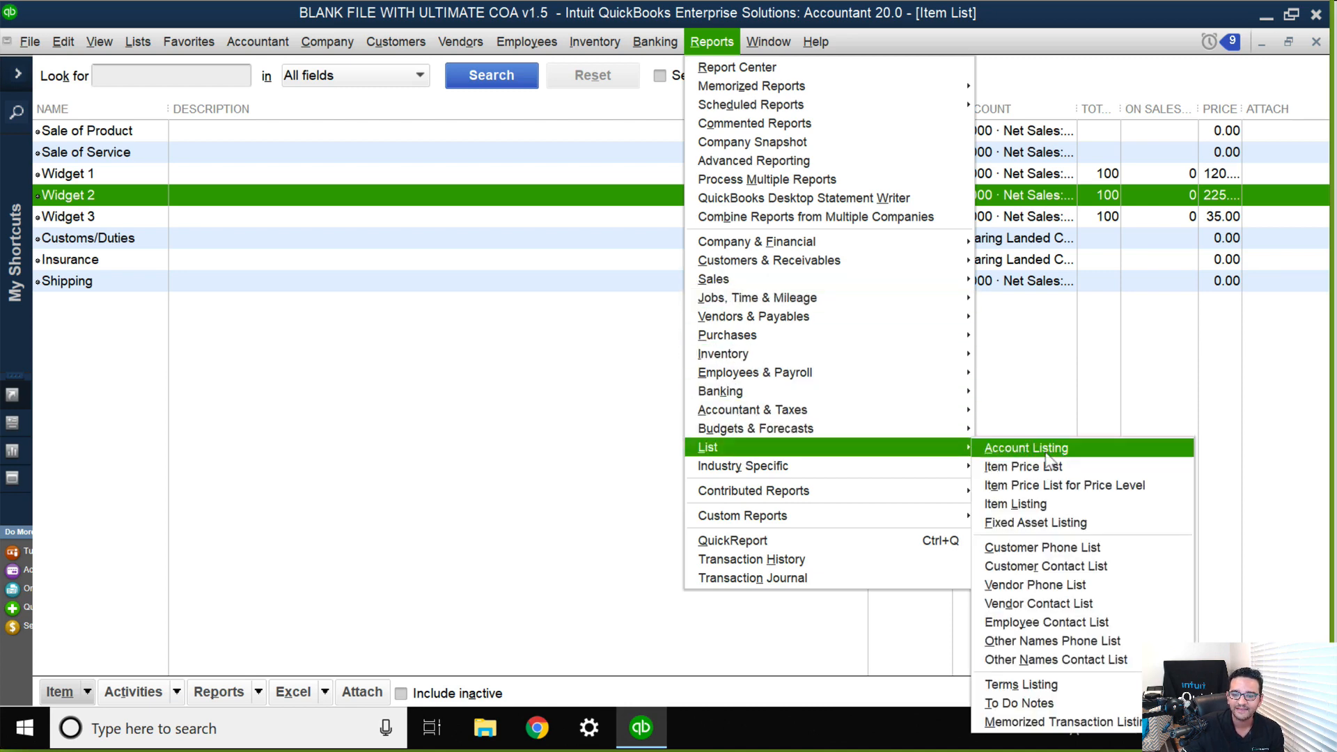
{"action": "left_click", "coordinate": [1018, 503]}
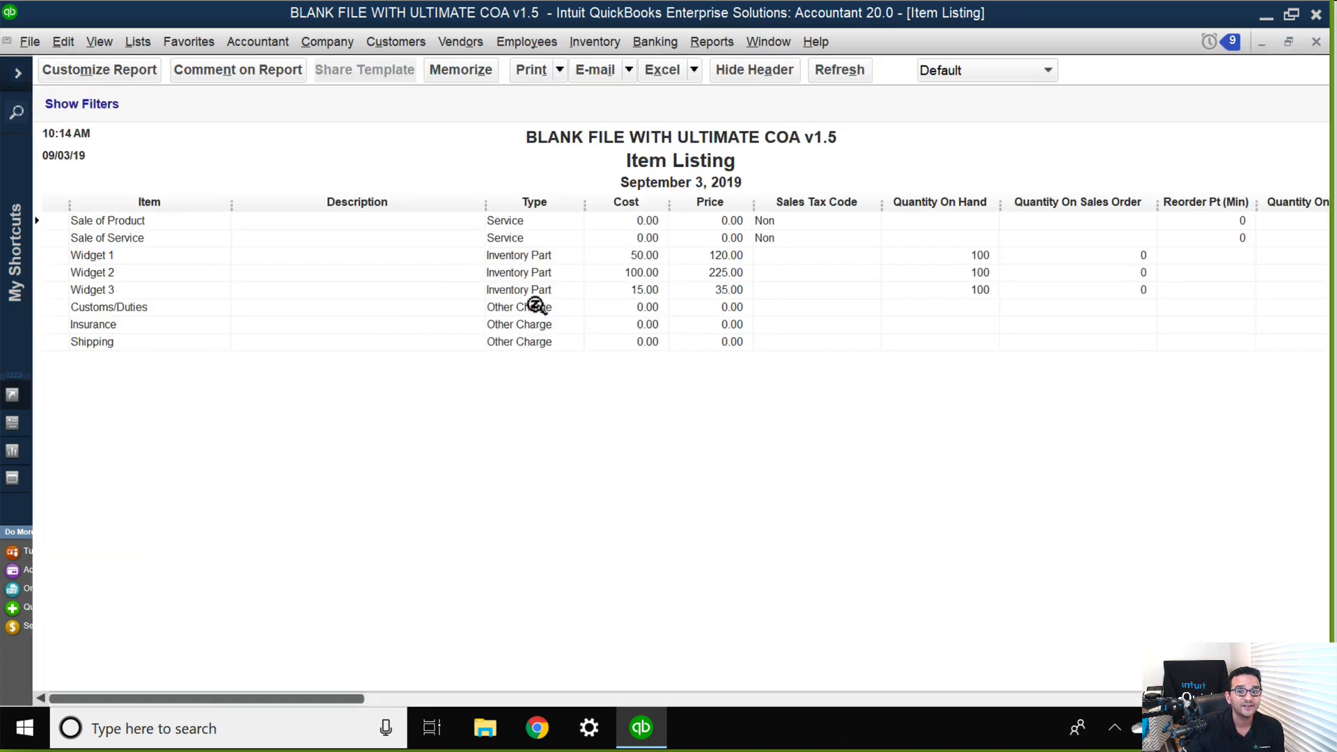
Search the Item Listing report's available columns for "alt" and "pr", and close the report customization.
{"action": "left_click", "coordinate": [97, 70]}
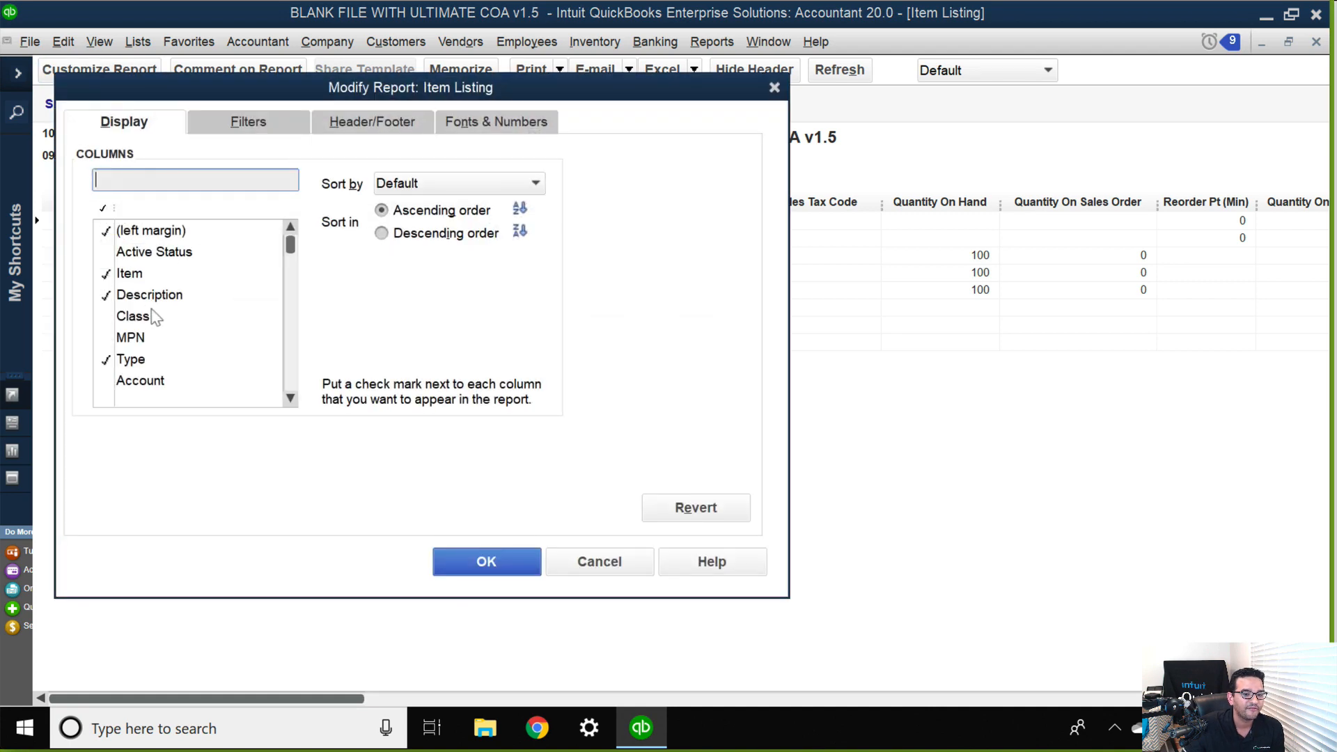
{"action": "type", "text": "alt"}
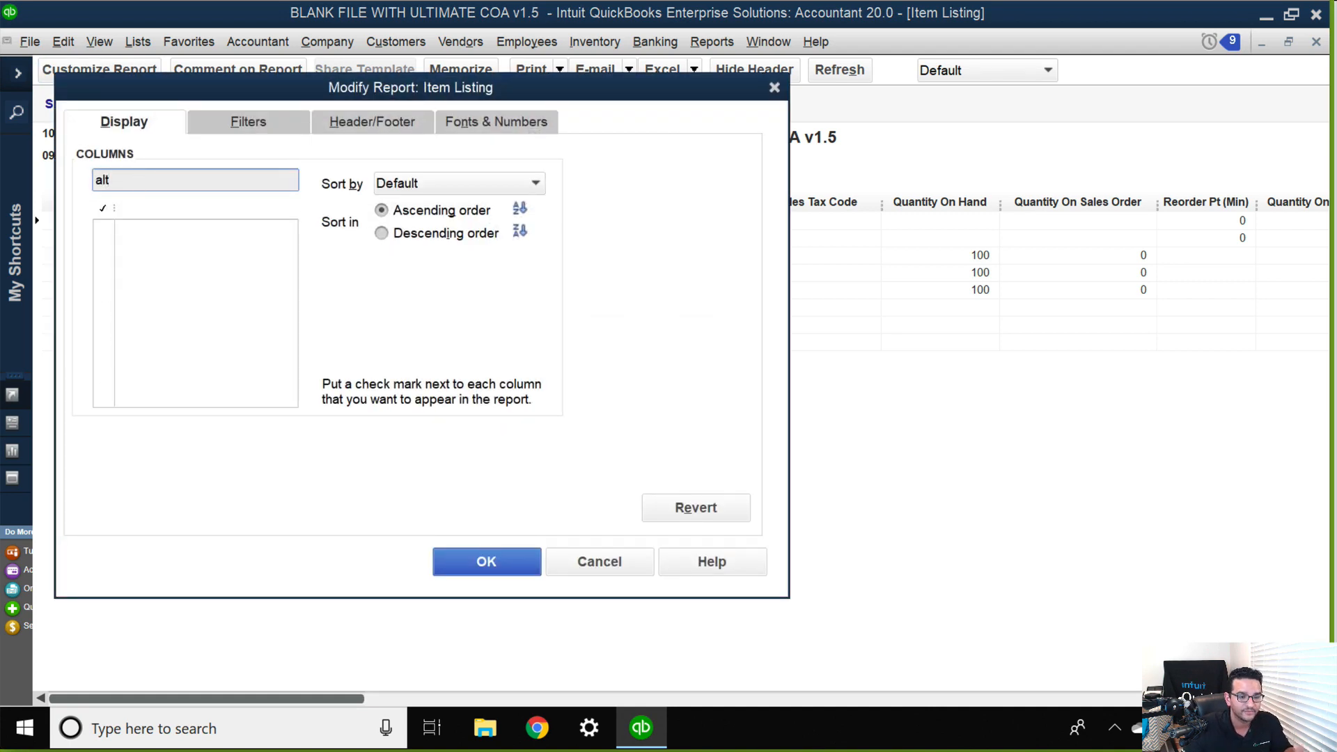
{"action": "key", "text": "BackSpace"}
{"action": "key", "text": "BackSpace"}
{"action": "key", "text": "BackSpace"}
{"action": "type", "text": "po"}
{"action": "key", "text": "BackSpace"}
{"action": "key", "text": "BackSpace"}
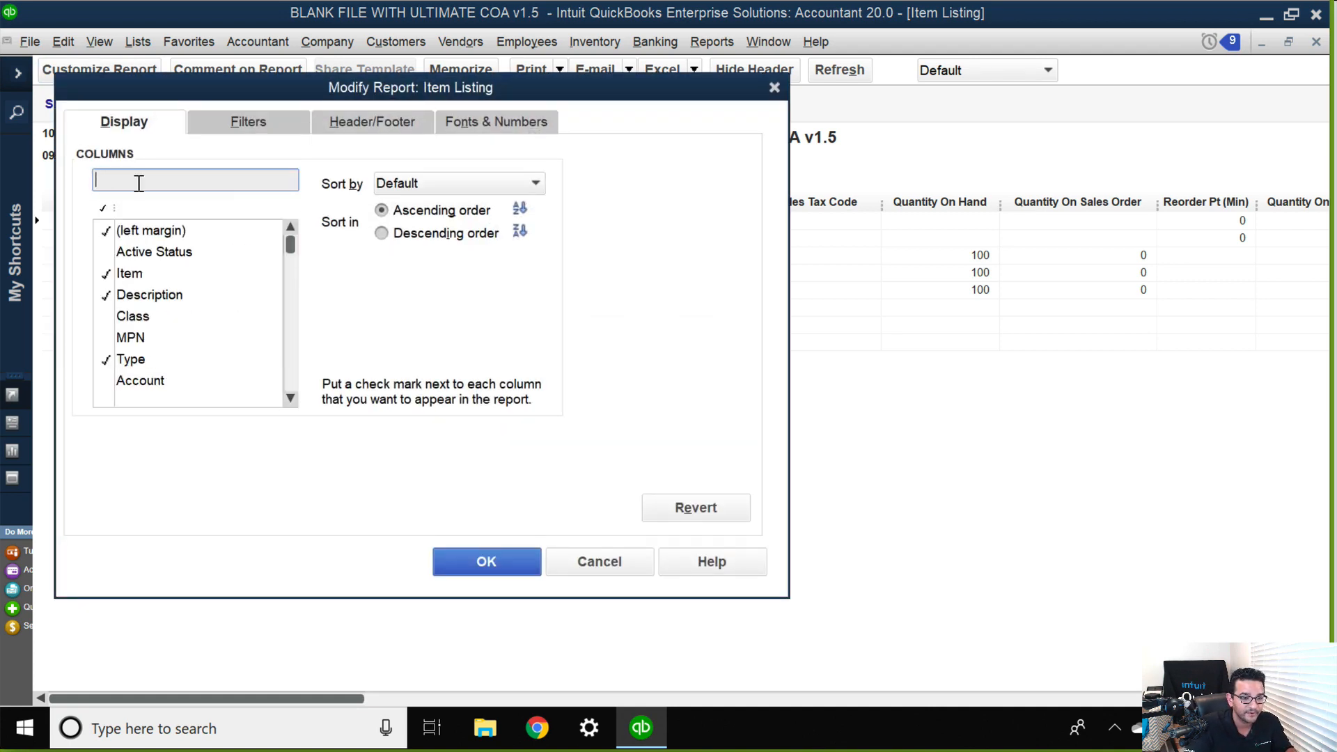
{"action": "type", "text": "pr"}
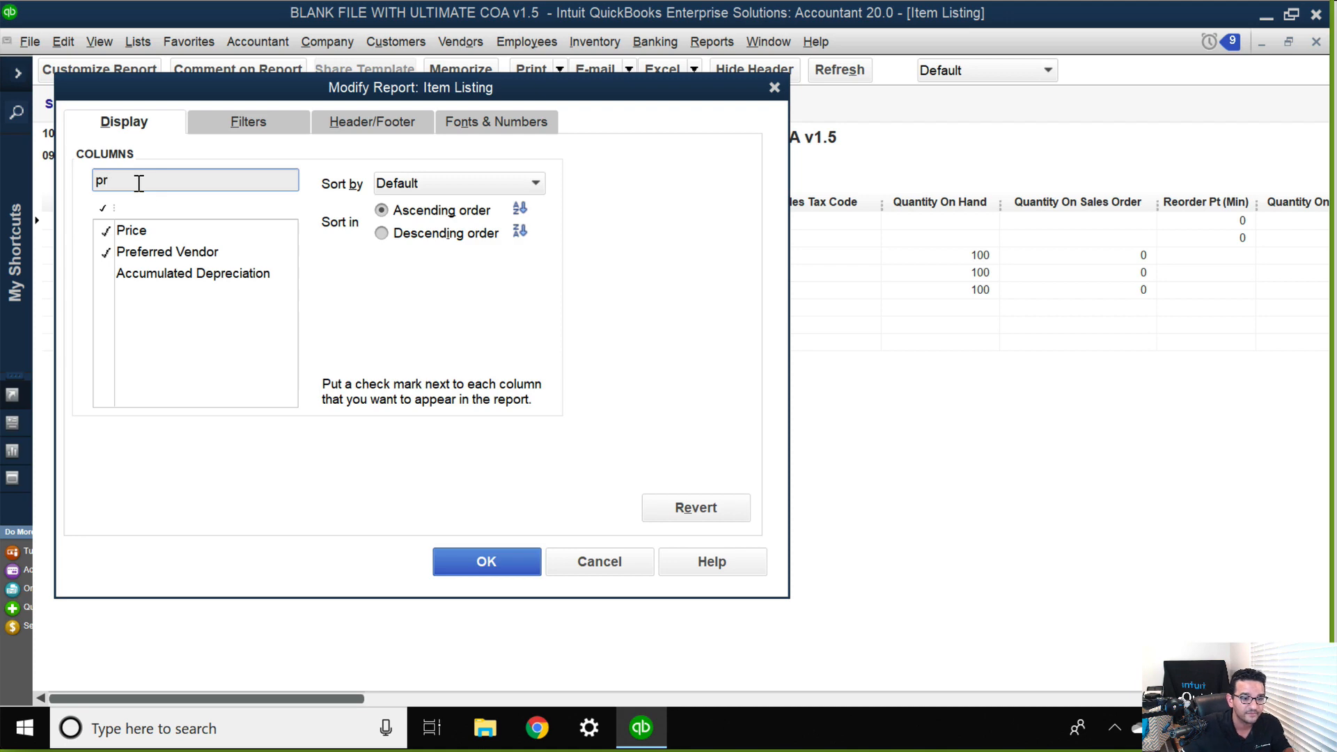
{"action": "left_click", "coordinate": [495, 567]}
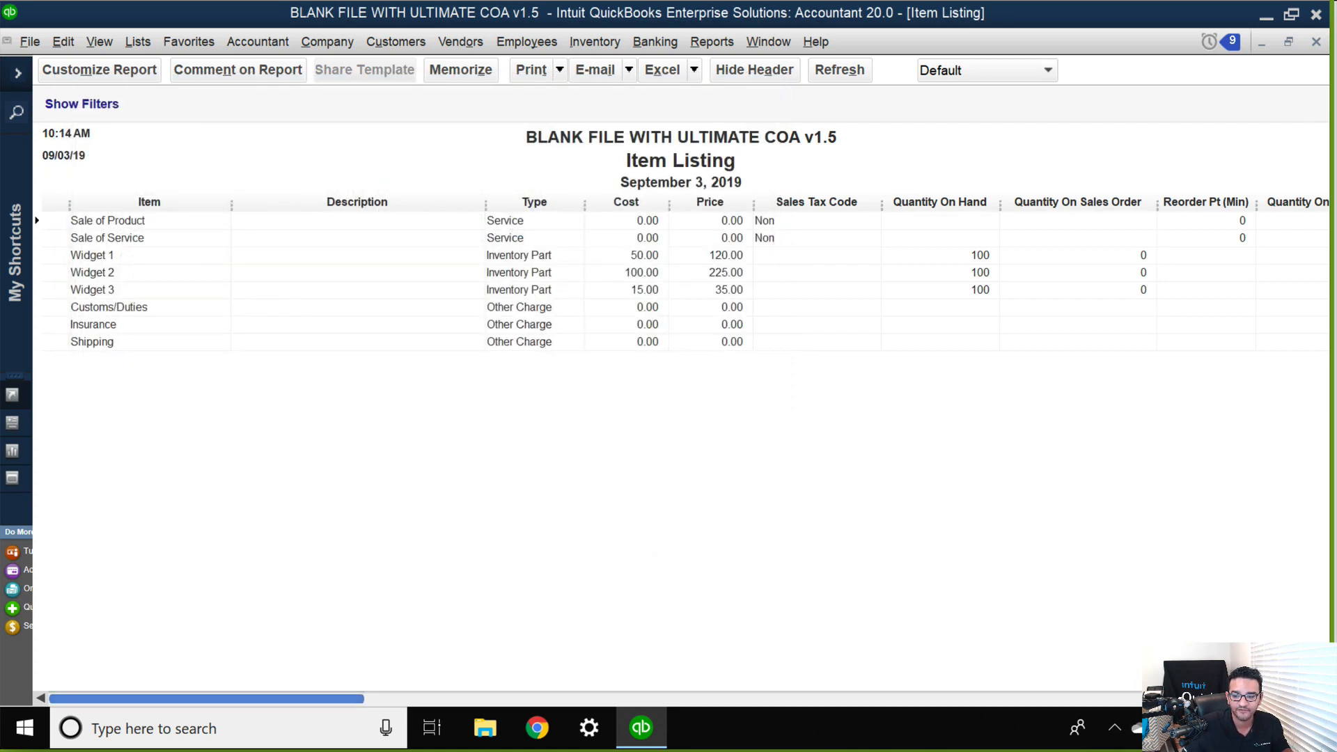
Examine the Preferred Vendor column in the Item Listing report, and close the report and the Vendor Center.
{"action": "left_click_drag", "start_coordinate": [278, 698], "coordinate": [1227, 698]}
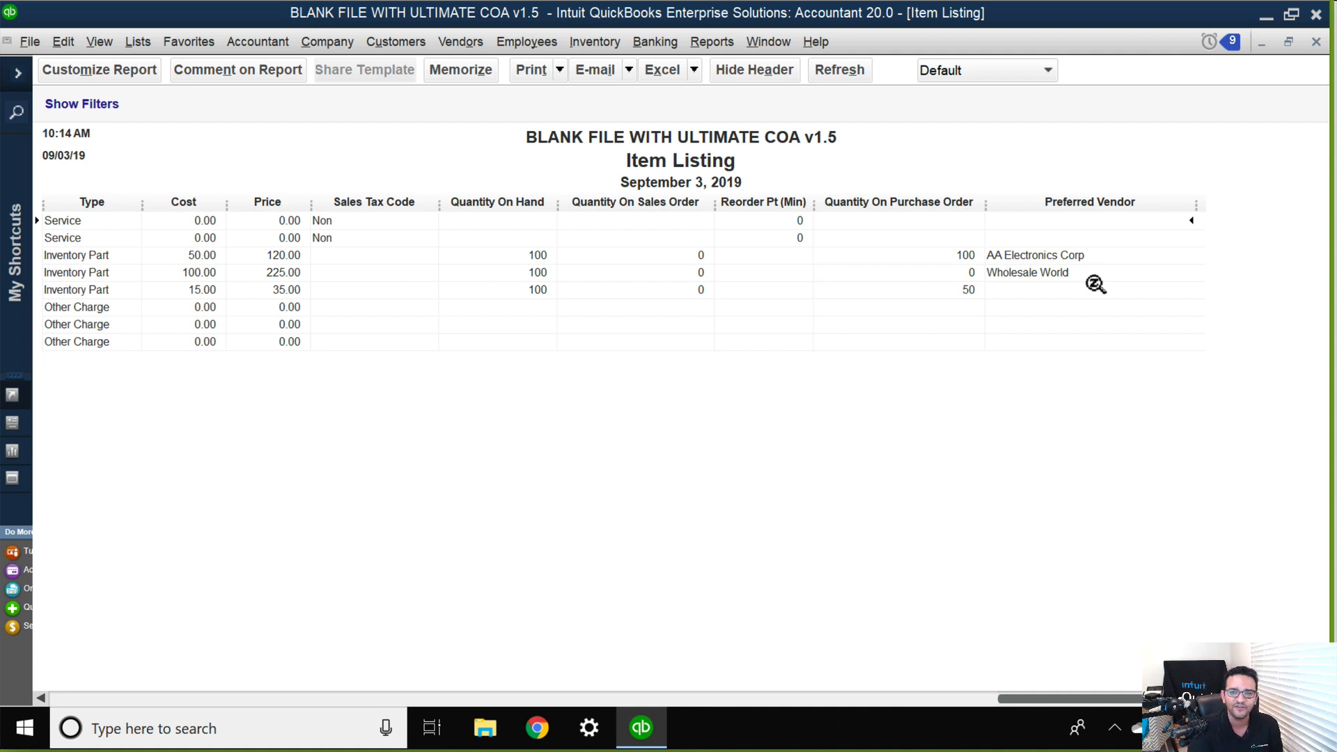
{"action": "double_click", "coordinate": [1093, 278]}
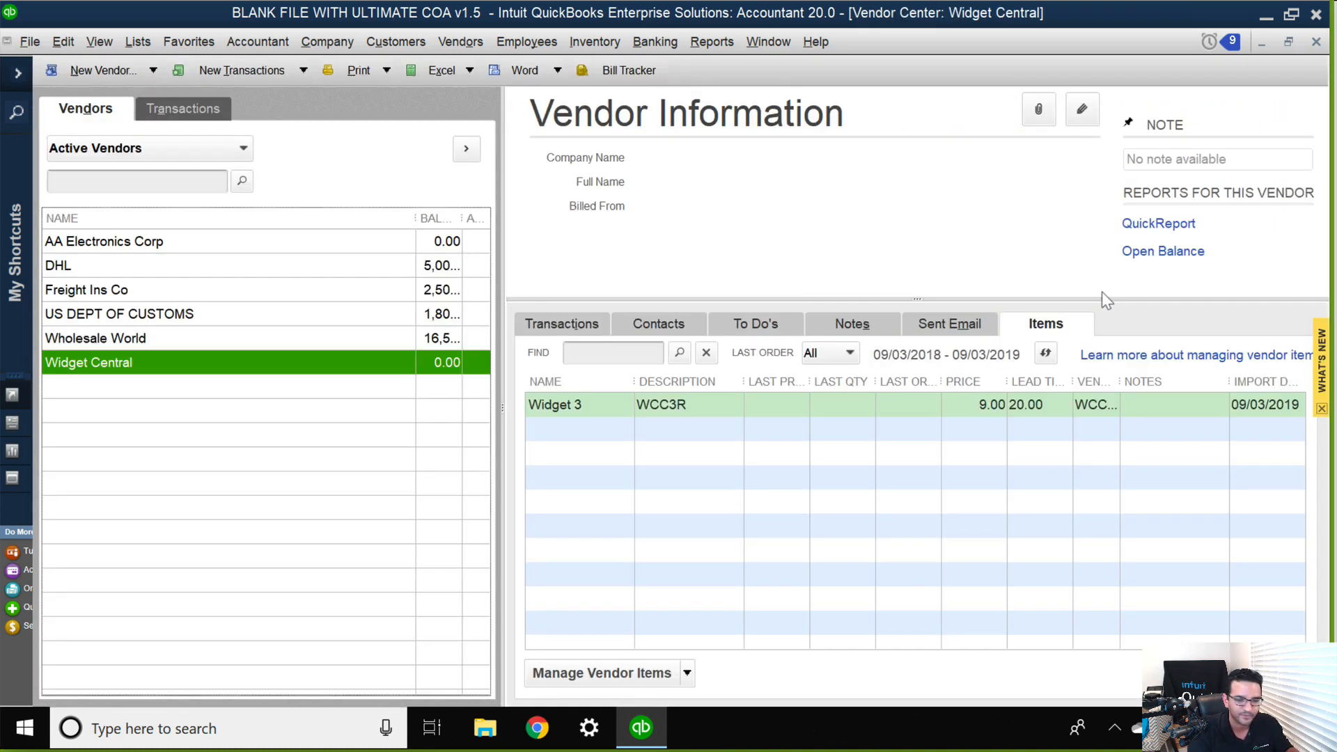
{"action": "key", "text": "Escape"}
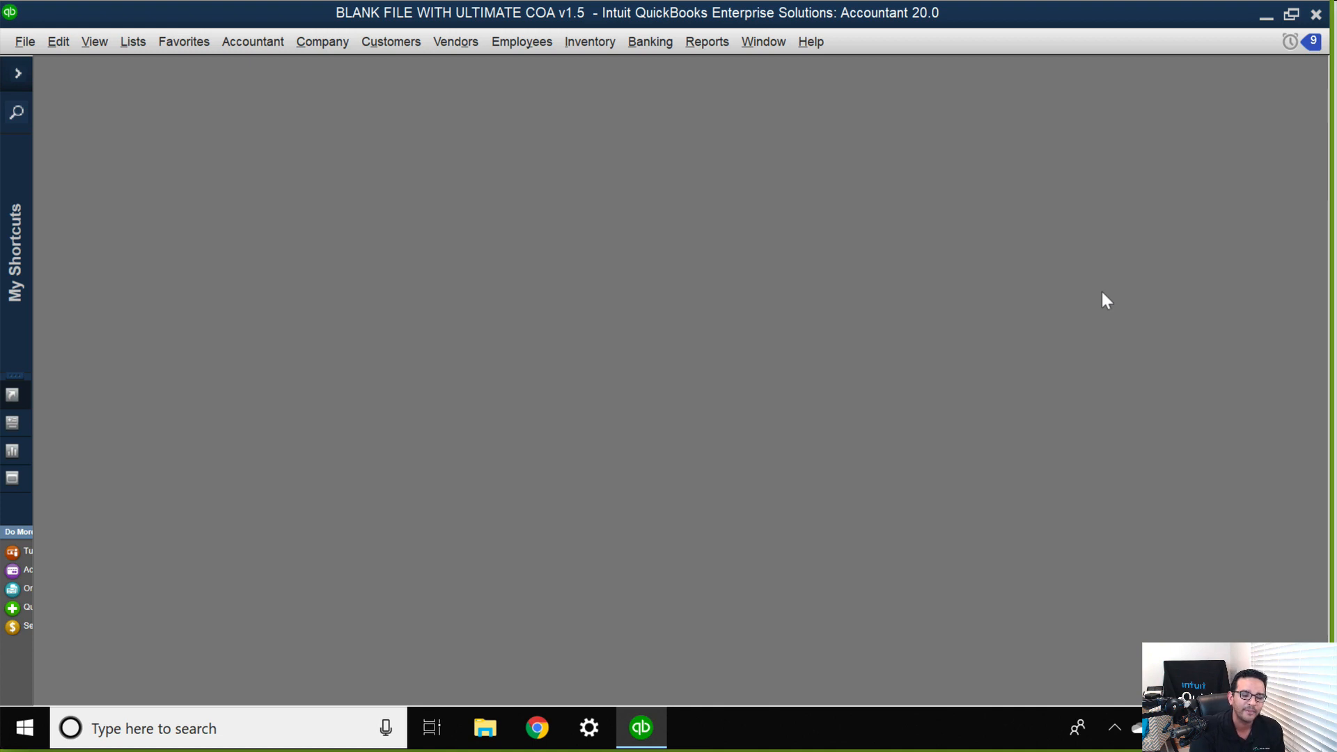
Open the Item Price List for Price Level report, check its price level choices, and cancel the selection.
{"action": "left_click", "coordinate": [701, 44]}
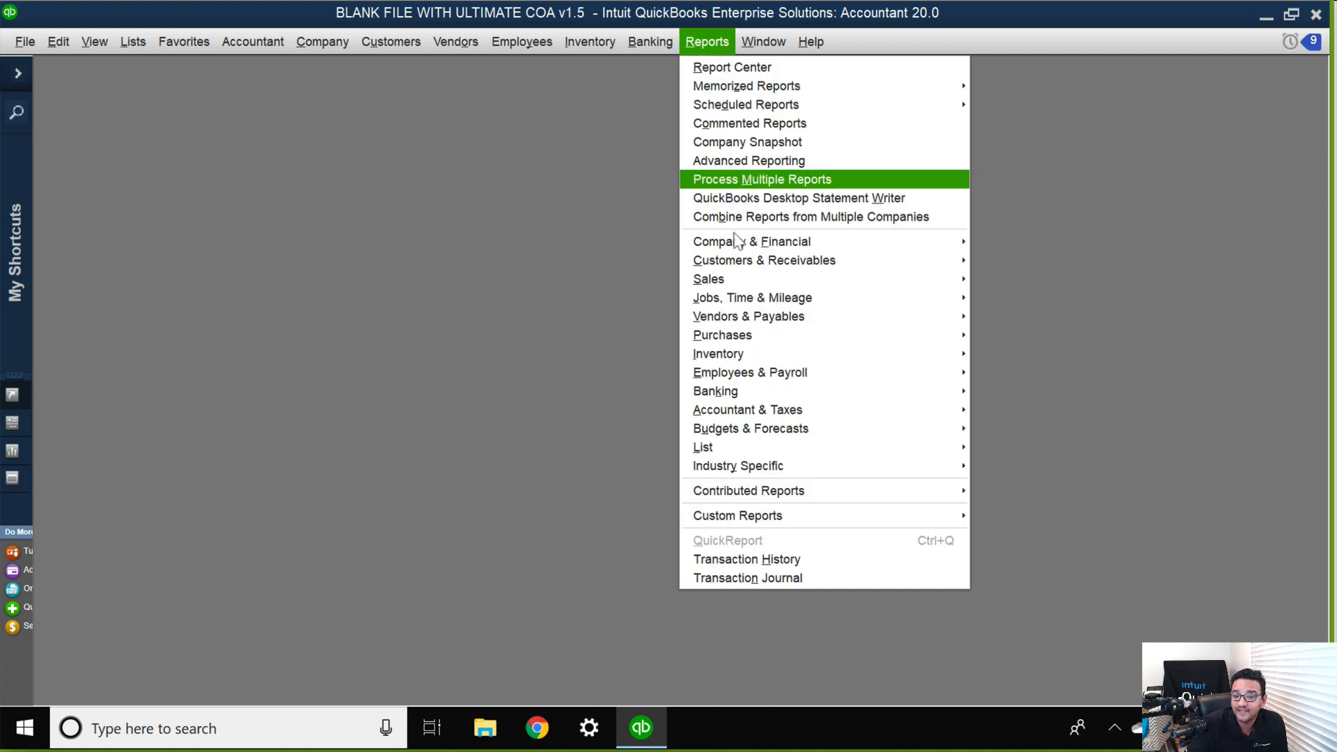
{"action": "mouse_move", "coordinate": [778, 450]}
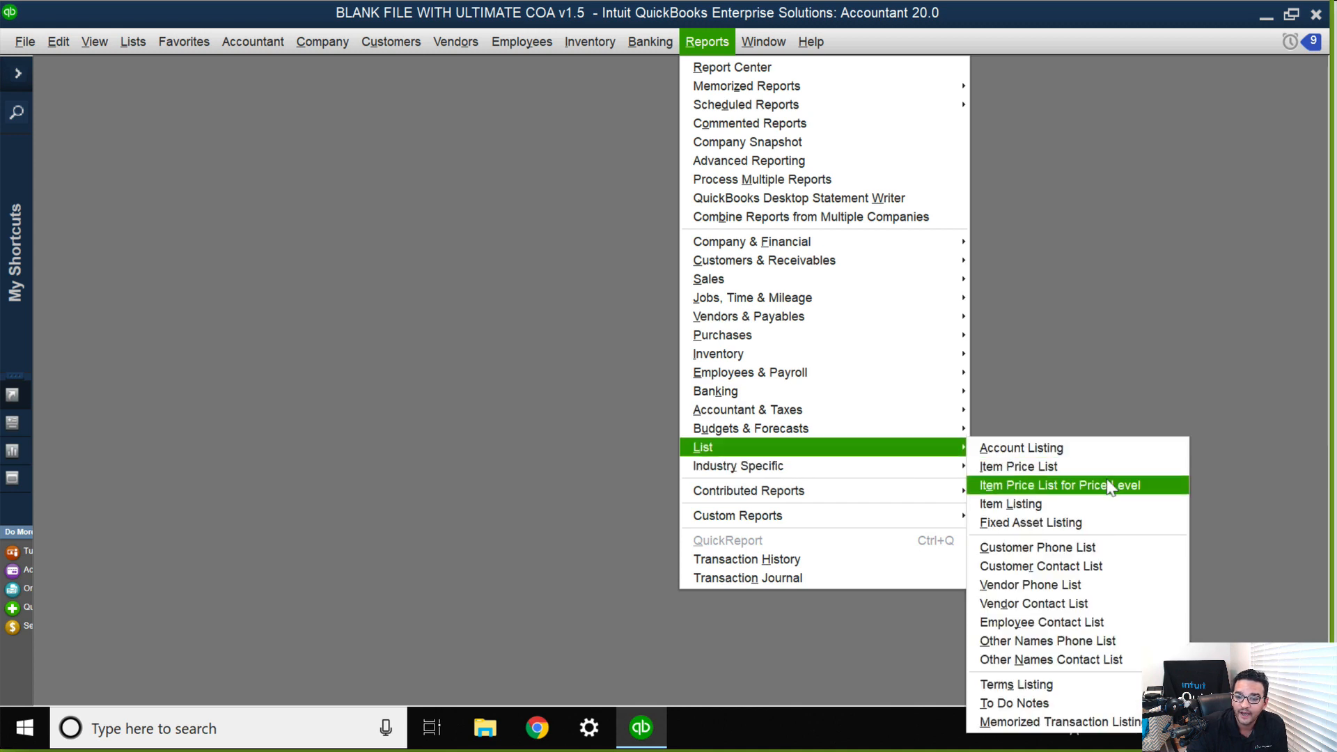
{"action": "left_click", "coordinate": [1048, 487]}
{"action": "left_click", "coordinate": [462, 214]}
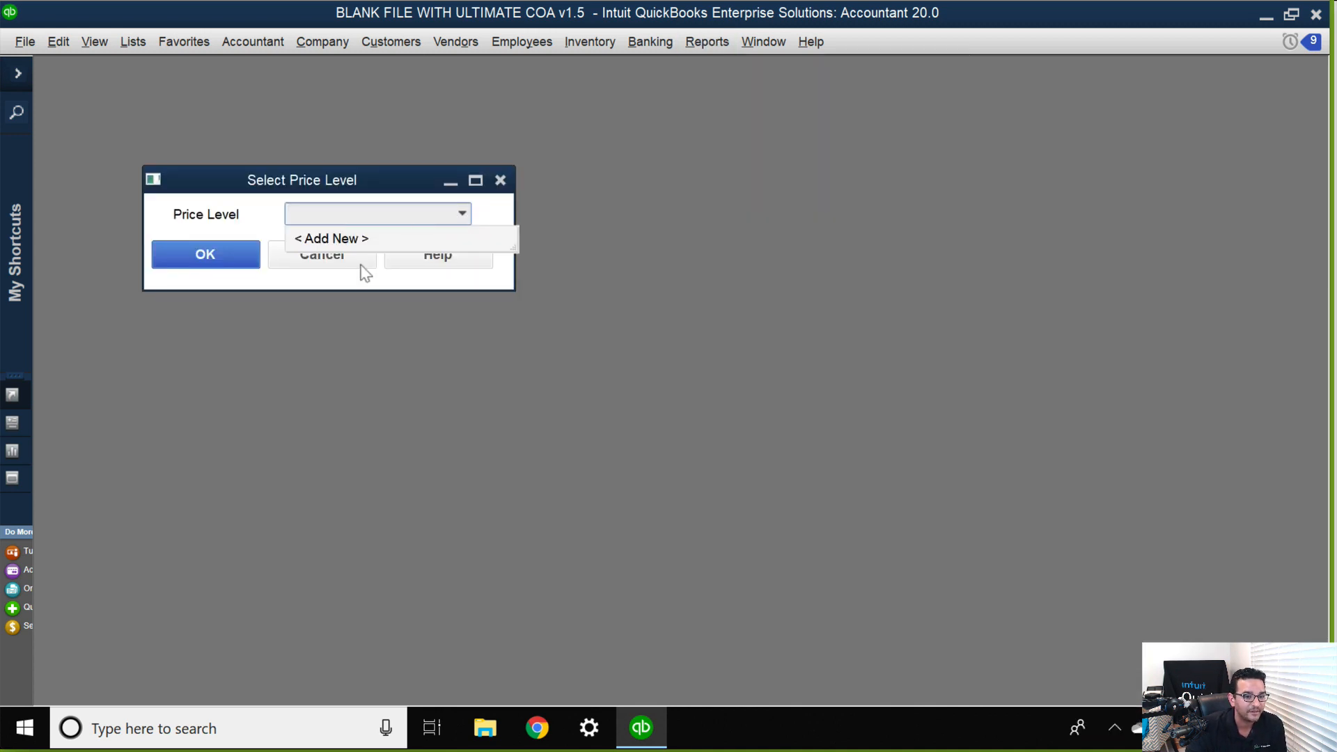
{"action": "left_click", "coordinate": [310, 275]}
{"action": "left_click", "coordinate": [319, 267]}
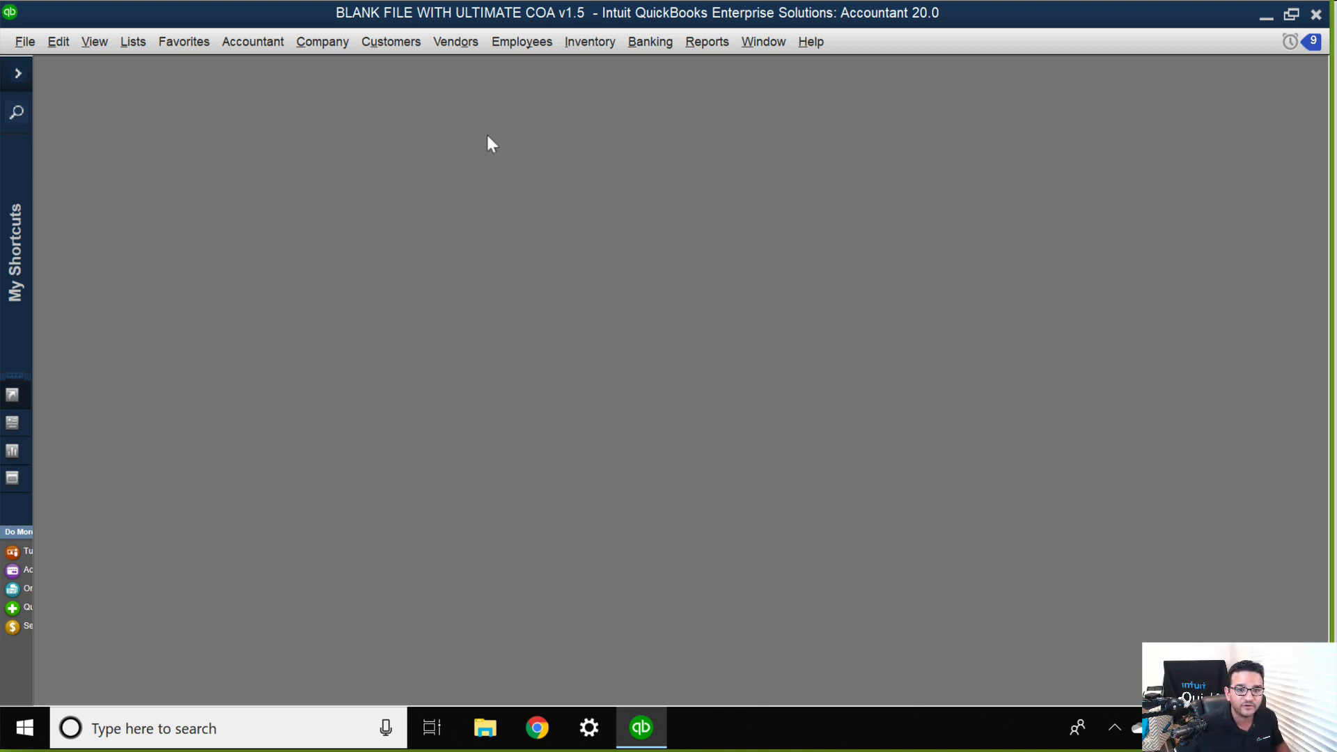
Open purchase order 1 for AA Electronics Corp, examine the vendor prices and lead times of its items, and close the price view.
{"action": "left_click", "coordinate": [464, 49]}
{"action": "left_click", "coordinate": [504, 152]}
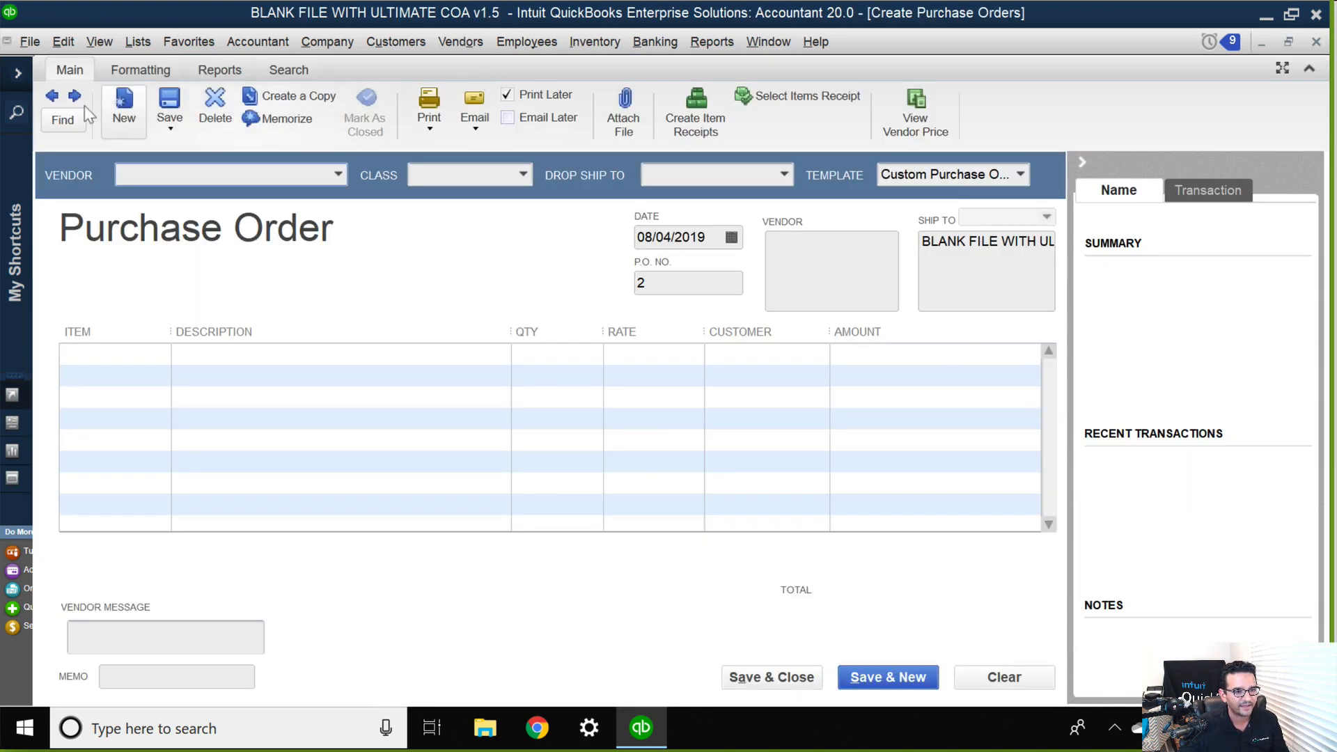
{"action": "left_click", "coordinate": [51, 96]}
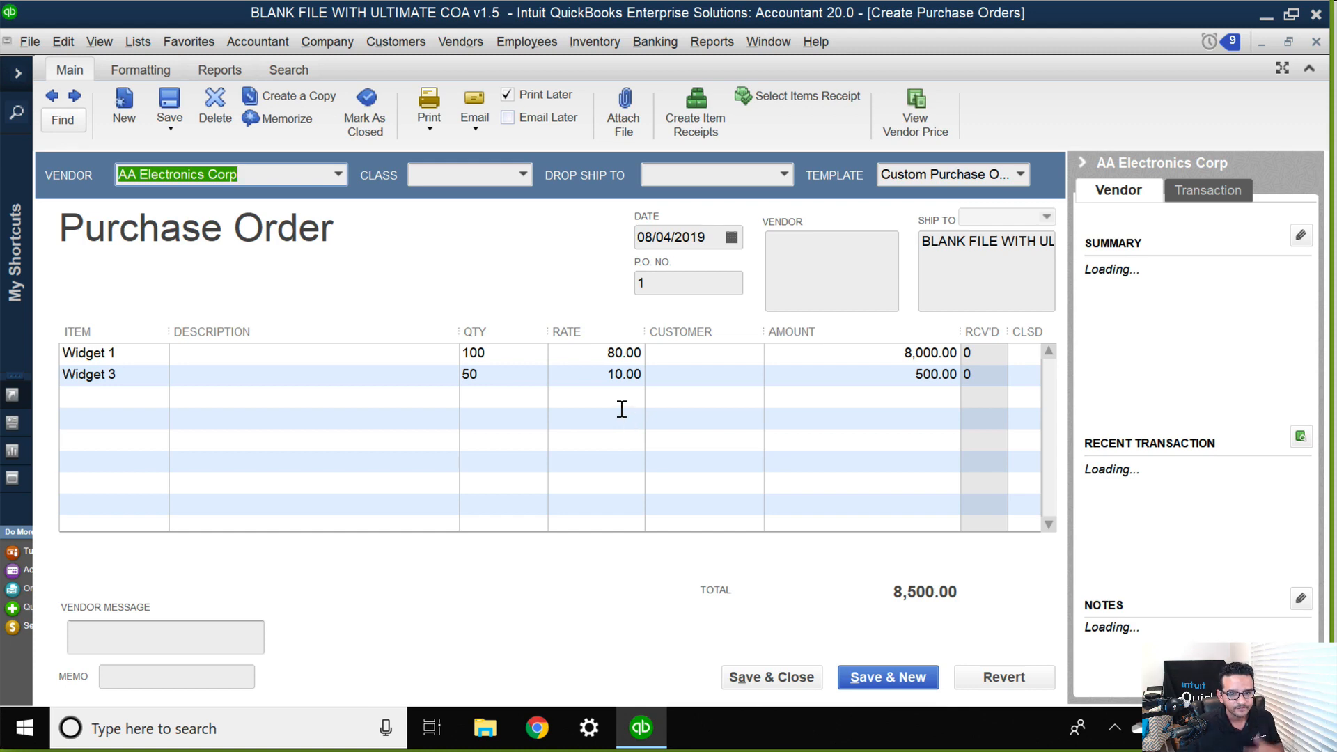
{"action": "left_click", "coordinate": [928, 122]}
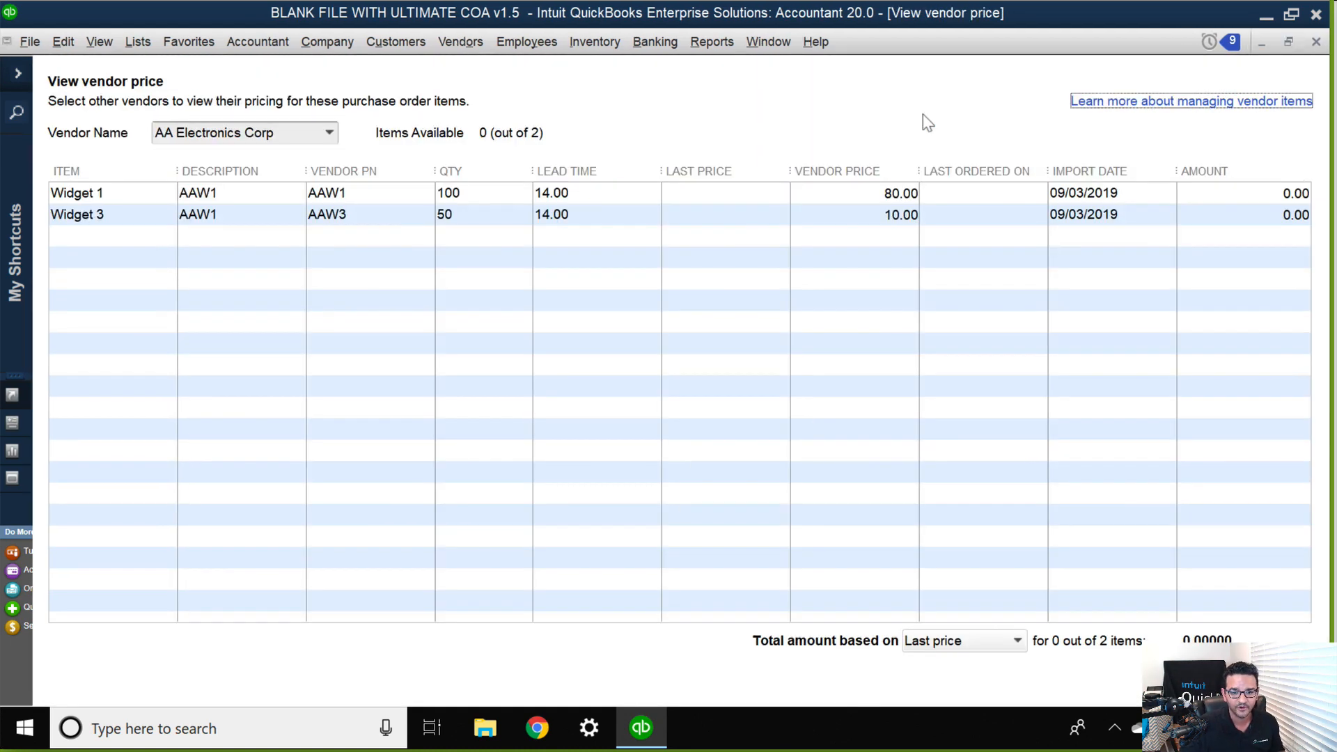
{"action": "left_click", "coordinate": [567, 199]}
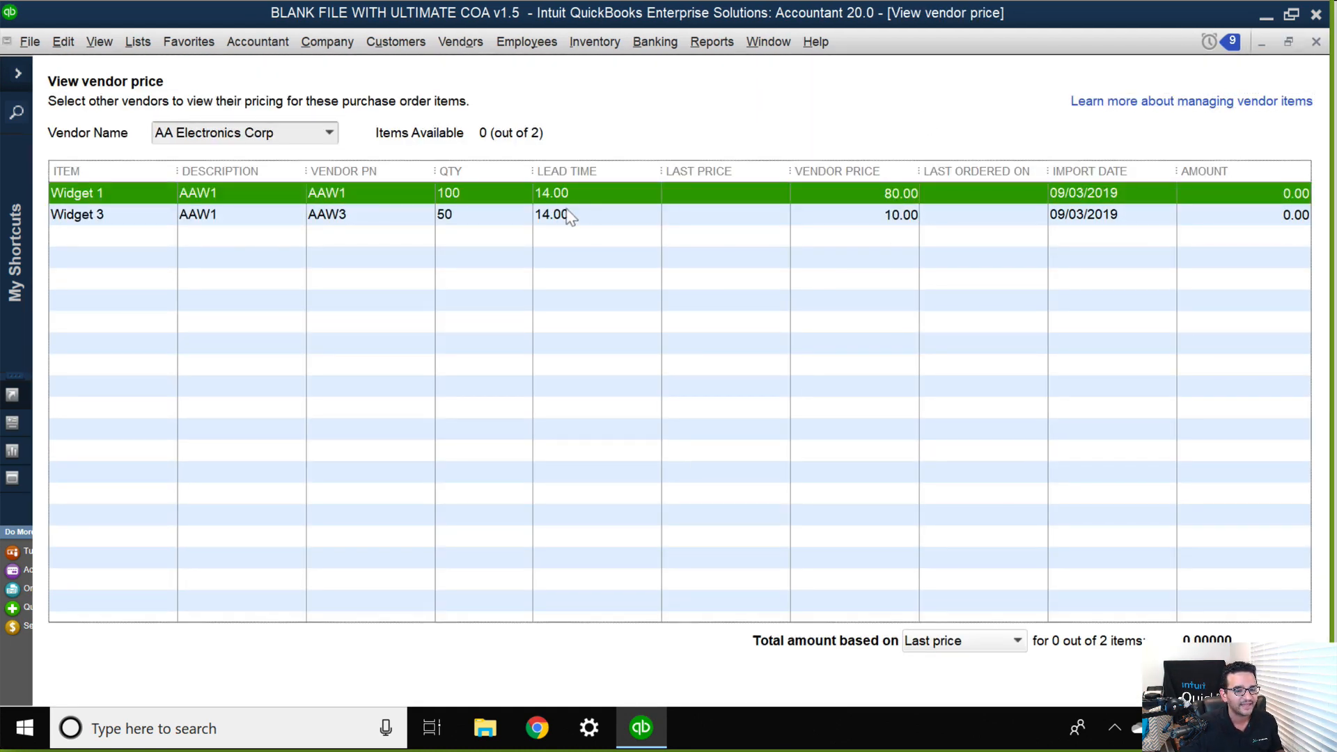
{"action": "left_click", "coordinate": [568, 216]}
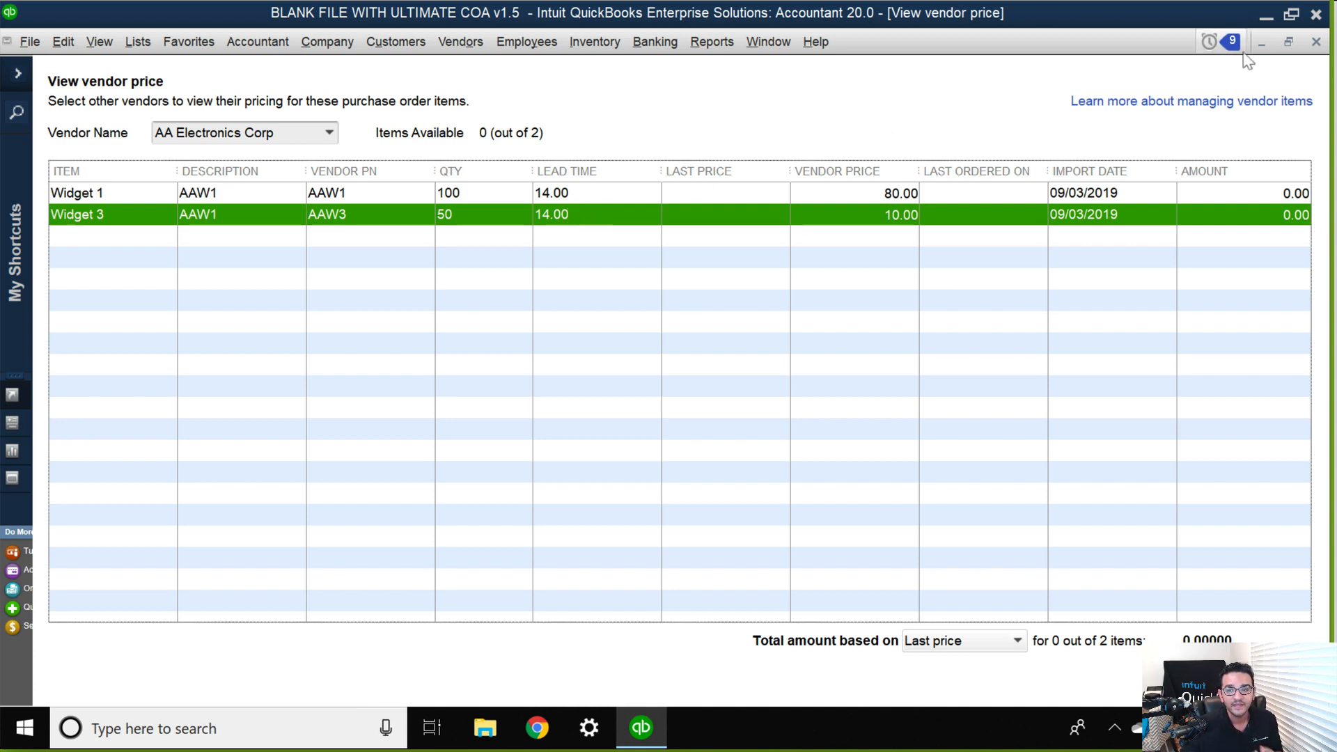
{"action": "left_click", "coordinate": [1315, 42]}
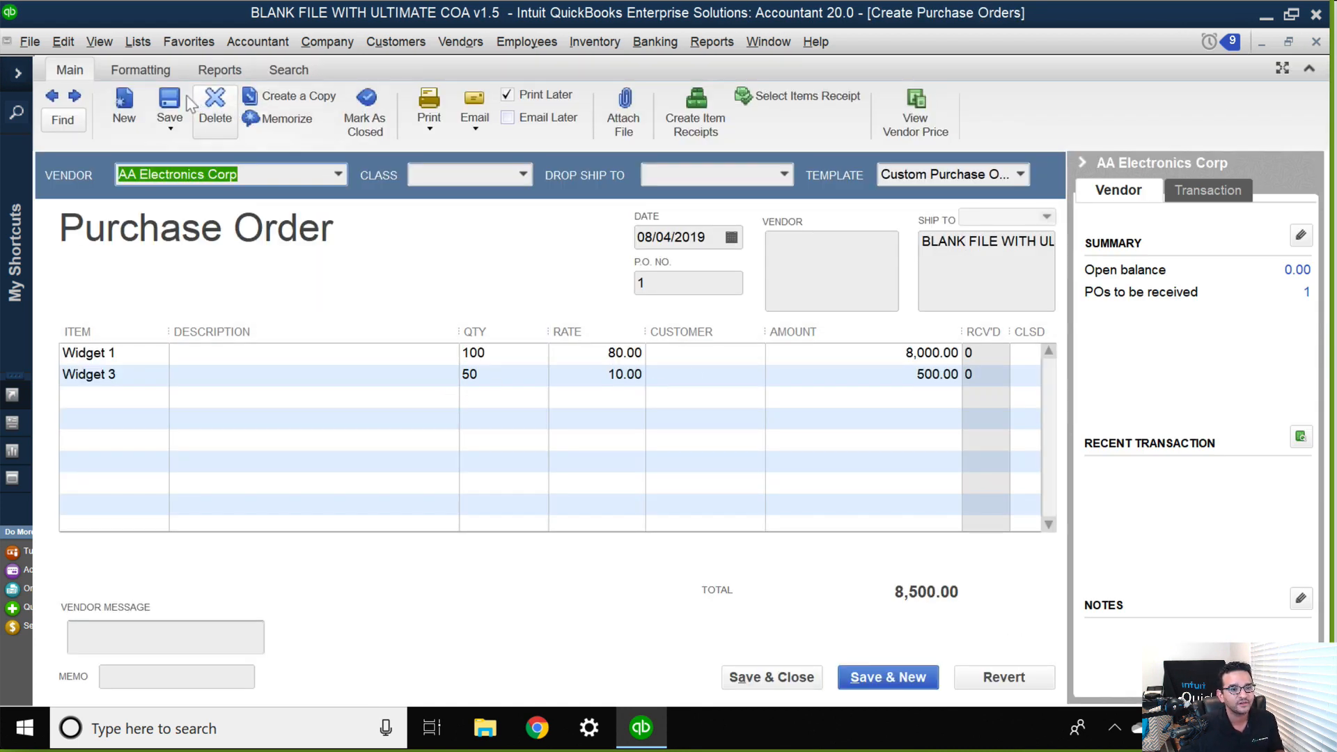
Show the Expected header field on screen in the Custom Purchase Order template.
{"action": "left_click", "coordinate": [142, 71]}
{"action": "left_click", "coordinate": [236, 113]}
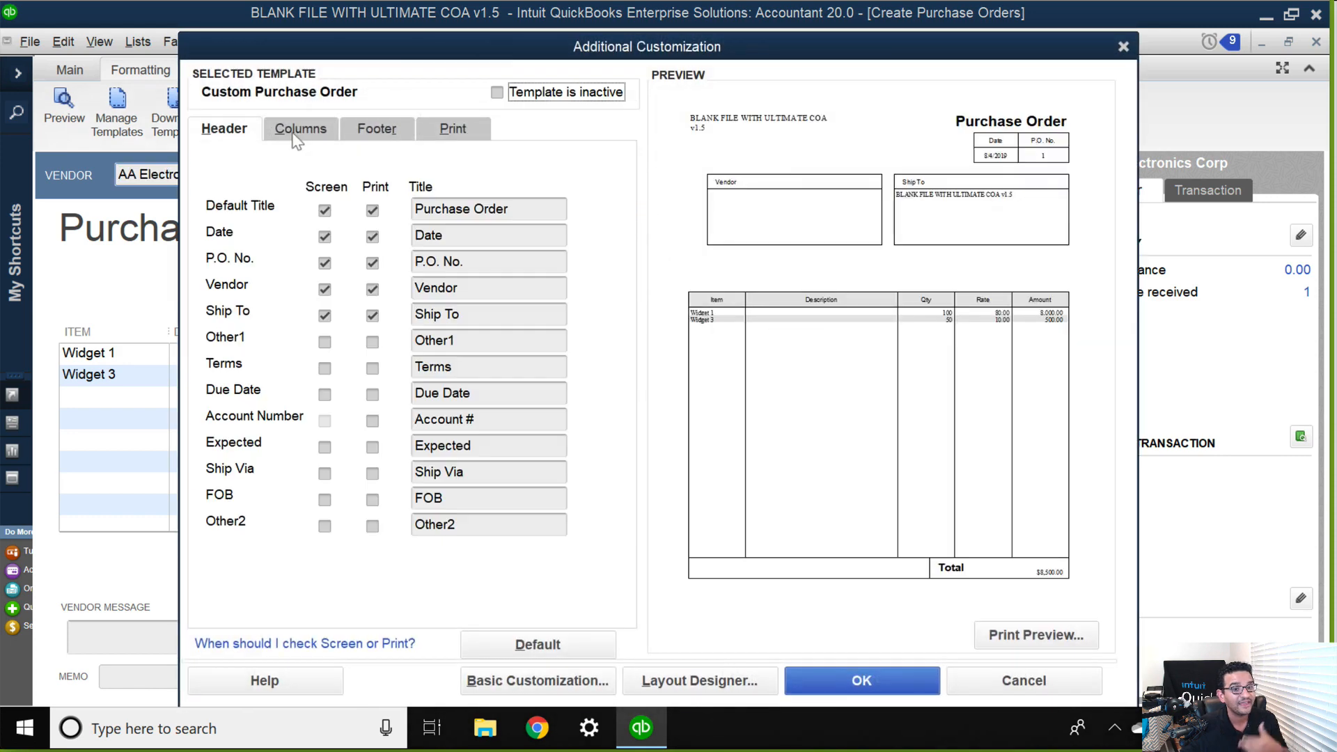
{"action": "left_click", "coordinate": [325, 447]}
{"action": "left_click", "coordinate": [689, 335]}
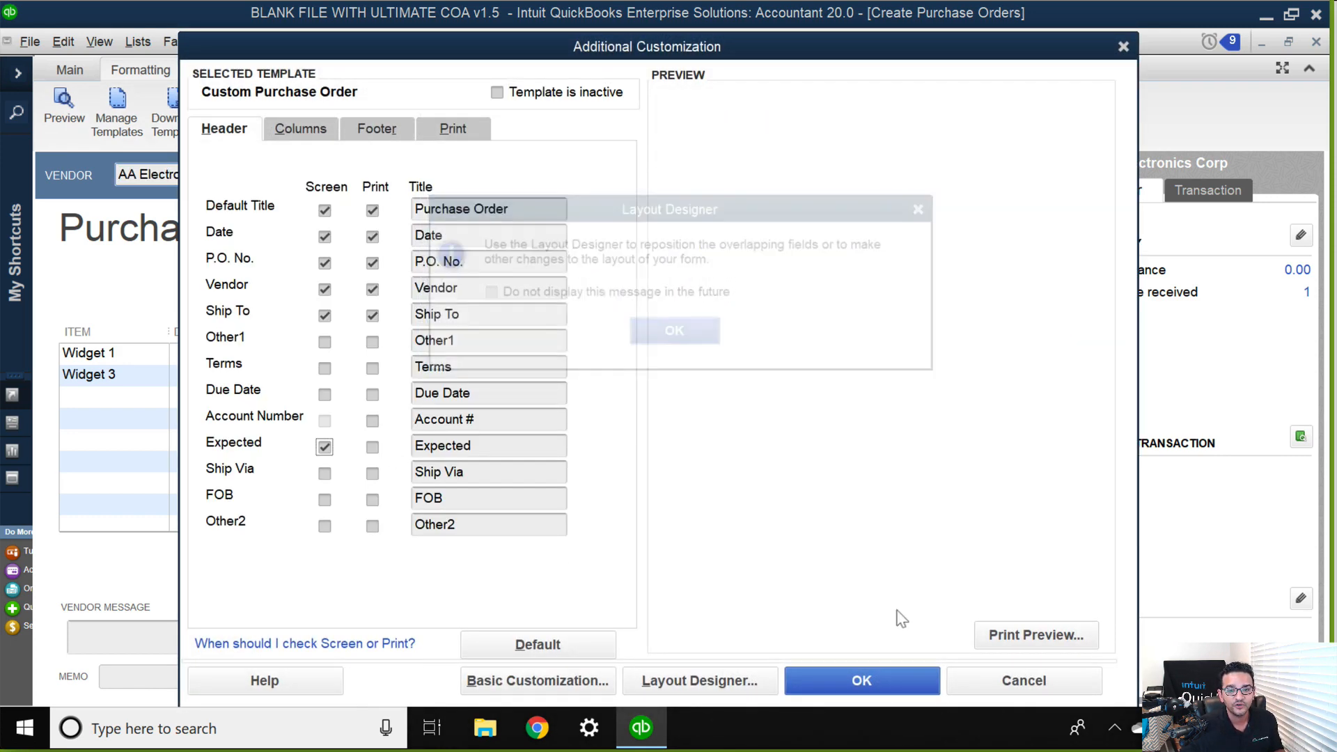
{"action": "left_click", "coordinate": [870, 680]}
Set the expected date of purchase order 1 to 08/18/2019.
{"action": "left_click", "coordinate": [1045, 348]}
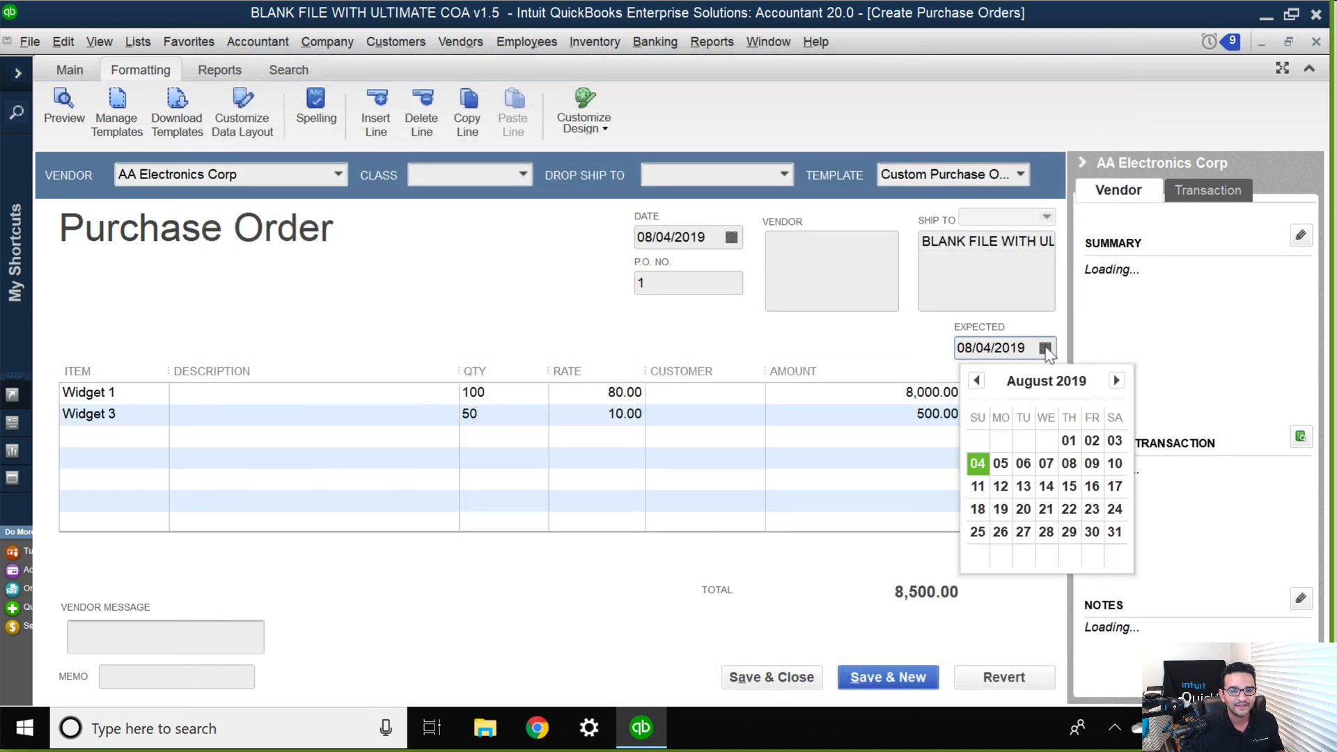
{"action": "left_click", "coordinate": [1045, 349]}
{"action": "left_click", "coordinate": [1041, 349]}
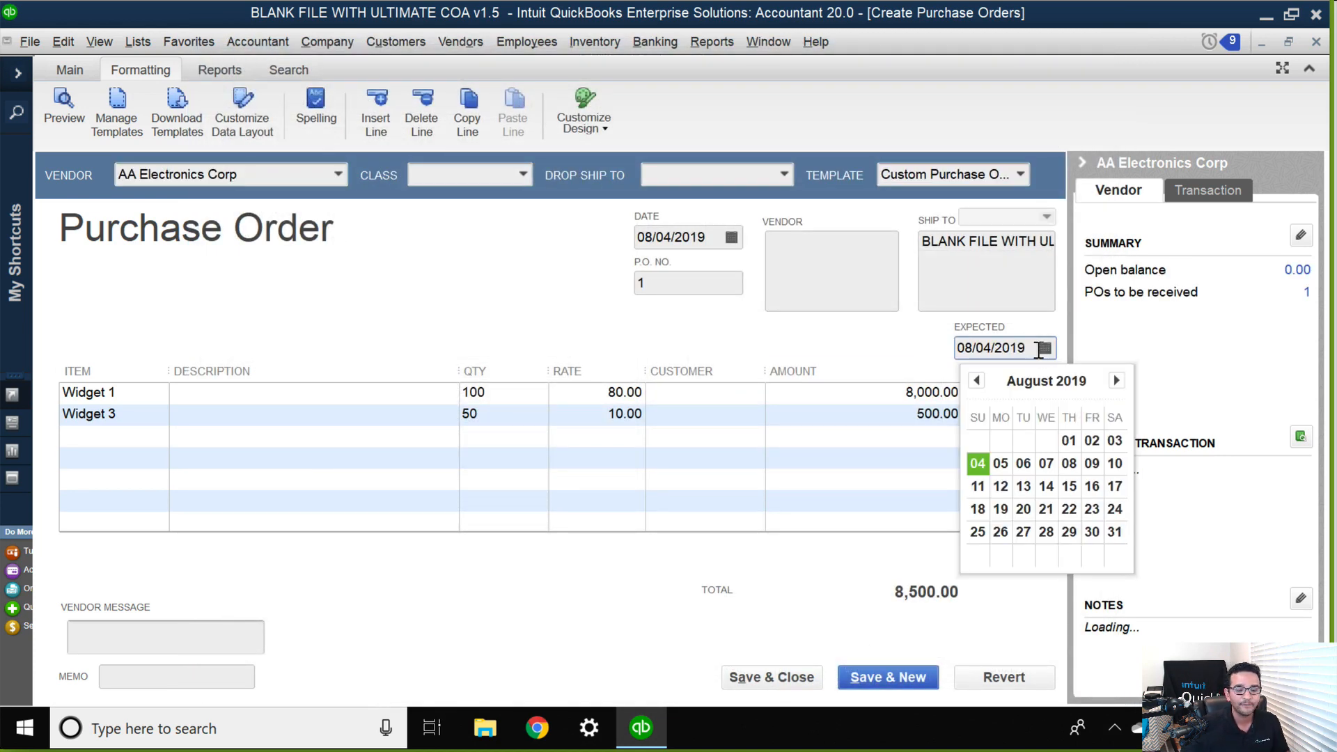
{"action": "left_click", "coordinate": [718, 373]}
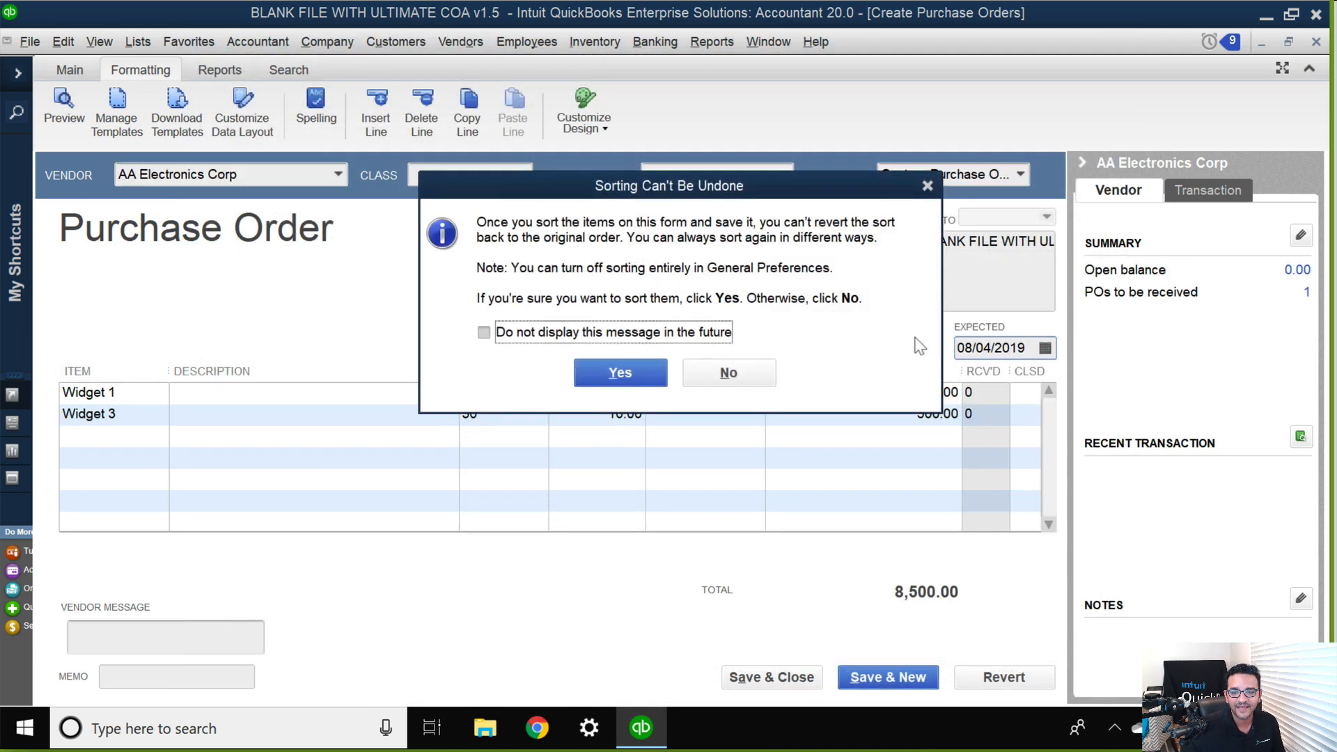
{"action": "left_click", "coordinate": [745, 369]}
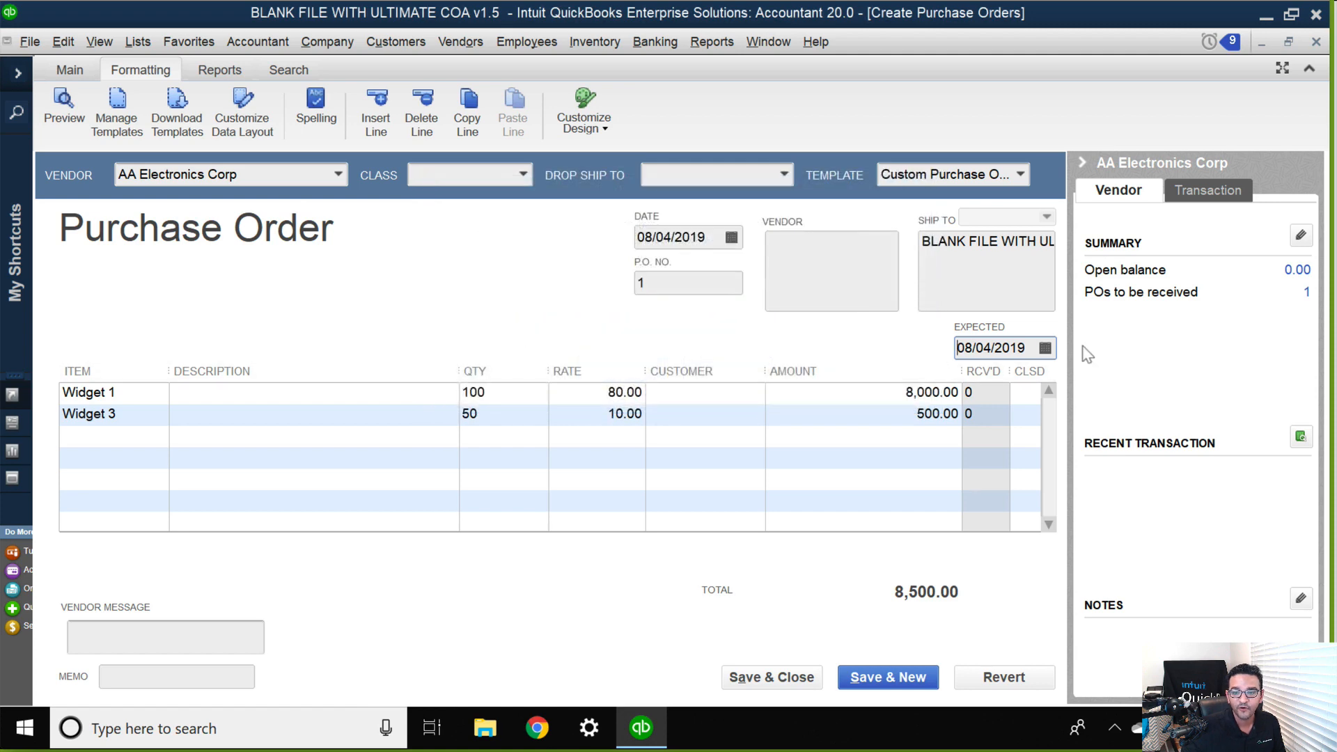
{"action": "left_click", "coordinate": [1045, 347]}
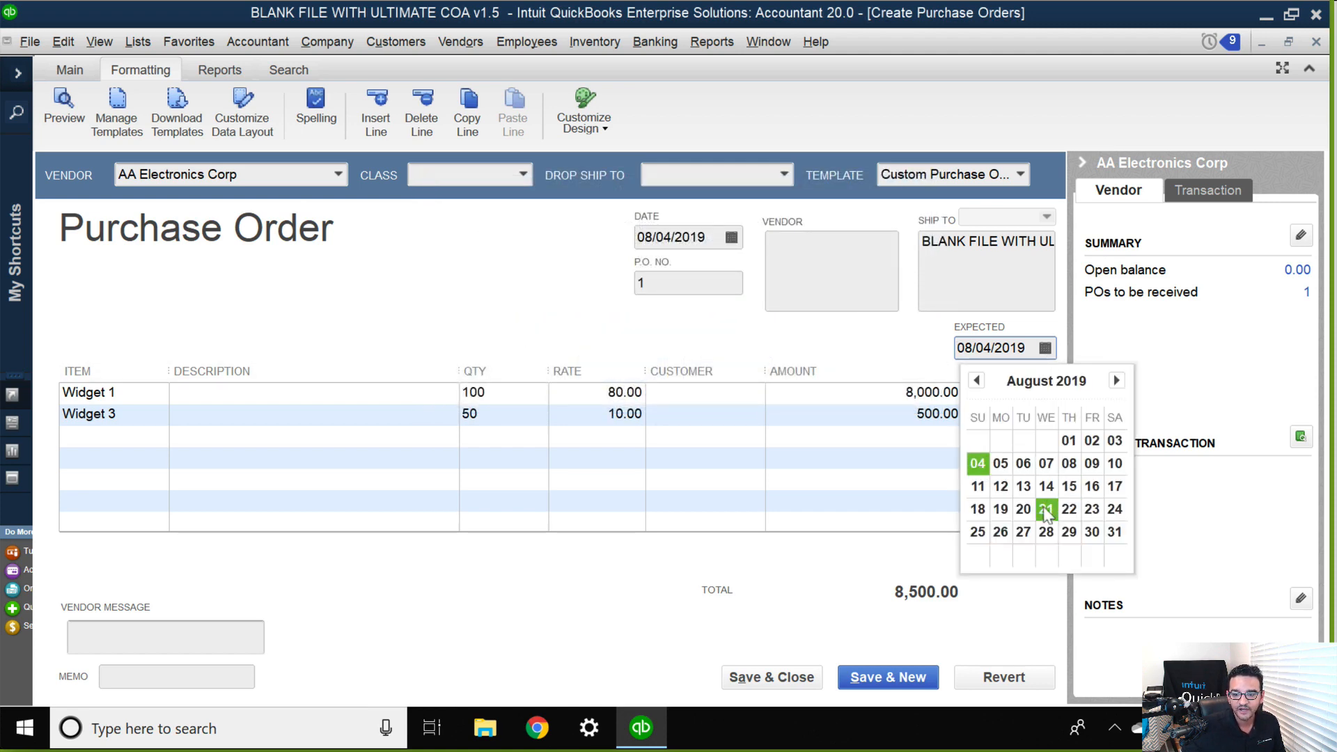
{"action": "left_click", "coordinate": [978, 509]}
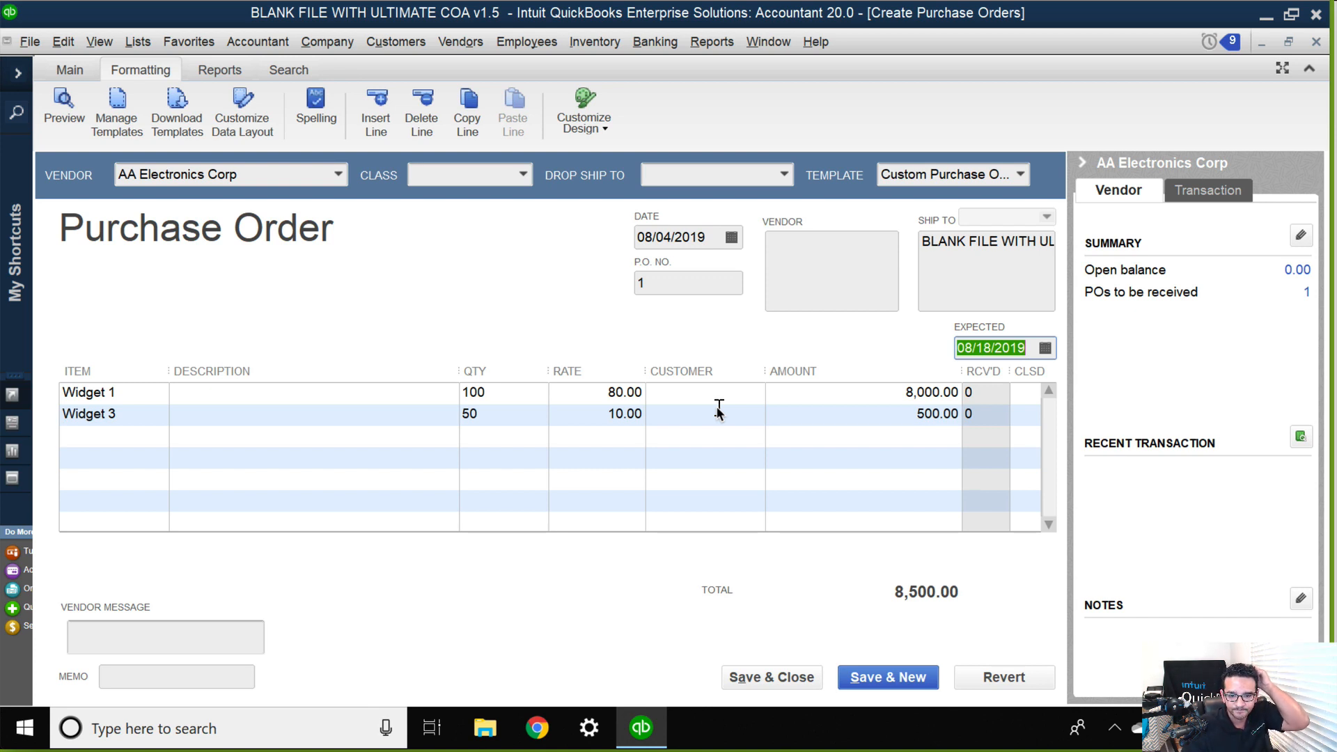
Examine the available column options of the Custom Purchase Order template, and close the purchase order without recording its changes.
{"action": "left_click", "coordinate": [248, 124]}
{"action": "left_click", "coordinate": [292, 112]}
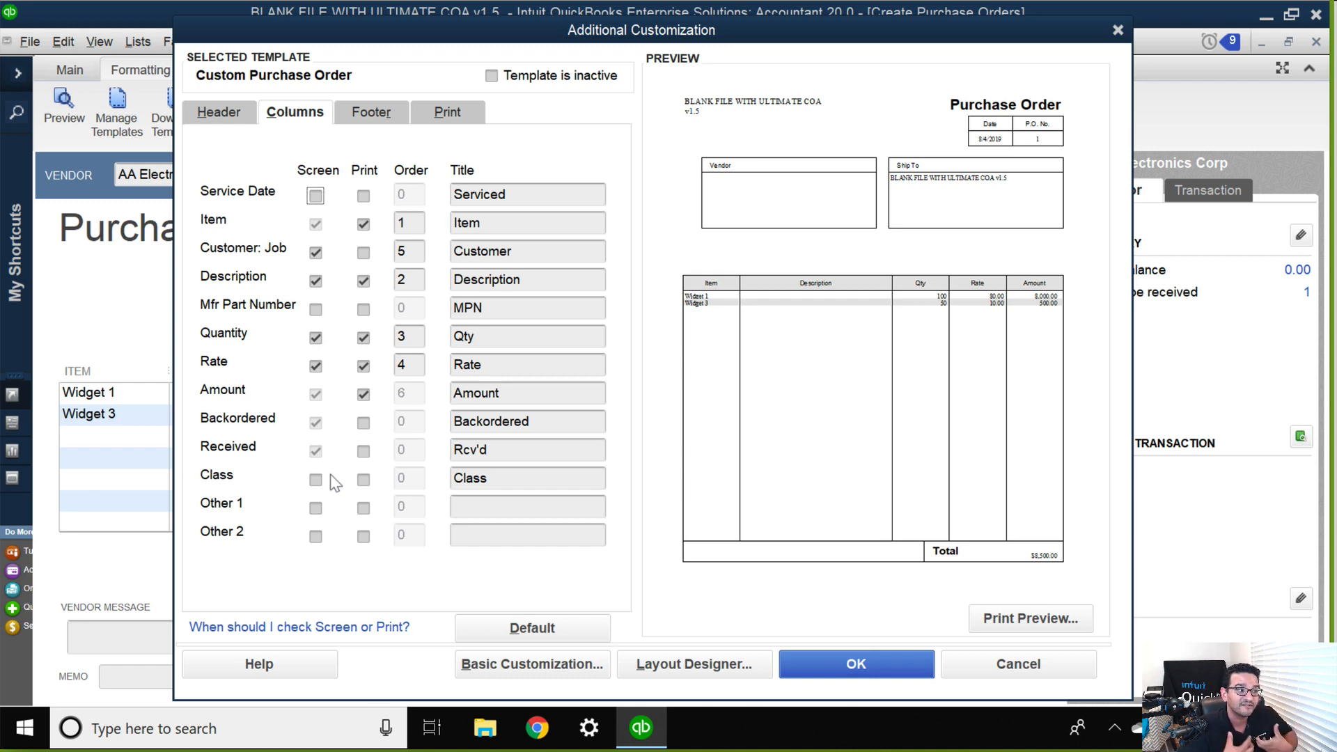
{"action": "left_click", "coordinate": [856, 661]}
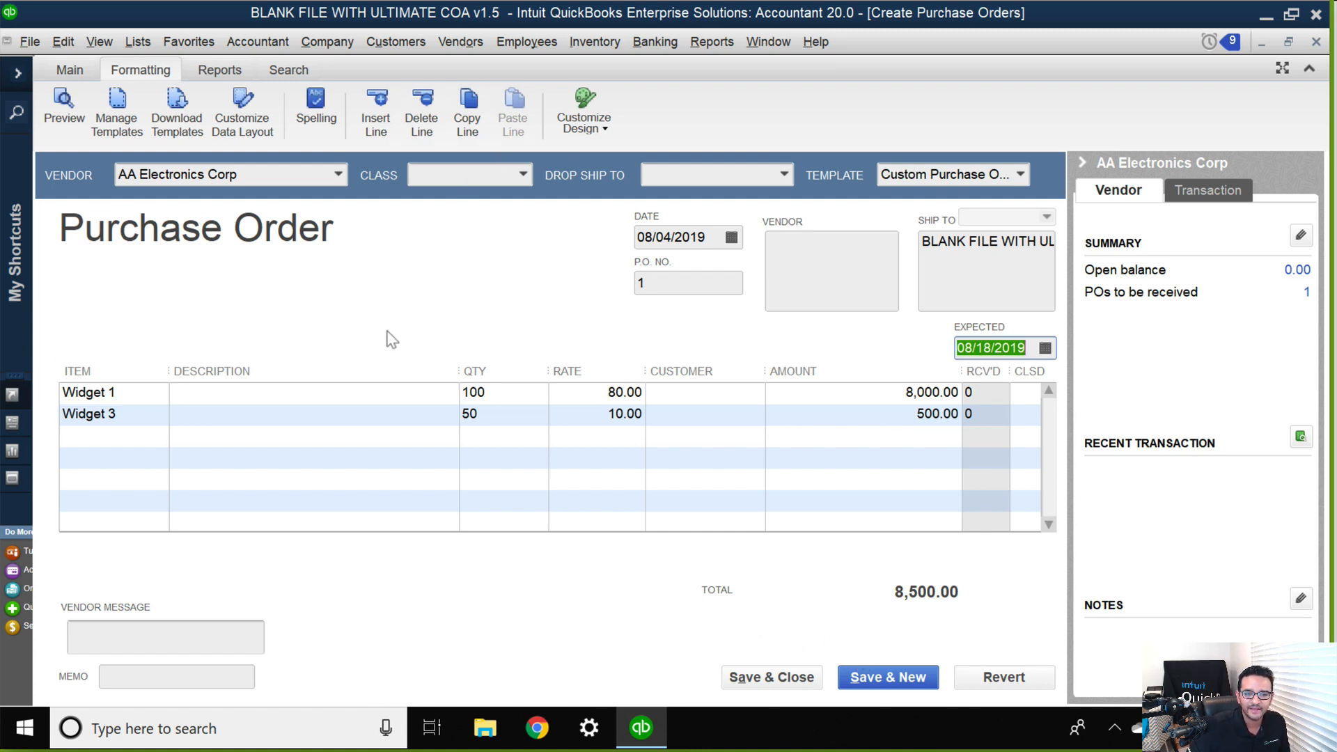
{"action": "key", "text": "Escape"}
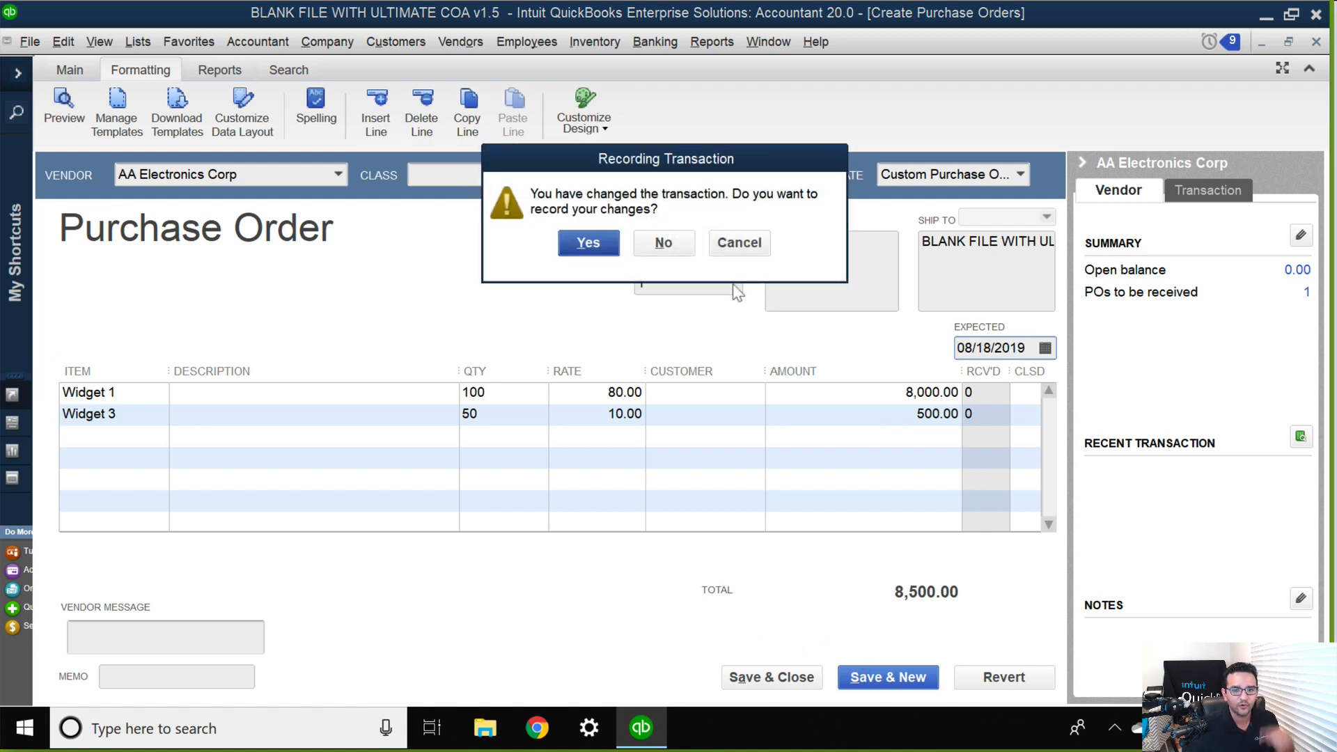
{"action": "left_click", "coordinate": [662, 242]}
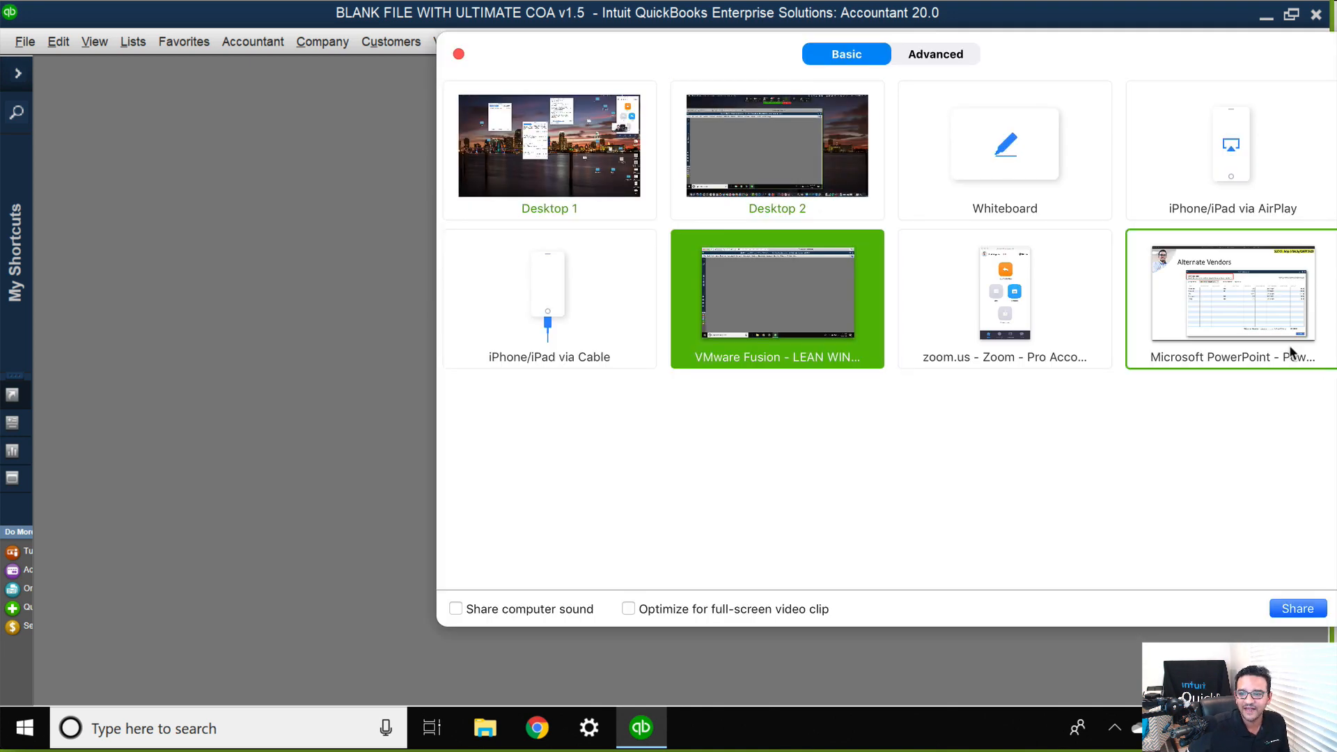
Switch the screen share to the Microsoft PowerPoint presentation showing the Alternate Vendors slide.
{"action": "left_click", "coordinate": [1244, 315]}
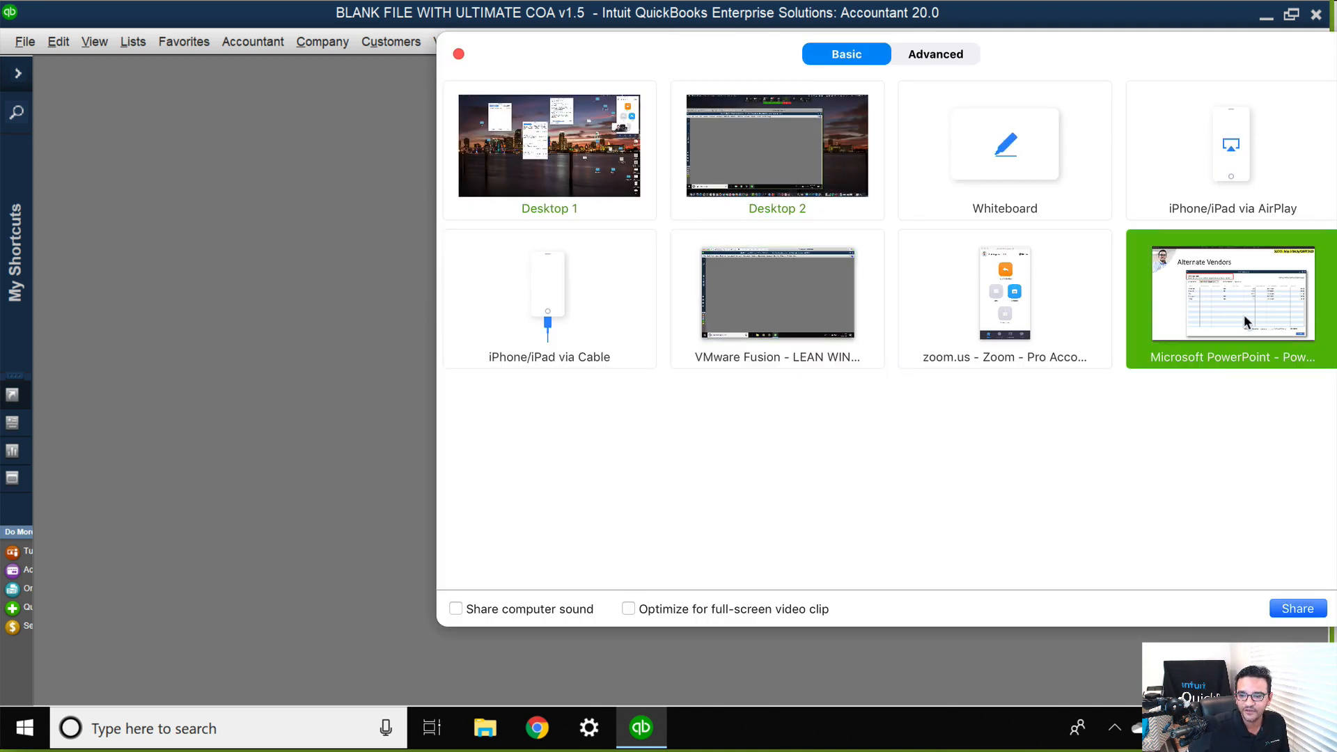
{"action": "left_click", "coordinate": [1306, 613]}
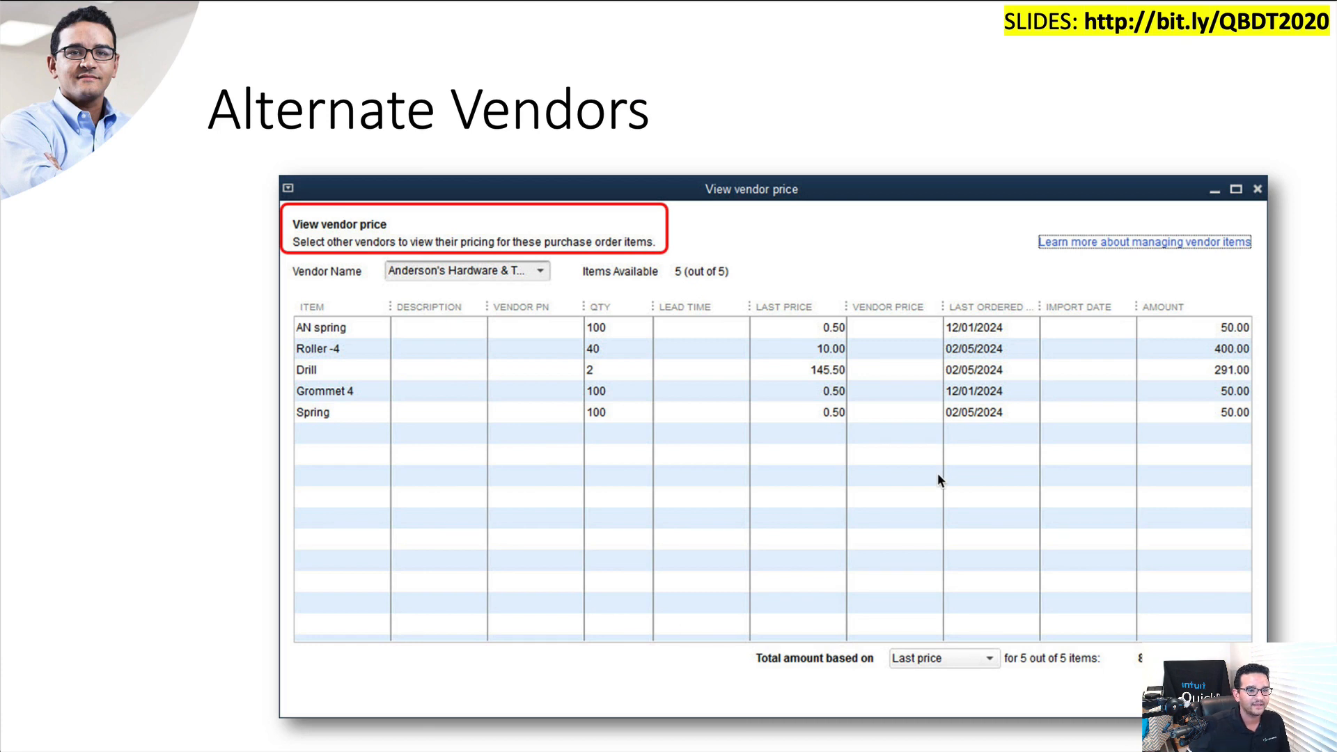